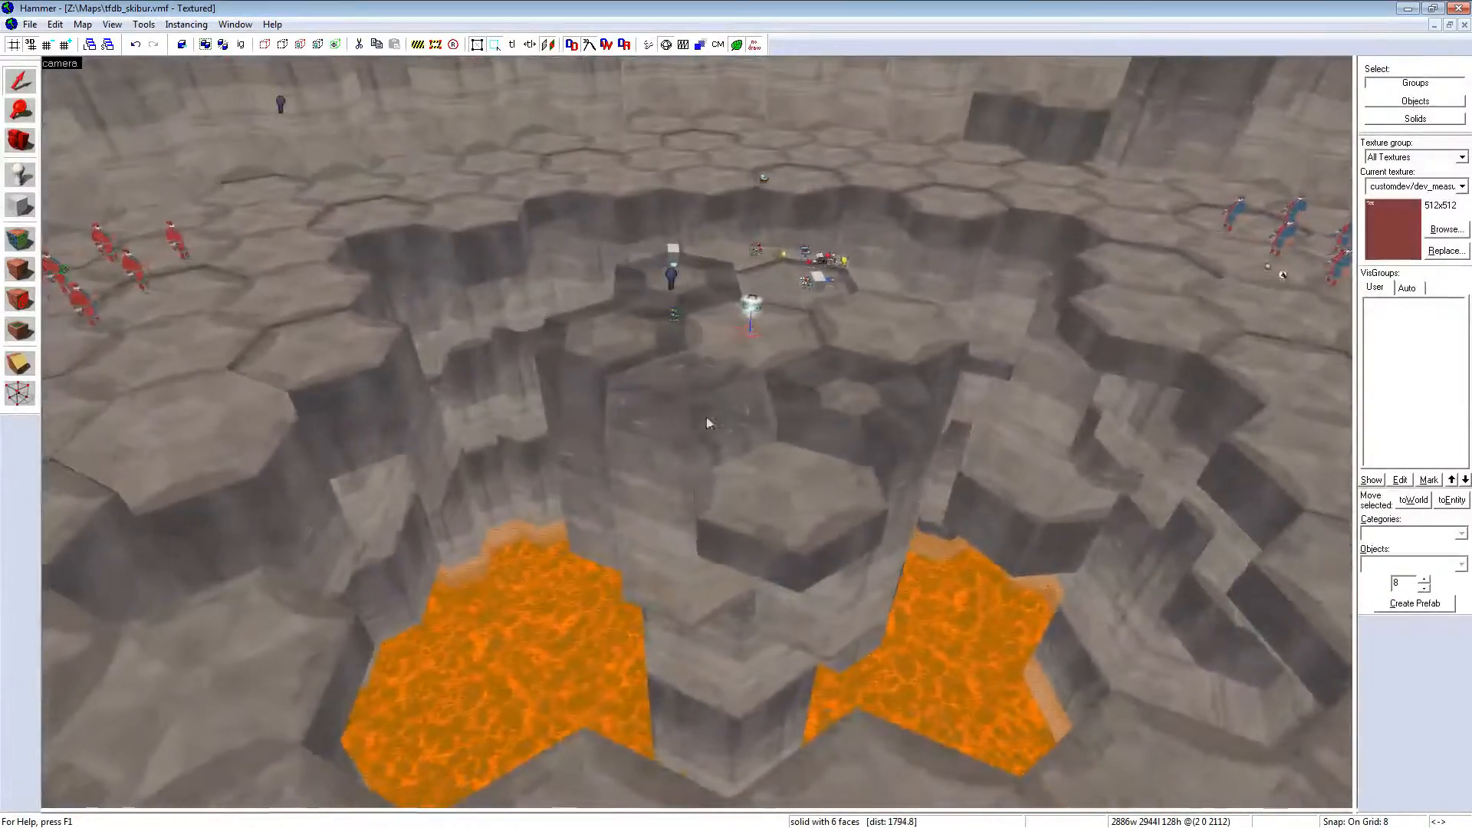
Step: Examine the lava arena's interior, its hexagonal rock walls and the ceiling opening that shows the sky
{"action": "key", "text": "d"}
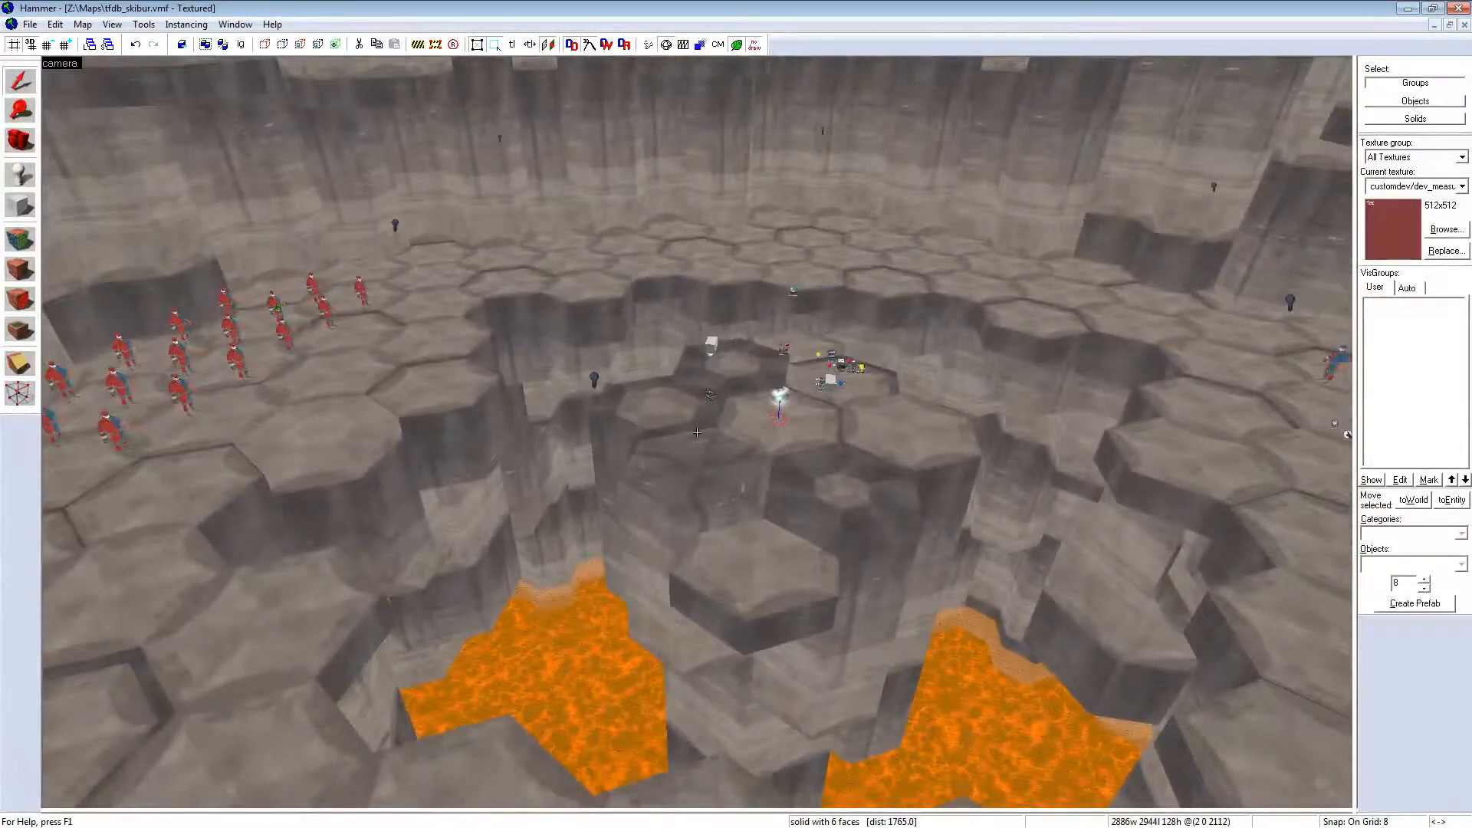
{"action": "key", "text": "w"}
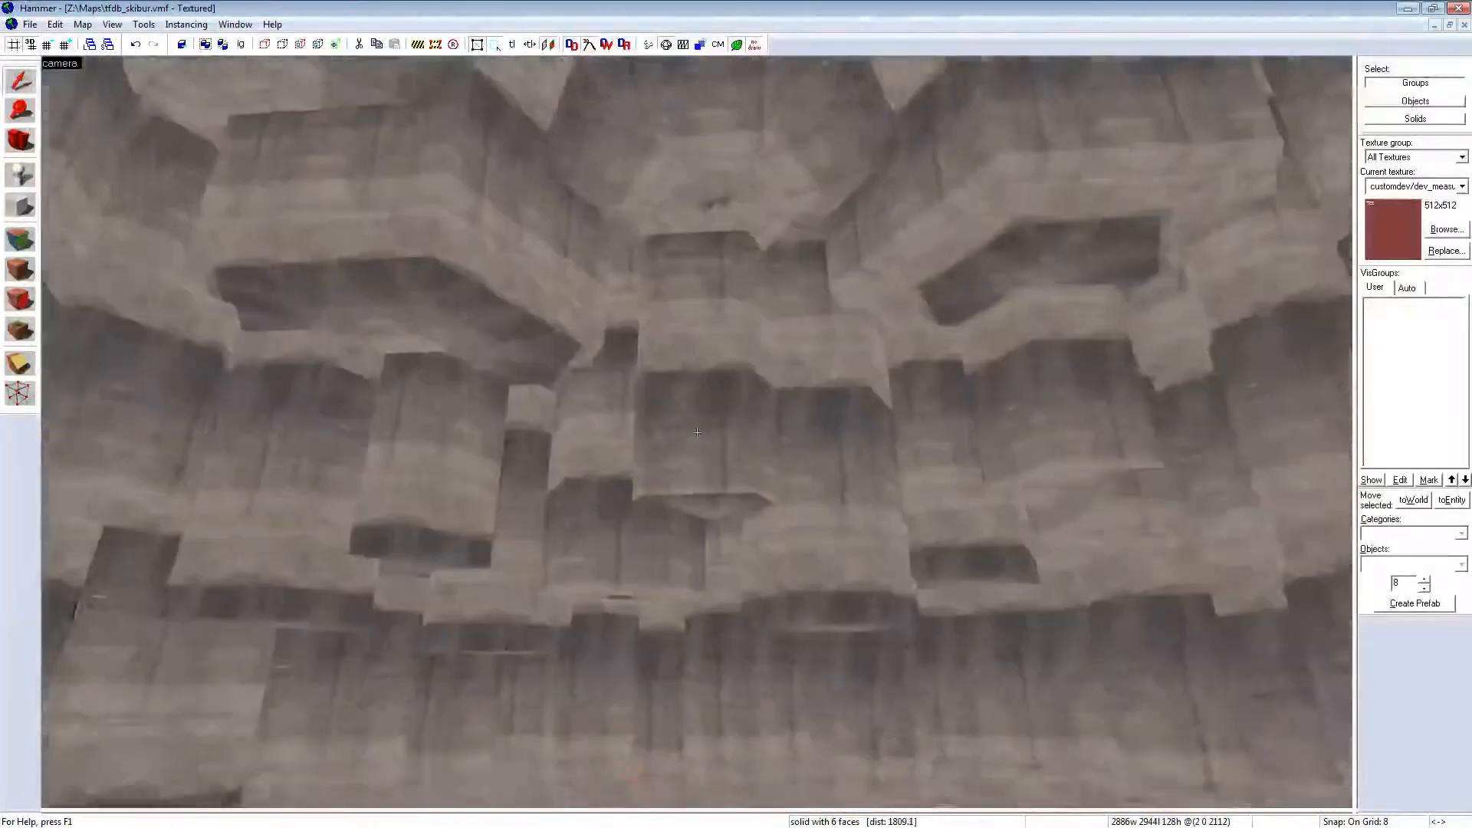
{"action": "key", "text": "z"}
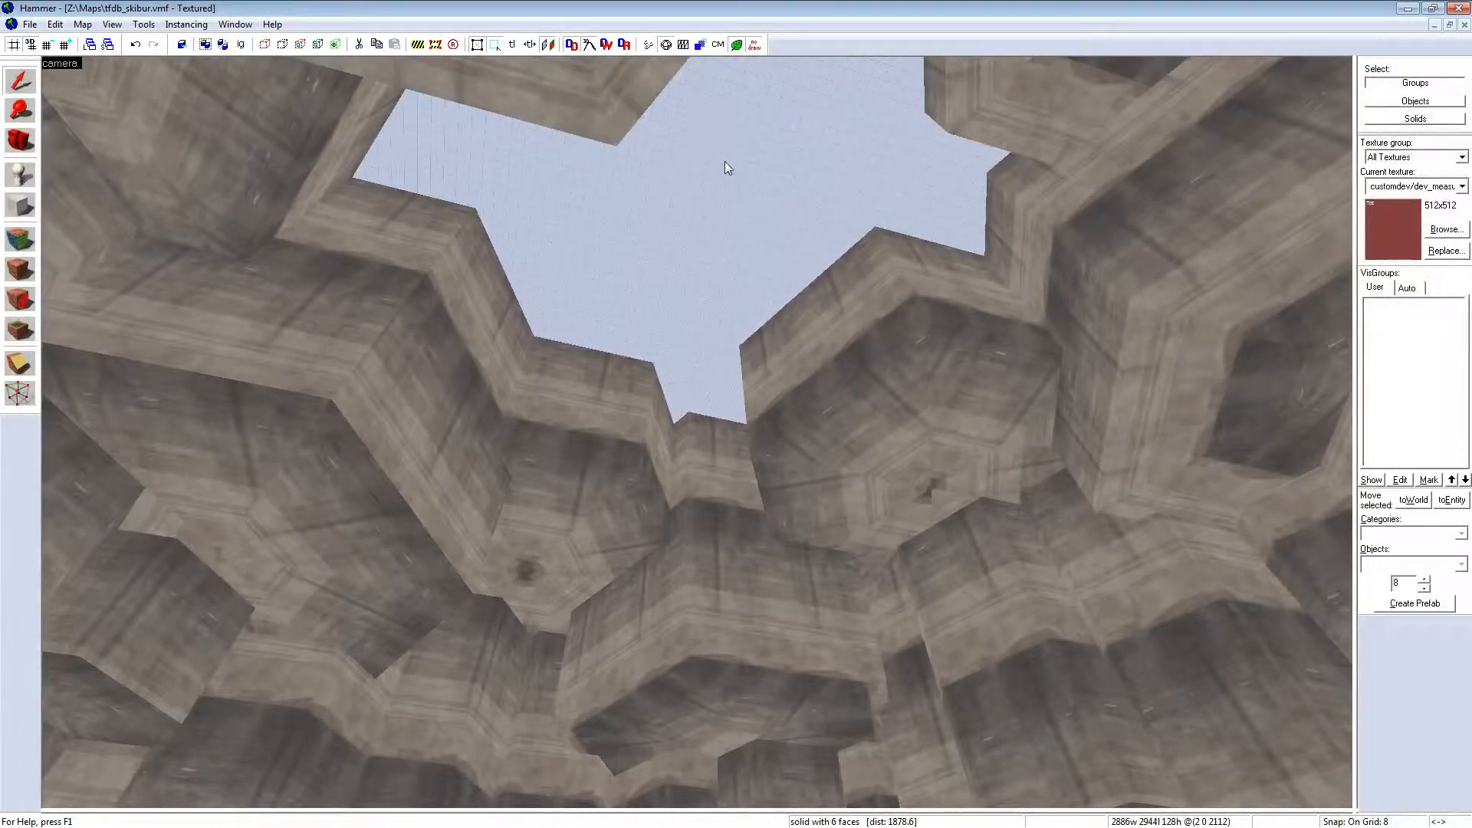
{"action": "key", "text": "z"}
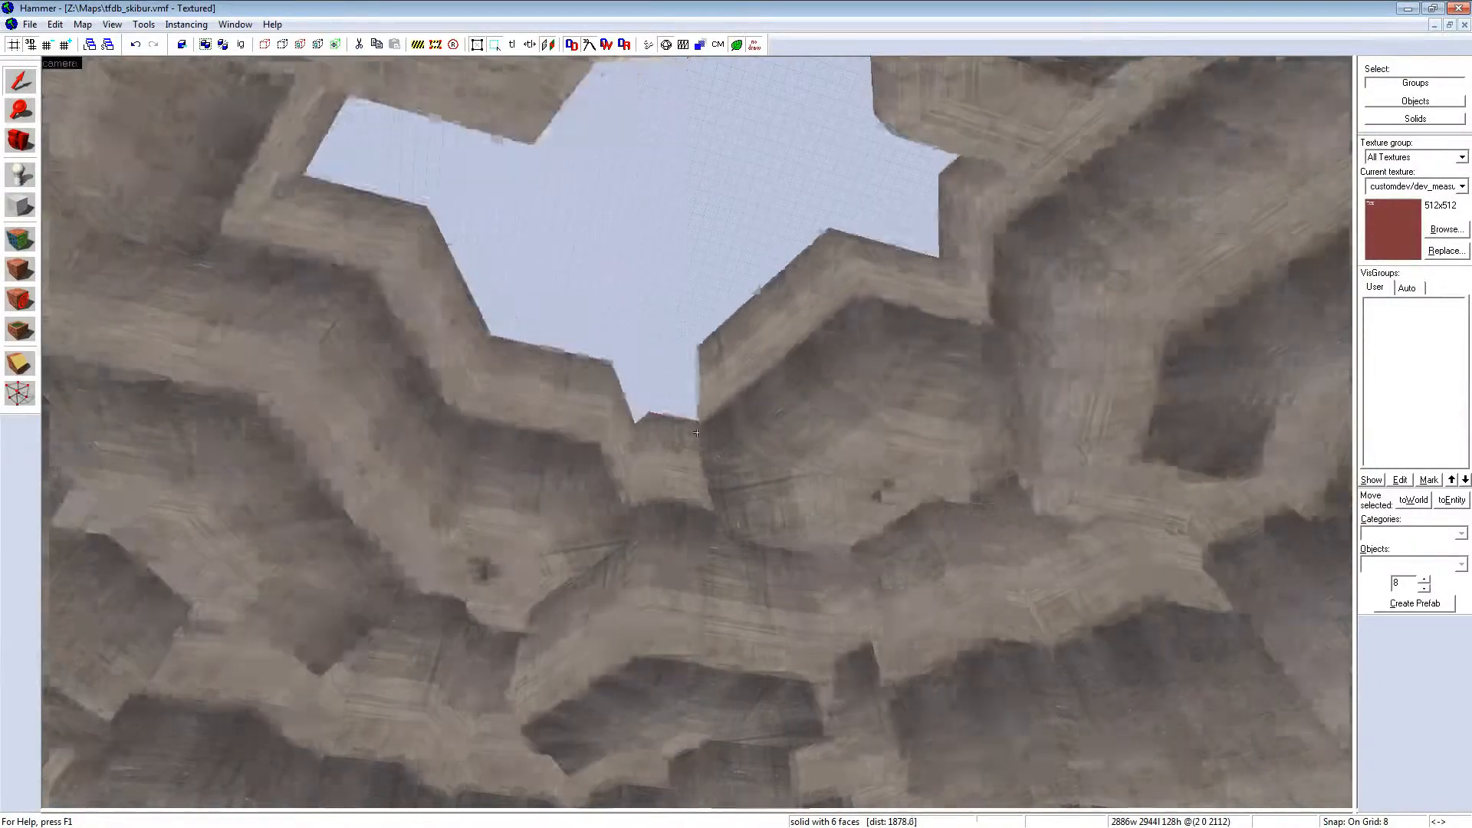
{"action": "key", "text": "z"}
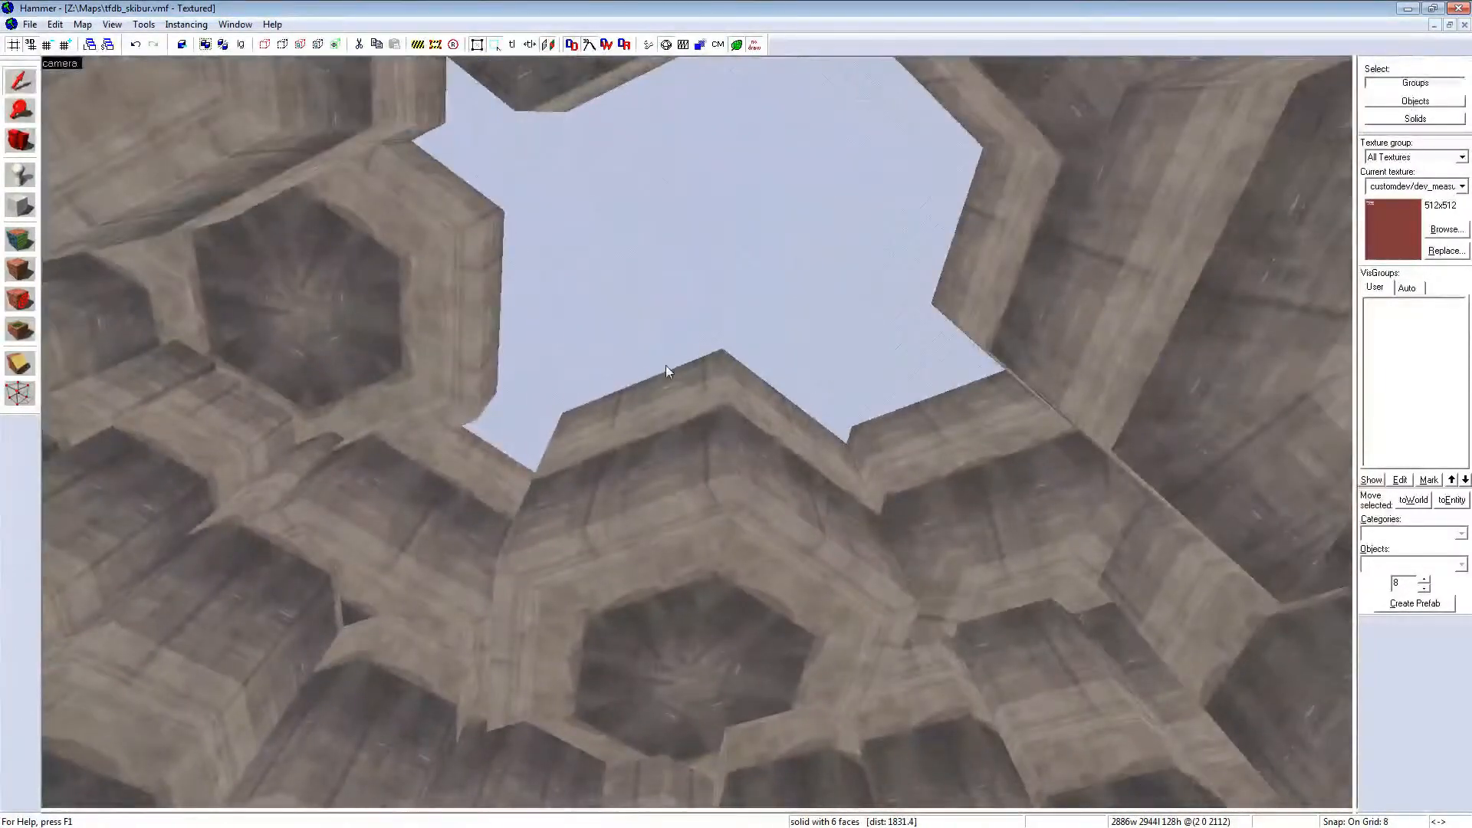
{"action": "left_click", "coordinate": [693, 417]}
{"action": "key", "text": "z"}
{"action": "left_click", "coordinate": [697, 433]}
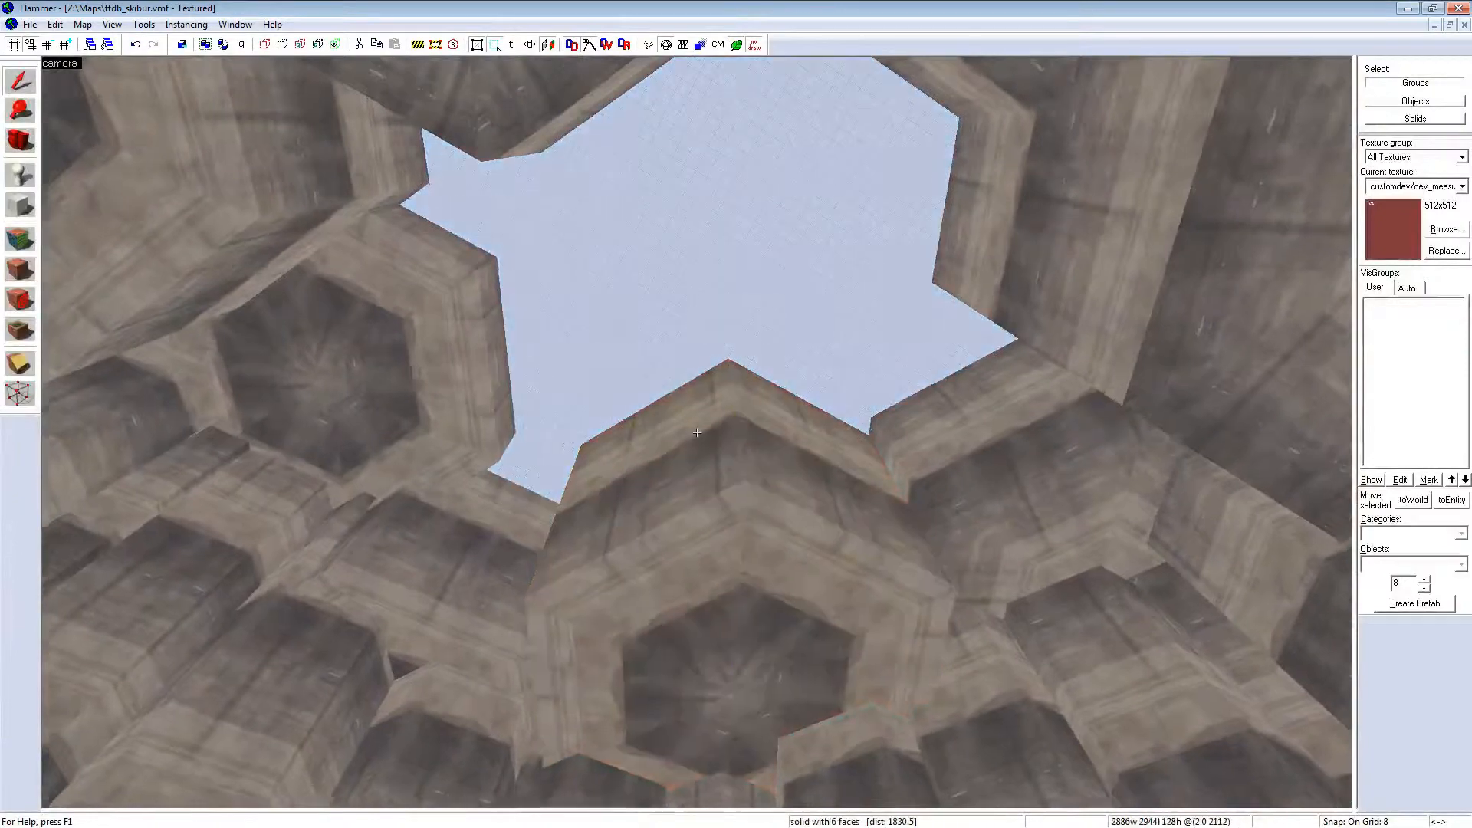
{"action": "key", "text": "w"}
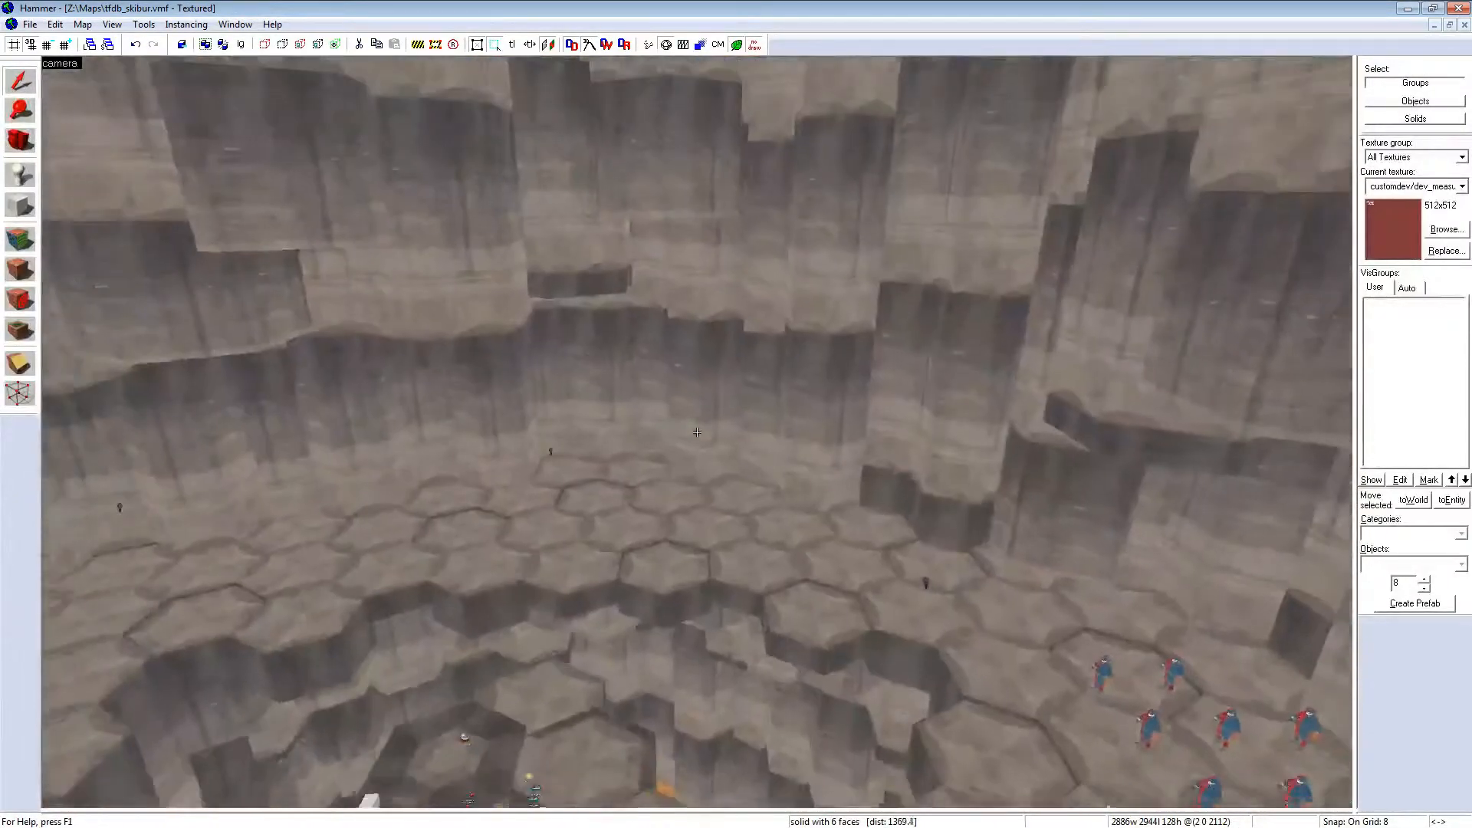
Step: Go outside the arena to the separate miniature skybox room and enter it beneath its nodraw rock columns
{"action": "key", "text": "s"}
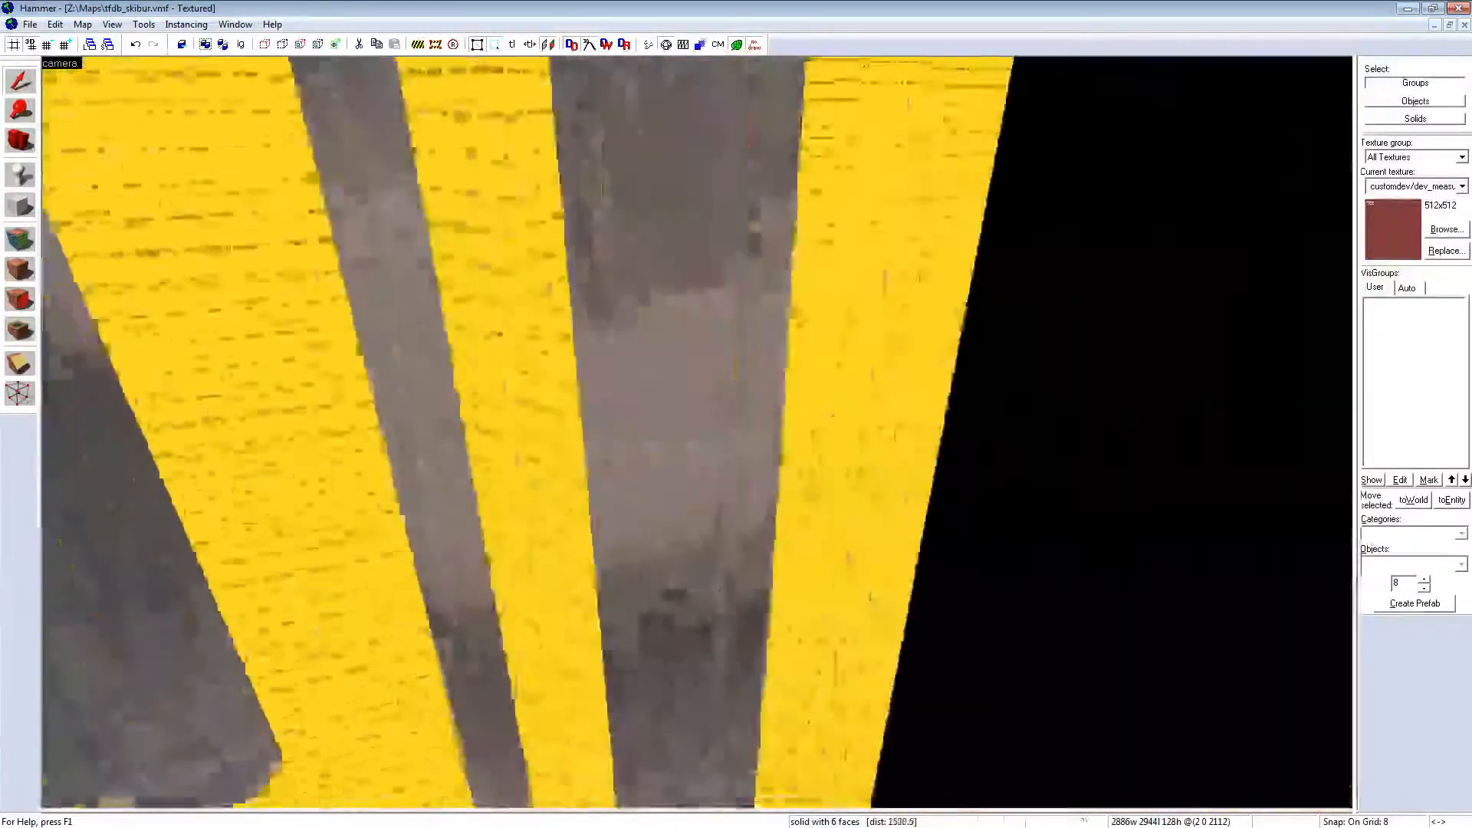
{"action": "key", "text": "s"}
{"action": "key", "text": "w"}
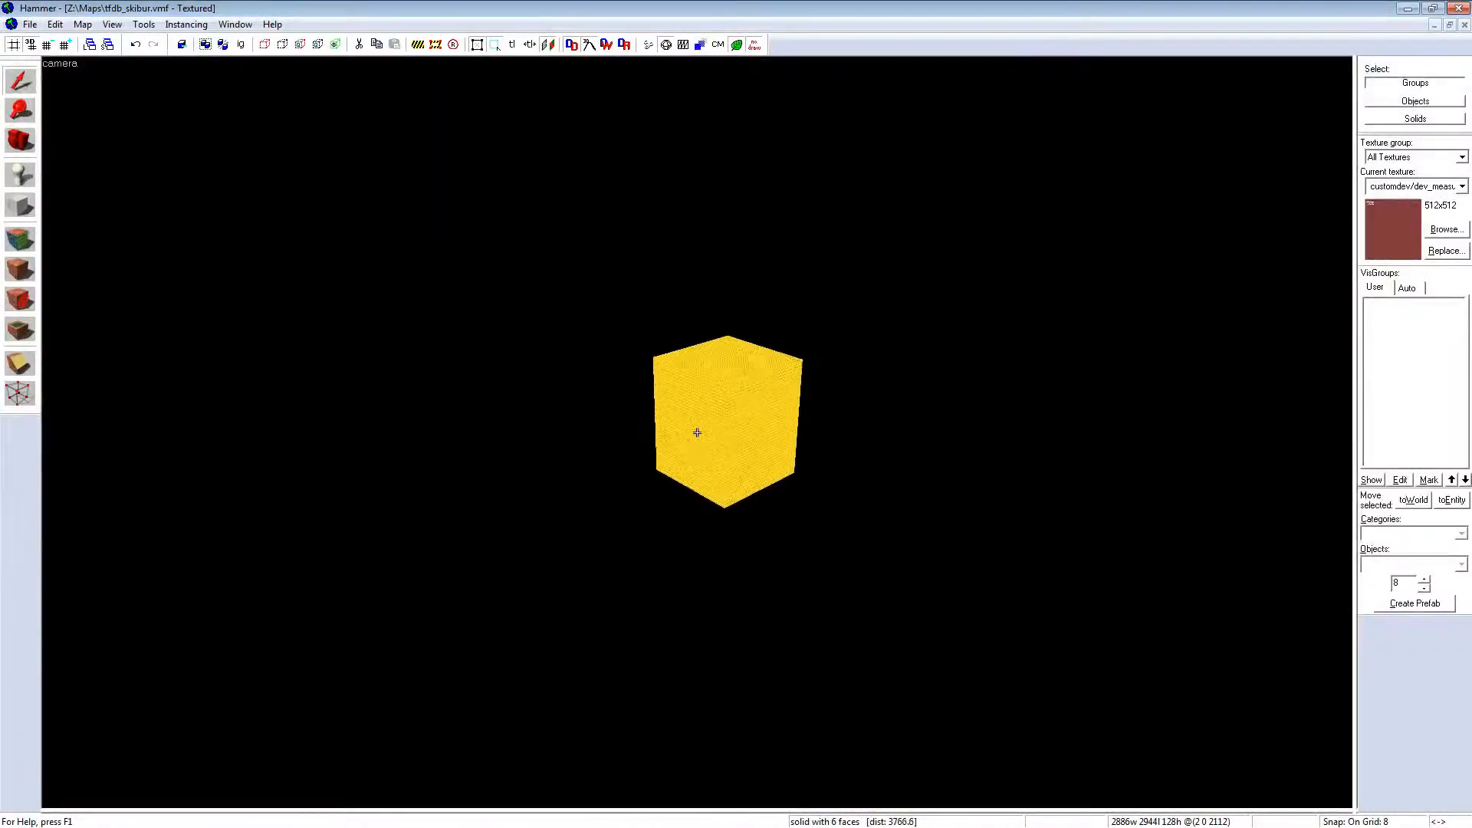
{"action": "key", "text": "w"}
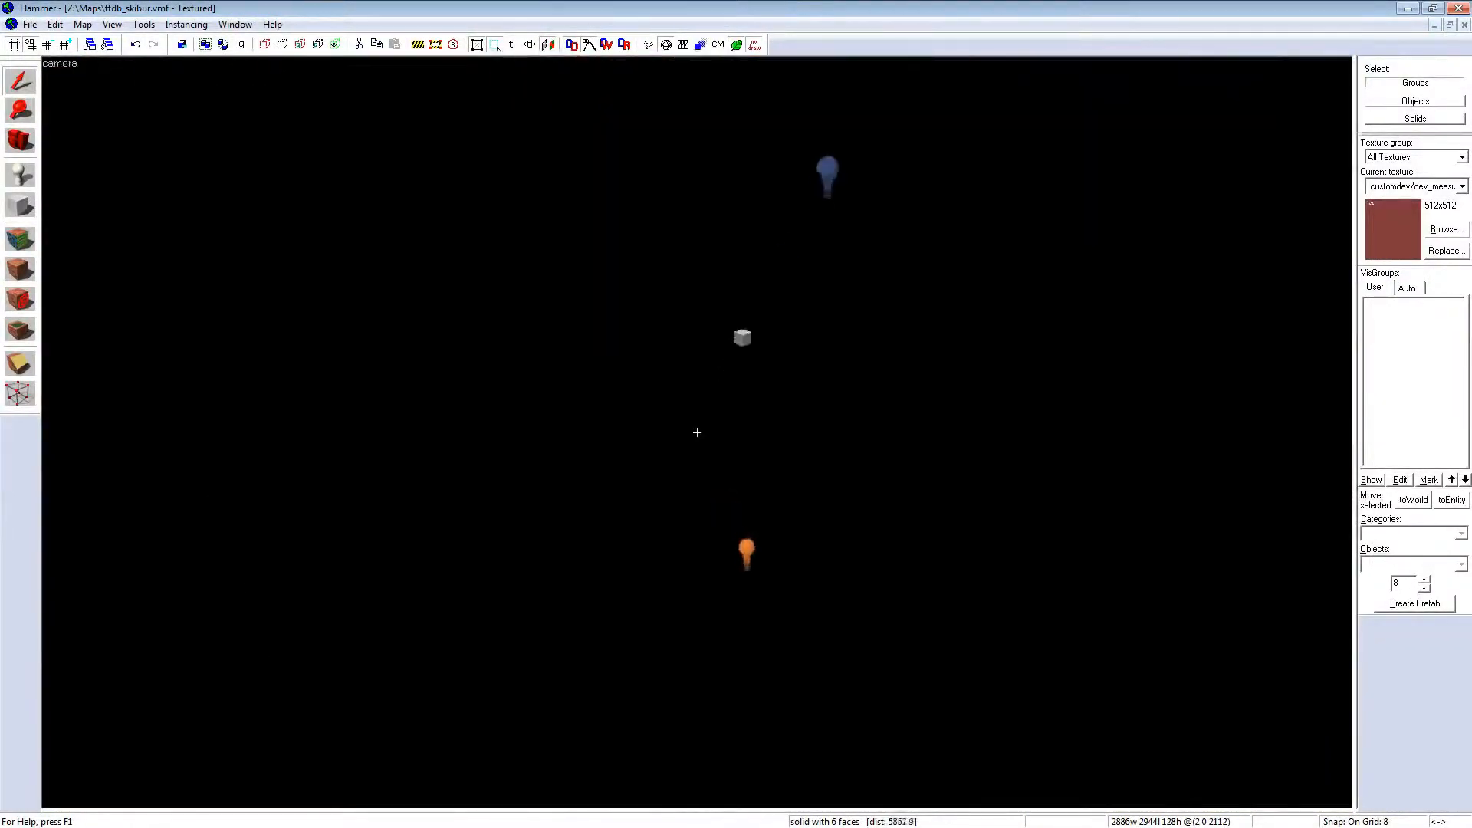
{"action": "key", "text": "w"}
{"action": "key", "text": "z"}
{"action": "left_click", "coordinate": [707, 204]}
{"action": "key", "text": "z"}
{"action": "key", "text": "w"}
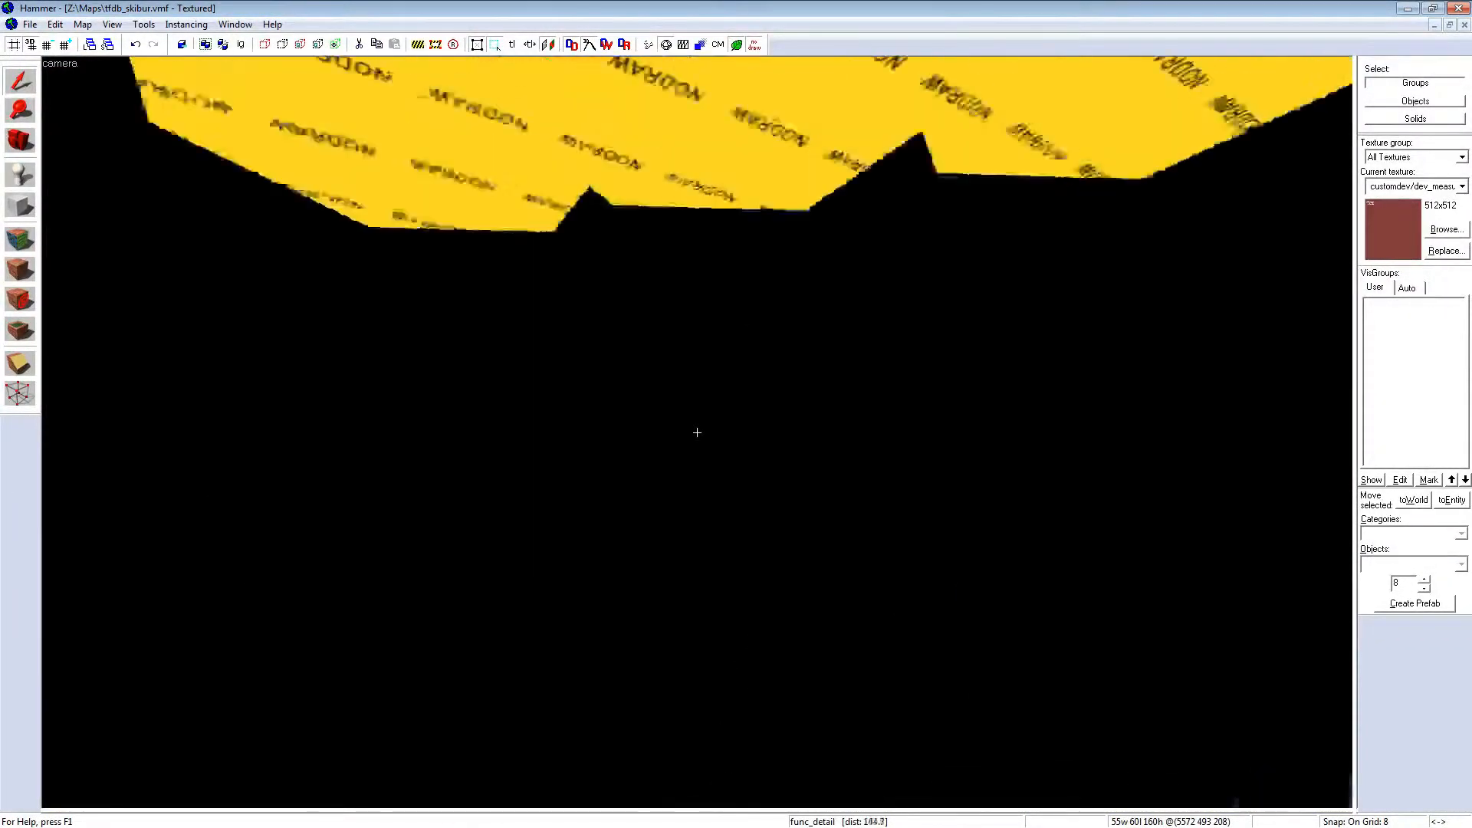
Step: Inspect the miniature rock columns and the sky-textured enclosure of the skybox from below, selecting individual pieces
{"action": "key", "text": "s"}
{"action": "key", "text": "z"}
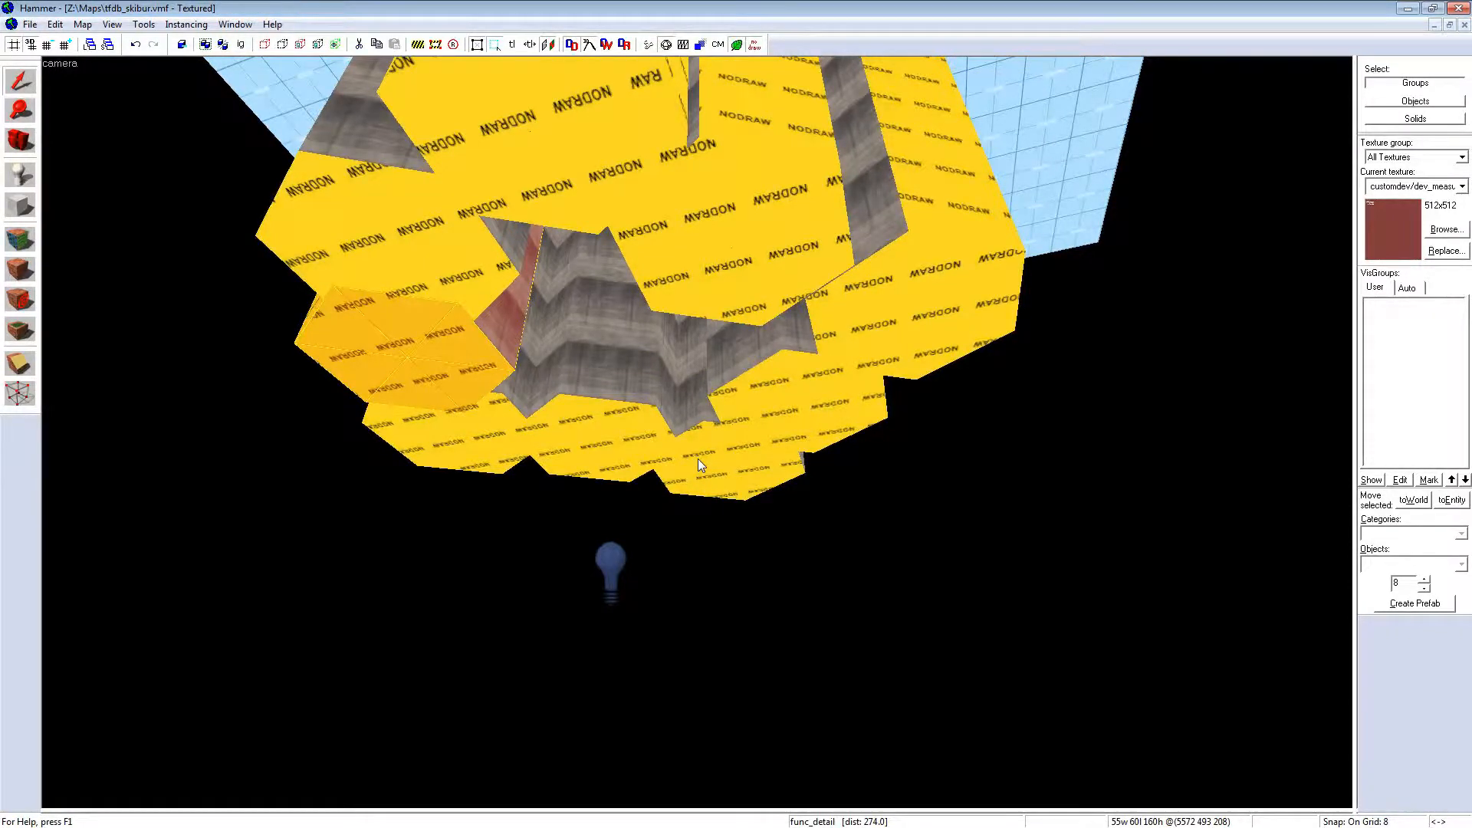
{"action": "key", "text": "z"}
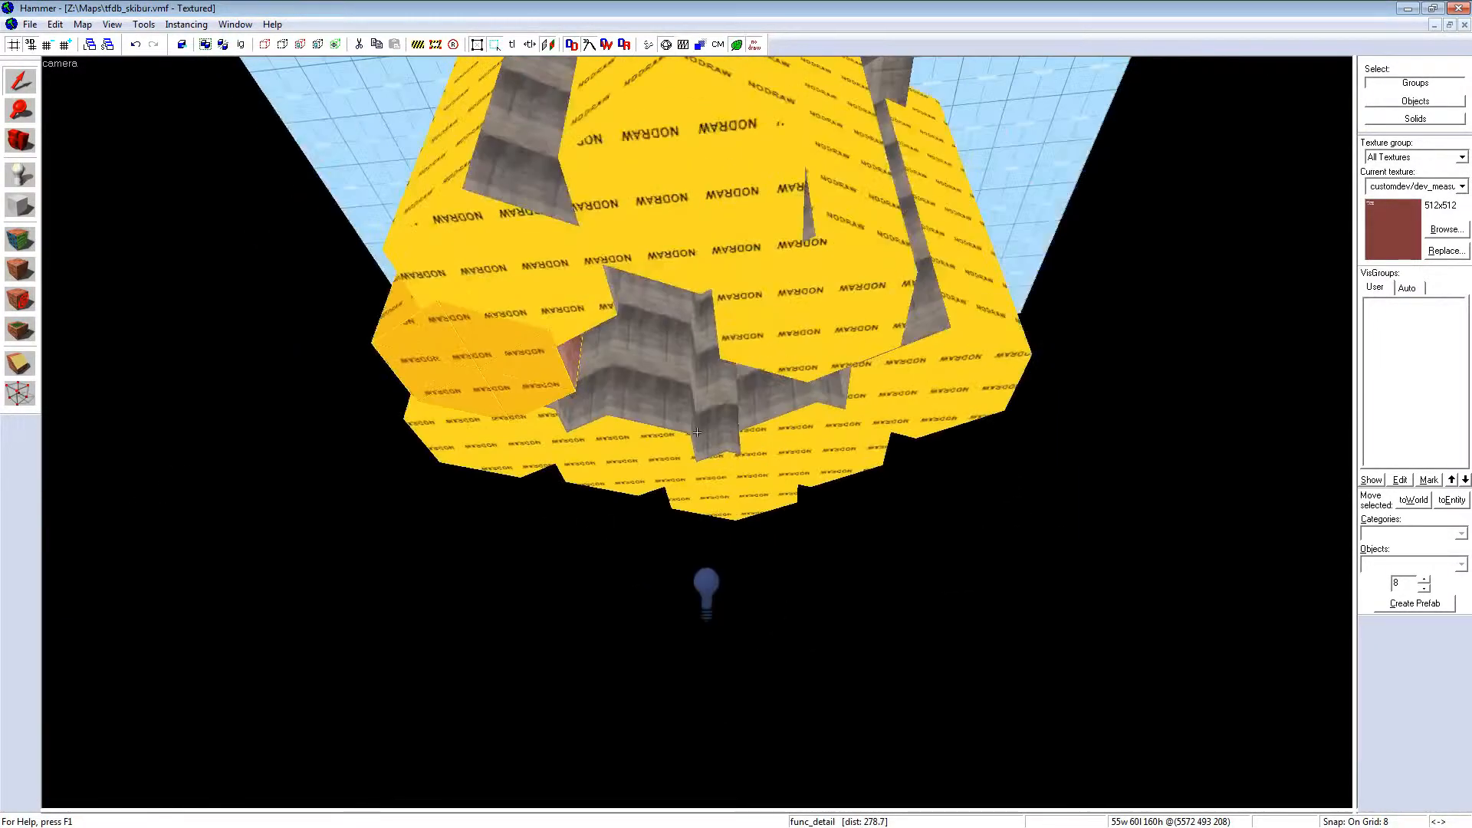
{"action": "key", "text": "z"}
{"action": "left_click", "coordinate": [699, 438]}
{"action": "key", "text": "z"}
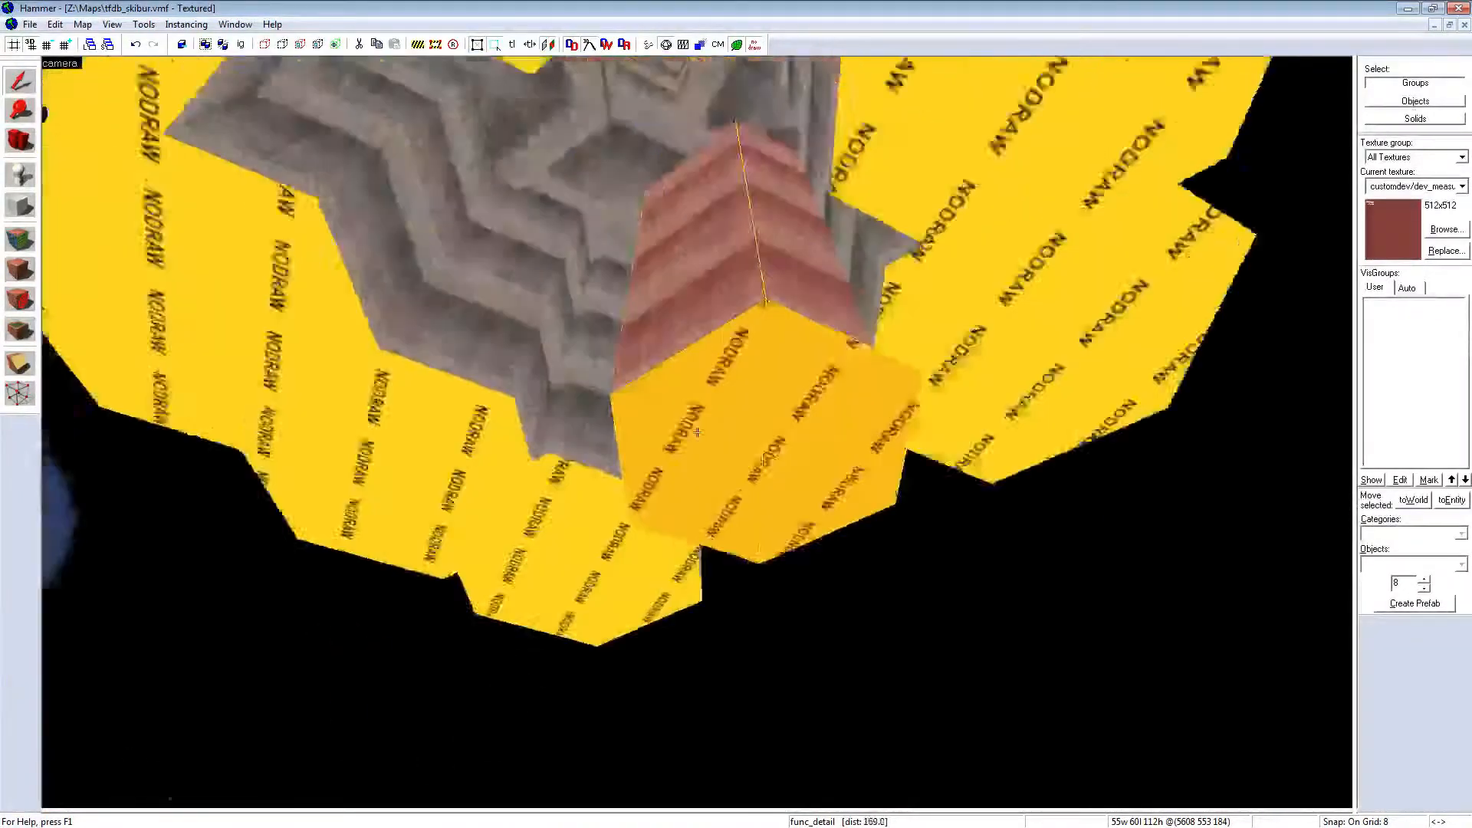
{"action": "key", "text": "z"}
{"action": "left_click", "coordinate": [1040, 190]}
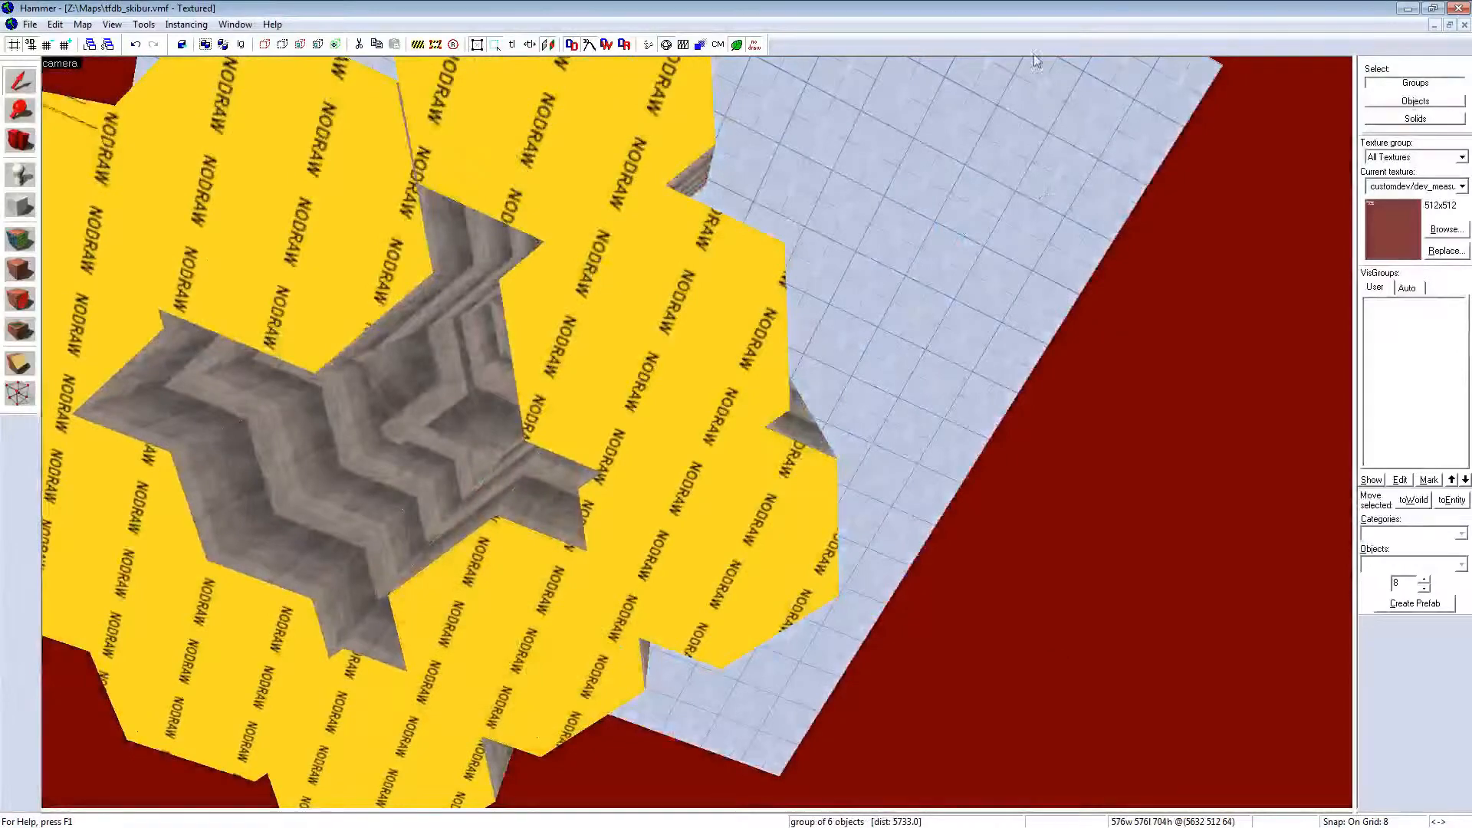
{"action": "key", "text": "z"}
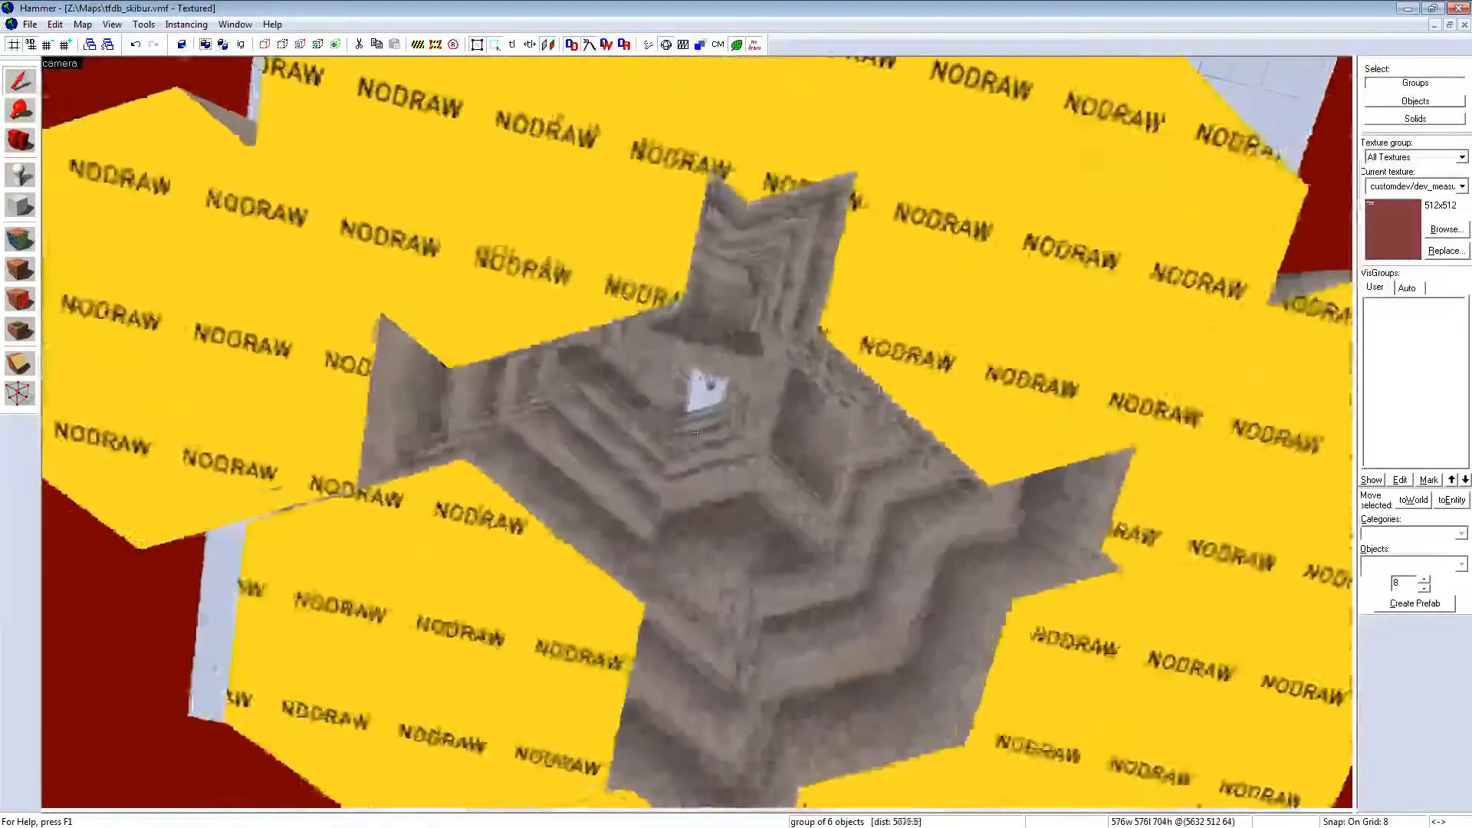
{"action": "key", "text": "z"}
{"action": "left_click", "coordinate": [519, 529]}
{"action": "key", "text": "z"}
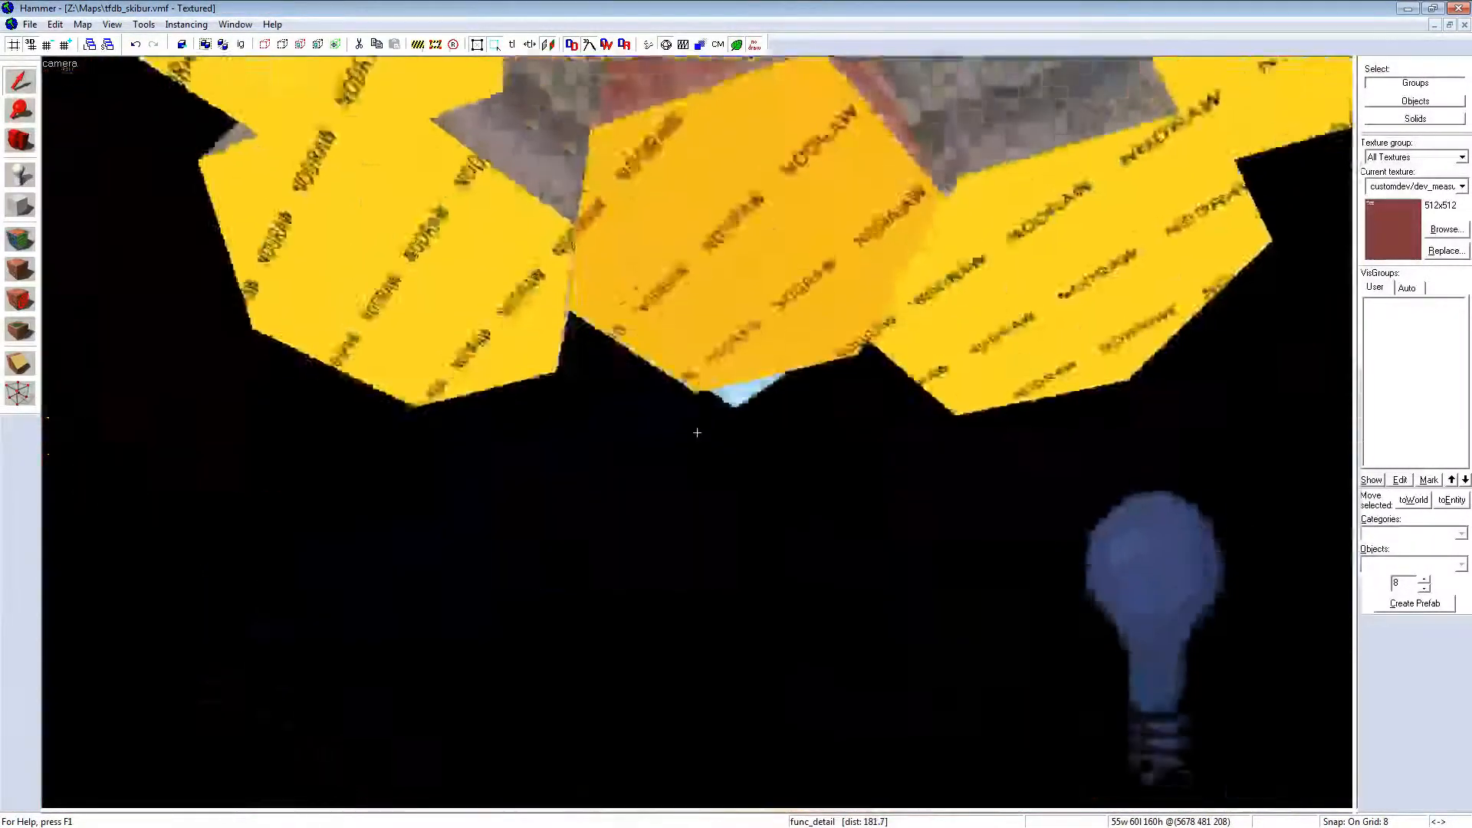
{"action": "key", "text": "z"}
Step: Select the sky_camera beneath the miniature columns and view its placement between the two light entities
{"action": "left_click", "coordinate": [829, 546]}
{"action": "key", "text": "z"}
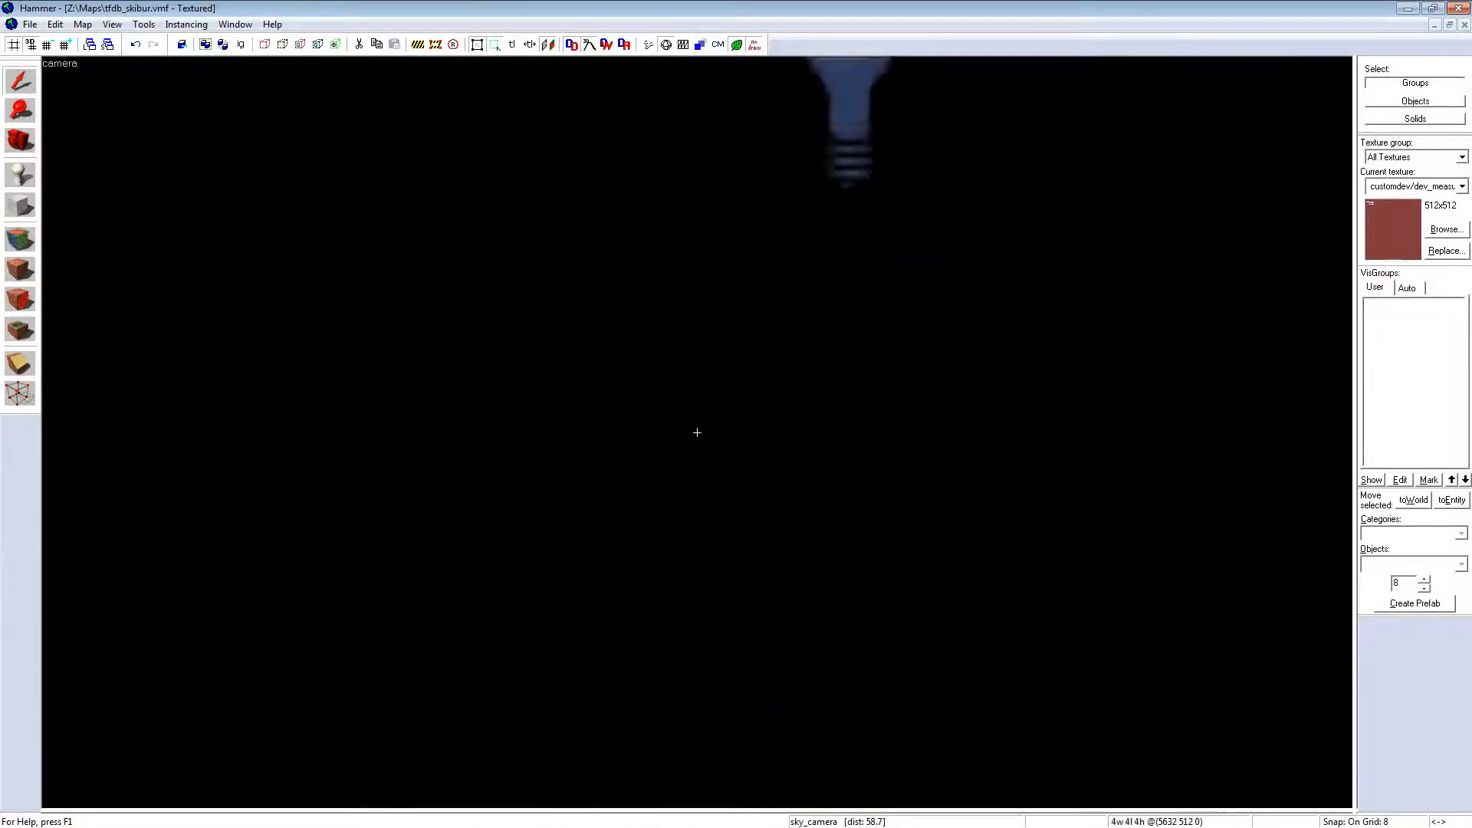
{"action": "key", "text": "s"}
{"action": "key", "text": "z"}
{"action": "key", "text": "z"}
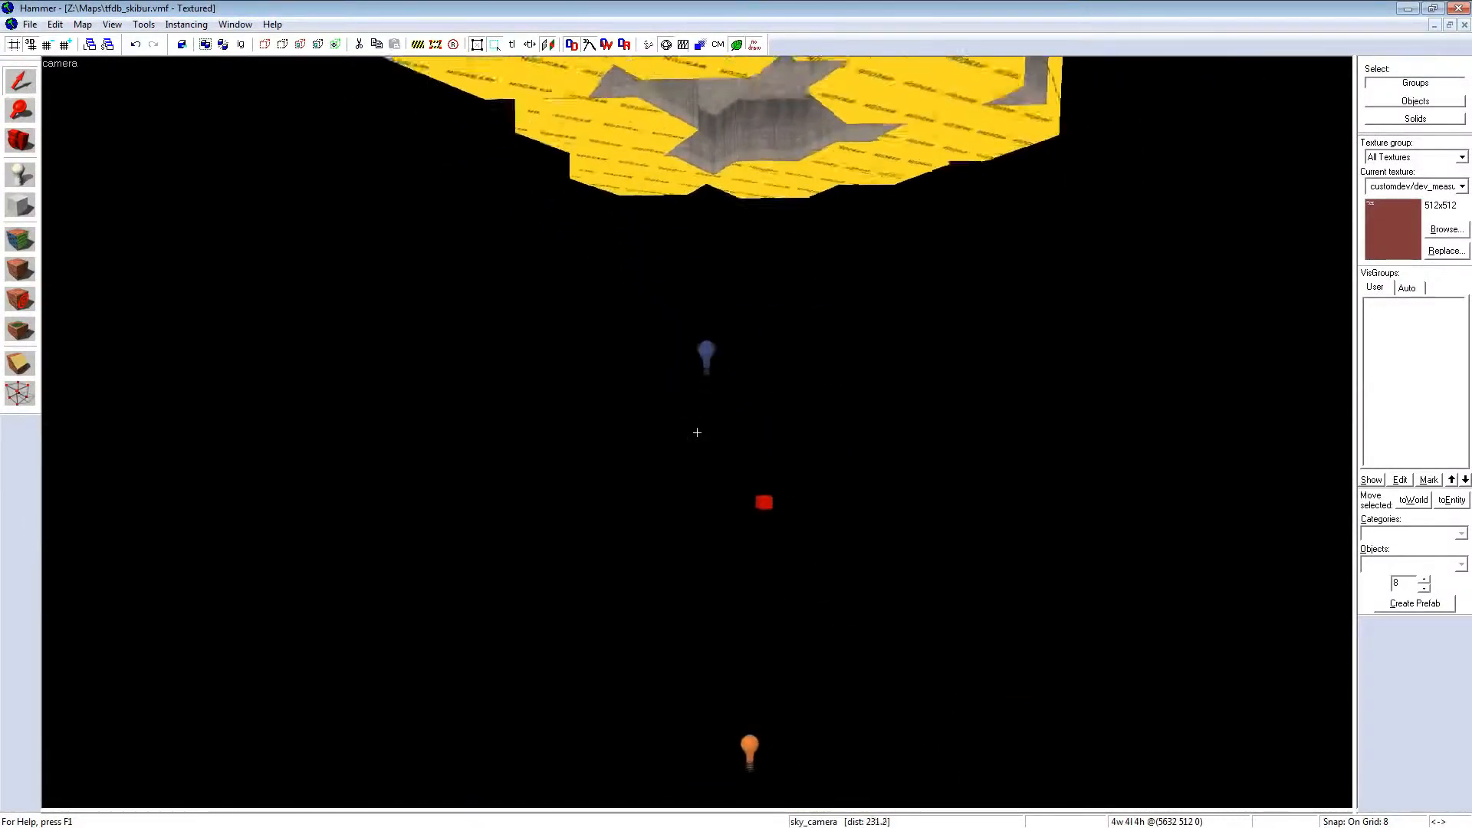
{"action": "key", "text": "w"}
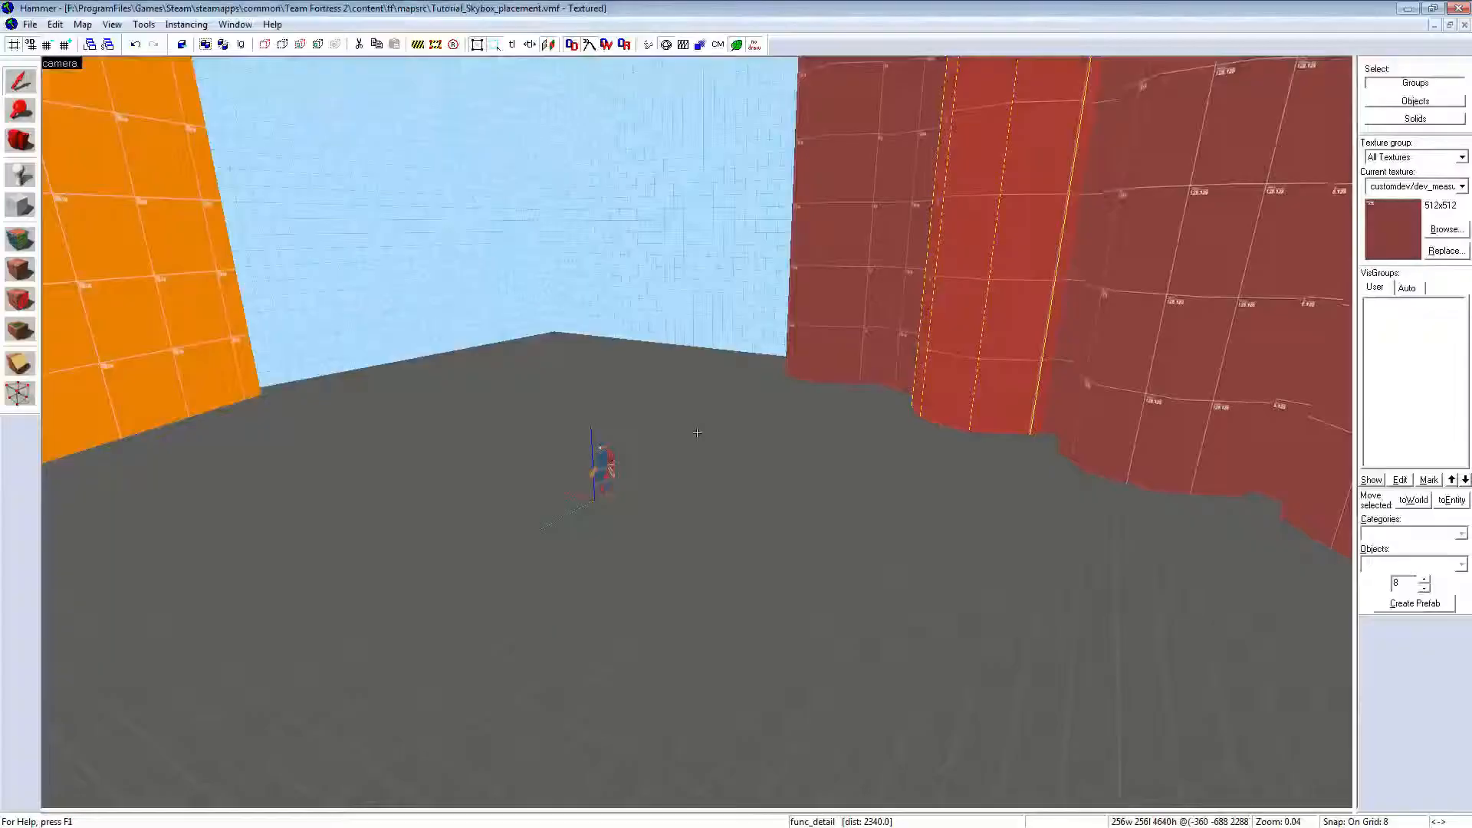
Step: In the Tutorial_Skybox_placement map, view the object properties of the large blue wall outside the room
{"action": "key", "text": "w"}
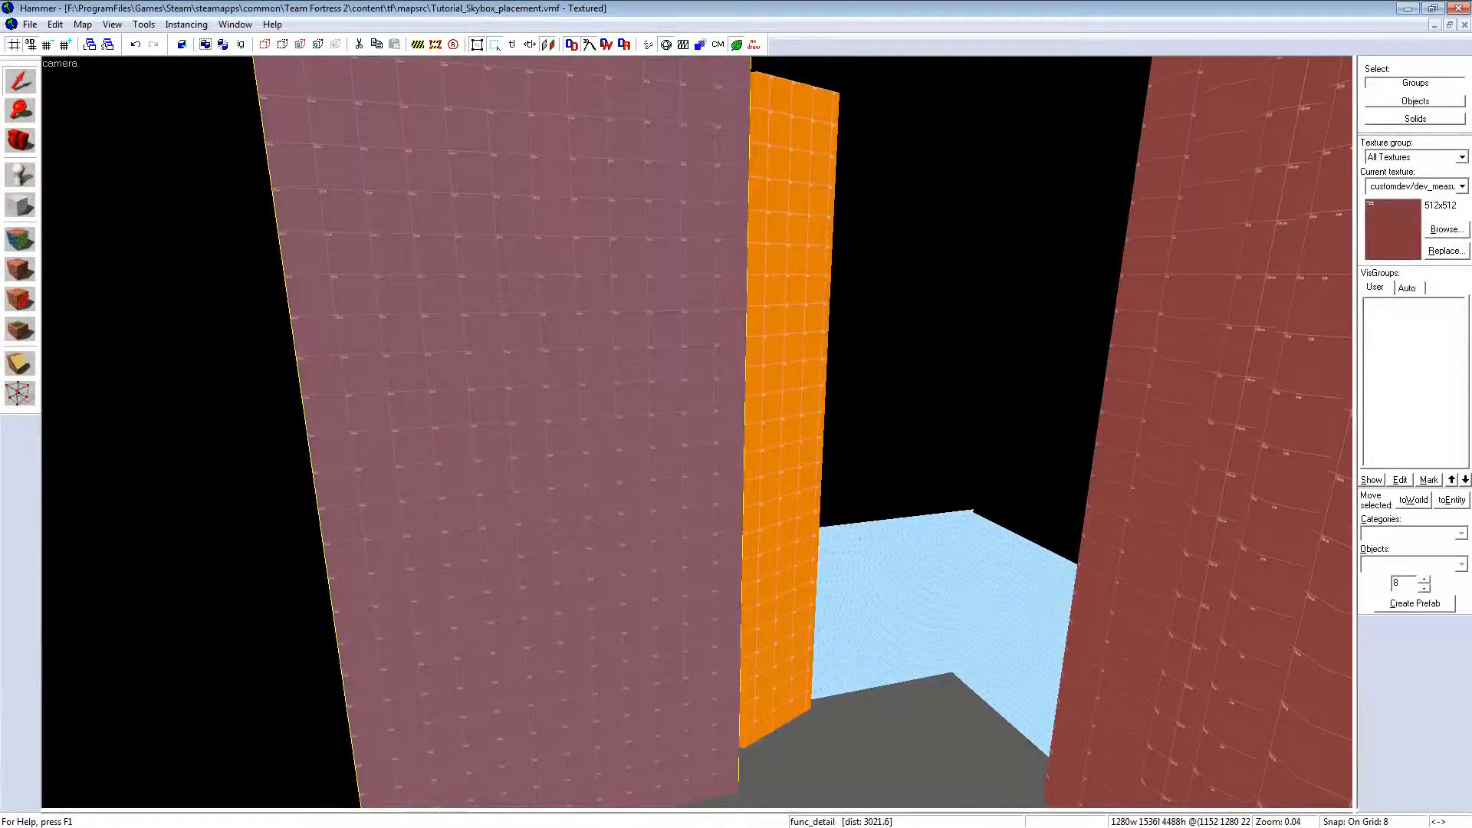
{"action": "key", "text": "alt+Return"}
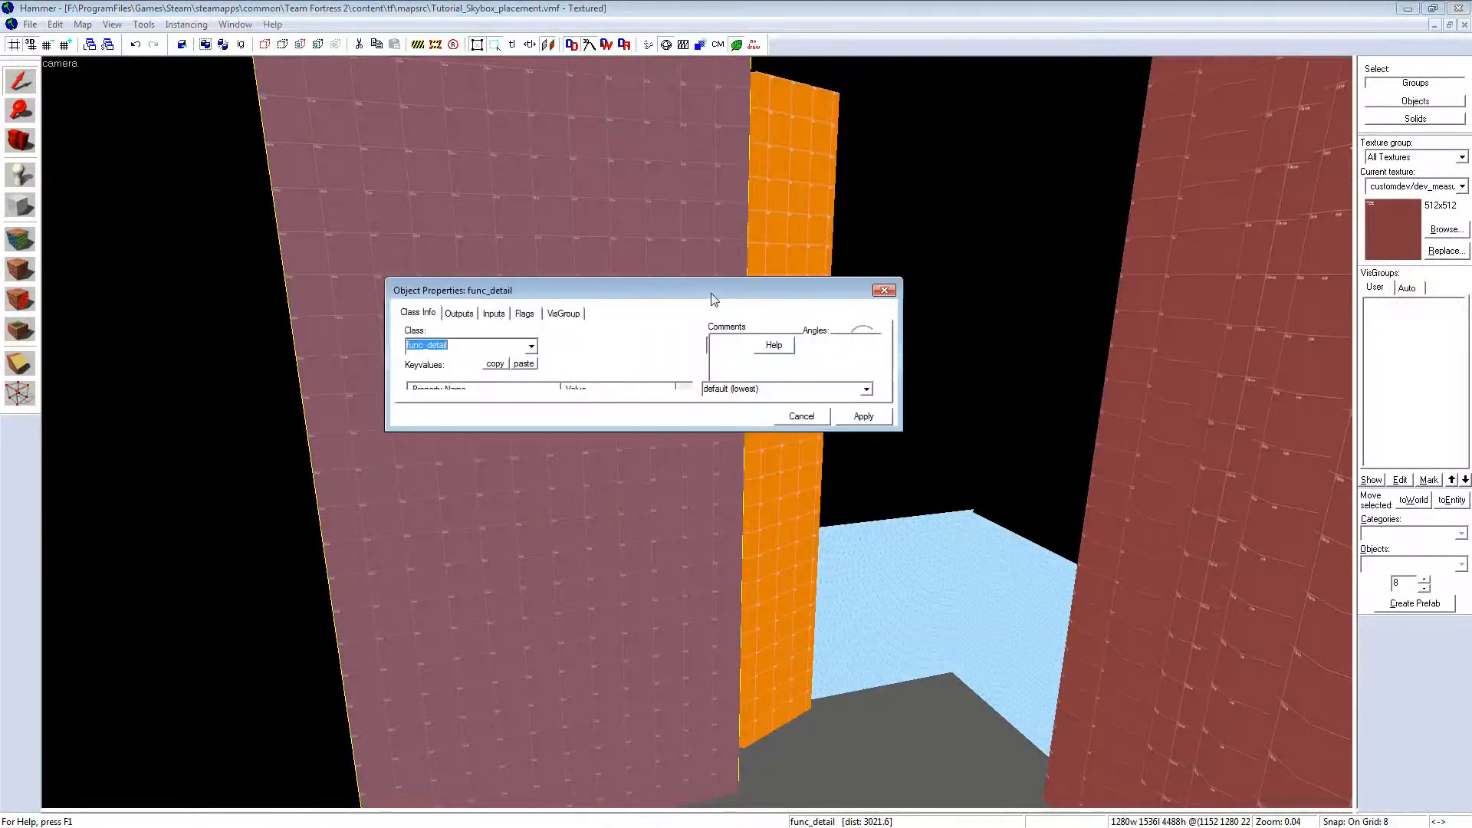
{"action": "left_click", "coordinate": [688, 272]}
{"action": "left_click_drag", "start_coordinate": [684, 278], "coordinate": [655, 313]}
{"action": "left_click", "coordinate": [655, 274]}
{"action": "key", "text": "z"}
{"action": "key", "text": "z"}
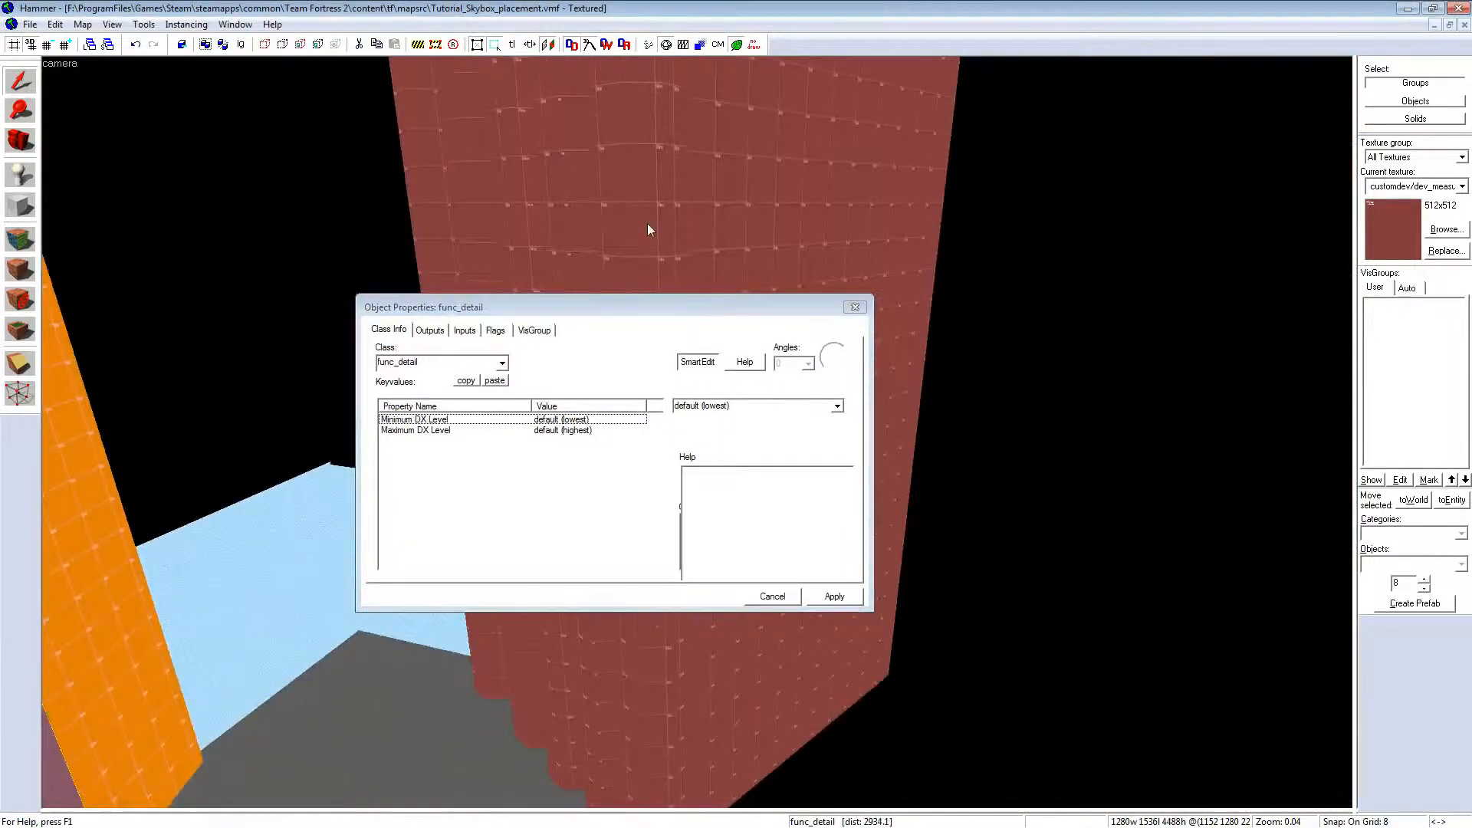
Step: Check the red columns and the large red block behind them in the object properties, and close the dialog
{"action": "left_click", "coordinate": [647, 223]}
{"action": "left_click", "coordinate": [566, 217]}
{"action": "left_click", "coordinate": [434, 195]}
{"action": "left_click", "coordinate": [512, 188]}
{"action": "left_click", "coordinate": [657, 174]}
{"action": "key", "text": "z"}
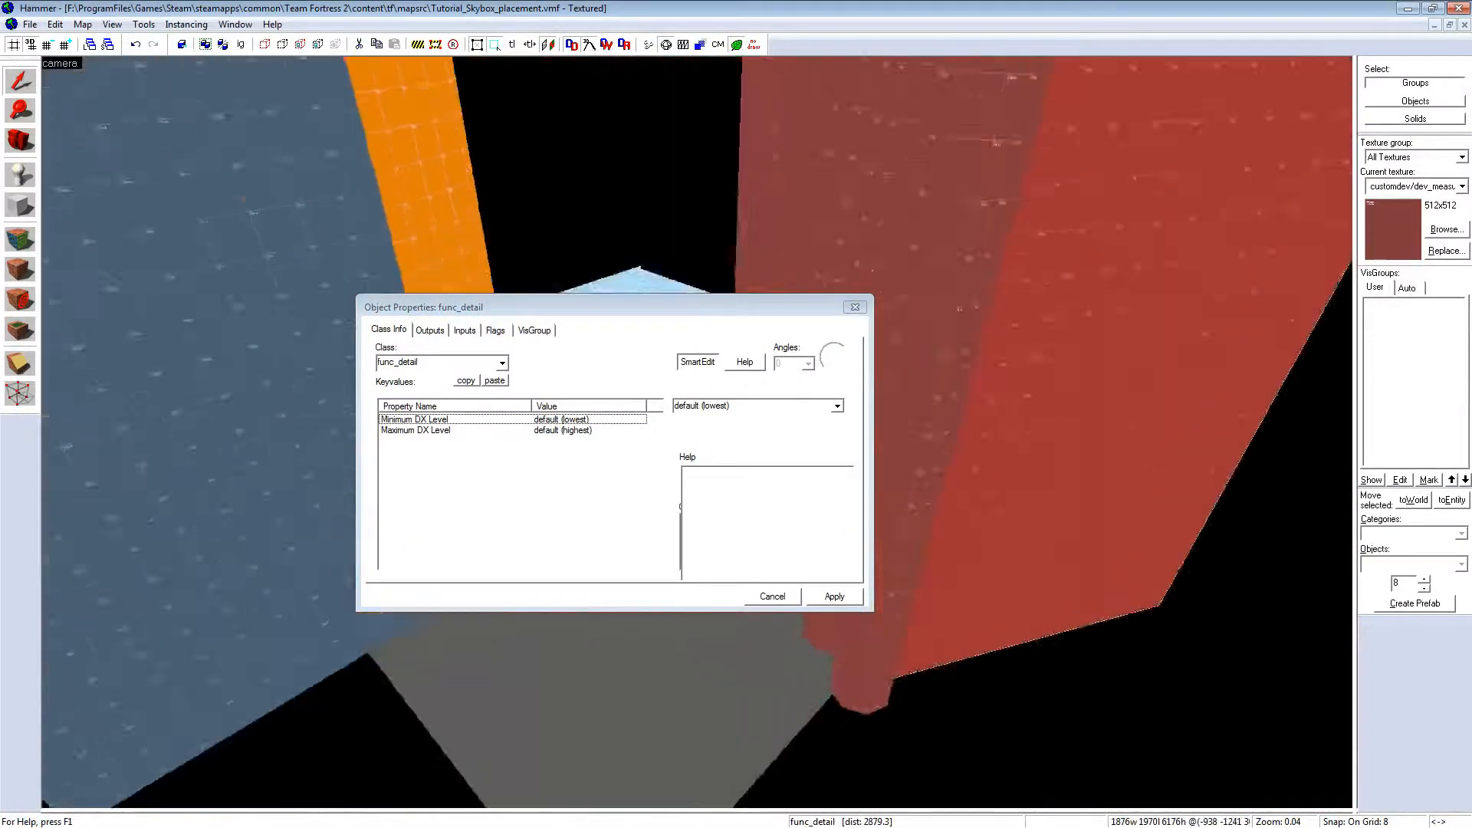
{"action": "key", "text": "z"}
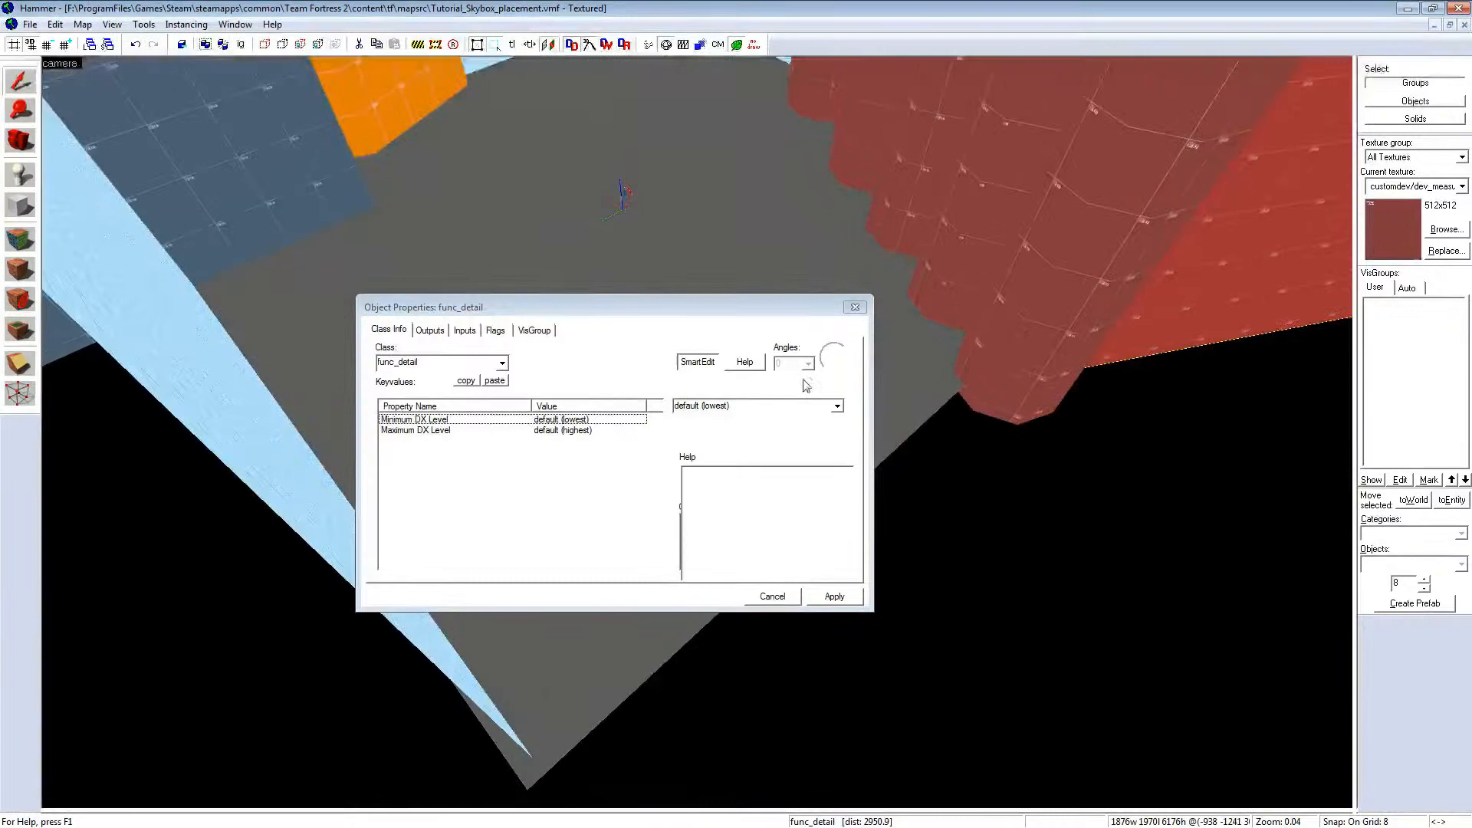
{"action": "left_click", "coordinate": [855, 307]}
{"action": "key", "text": "z"}
{"action": "key", "text": "z"}
{"action": "key", "text": "z"}
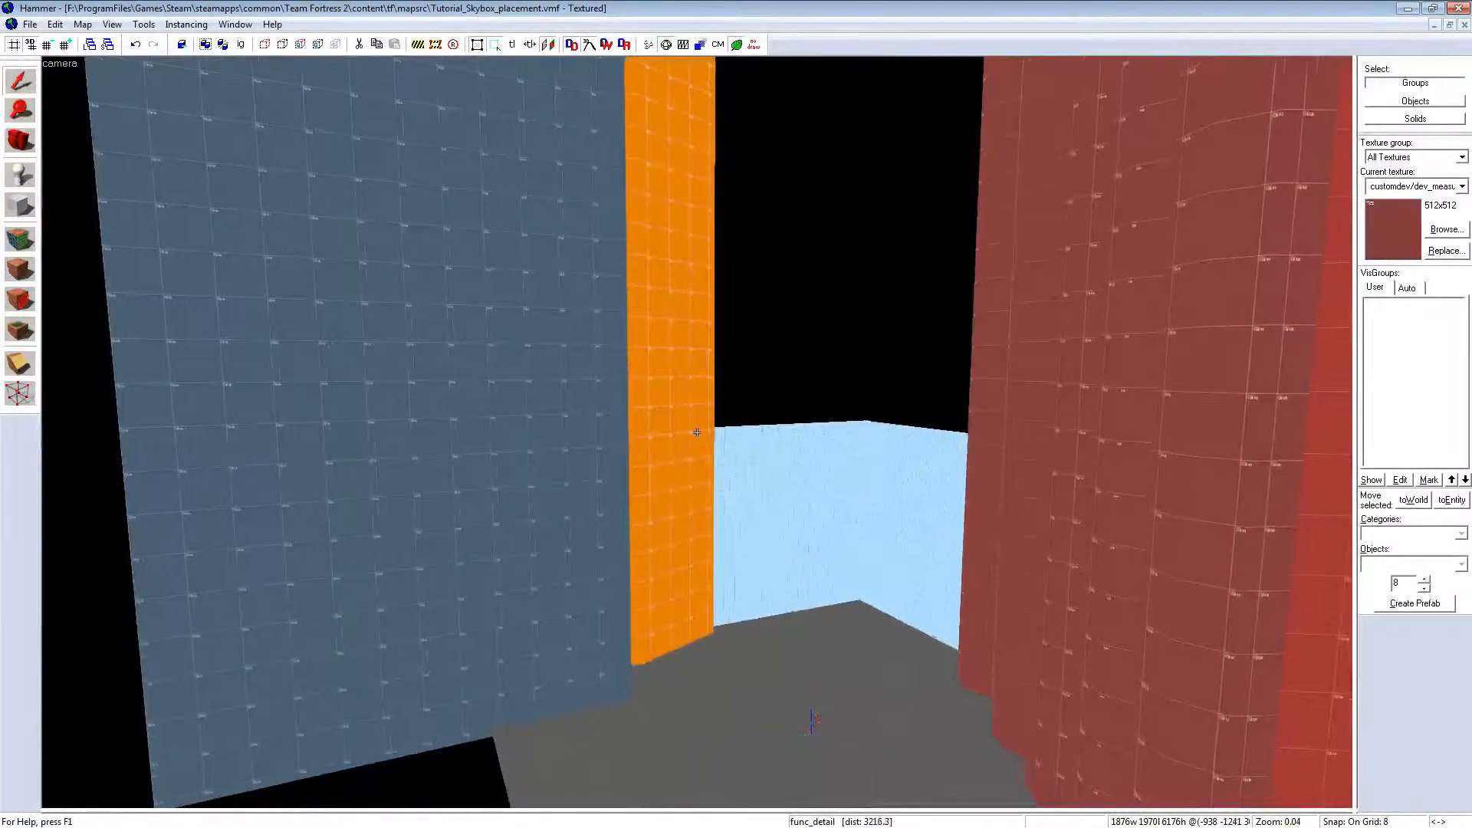
Step: Restore the four-view layout, clear the selection and bring the empty area west of the room into the top view
{"action": "key", "text": "s"}
{"action": "key", "text": "z"}
{"action": "key", "text": "shift+z"}
{"action": "scroll", "coordinate": [450, 678], "scroll_direction": "down", "scroll_amount": 4}
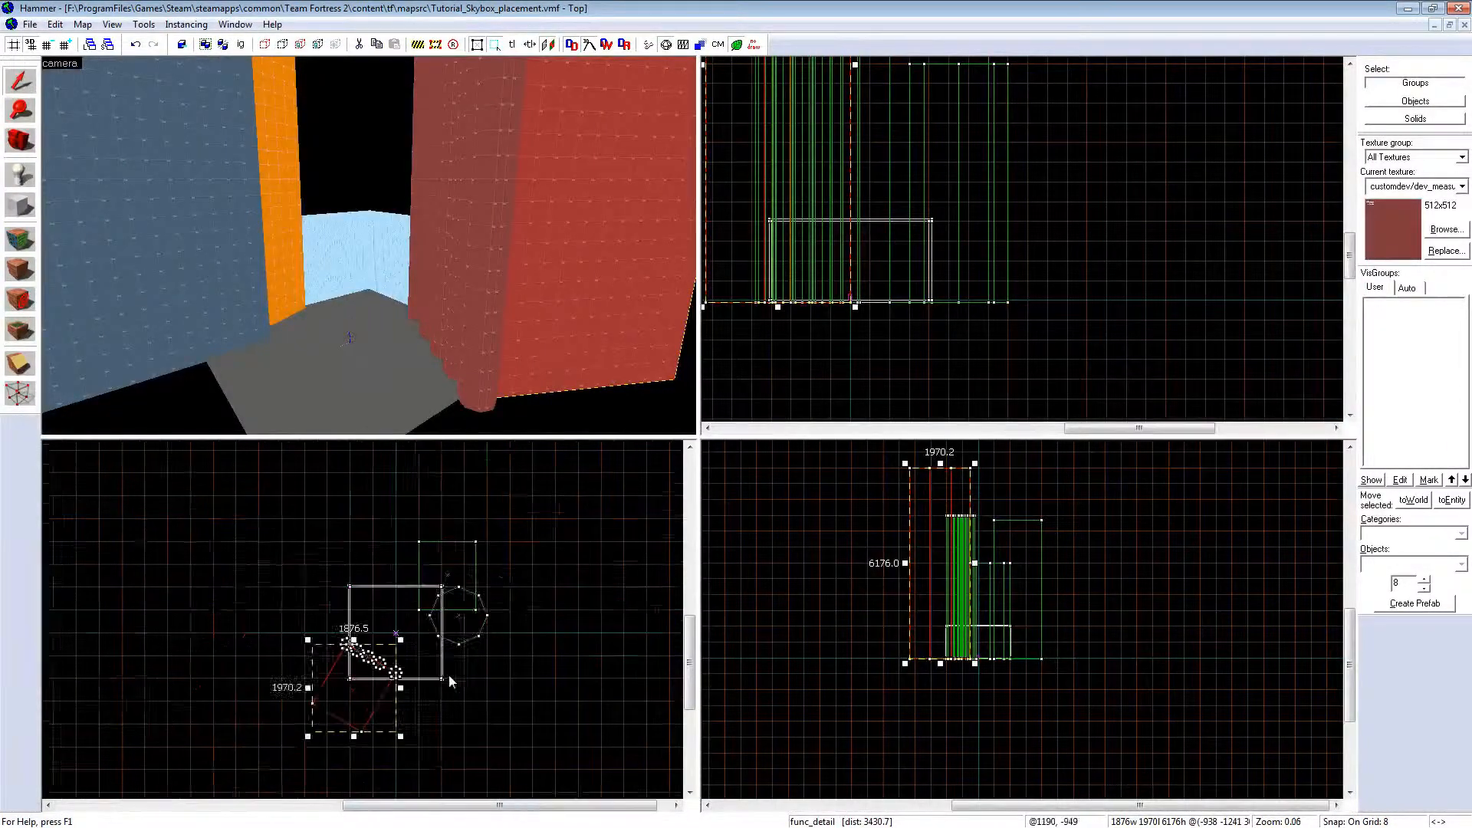
{"action": "scroll", "coordinate": [408, 623], "scroll_direction": "up", "scroll_amount": 6}
{"action": "scroll", "coordinate": [413, 525], "scroll_direction": "down", "scroll_amount": 2}
{"action": "scroll", "coordinate": [470, 458], "scroll_direction": "up", "scroll_amount": 2}
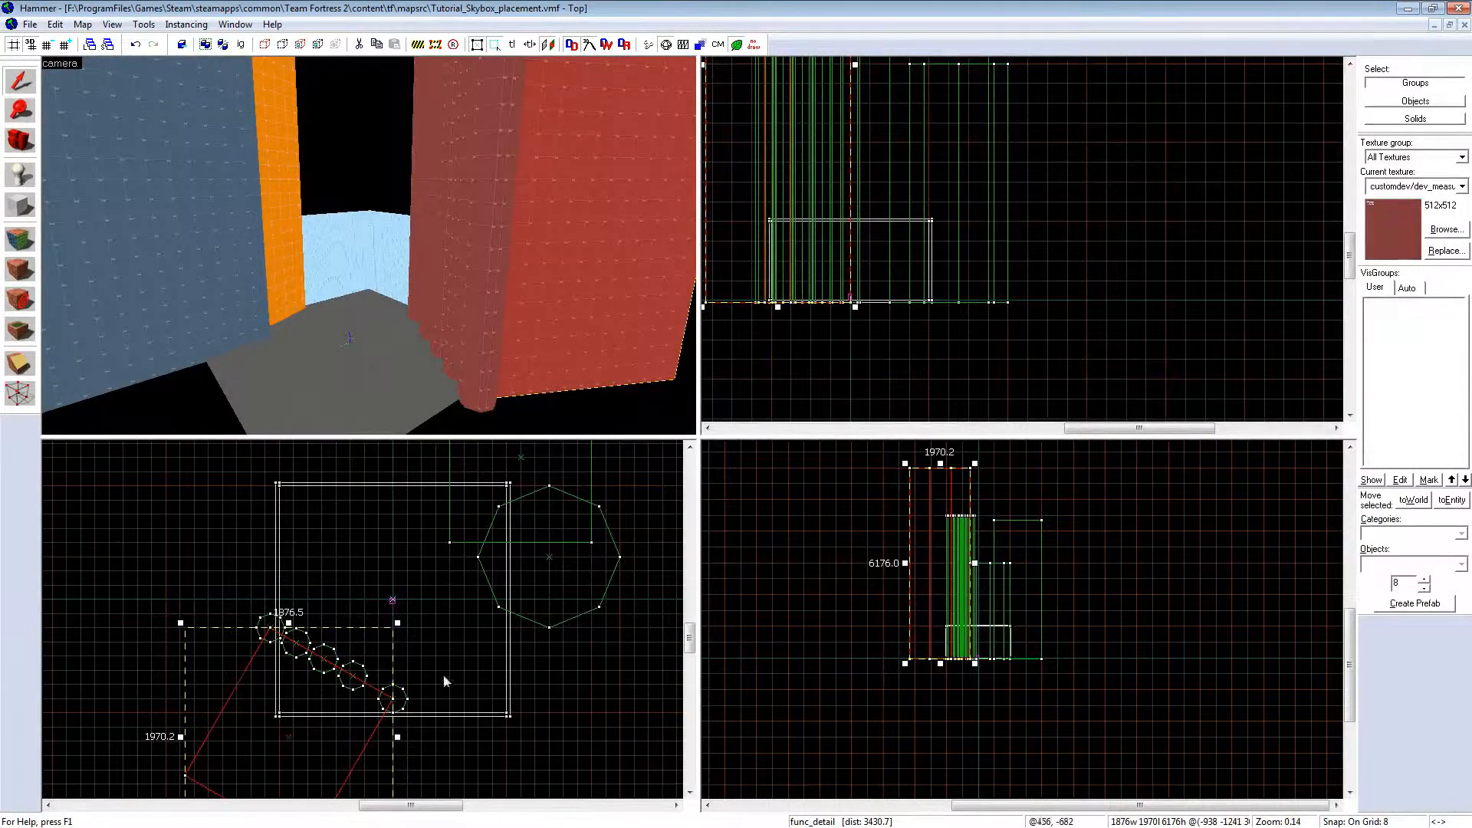
{"action": "scroll", "coordinate": [458, 618], "scroll_direction": "down", "scroll_amount": 9}
{"action": "left_click", "coordinate": [389, 615]}
{"action": "scroll", "coordinate": [325, 596], "scroll_direction": "up", "scroll_amount": 7}
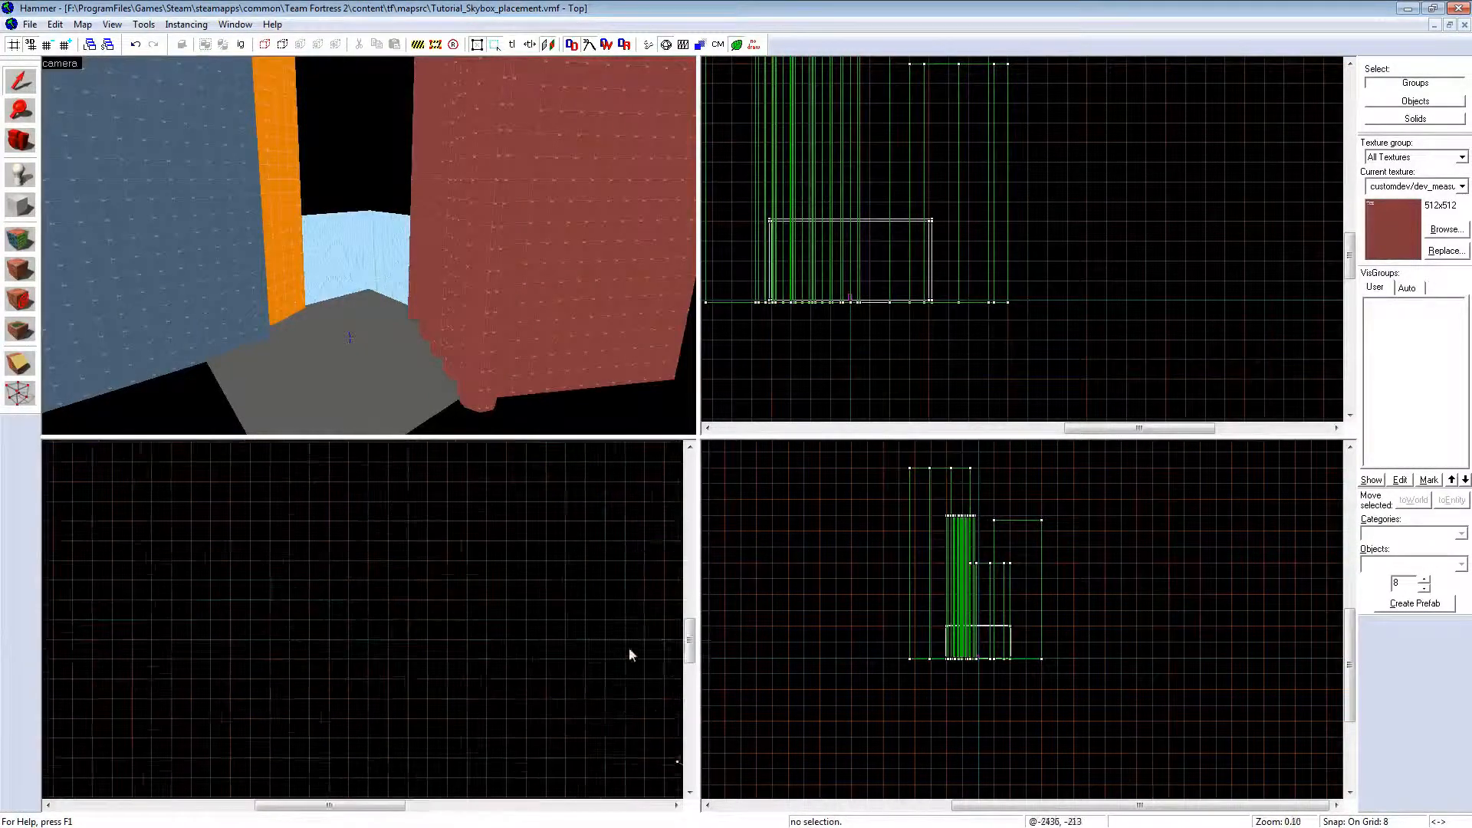
{"action": "scroll", "coordinate": [303, 579], "scroll_direction": "down", "scroll_amount": 4}
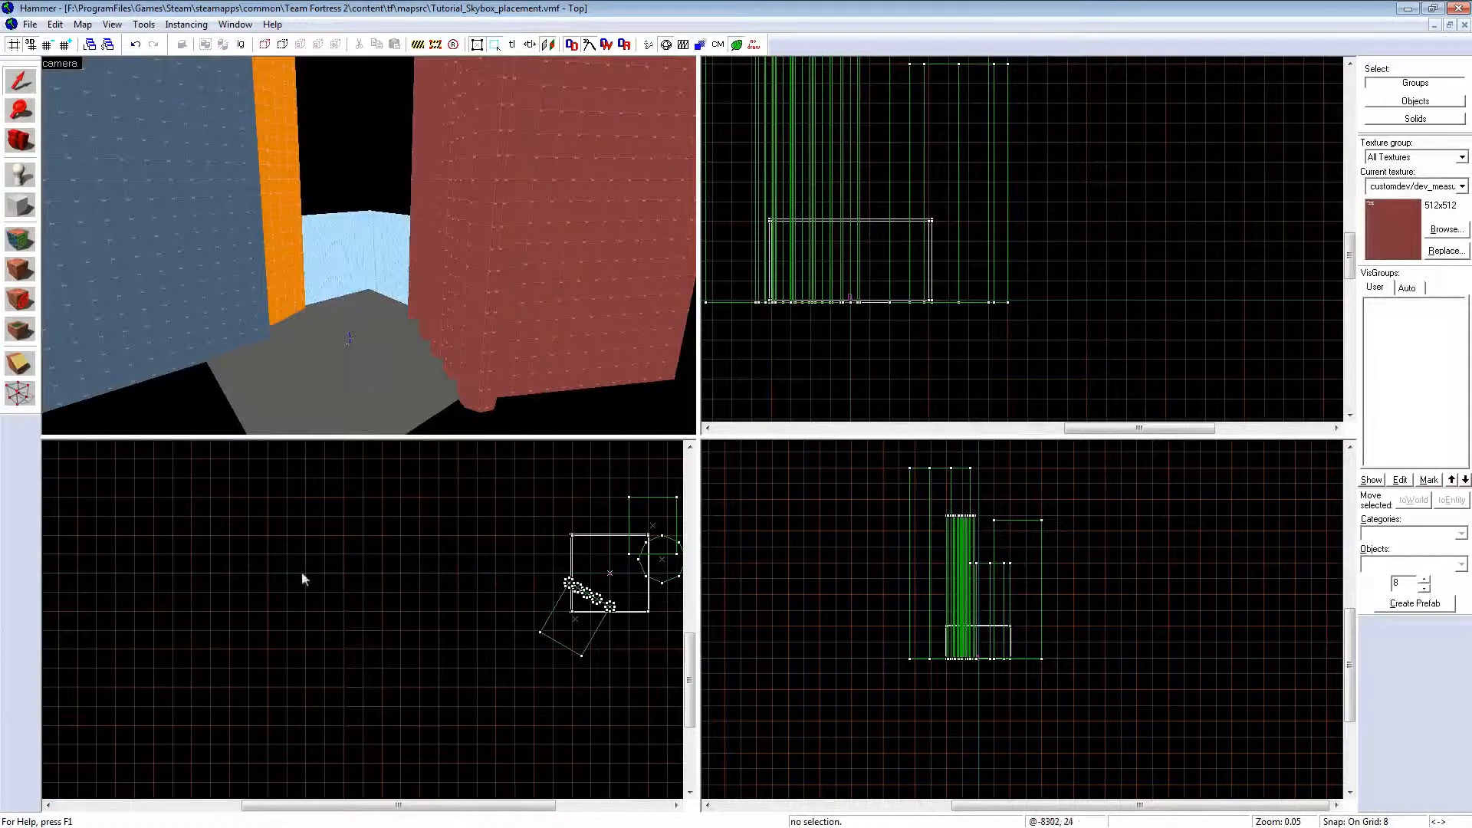
Step: Activate the Block tool and set the current texture to tools/toolsnodraw, filtering the texture browser by "nodraw"
{"action": "left_click", "coordinate": [20, 205]}
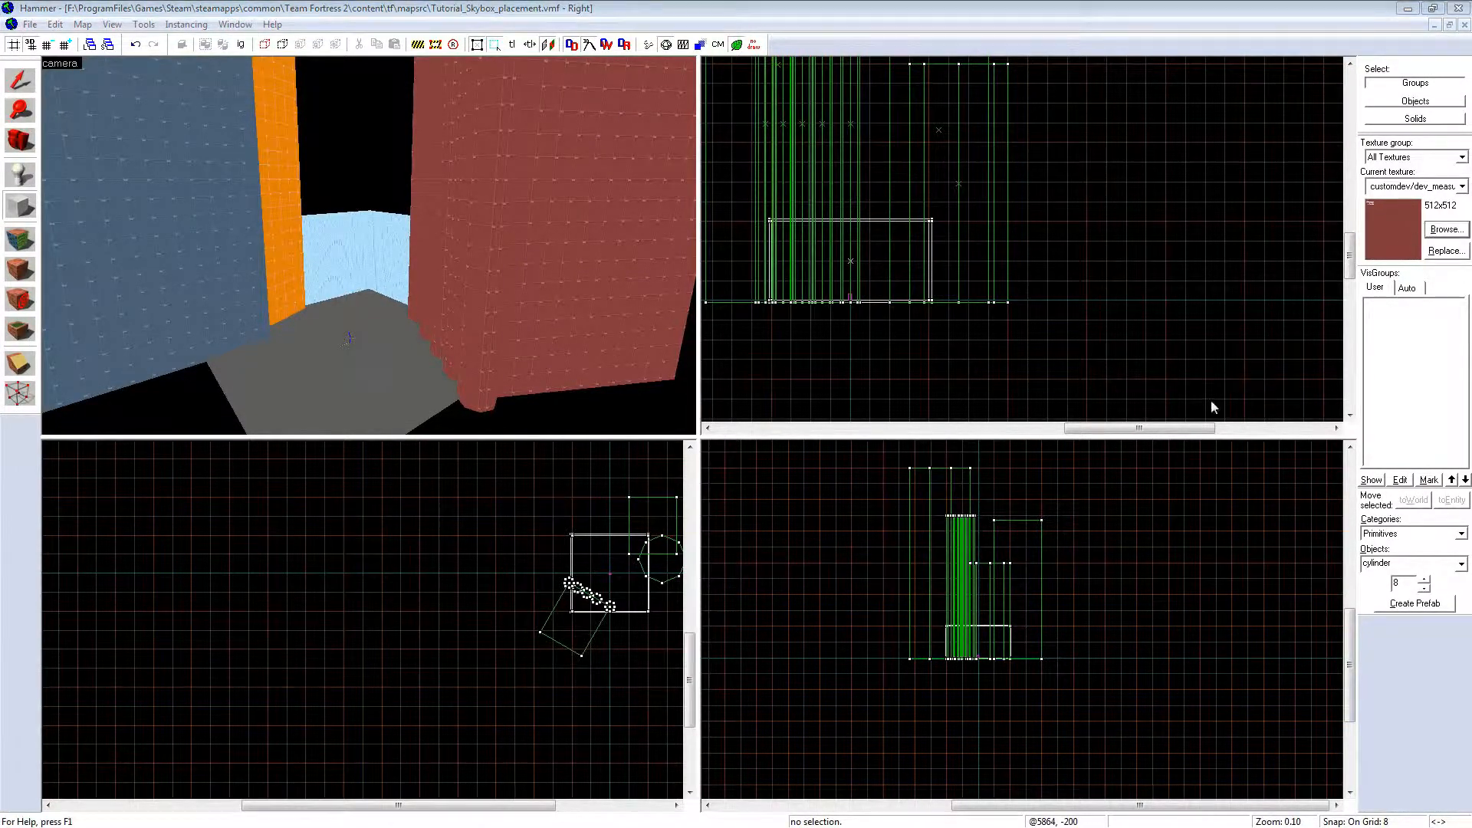
{"action": "left_click_drag", "start_coordinate": [1468, 138], "coordinate": [469, 0]}
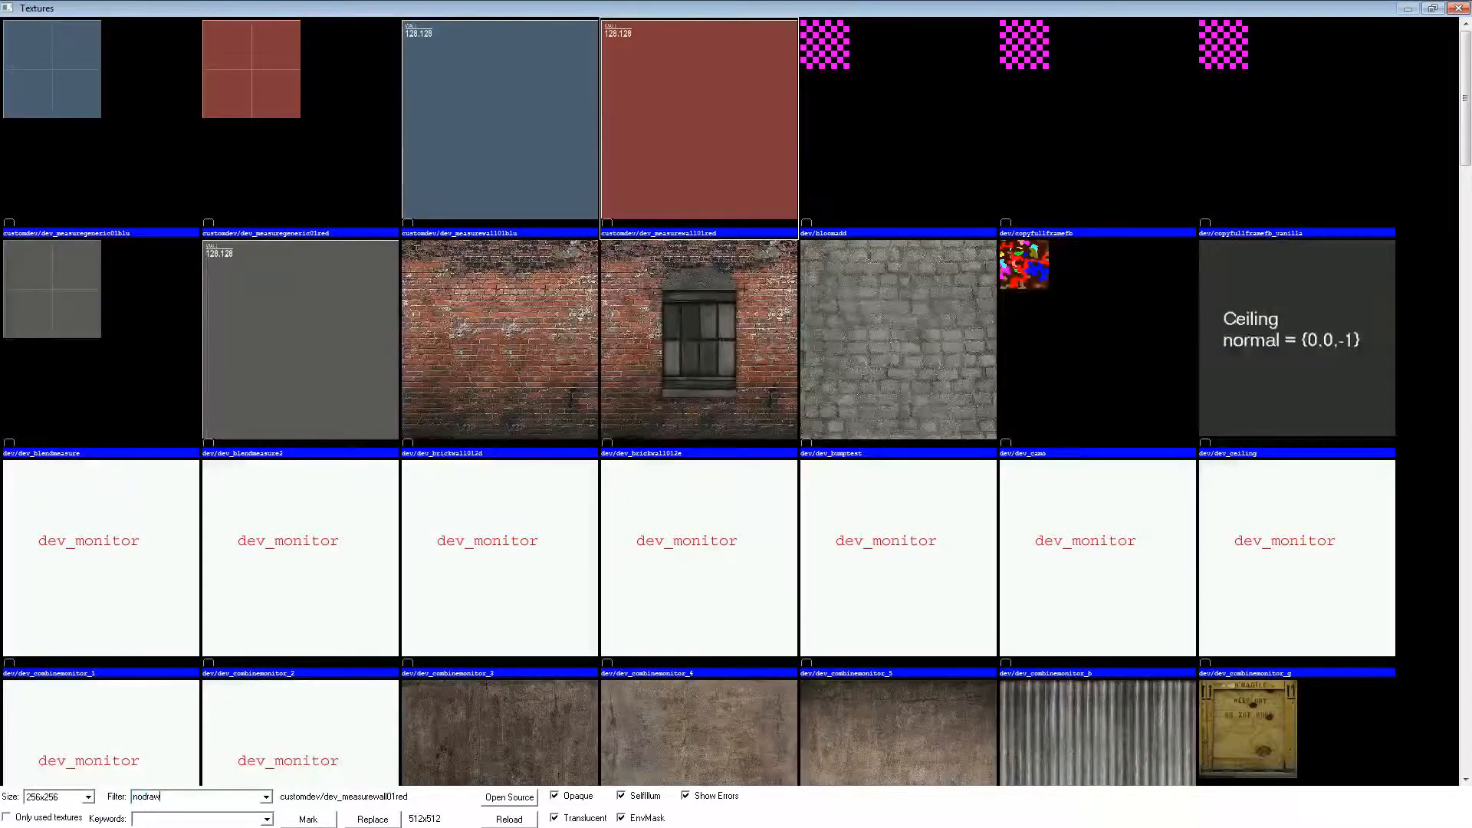
{"action": "left_click", "coordinate": [168, 133]}
{"action": "left_click_drag", "start_coordinate": [651, 3], "coordinate": [613, 83]}
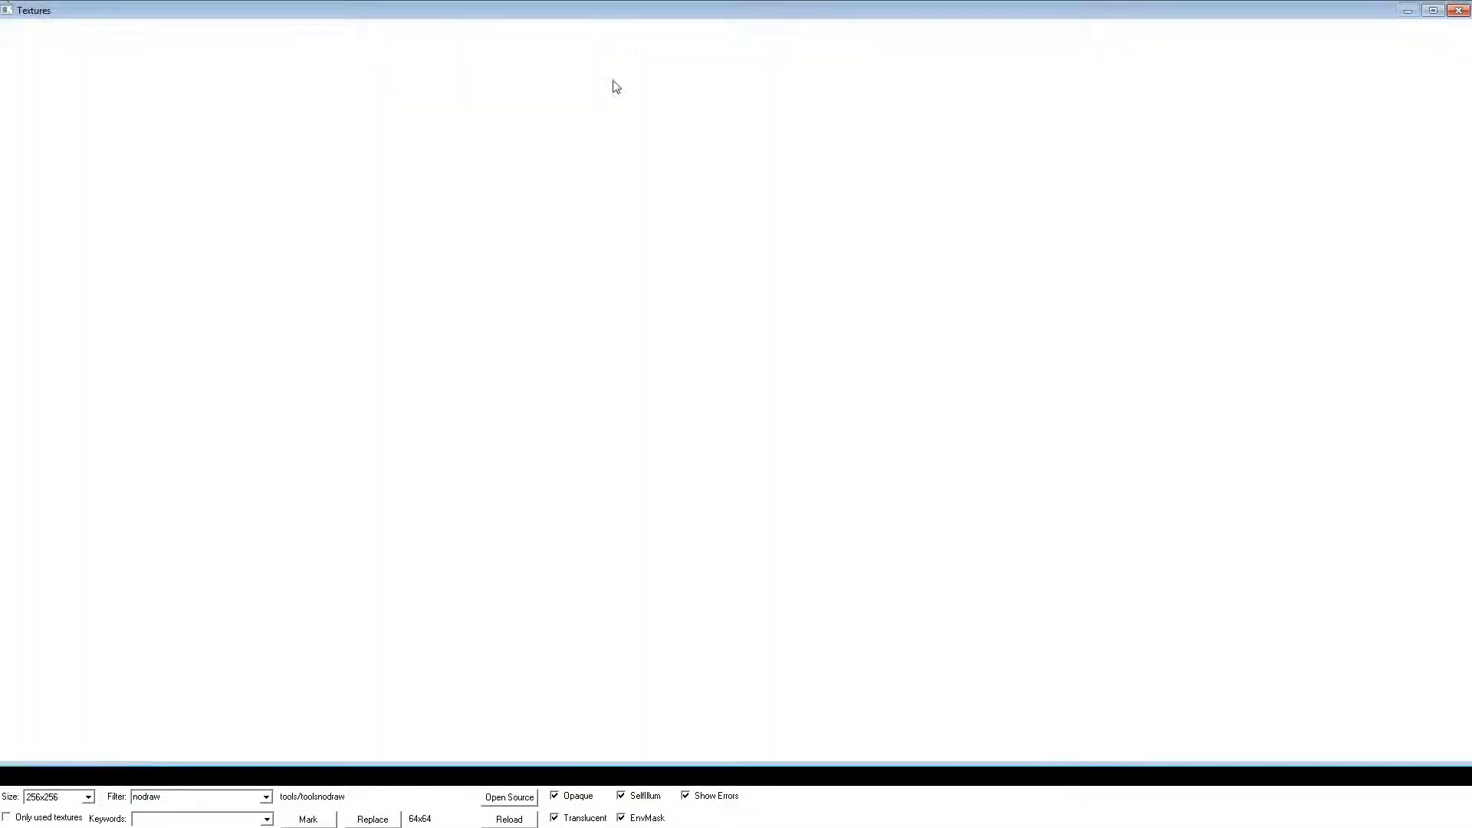
{"action": "double_click", "coordinate": [85, 214]}
Step: Increase the grid size to 64 with the top view over the empty area beside the room
{"action": "scroll", "coordinate": [270, 658], "scroll_direction": "up", "scroll_amount": 3}
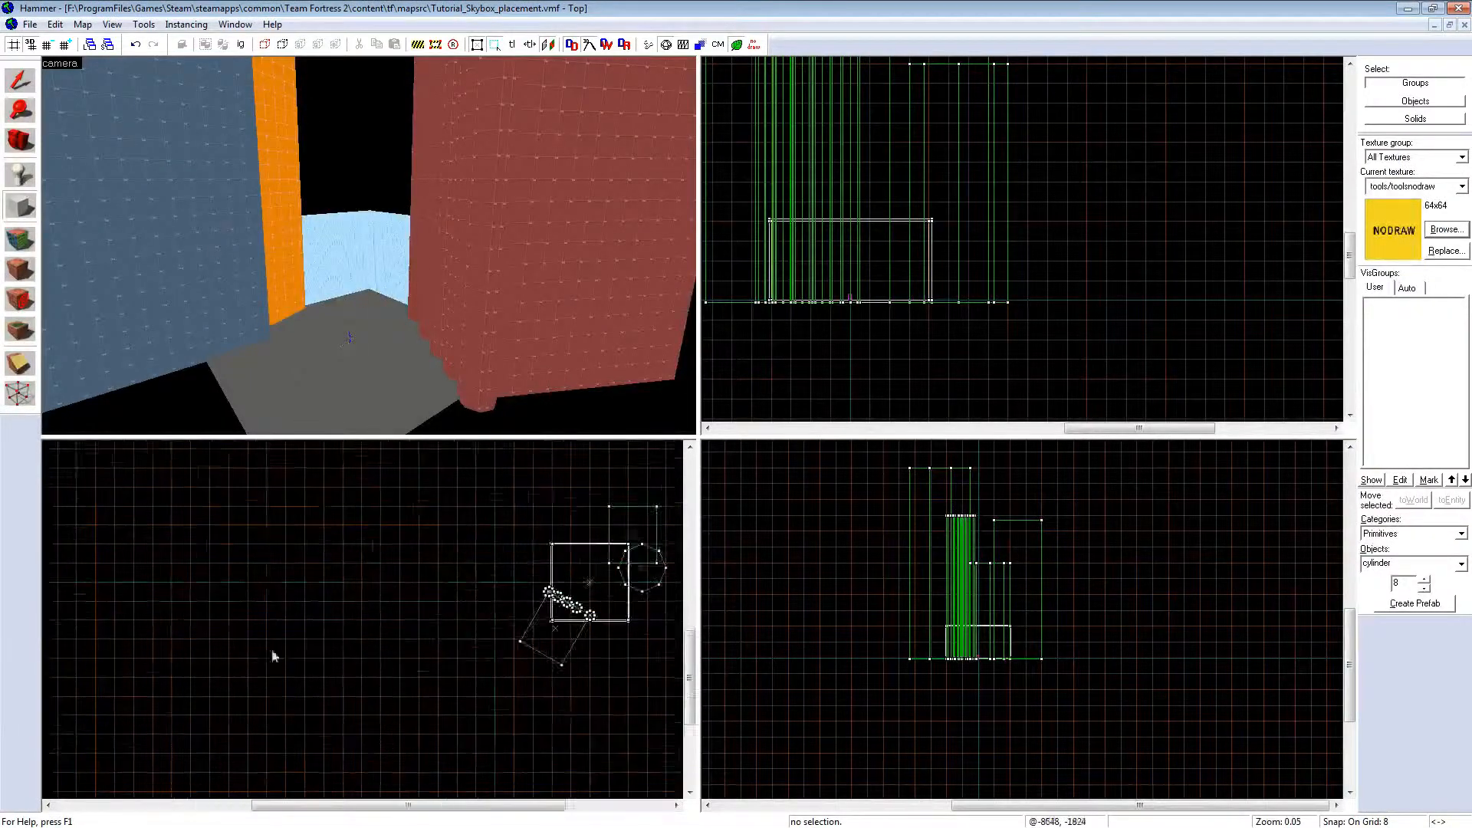
{"action": "scroll", "coordinate": [342, 547], "scroll_direction": "up", "scroll_amount": 2}
{"action": "key", "text": "bracketright"}
{"action": "key", "text": "bracketright"}
{"action": "key", "text": "bracketright"}
{"action": "key", "text": "bracketright"}
{"action": "key", "text": "bracketright"}
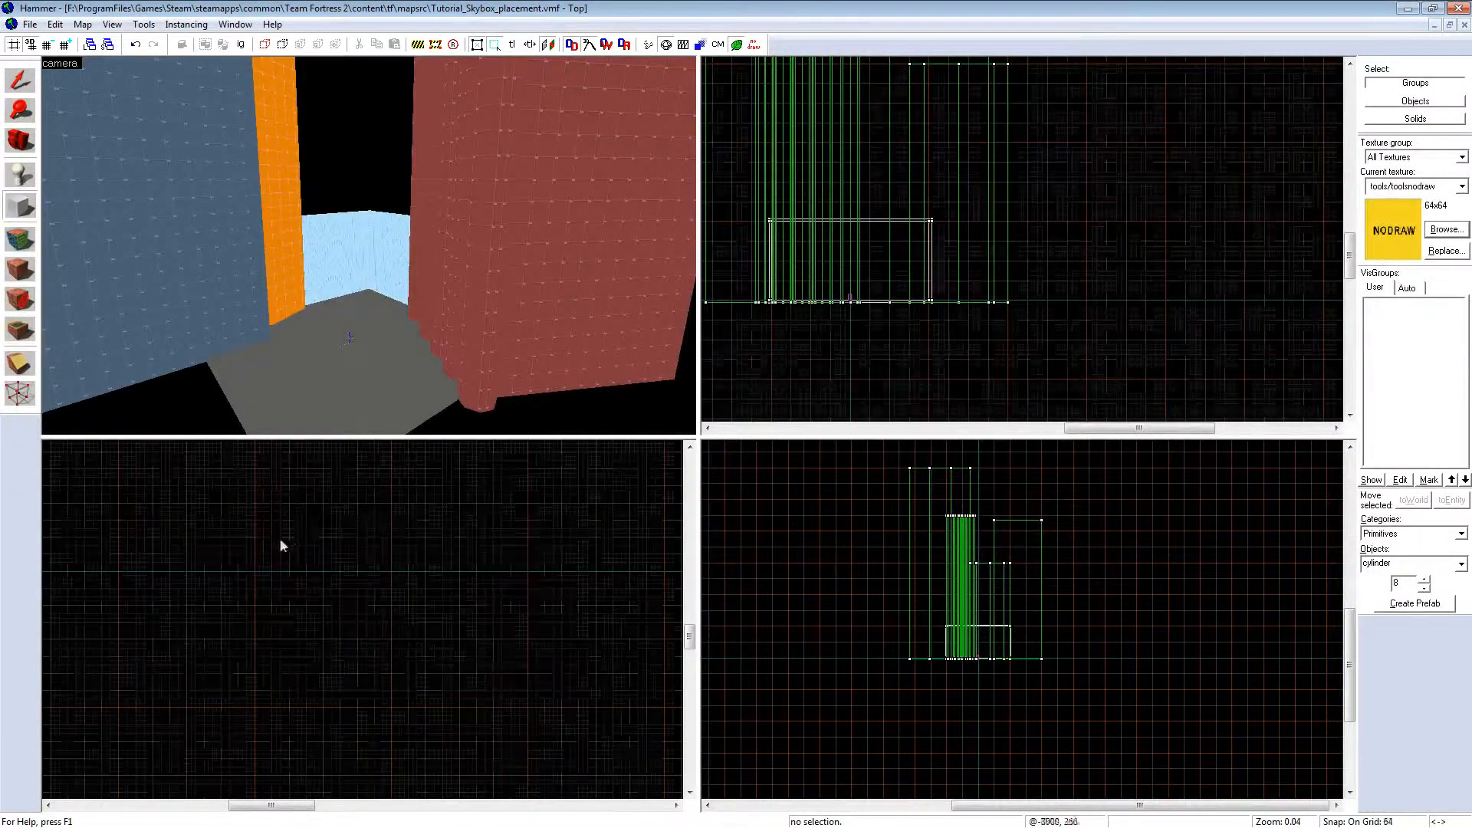
{"action": "left_click_drag", "start_coordinate": [272, 542], "coordinate": [347, 618]}
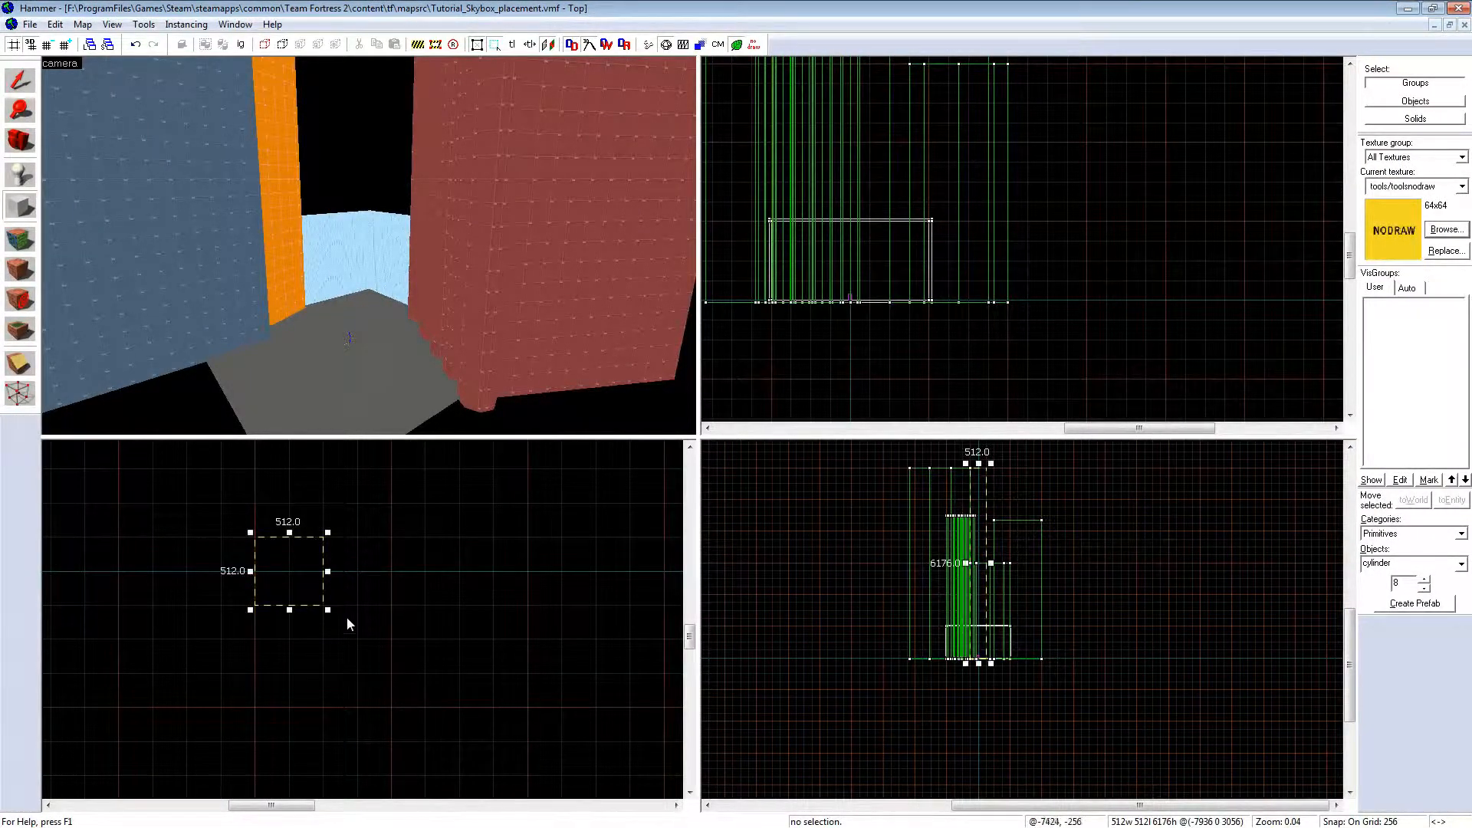
{"action": "scroll", "coordinate": [920, 611], "scroll_direction": "down", "scroll_amount": 2}
{"action": "scroll", "coordinate": [952, 521], "scroll_direction": "up", "scroll_amount": 2}
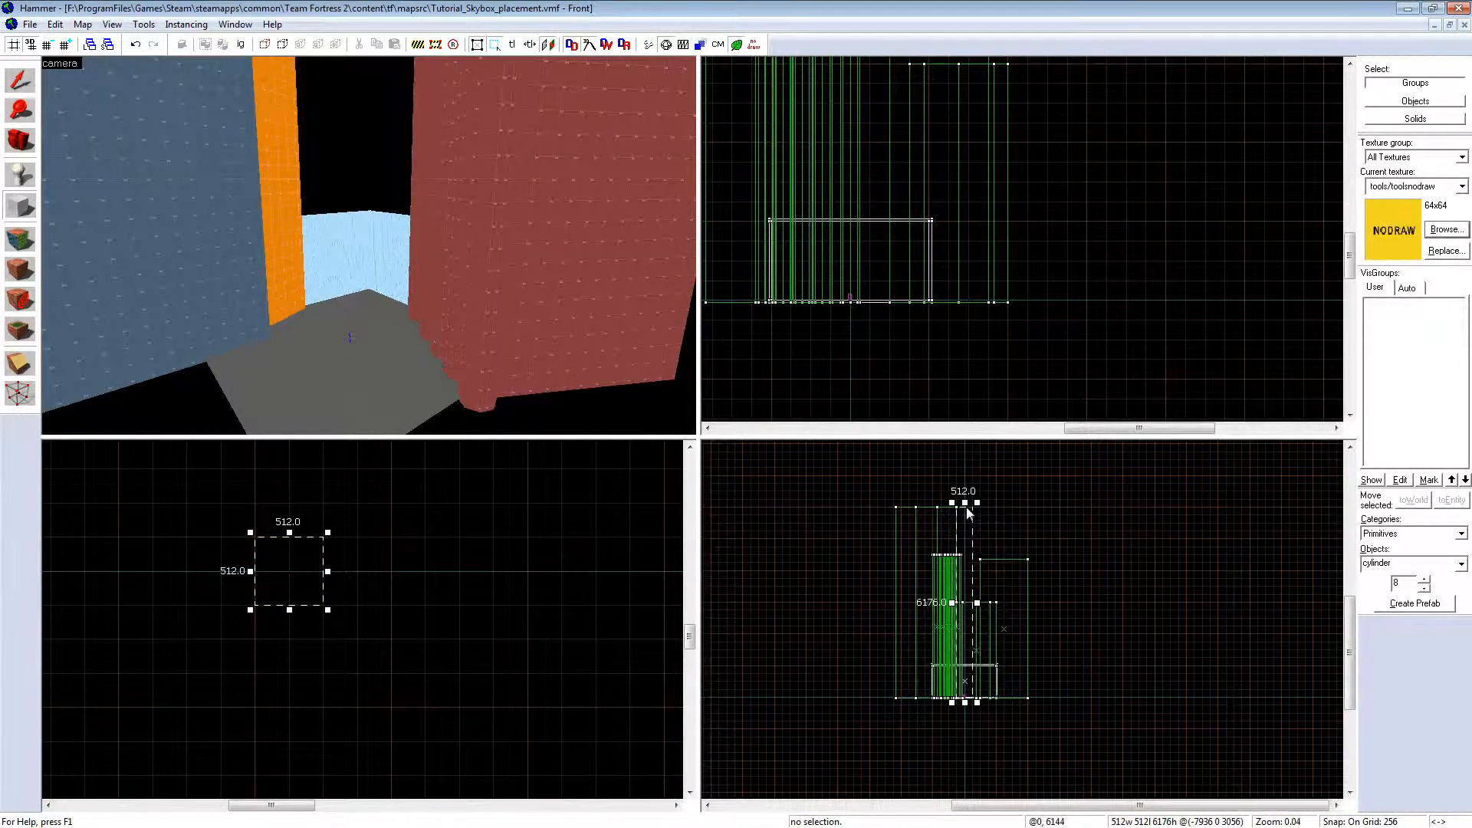
{"action": "left_click_drag", "start_coordinate": [966, 506], "coordinate": [975, 678]}
{"action": "scroll", "coordinate": [973, 675], "scroll_direction": "up", "scroll_amount": 6}
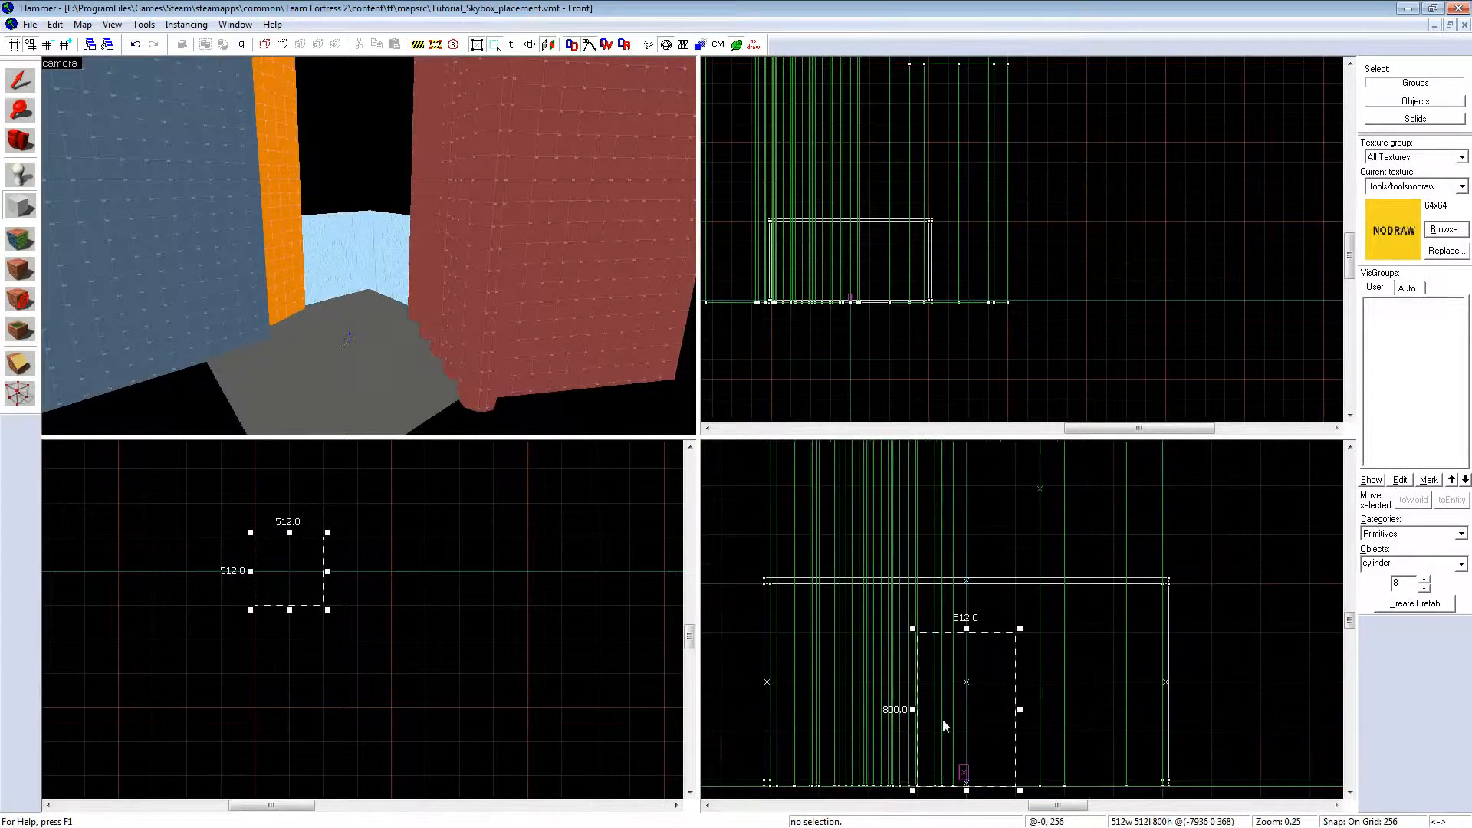
{"action": "scroll", "coordinate": [286, 610], "scroll_direction": "down", "scroll_amount": 2}
{"action": "scroll", "coordinate": [292, 595], "scroll_direction": "up", "scroll_amount": 6}
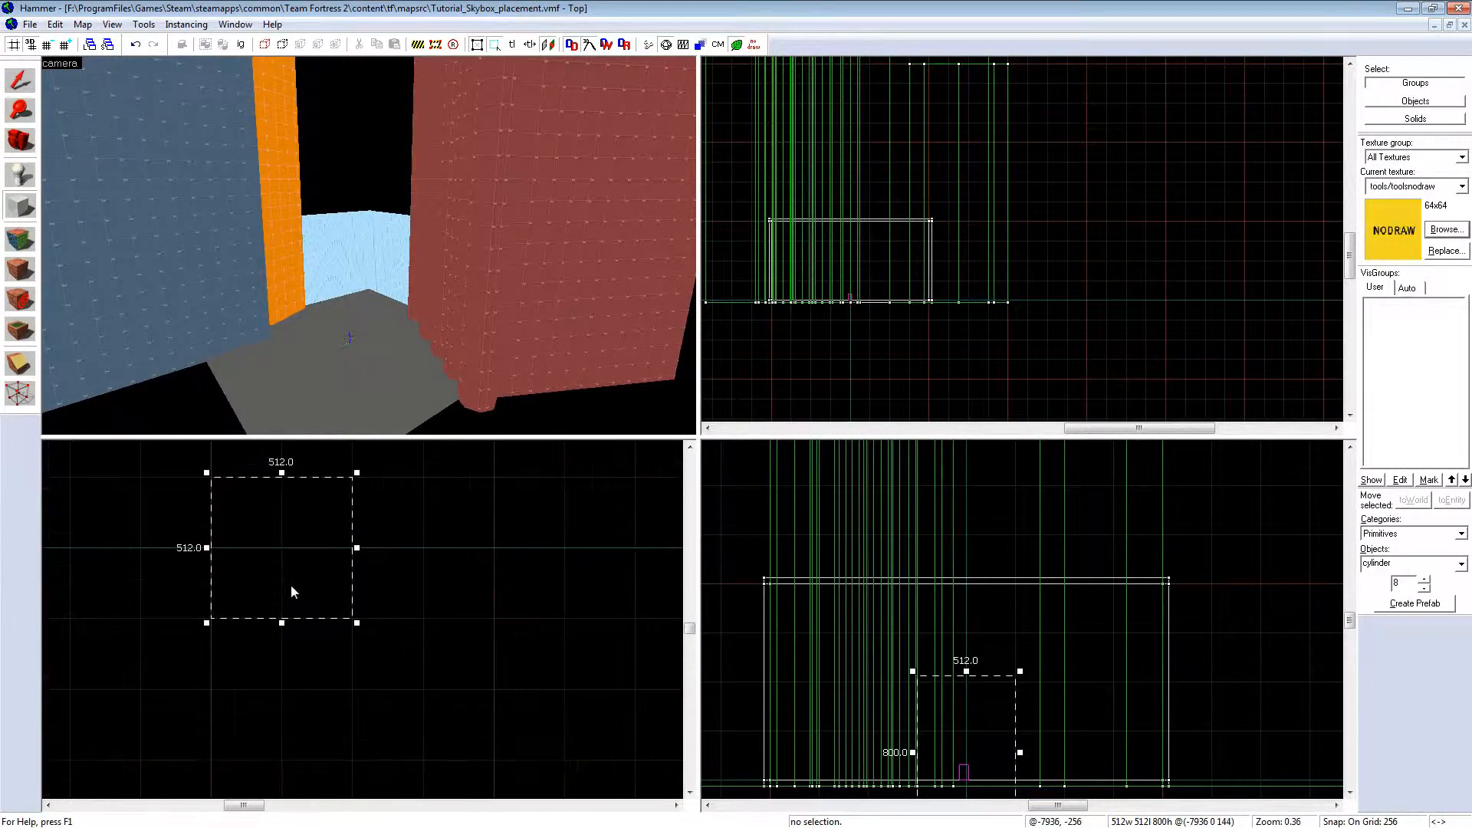
{"action": "key", "text": "Return"}
{"action": "key", "text": "z"}
{"action": "key", "text": "z"}
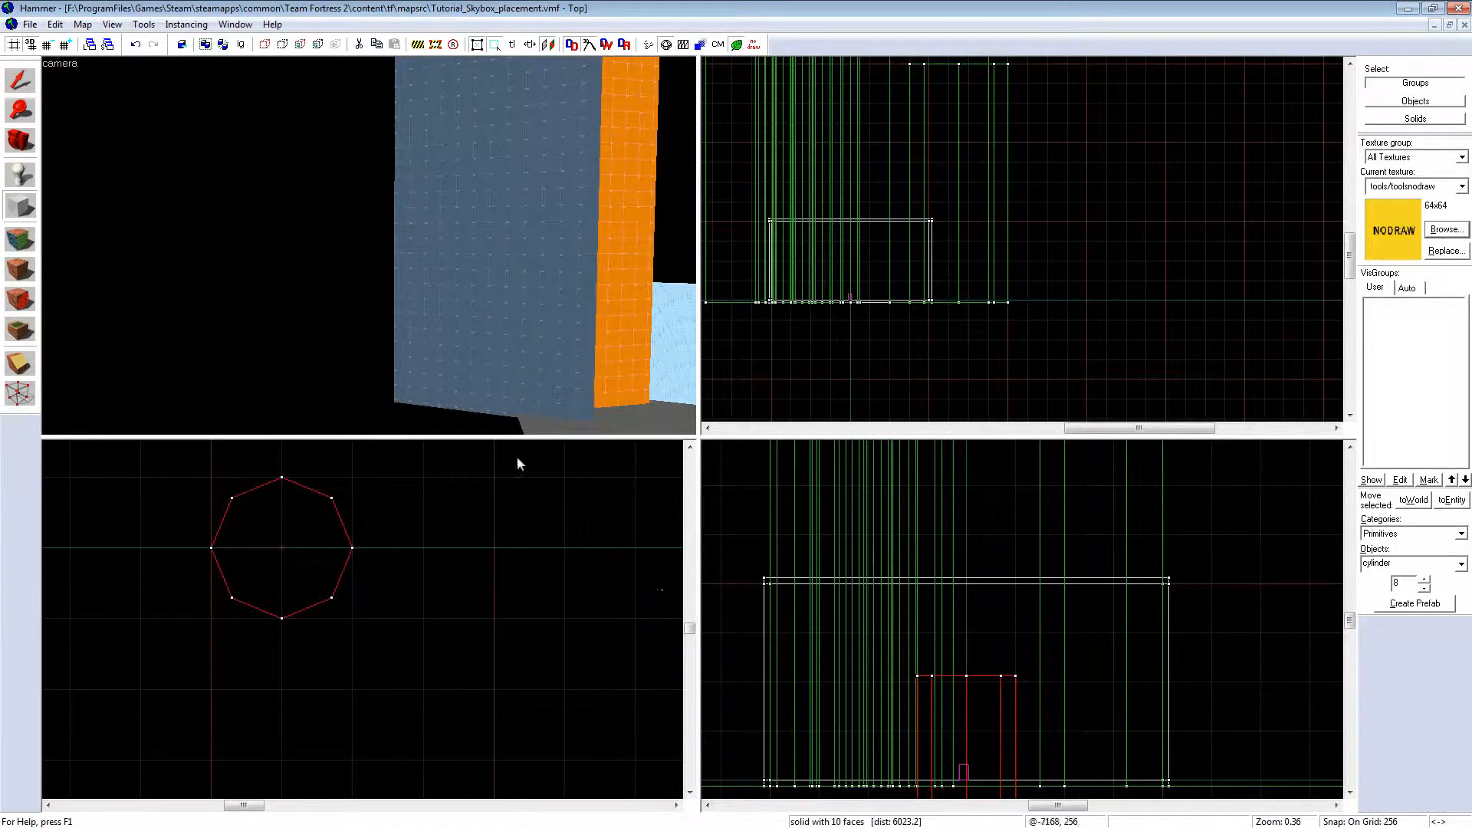
{"action": "key", "text": "ctrl+z"}
Step: Create a 1024 by 1024 nodraw brush in the empty area of the top view, using the block primitive
{"action": "scroll", "coordinate": [167, 618], "scroll_direction": "down", "scroll_amount": 2}
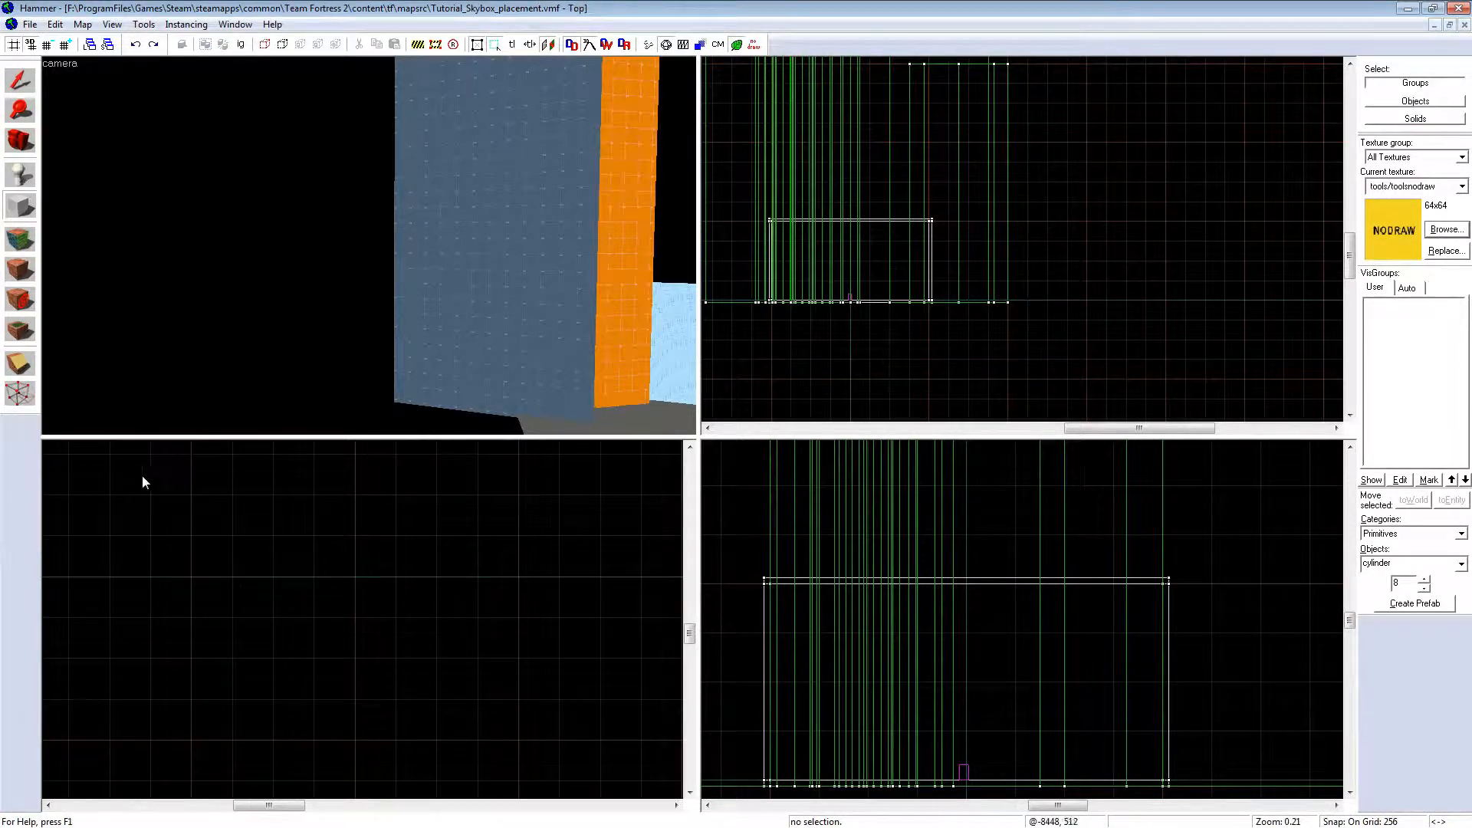
{"action": "mouse_move", "coordinate": [127, 503]}
{"action": "left_mouse_down"}
{"action": "mouse_move", "coordinate": [305, 624]}
{"action": "mouse_move", "coordinate": [299, 659]}
{"action": "left_mouse_up"}
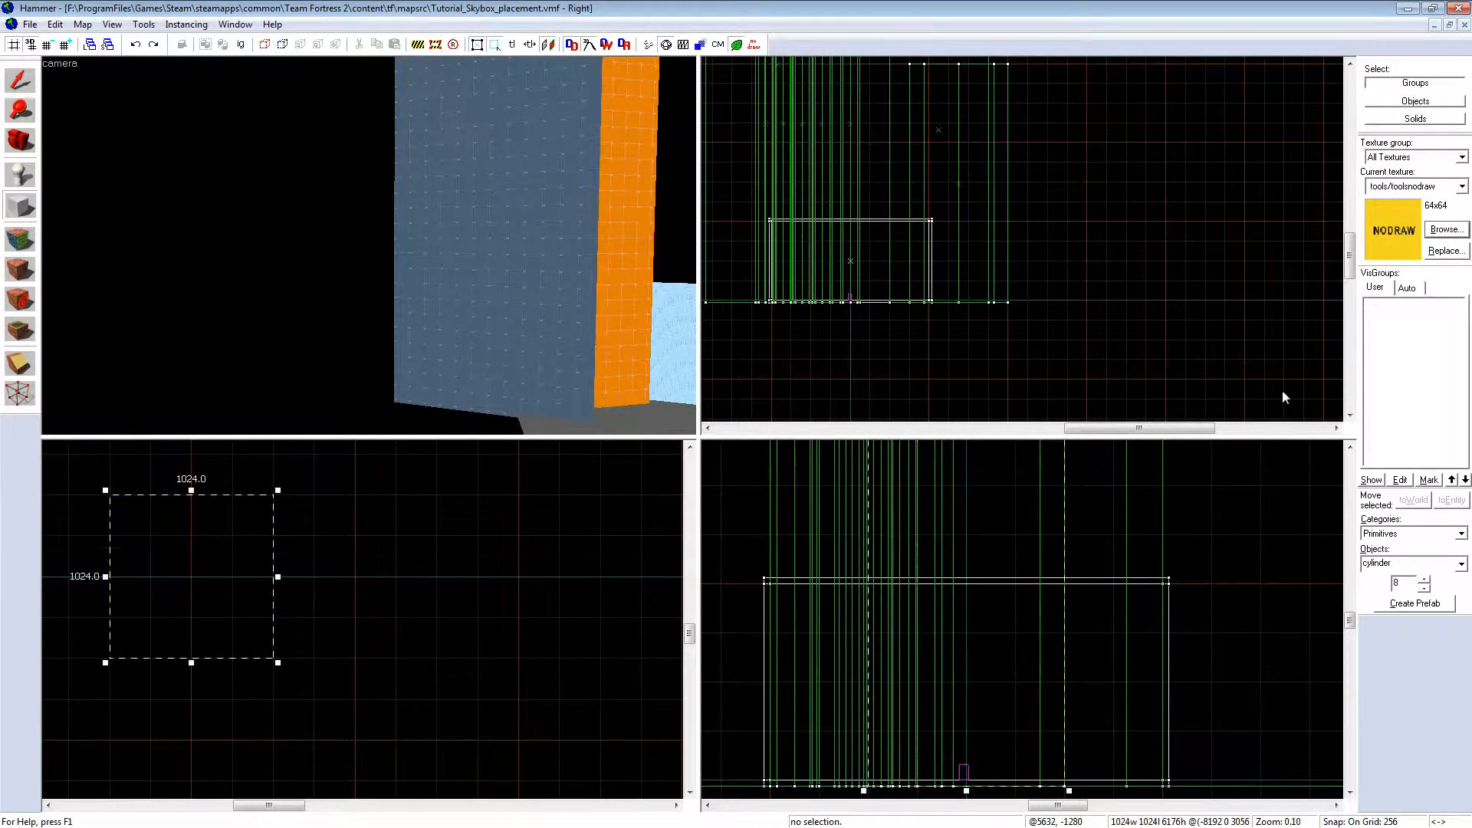
{"action": "left_click", "coordinate": [1461, 565]}
{"action": "left_click", "coordinate": [1381, 587]}
{"action": "scroll", "coordinate": [486, 612], "scroll_direction": "up", "scroll_amount": 1}
{"action": "scroll", "coordinate": [486, 612], "scroll_direction": "up", "scroll_amount": 3}
{"action": "key", "text": "Return"}
Step: Turn on the display of nodraw brushes so the new block can be seen in the camera view
{"action": "key", "text": "z"}
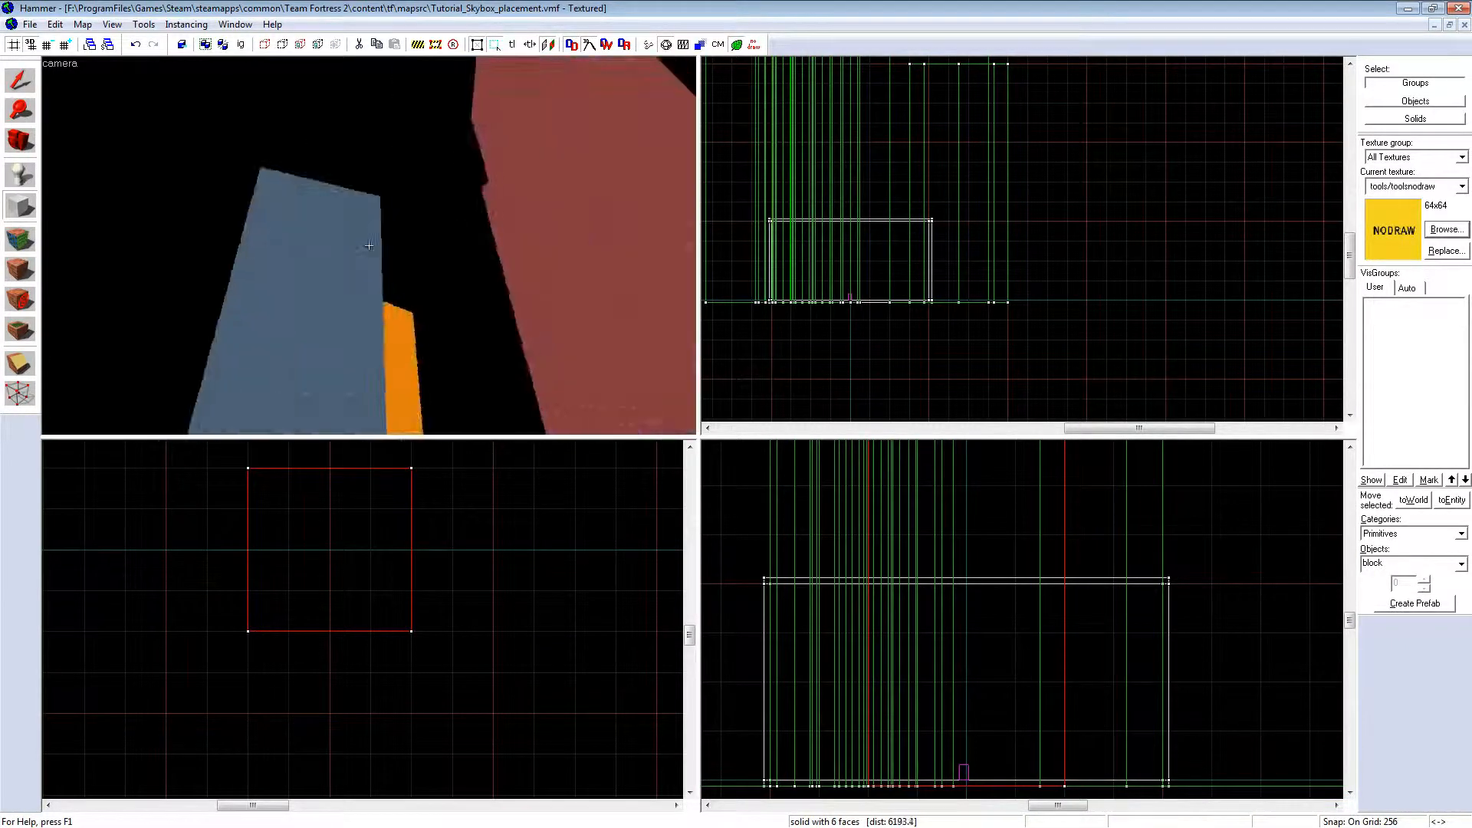
{"action": "key", "text": "z"}
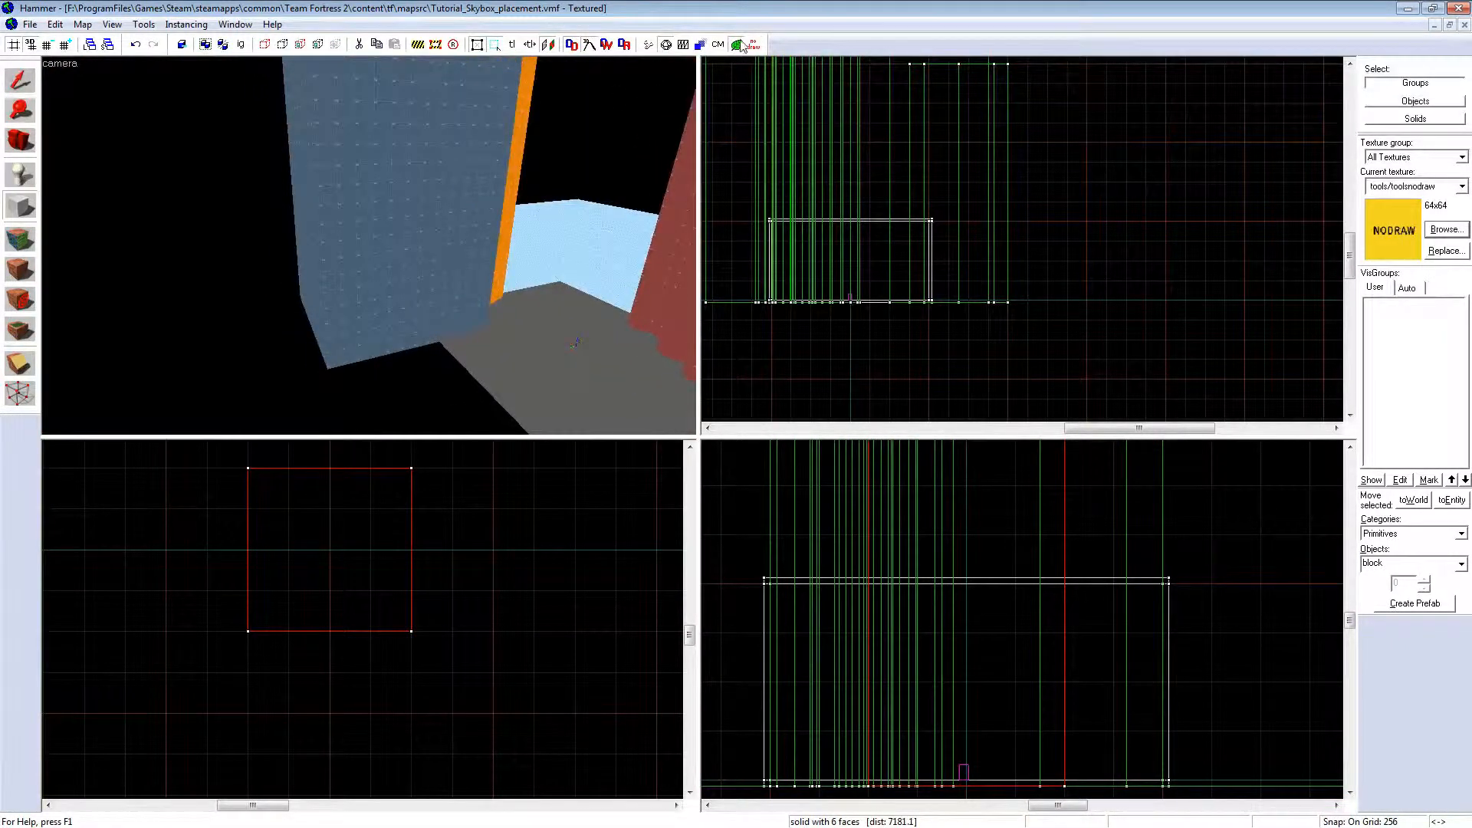
{"action": "key", "text": "z"}
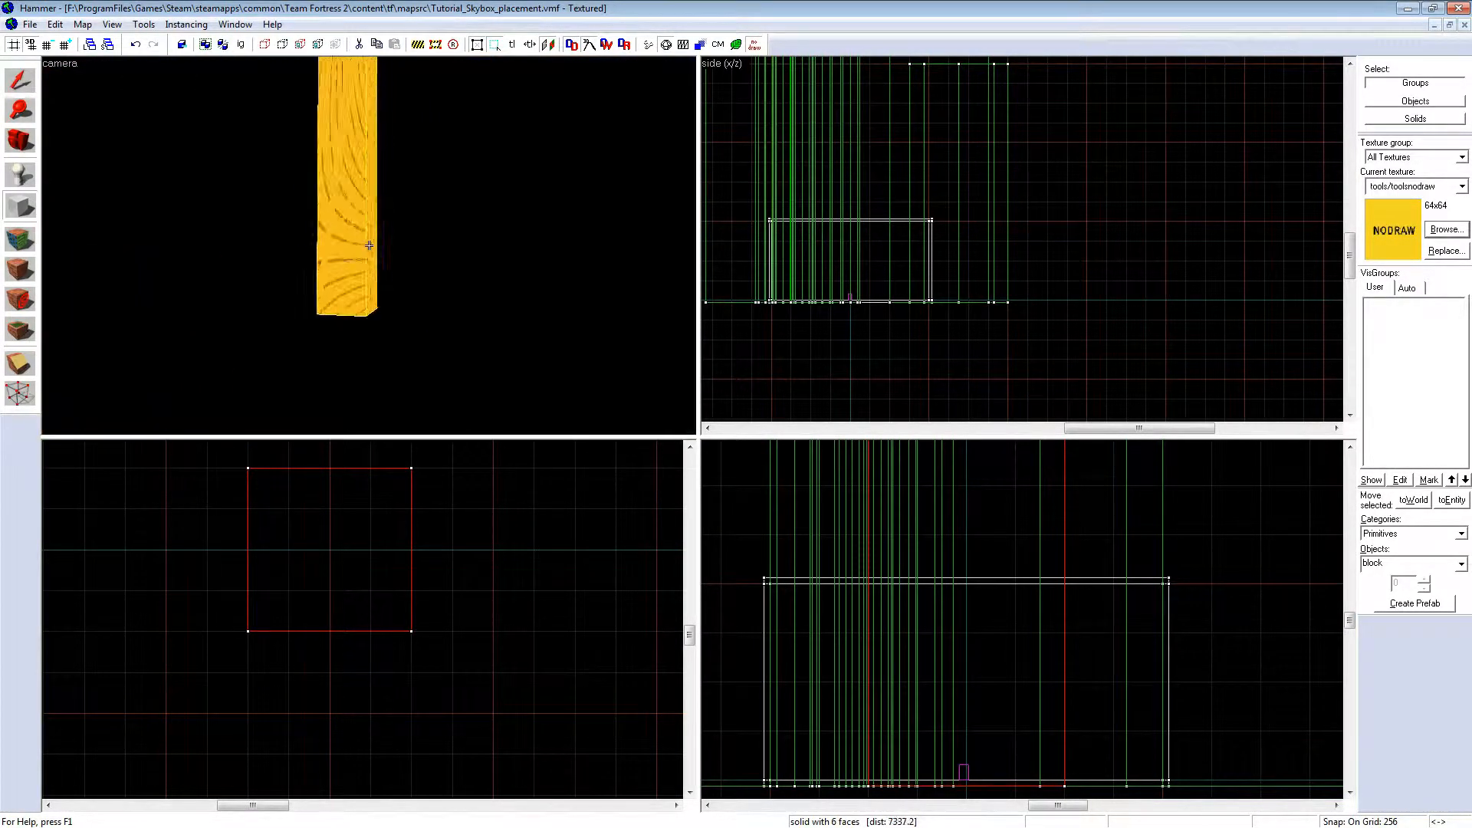
{"action": "key", "text": "z"}
Step: Reduce the new block's height to 1056 units in the front view and bring the block into the camera view
{"action": "left_click", "coordinate": [20, 79]}
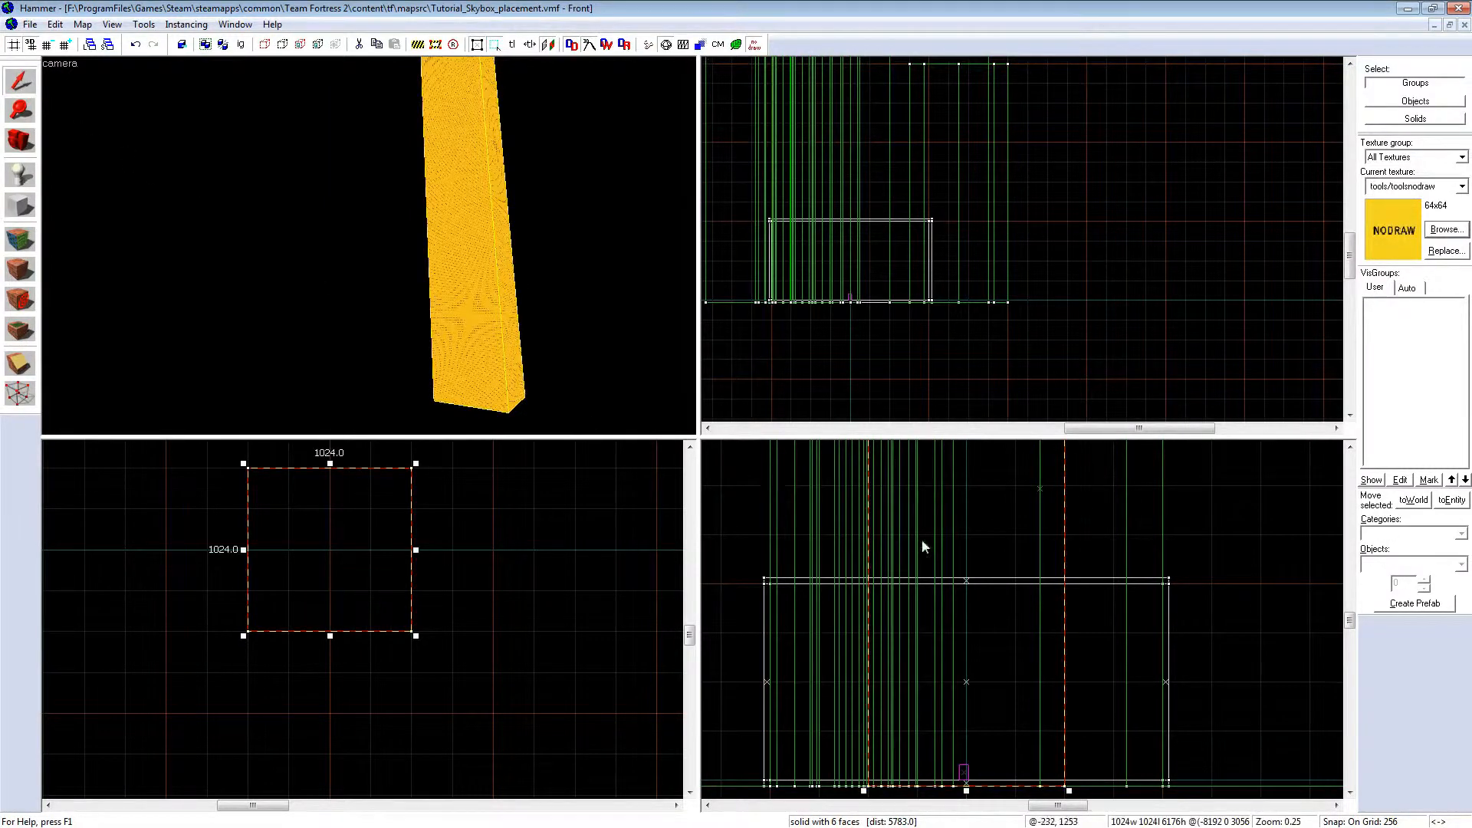
{"action": "scroll", "coordinate": [922, 540], "scroll_direction": "down", "scroll_amount": 5}
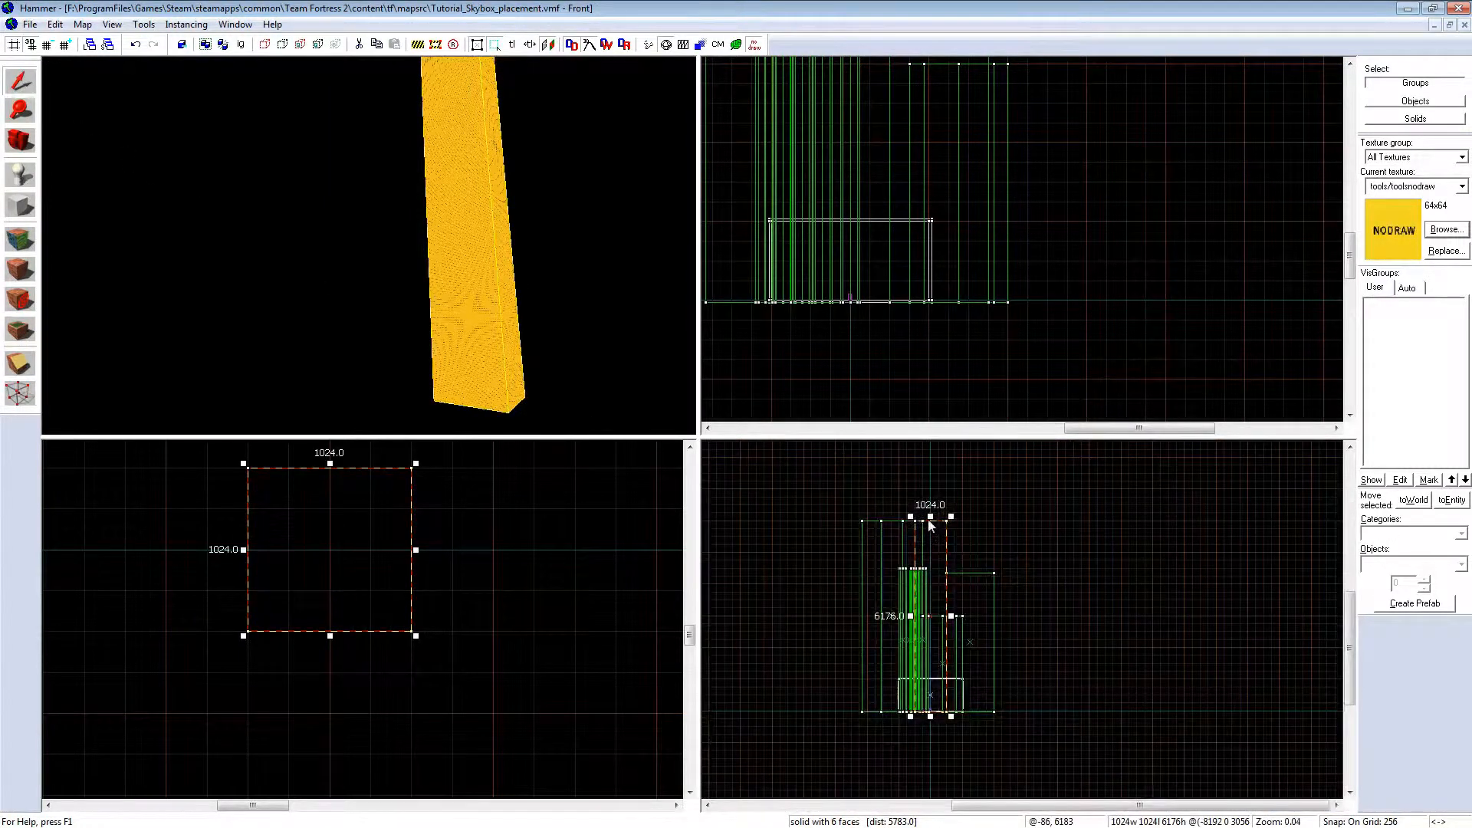
{"action": "left_click_drag", "start_coordinate": [929, 520], "coordinate": [926, 675]}
{"action": "left_click", "coordinate": [501, 245]}
{"action": "key", "text": "z"}
{"action": "key", "text": "w"}
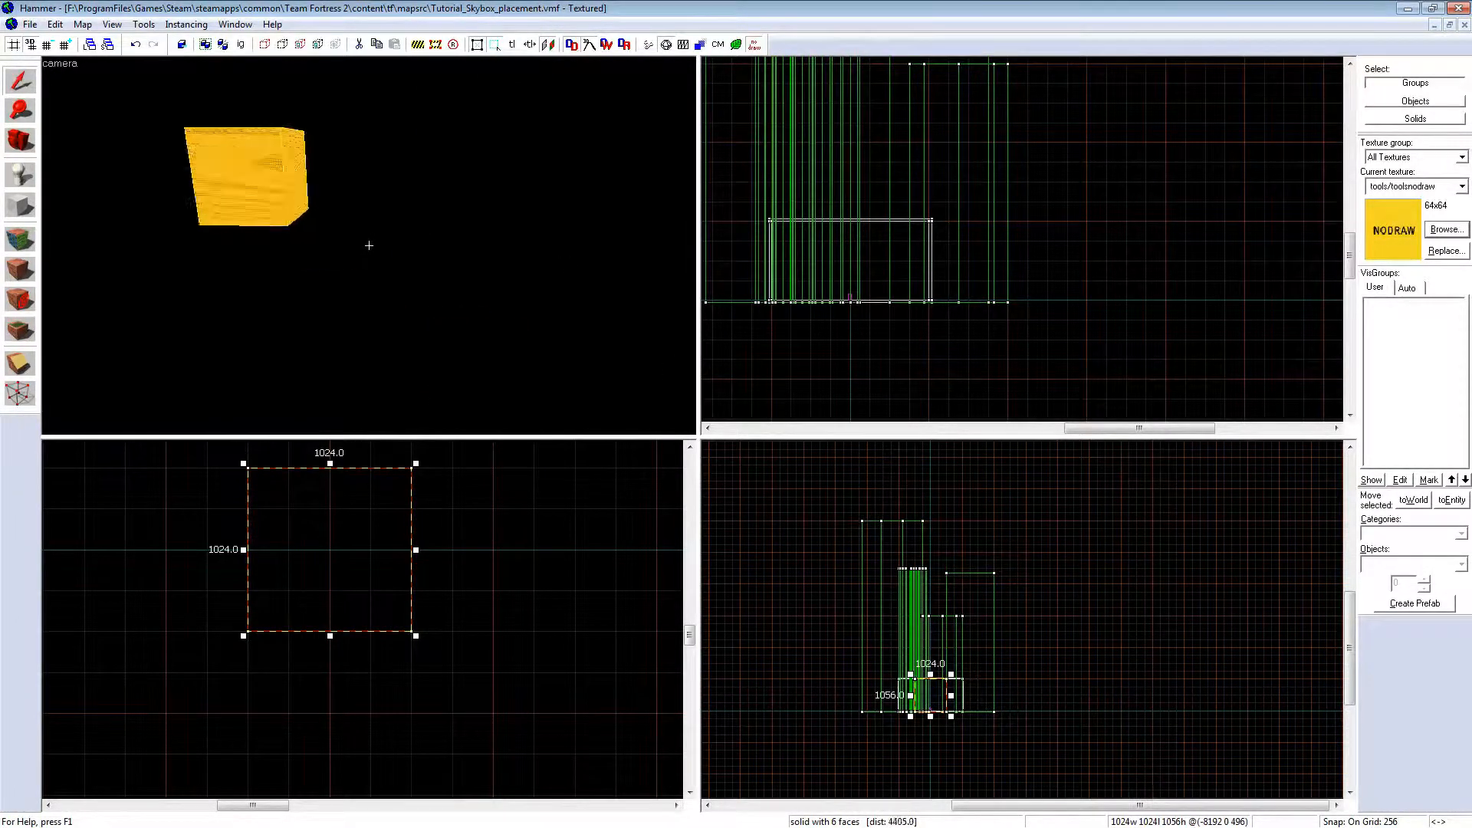
{"action": "key", "text": "z"}
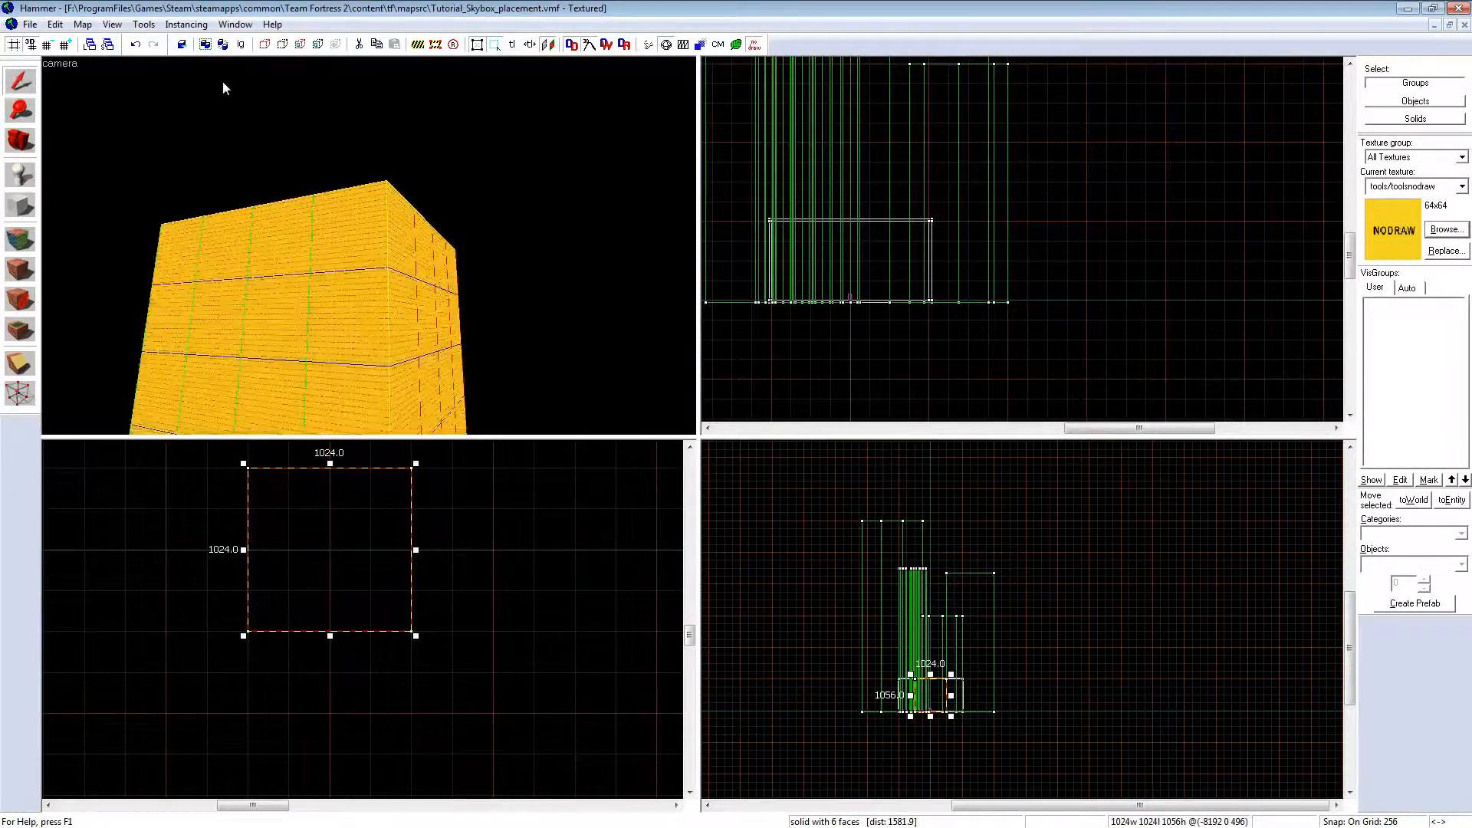
Step: Hollow the block outward with walls 32 units thick and move the camera inside it
{"action": "left_click", "coordinate": [145, 25]}
{"action": "left_click", "coordinate": [176, 56]}
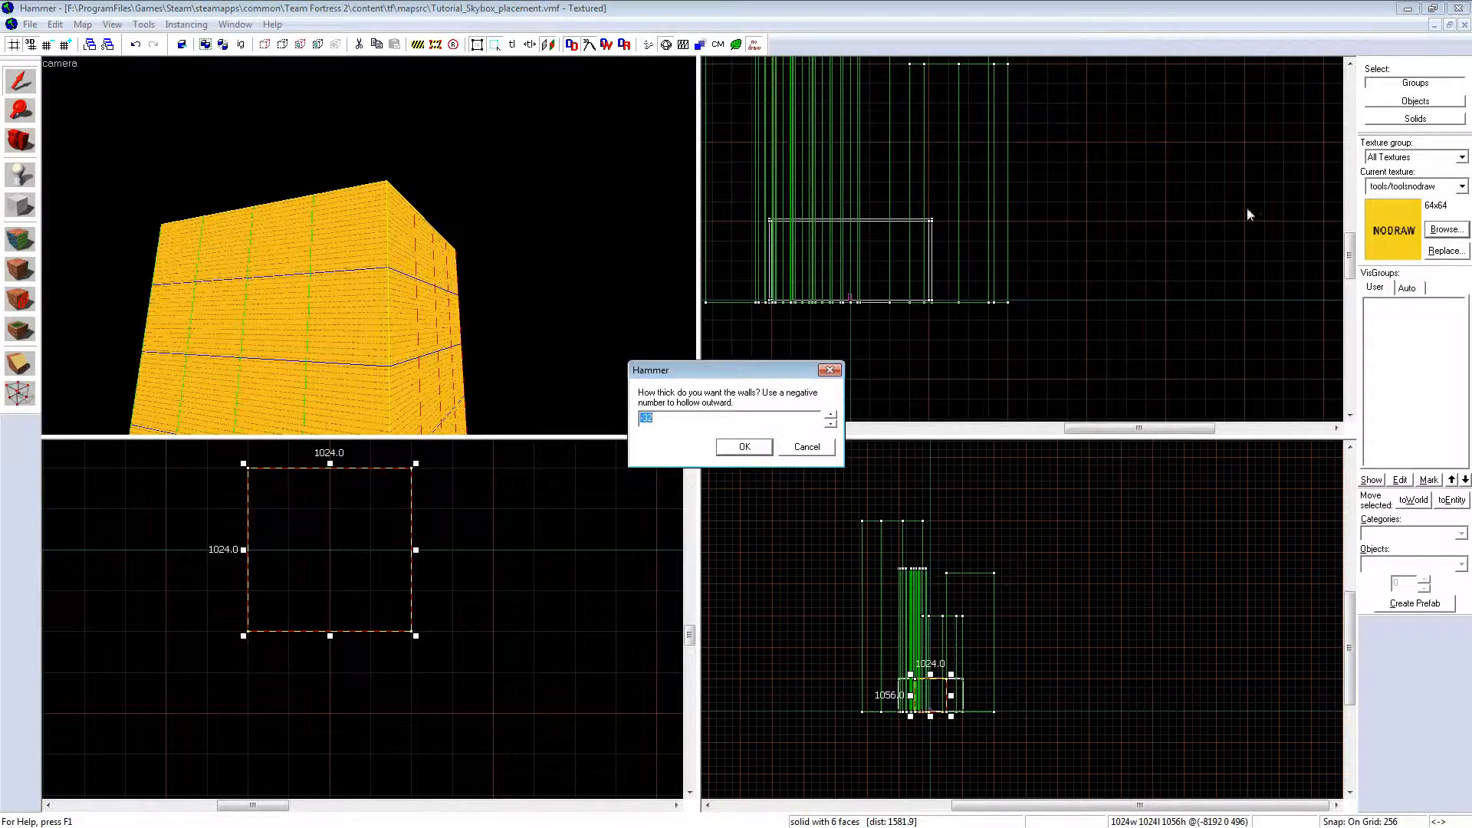
{"action": "key", "text": "Return"}
{"action": "key", "text": "w"}
{"action": "key", "text": "z"}
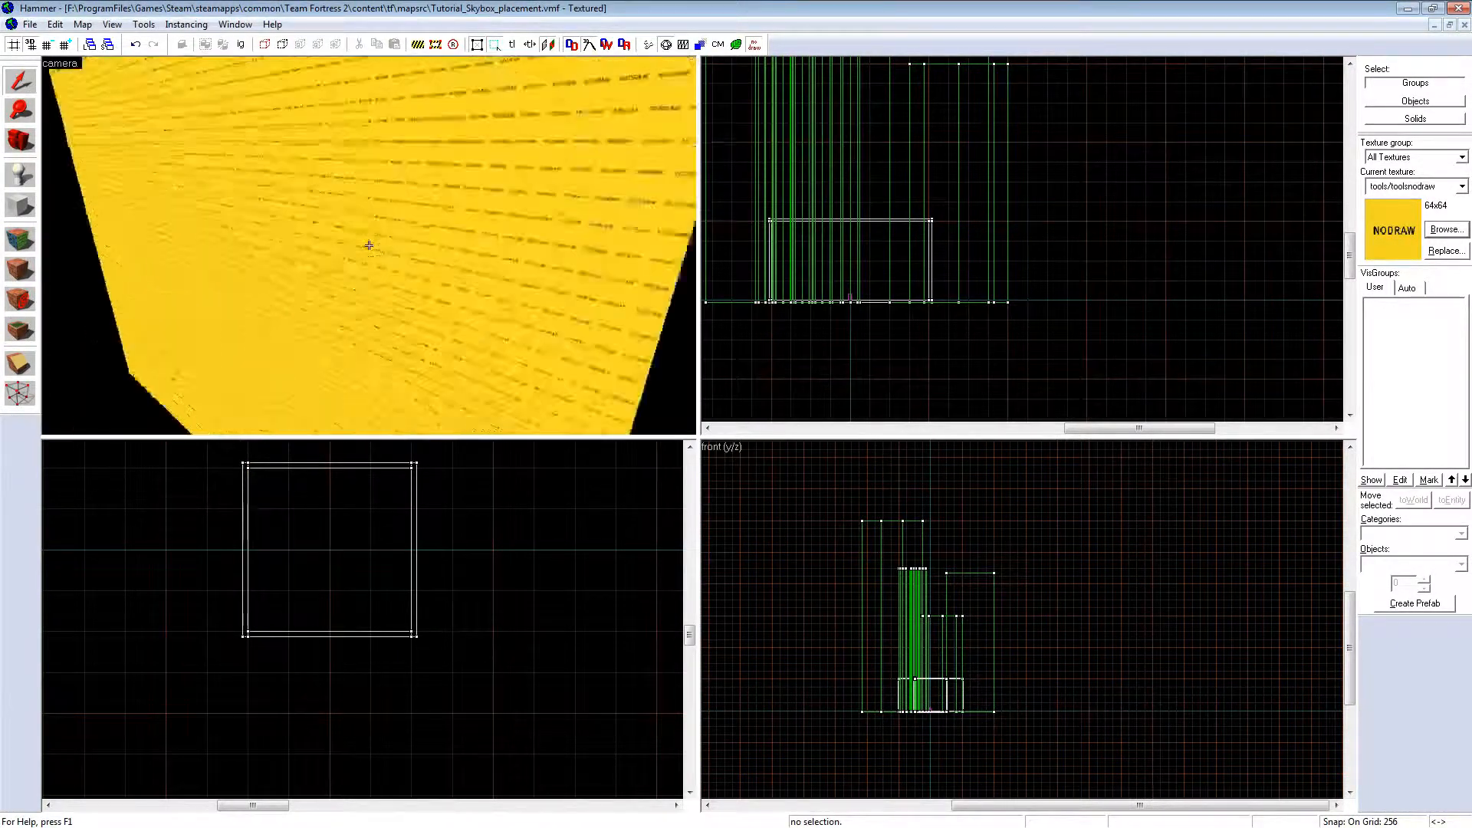
Step: Apply the light-blue sky tool texture to the hollow box's inner walls and ceiling, keeping nodraw on the floor
{"action": "key", "text": "z"}
{"action": "left_click", "coordinate": [32, 241]}
{"action": "left_click", "coordinate": [305, 220]}
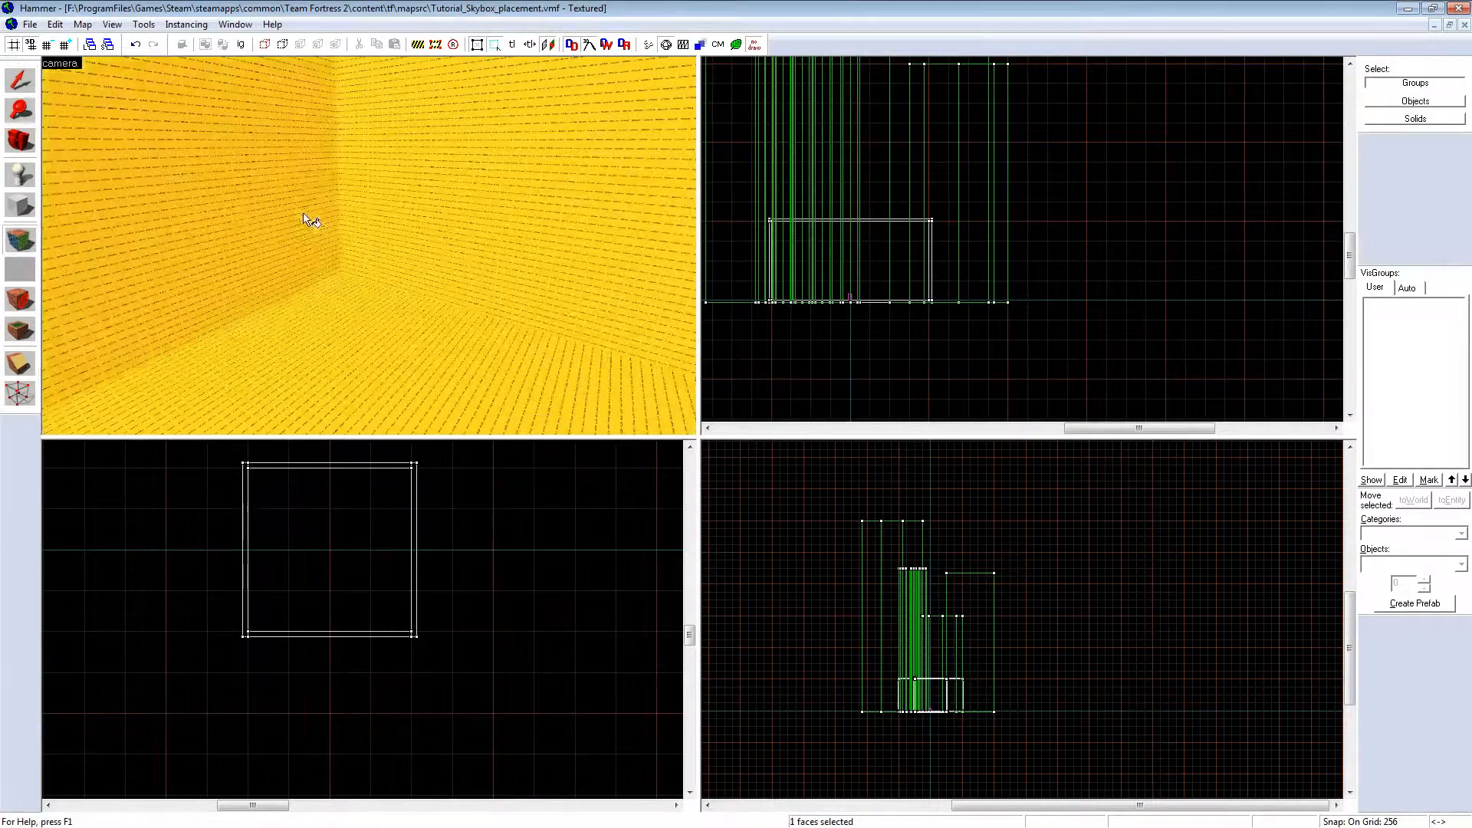
{"action": "left_click", "coordinate": [1471, 368]}
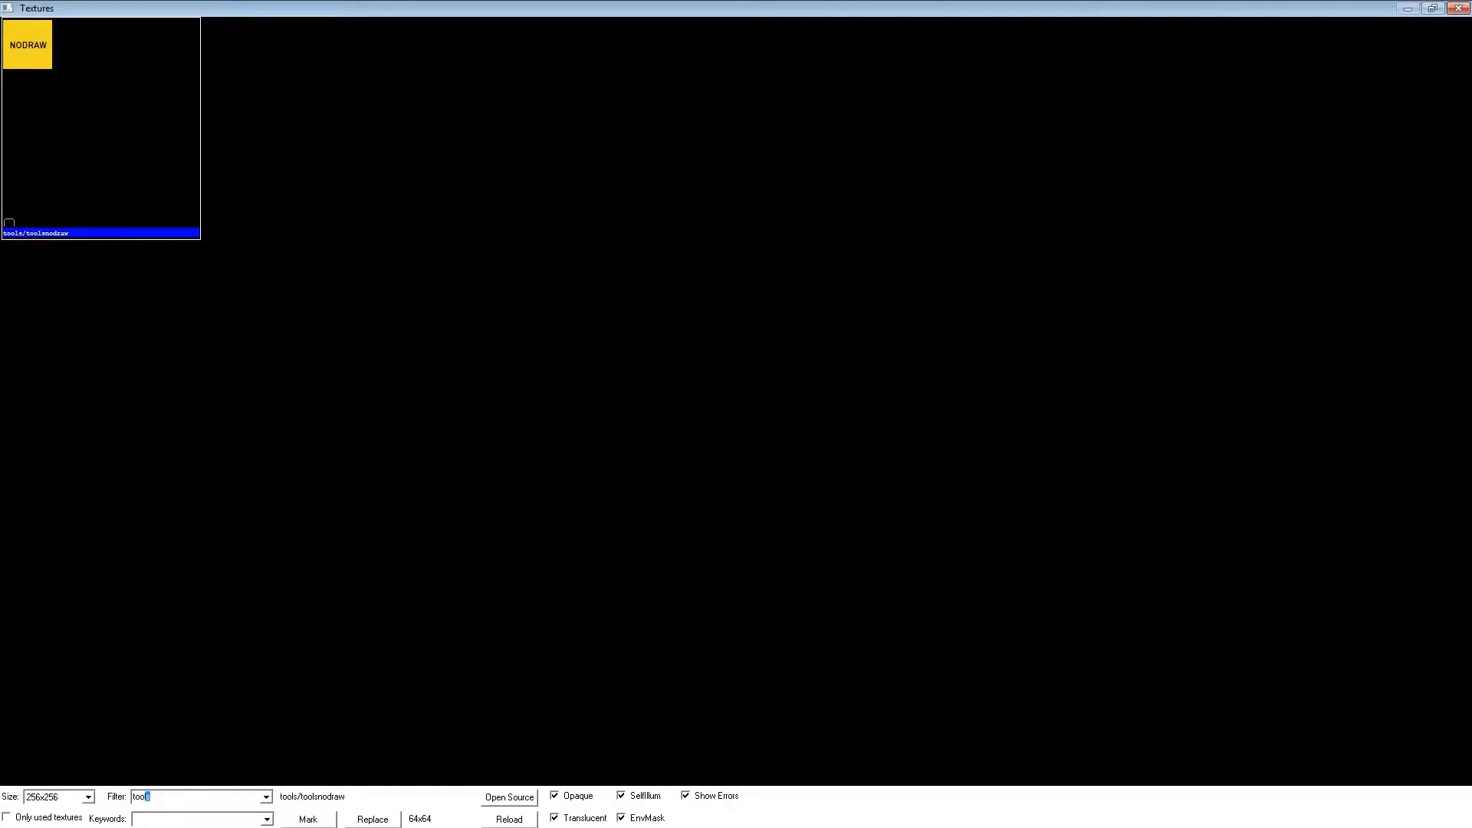
{"action": "double_click", "coordinate": [227, 729]}
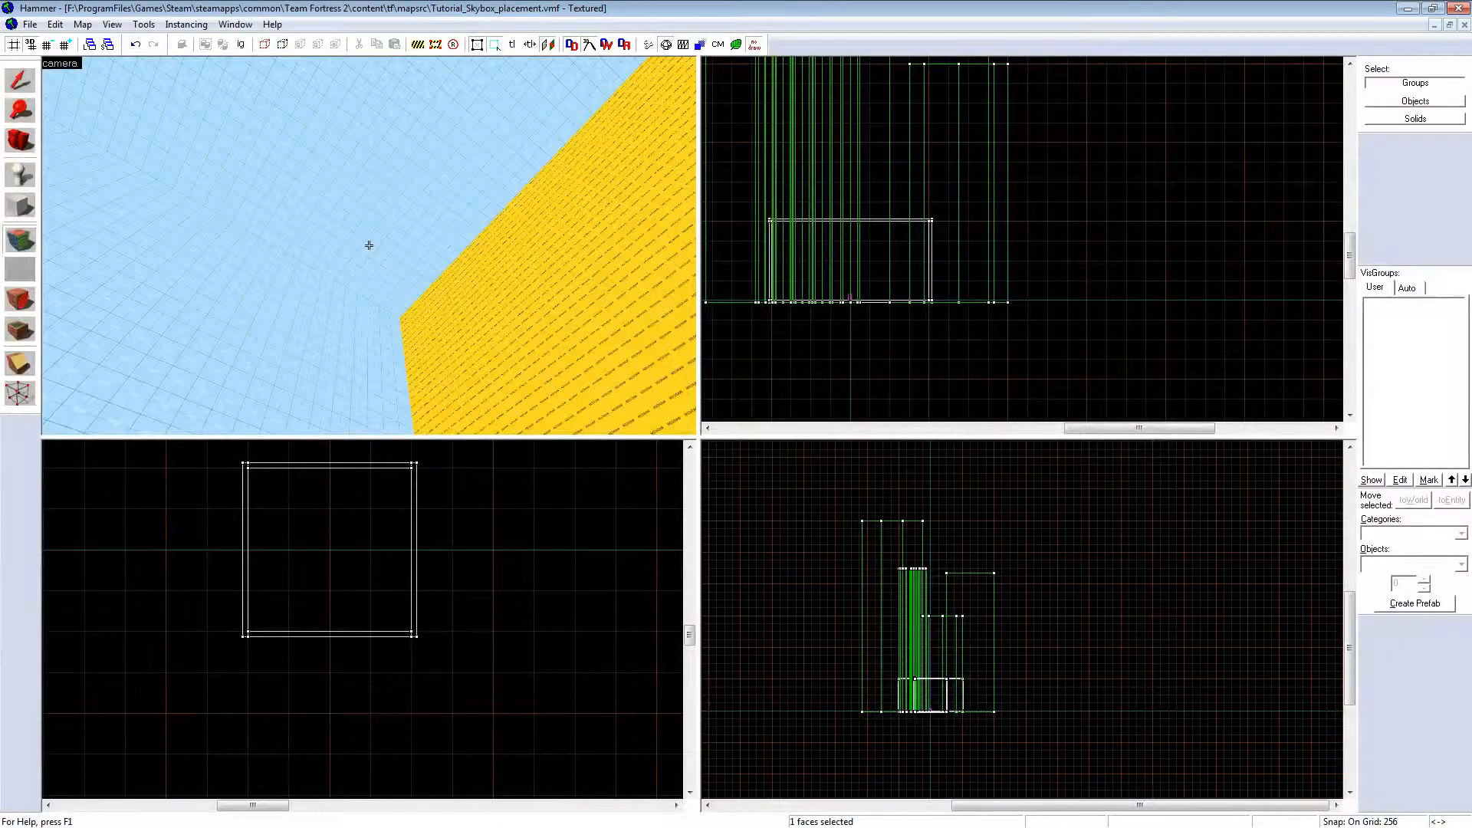
{"action": "key", "text": "z"}
{"action": "key", "text": "z"}
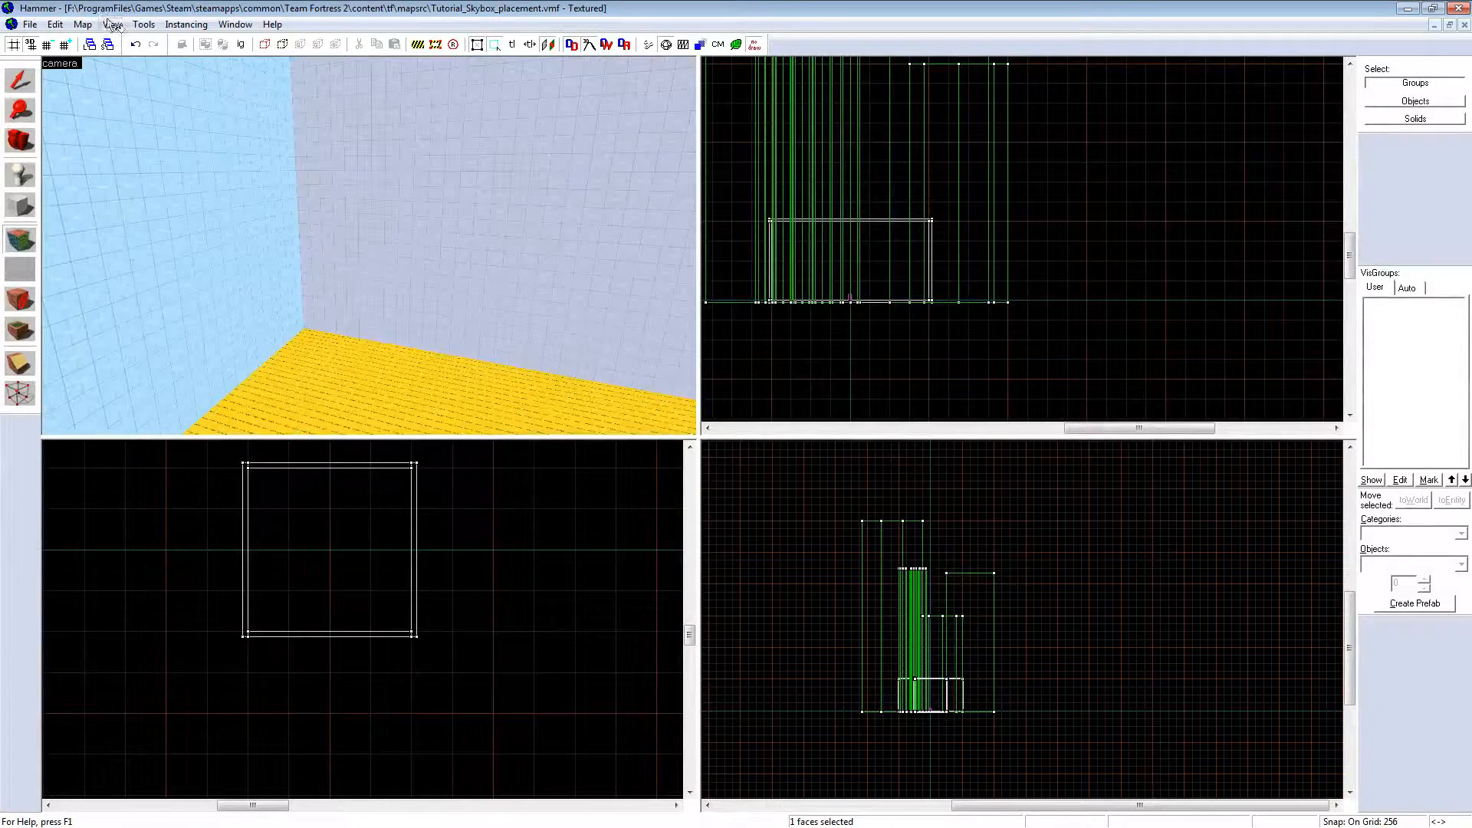
Step: Leave texture editing, examine the SkyBox Texture Name in the map properties, and close the dialog
{"action": "left_click", "coordinate": [148, 29]}
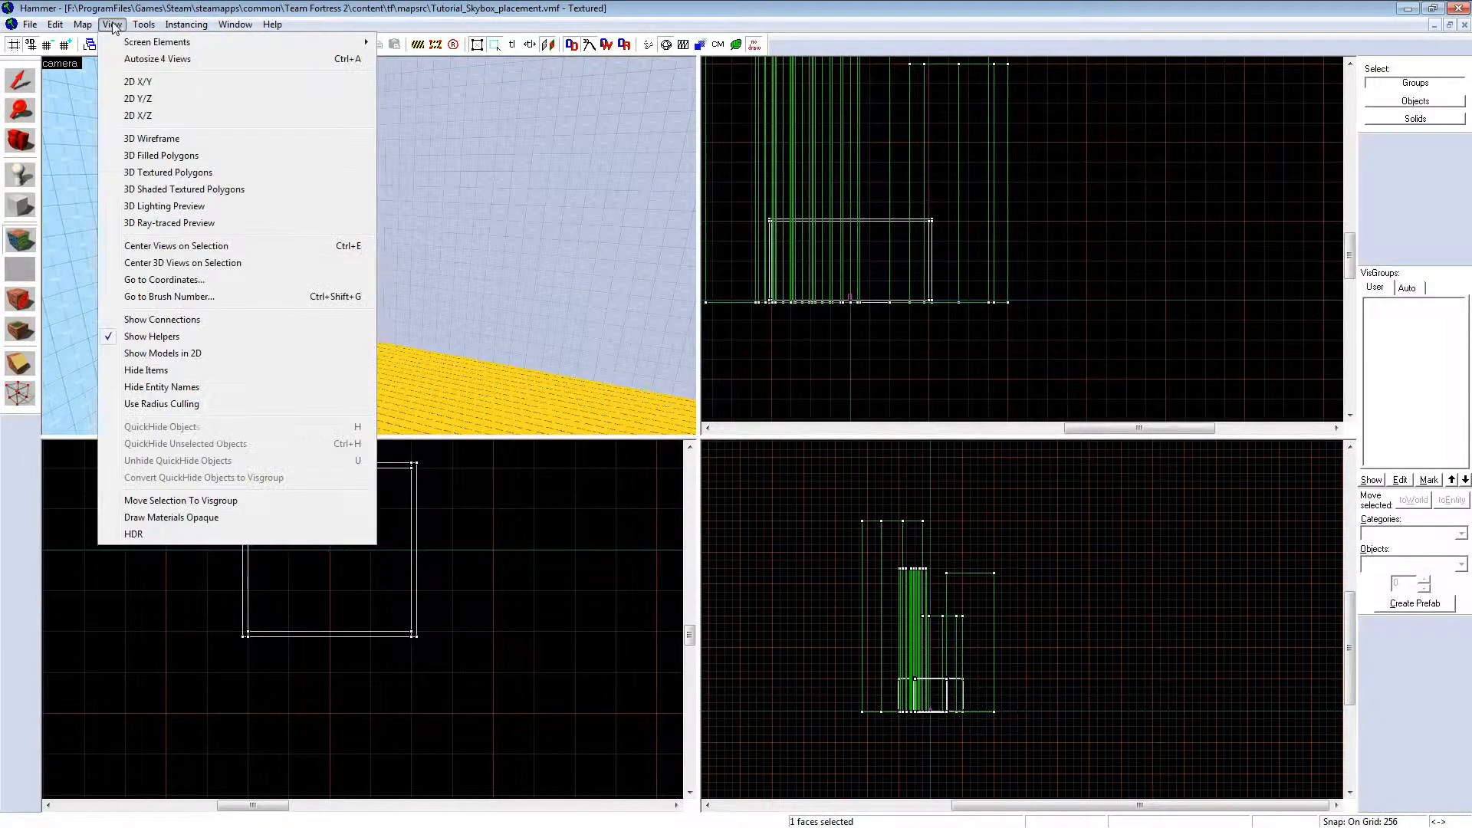
{"action": "left_click", "coordinate": [321, 344]}
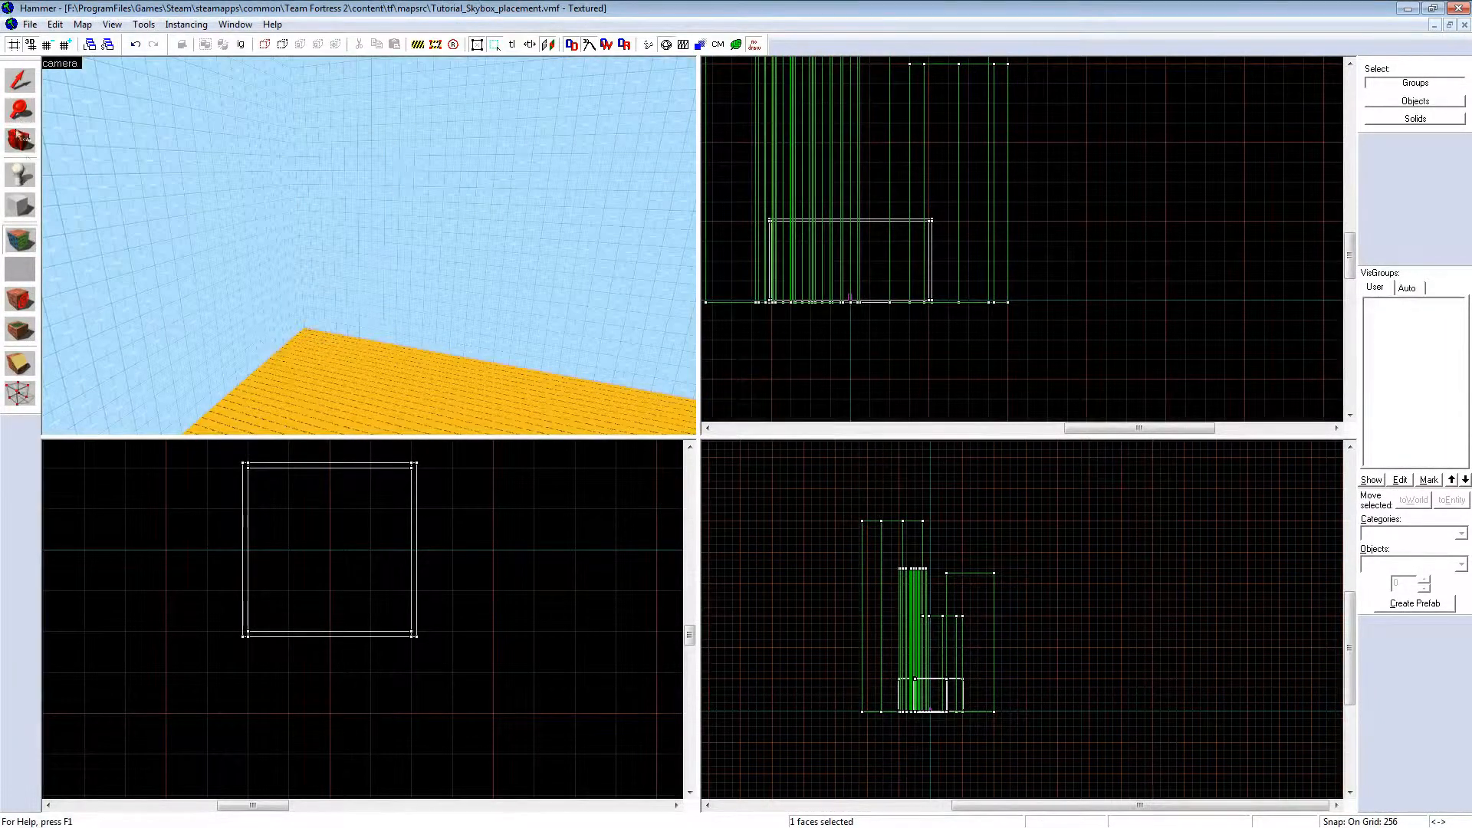
{"action": "left_click", "coordinate": [20, 79]}
{"action": "left_click", "coordinate": [175, 183]}
{"action": "left_click", "coordinate": [83, 24]}
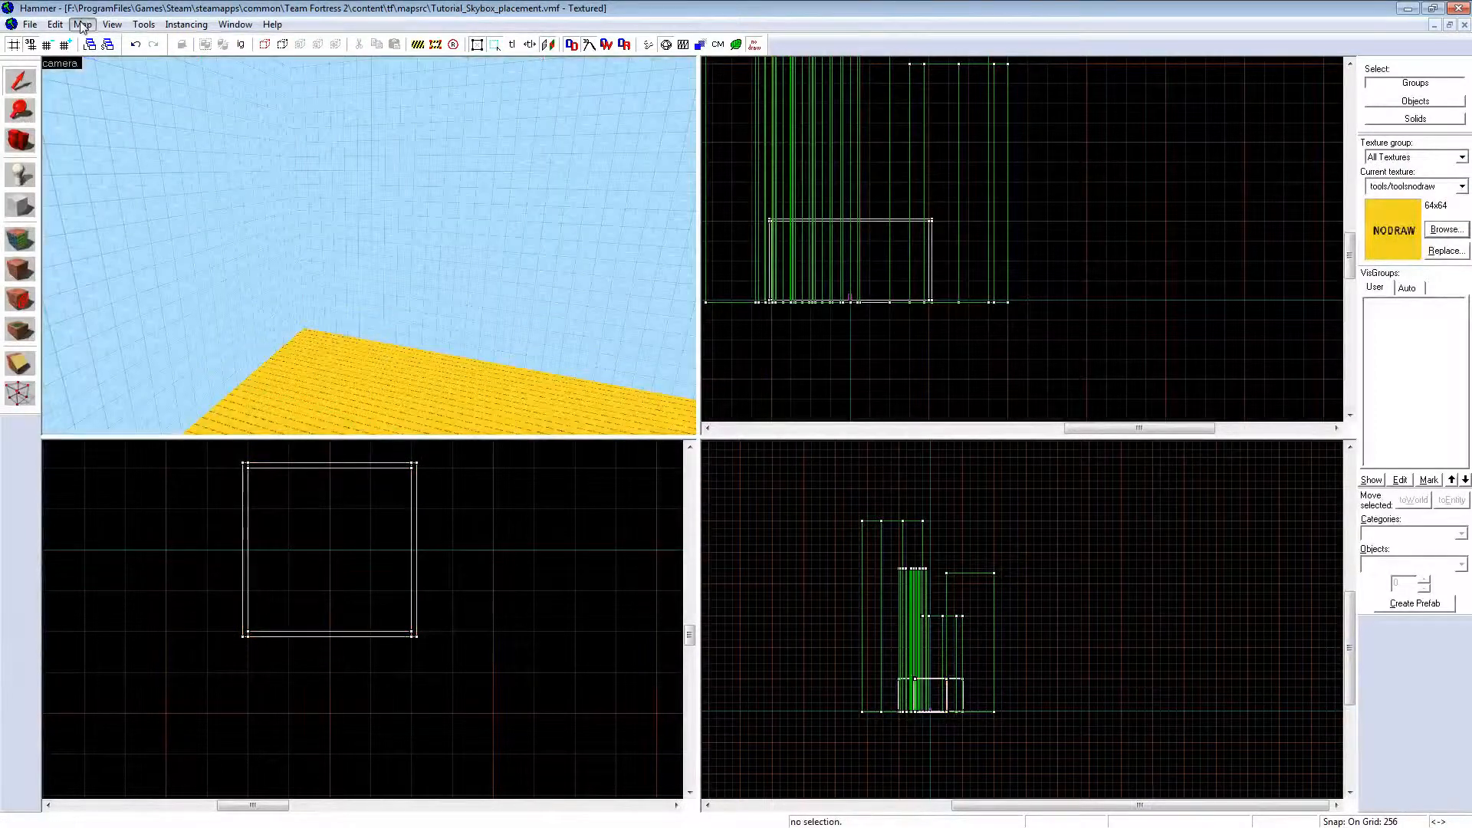
{"action": "left_click", "coordinate": [238, 298]}
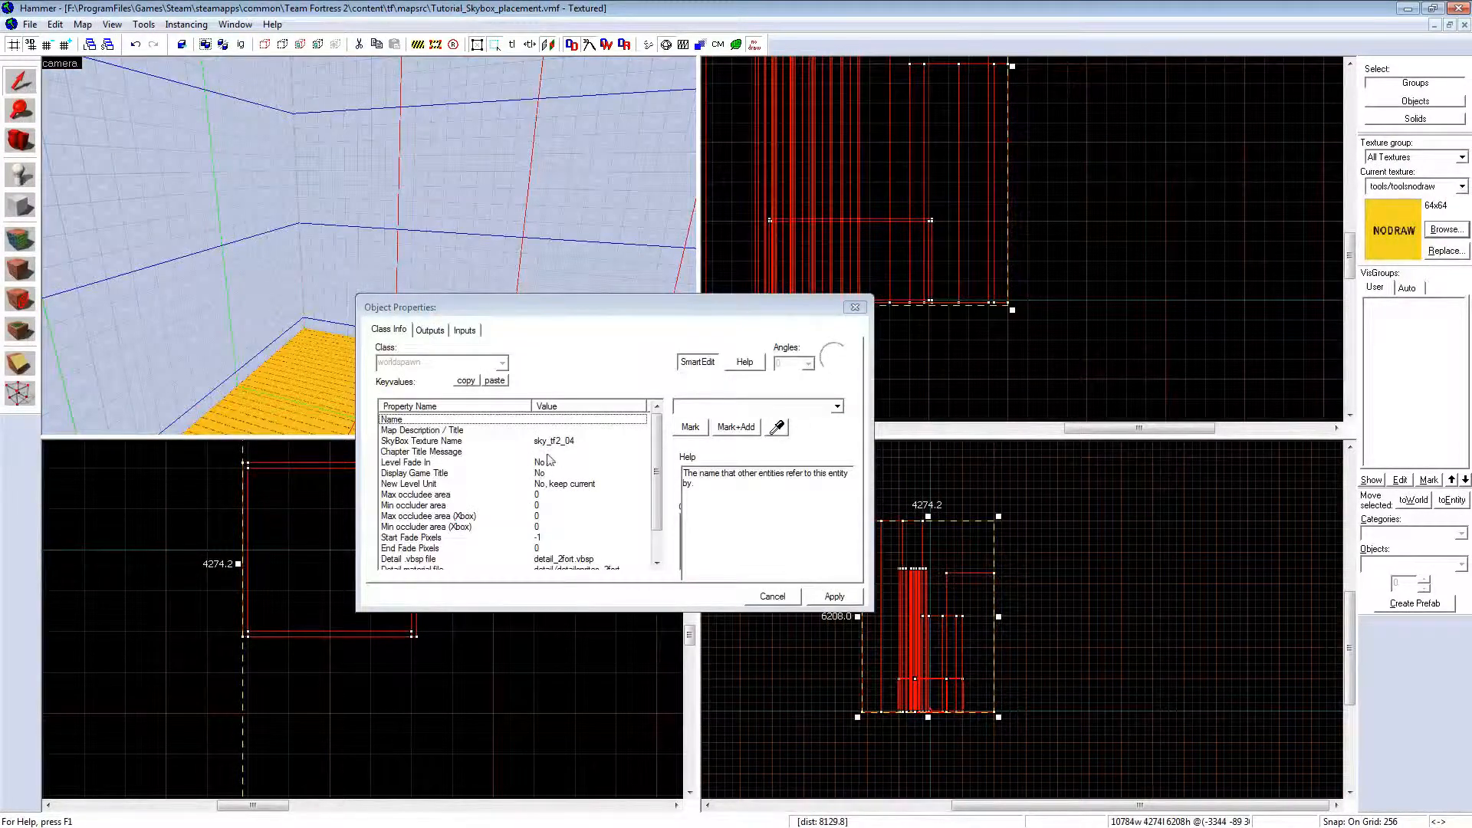
{"action": "left_click", "coordinate": [614, 442]}
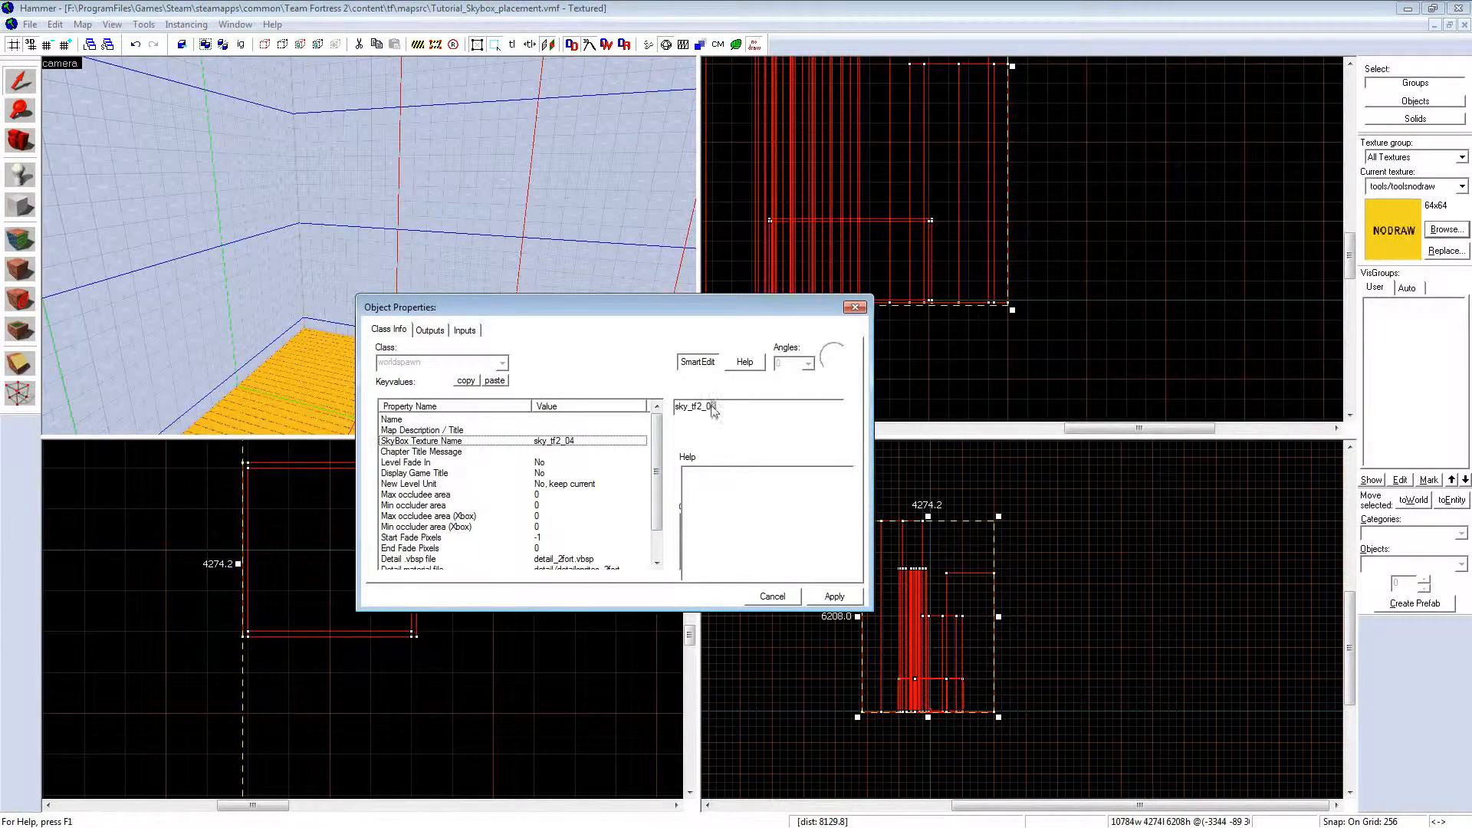
{"action": "left_click", "coordinate": [475, 221]}
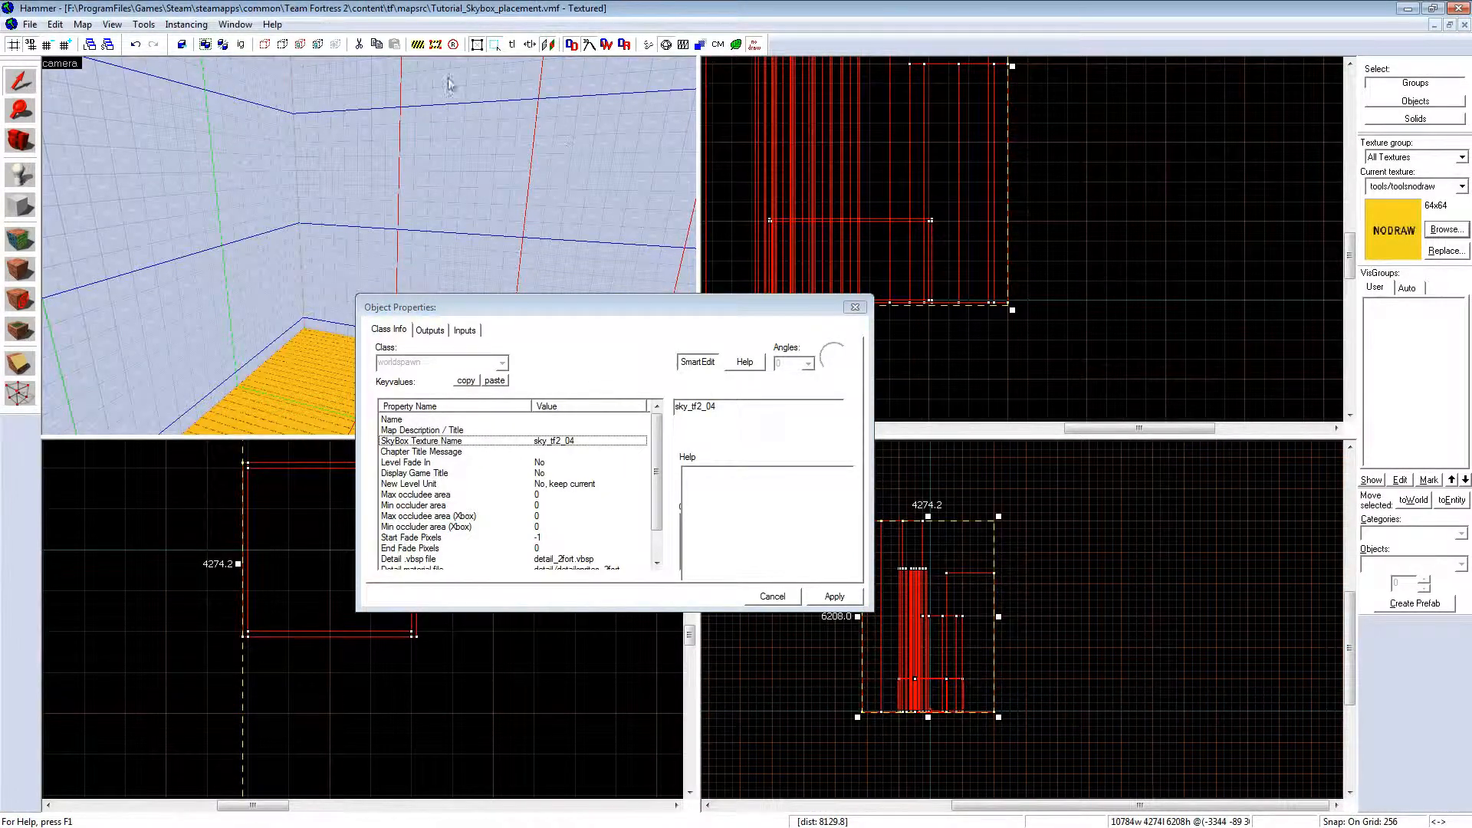
{"action": "left_click", "coordinate": [863, 312]}
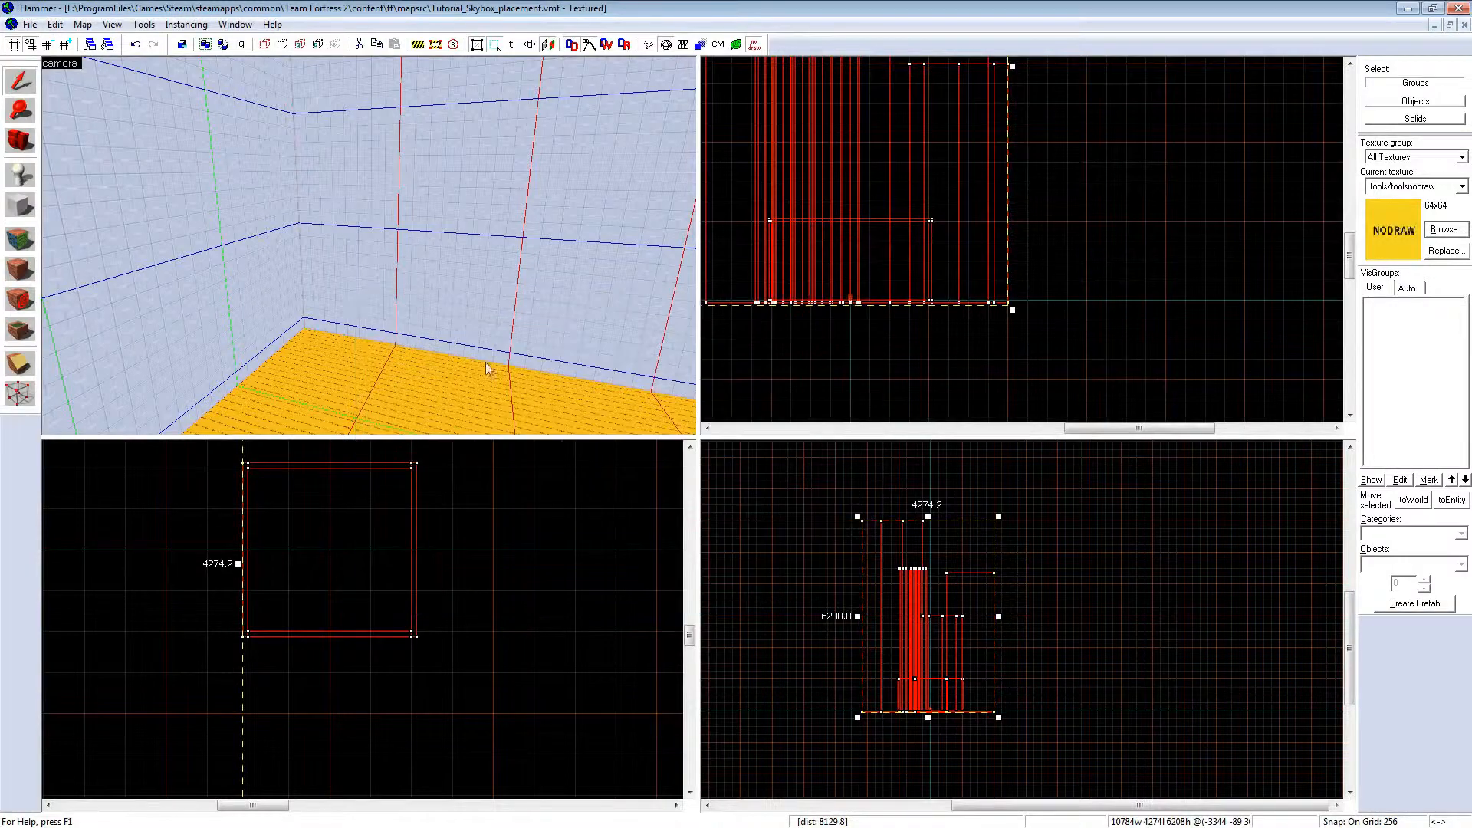
Step: Place an info_player_teamspawn entity near the middle of the new box's floor
{"action": "key", "text": "z"}
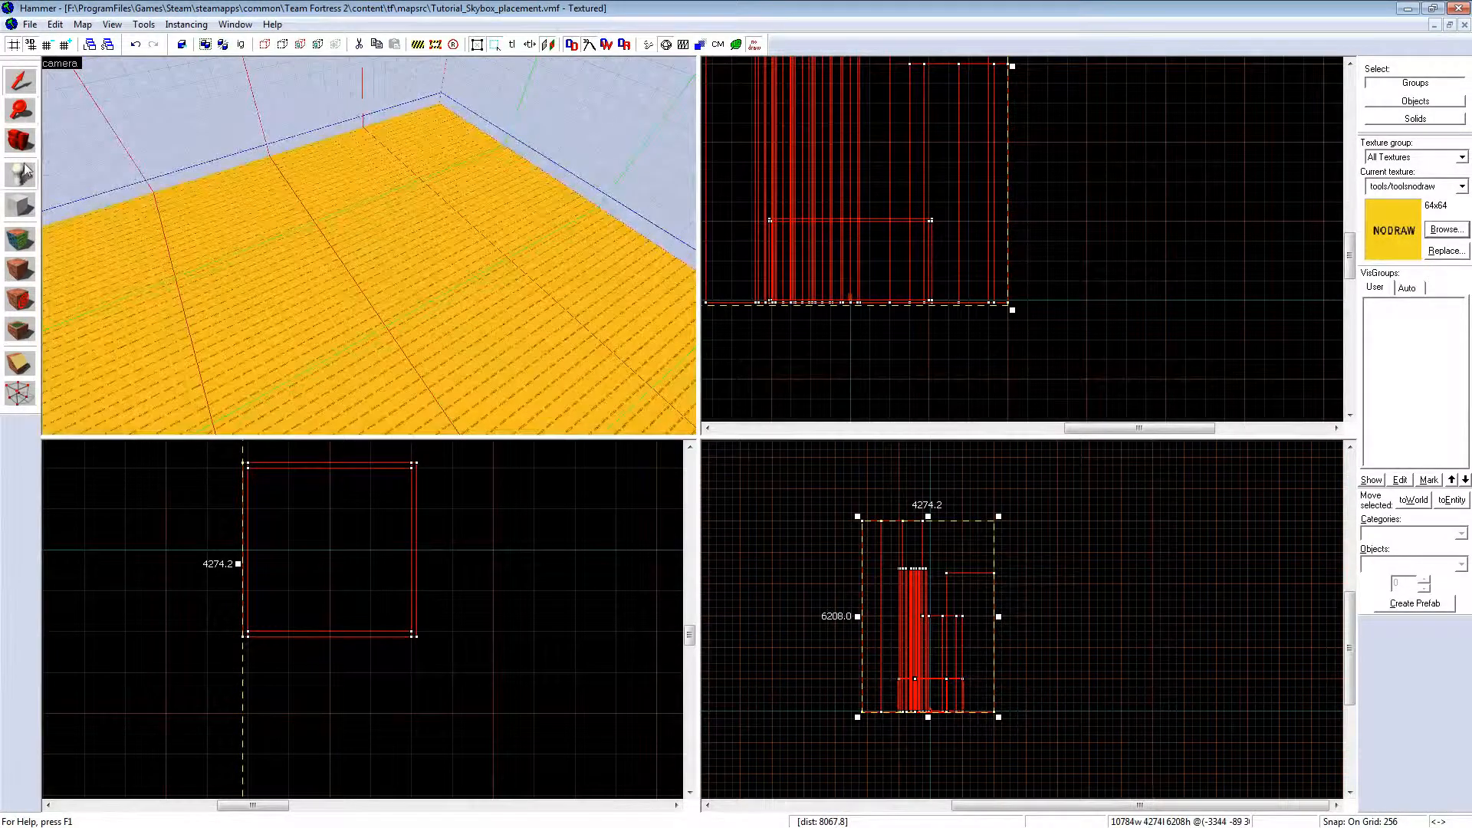
{"action": "left_click", "coordinate": [21, 174]}
{"action": "key", "text": "z"}
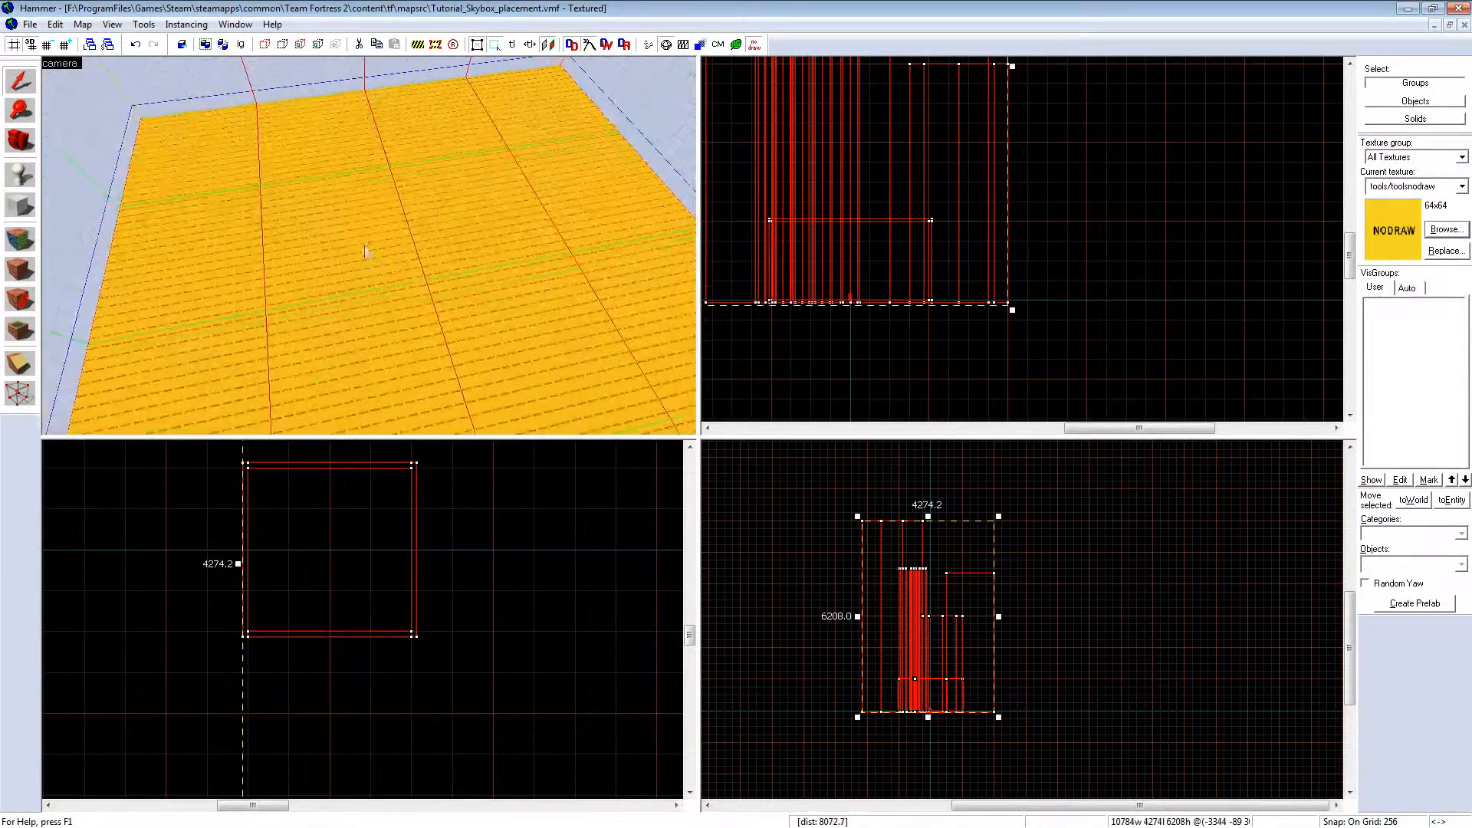
{"action": "left_click", "coordinate": [369, 245]}
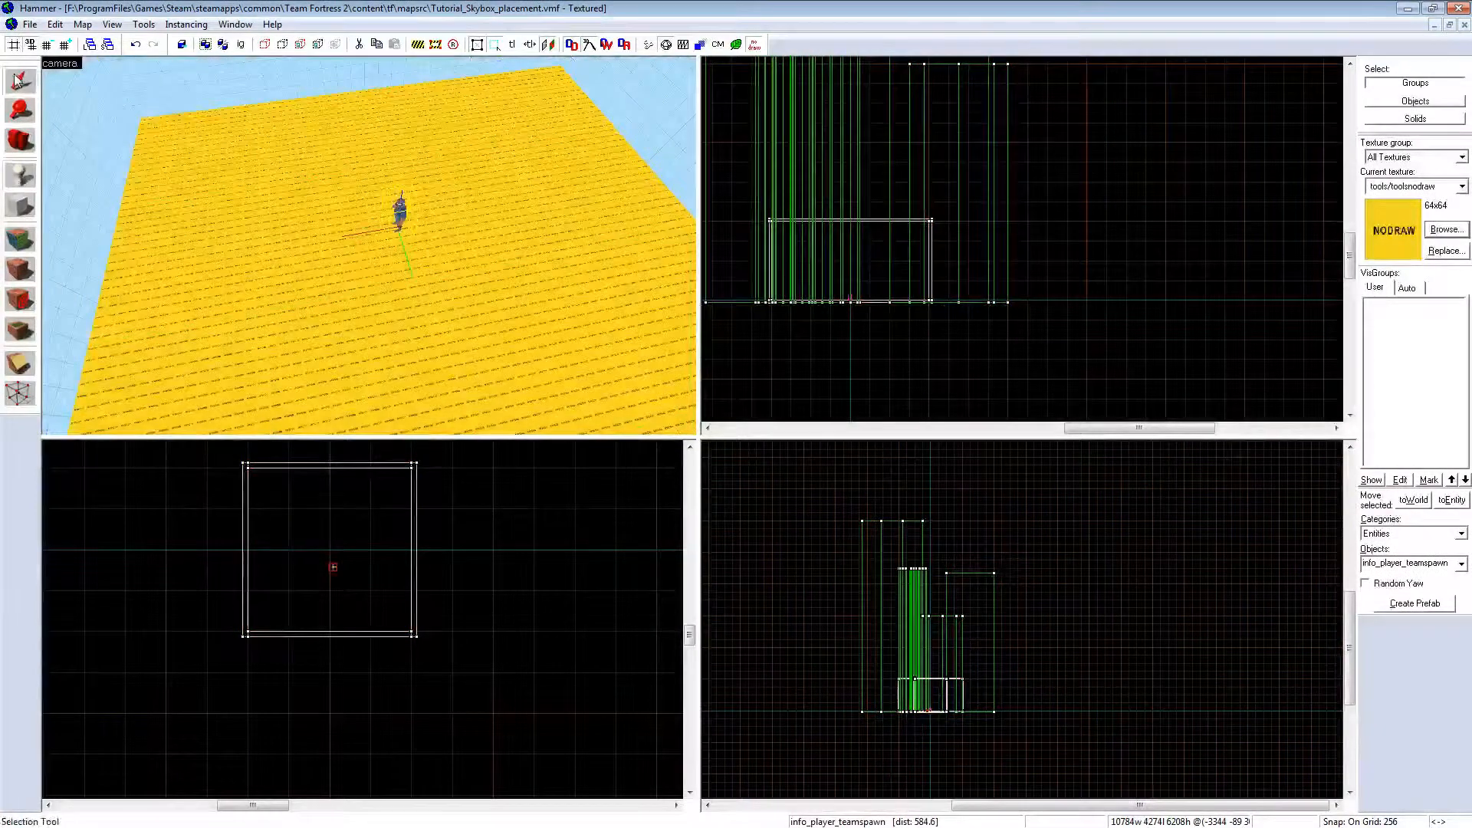
Step: Change the placed entity's class to sky_camera in its object properties and close the dialog
{"action": "key", "text": "w"}
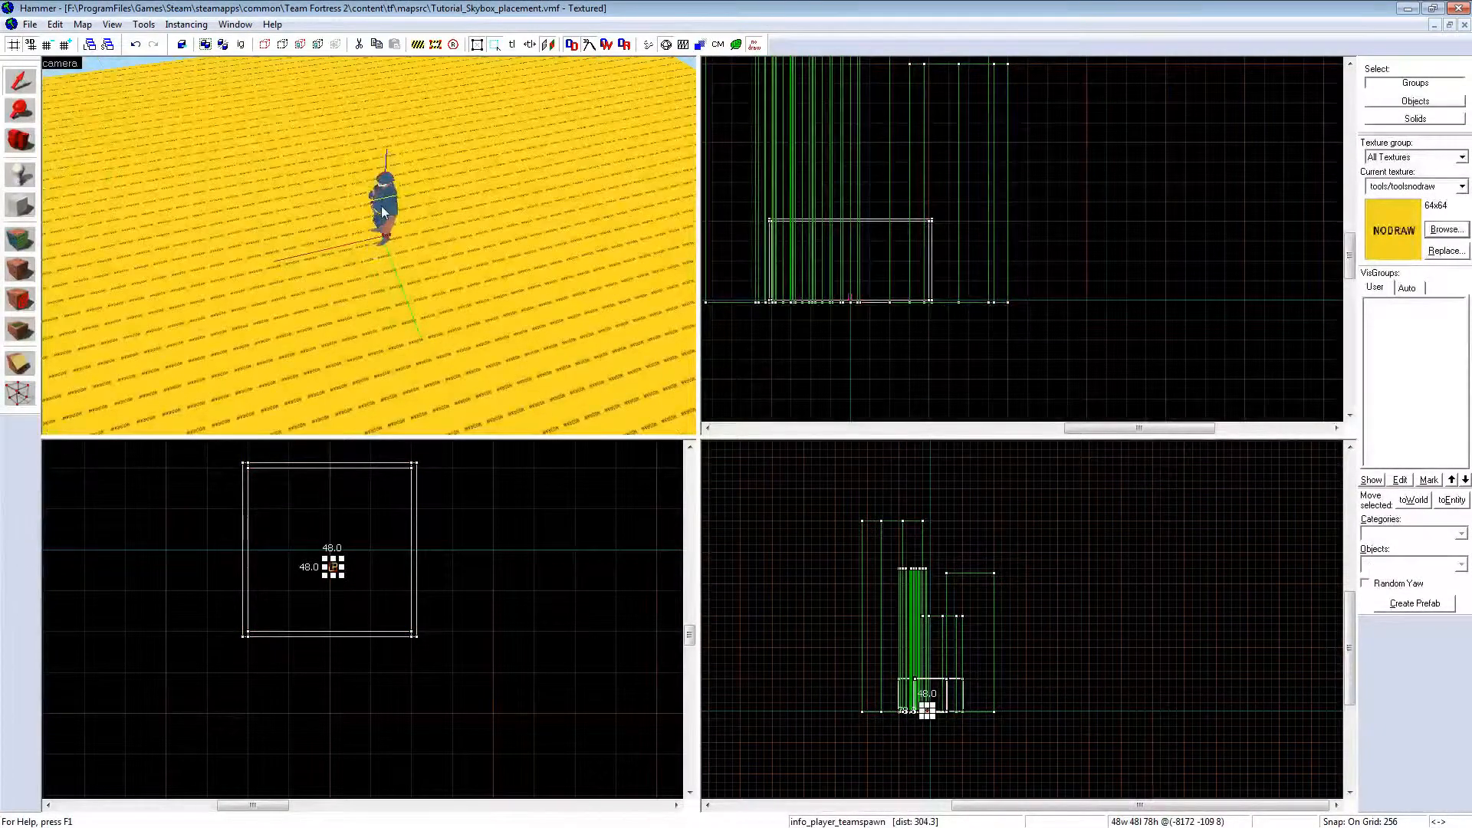
{"action": "key", "text": "alt+Return"}
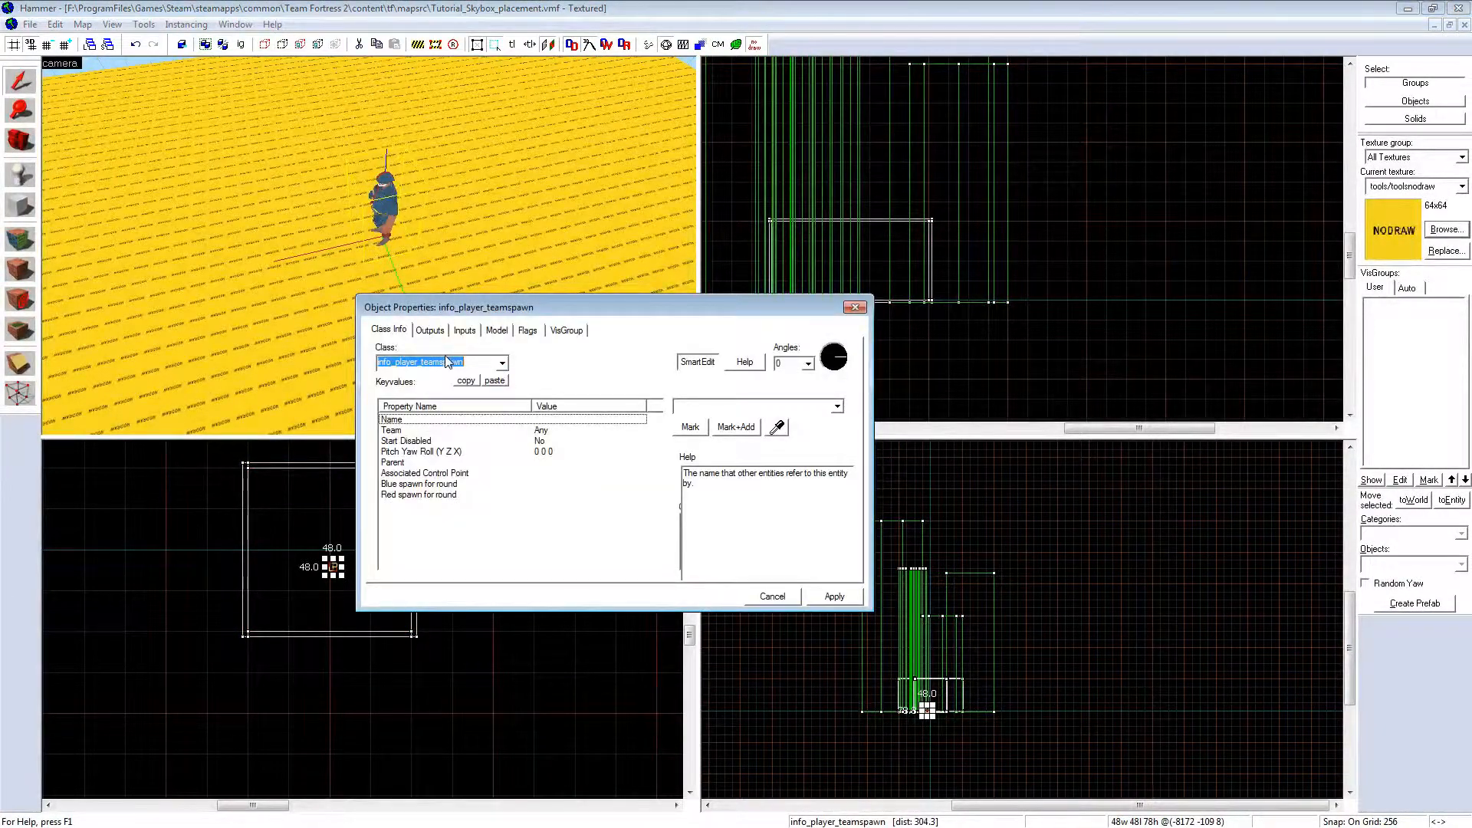
{"action": "type", "text": "sky_cam"}
{"action": "key", "text": "Down"}
{"action": "key", "text": "Return"}
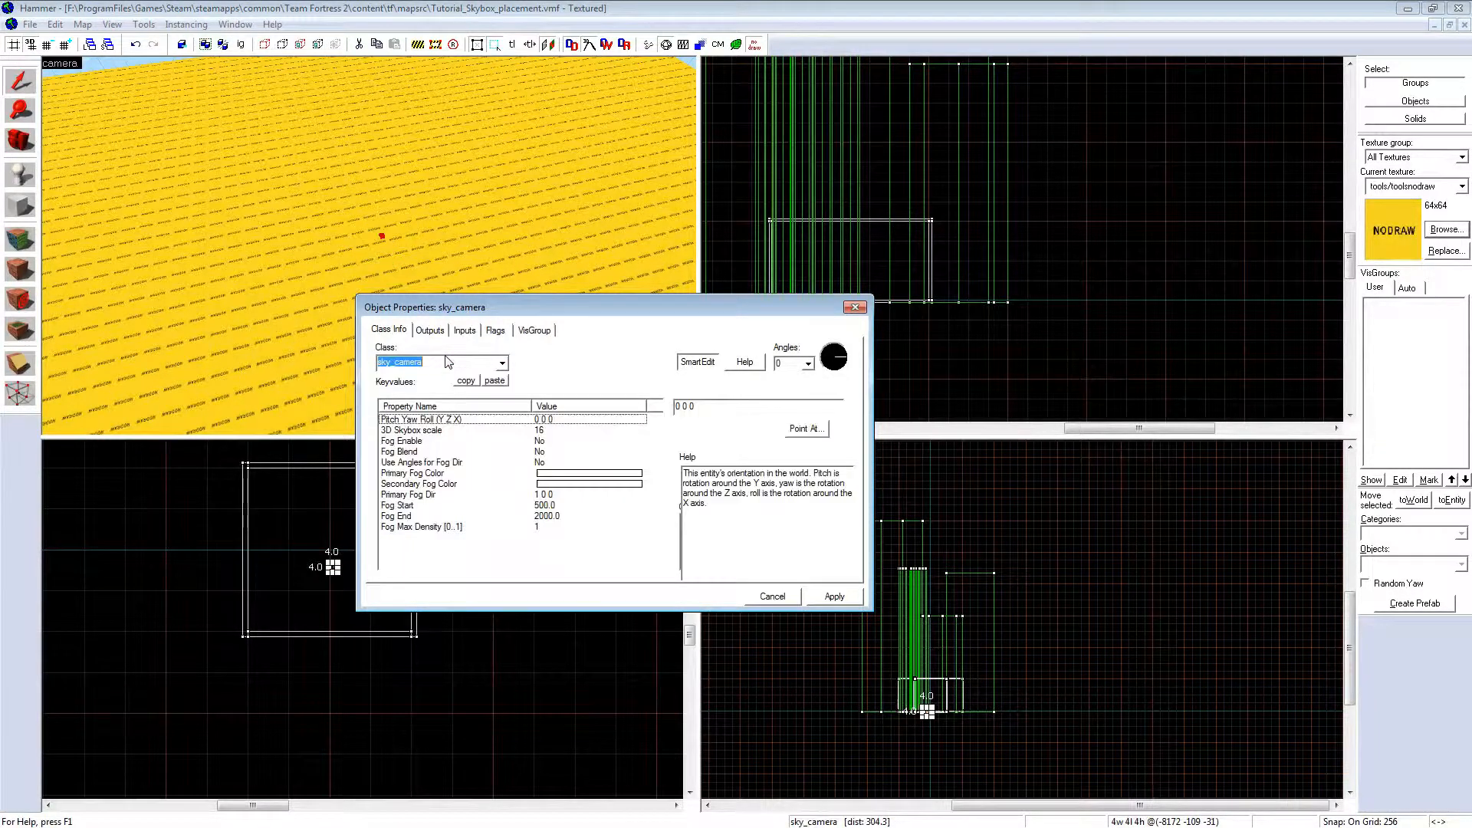
{"action": "left_click", "coordinate": [849, 309]}
Step: Move the sky_camera to the exact centre of the skybox in the top view
{"action": "scroll", "coordinate": [329, 591], "scroll_direction": "up", "scroll_amount": 10}
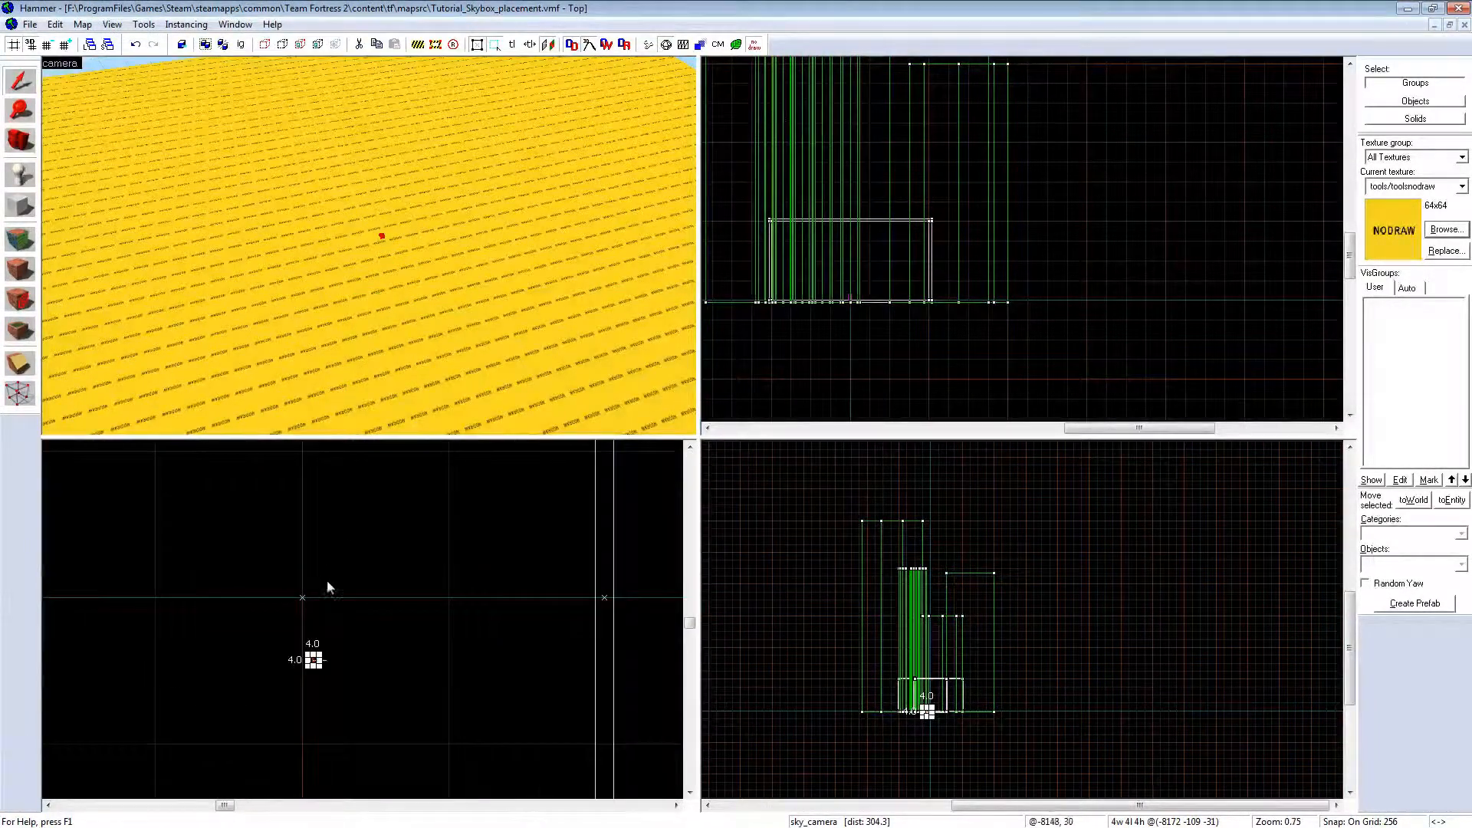
{"action": "left_click_drag", "start_coordinate": [305, 669], "coordinate": [273, 481]}
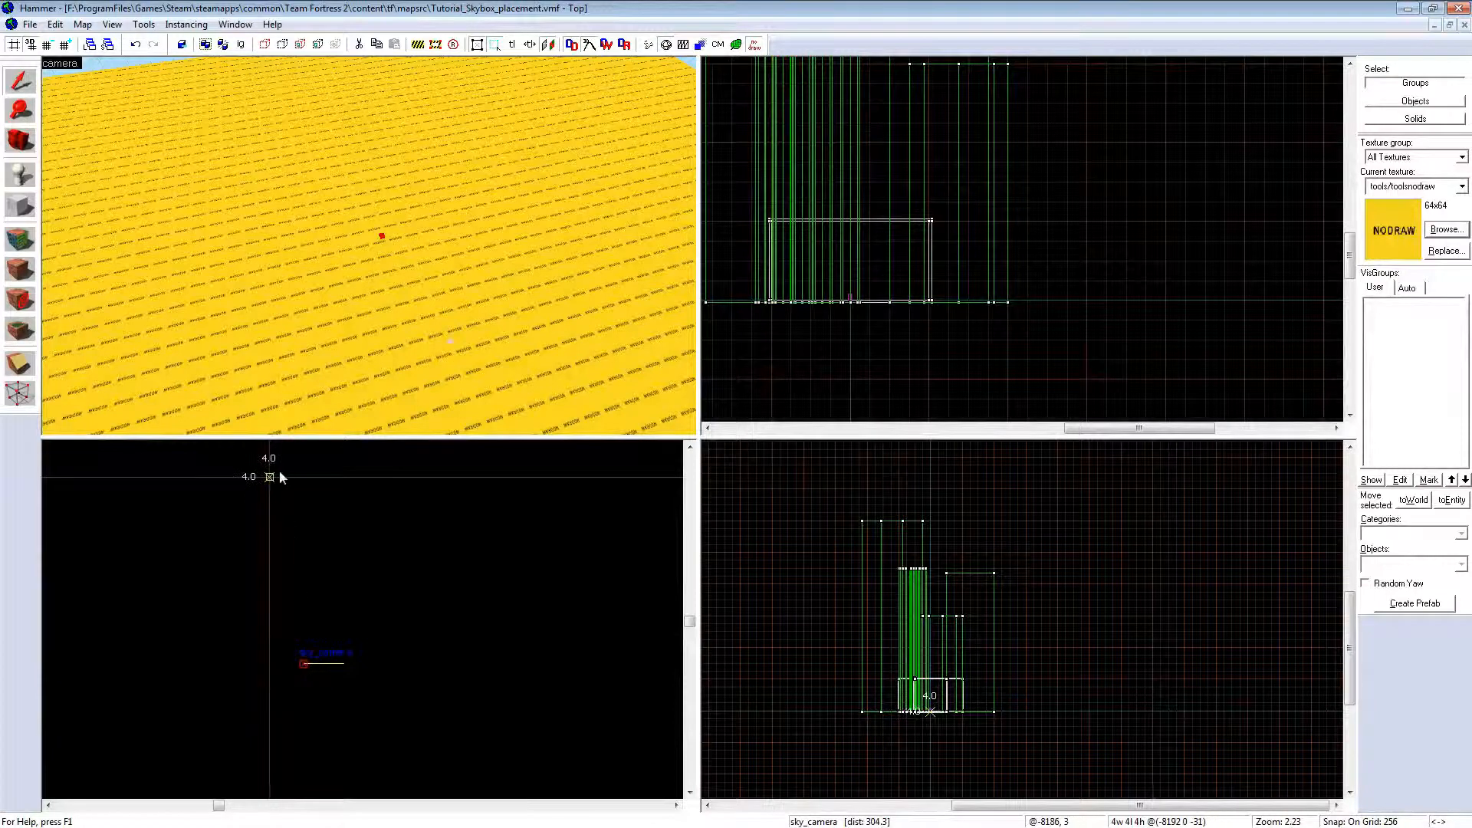
Step: Raise the sky_camera to a height of 256 units in the front view and reduce the grid snap to 16
{"action": "scroll", "coordinate": [848, 680], "scroll_direction": "up", "scroll_amount": 5}
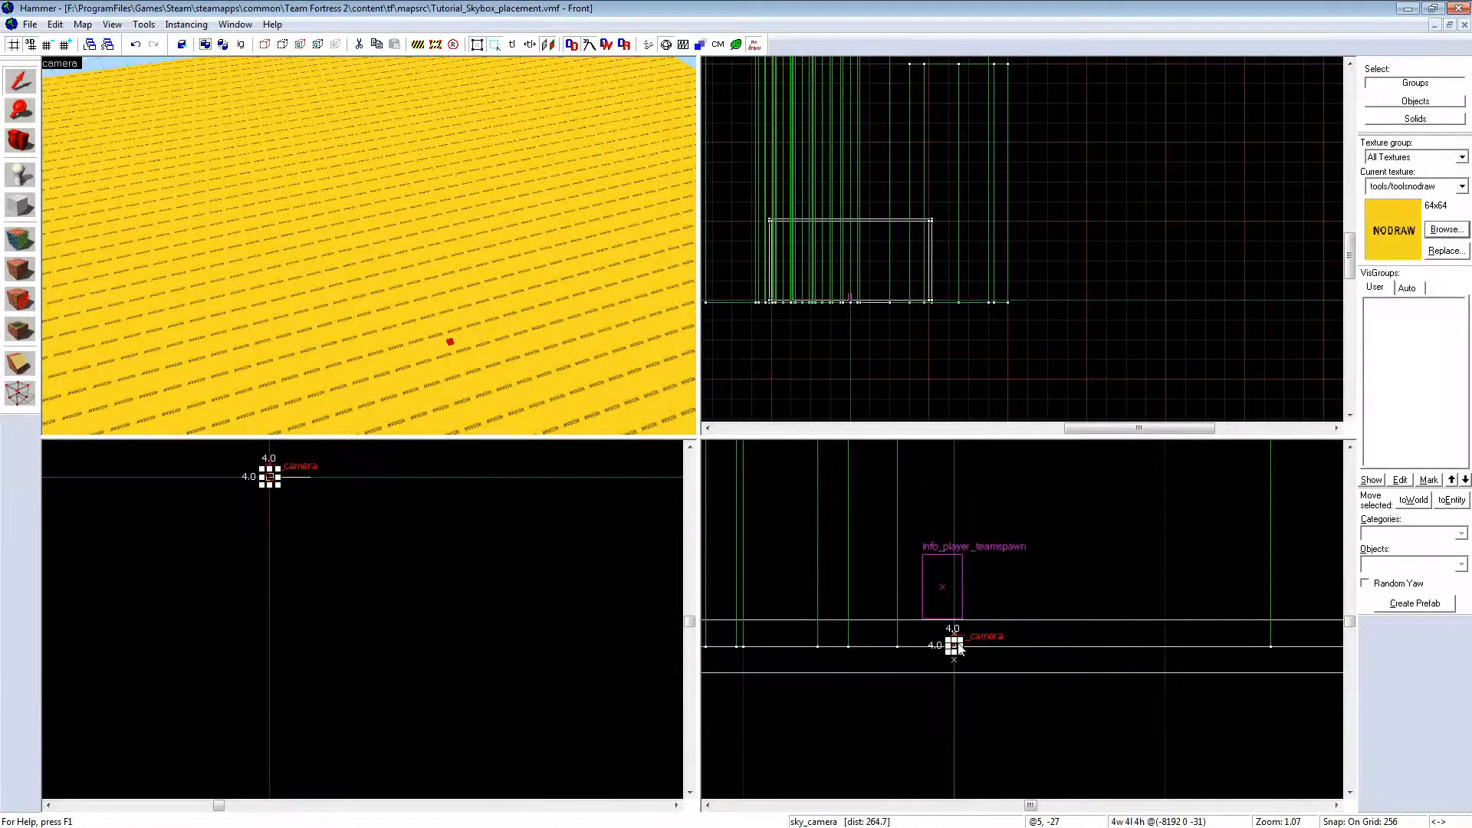
{"action": "left_click_drag", "start_coordinate": [953, 645], "coordinate": [955, 641]}
{"action": "left_click_drag", "start_coordinate": [957, 487], "coordinate": [958, 485]}
{"action": "scroll", "coordinate": [982, 660], "scroll_direction": "down", "scroll_amount": 7}
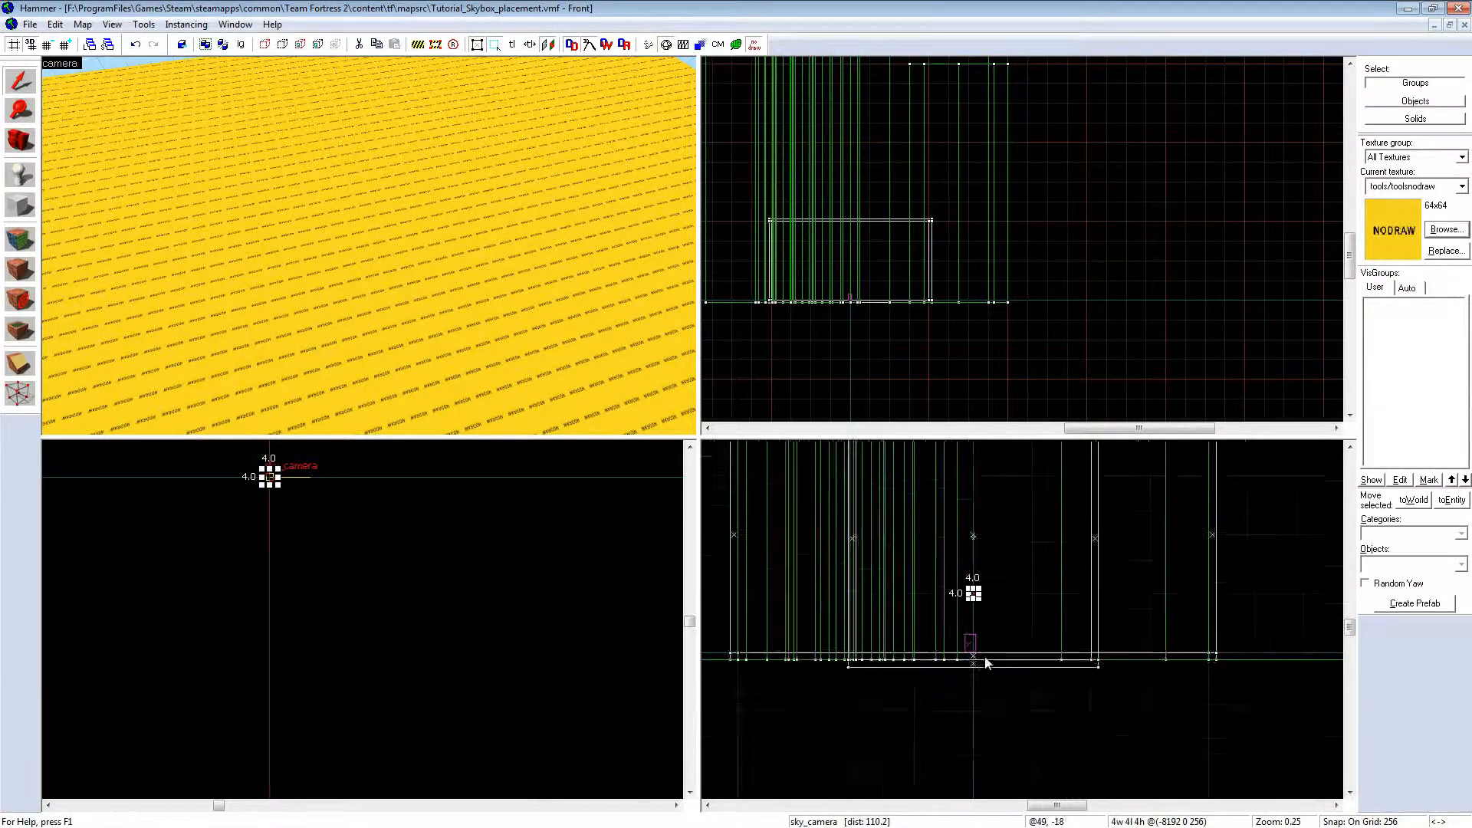
{"action": "scroll", "coordinate": [991, 628], "scroll_direction": "up", "scroll_amount": 4}
{"action": "key", "text": "bracketleft"}
{"action": "key", "text": "bracketleft"}
{"action": "key", "text": "bracketleft"}
{"action": "scroll", "coordinate": [994, 630], "scroll_direction": "up", "scroll_amount": 10}
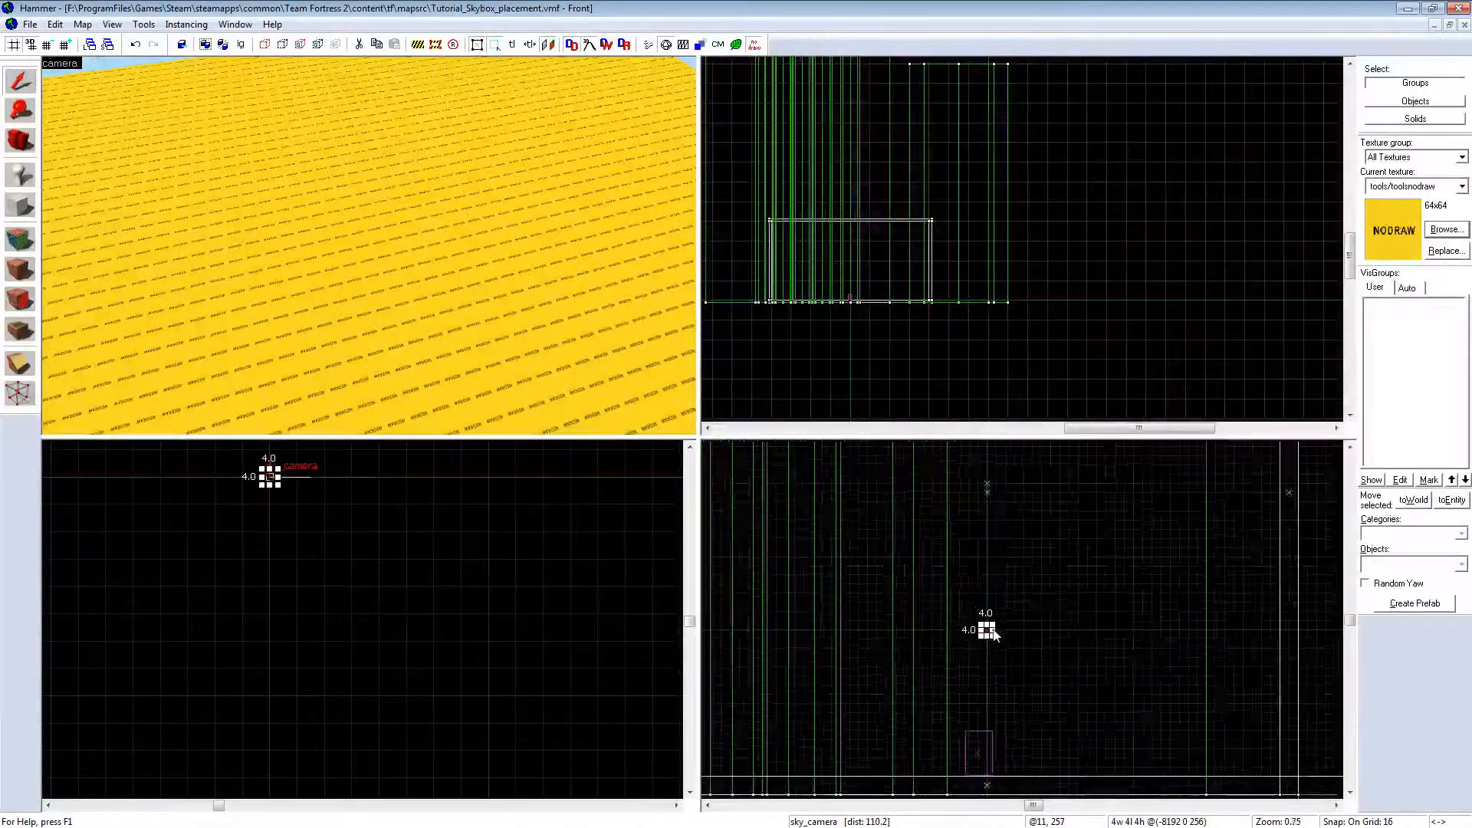
{"action": "key", "text": "bracketleft"}
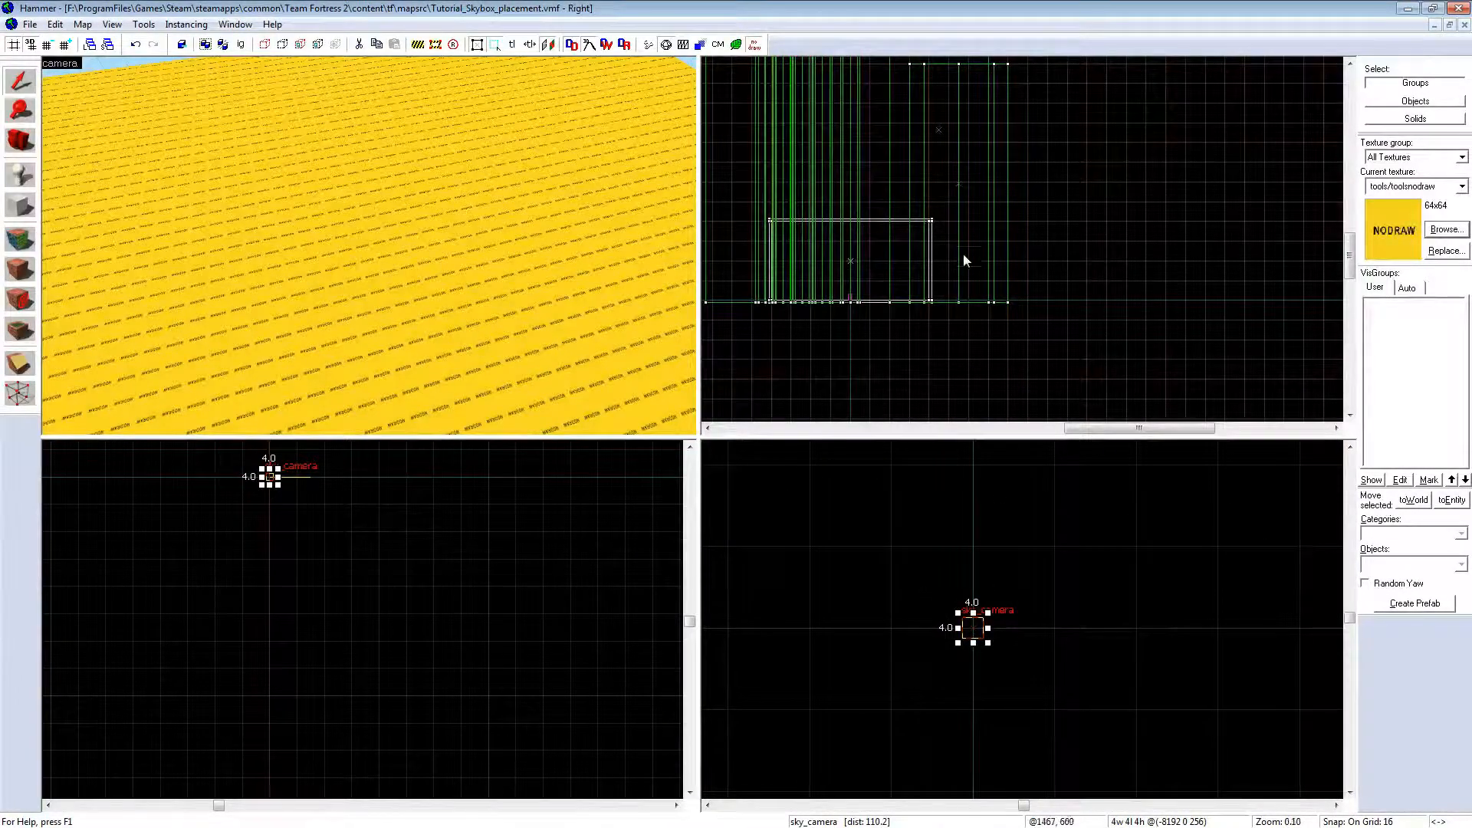
Step: Examine the player spawn at the room's centre in an enlarged top view, then clear the selection
{"action": "scroll", "coordinate": [965, 261], "scroll_direction": "down", "scroll_amount": 3}
{"action": "scroll", "coordinate": [450, 641], "scroll_direction": "down", "scroll_amount": 6}
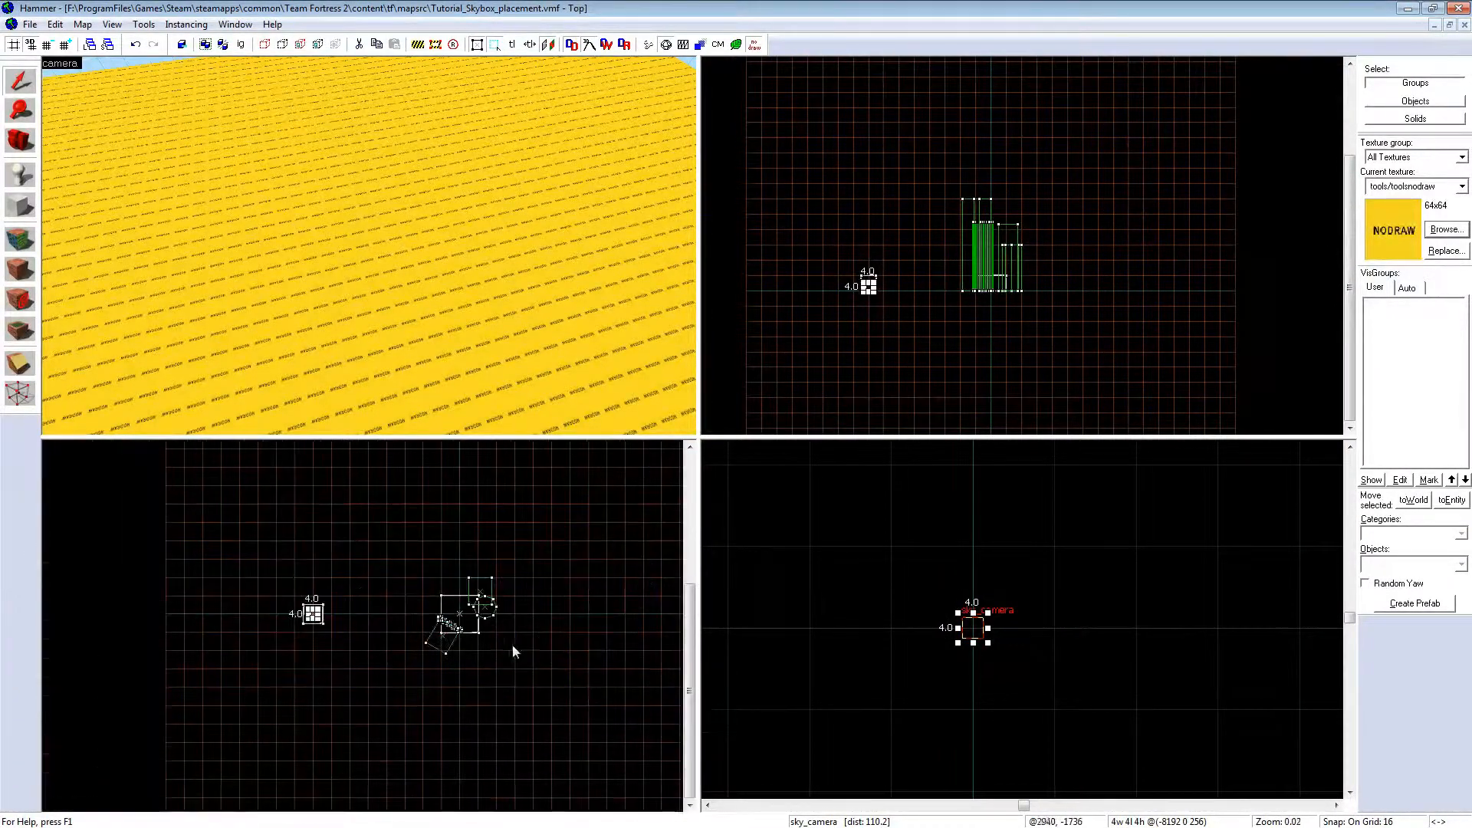
{"action": "scroll", "coordinate": [460, 625], "scroll_direction": "up", "scroll_amount": 10}
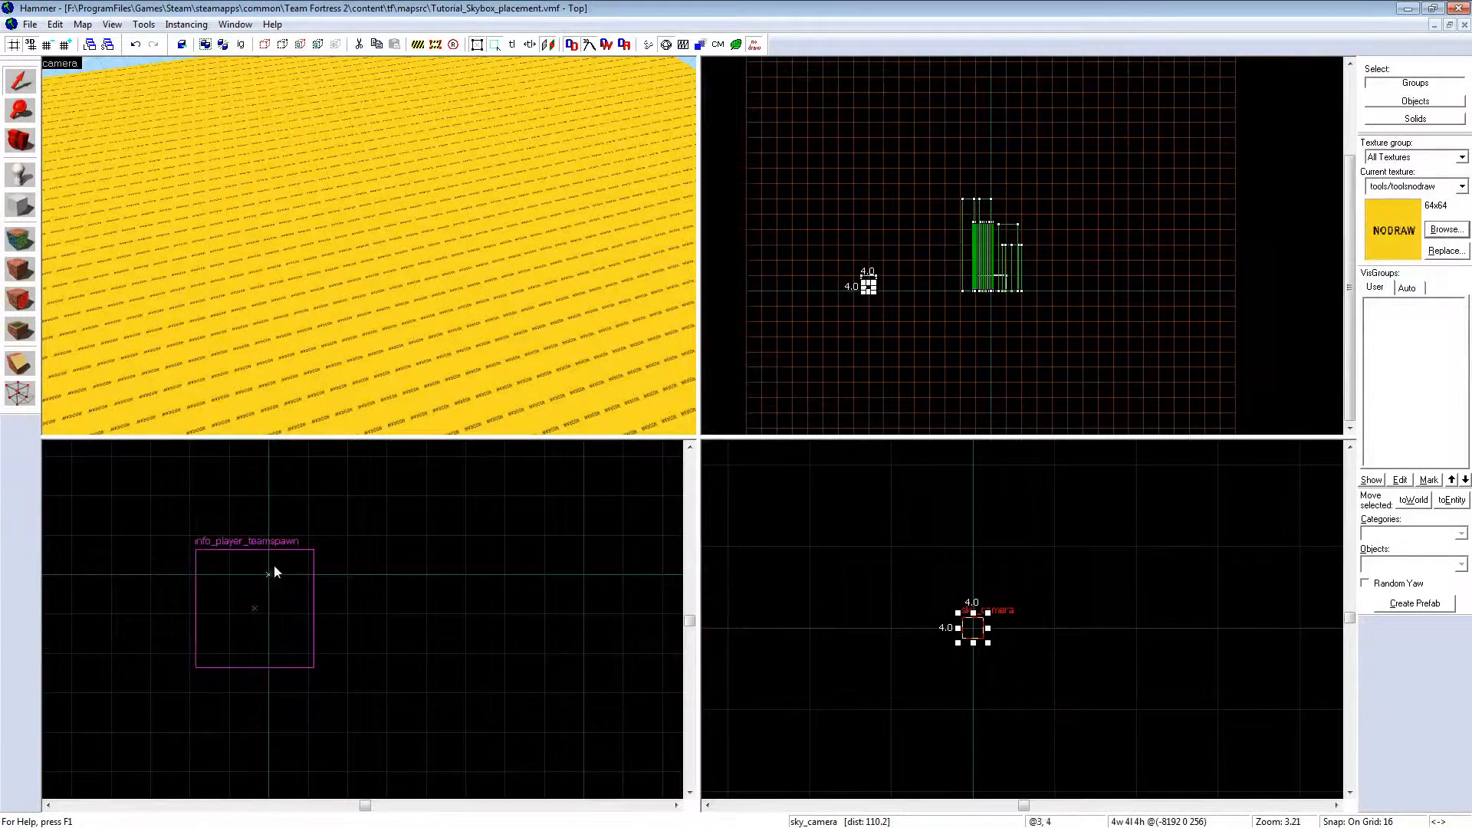
{"action": "left_click_drag", "start_coordinate": [269, 573], "coordinate": [302, 601]}
{"action": "key", "text": "shift+z"}
{"action": "scroll", "coordinate": [577, 427], "scroll_direction": "down", "scroll_amount": 3}
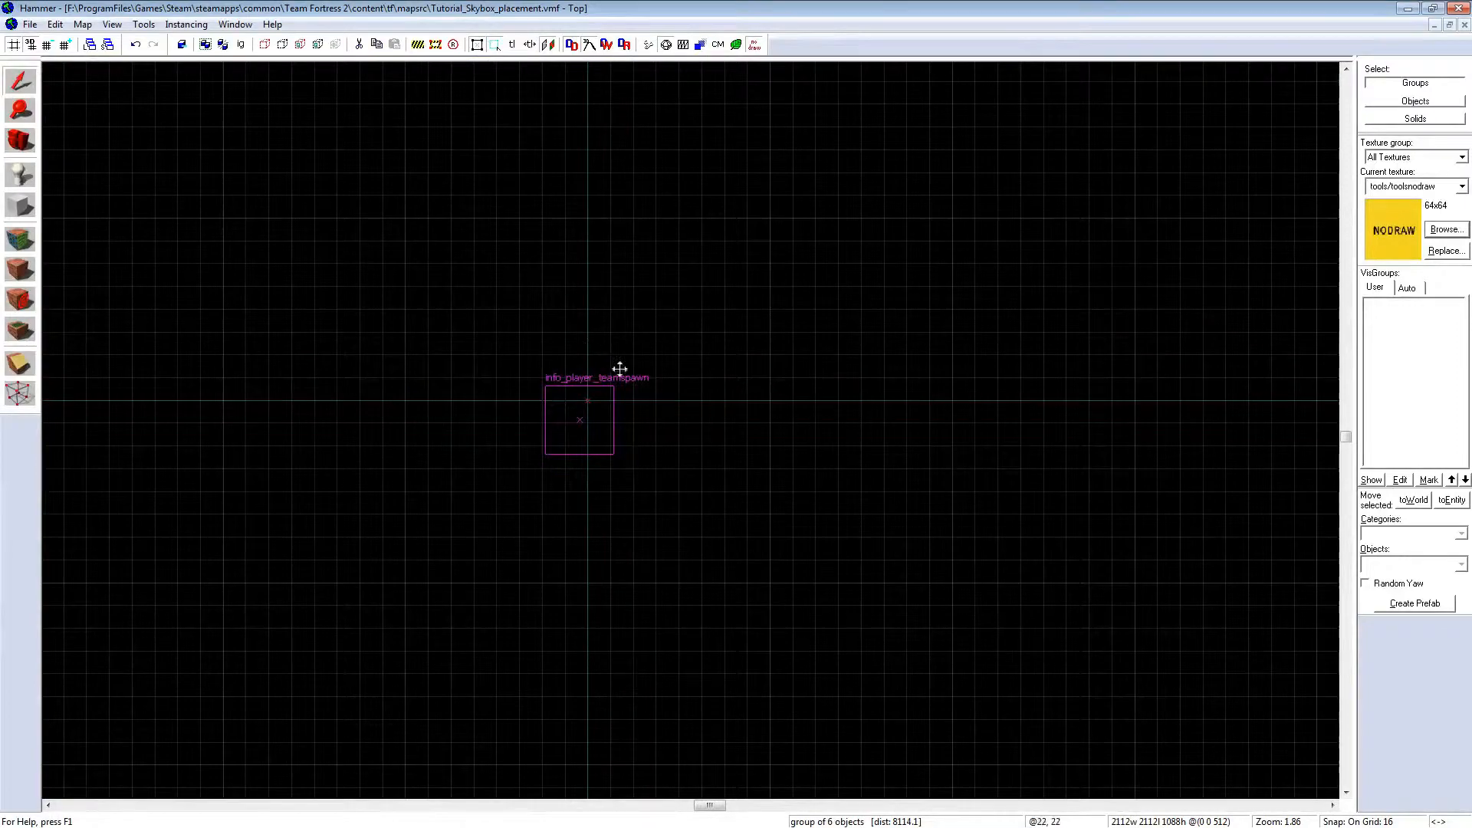
{"action": "scroll", "coordinate": [629, 376], "scroll_direction": "down", "scroll_amount": 12}
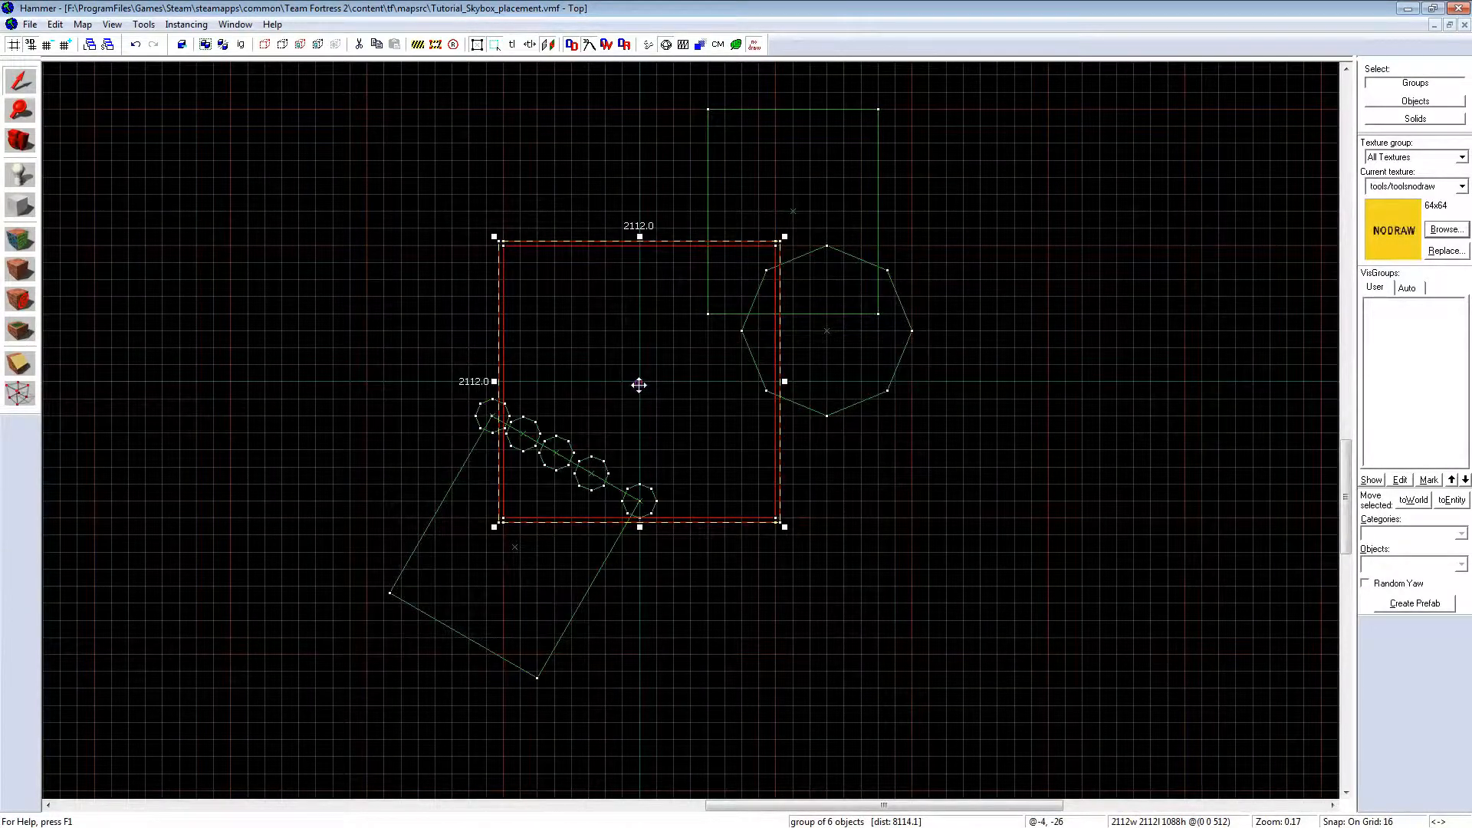
{"action": "left_click", "coordinate": [940, 440]}
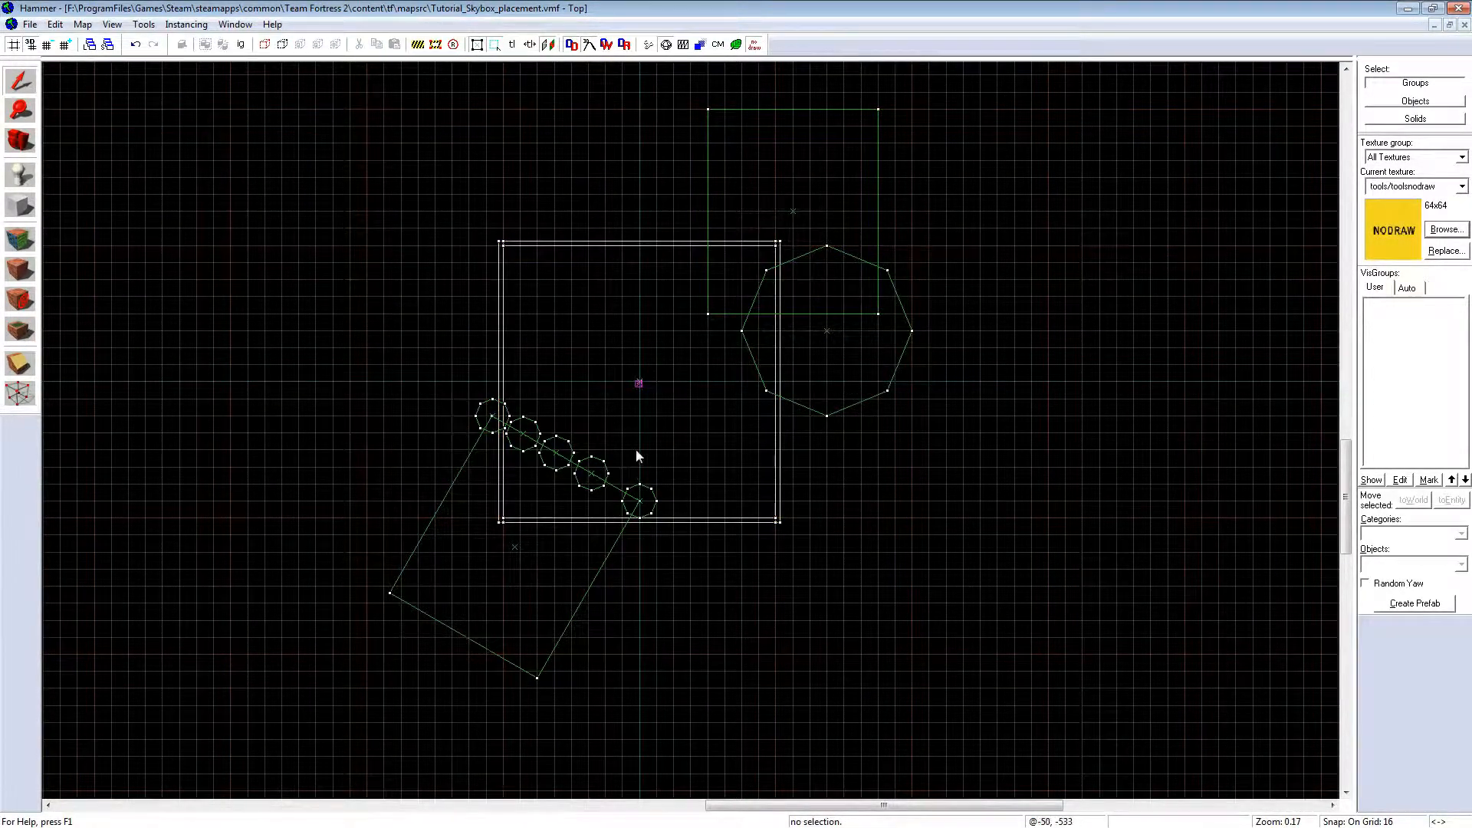
Step: Compare the room's centre with the skybox's centre in the enlarged top view, then return to the four-view layout
{"action": "scroll", "coordinate": [634, 368], "scroll_direction": "up", "scroll_amount": 6}
{"action": "scroll", "coordinate": [601, 375], "scroll_direction": "down", "scroll_amount": 9}
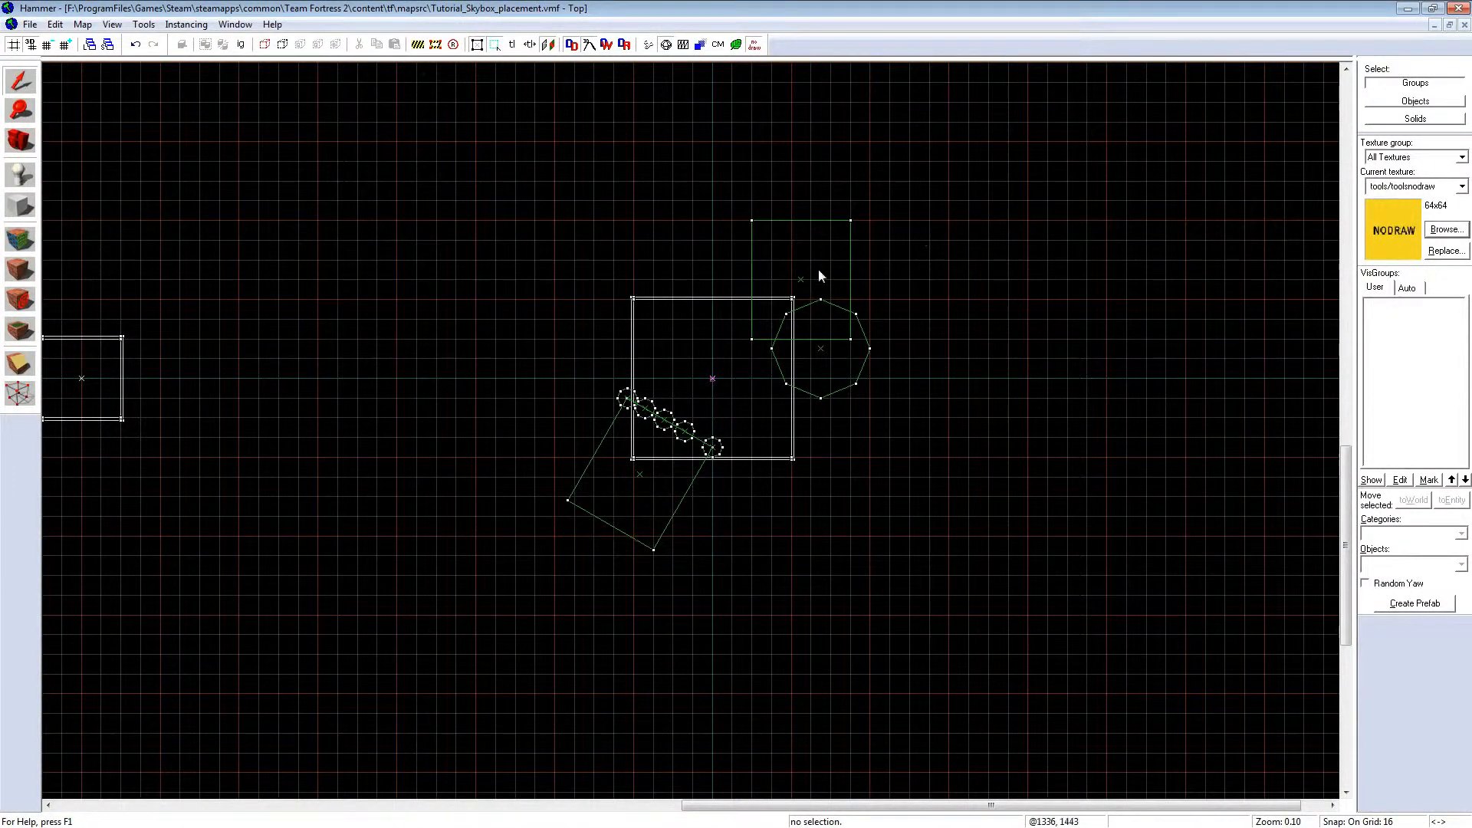
{"action": "scroll", "coordinate": [1000, 403], "scroll_direction": "down", "scroll_amount": 3}
{"action": "scroll", "coordinate": [638, 302], "scroll_direction": "up", "scroll_amount": 12}
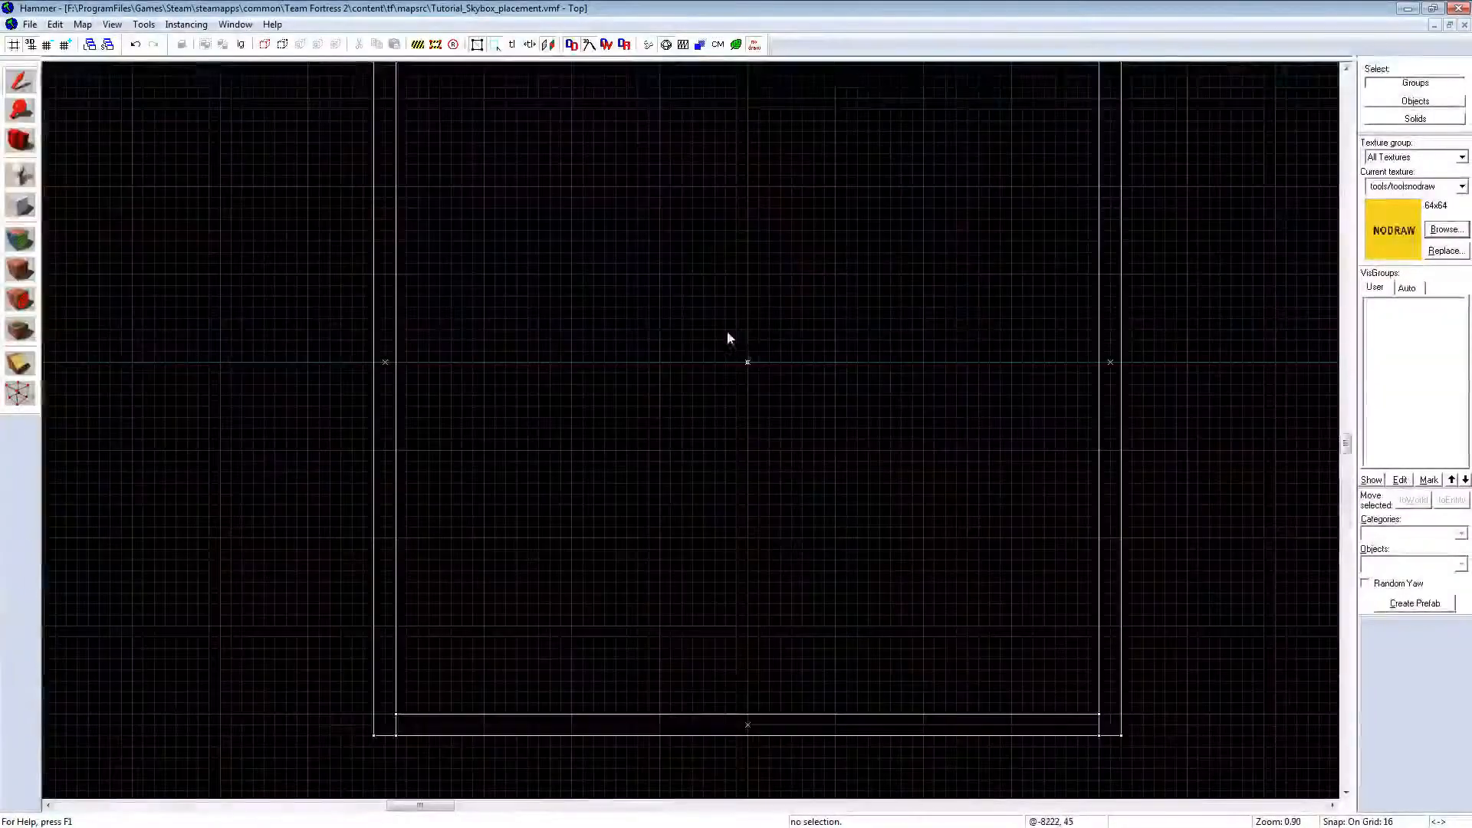
{"action": "scroll", "coordinate": [450, 434], "scroll_direction": "down", "scroll_amount": 12}
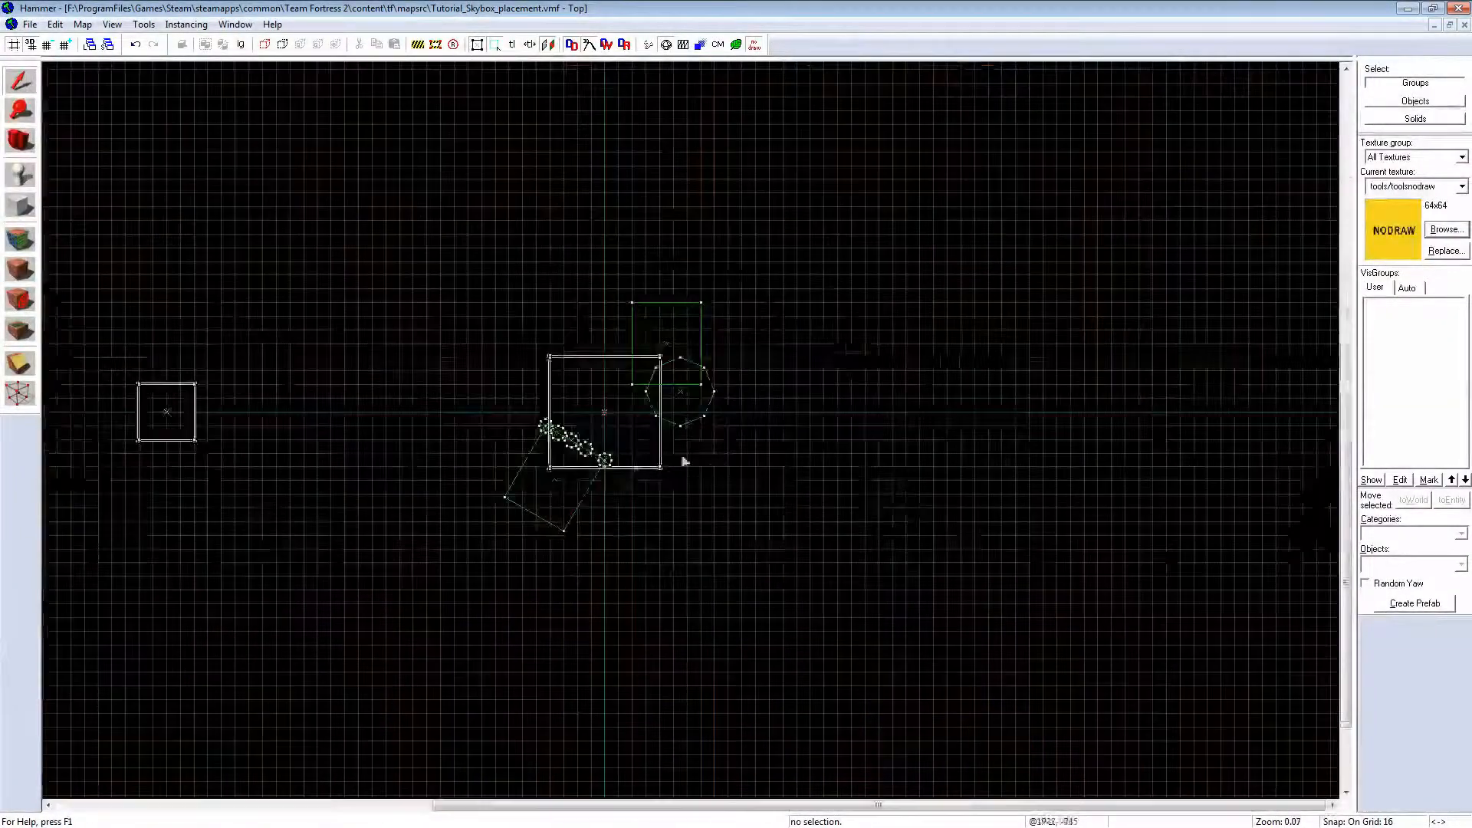
{"action": "scroll", "coordinate": [685, 461], "scroll_direction": "up", "scroll_amount": 4}
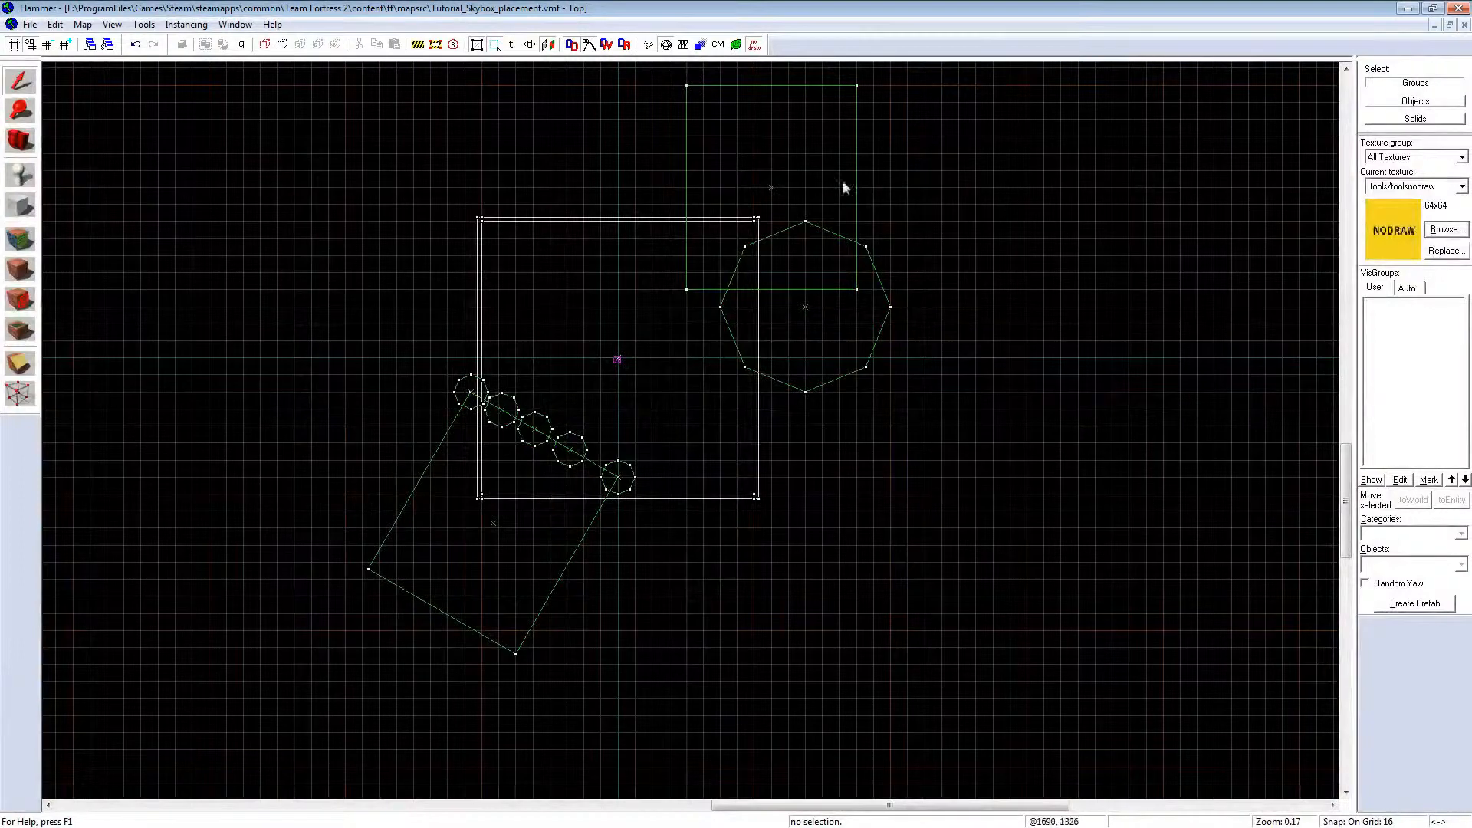
{"action": "key", "text": "shift+z"}
{"action": "key", "text": "z"}
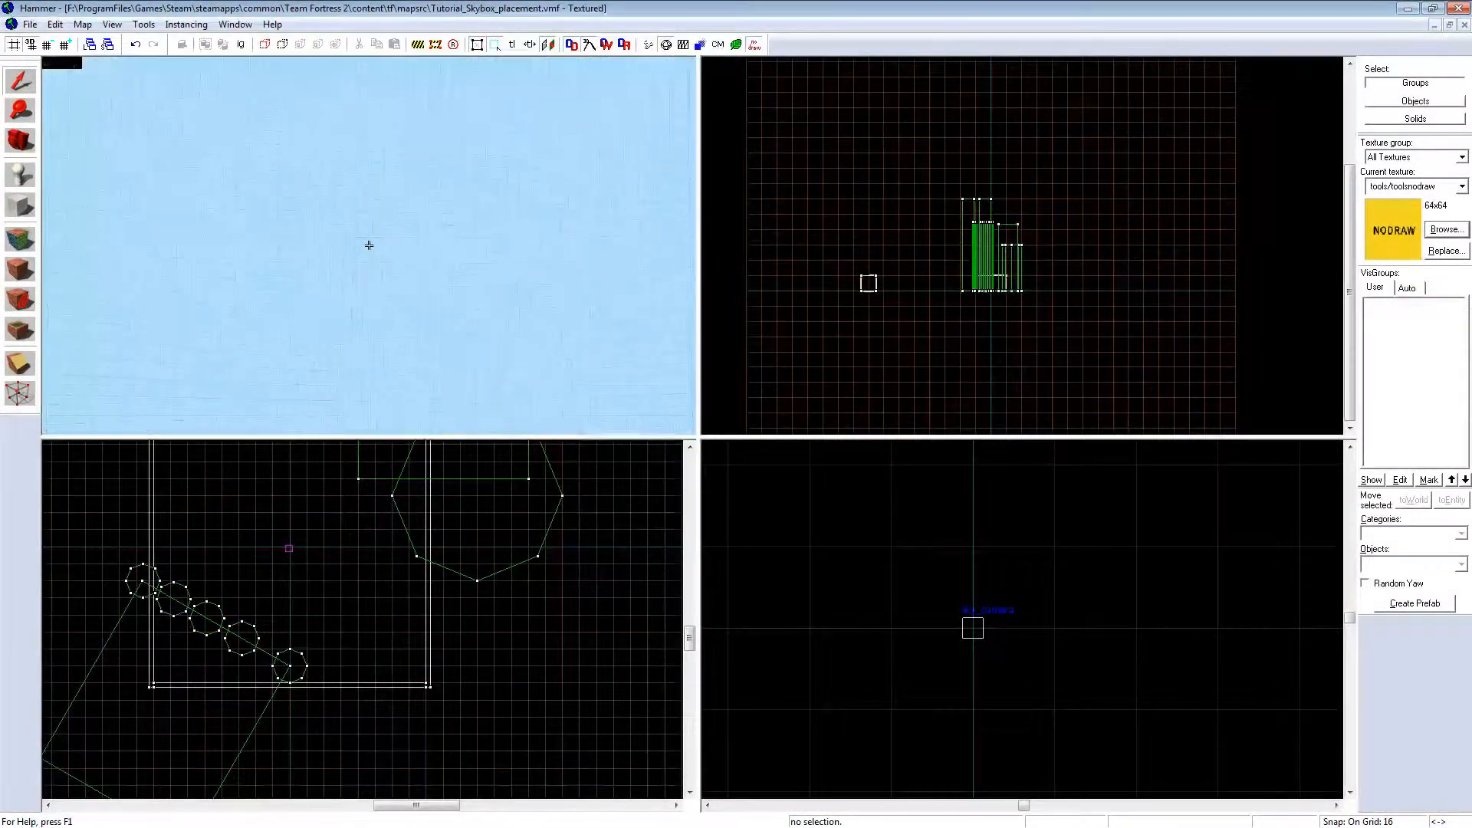
Step: Fly the 3D view out of the skybox and examine the tall func_detail columns beside the room
{"action": "left_click", "coordinate": [369, 245]}
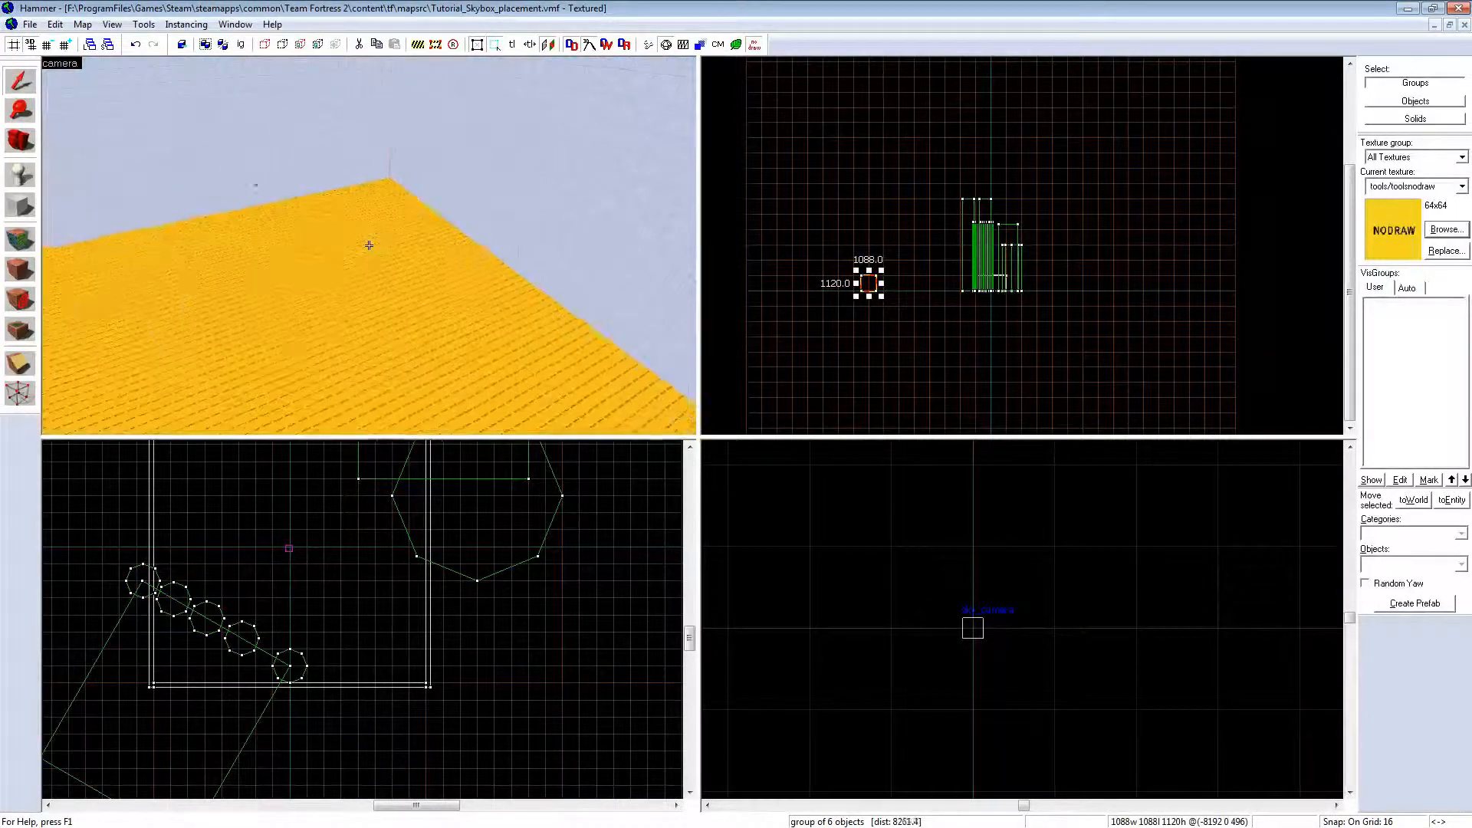
{"action": "scroll", "coordinate": [369, 246], "scroll_direction": "down", "scroll_amount": 5}
{"action": "scroll", "coordinate": [369, 246], "scroll_direction": "up", "scroll_amount": 5}
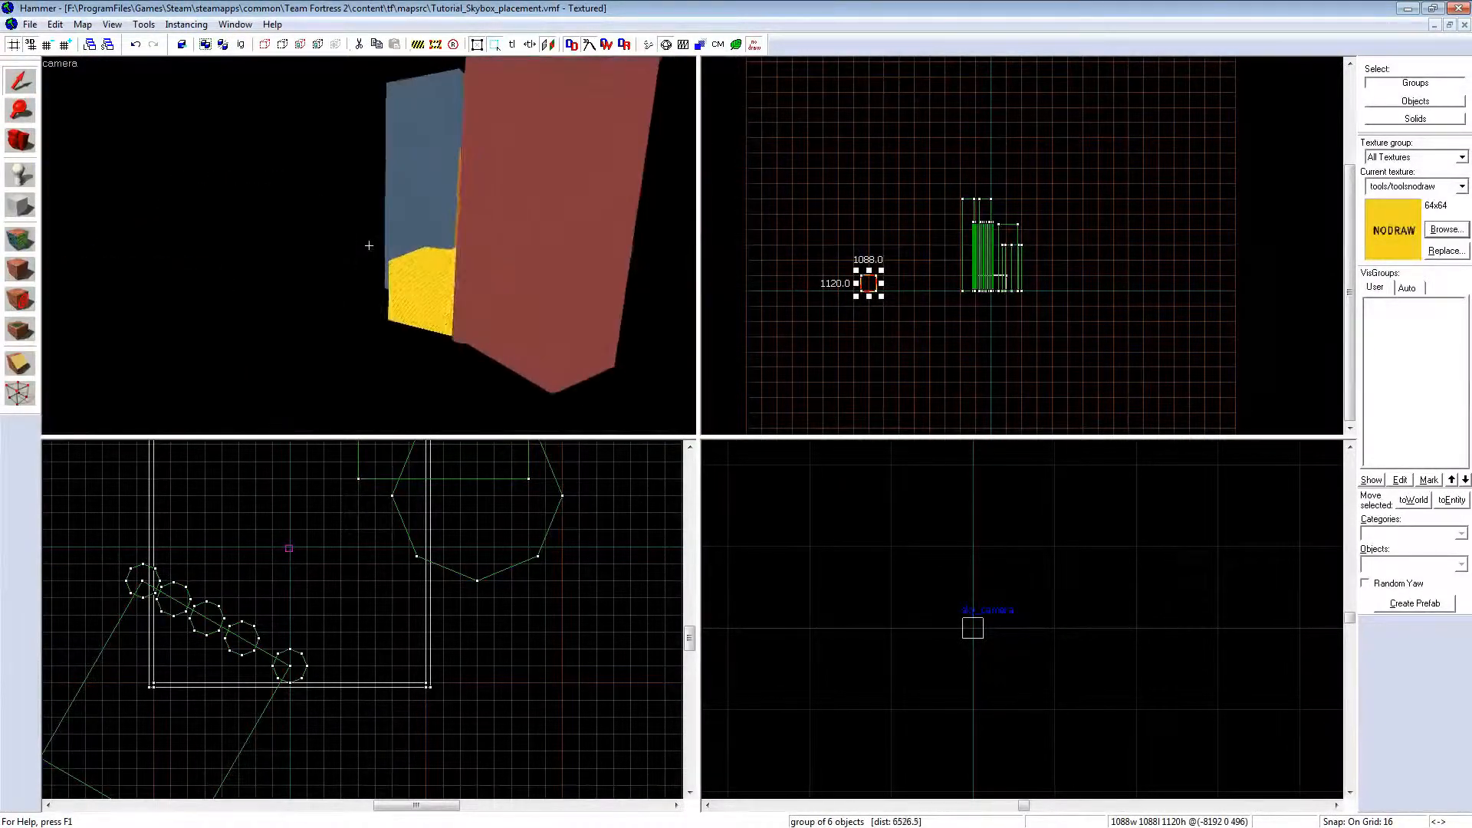
{"action": "left_click", "coordinate": [368, 245]}
{"action": "key", "text": "w"}
{"action": "key", "text": "a"}
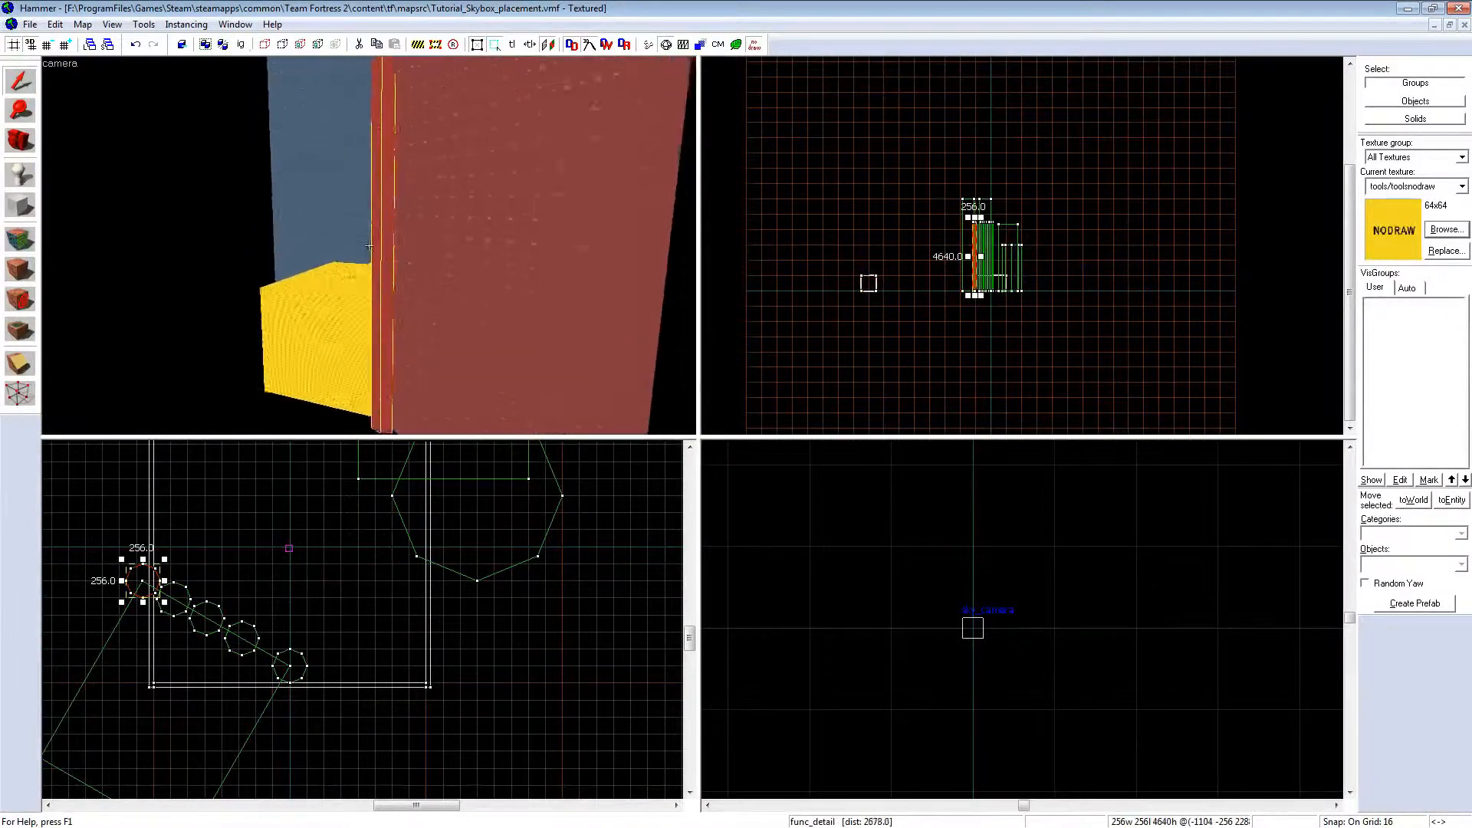
{"action": "key", "text": "z"}
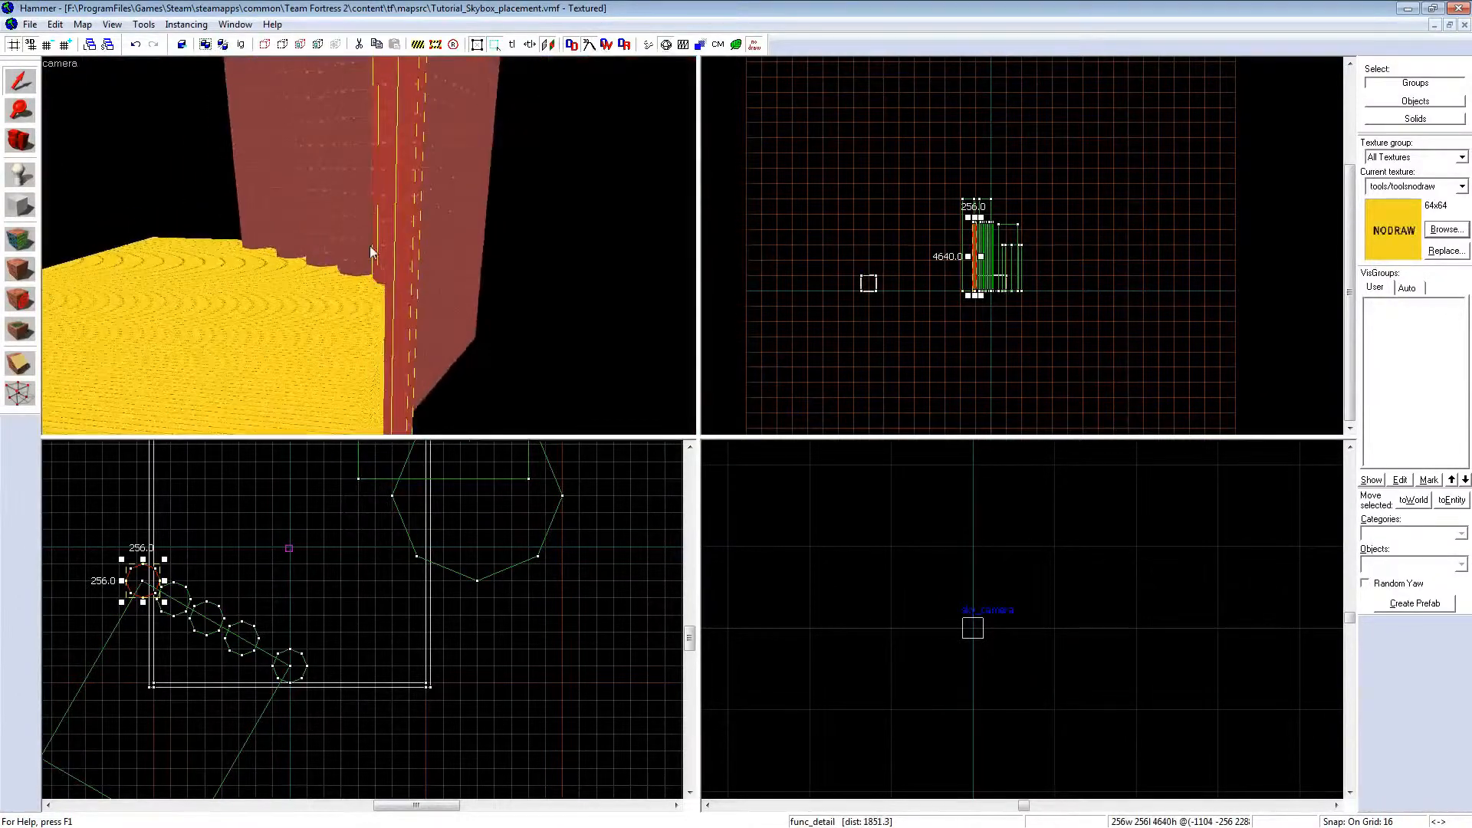
Step: Examine the room and the tall buildings around it in the 3D and side views, leaving nothing selected
{"action": "left_click", "coordinate": [345, 236], "text": "ctrl"}
{"action": "left_click", "coordinate": [316, 232], "text": "ctrl"}
{"action": "left_click", "coordinate": [535, 305]}
{"action": "left_click", "coordinate": [358, 279]}
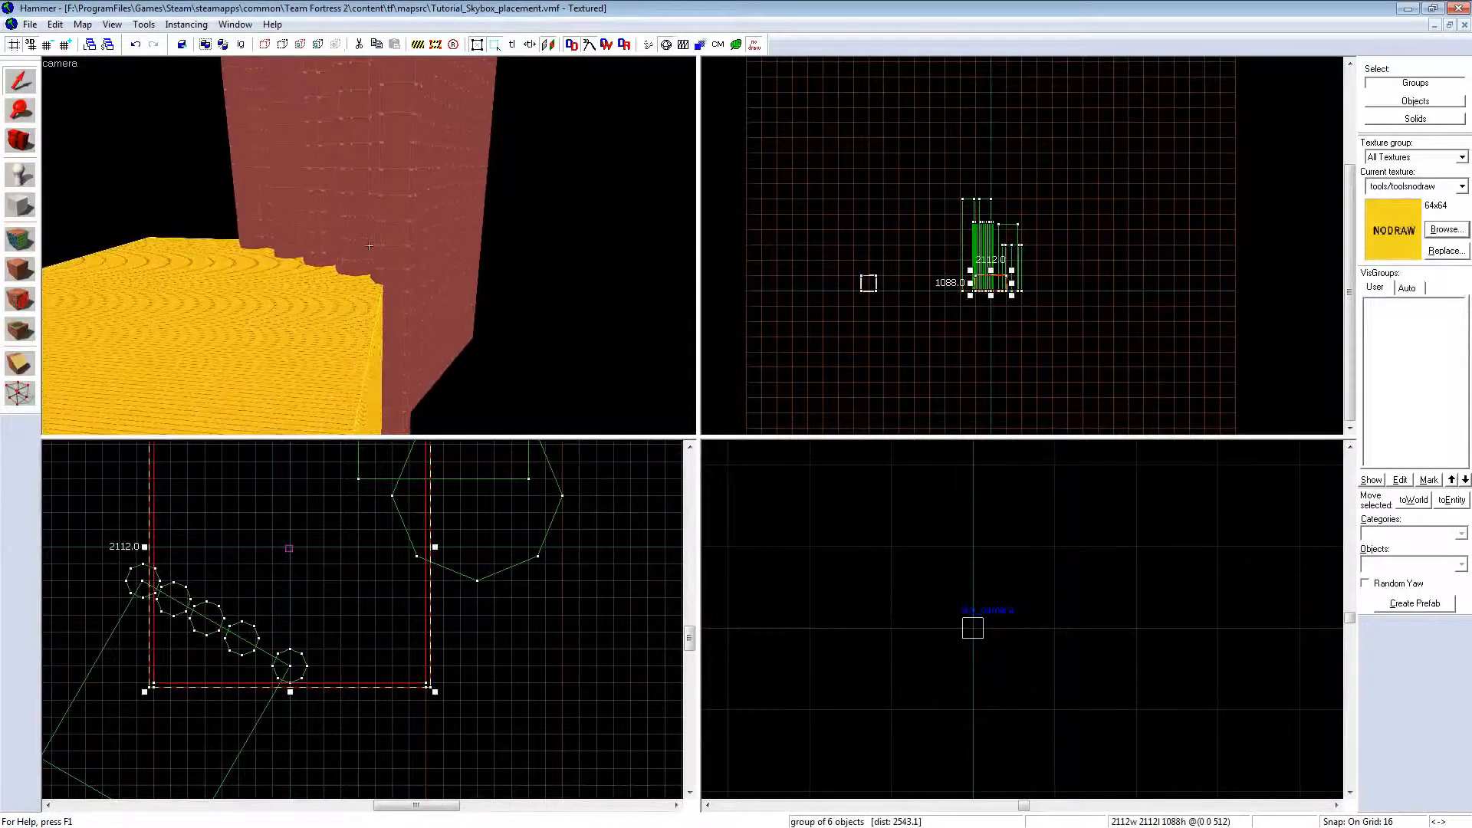
{"action": "key", "text": "z"}
{"action": "key", "text": "d"}
{"action": "key", "text": "z"}
{"action": "scroll", "coordinate": [1056, 195], "scroll_direction": "up", "scroll_amount": 5}
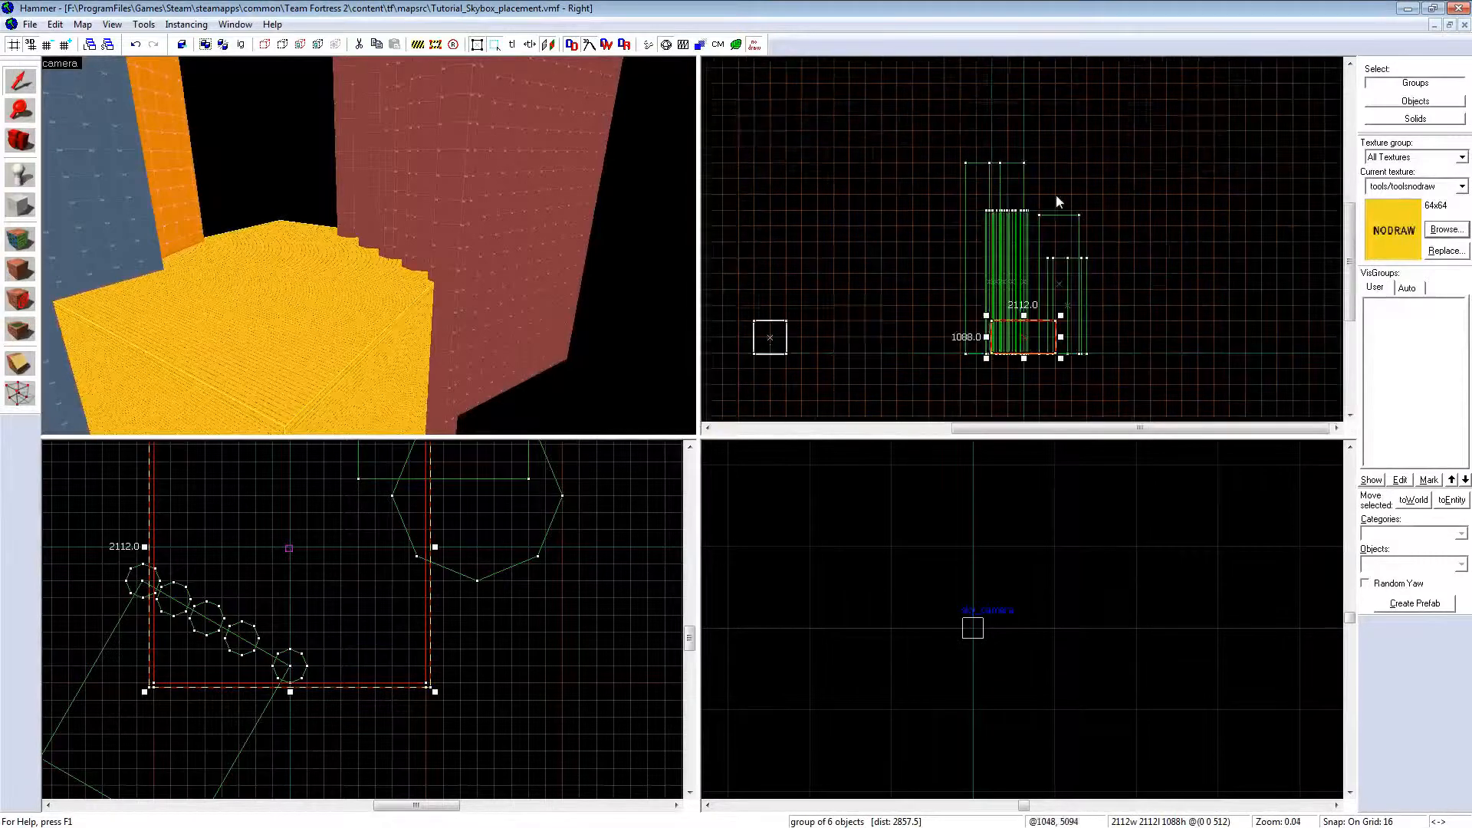
{"action": "left_click", "coordinate": [1056, 178]}
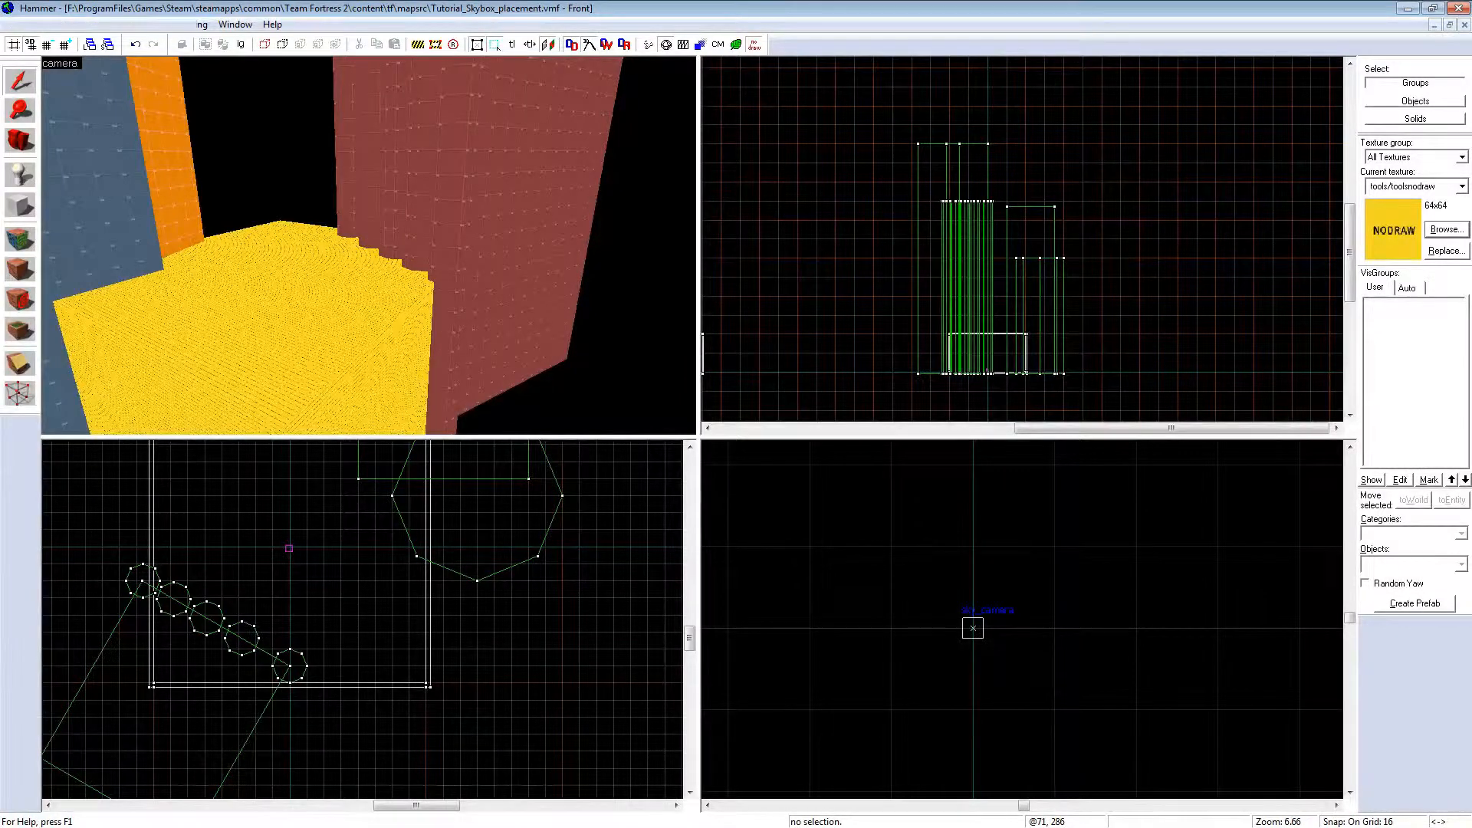
Step: Calculate 1 divided by 16 in Calculator, then move its window out of the way and return to Hammer
{"action": "left_click_drag", "start_coordinate": [1025, 239], "coordinate": [955, 184]}
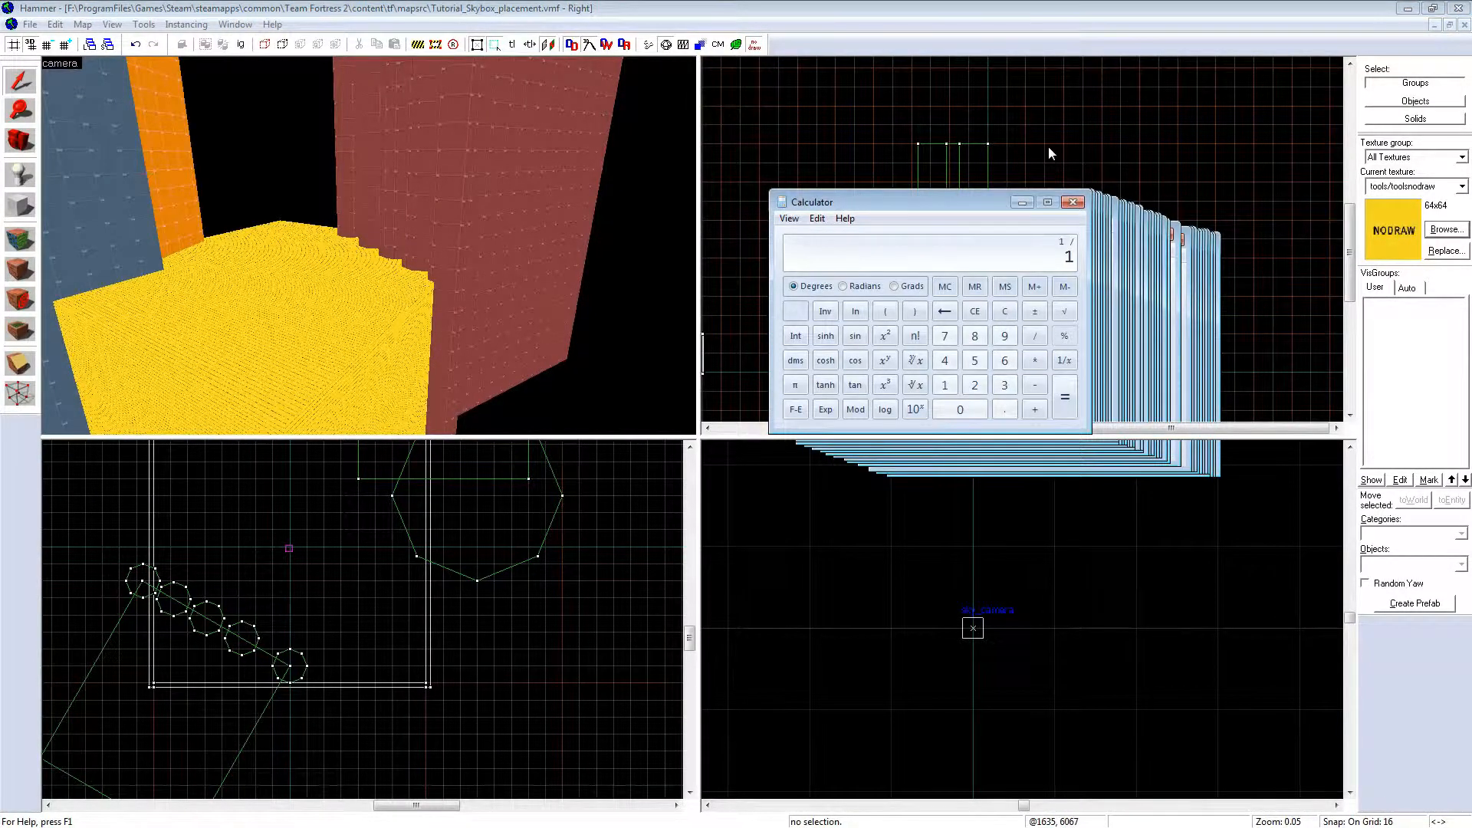
{"action": "type", "text": "16"}
{"action": "key", "text": "Return"}
{"action": "left_click_drag", "start_coordinate": [963, 202], "coordinate": [1468, 206]}
{"action": "left_click", "coordinate": [933, 194]}
Step: Increase the grid snap to 512 and bring the tall buildings and the skybox into the side view
{"action": "scroll", "coordinate": [935, 192], "scroll_direction": "down", "scroll_amount": 3}
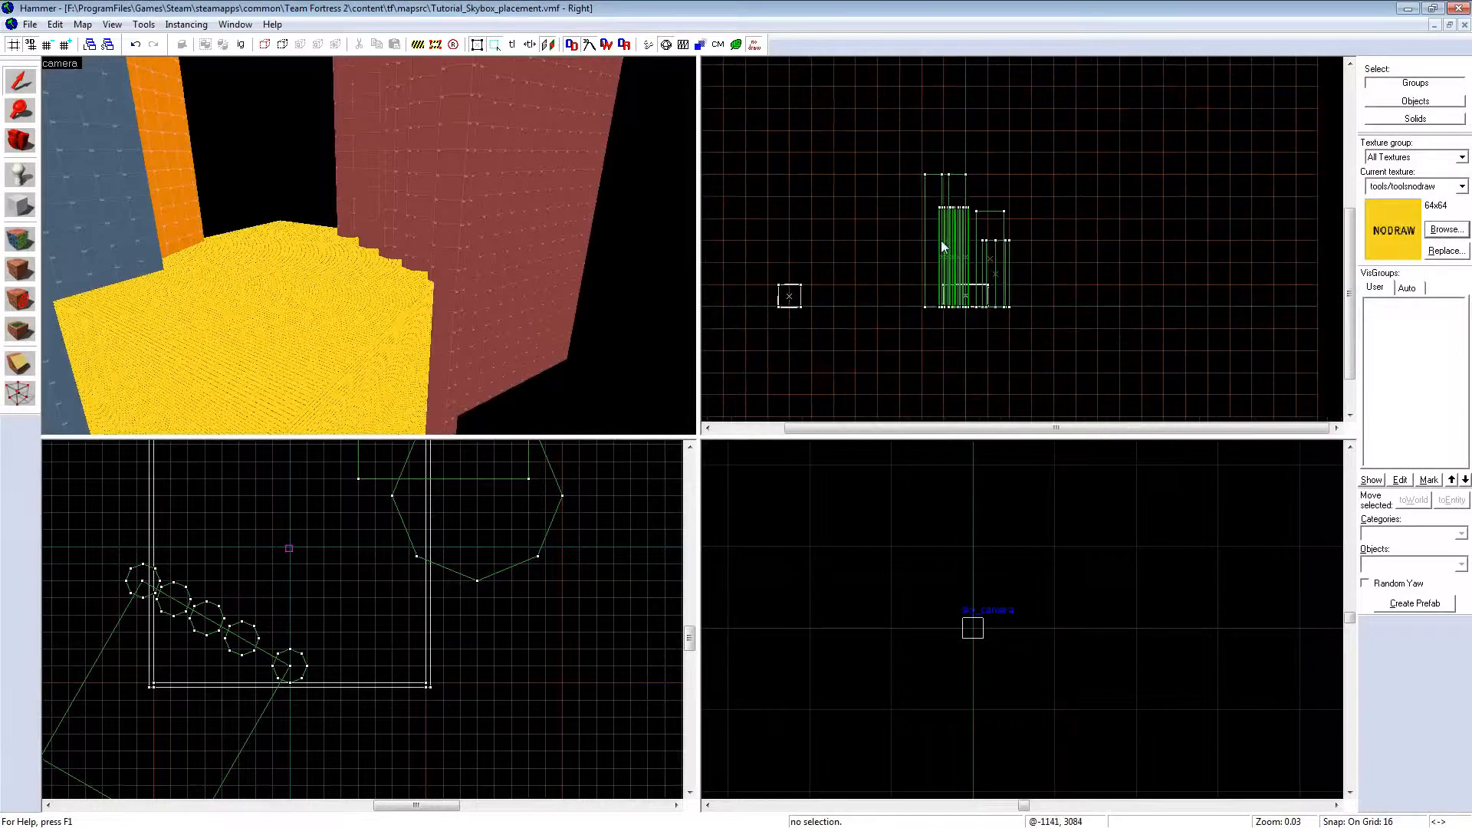
{"action": "scroll", "coordinate": [932, 201], "scroll_direction": "up", "scroll_amount": 5}
{"action": "key", "text": "]"}
{"action": "key", "text": "]"}
{"action": "key", "text": "]"}
{"action": "key", "text": "]"}
{"action": "key", "text": "]"}
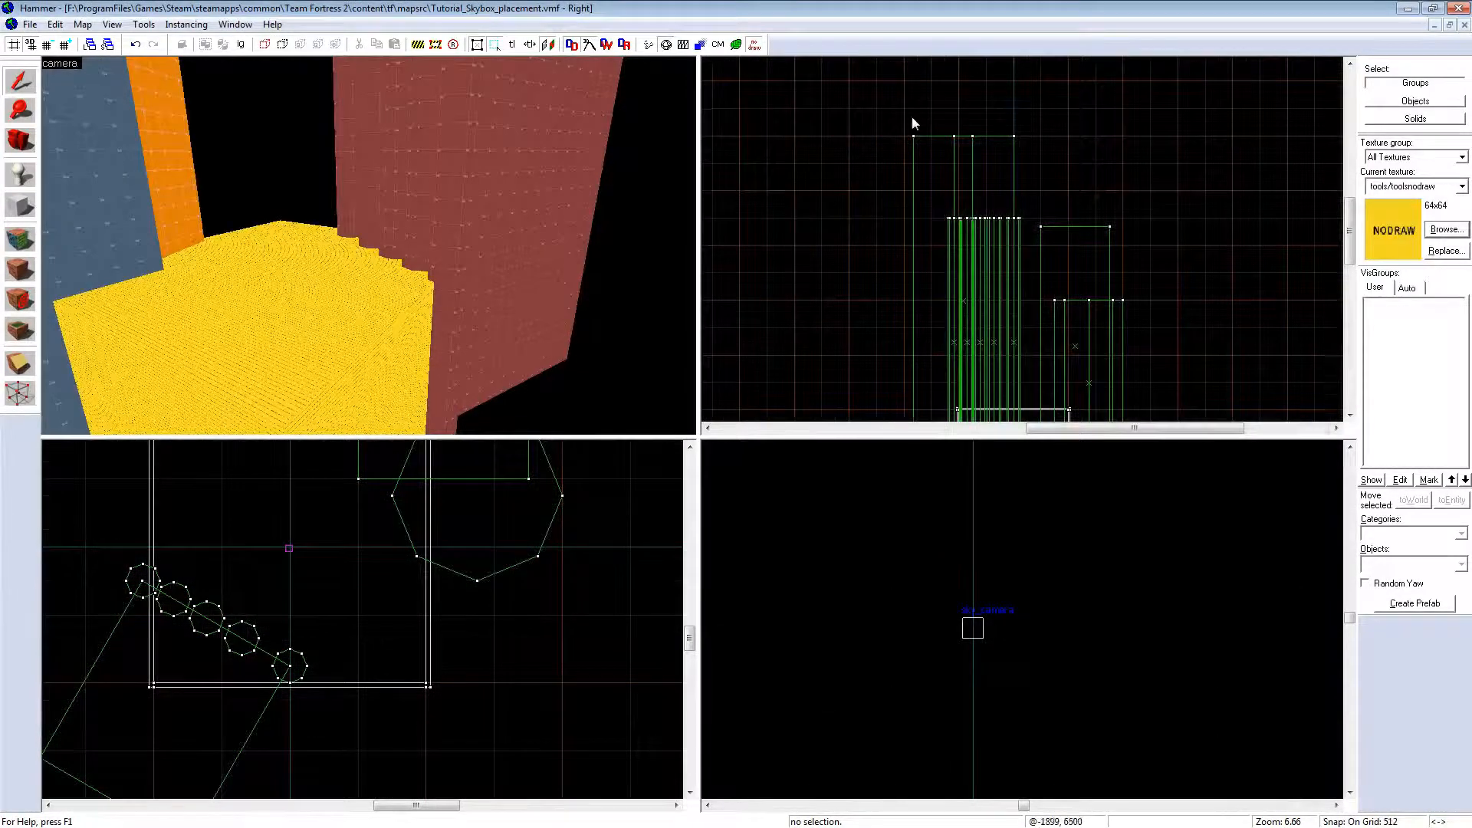
{"action": "scroll", "coordinate": [911, 115], "scroll_direction": "down", "scroll_amount": 3}
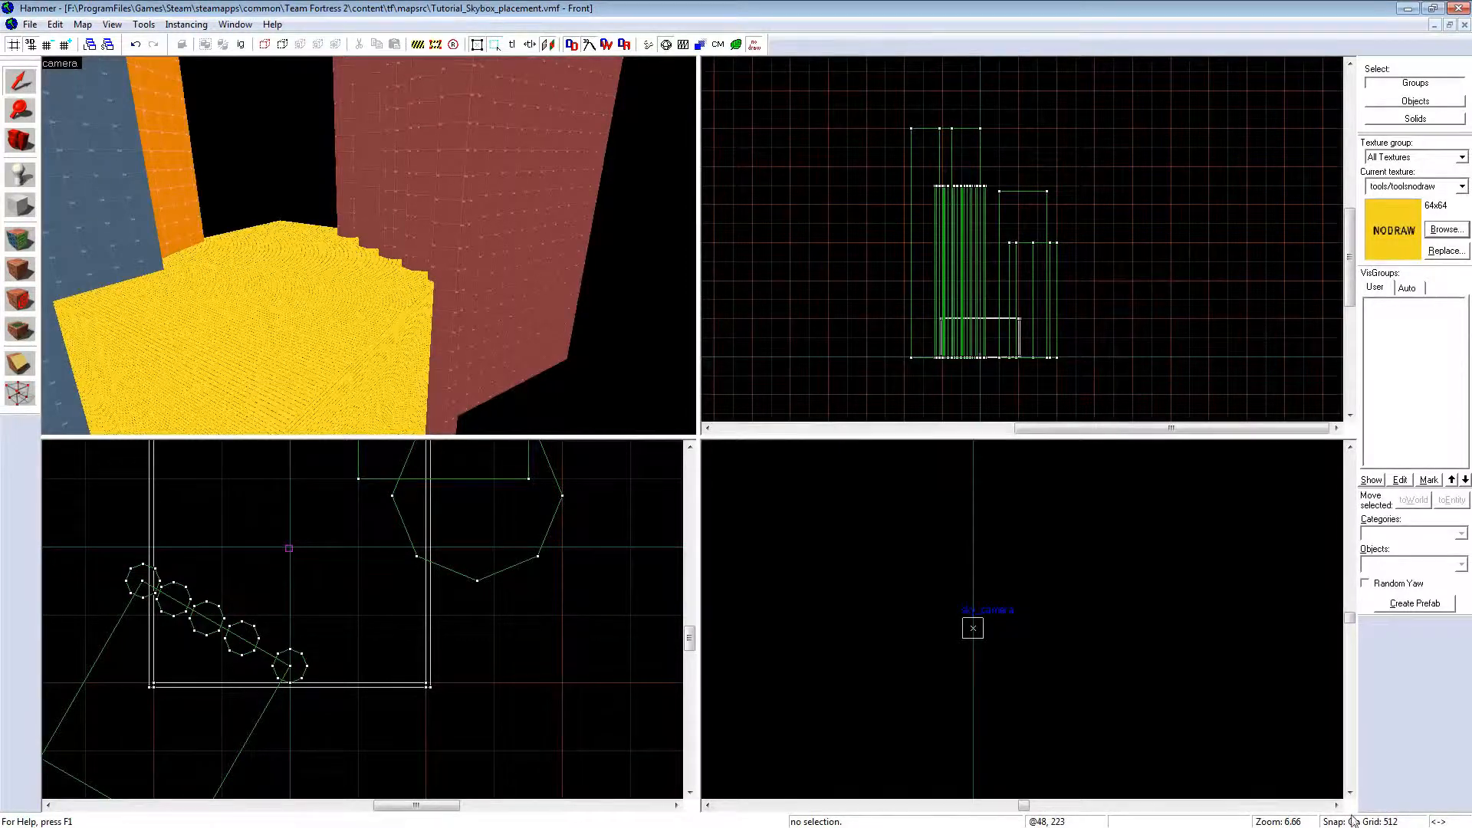
{"action": "scroll", "coordinate": [876, 227], "scroll_direction": "down", "scroll_amount": 2}
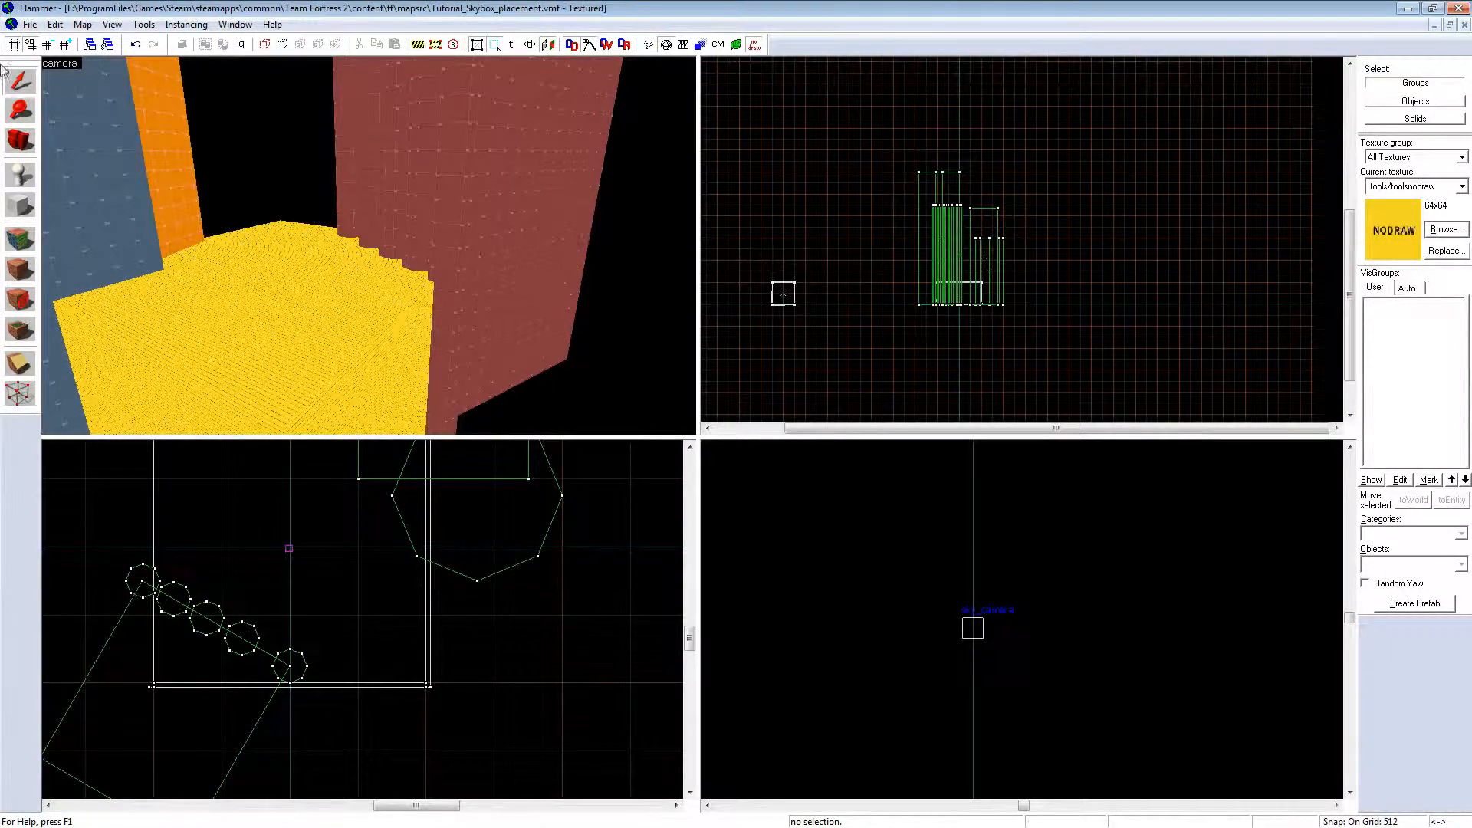
Step: With the tools/toolsskip texture, draw a block outline 2048 wide and 6144 tall around the tallest building in the side view
{"action": "left_click", "coordinate": [1446, 230]}
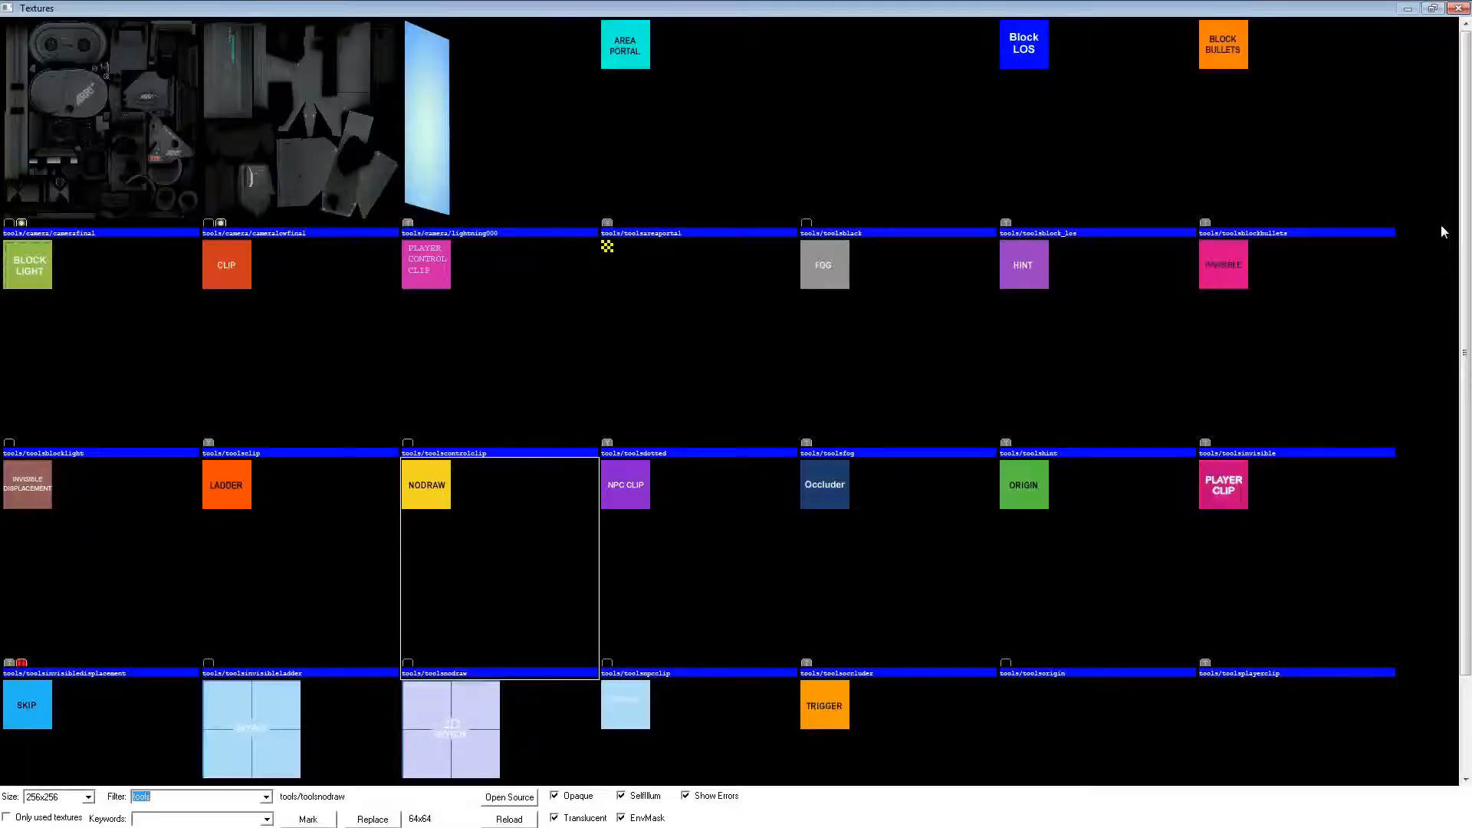
{"action": "double_click", "coordinate": [156, 737]}
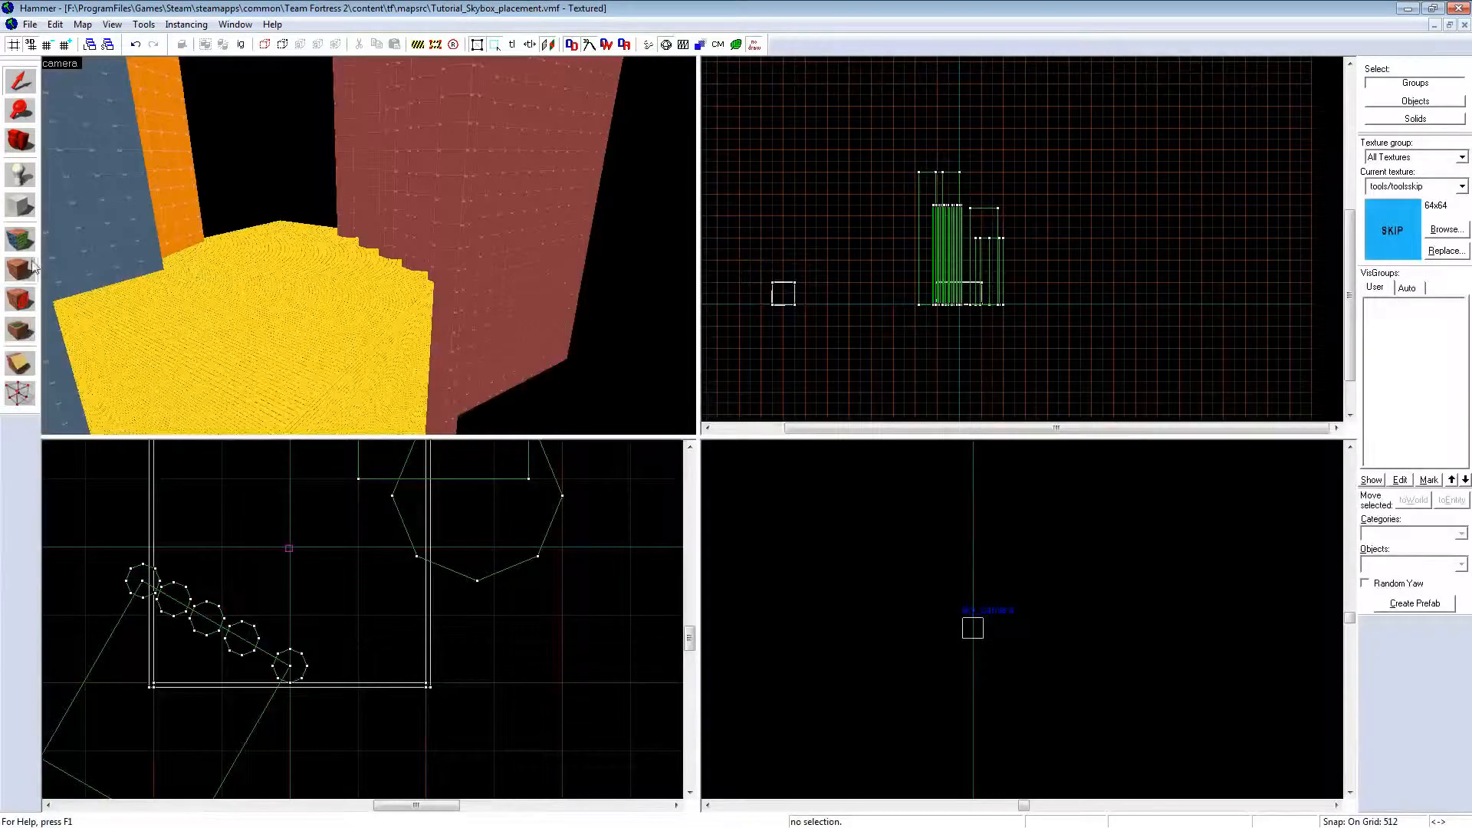
{"action": "left_click", "coordinate": [20, 206]}
{"action": "scroll", "coordinate": [921, 173], "scroll_direction": "up", "scroll_amount": 5}
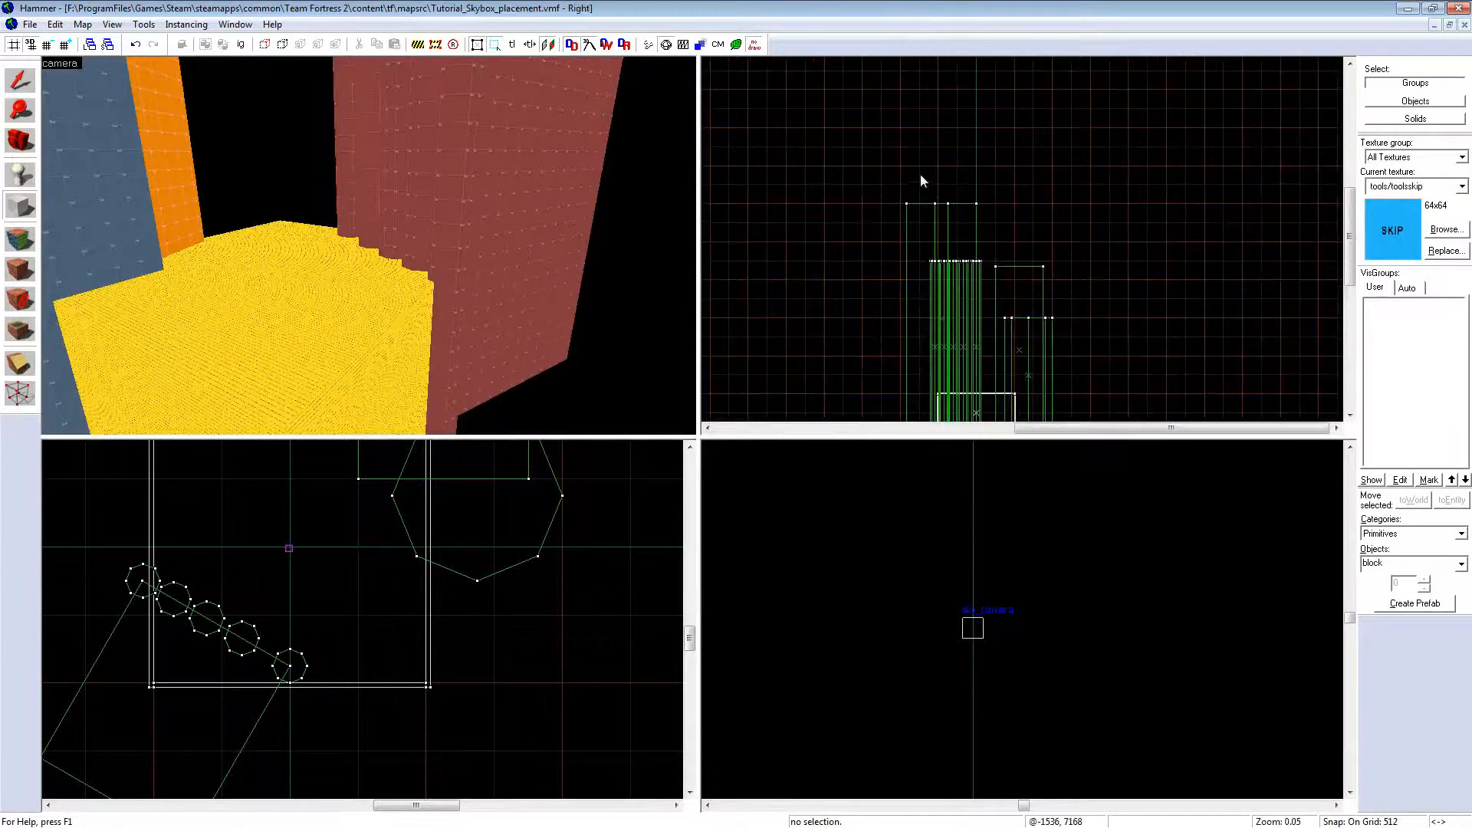
{"action": "scroll", "coordinate": [872, 97], "scroll_direction": "down", "scroll_amount": 1}
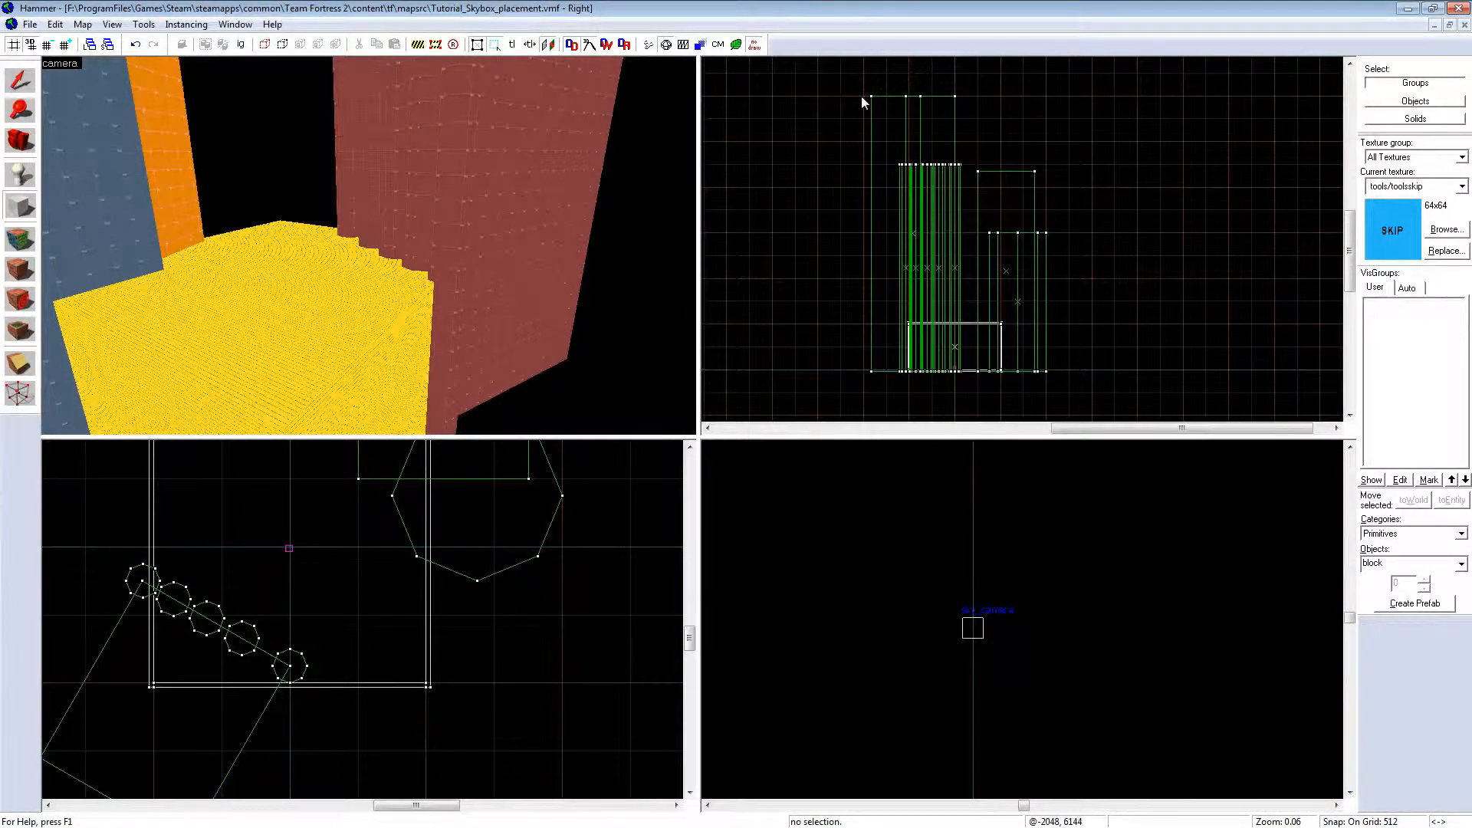
{"action": "left_click_drag", "start_coordinate": [862, 95], "coordinate": [963, 384]}
{"action": "scroll", "coordinate": [564, 723], "scroll_direction": "down", "scroll_amount": 3}
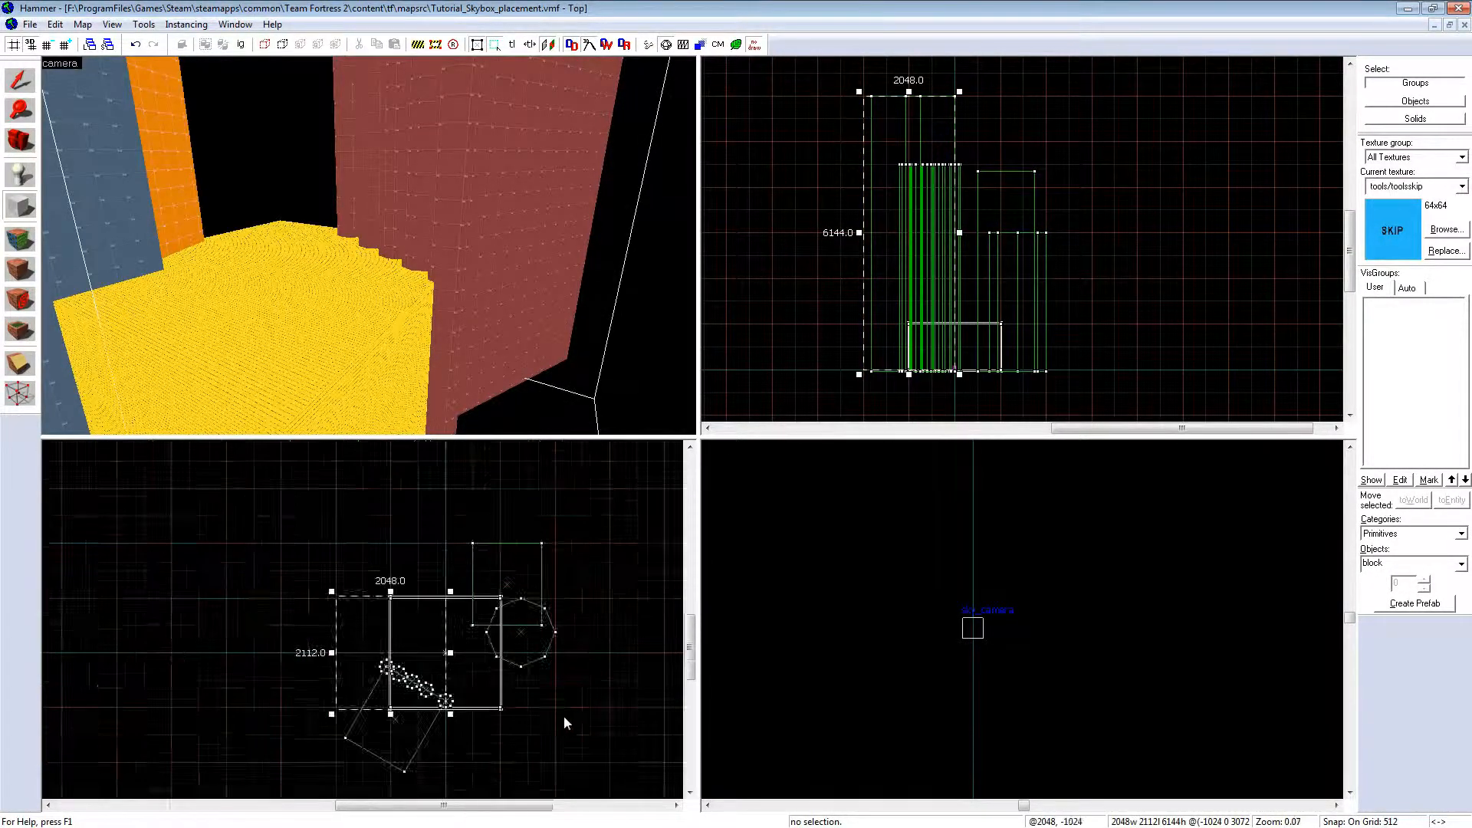
Step: Extend the skip block outline to 2560 long around the rotated tallest building in the top view and create the block
{"action": "scroll", "coordinate": [483, 649], "scroll_direction": "down", "scroll_amount": 4}
{"action": "scroll", "coordinate": [431, 612], "scroll_direction": "up", "scroll_amount": 4}
{"action": "scroll", "coordinate": [439, 595], "scroll_direction": "down", "scroll_amount": 4}
{"action": "scroll", "coordinate": [445, 688], "scroll_direction": "up", "scroll_amount": 4}
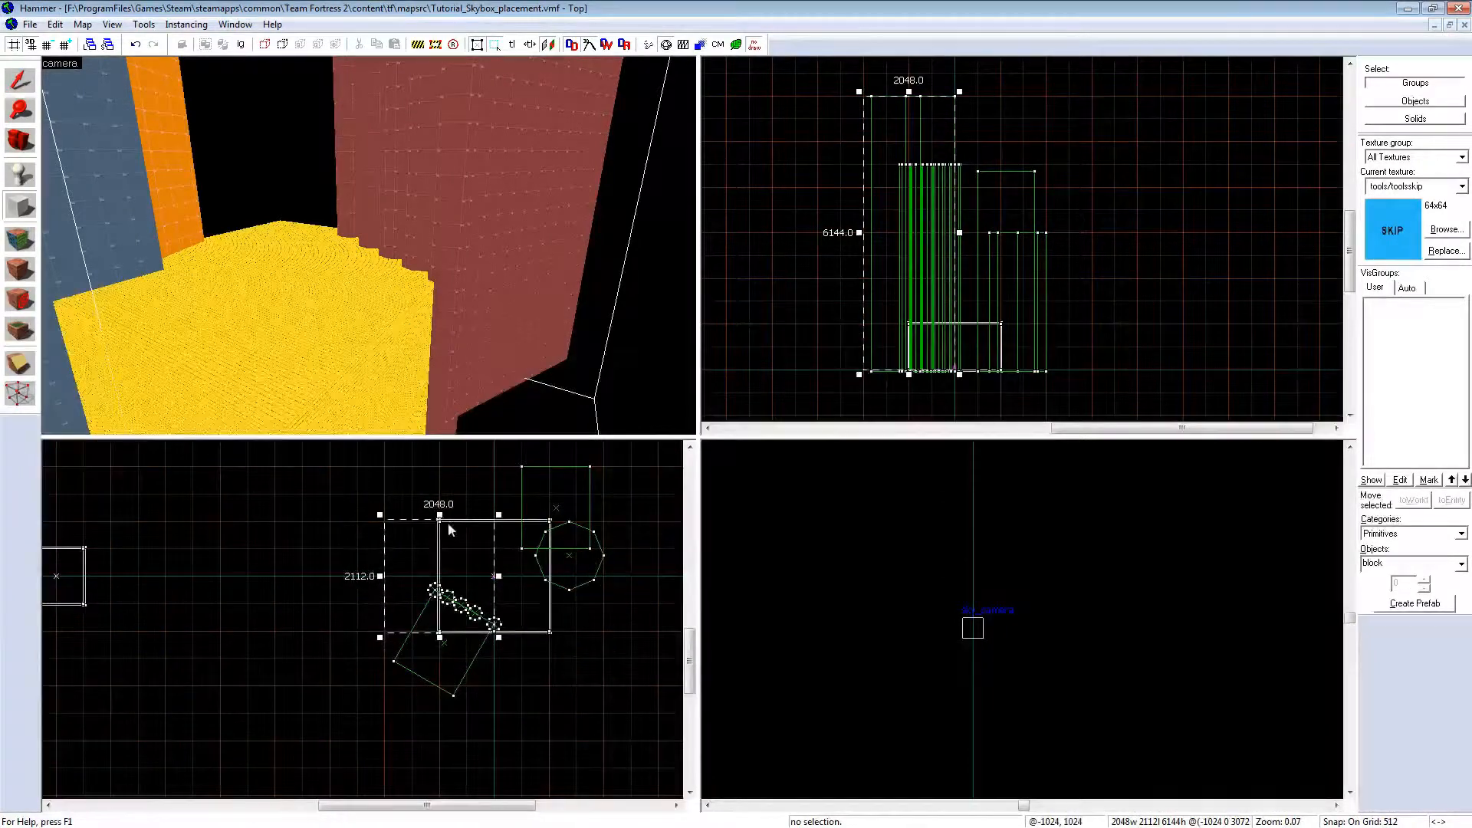
{"action": "left_click_drag", "start_coordinate": [449, 524], "coordinate": [449, 571]}
{"action": "scroll", "coordinate": [462, 672], "scroll_direction": "up", "scroll_amount": 5}
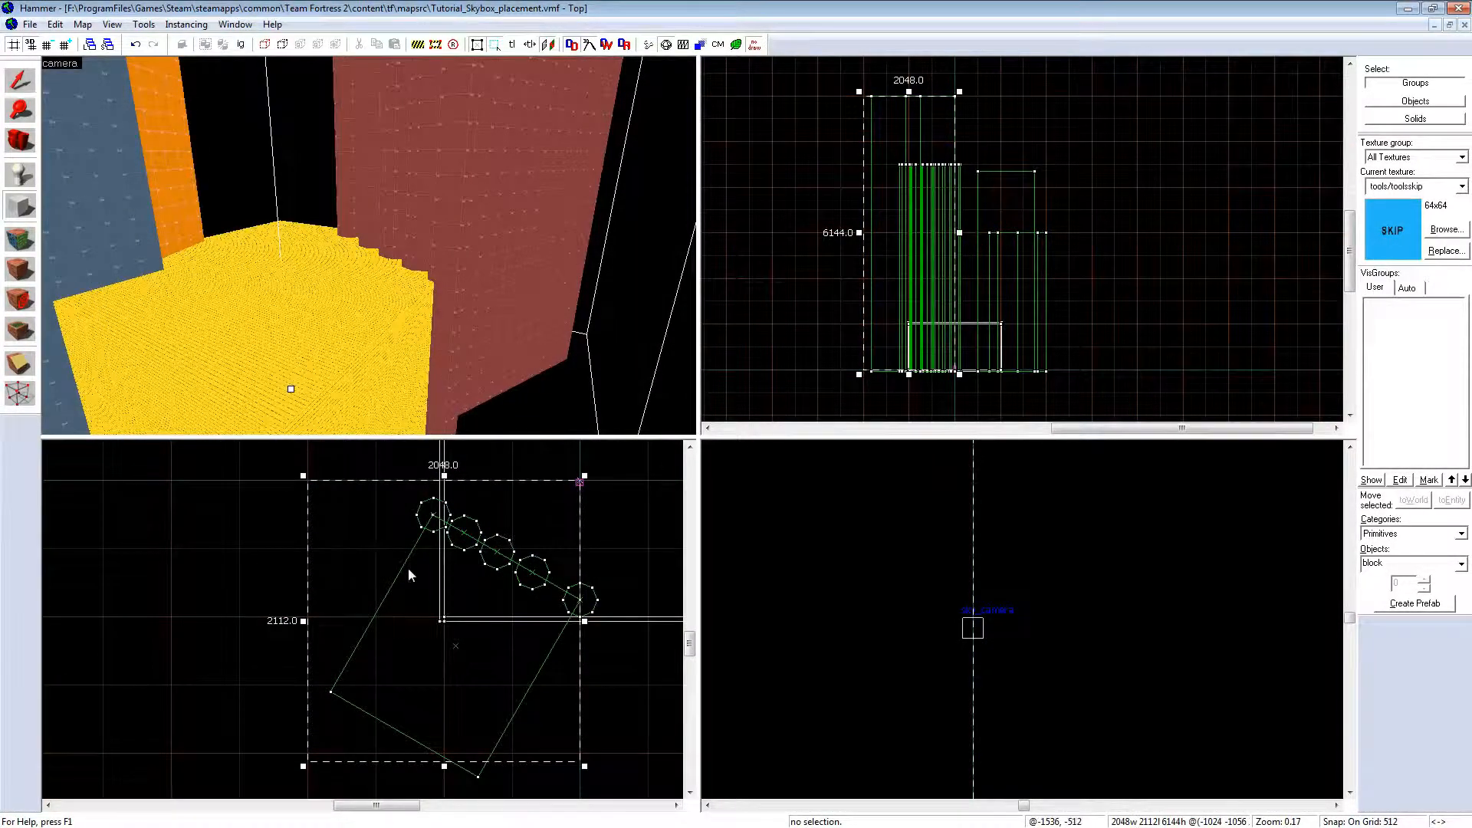
{"action": "scroll", "coordinate": [410, 571], "scroll_direction": "down", "scroll_amount": 2}
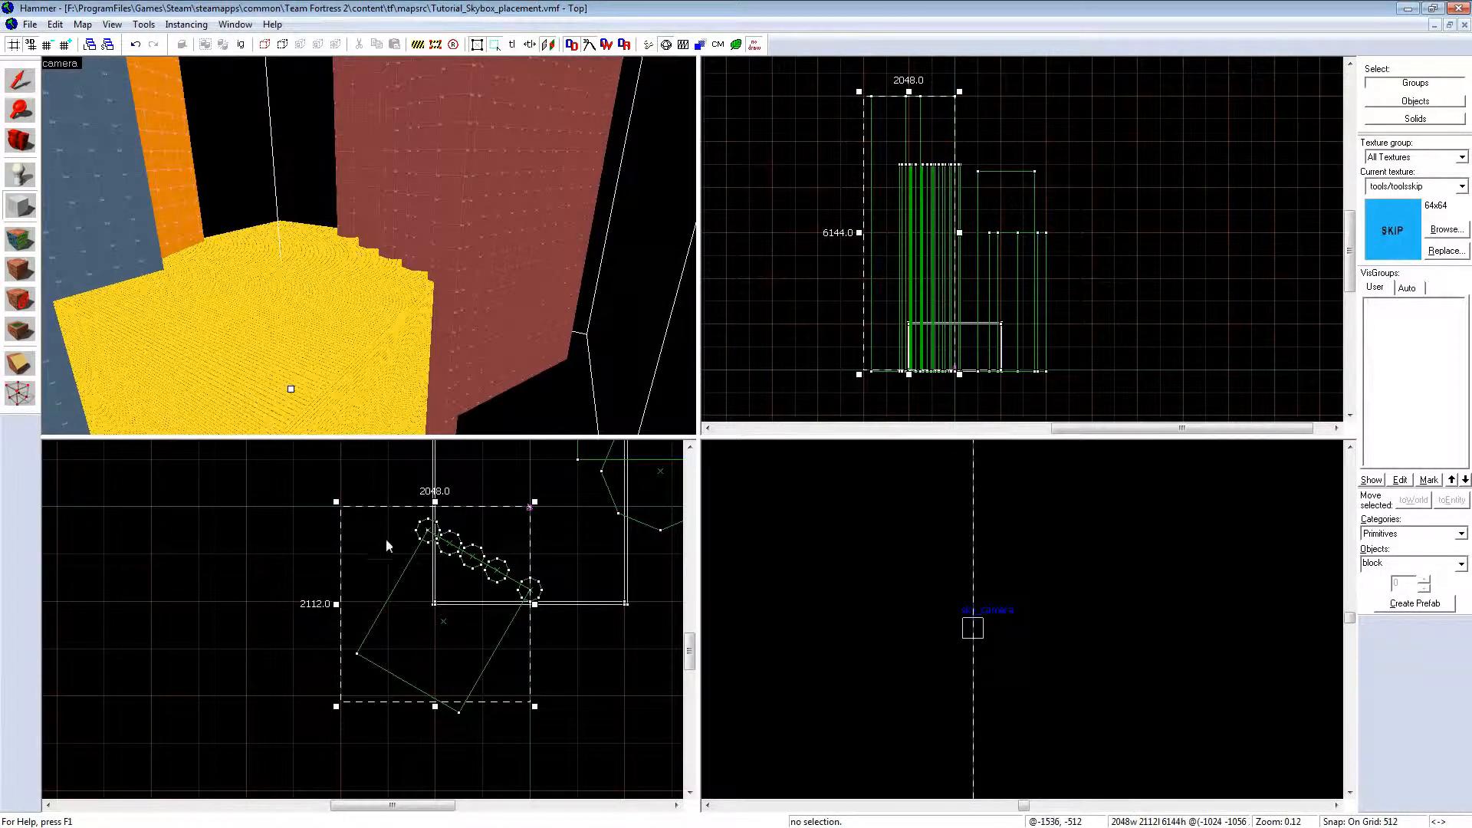
{"action": "scroll", "coordinate": [419, 527], "scroll_direction": "up", "scroll_amount": 1}
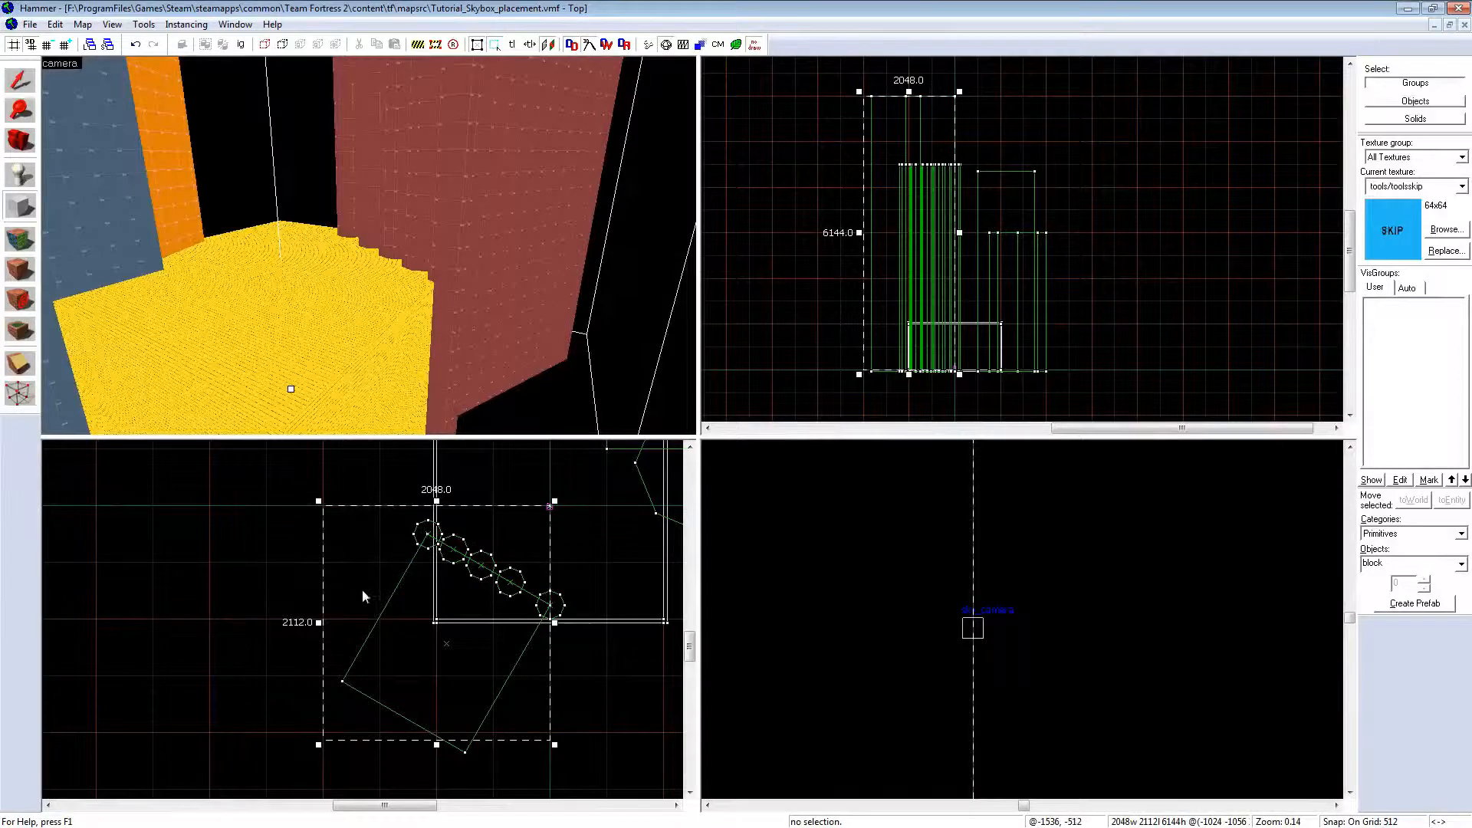
{"action": "scroll", "coordinate": [440, 606], "scroll_direction": "down", "scroll_amount": 3}
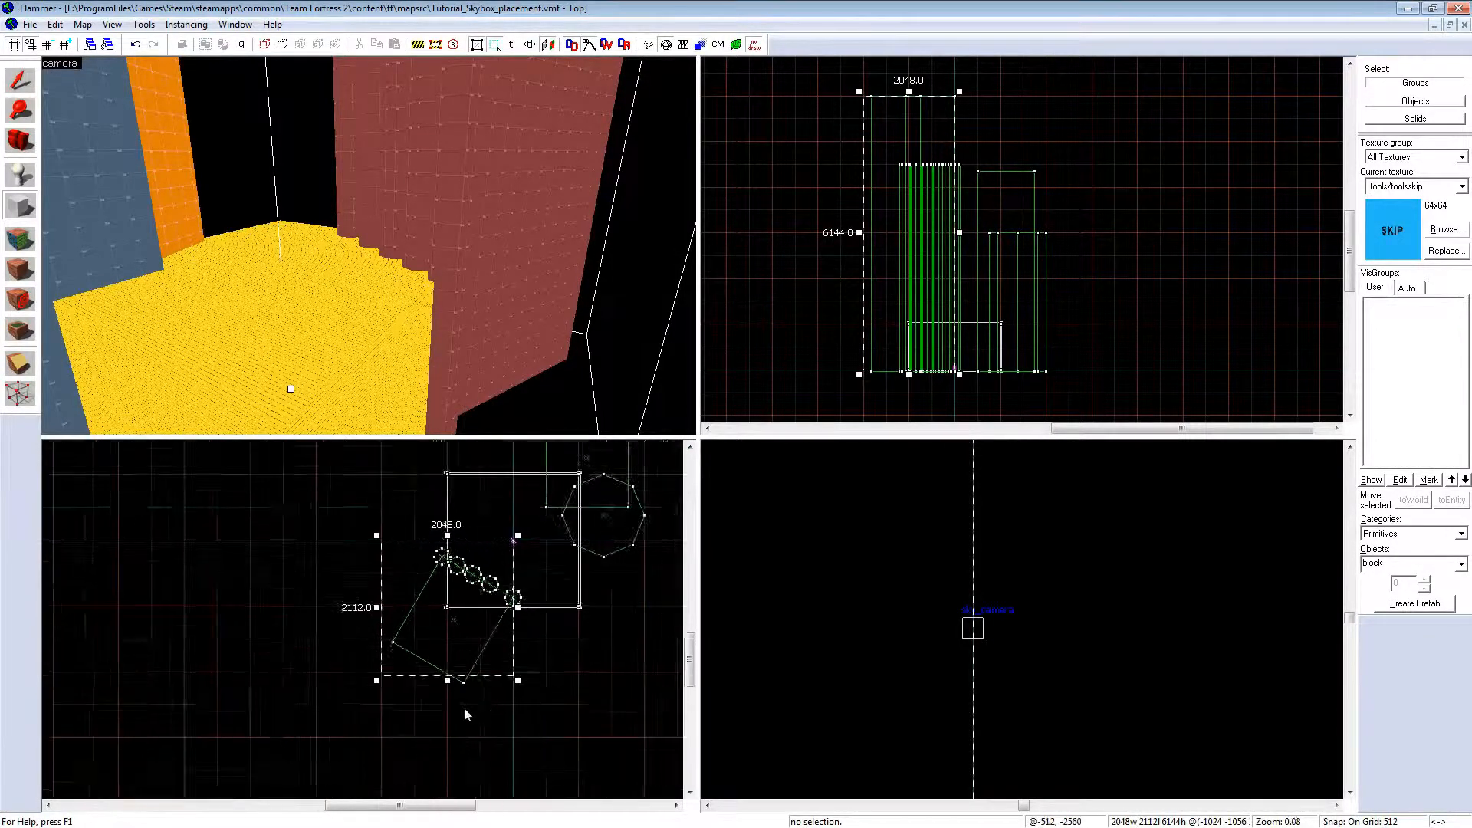
{"action": "scroll", "coordinate": [464, 705], "scroll_direction": "up", "scroll_amount": 3}
{"action": "scroll", "coordinate": [476, 663], "scroll_direction": "up", "scroll_amount": 3}
{"action": "scroll", "coordinate": [477, 670], "scroll_direction": "up", "scroll_amount": 1}
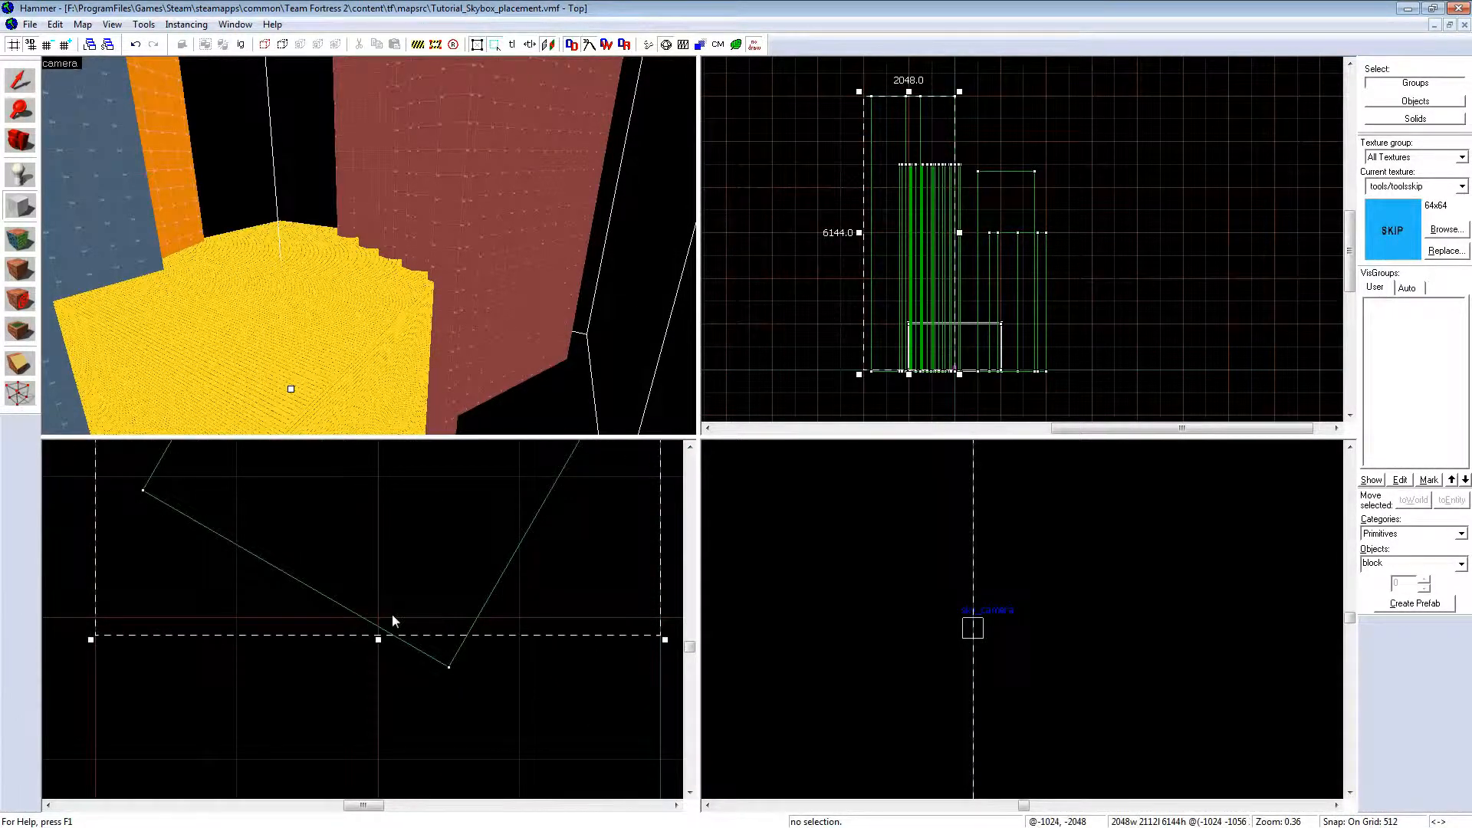
{"action": "scroll", "coordinate": [368, 664], "scroll_direction": "down", "scroll_amount": 2}
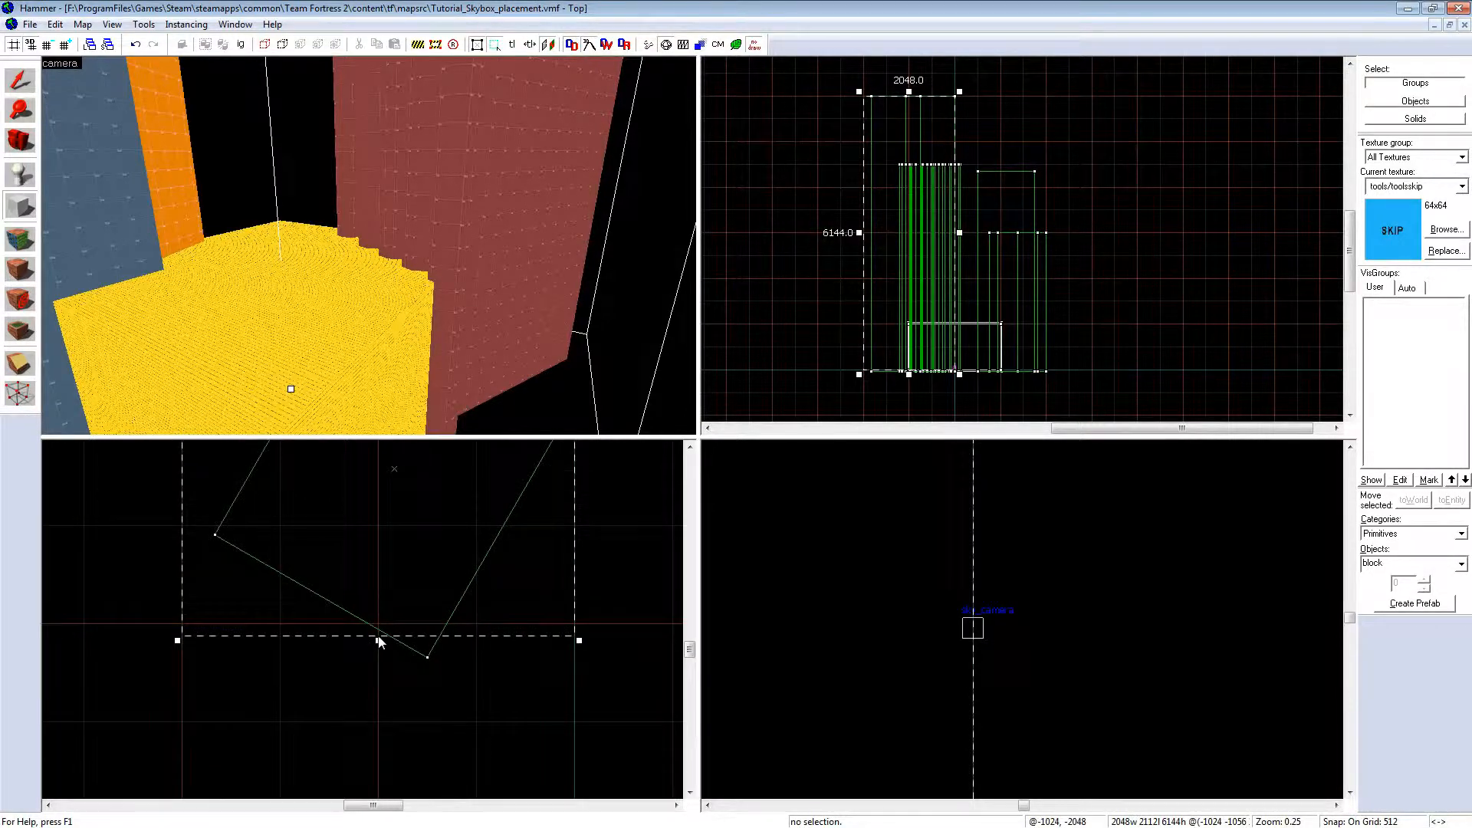
{"action": "scroll", "coordinate": [395, 726], "scroll_direction": "down", "scroll_amount": 2}
{"action": "key", "text": "Return"}
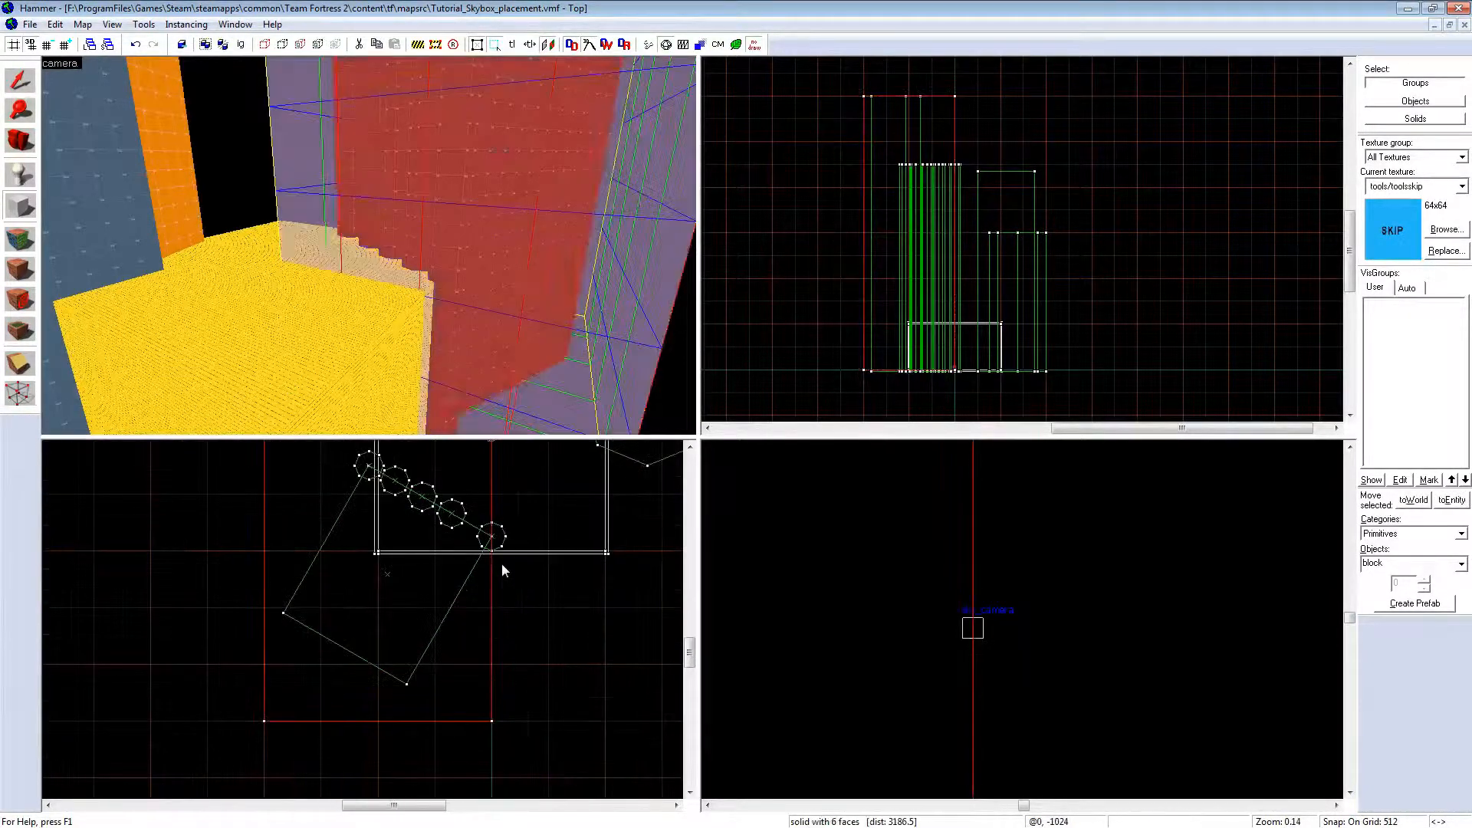
Step: Look over the skip block surrounding the red building in the 3D view and delete it
{"action": "key", "text": "z"}
{"action": "key", "text": "s"}
{"action": "key", "text": "shift+s"}
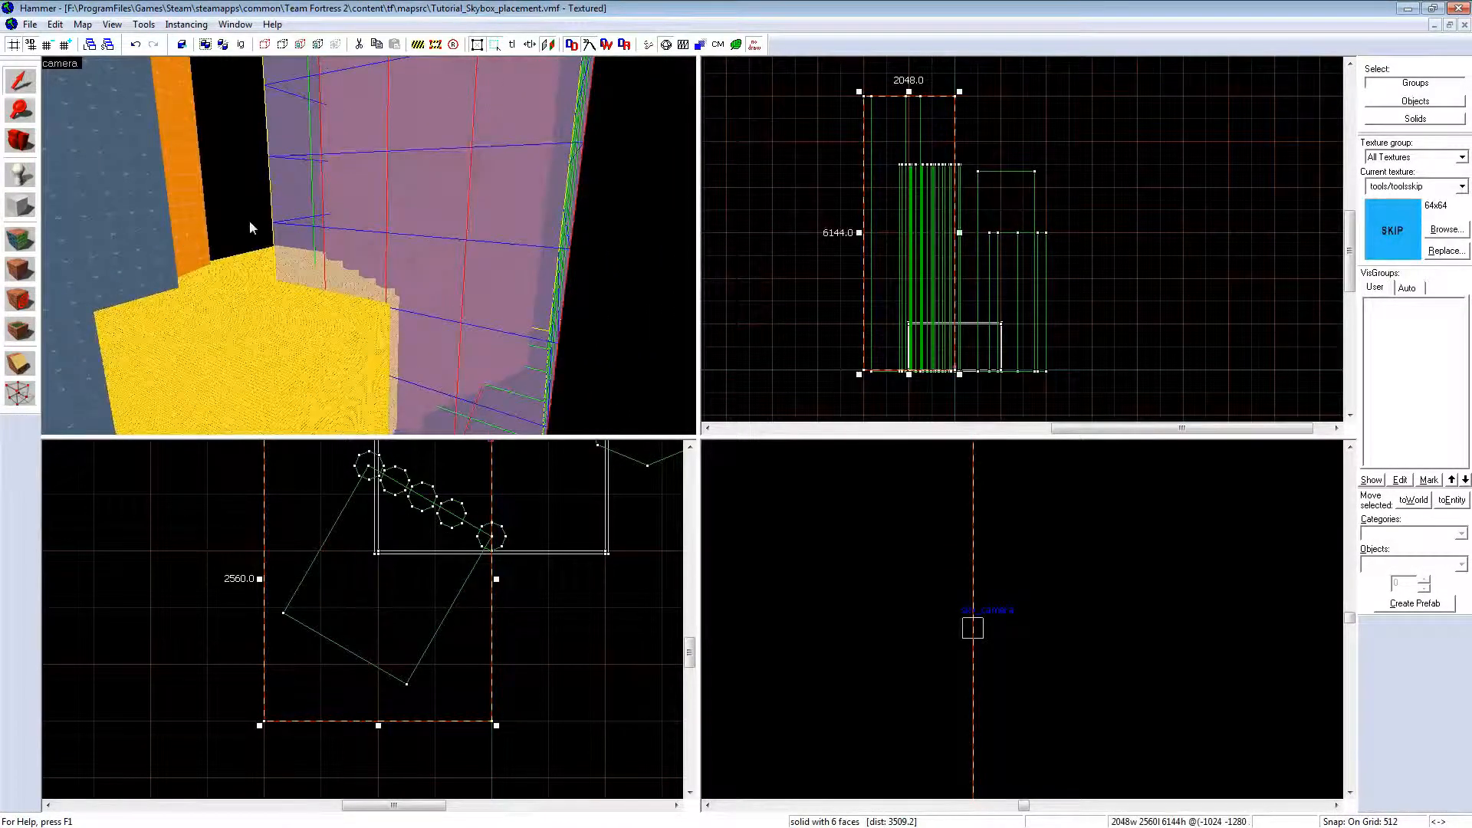
{"action": "key", "text": "z"}
{"action": "key", "text": "w"}
{"action": "key", "text": "z"}
{"action": "key", "text": "Delete"}
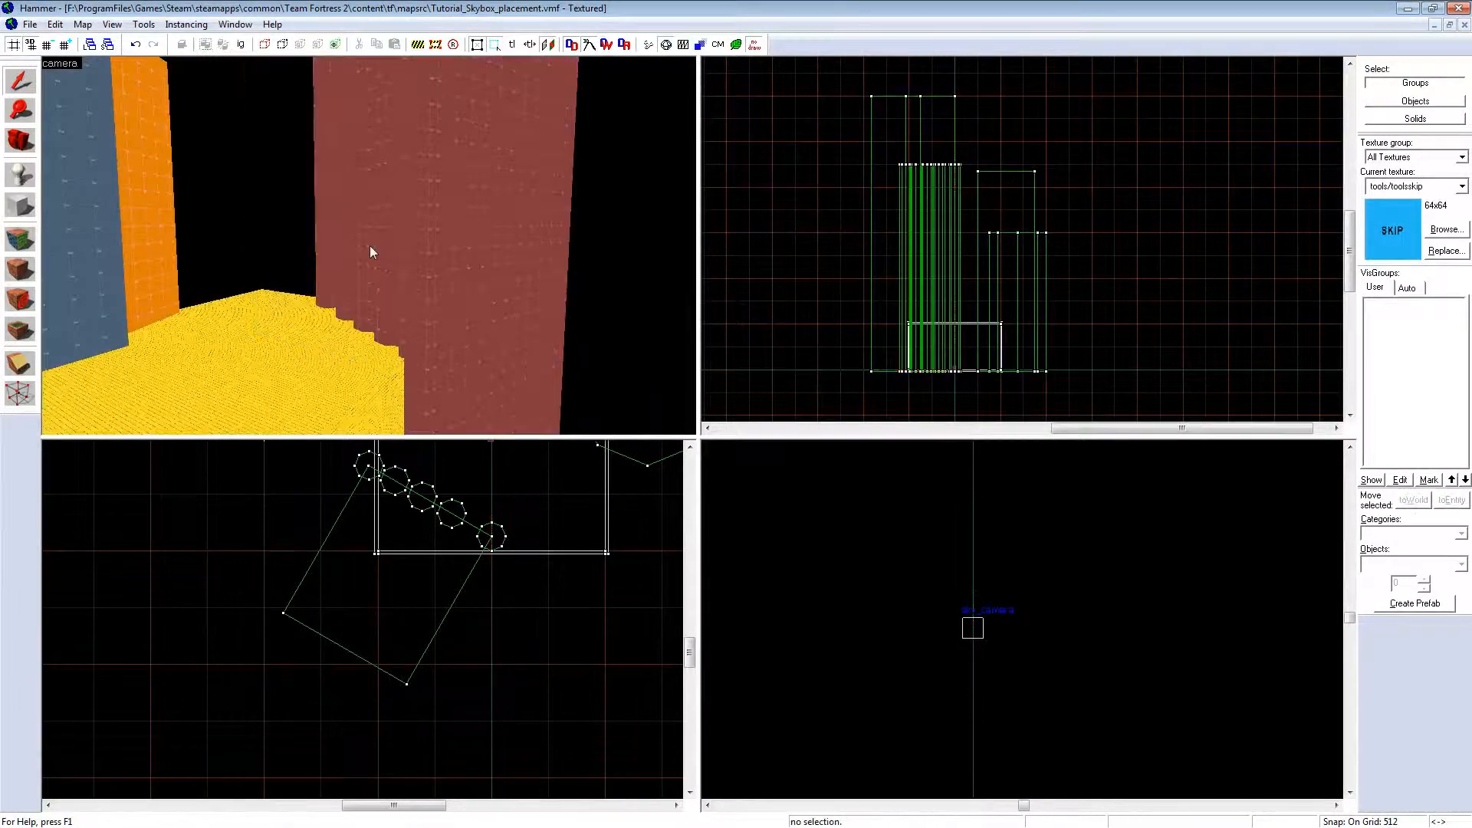
Step: Select the tallest red building together with all five of its pillars in the 3D view
{"action": "left_click", "coordinate": [369, 247]}
{"action": "key", "text": "z"}
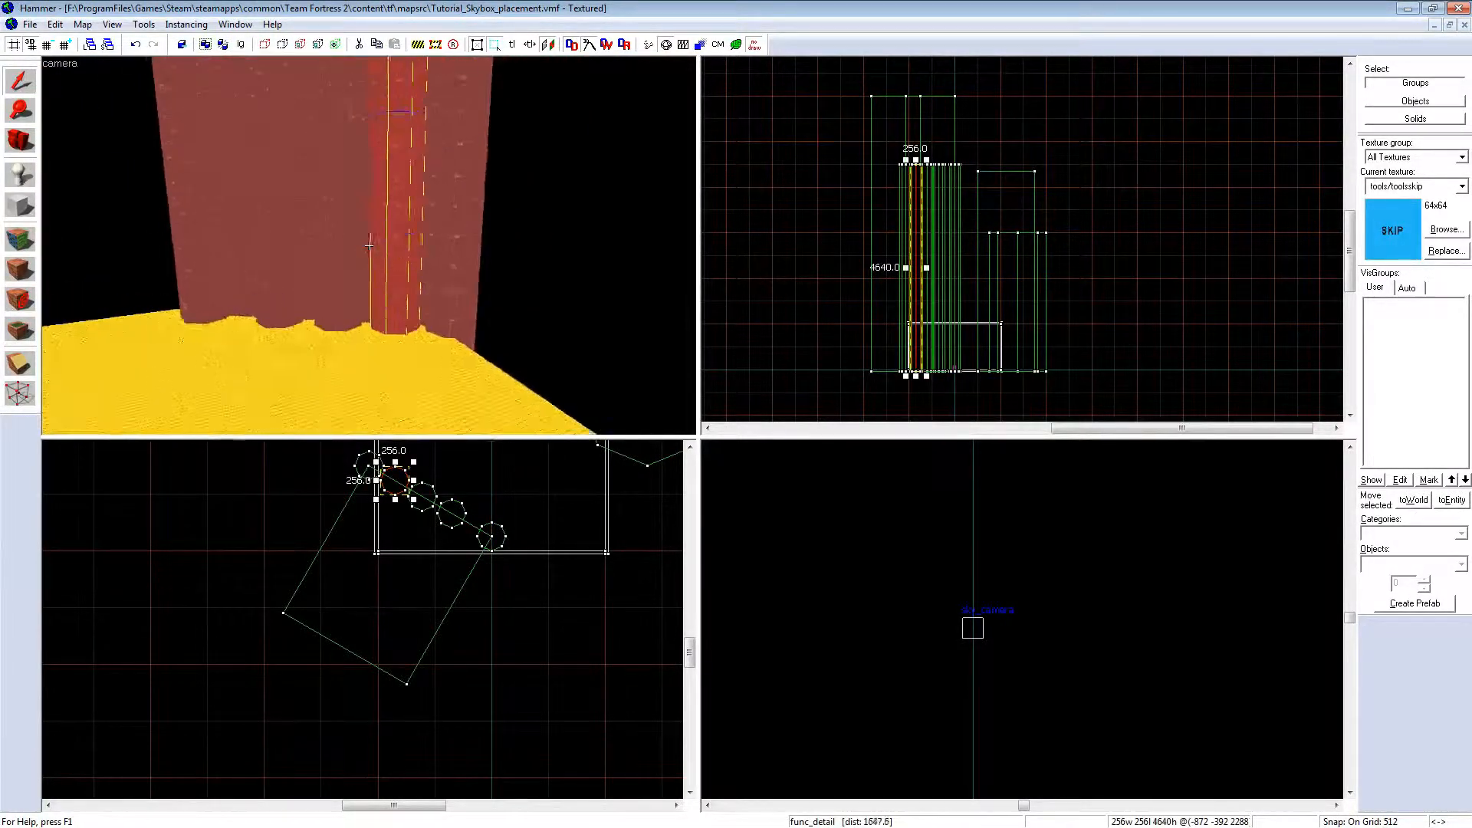
{"action": "key", "text": "z"}
{"action": "left_click", "coordinate": [380, 252], "text": "ctrl"}
{"action": "left_click", "coordinate": [299, 264], "text": "ctrl"}
{"action": "left_click", "coordinate": [237, 253], "text": "ctrl"}
{"action": "left_click", "coordinate": [479, 246], "text": "ctrl"}
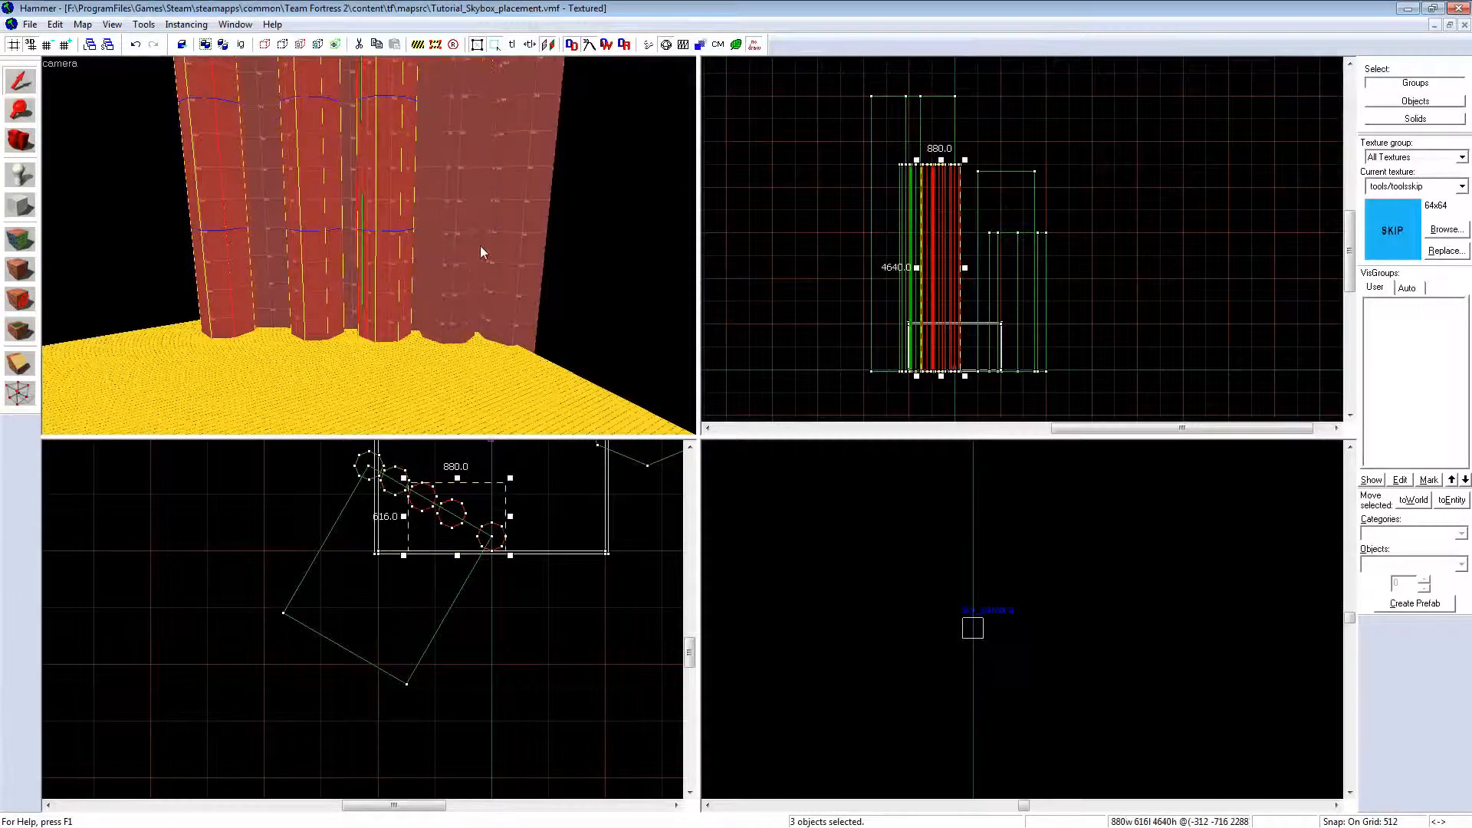
{"action": "left_click", "coordinate": [496, 250], "text": "ctrl"}
{"action": "left_click", "coordinate": [449, 244], "text": "ctrl"}
{"action": "key", "text": "z"}
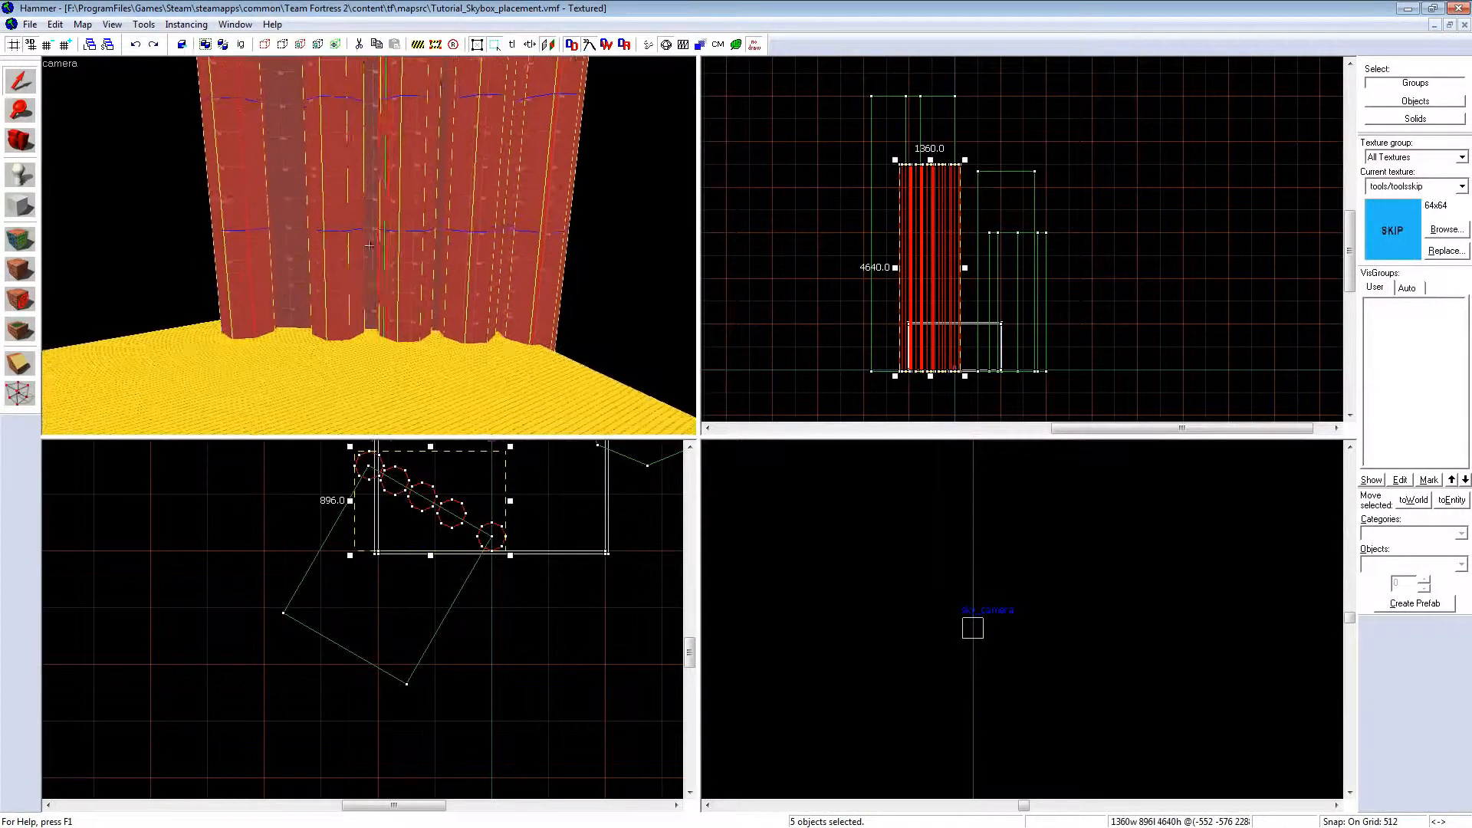
{"action": "key", "text": "z"}
{"action": "left_click", "coordinate": [369, 246], "text": "ctrl"}
{"action": "key", "text": "z"}
{"action": "key", "text": "w"}
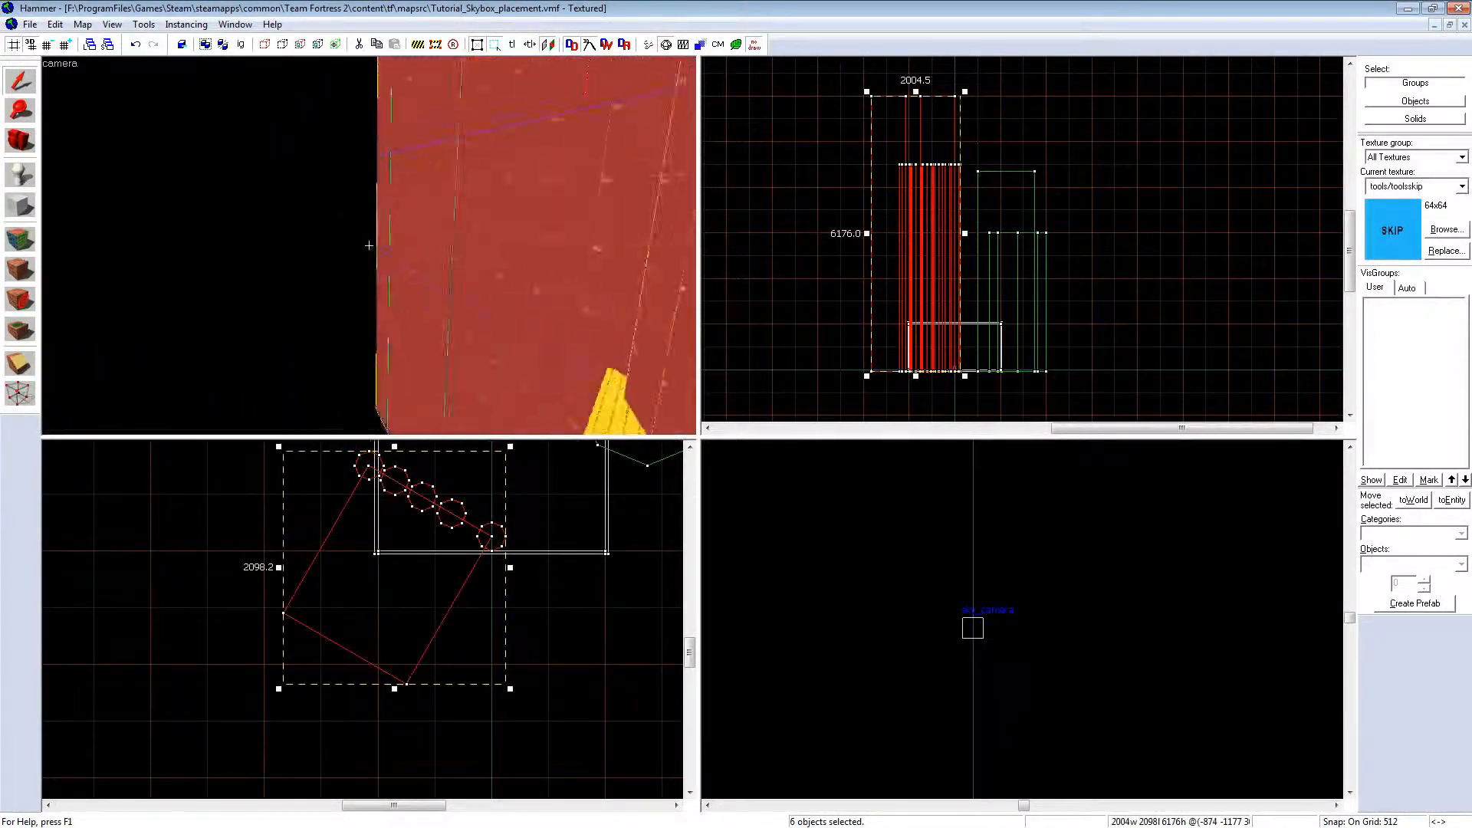
{"action": "key", "text": "s"}
Step: Clip the selected building and pillars horizontally at height 1024 along the room's ceiling, keeping both halves
{"action": "scroll", "coordinate": [344, 533], "scroll_direction": "up", "scroll_amount": 5}
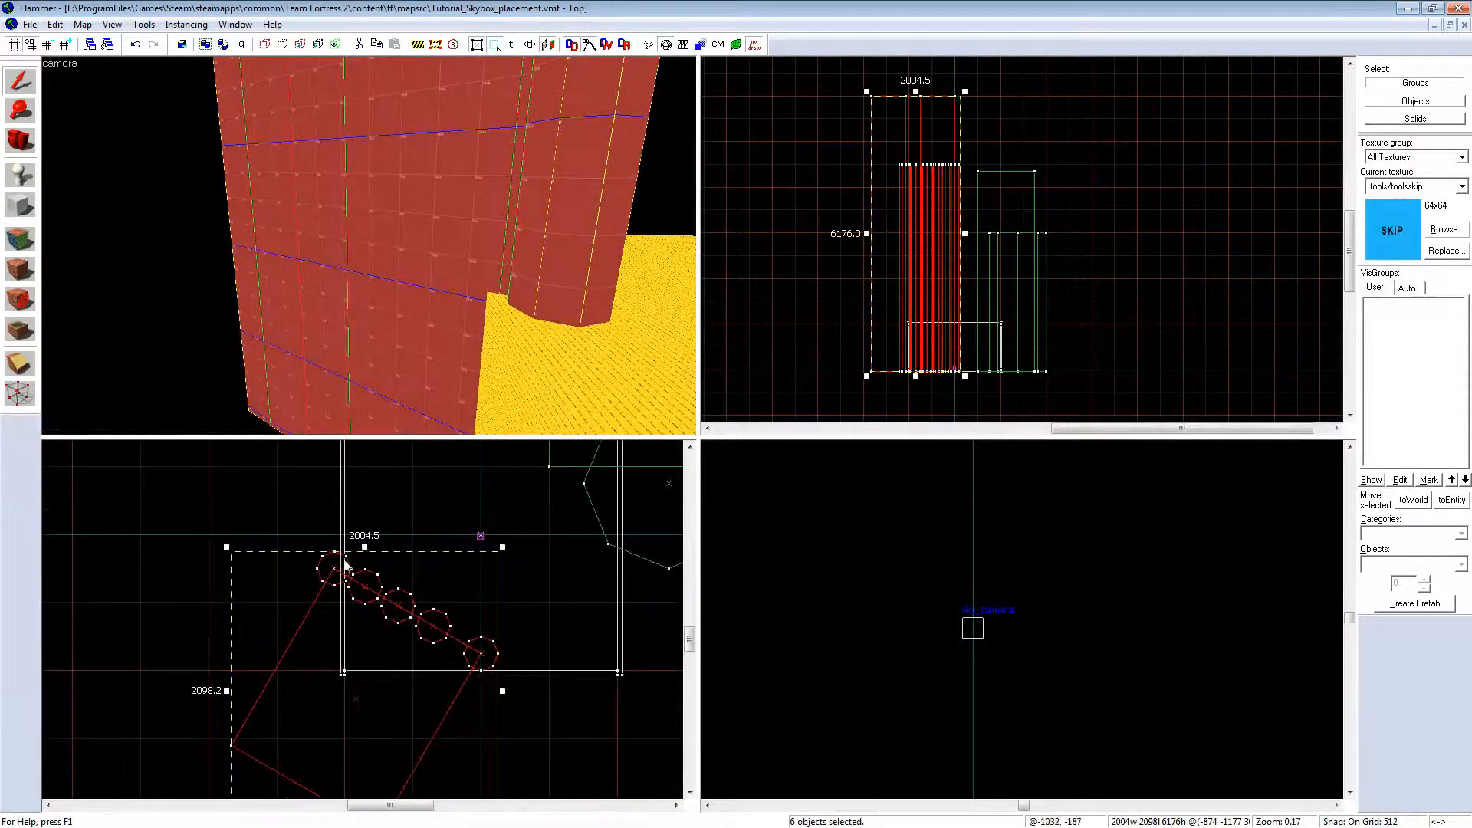
{"action": "scroll", "coordinate": [350, 623], "scroll_direction": "down", "scroll_amount": 2}
{"action": "scroll", "coordinate": [881, 286], "scroll_direction": "up", "scroll_amount": 8}
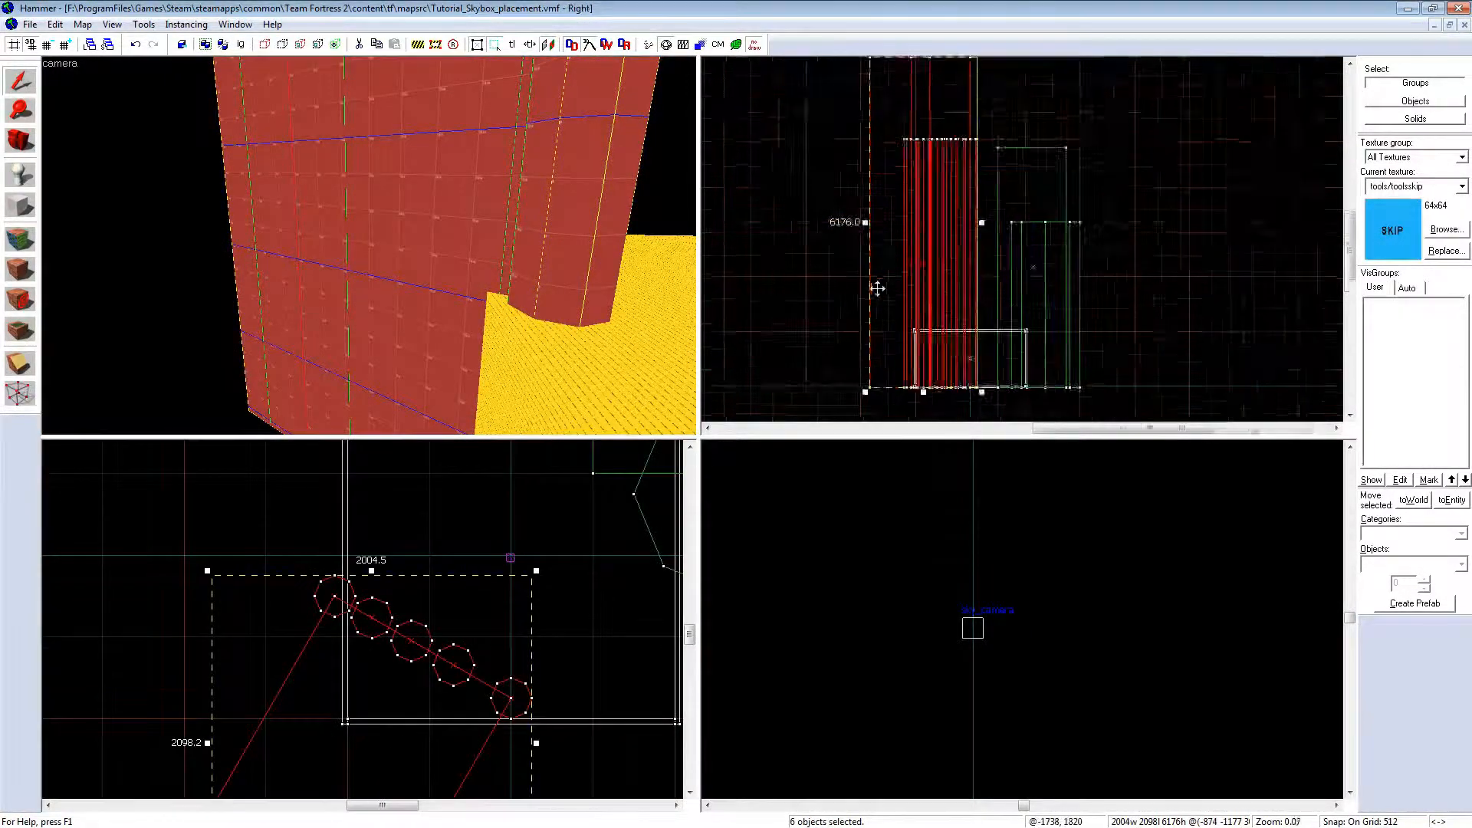
{"action": "left_click_drag", "start_coordinate": [951, 328], "coordinate": [1035, 338]}
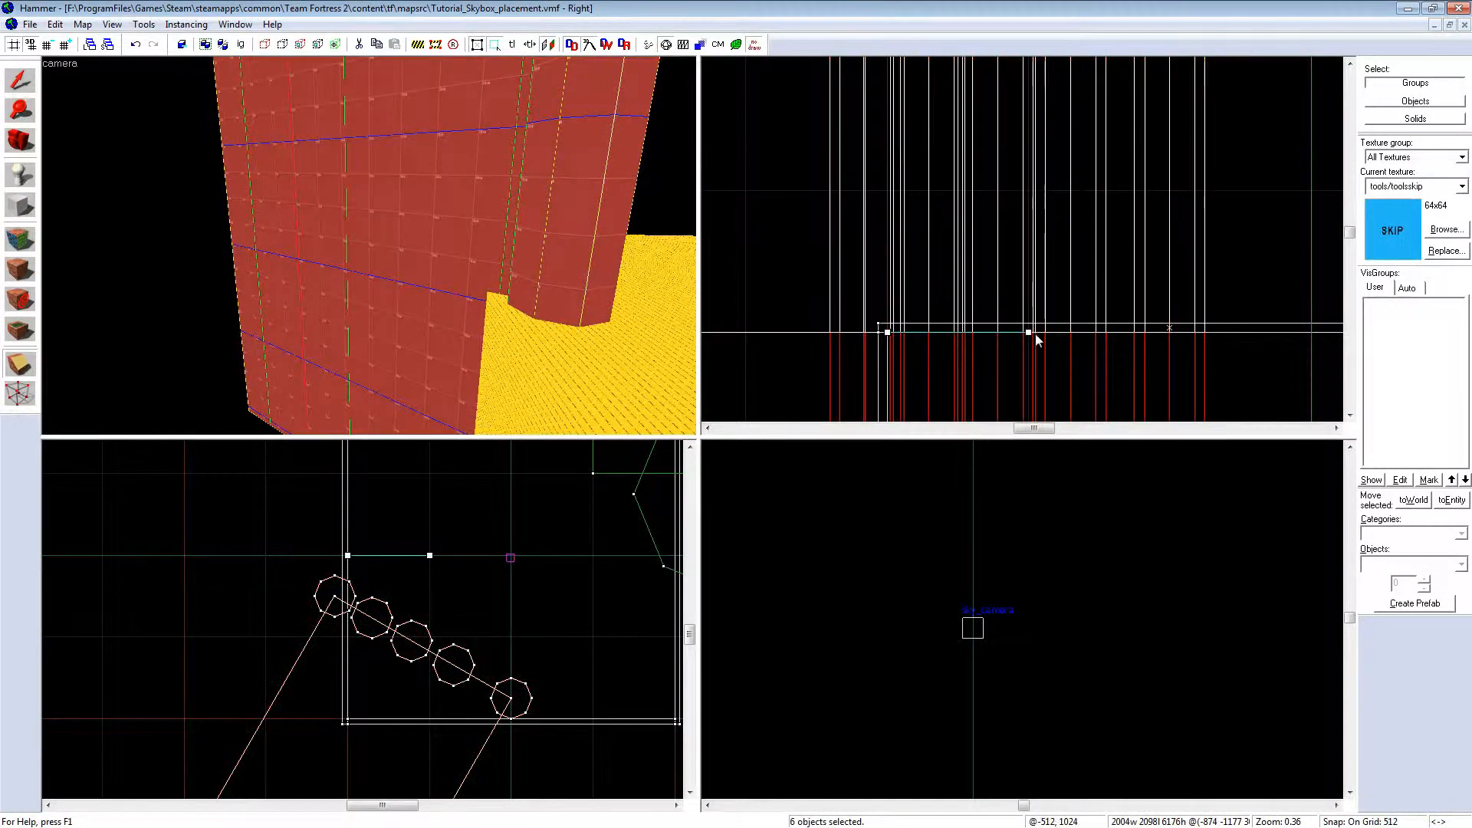
{"action": "scroll", "coordinate": [1001, 310], "scroll_direction": "down", "scroll_amount": 4}
{"action": "key", "text": "shift+x"}
{"action": "key", "text": "shift+x"}
{"action": "scroll", "coordinate": [1000, 353], "scroll_direction": "up", "scroll_amount": 4}
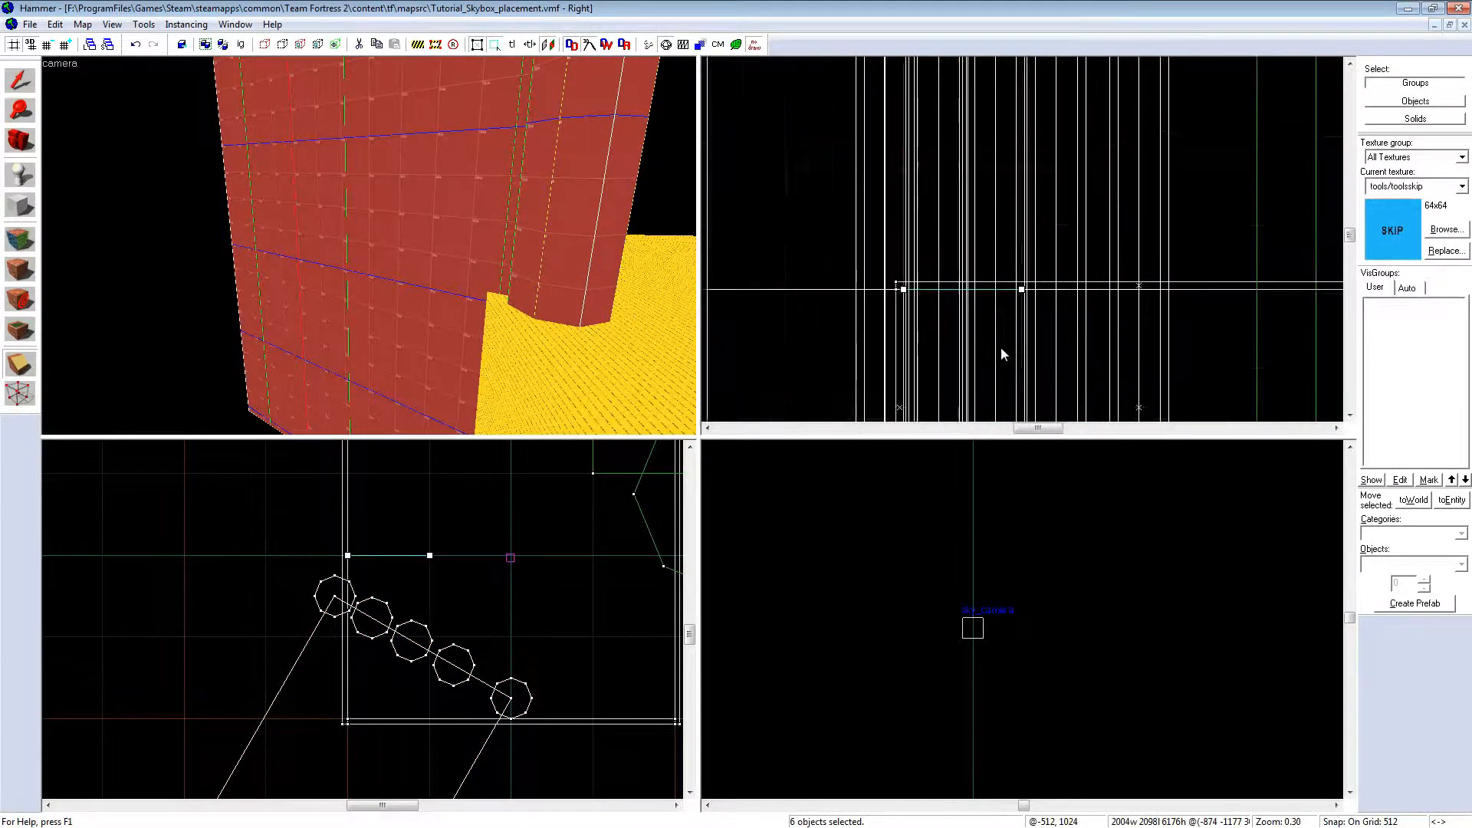
{"action": "key", "text": "Return"}
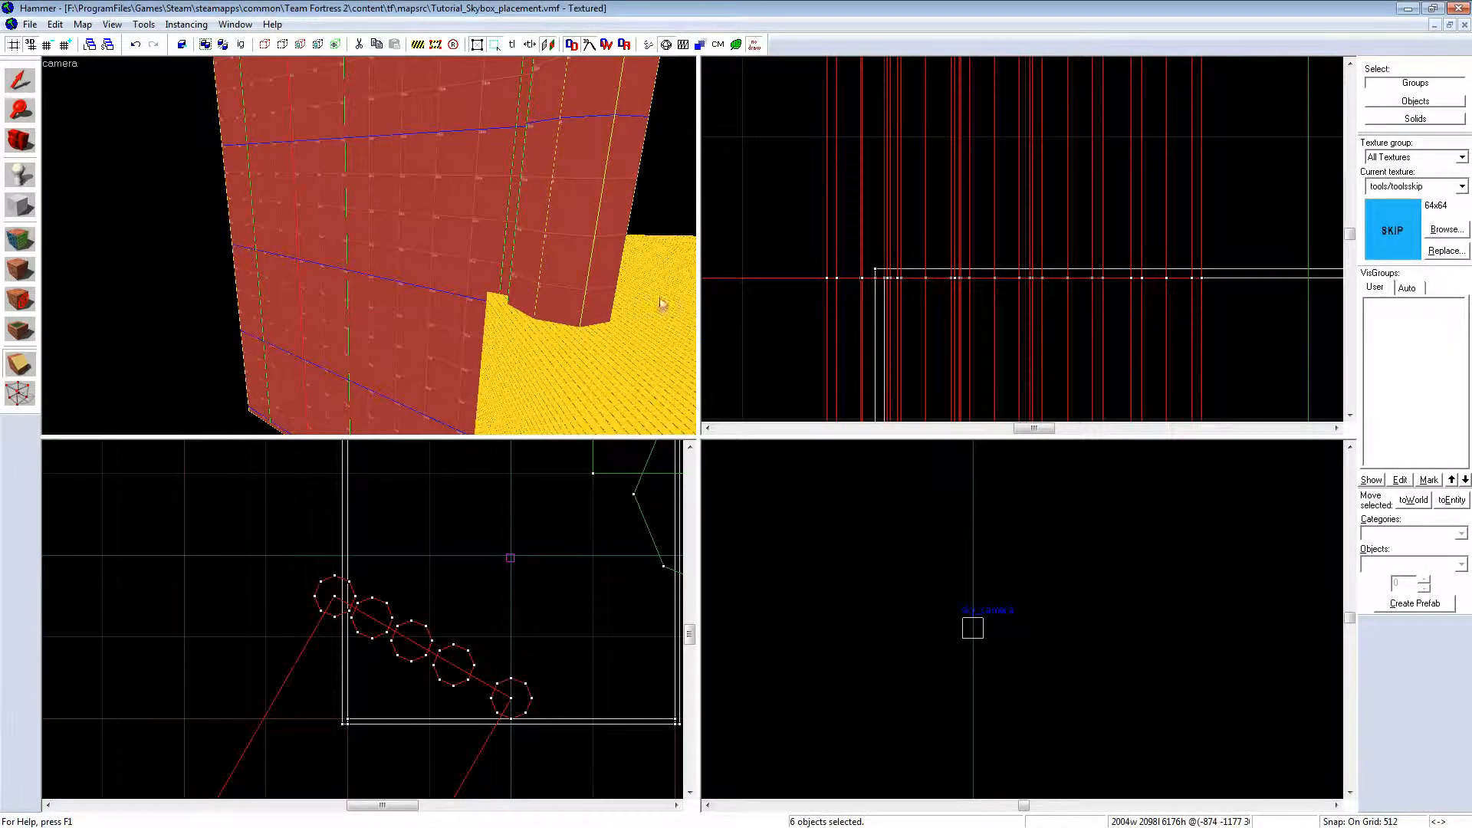
{"action": "key", "text": "z"}
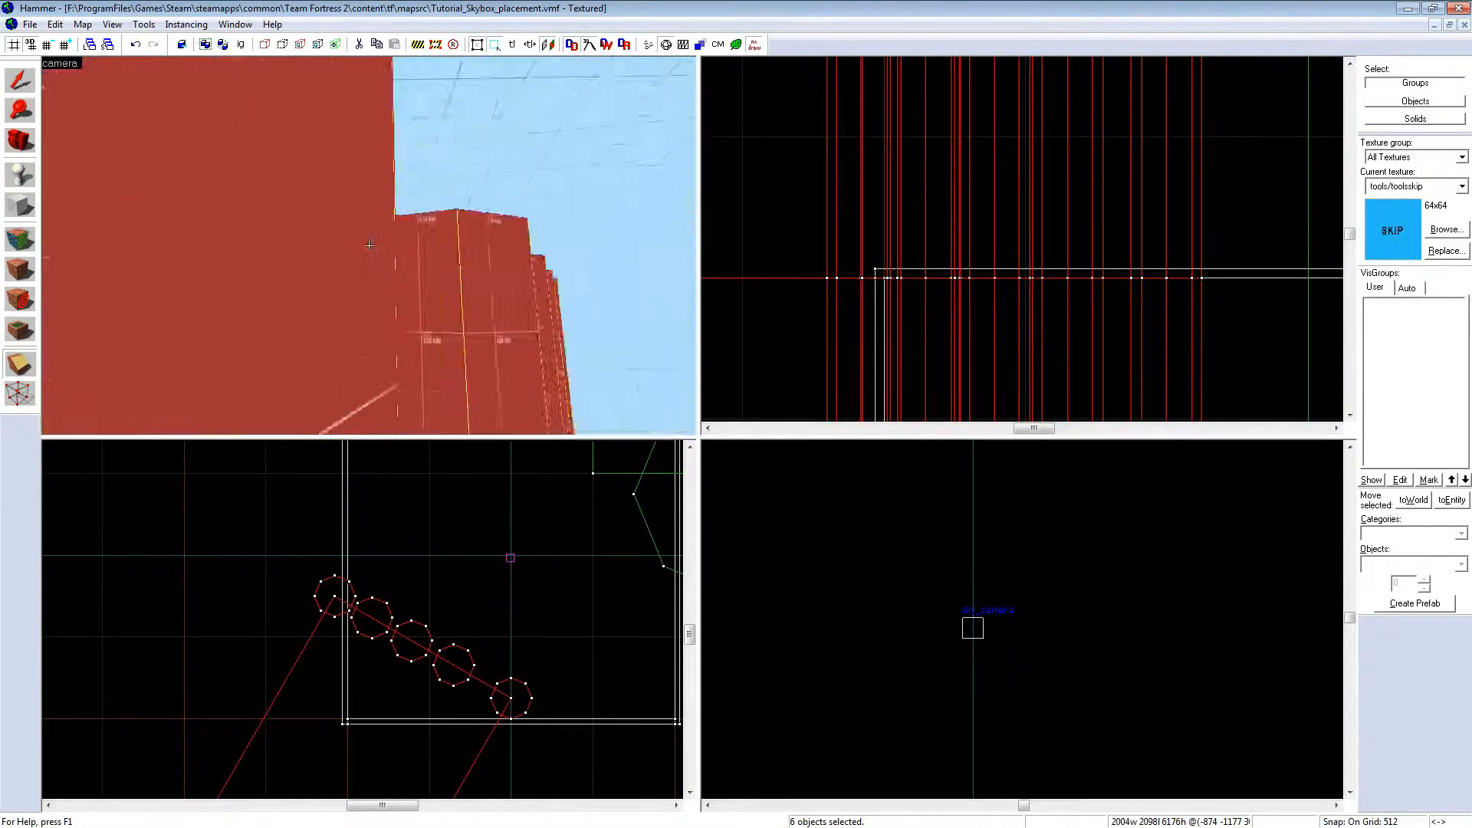
{"action": "key", "text": "shift+s"}
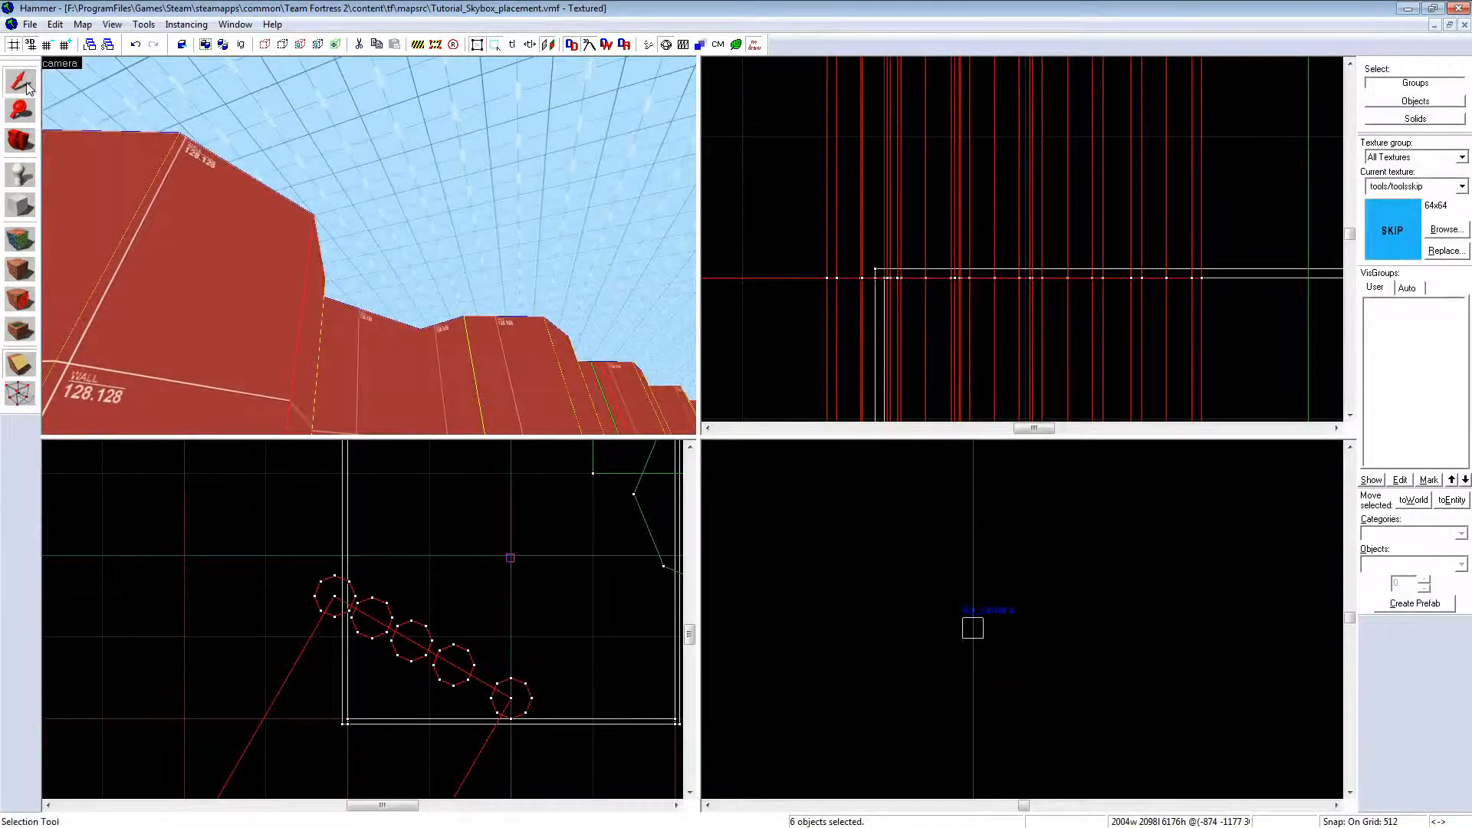
Step: Convert the clipped pillars from func_detail back to world brushes, picking them one after another in the 3D view
{"action": "left_click", "coordinate": [369, 245]}
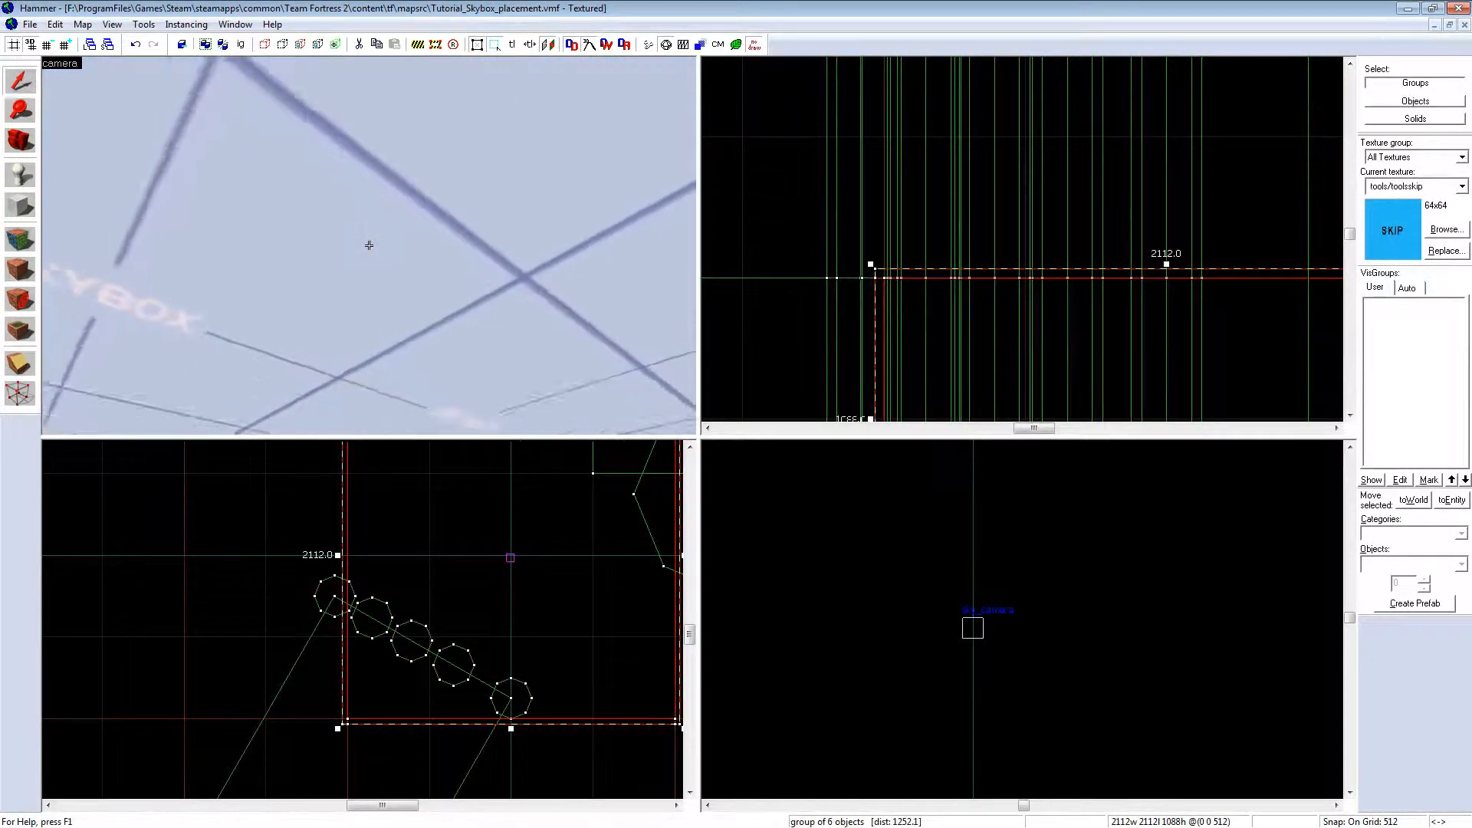
{"action": "left_click", "coordinate": [369, 244]}
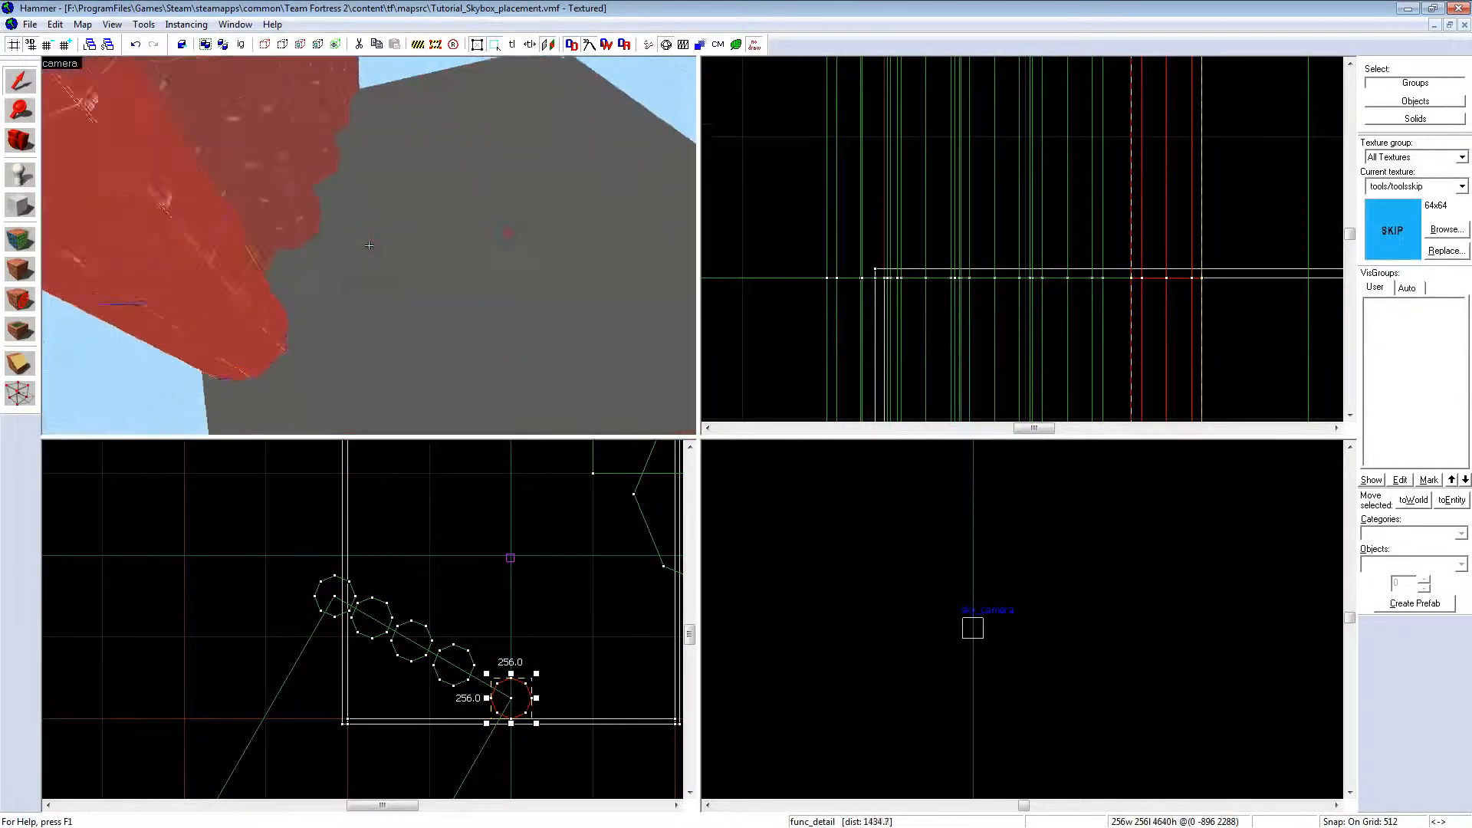
{"action": "key", "text": "z"}
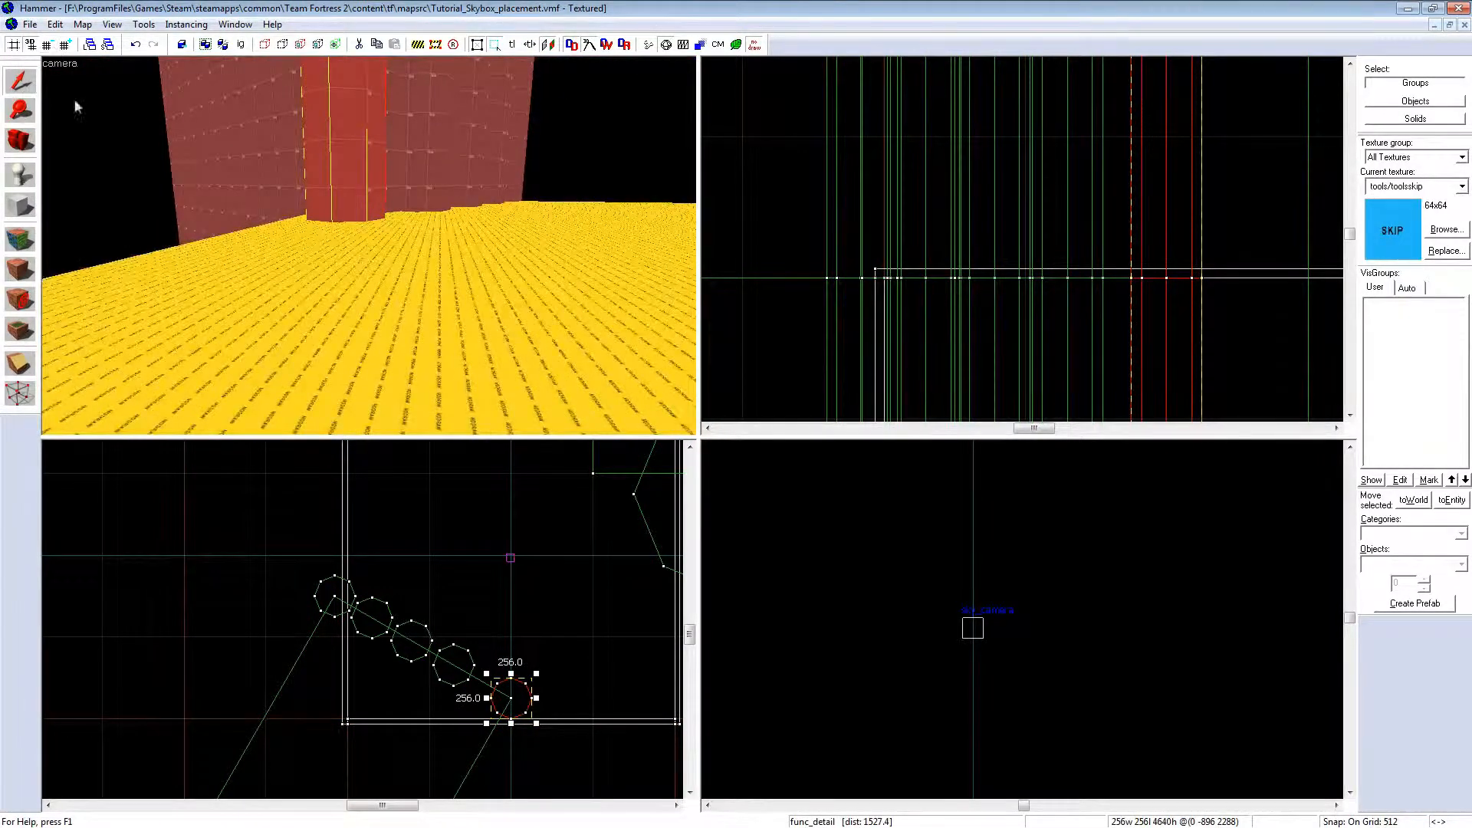
{"action": "key", "text": "z"}
{"action": "key", "text": "z"}
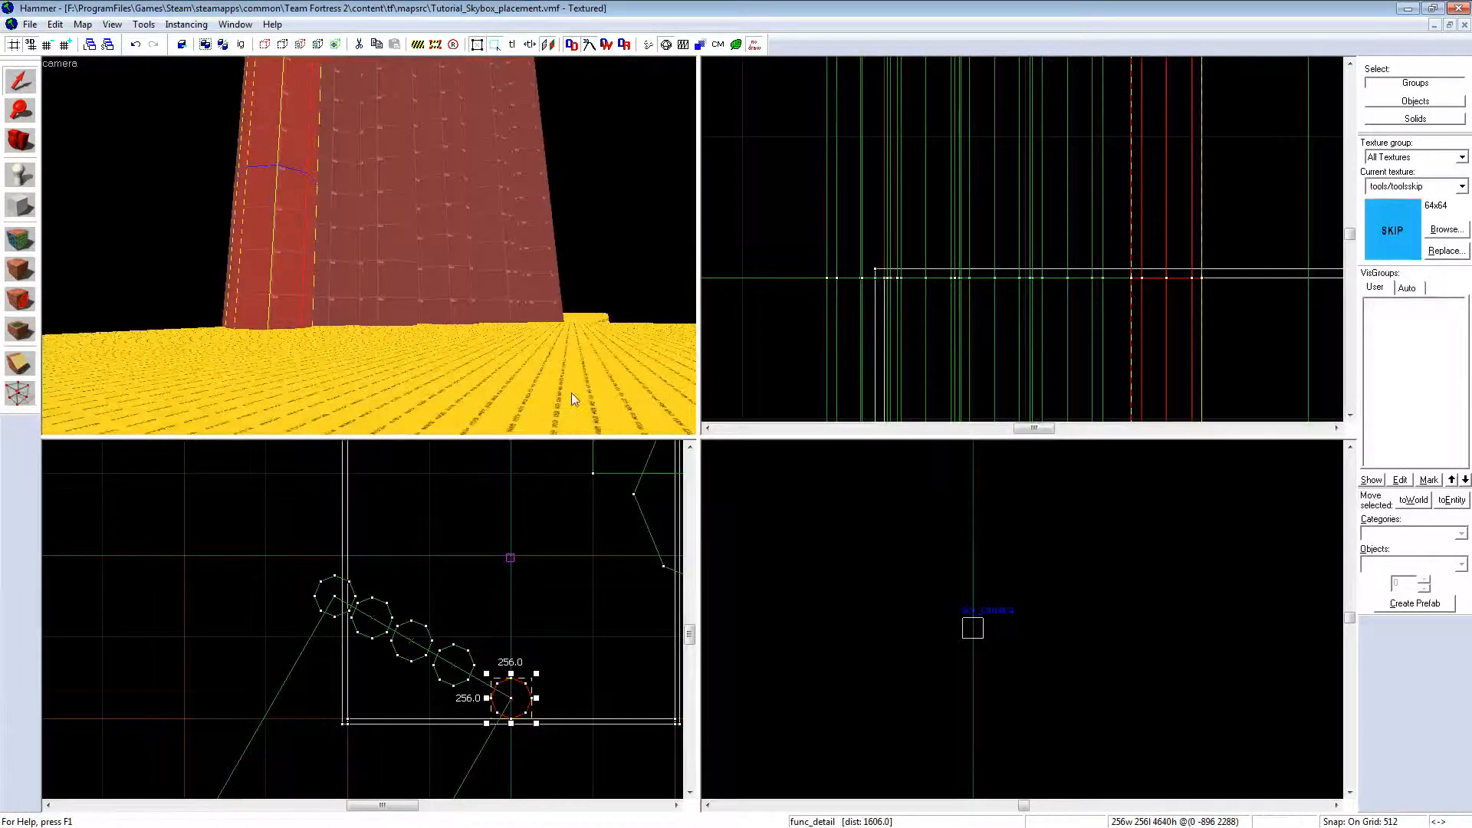
{"action": "left_click", "coordinate": [380, 285]}
{"action": "left_click", "coordinate": [451, 267]}
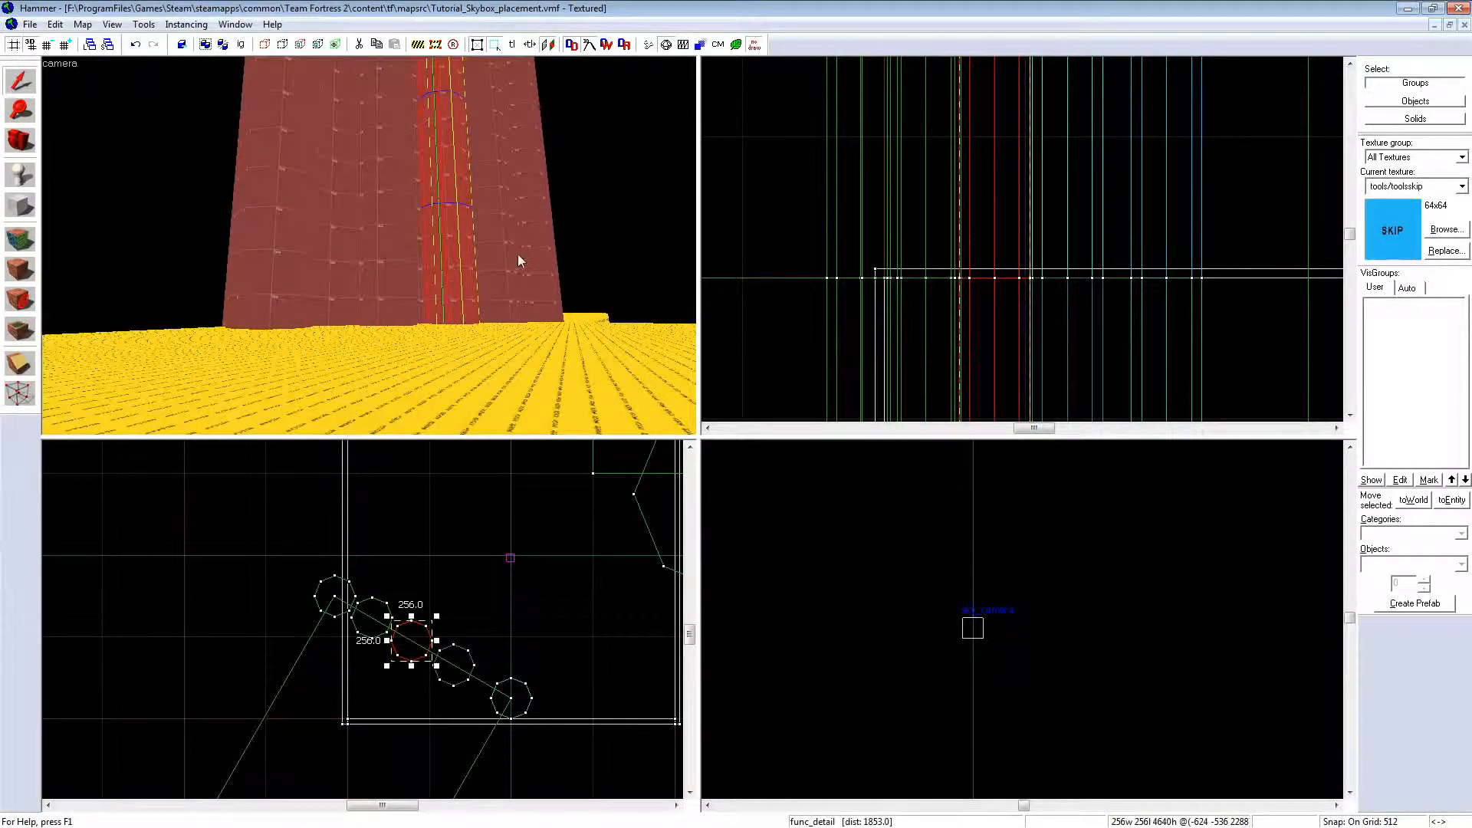
{"action": "left_click", "coordinate": [508, 261]}
{"action": "left_click", "coordinate": [536, 256], "text": "ctrl"}
{"action": "left_click", "coordinate": [313, 253]}
{"action": "left_click", "coordinate": [363, 256]}
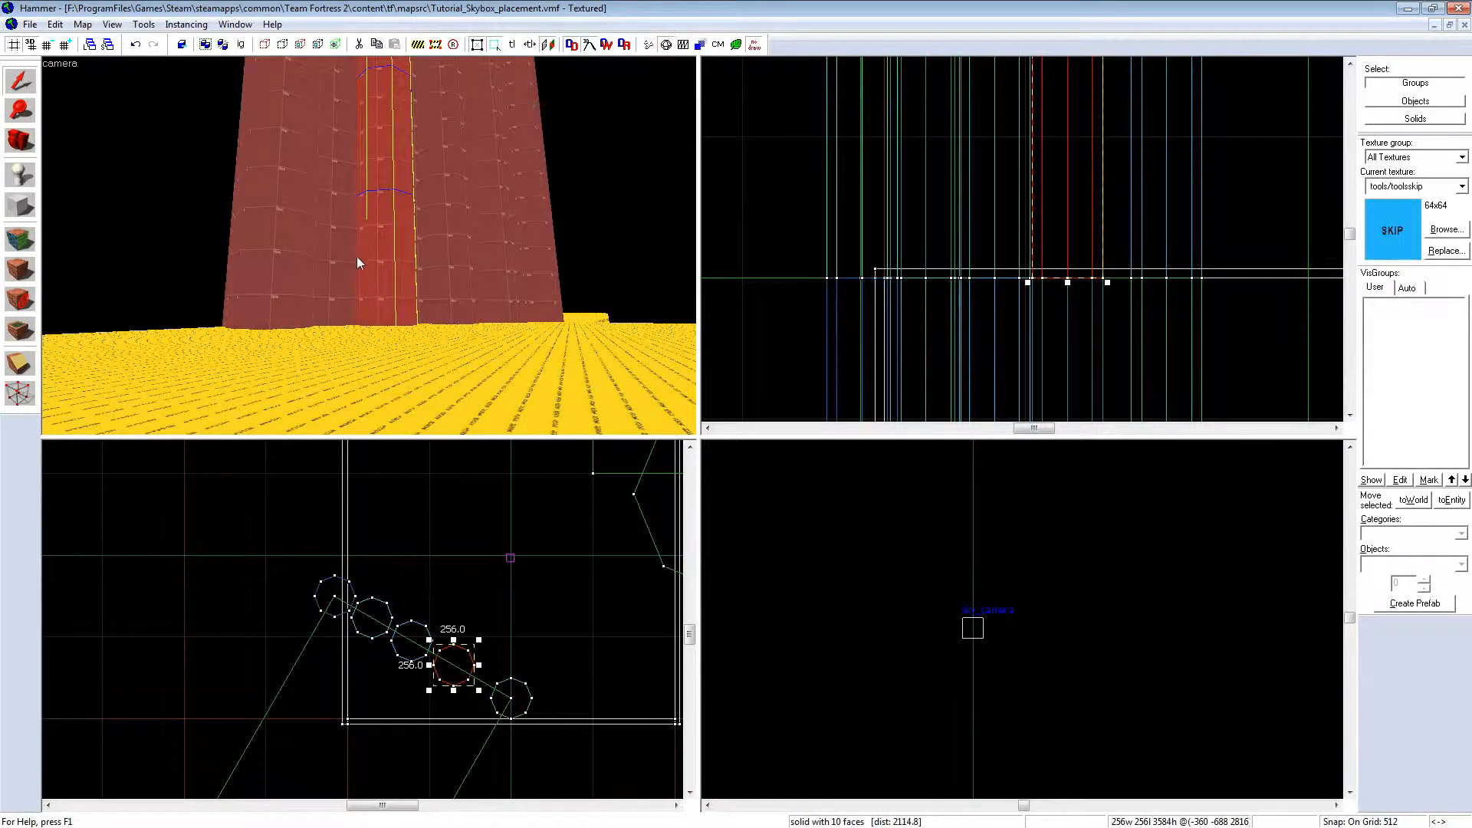
{"action": "left_click", "coordinate": [348, 257]}
{"action": "left_click", "coordinate": [292, 288]}
Step: Examine the cut at ceiling height by selecting the upper and lower halves of the end pillar in turn
{"action": "key", "text": "z"}
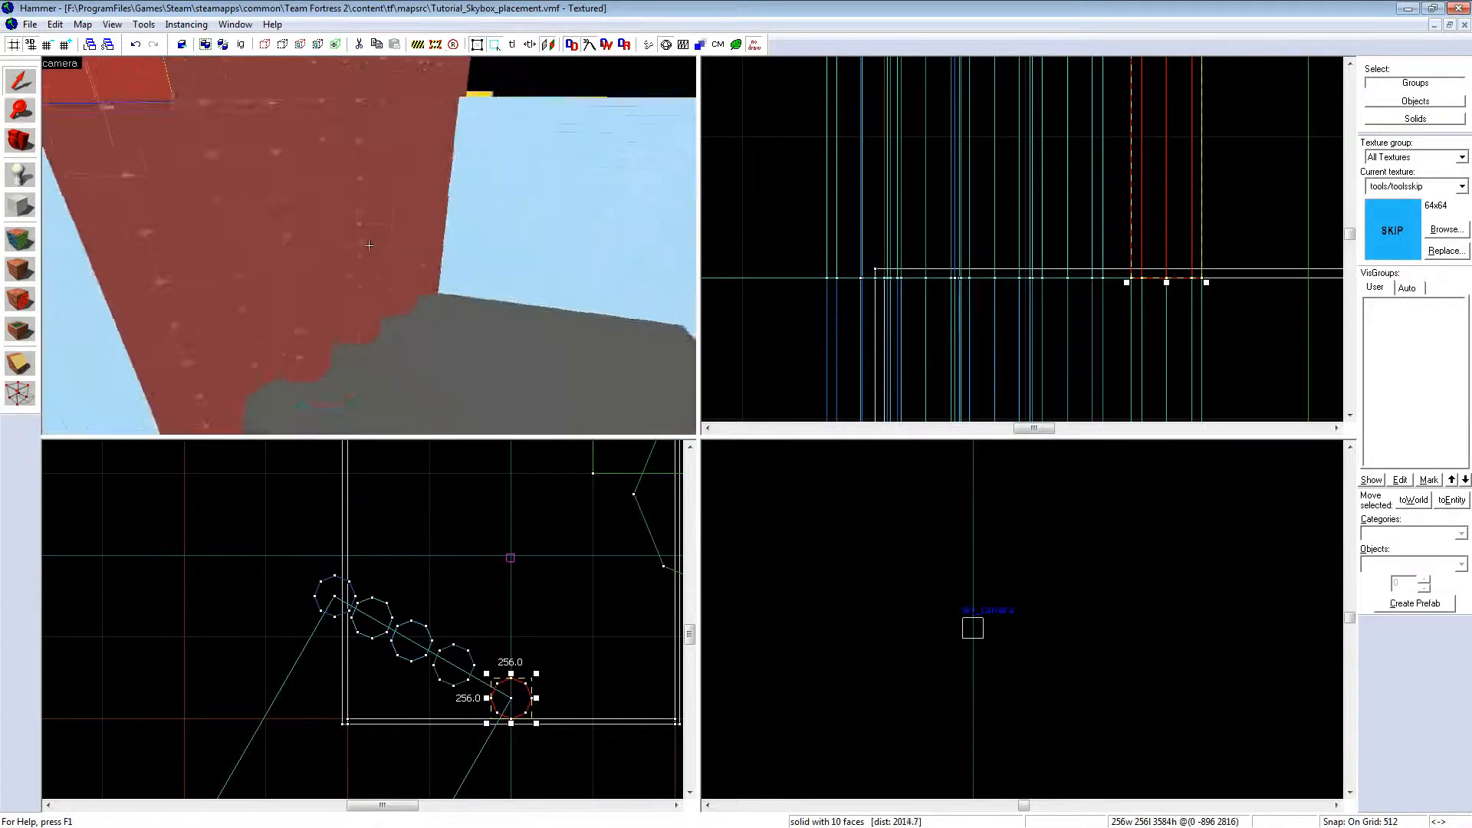
{"action": "key", "text": "s"}
{"action": "key", "text": "w"}
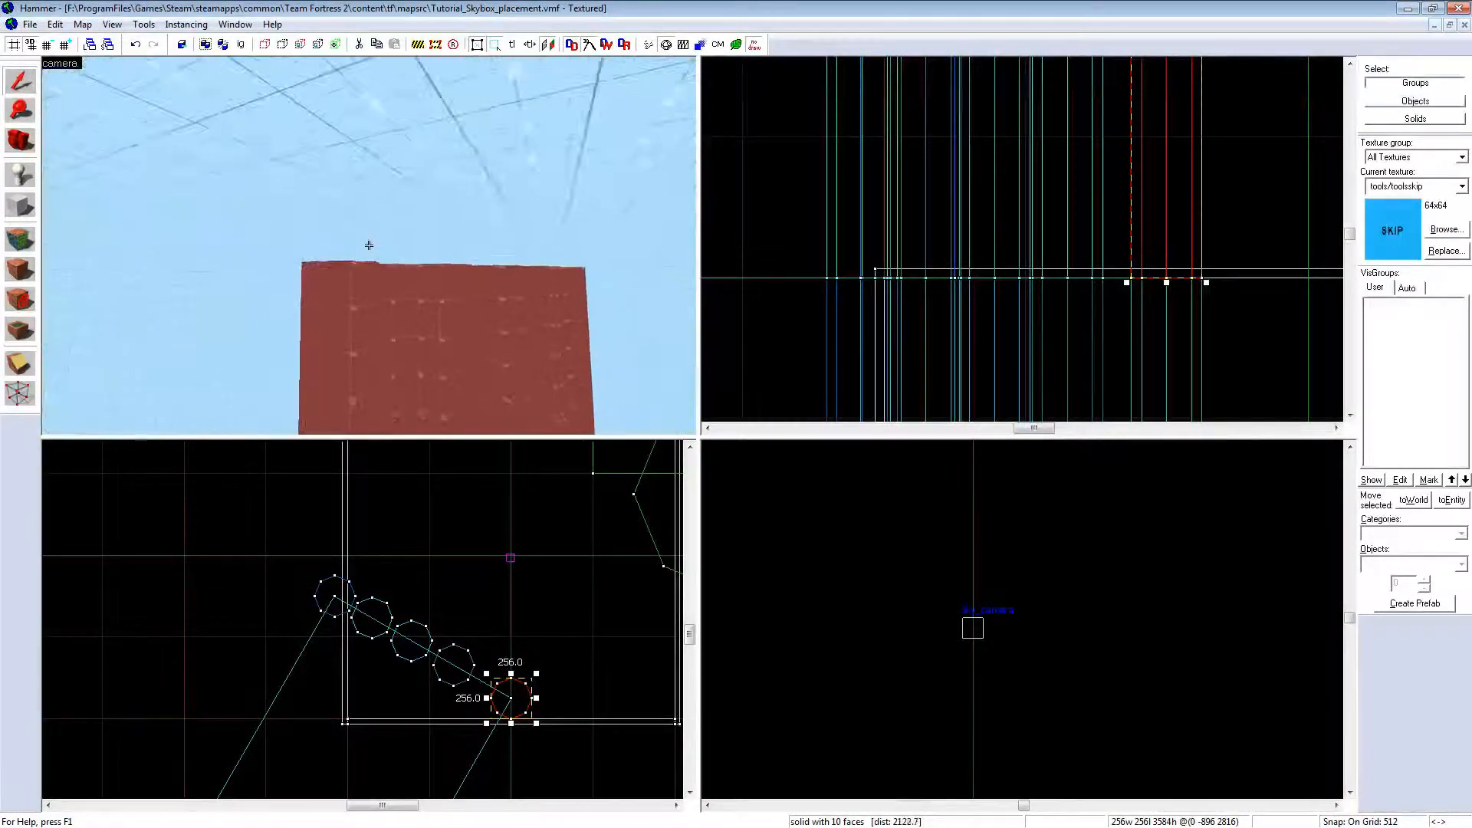
{"action": "key", "text": "s"}
{"action": "key", "text": "z"}
{"action": "left_click", "coordinate": [321, 285]}
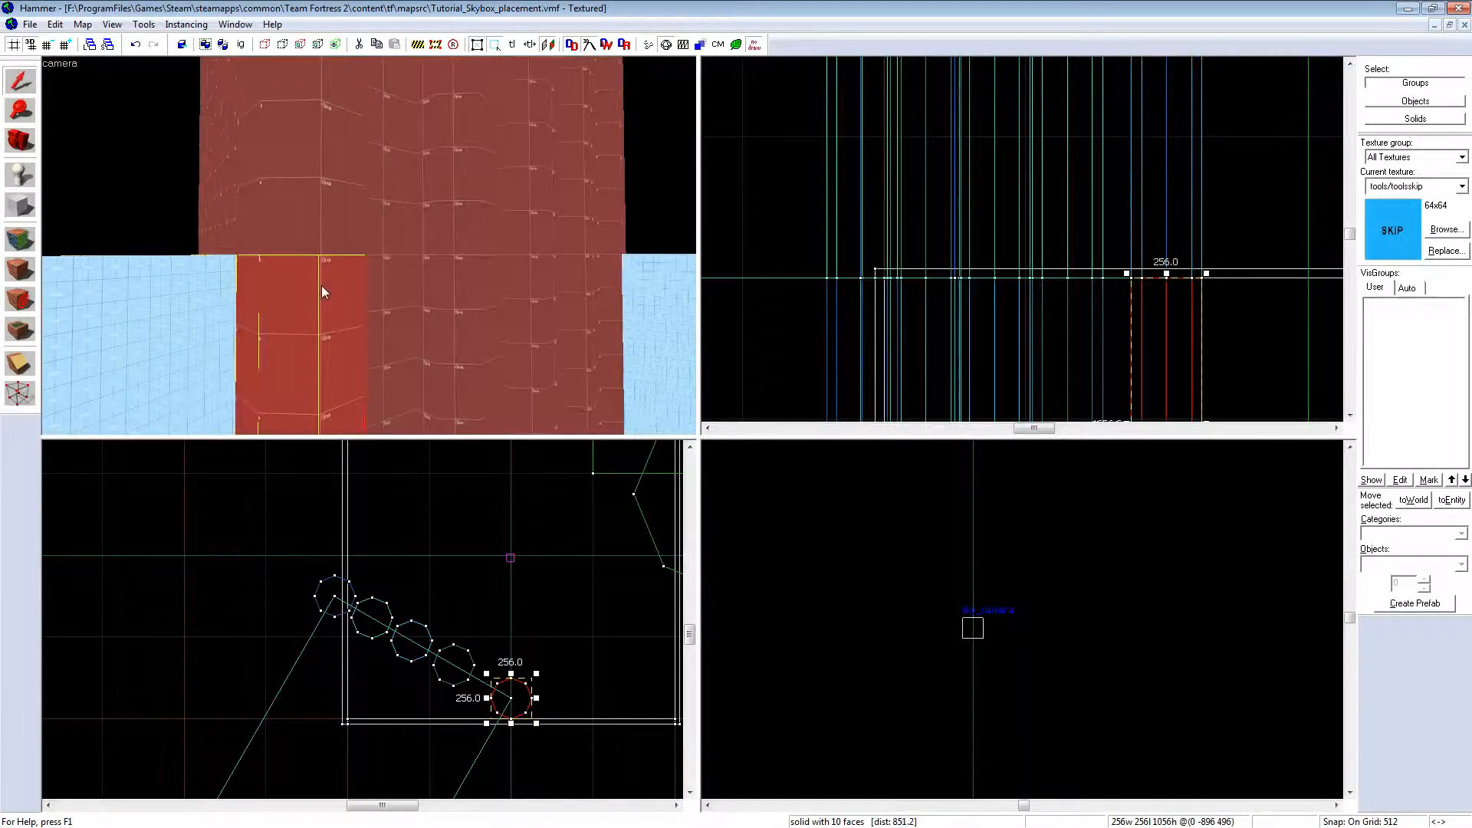
{"action": "left_click", "coordinate": [317, 230], "text": "ctrl"}
{"action": "left_click", "coordinate": [319, 203]}
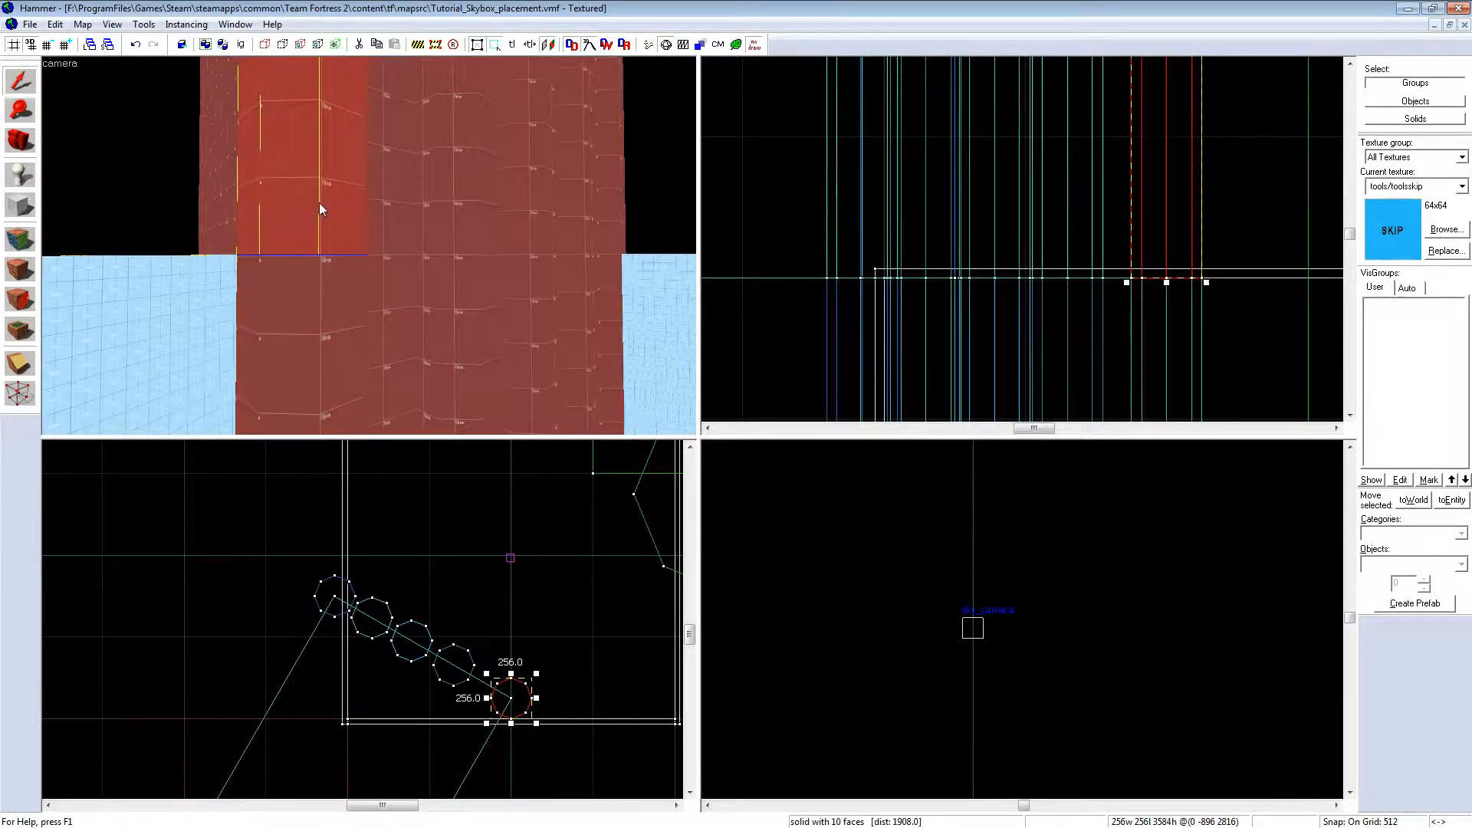
{"action": "left_click", "coordinate": [337, 285]}
{"action": "left_click", "coordinate": [332, 170]}
{"action": "left_click", "coordinate": [333, 247]}
Step: Clip the building's lower block vertically at x = -1024 along the room's side wall, keeping both halves
{"action": "key", "text": "z"}
{"action": "left_click", "coordinate": [370, 245]}
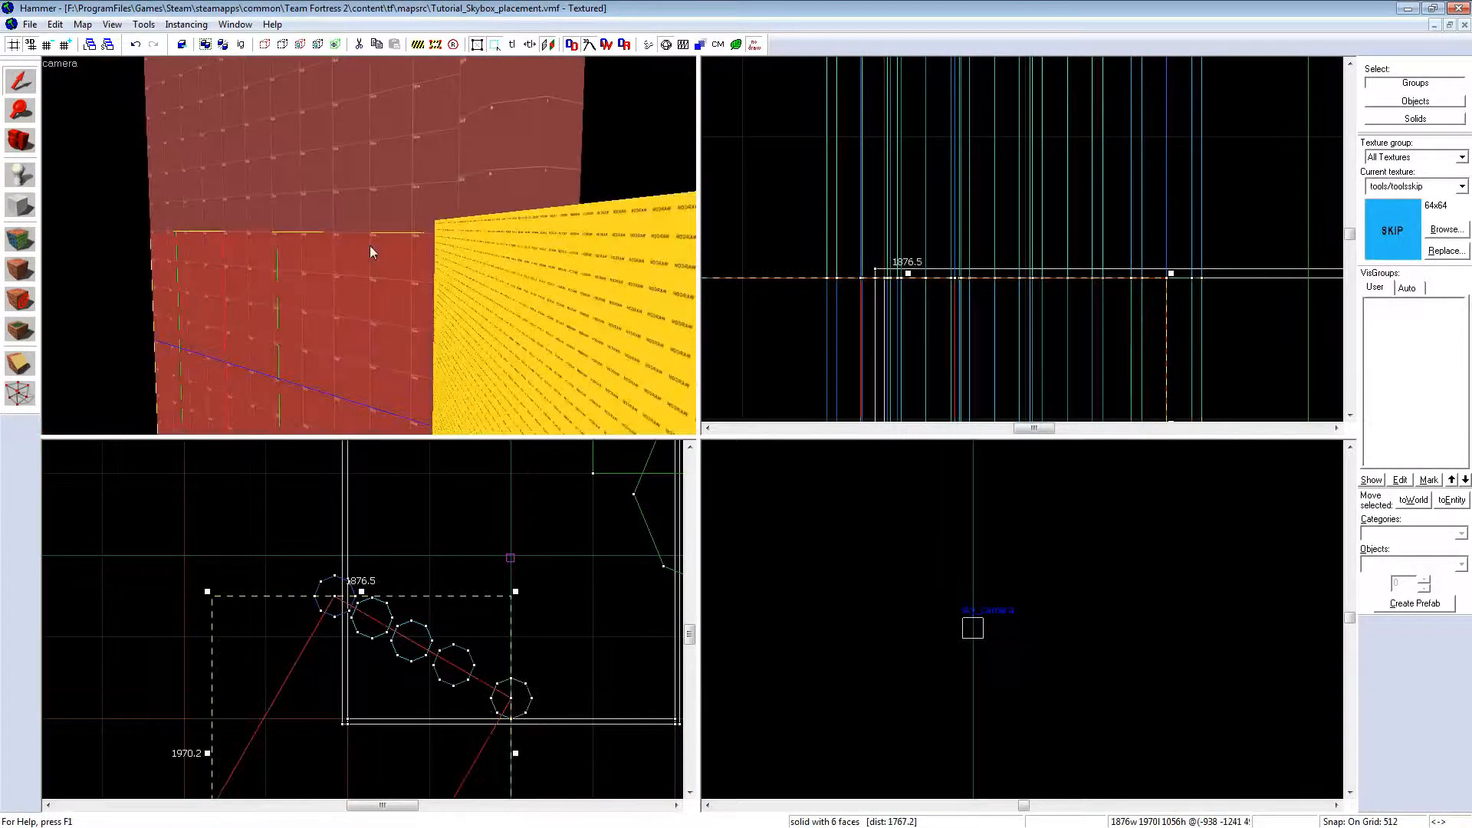
{"action": "key", "text": "z"}
{"action": "scroll", "coordinate": [365, 546], "scroll_direction": "down", "scroll_amount": 2}
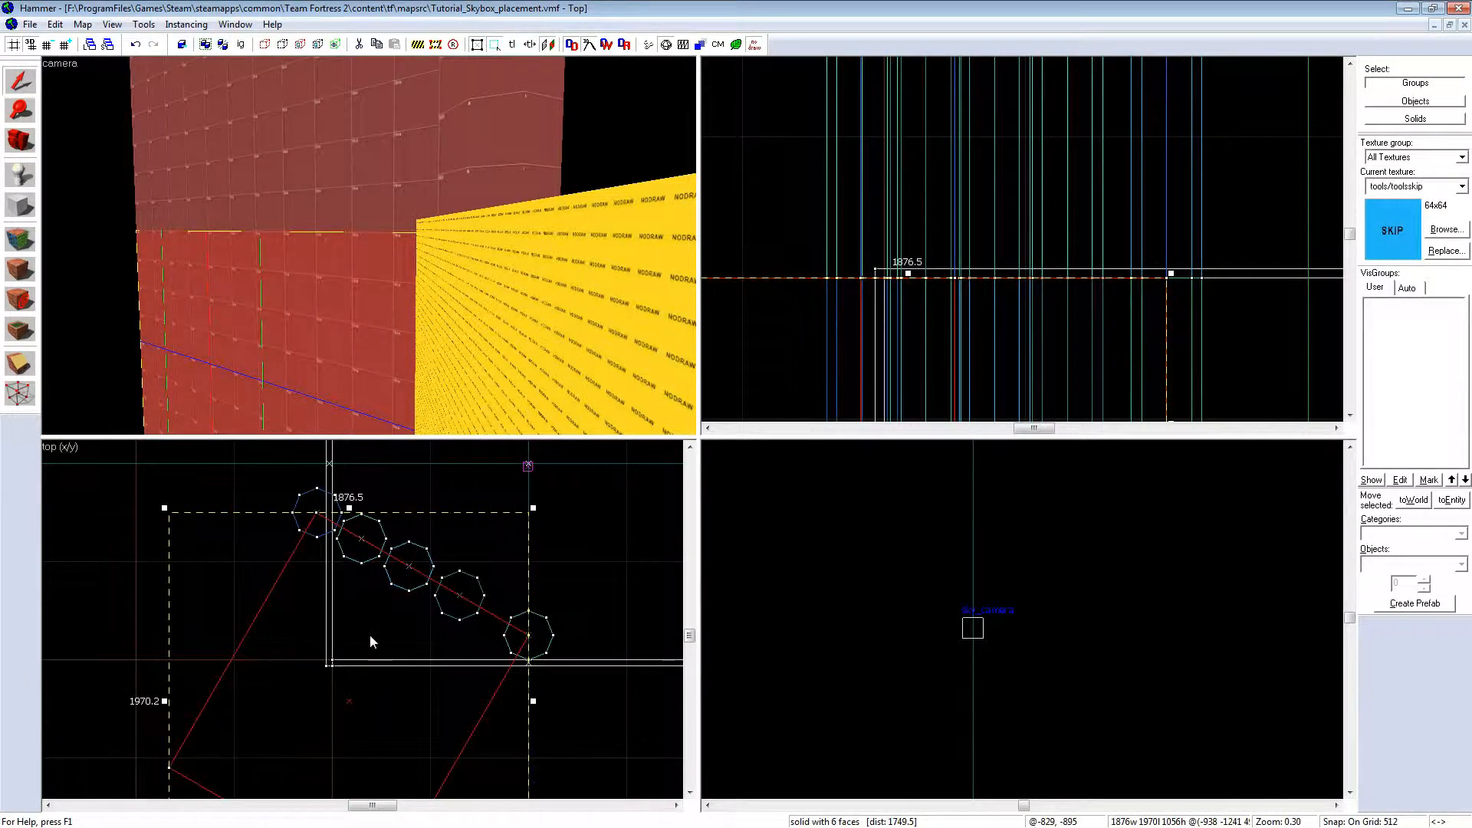
{"action": "scroll", "coordinate": [355, 595], "scroll_direction": "up", "scroll_amount": 5}
{"action": "key", "text": "shift+x"}
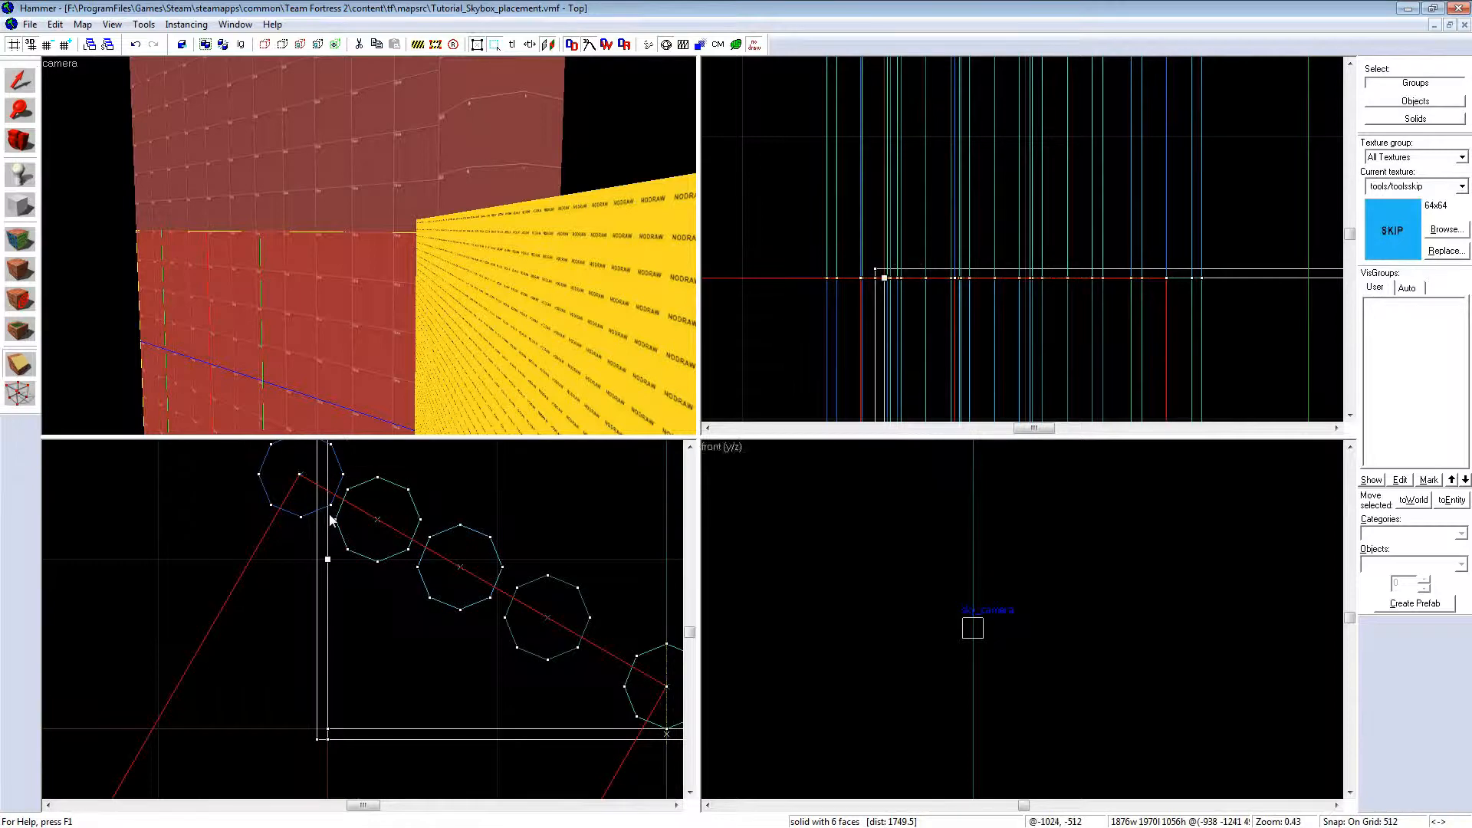
{"action": "scroll", "coordinate": [333, 621], "scroll_direction": "down", "scroll_amount": 4}
{"action": "scroll", "coordinate": [343, 625], "scroll_direction": "up", "scroll_amount": 4}
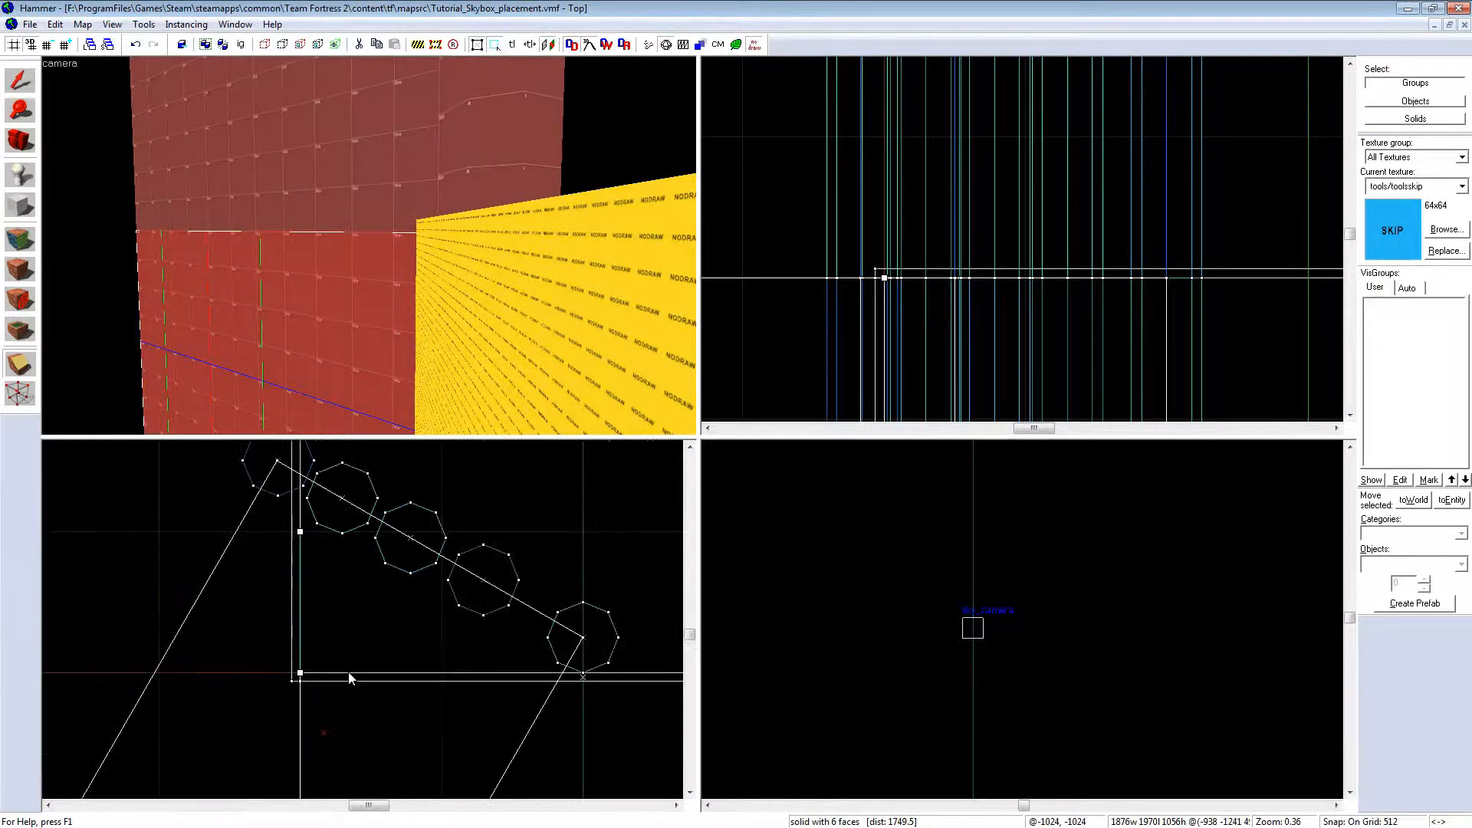
Step: Select the lower block's piece that reaches into the room and clip it at y = -1024 along the adjoining wall, keeping both halves
{"action": "left_click", "coordinate": [319, 385]}
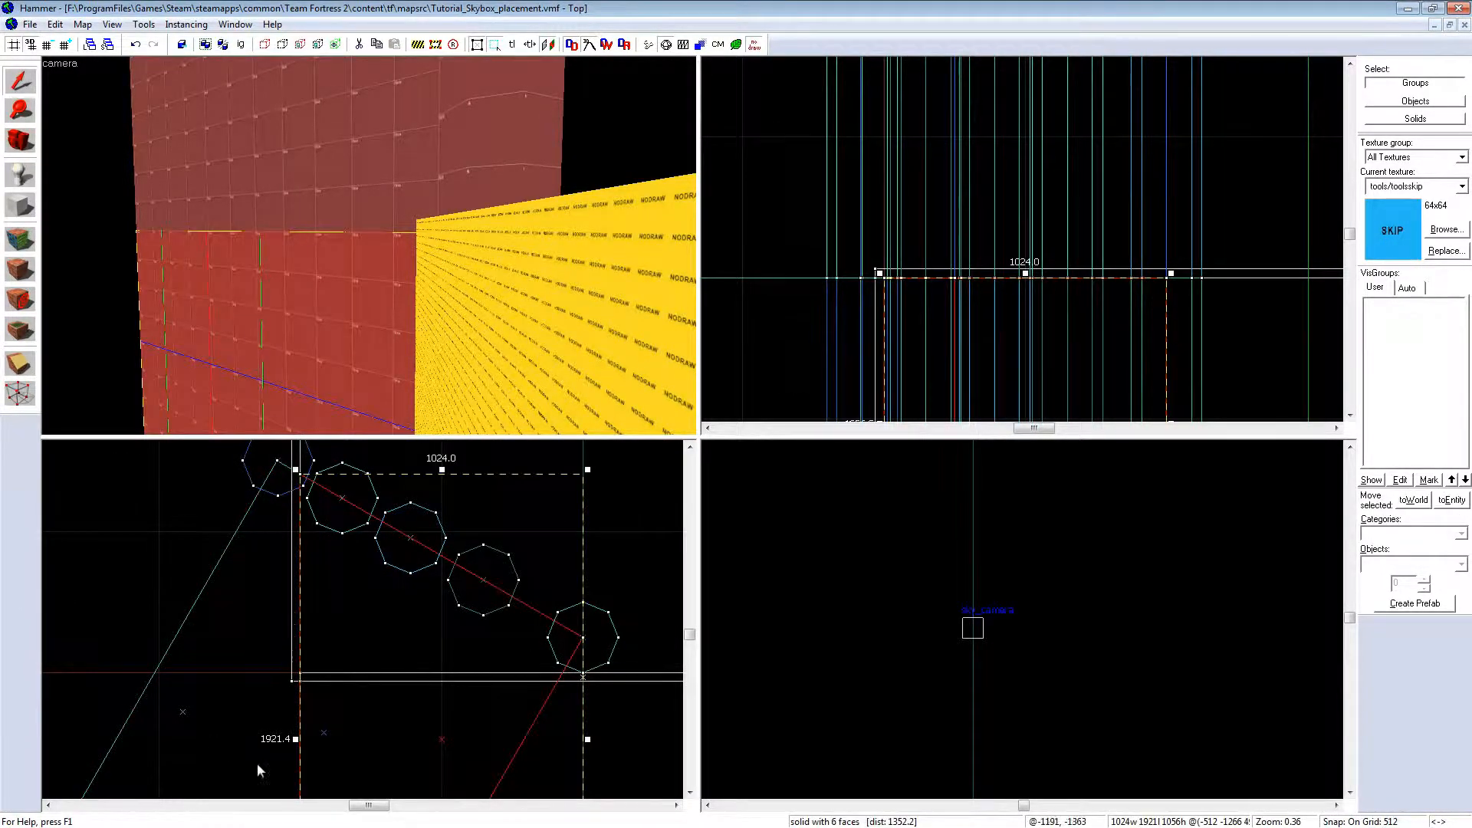
{"action": "key", "text": "shift+x"}
{"action": "left_click_drag", "start_coordinate": [344, 678], "coordinate": [442, 672]}
{"action": "scroll", "coordinate": [365, 684], "scroll_direction": "down", "scroll_amount": 4}
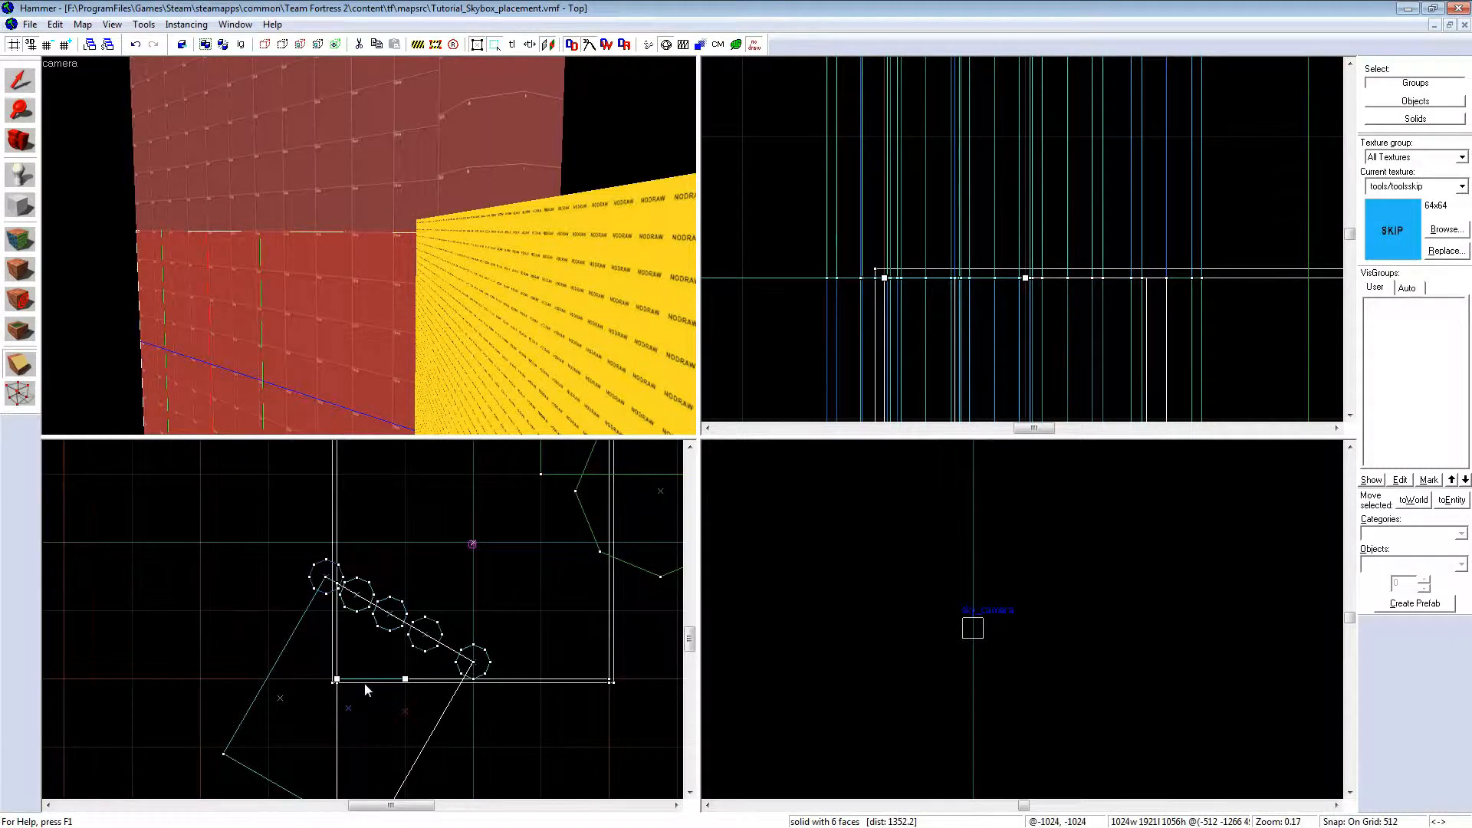
{"action": "key", "text": "Return"}
Step: Delete the building's upper body, its upper pillars and the lower block outside the y = -1024 wall
{"action": "key", "text": "shift+s"}
{"action": "left_click", "coordinate": [365, 251]}
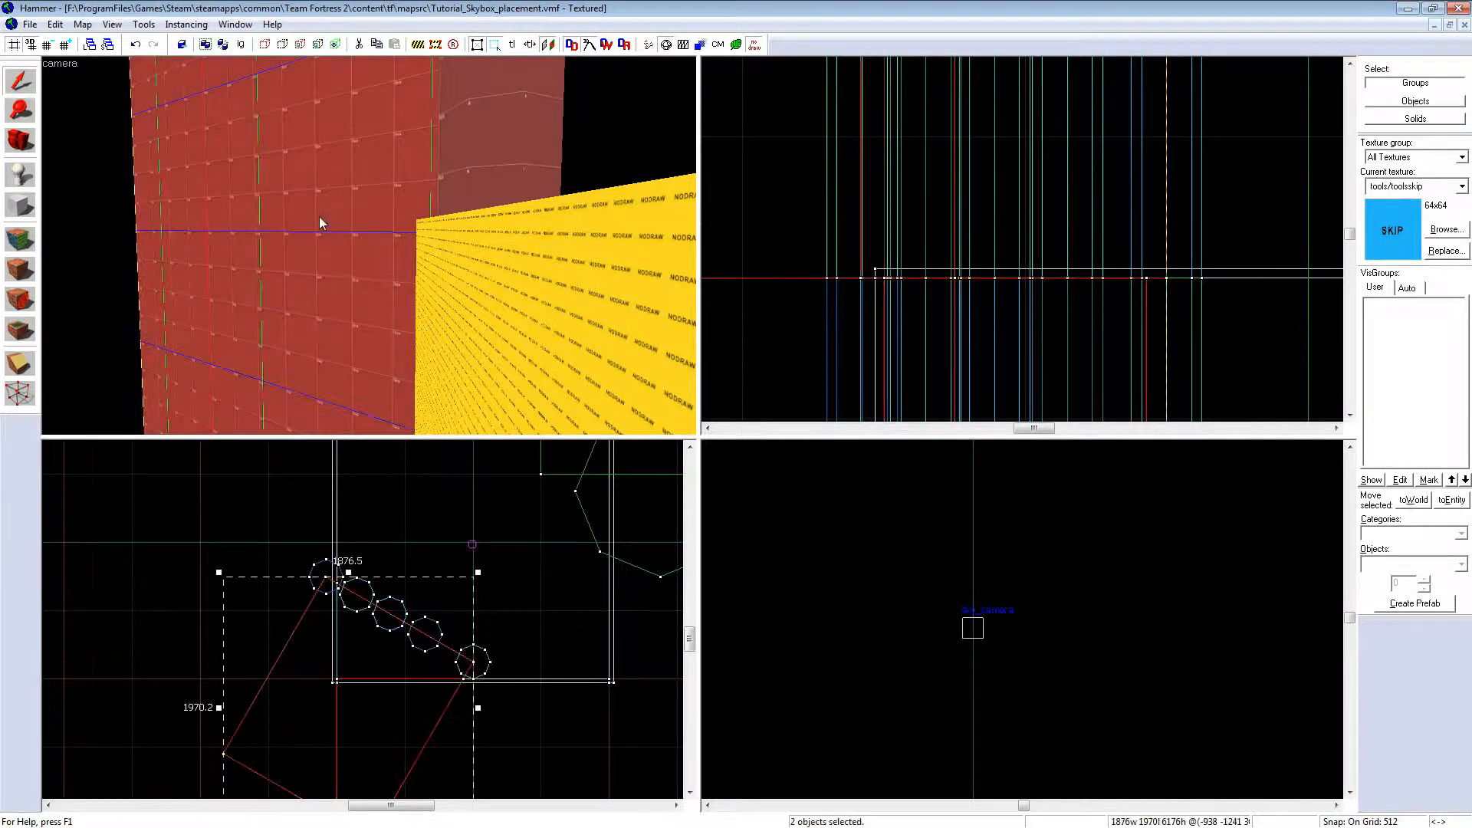
{"action": "key", "text": "z"}
{"action": "key", "text": "z"}
{"action": "left_click", "coordinate": [385, 159], "text": "ctrl"}
{"action": "left_click", "coordinate": [526, 139], "text": "ctrl"}
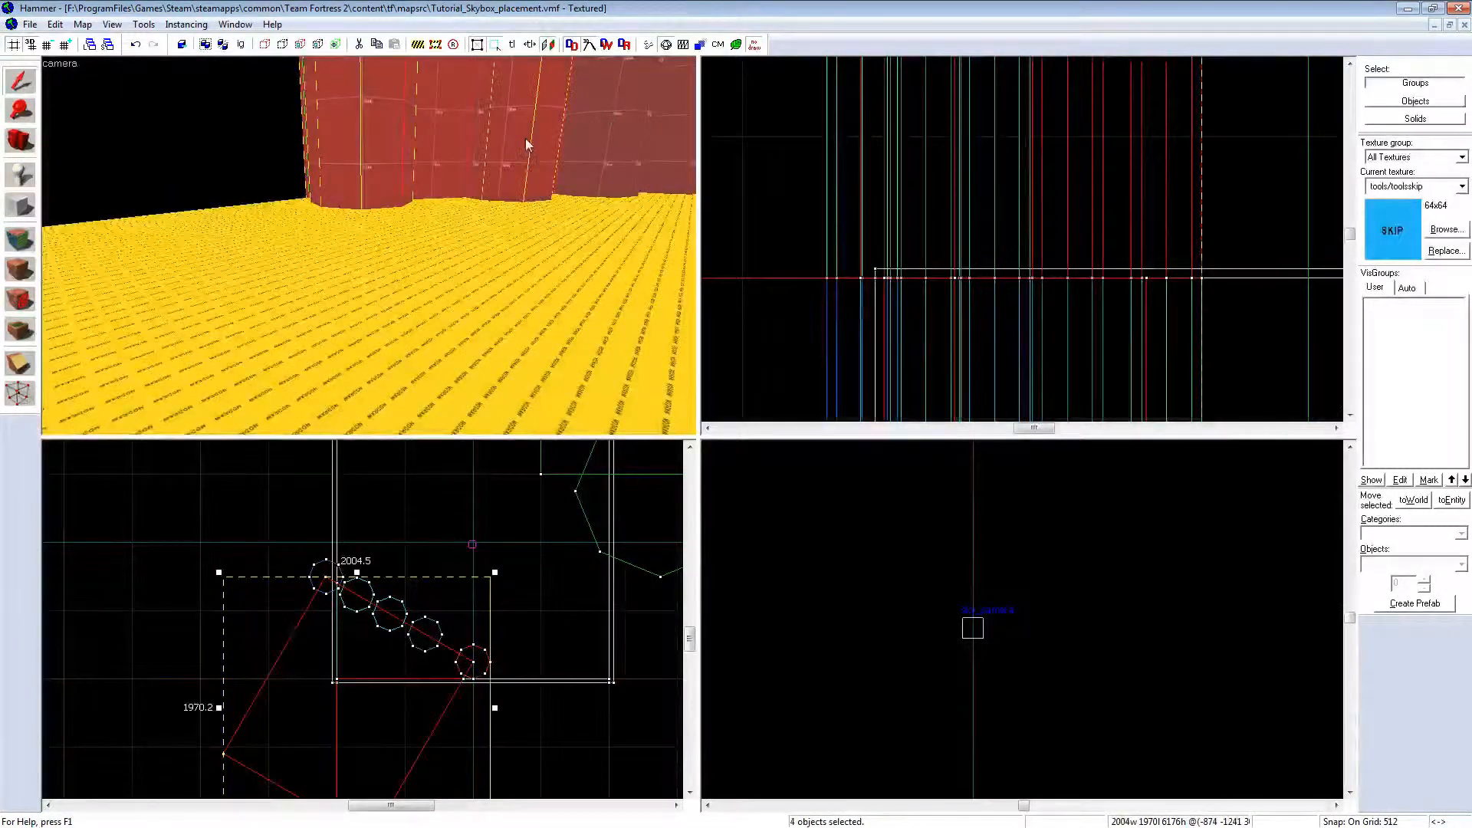
{"action": "key", "text": "z"}
{"action": "key", "text": "z"}
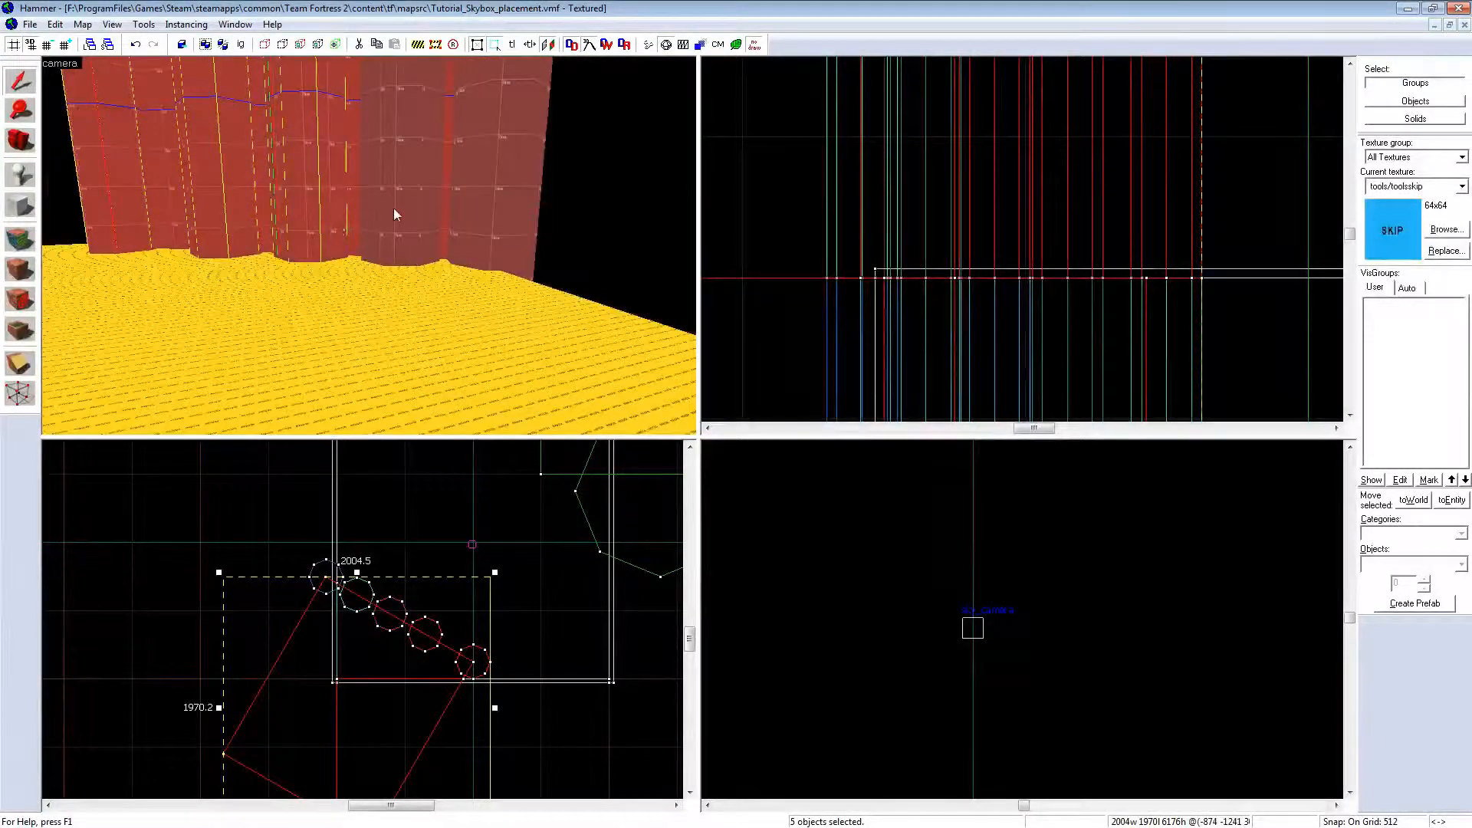
{"action": "left_click", "coordinate": [477, 201], "text": "ctrl"}
{"action": "key", "text": "Delete"}
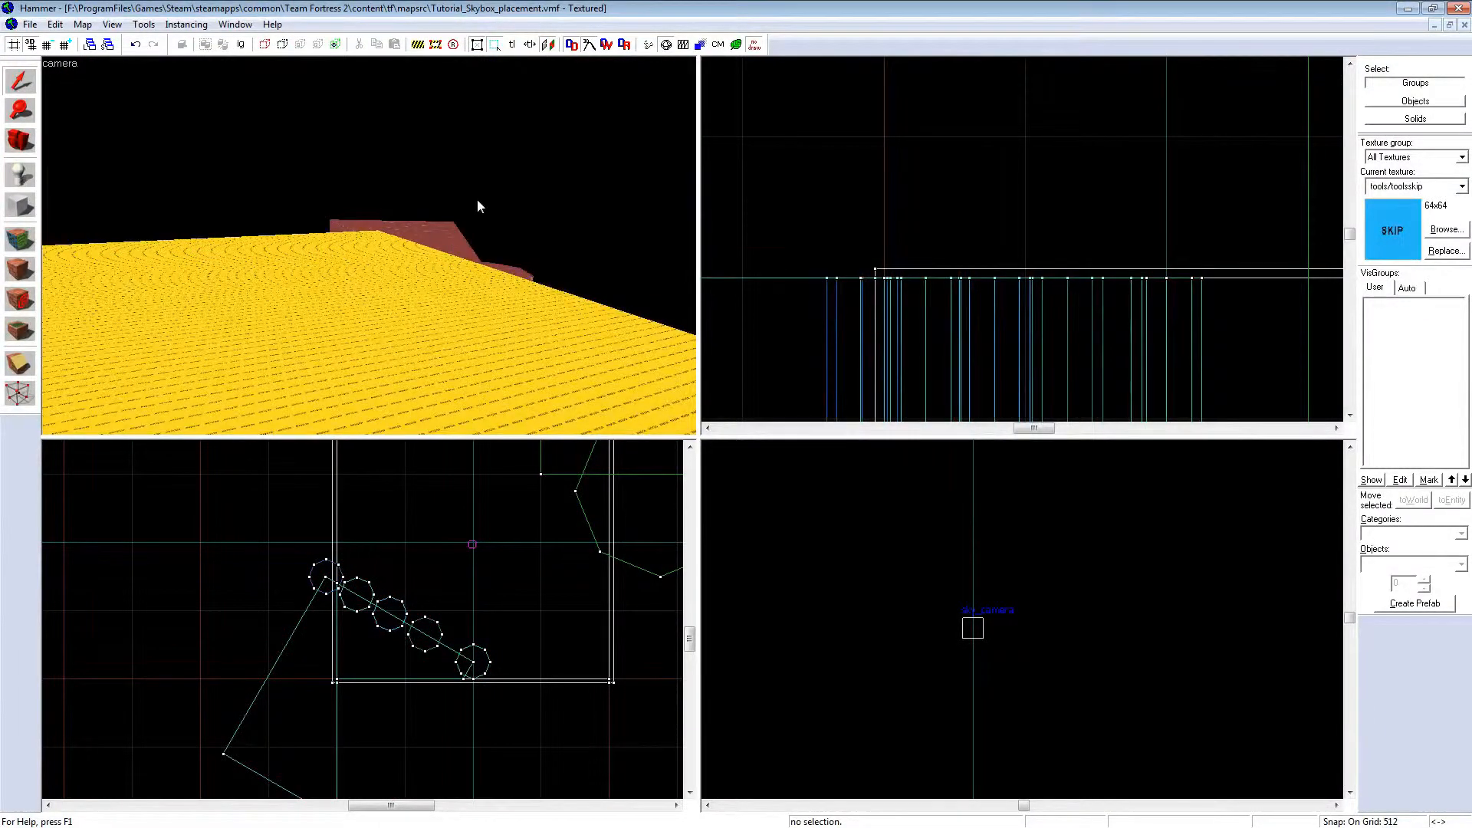
Step: Check the remaining building from inside the room and undo the deletion of the upper and outer parts
{"action": "key", "text": "z"}
{"action": "key", "text": "w"}
{"action": "key", "text": "a"}
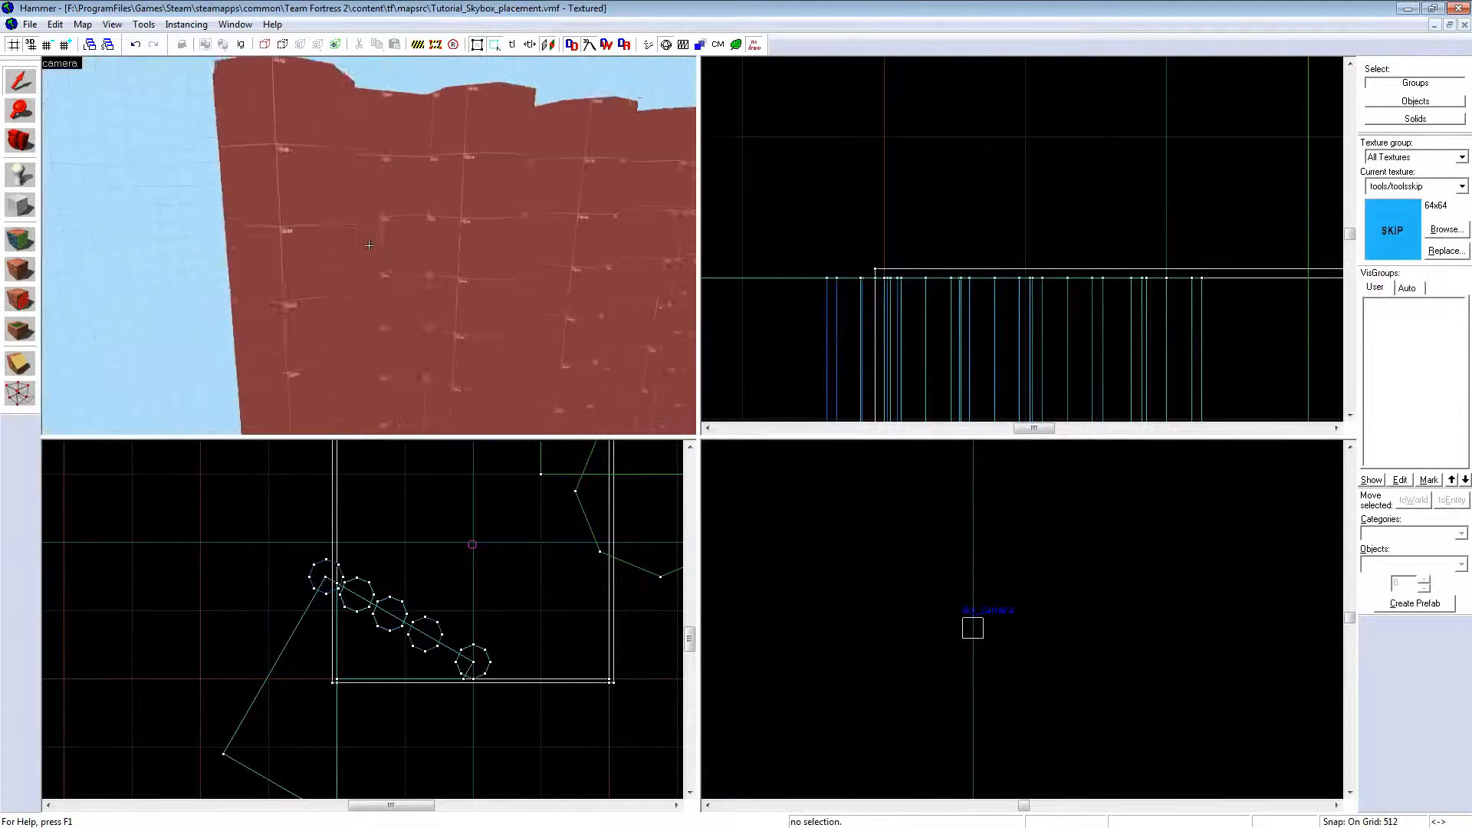
{"action": "key", "text": "z"}
{"action": "key", "text": "ctrl+z"}
Step: Select the lower block outside the y = -1024 wall together with the building's upper body and all five upper pillars
{"action": "key", "text": "z"}
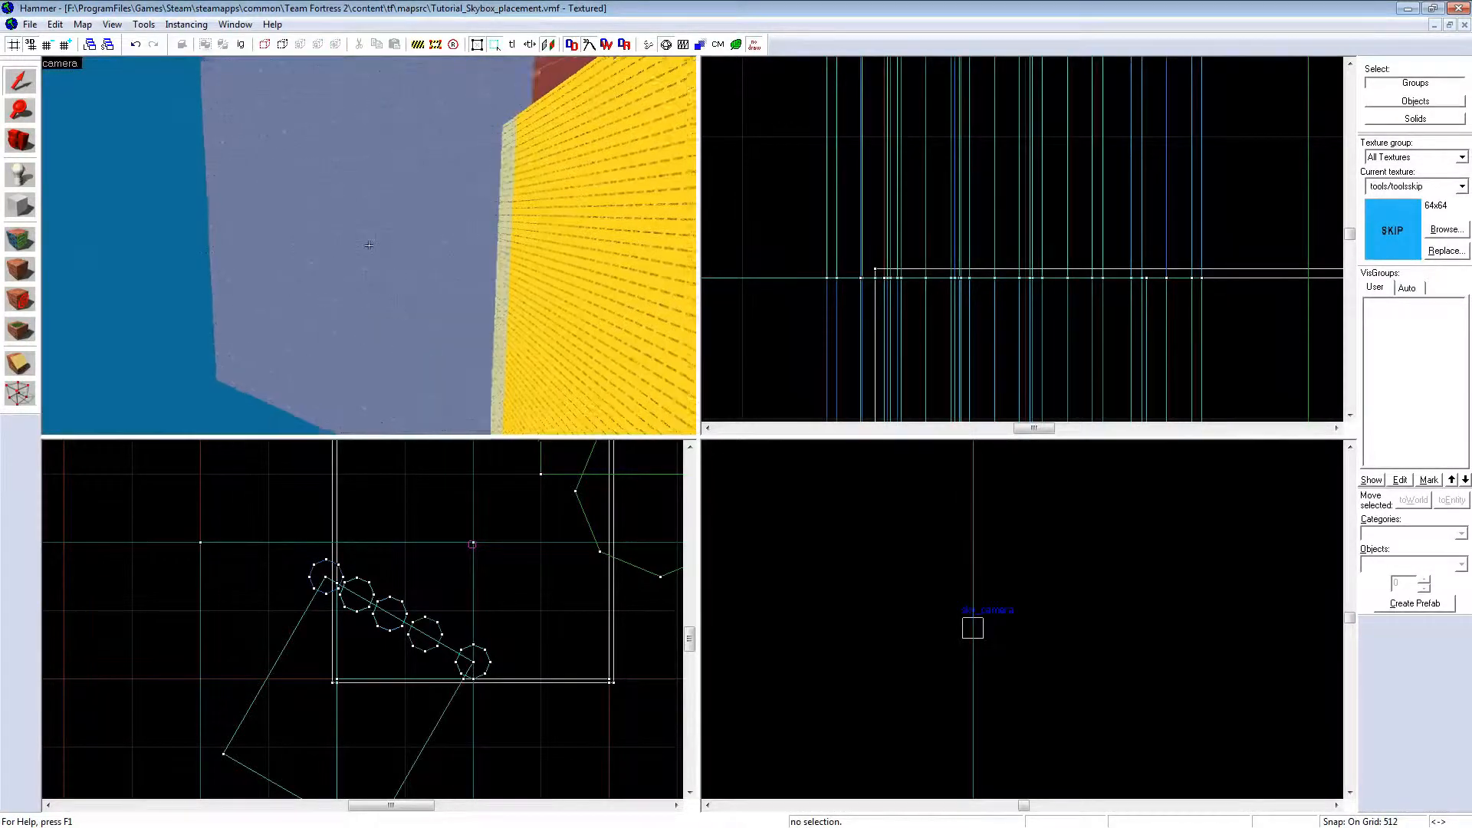
{"action": "key", "text": "z"}
{"action": "left_click", "coordinate": [369, 245]}
{"action": "key", "text": "z"}
{"action": "left_click", "coordinate": [370, 245]}
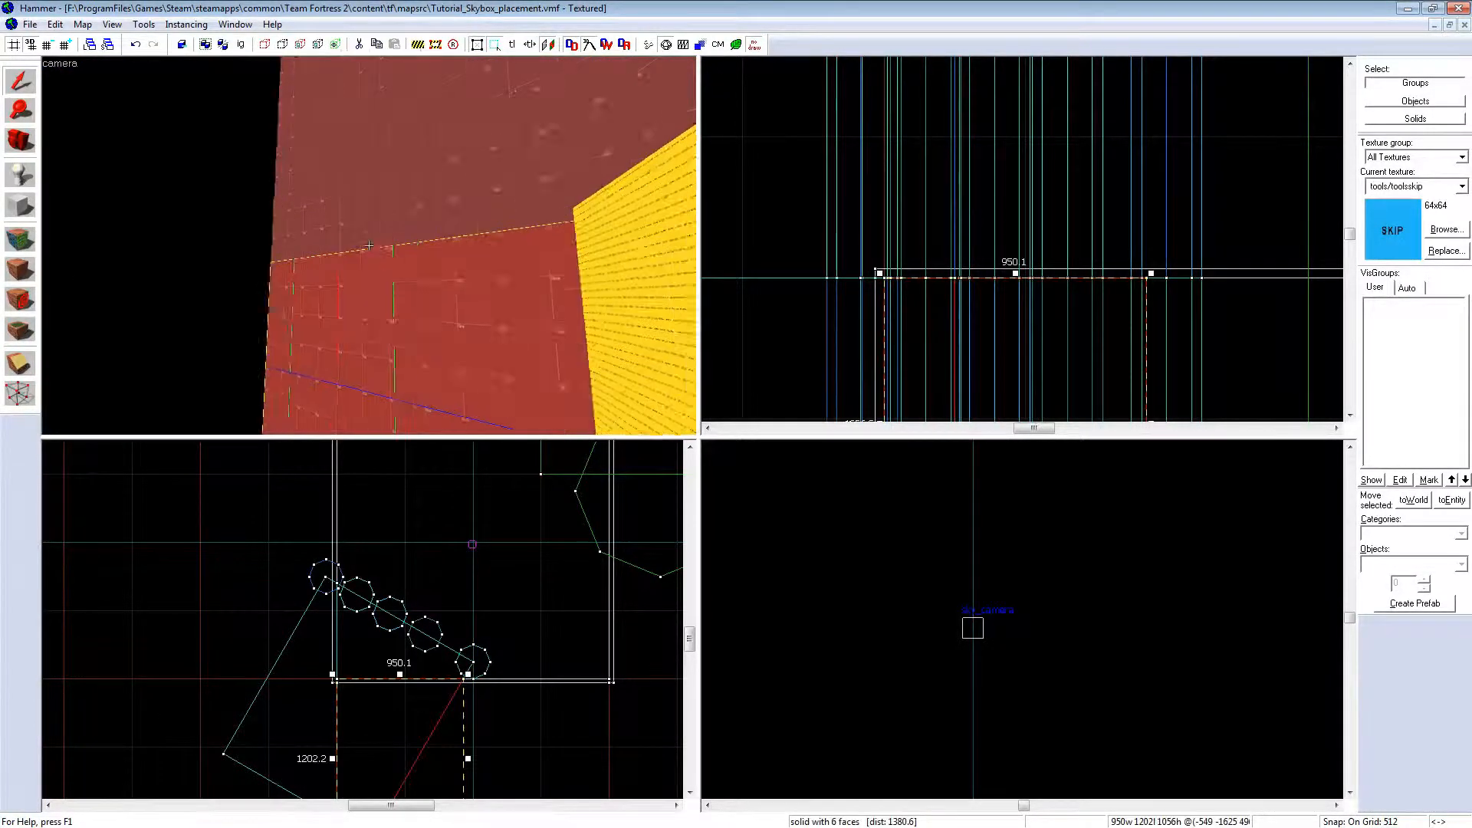
{"action": "key", "text": "z"}
{"action": "key", "text": "z"}
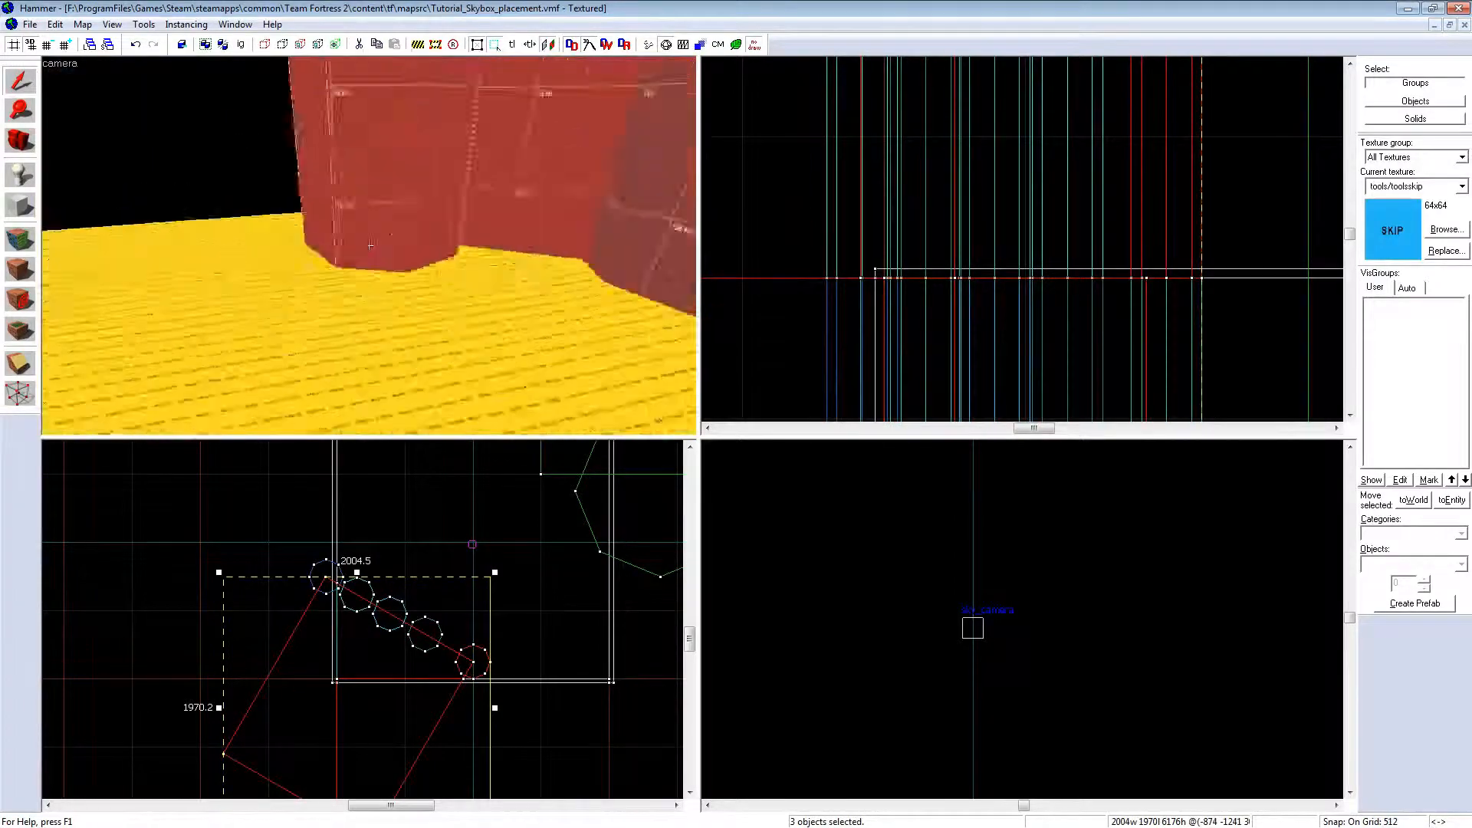
{"action": "left_click", "coordinate": [370, 245]}
{"action": "key", "text": "z"}
{"action": "left_click", "coordinate": [387, 222], "text": "ctrl"}
{"action": "left_click", "coordinate": [503, 226], "text": "ctrl"}
{"action": "left_click", "coordinate": [606, 230], "text": "ctrl"}
{"action": "key", "text": "z"}
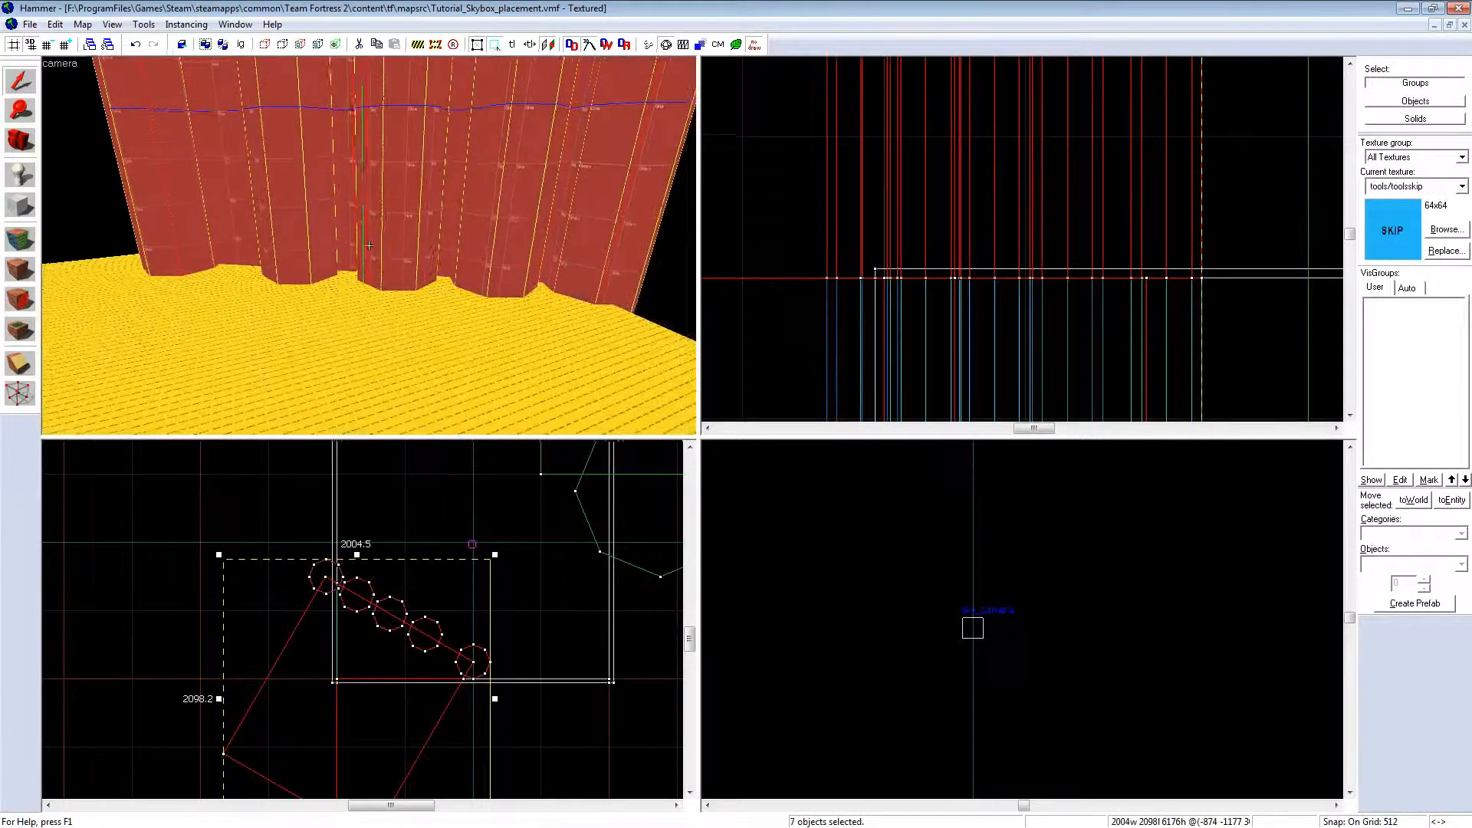
Step: Add the lower block and corner pillar outside the x = -1024 wall to the selection
{"action": "key", "text": "w"}
{"action": "key", "text": "s"}
{"action": "key", "text": "z"}
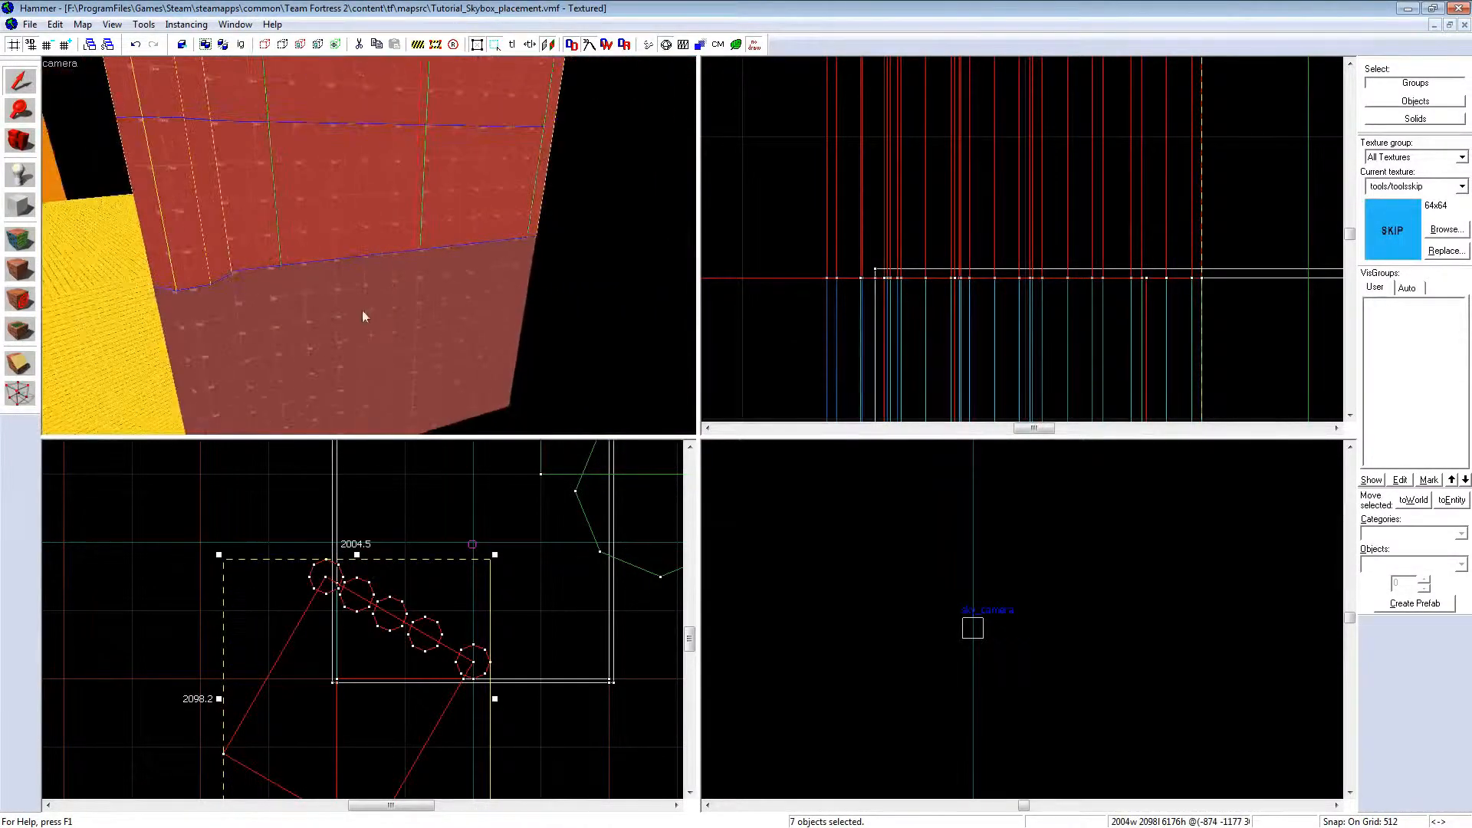
{"action": "left_click", "coordinate": [362, 310], "text": "ctrl"}
{"action": "left_click", "coordinate": [219, 370], "text": "ctrl"}
Step: Clip the lower corner pillar vertically at x = -1024 where it crosses the room's wall, keeping both halves
{"action": "key", "text": "z"}
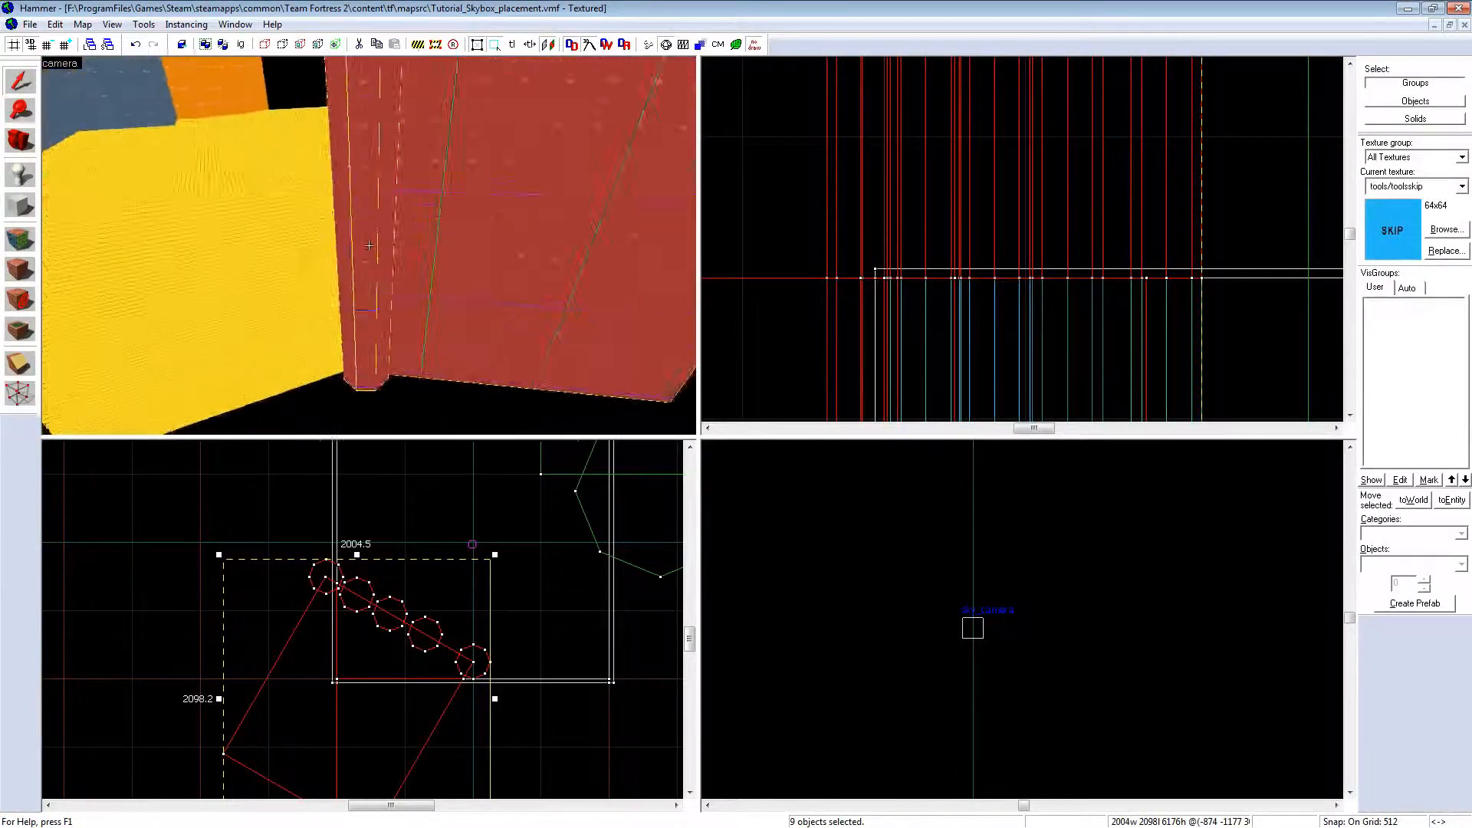
{"action": "key", "text": "z"}
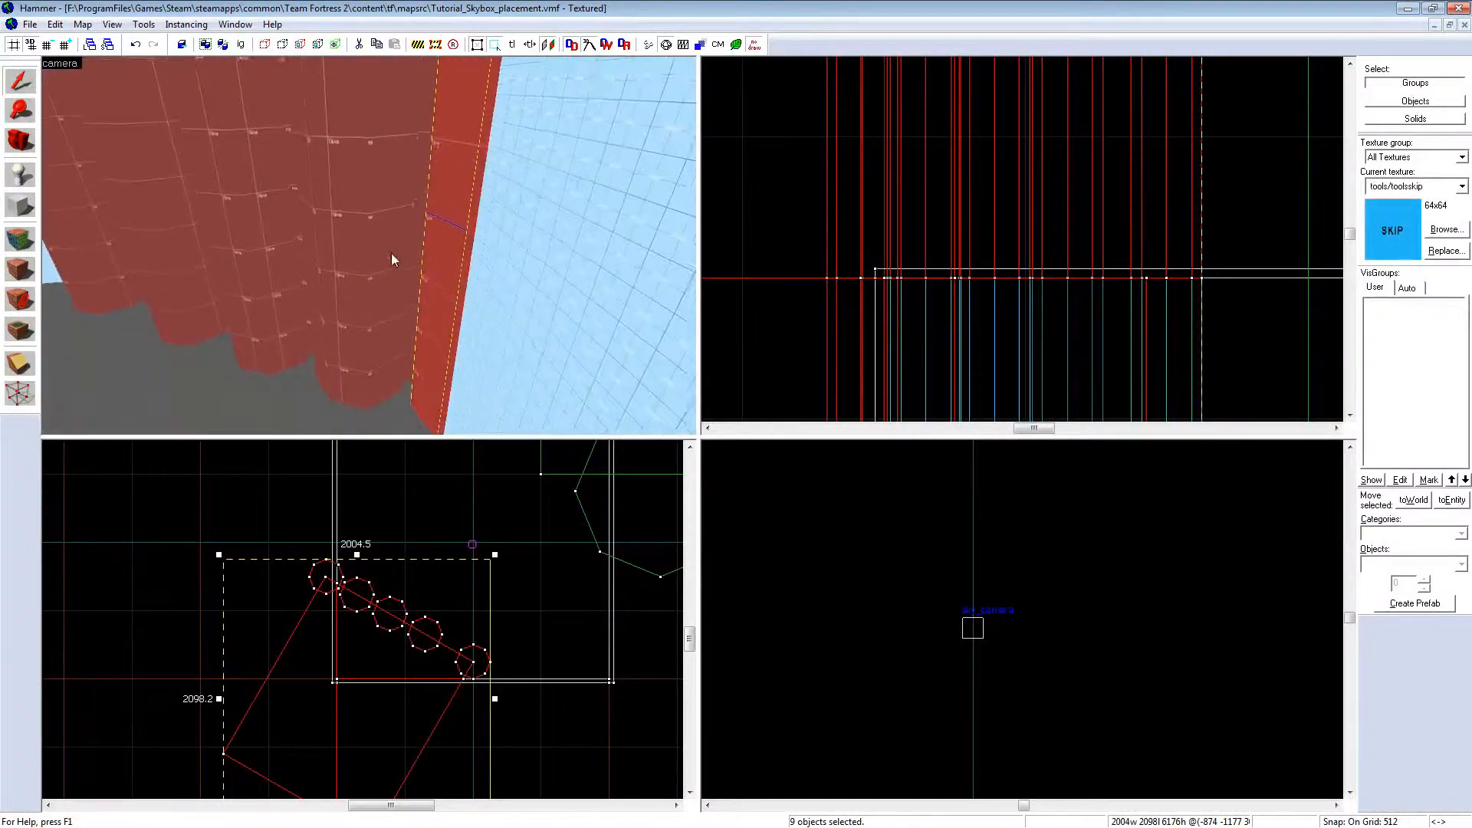
{"action": "key", "text": "z"}
{"action": "key", "text": "w"}
{"action": "key", "text": "z"}
{"action": "left_click", "coordinate": [370, 247]}
{"action": "scroll", "coordinate": [322, 535], "scroll_direction": "up", "scroll_amount": 4}
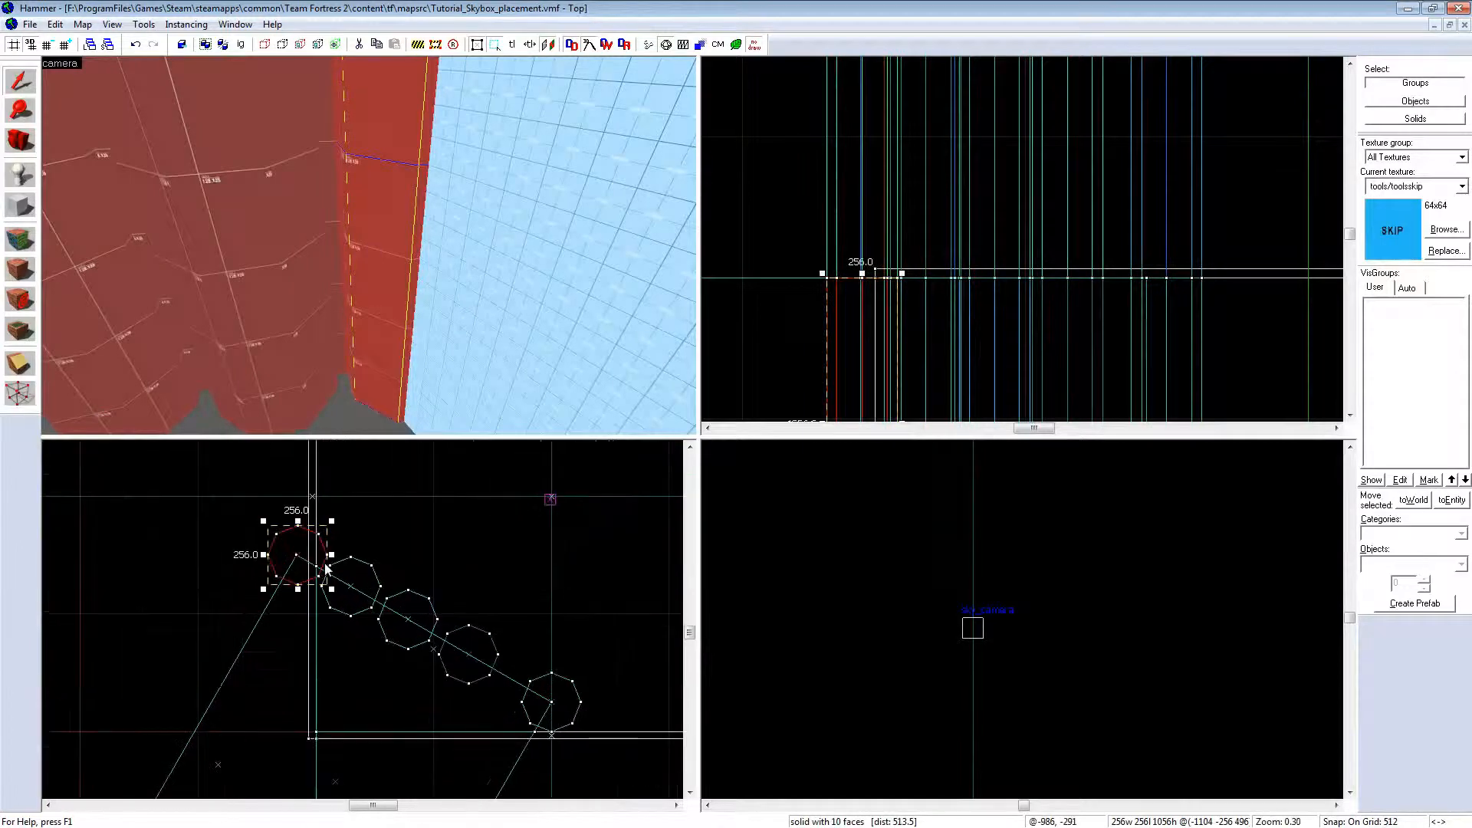
{"action": "key", "text": "shift+a"}
{"action": "scroll", "coordinate": [300, 652], "scroll_direction": "down", "scroll_amount": 10}
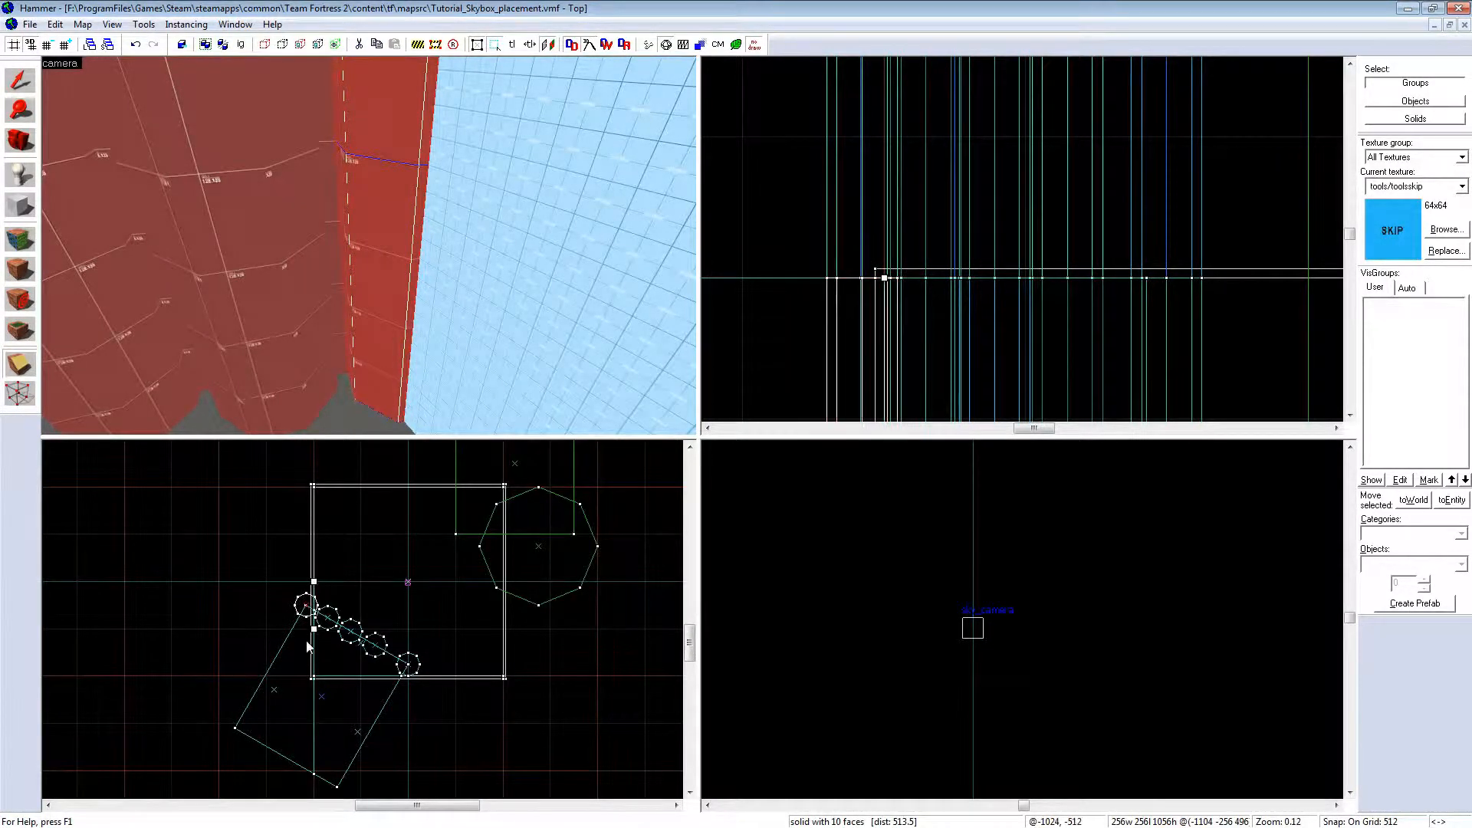
{"action": "scroll", "coordinate": [310, 650], "scroll_direction": "up", "scroll_amount": 4}
{"action": "left_click", "coordinate": [356, 260]}
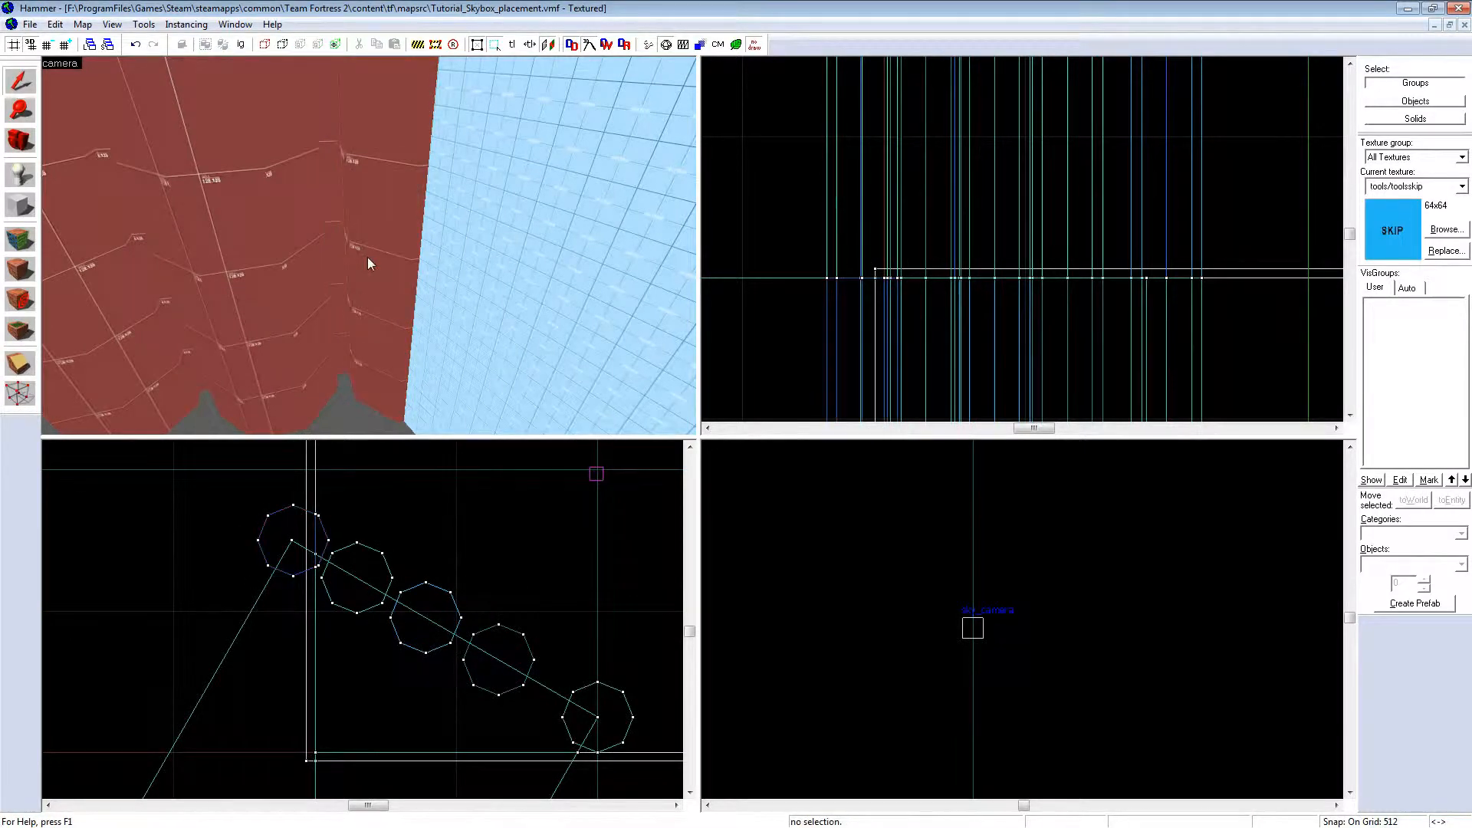
Step: Select the outer slice of the lower corner pillar, the upper corner pillar, the upper body and the adjacent lower outer block
{"action": "key", "text": "d"}
{"action": "key", "text": "z"}
{"action": "left_click", "coordinate": [330, 293]}
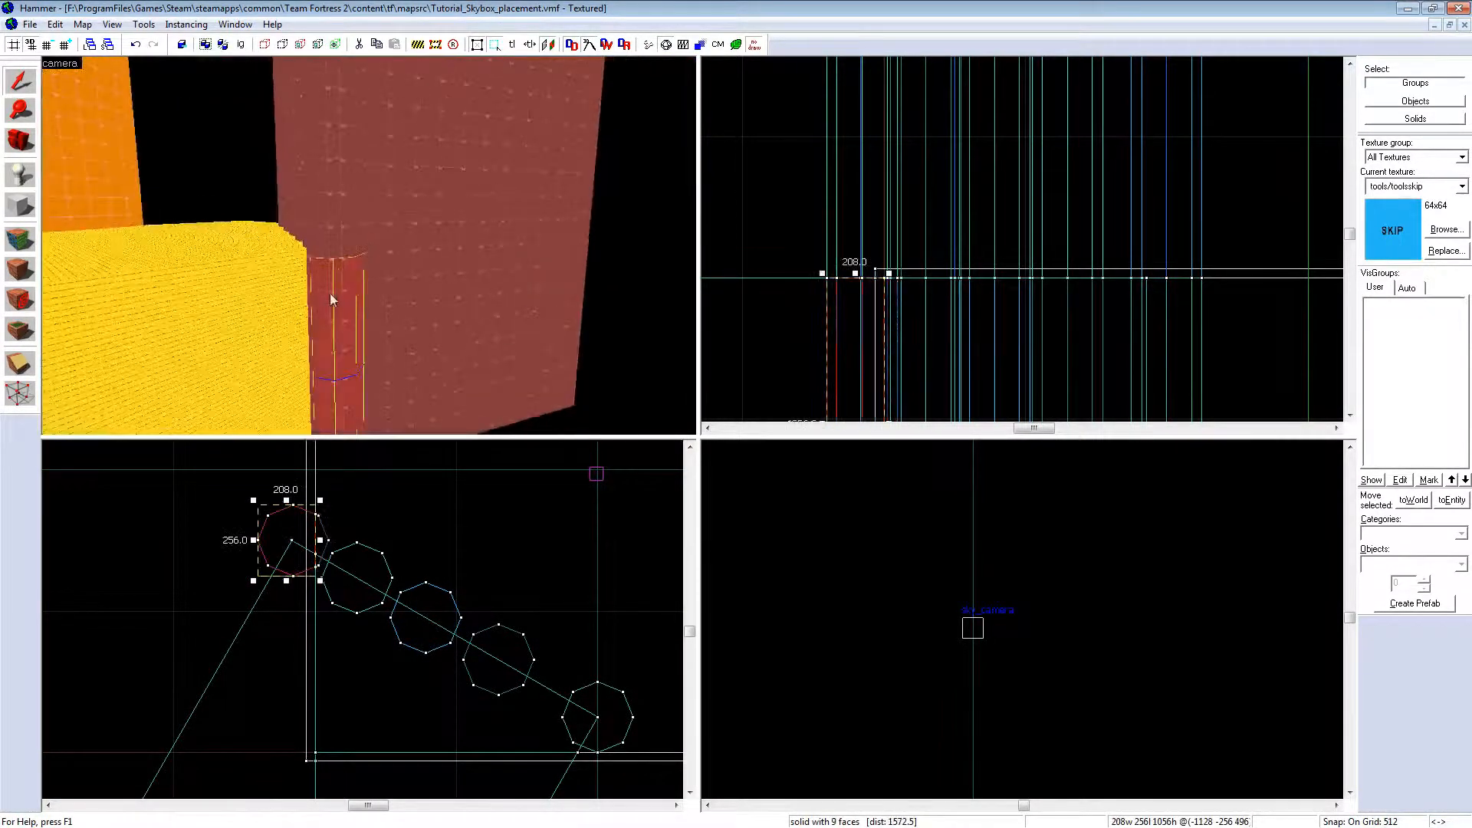
{"action": "left_click", "coordinate": [329, 186], "text": "ctrl"}
{"action": "left_click", "coordinate": [384, 208], "text": "ctrl"}
{"action": "left_click", "coordinate": [389, 293], "text": "ctrl"}
{"action": "key", "text": "z"}
{"action": "key", "text": "d"}
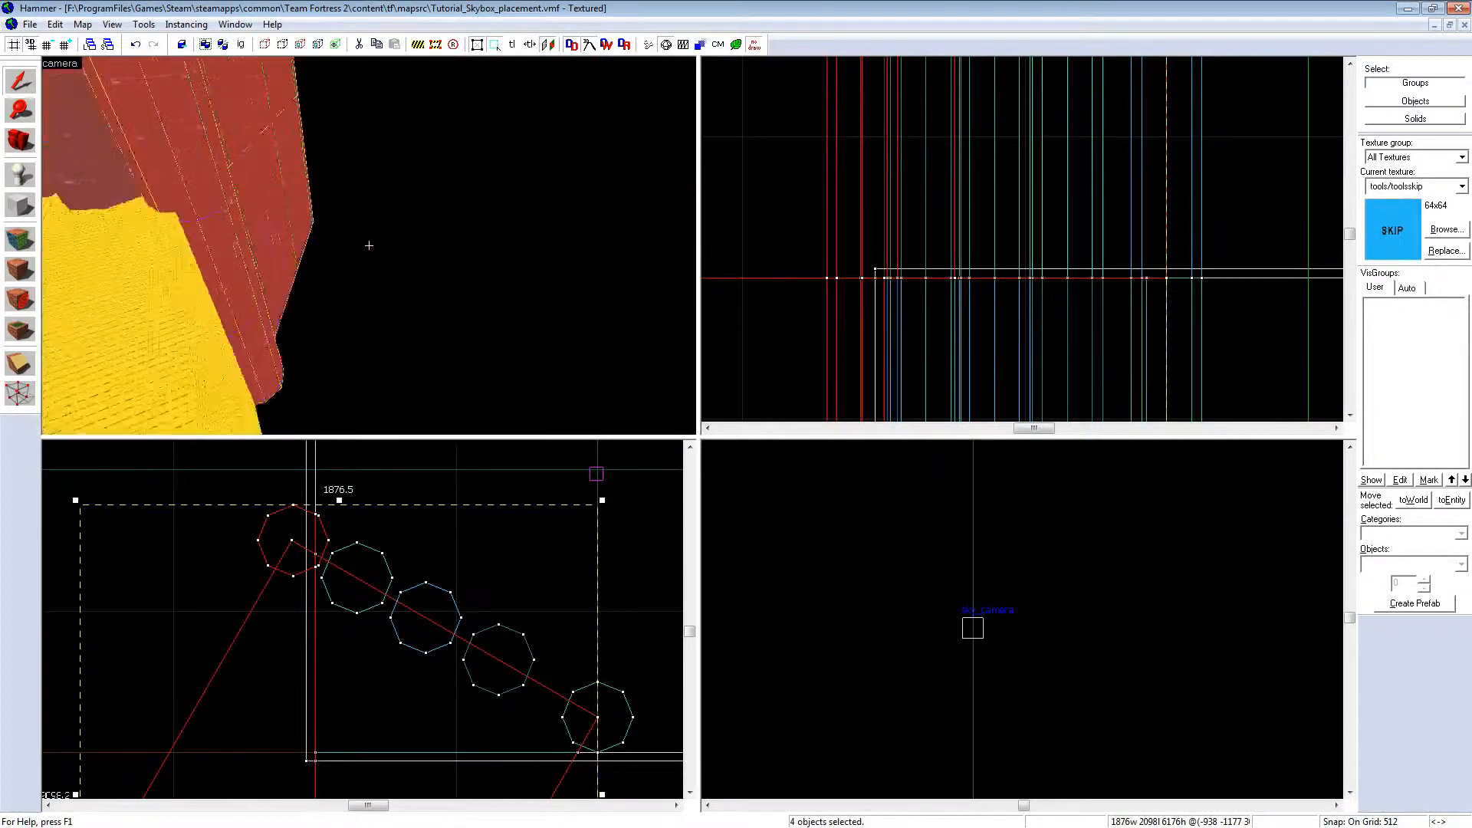
Step: Add the four remaining upper pillars and the lower block outside the y = -1024 wall to the selection
{"action": "key", "text": "z"}
{"action": "left_click", "coordinate": [370, 245], "text": "ctrl"}
{"action": "left_click", "coordinate": [347, 256], "text": "ctrl"}
{"action": "left_click", "coordinate": [265, 259], "text": "ctrl"}
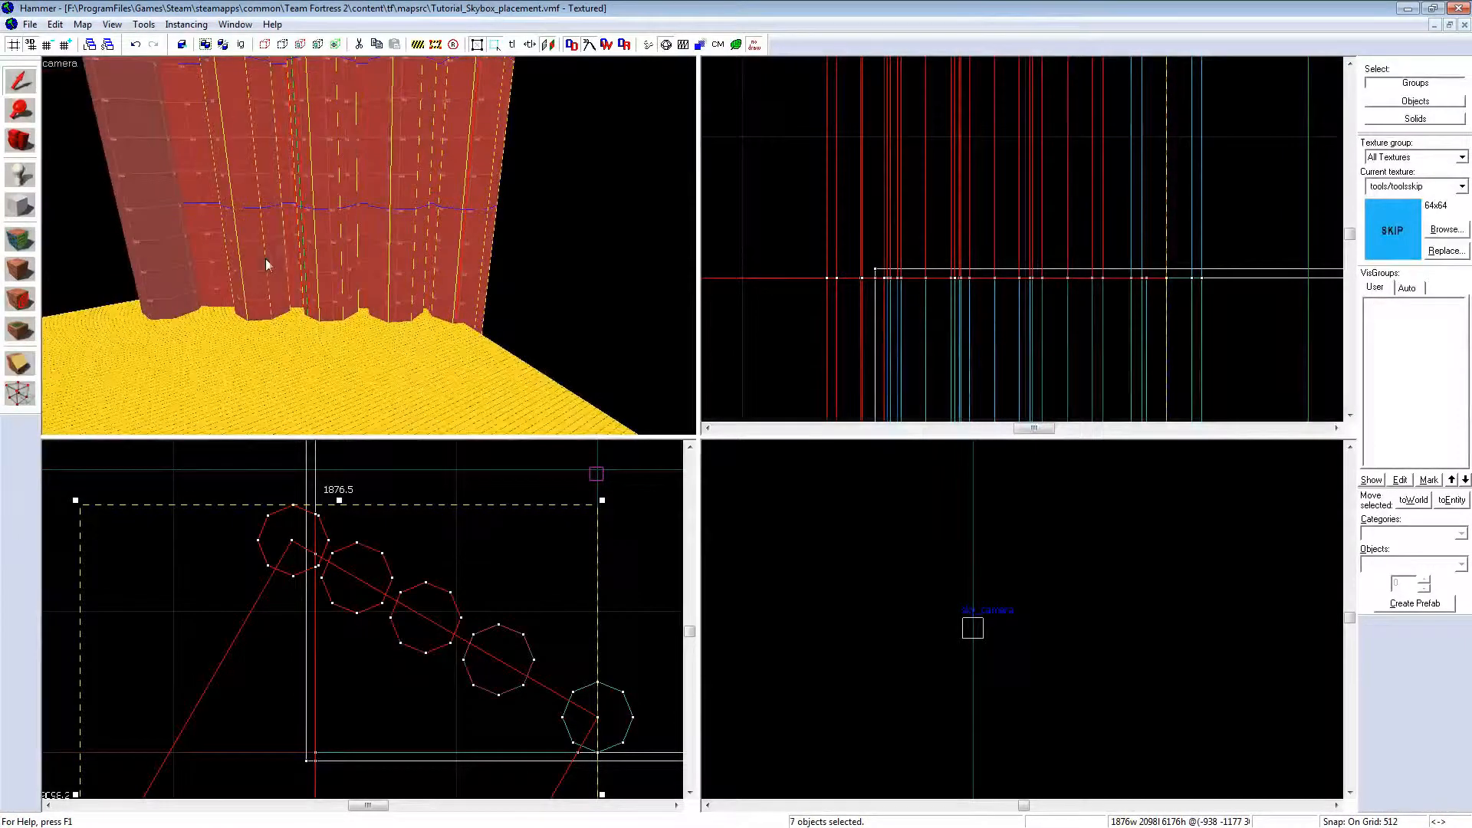
{"action": "left_click", "coordinate": [178, 259], "text": "ctrl"}
{"action": "key", "text": "z"}
{"action": "key", "text": "z"}
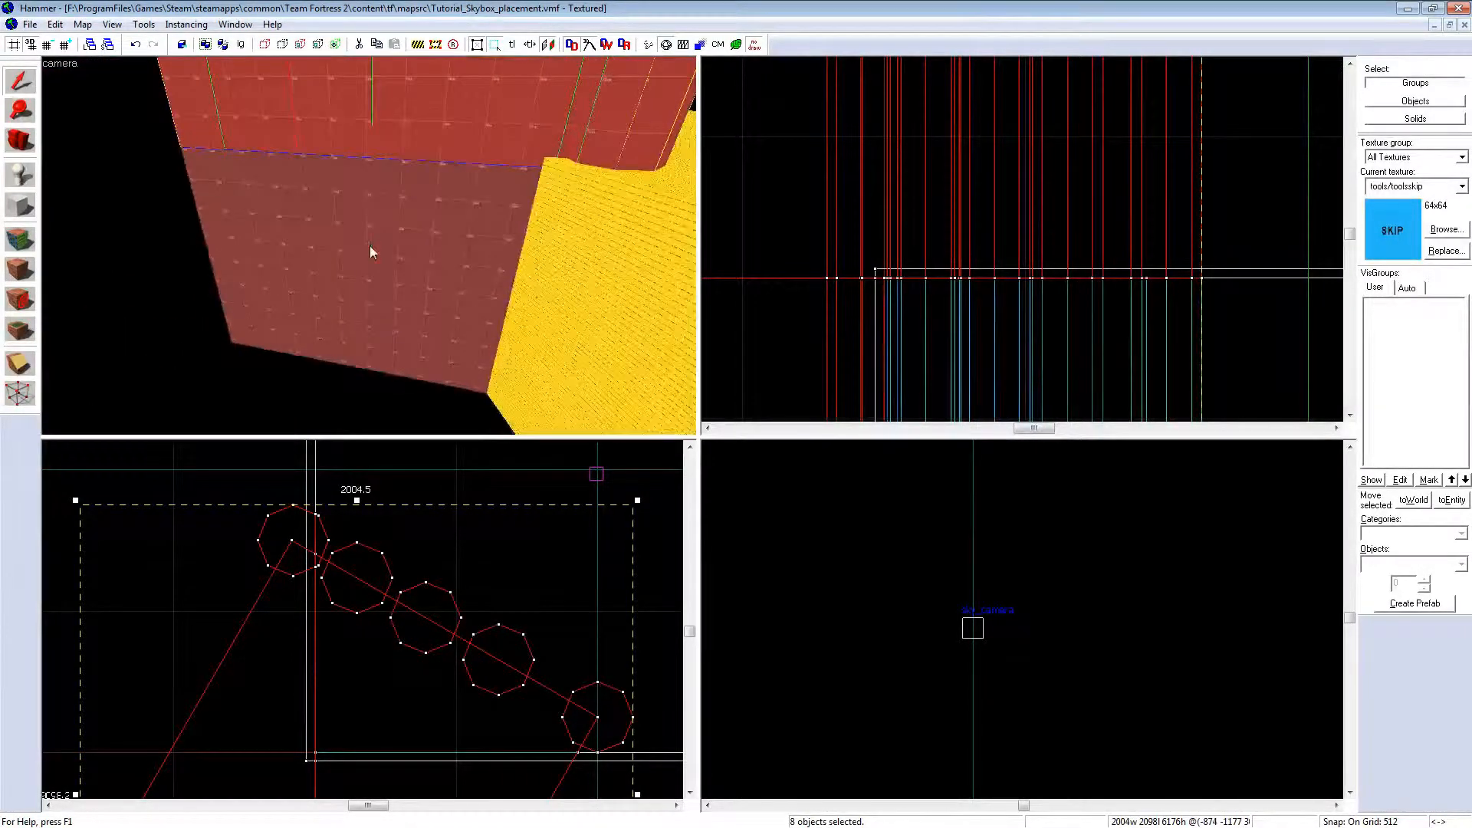
{"action": "left_click", "coordinate": [369, 245], "text": "ctrl"}
Step: Add the large translucent block enclosing the building to the selection and group all selected objects
{"action": "key", "text": "z"}
{"action": "key", "text": "z"}
{"action": "key", "text": "shift+z"}
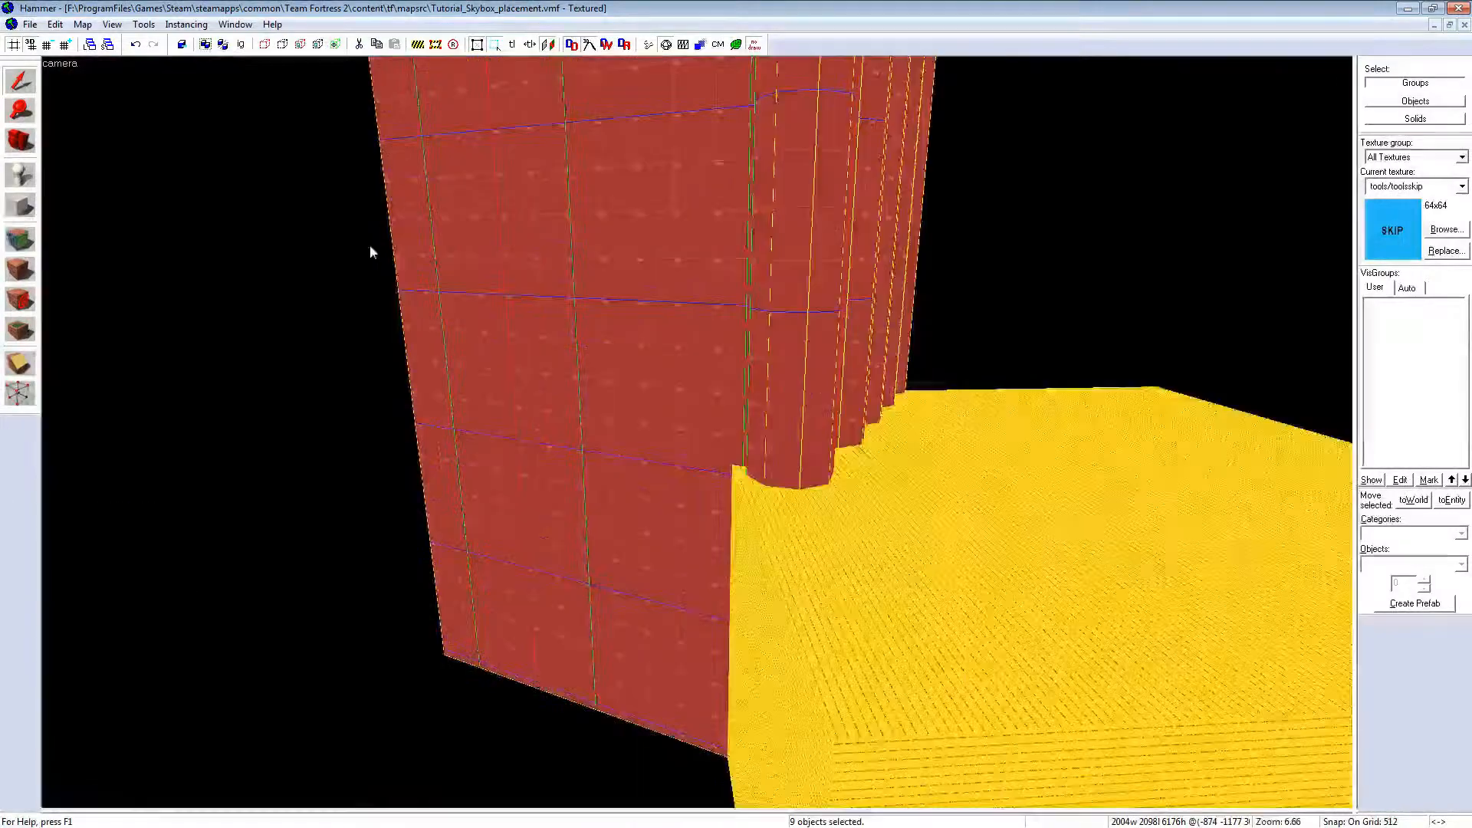
{"action": "key", "text": "z"}
{"action": "key", "text": "z"}
{"action": "left_click", "coordinate": [562, 438], "text": "ctrl"}
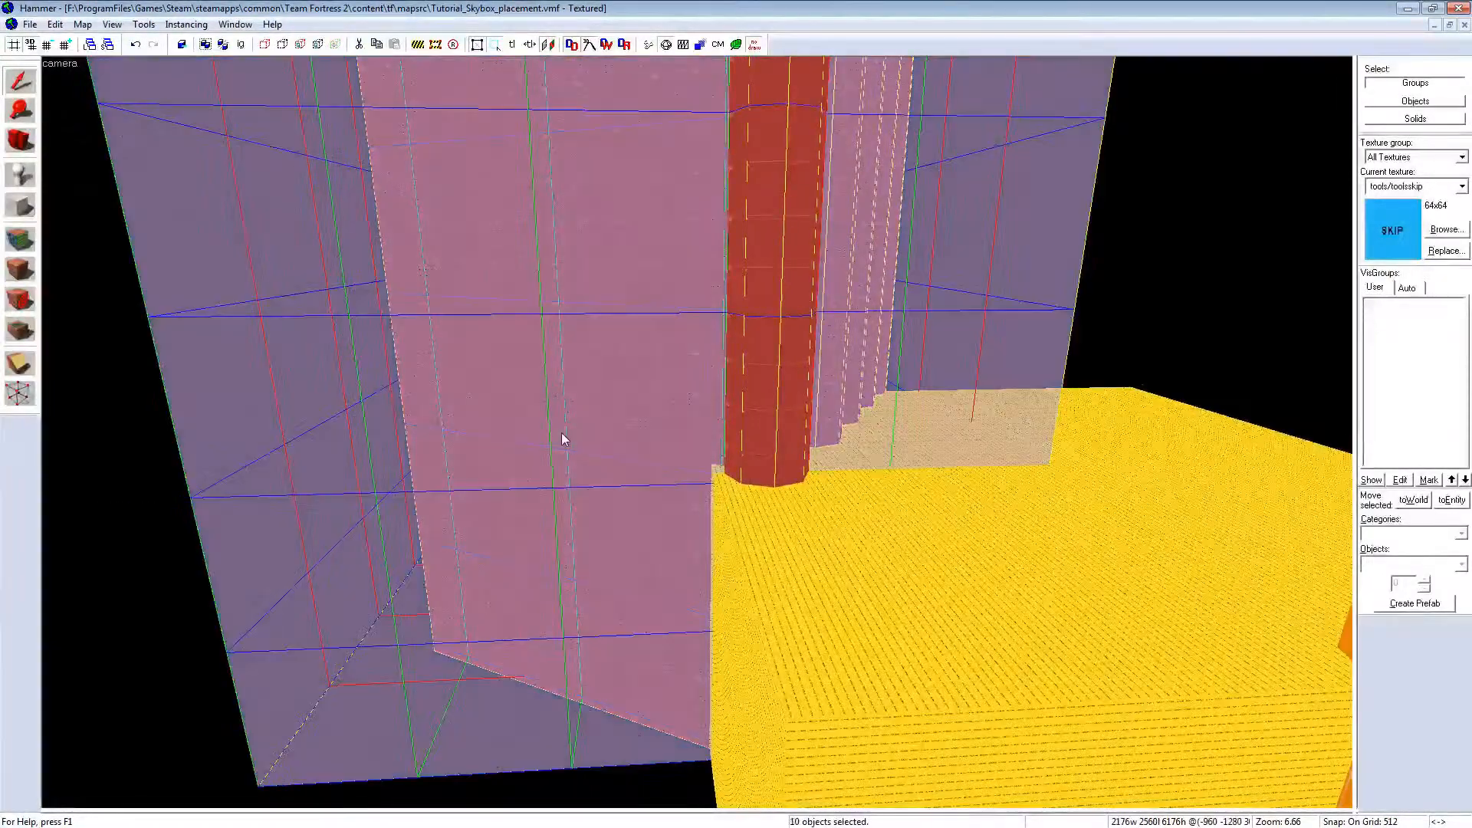
{"action": "key", "text": "ctrl+g"}
{"action": "left_click", "coordinate": [569, 435], "text": "ctrl"}
{"action": "left_click", "coordinate": [569, 435], "text": "ctrl"}
Step: Turn on texture locking while scaling for the grouped building
{"action": "key", "text": "z"}
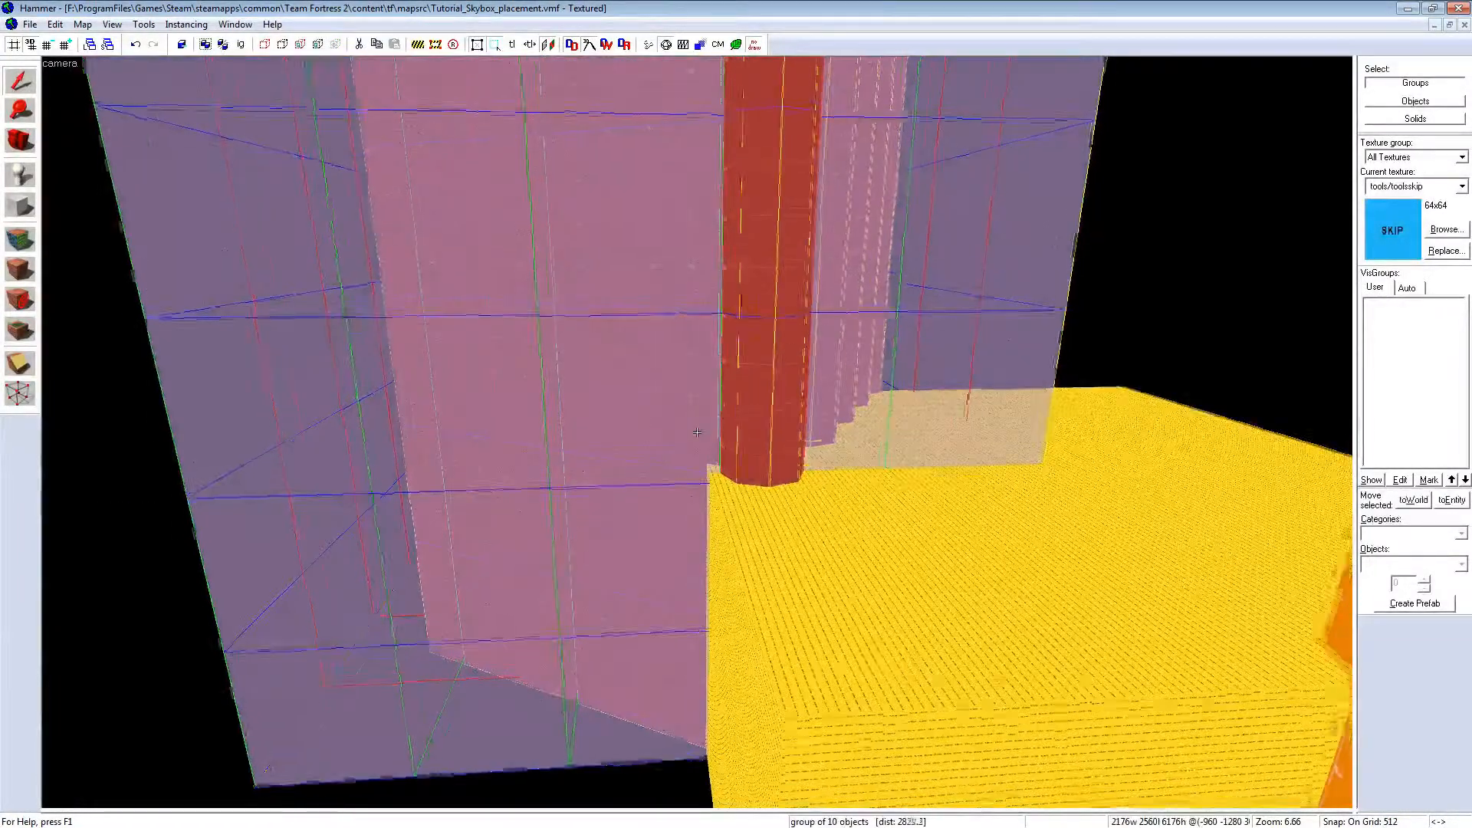
{"action": "left_click_drag", "start_coordinate": [697, 432], "coordinate": [639, 374]}
{"action": "key", "text": "z"}
{"action": "key", "text": "w"}
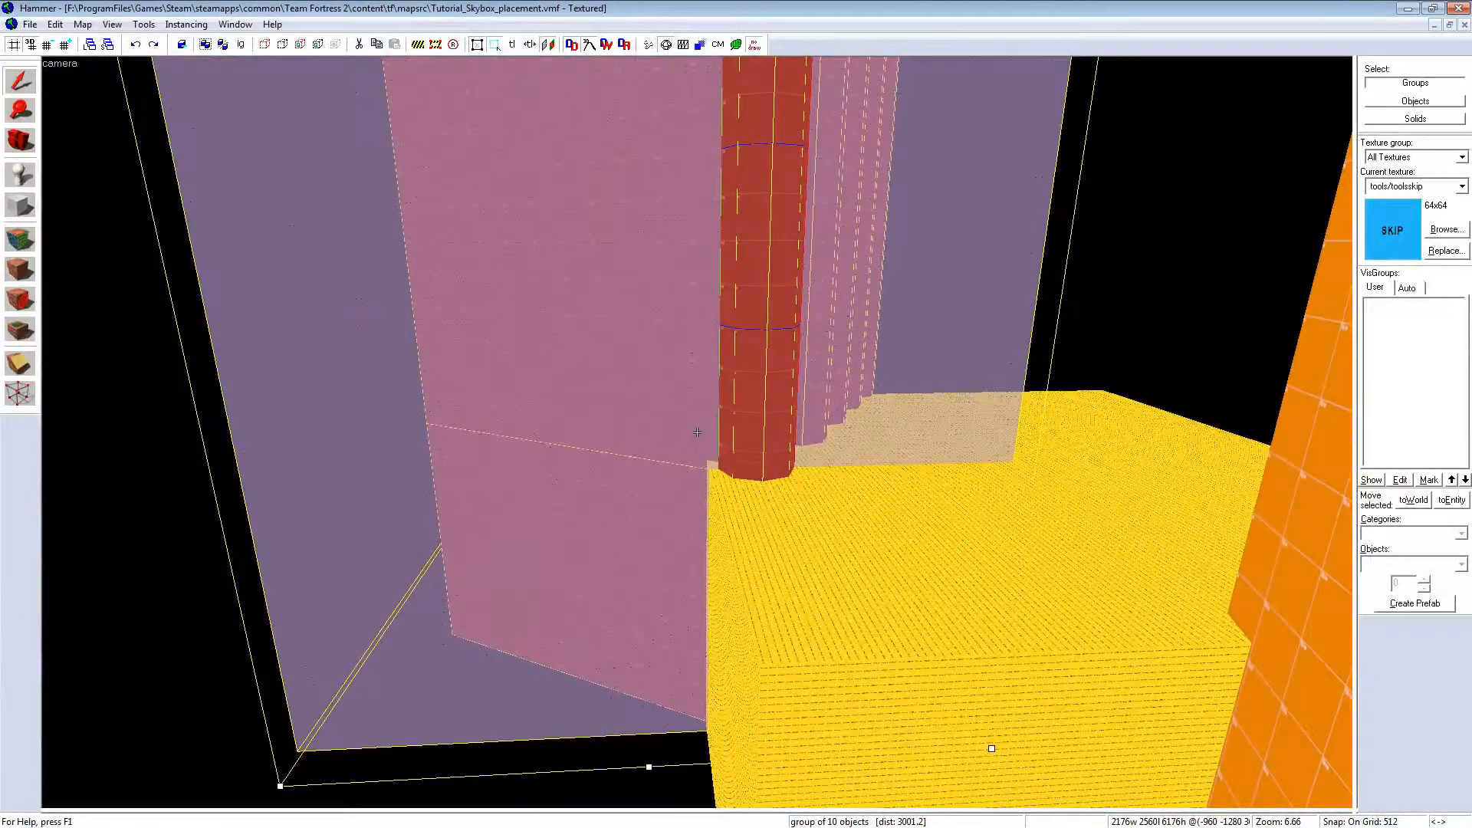
{"action": "key", "text": "w"}
{"action": "key", "text": "s"}
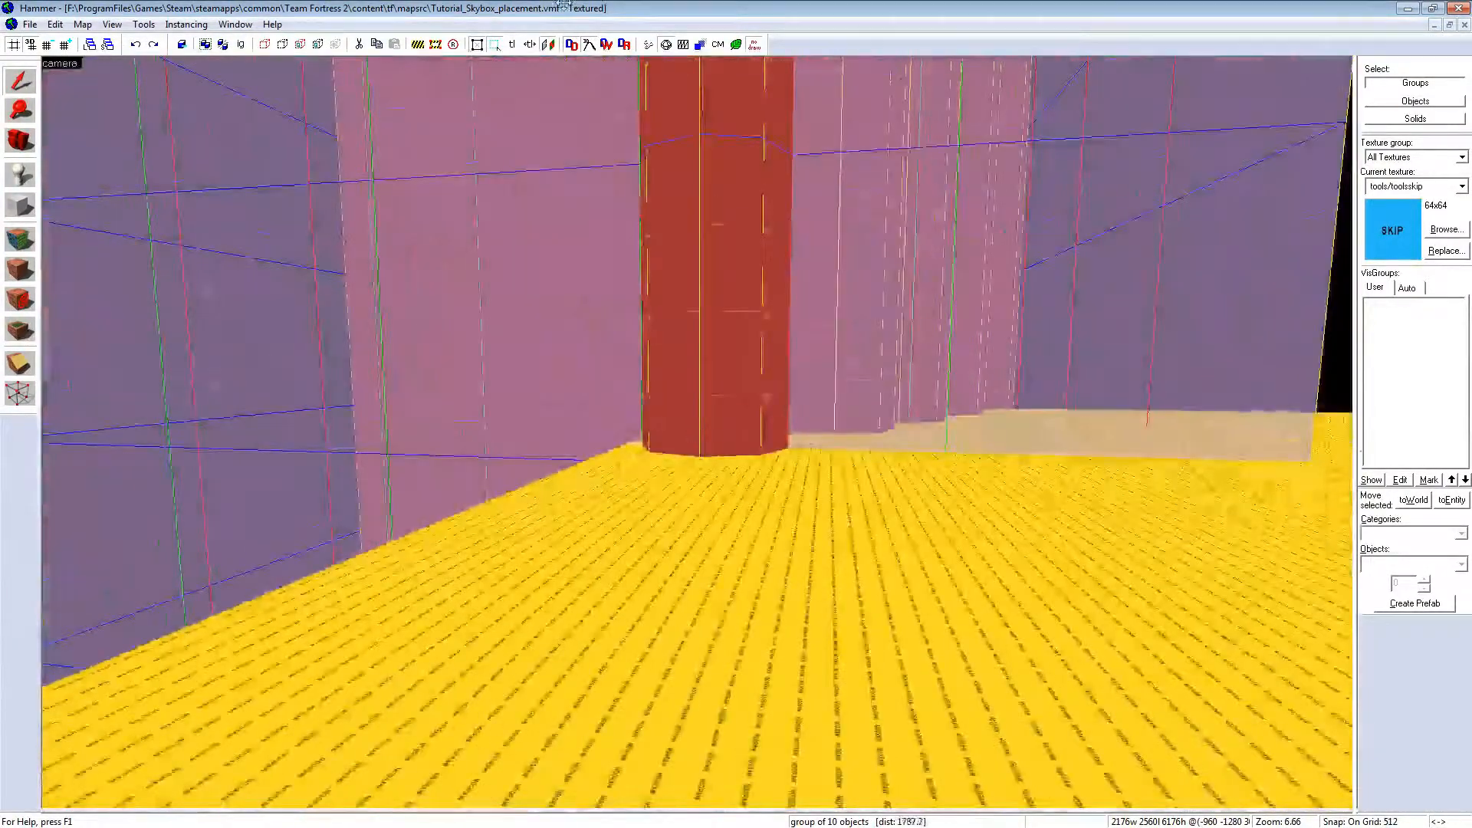
{"action": "left_click", "coordinate": [512, 44]}
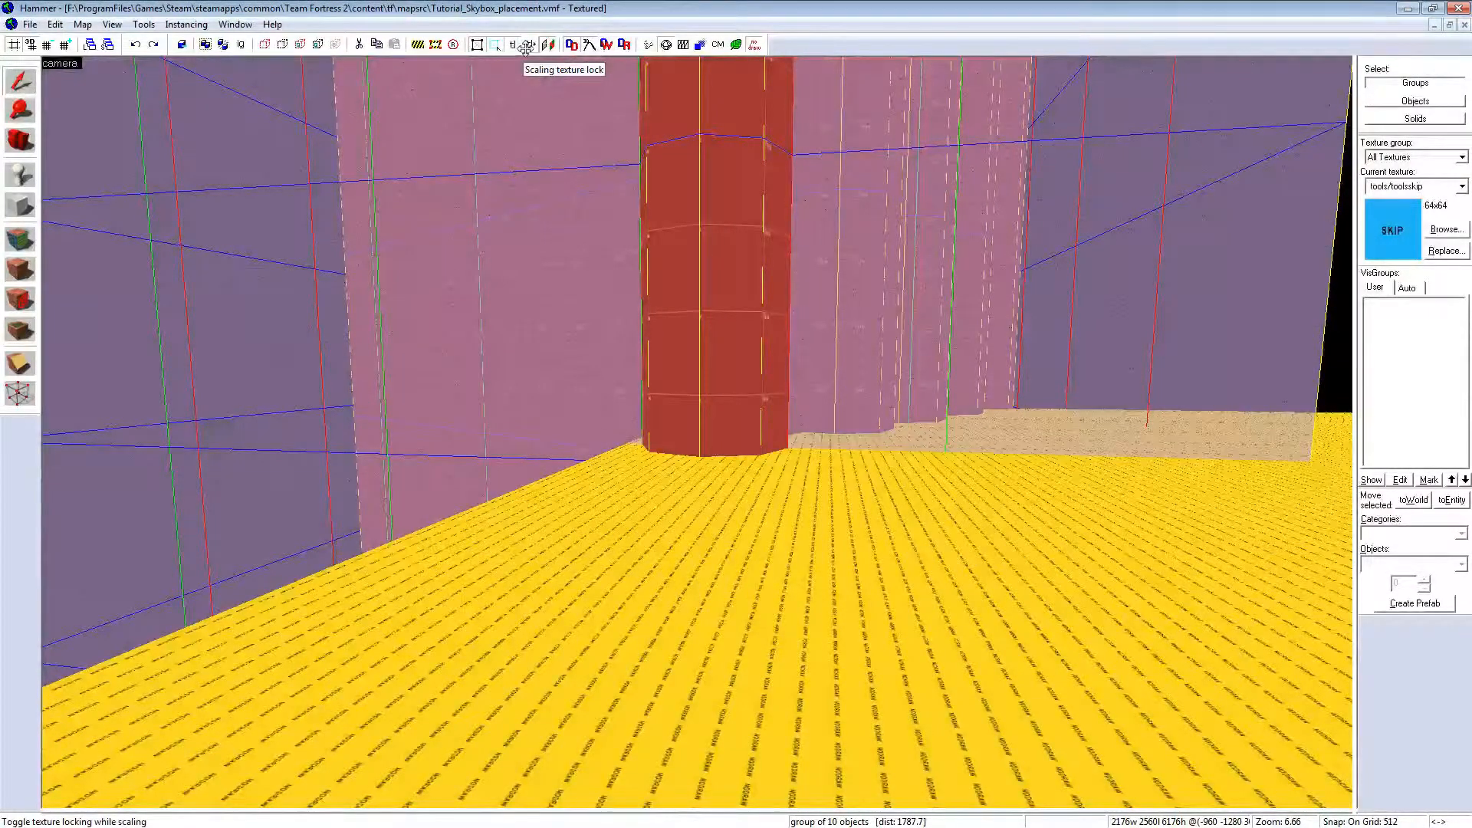
{"action": "left_click", "coordinate": [528, 46]}
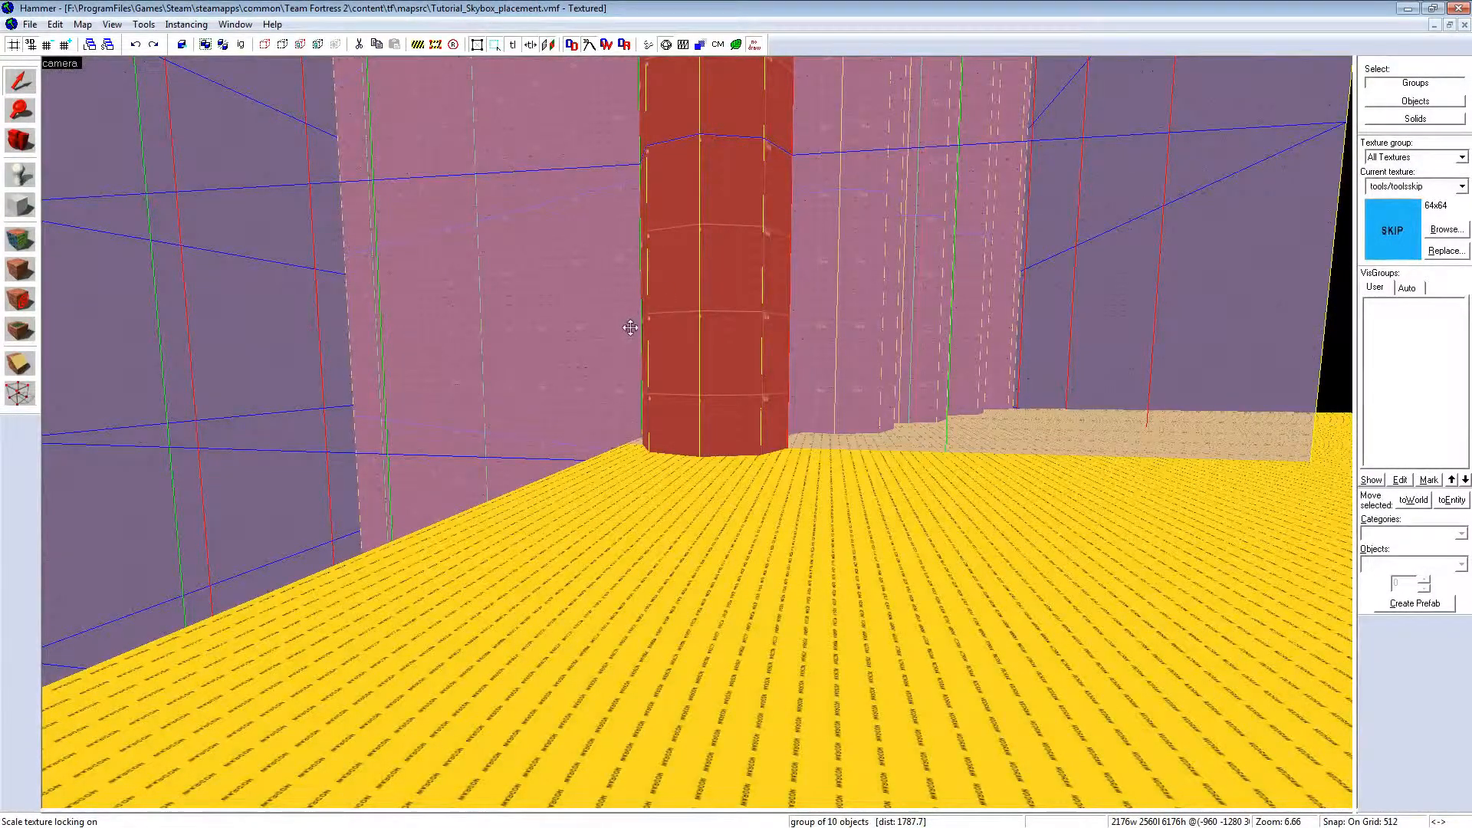
Step: Move the grouped building parts 512 units in the negative y direction and view them from inside the room
{"action": "left_click_drag", "start_coordinate": [630, 308], "coordinate": [398, 218]}
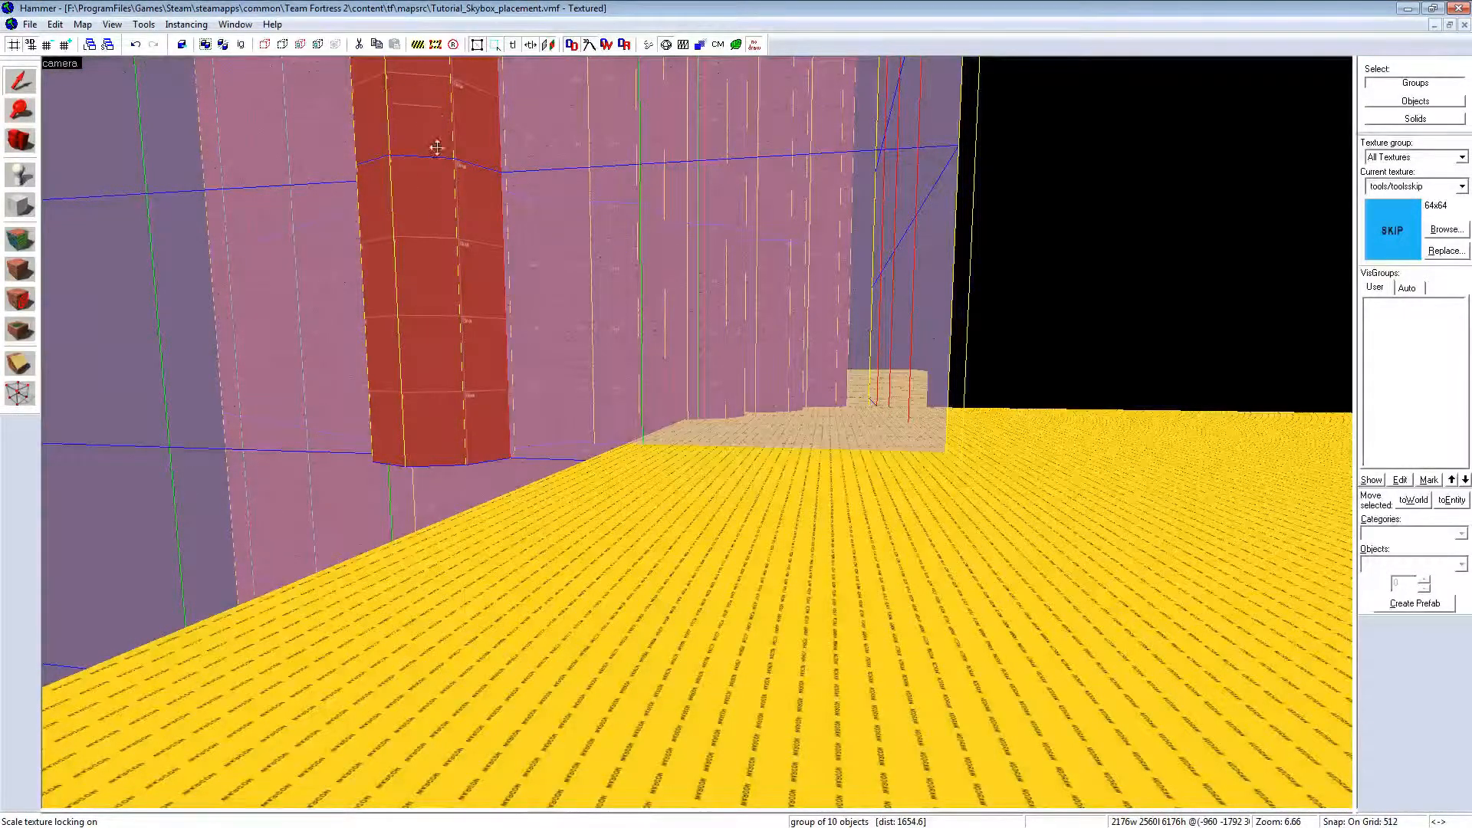
{"action": "key", "text": "z"}
{"action": "key", "text": "w"}
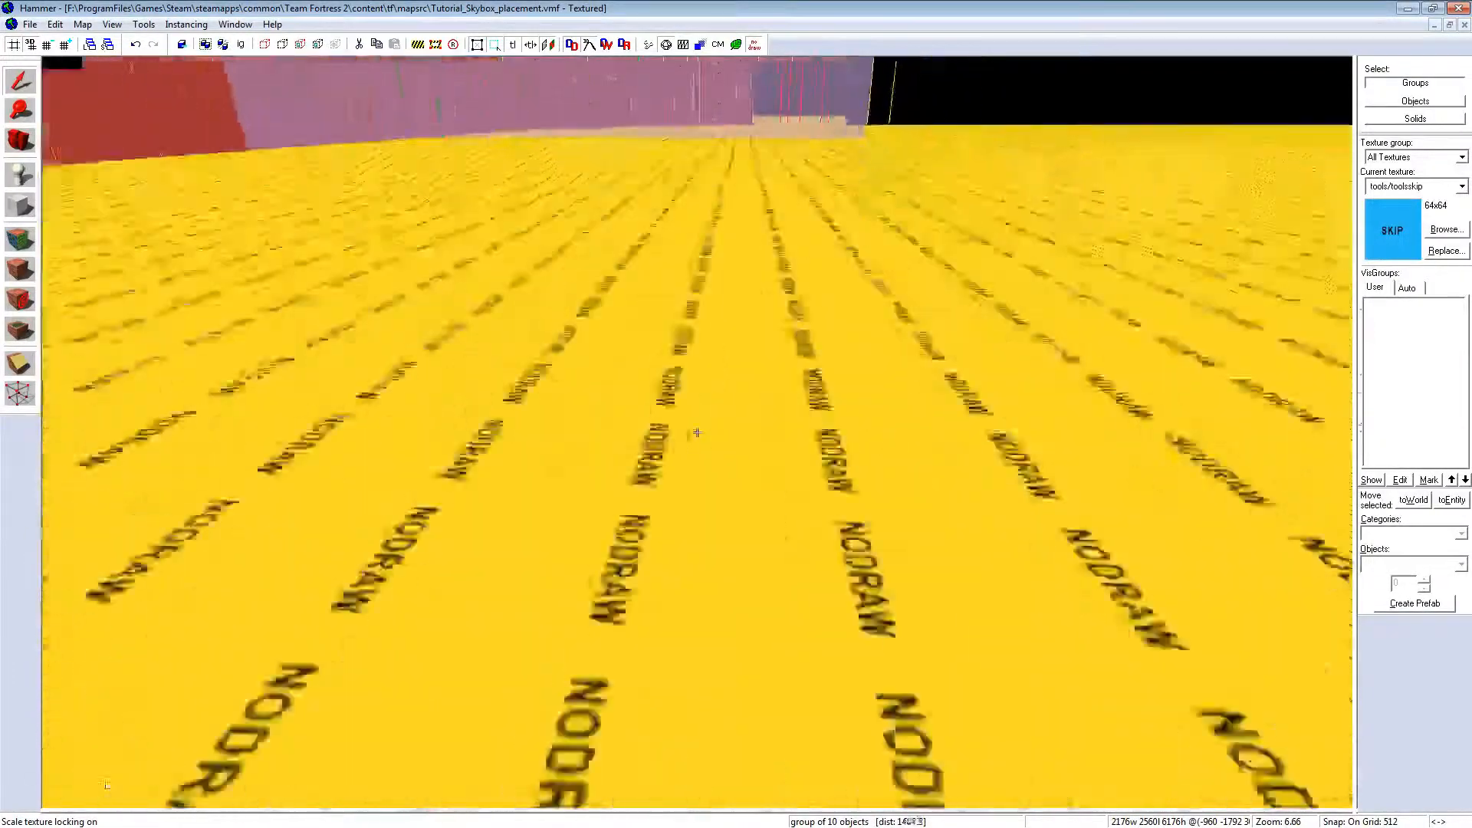
{"action": "key", "text": "z"}
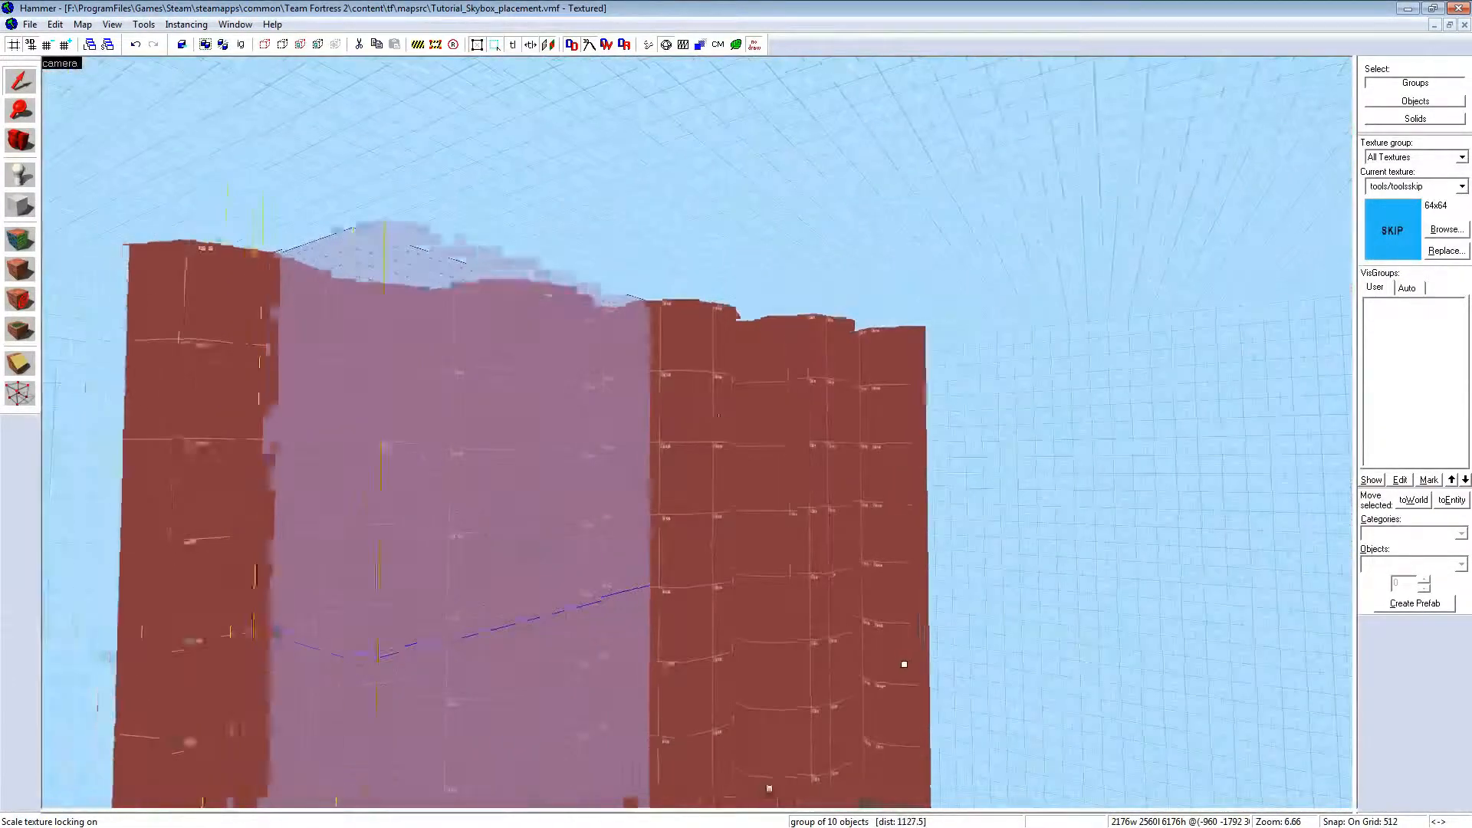
Step: Undo the last move of the grouped building parts
{"action": "key", "text": "s"}
{"action": "key", "text": "s"}
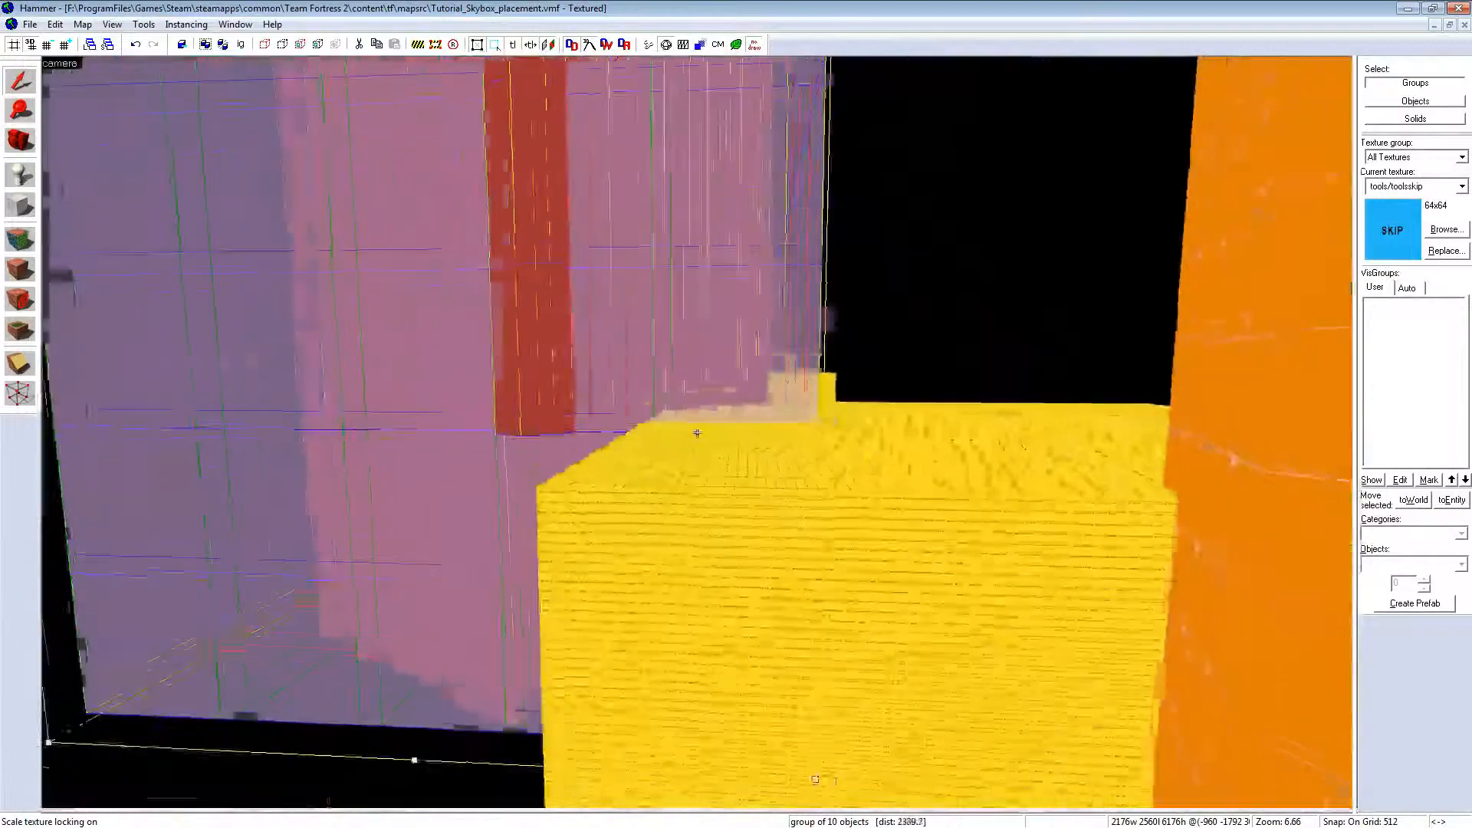
{"action": "key", "text": "ctrl+z"}
{"action": "key", "text": "z"}
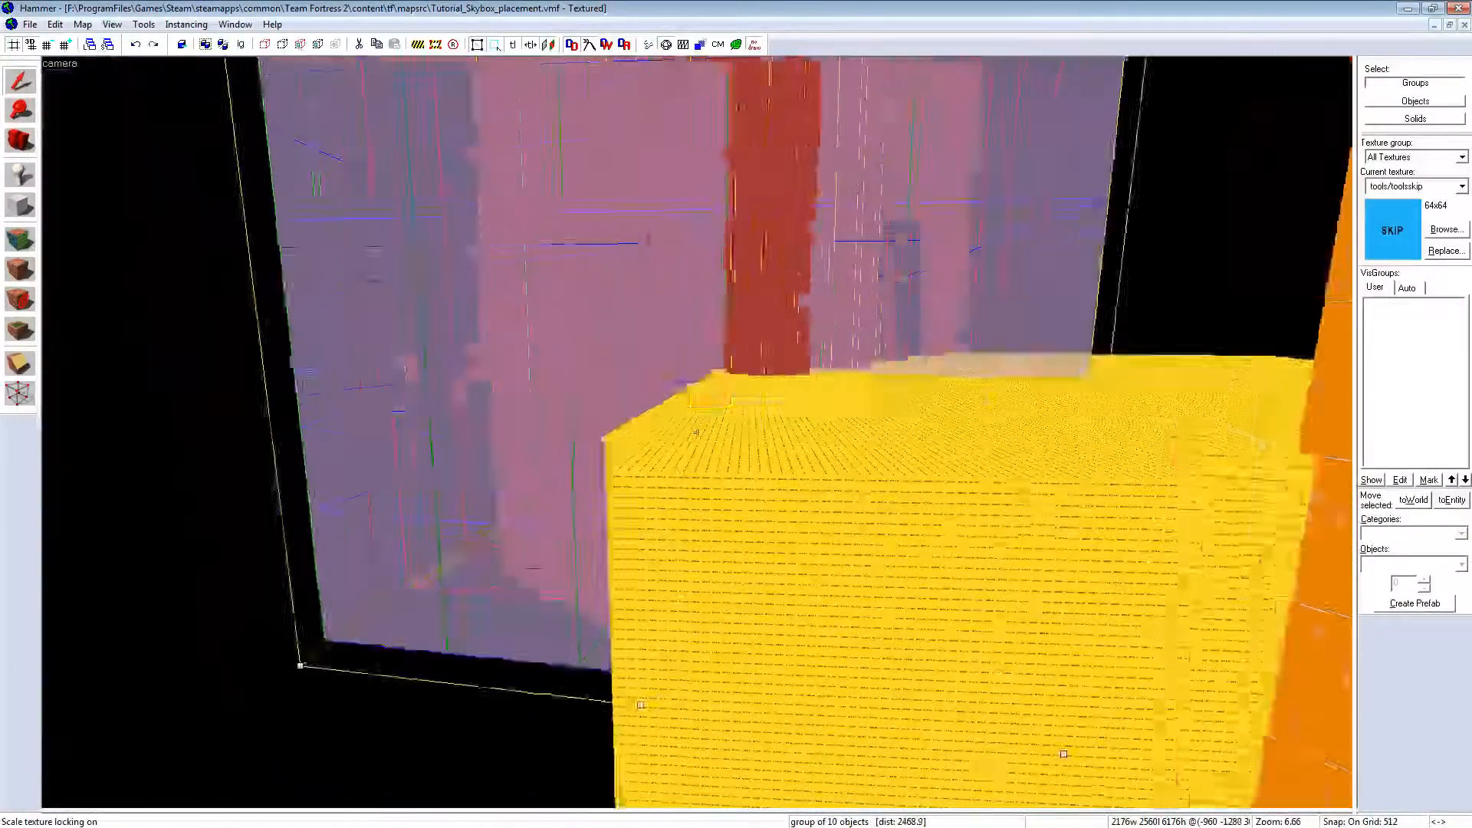
Step: Examine in the top view how the grouped building and its enclosing block sit relative to the room's walls and centre
{"action": "key", "text": "z"}
{"action": "key", "text": "shift+z"}
{"action": "scroll", "coordinate": [458, 585], "scroll_direction": "down", "scroll_amount": 10}
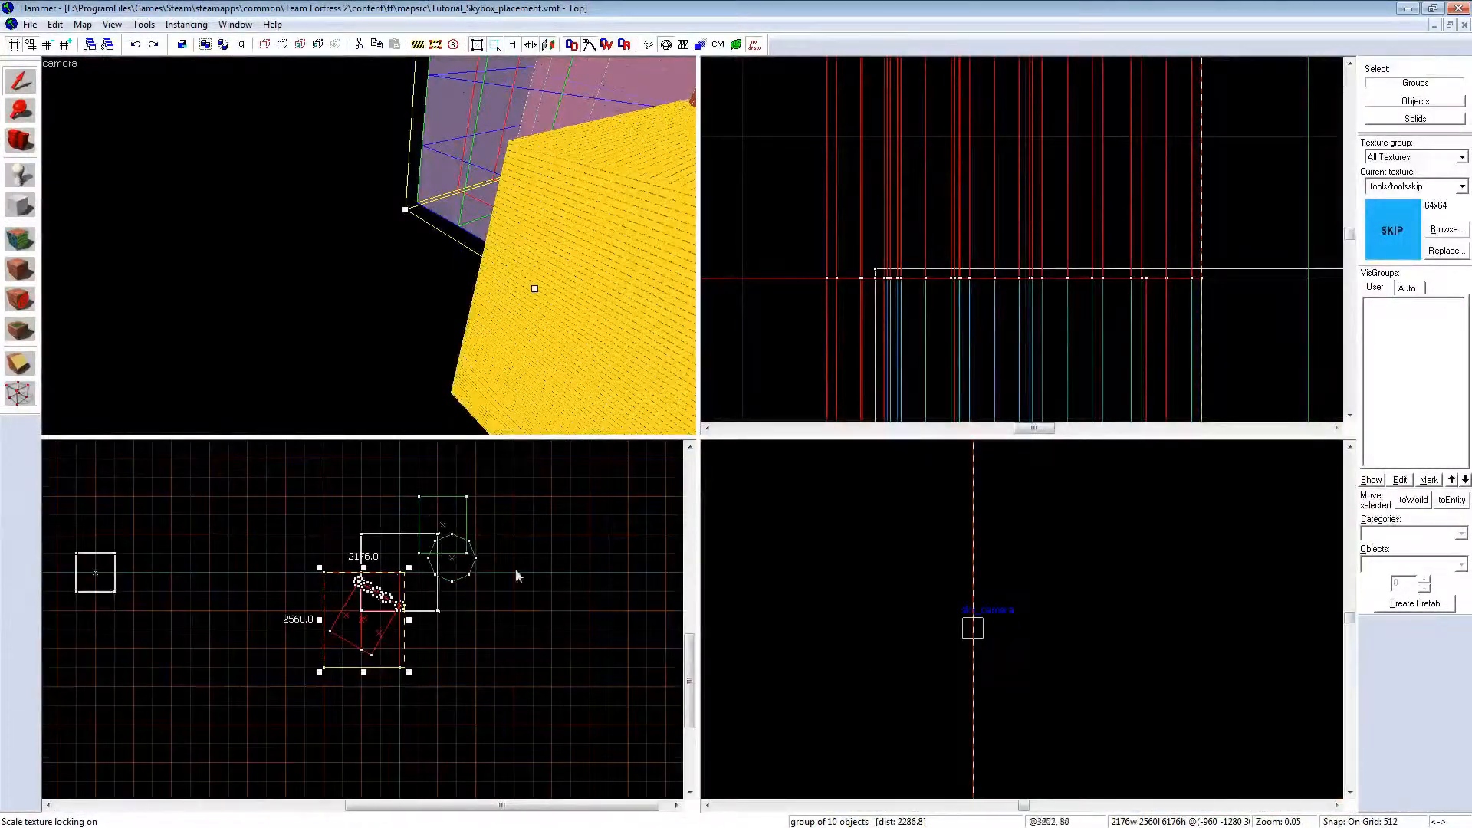
{"action": "key", "text": "shift+z"}
{"action": "key", "text": "shift+z"}
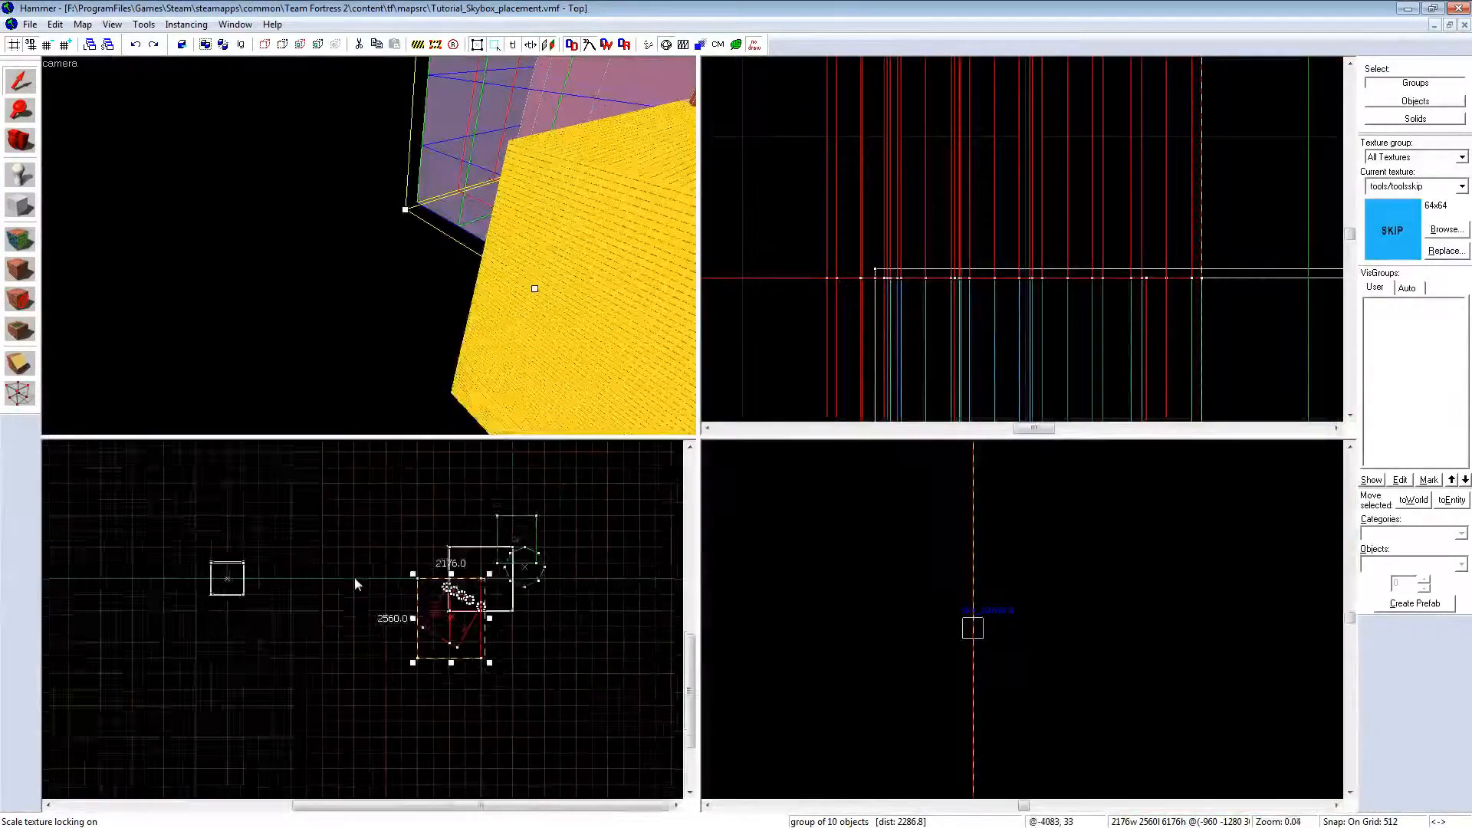
{"action": "key", "text": "shift+z"}
{"action": "scroll", "coordinate": [875, 437], "scroll_direction": "up", "scroll_amount": 10}
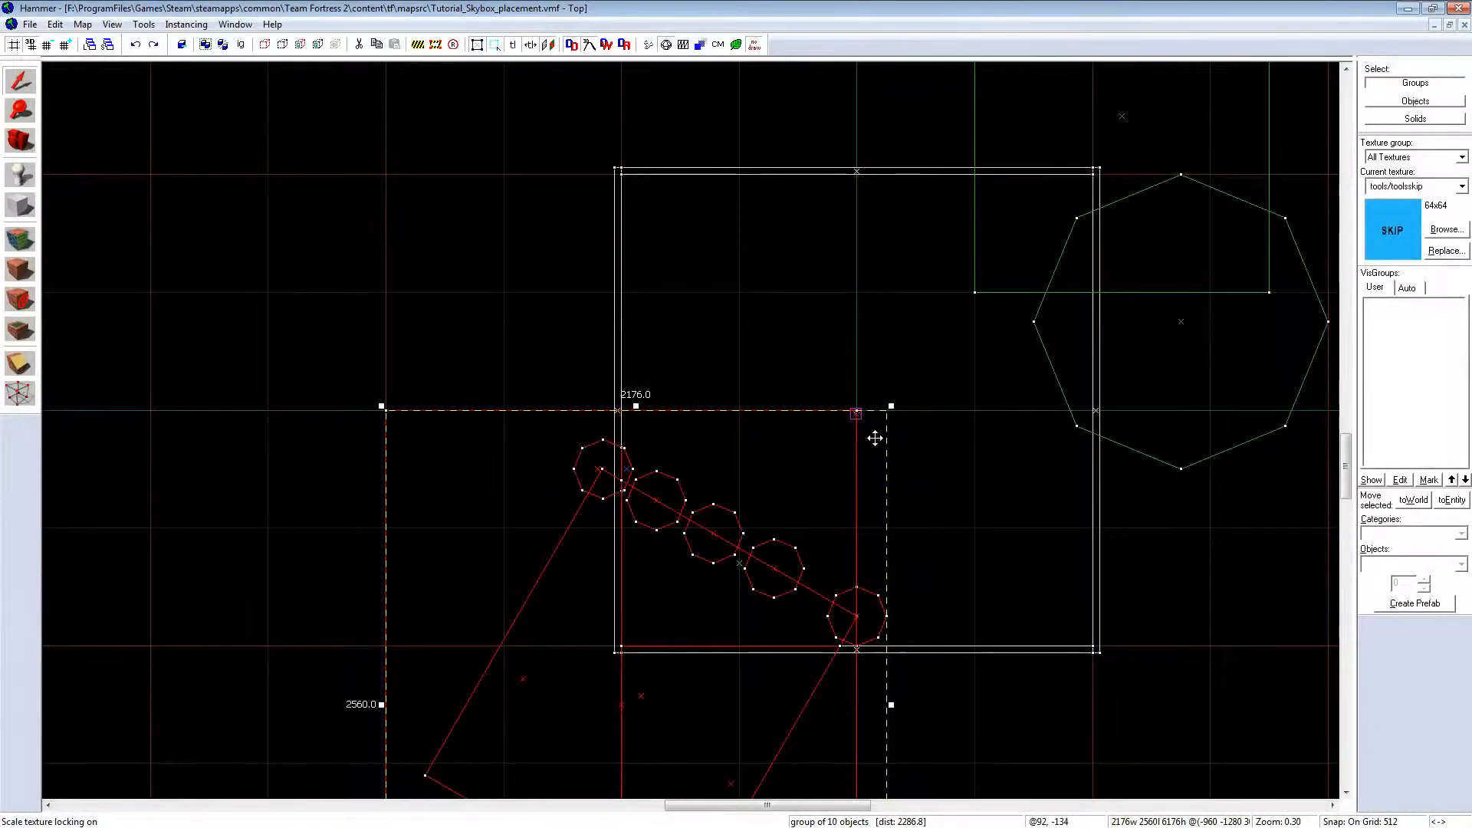
{"action": "scroll", "coordinate": [873, 432], "scroll_direction": "down", "scroll_amount": 2}
{"action": "scroll", "coordinate": [878, 279], "scroll_direction": "up", "scroll_amount": 5}
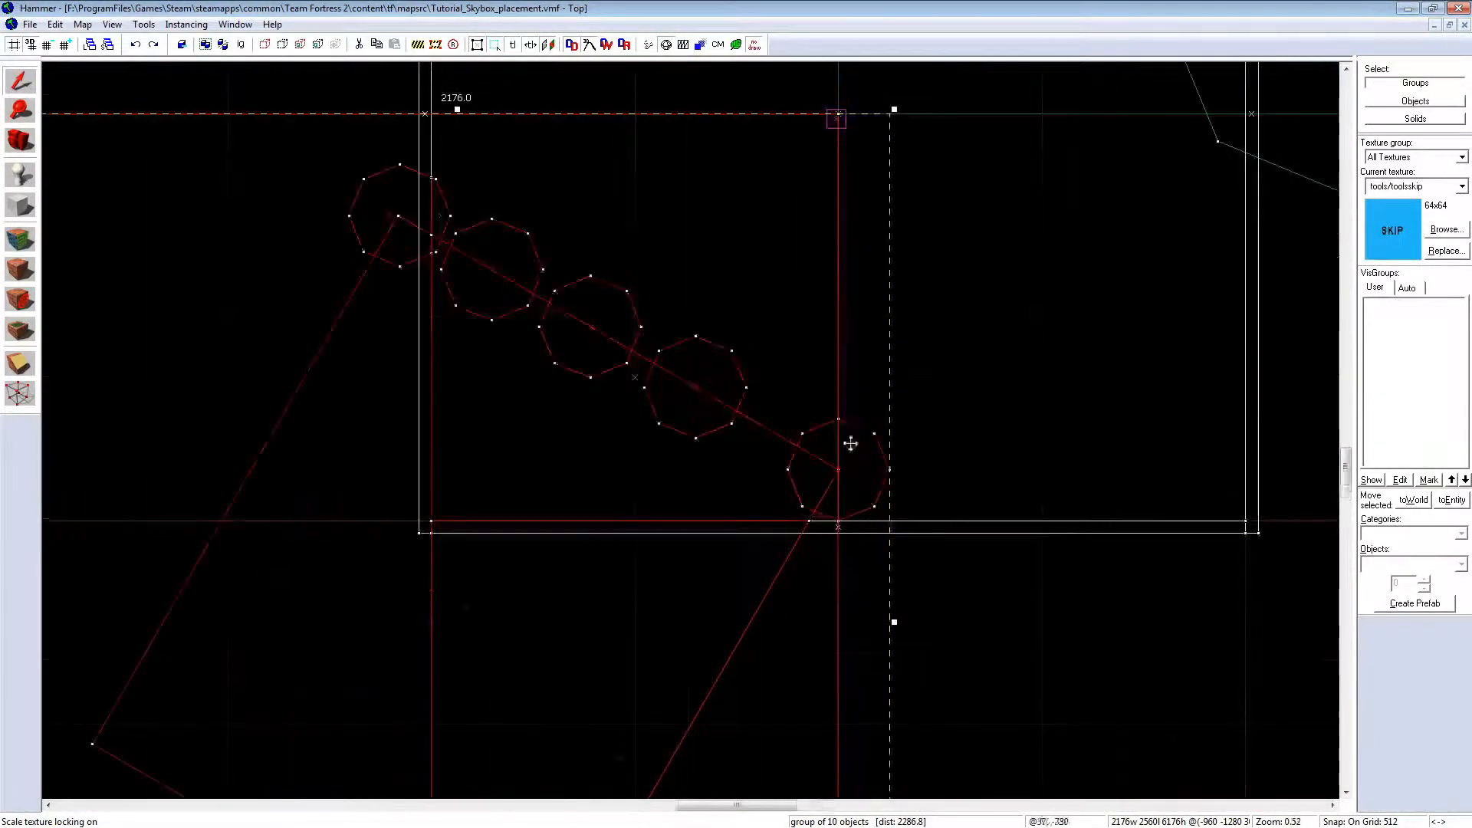
{"action": "scroll", "coordinate": [863, 398], "scroll_direction": "down", "scroll_amount": 3}
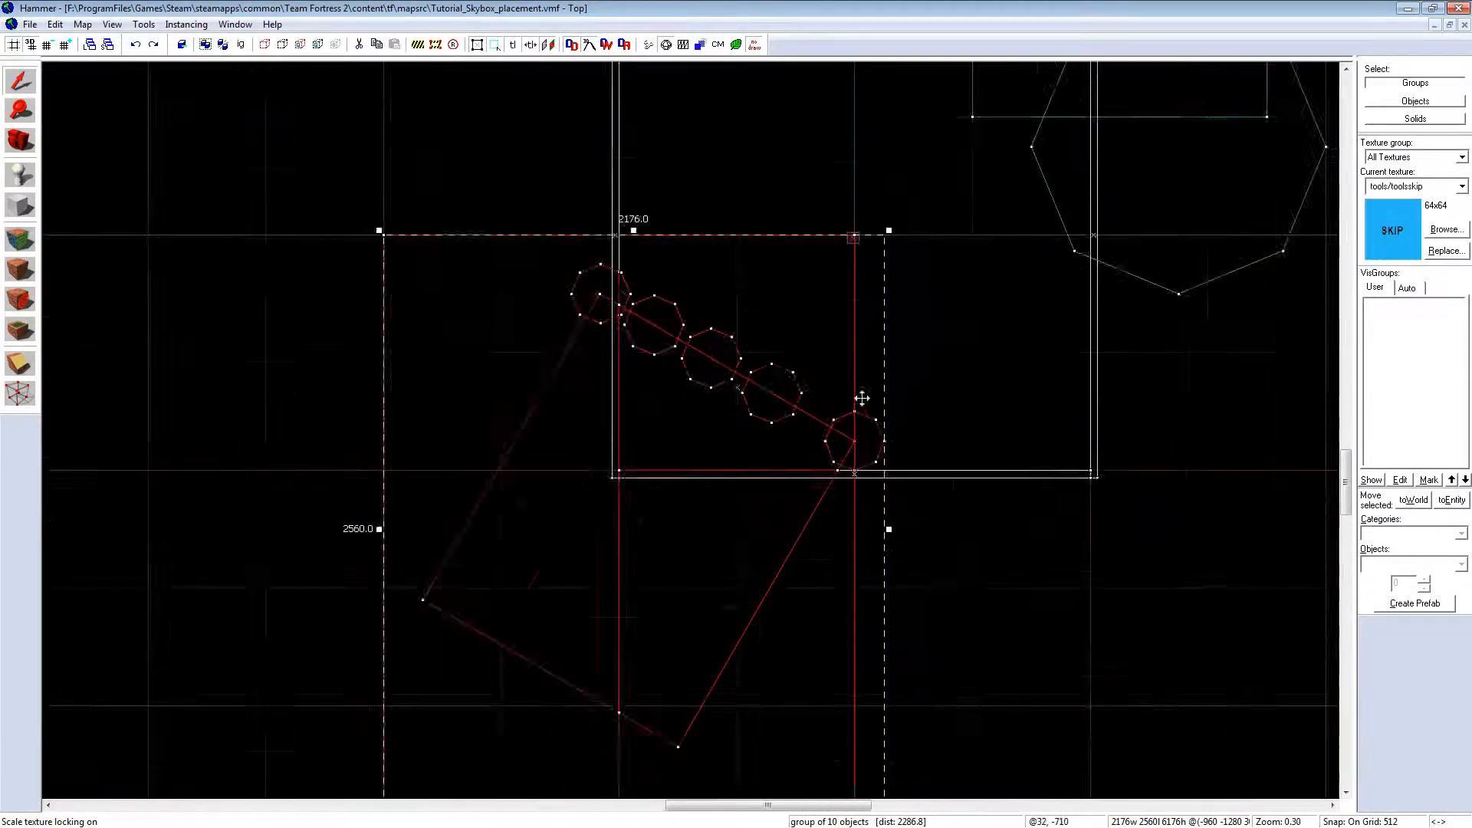
{"action": "scroll", "coordinate": [862, 398], "scroll_direction": "down", "scroll_amount": 1}
{"action": "key", "text": "shift+z"}
{"action": "key", "text": "z"}
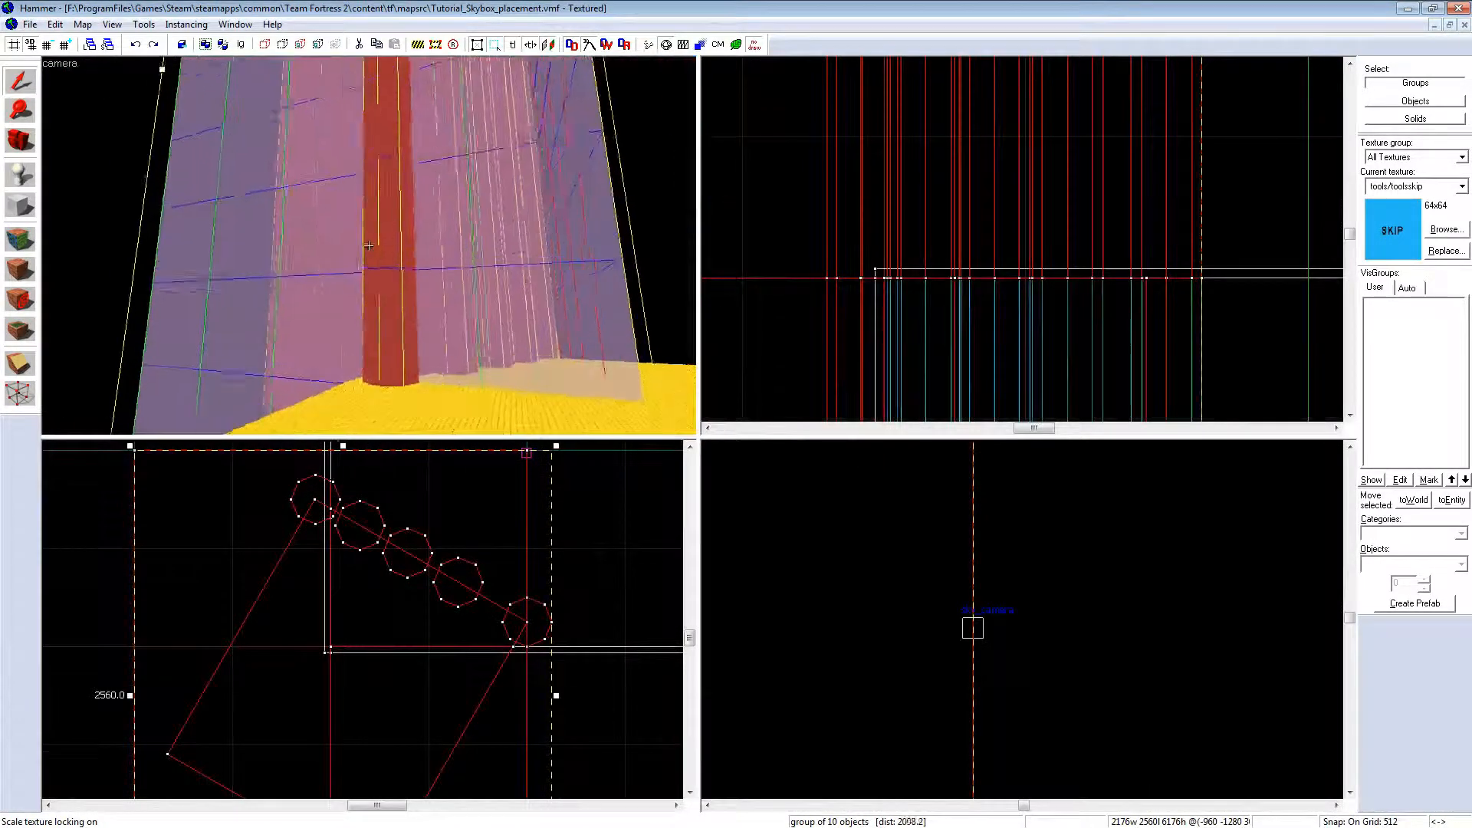
Step: Ungroup the building parts and the translucent block that encloses them
{"action": "key", "text": "w"}
{"action": "key", "text": "z"}
{"action": "key", "text": "Escape"}
{"action": "left_click", "coordinate": [491, 299]}
{"action": "key", "text": "ctrl+u"}
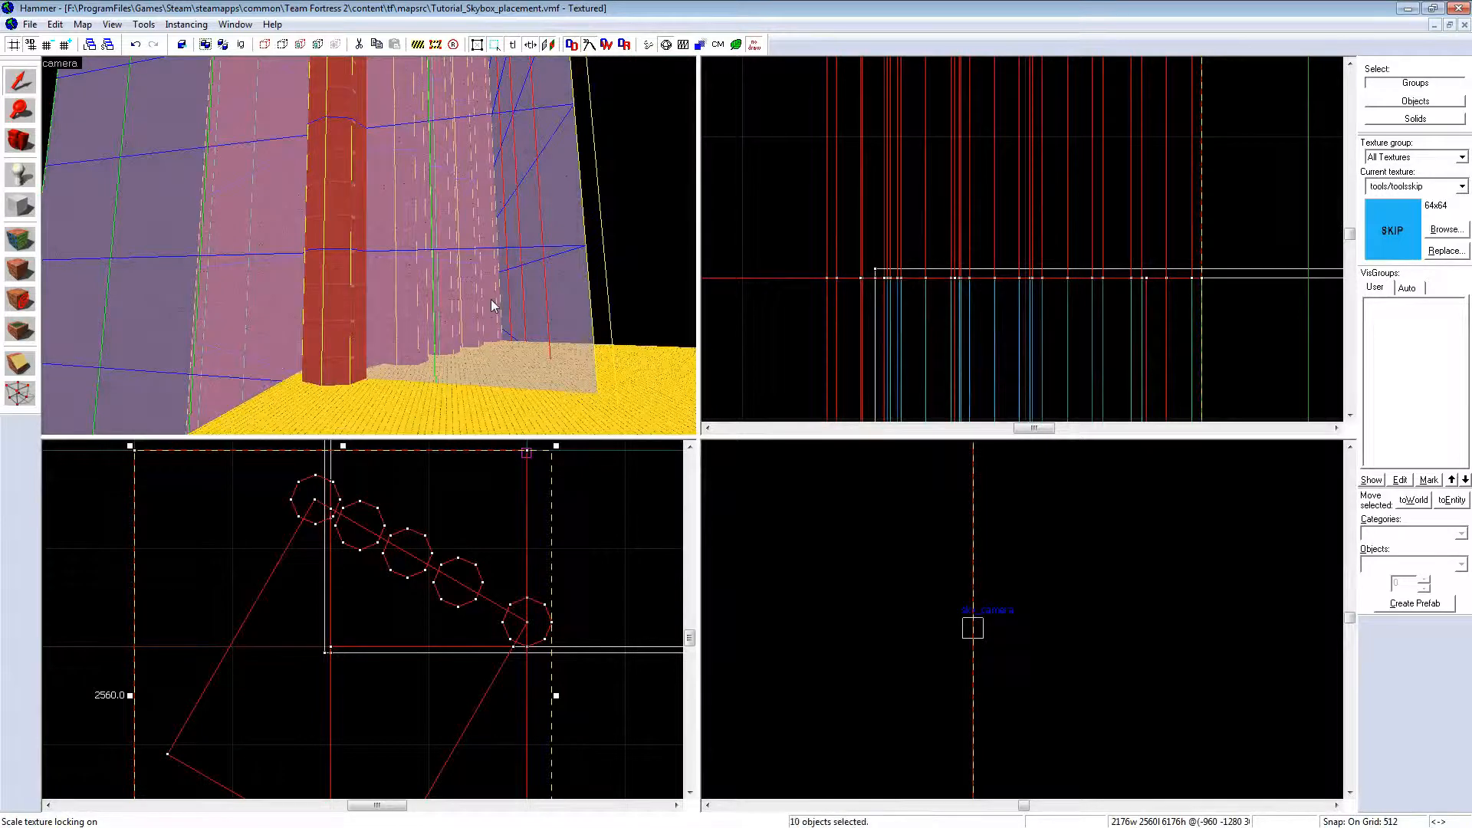
Step: Select only the large translucent enclosing block and stretch it in the positive x direction to a width of 2560 units
{"action": "key", "text": "Escape"}
{"action": "left_click", "coordinate": [400, 334]}
{"action": "scroll", "coordinate": [396, 638], "scroll_direction": "down", "scroll_amount": 1}
{"action": "scroll", "coordinate": [398, 642], "scroll_direction": "up", "scroll_amount": 2}
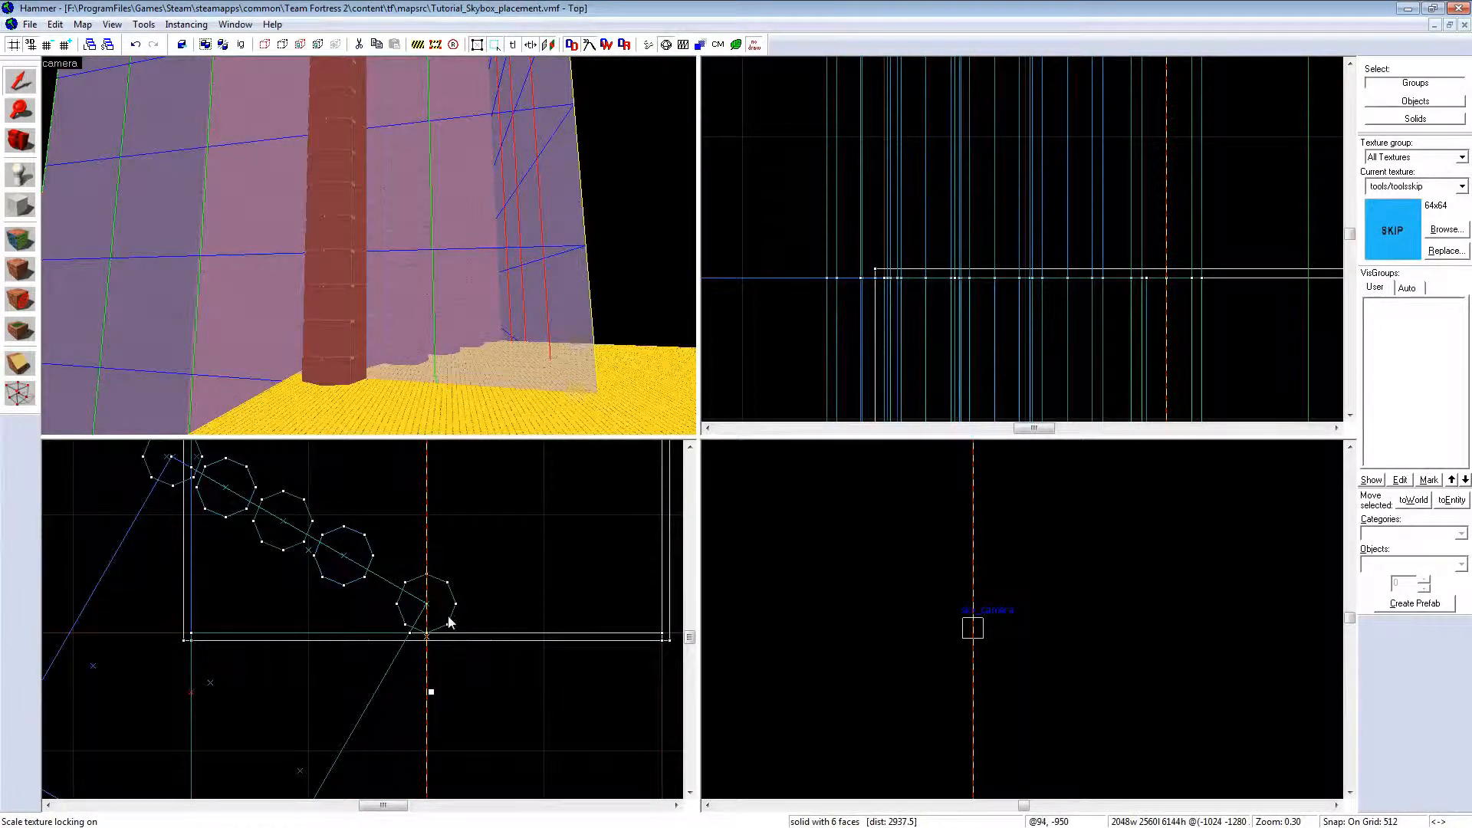
{"action": "scroll", "coordinate": [432, 697], "scroll_direction": "down", "scroll_amount": 2}
{"action": "left_click_drag", "start_coordinate": [431, 693], "coordinate": [494, 689]}
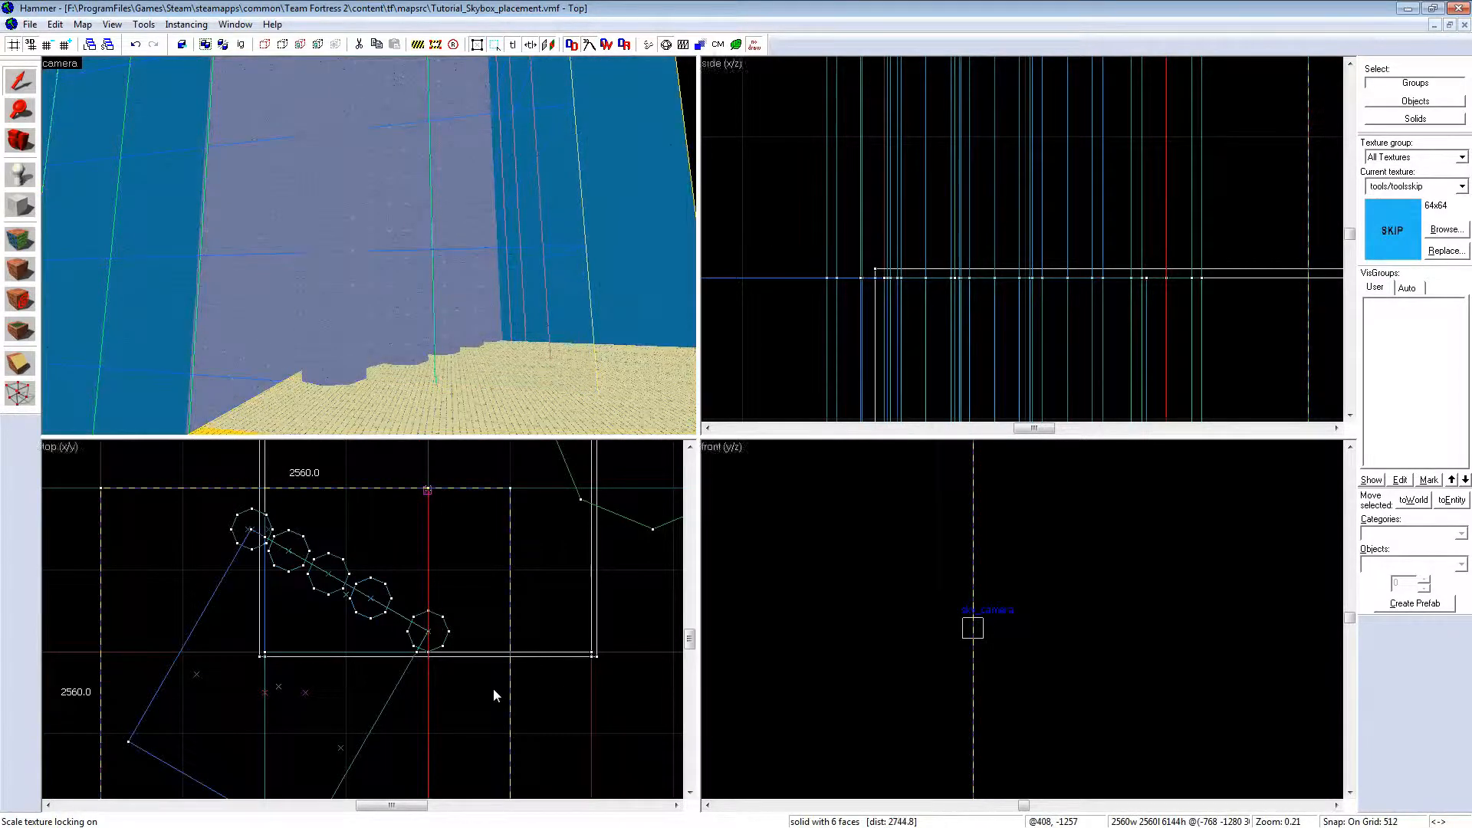
Step: Add the building's main outside piece and the first pillars along its front to the enclosing block's selection
{"action": "scroll", "coordinate": [494, 689], "scroll_direction": "down", "scroll_amount": 2}
{"action": "key", "text": "z"}
{"action": "key", "text": "w"}
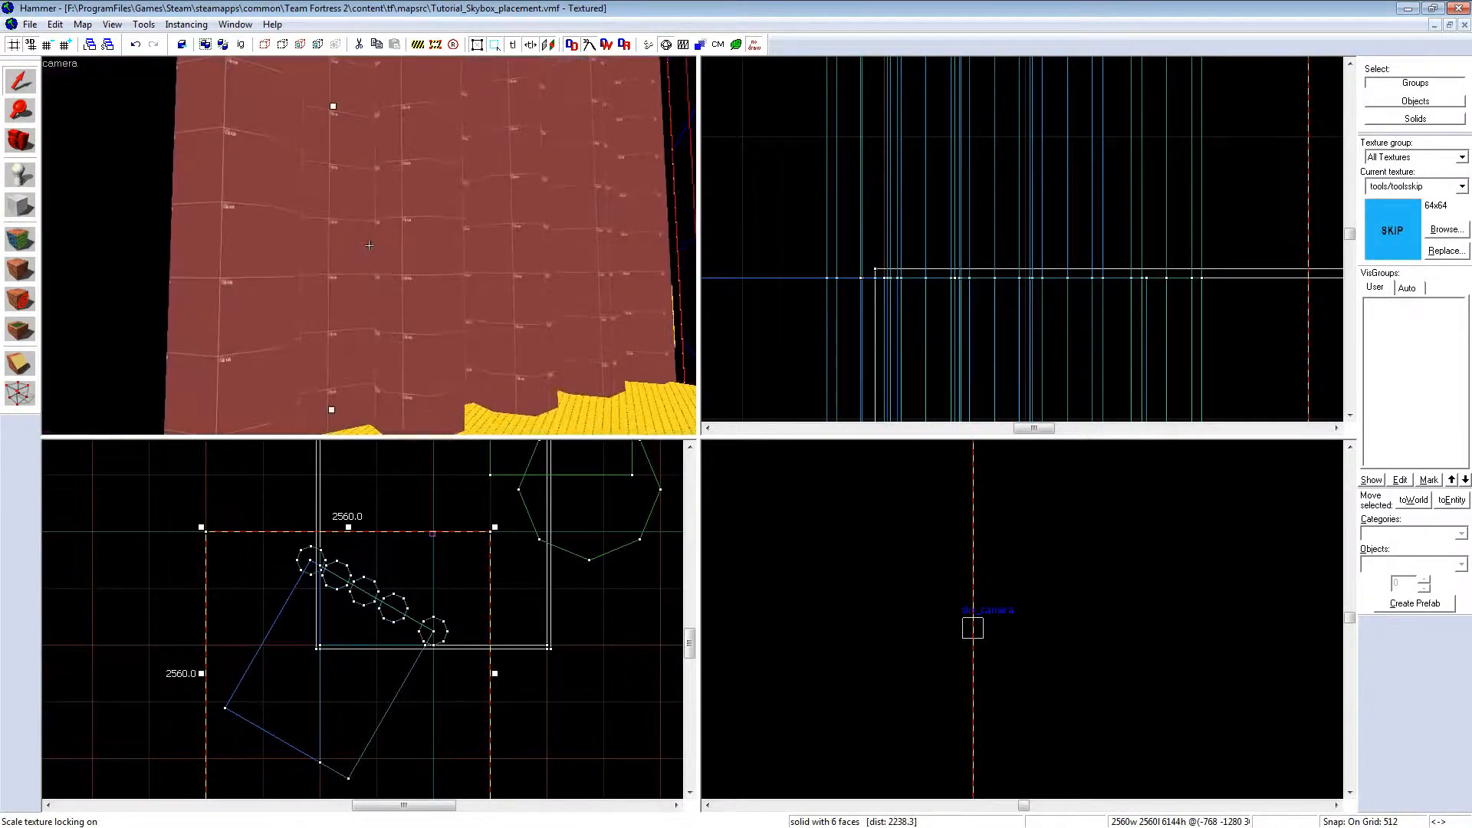
{"action": "key", "text": "z"}
{"action": "left_click", "coordinate": [232, 277], "text": "ctrl"}
{"action": "left_click", "coordinate": [385, 260], "text": "ctrl"}
{"action": "left_click", "coordinate": [481, 263], "text": "ctrl"}
{"action": "left_click", "coordinate": [527, 278], "text": "ctrl"}
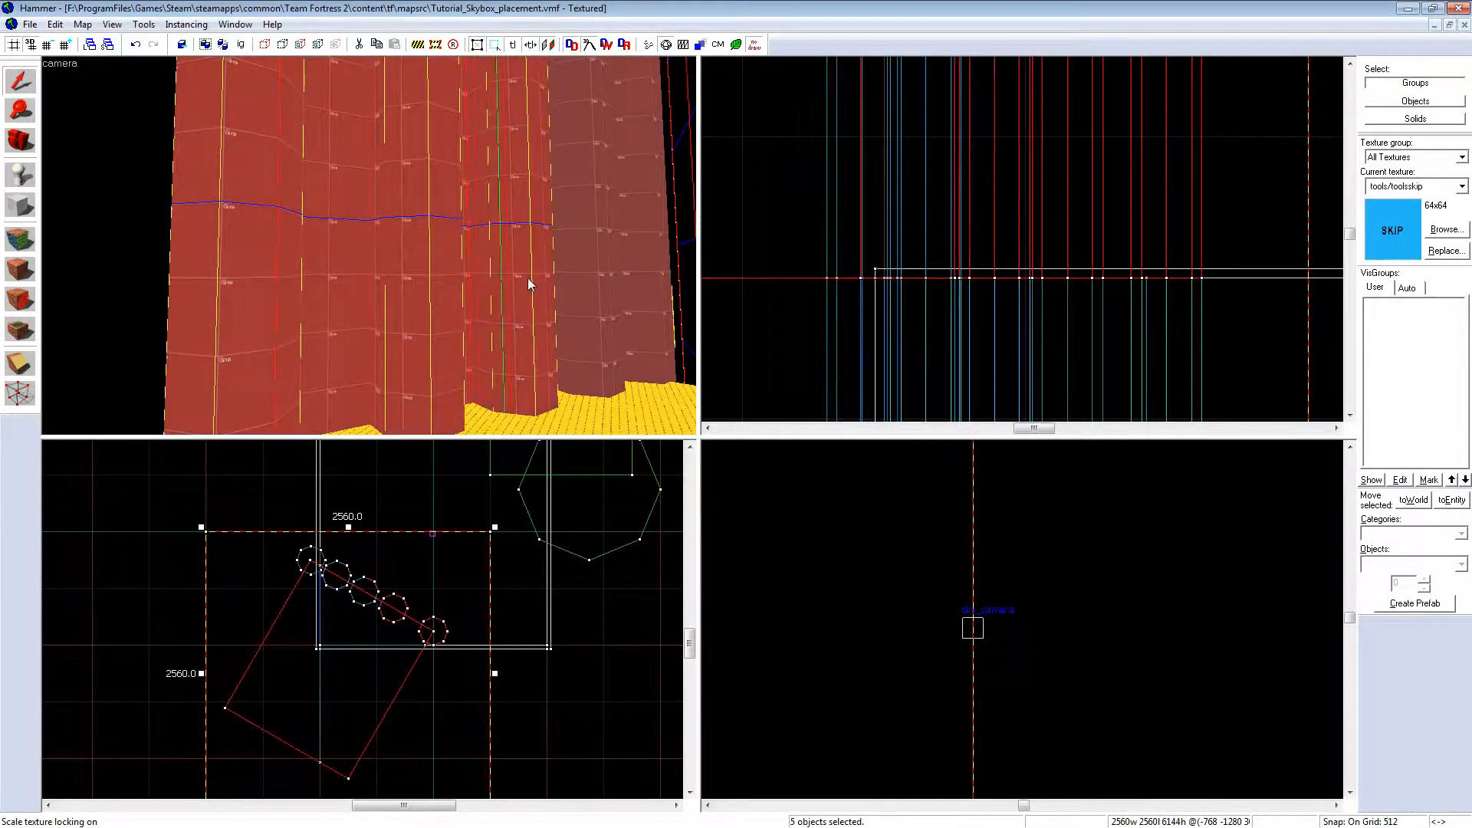
{"action": "left_click", "coordinate": [564, 281], "text": "ctrl"}
Step: Add the remaining outside pillars and building pieces, including the lower block, to the selection and group everything with the enclosing block
{"action": "key", "text": "z"}
{"action": "key", "text": "w"}
{"action": "key", "text": "z"}
{"action": "left_click", "coordinate": [468, 255], "text": "ctrl"}
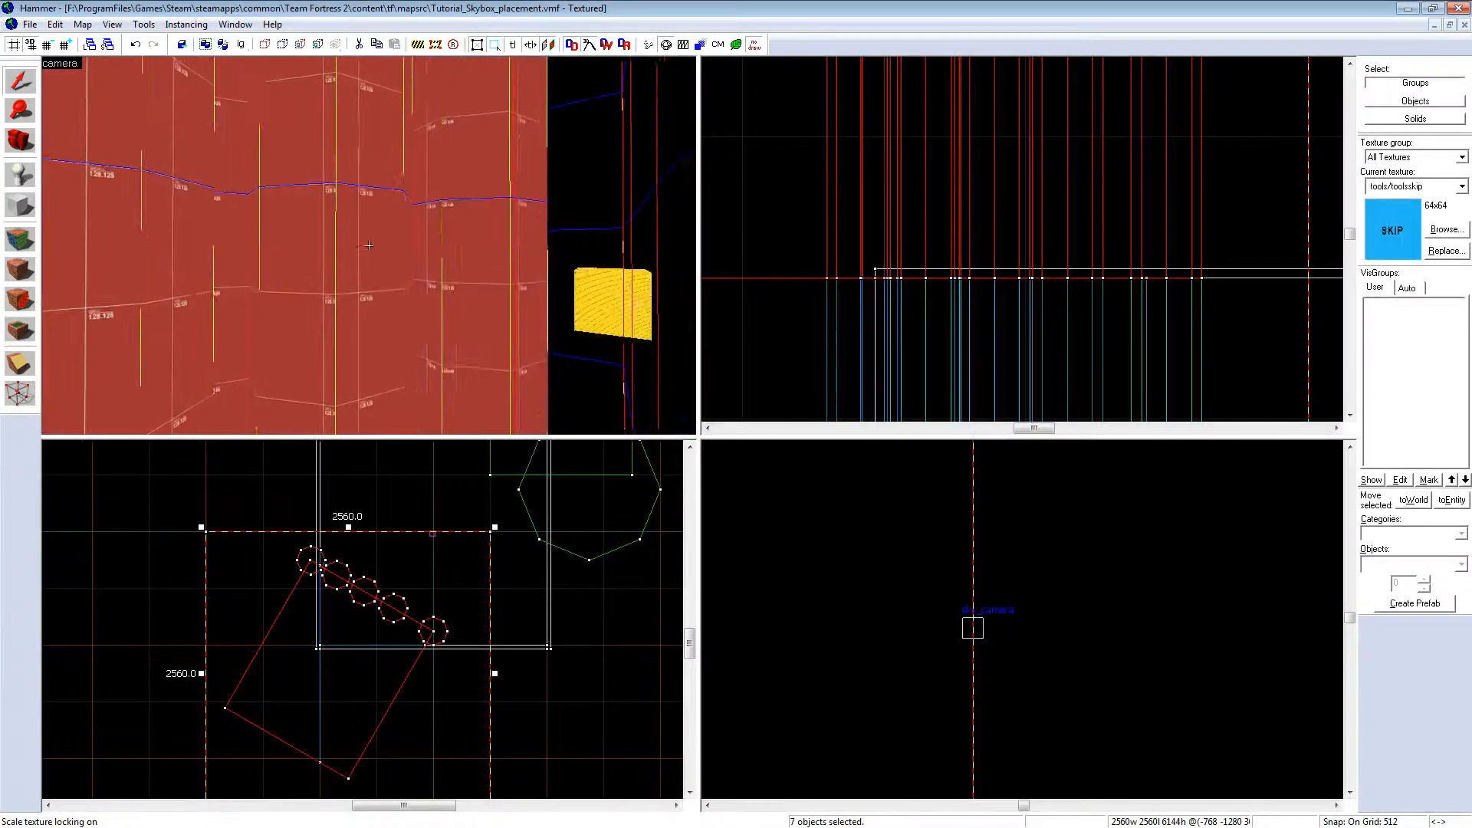
{"action": "key", "text": "z"}
{"action": "key", "text": "z"}
{"action": "left_click", "coordinate": [208, 330], "text": "ctrl"}
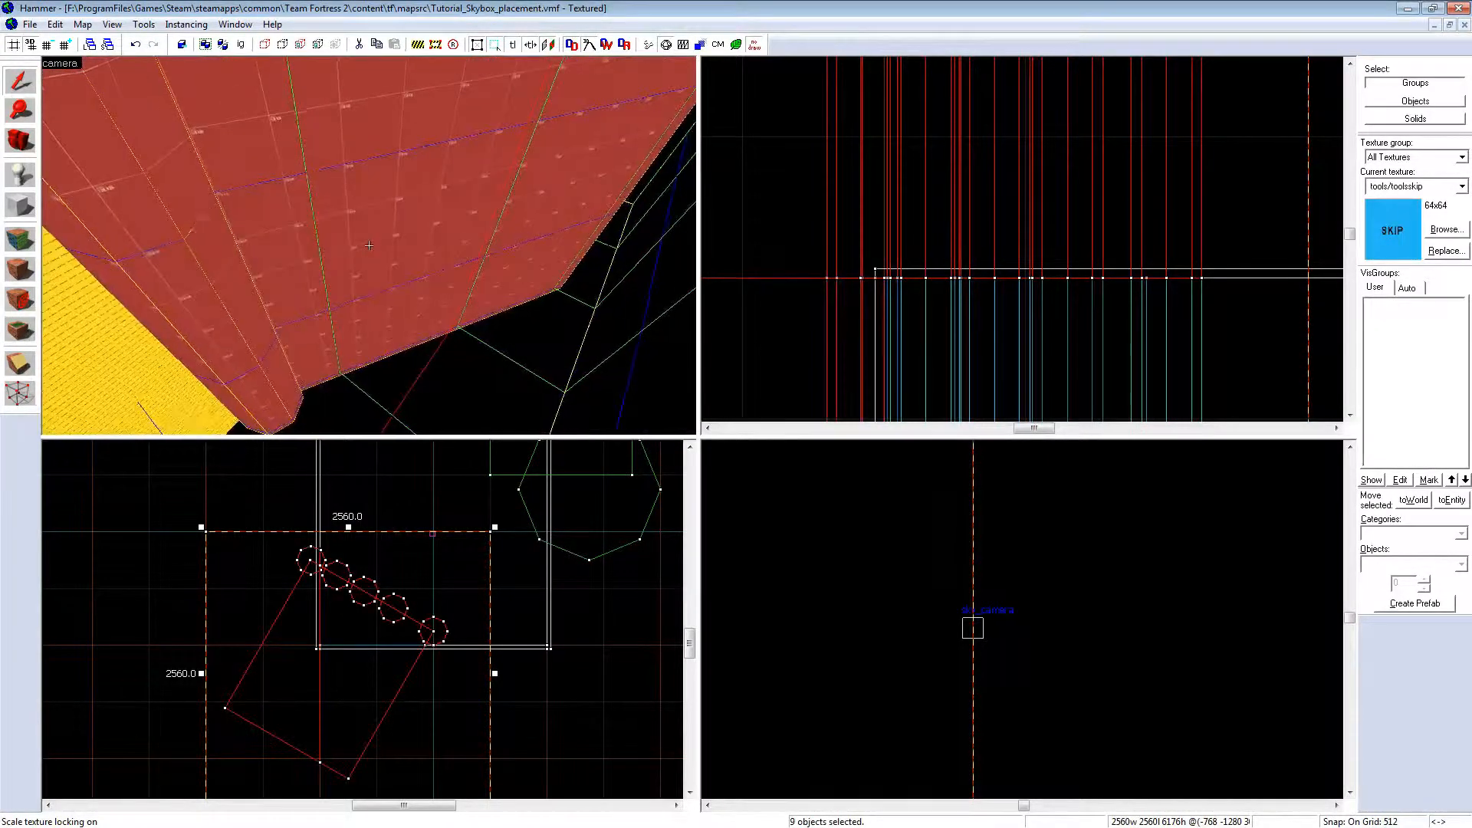
{"action": "left_click", "coordinate": [173, 356], "text": "ctrl"}
{"action": "key", "text": "z"}
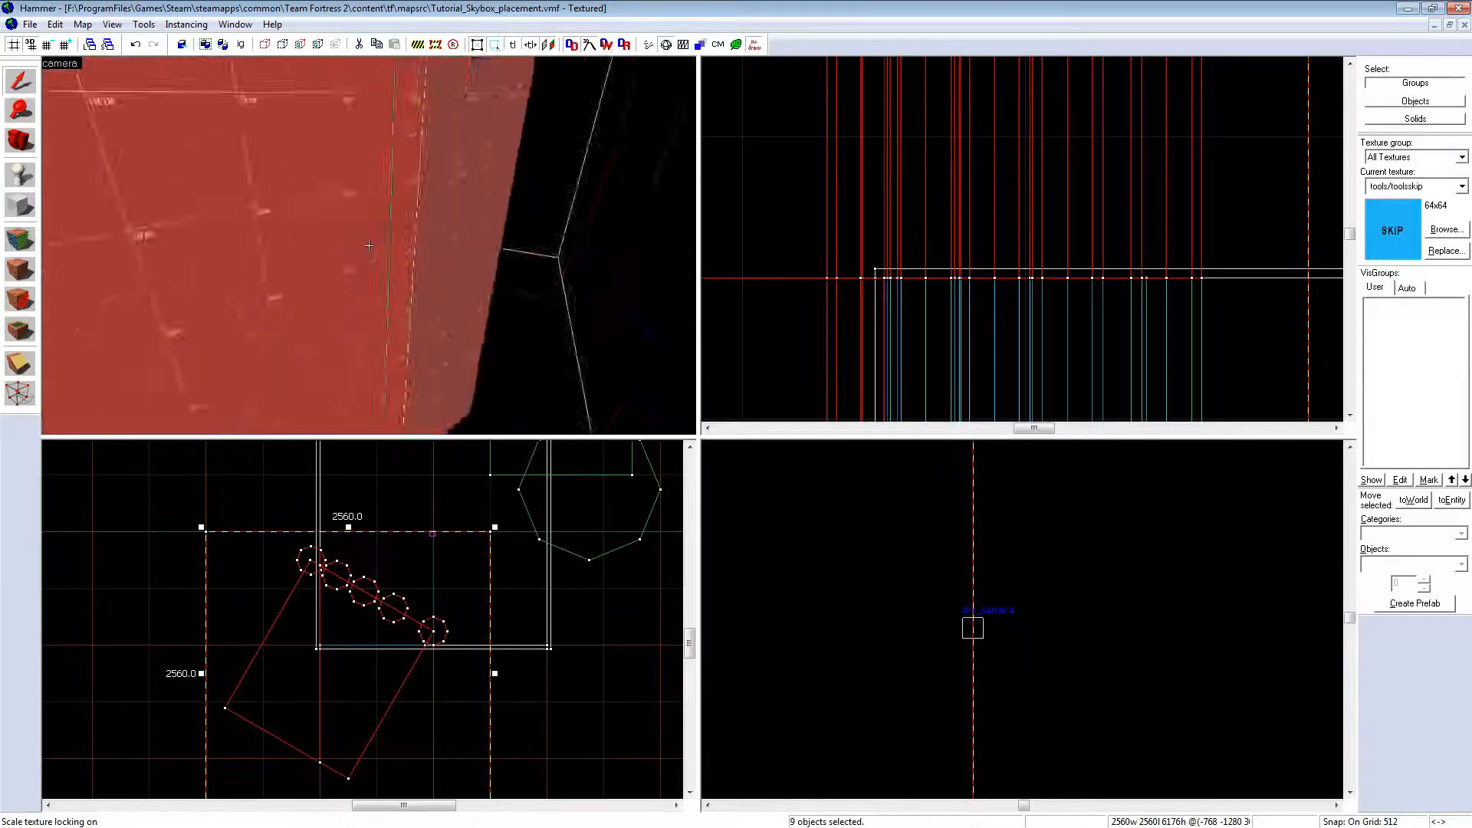
{"action": "key", "text": "z"}
{"action": "left_click", "coordinate": [427, 260], "text": "ctrl"}
{"action": "key", "text": "z"}
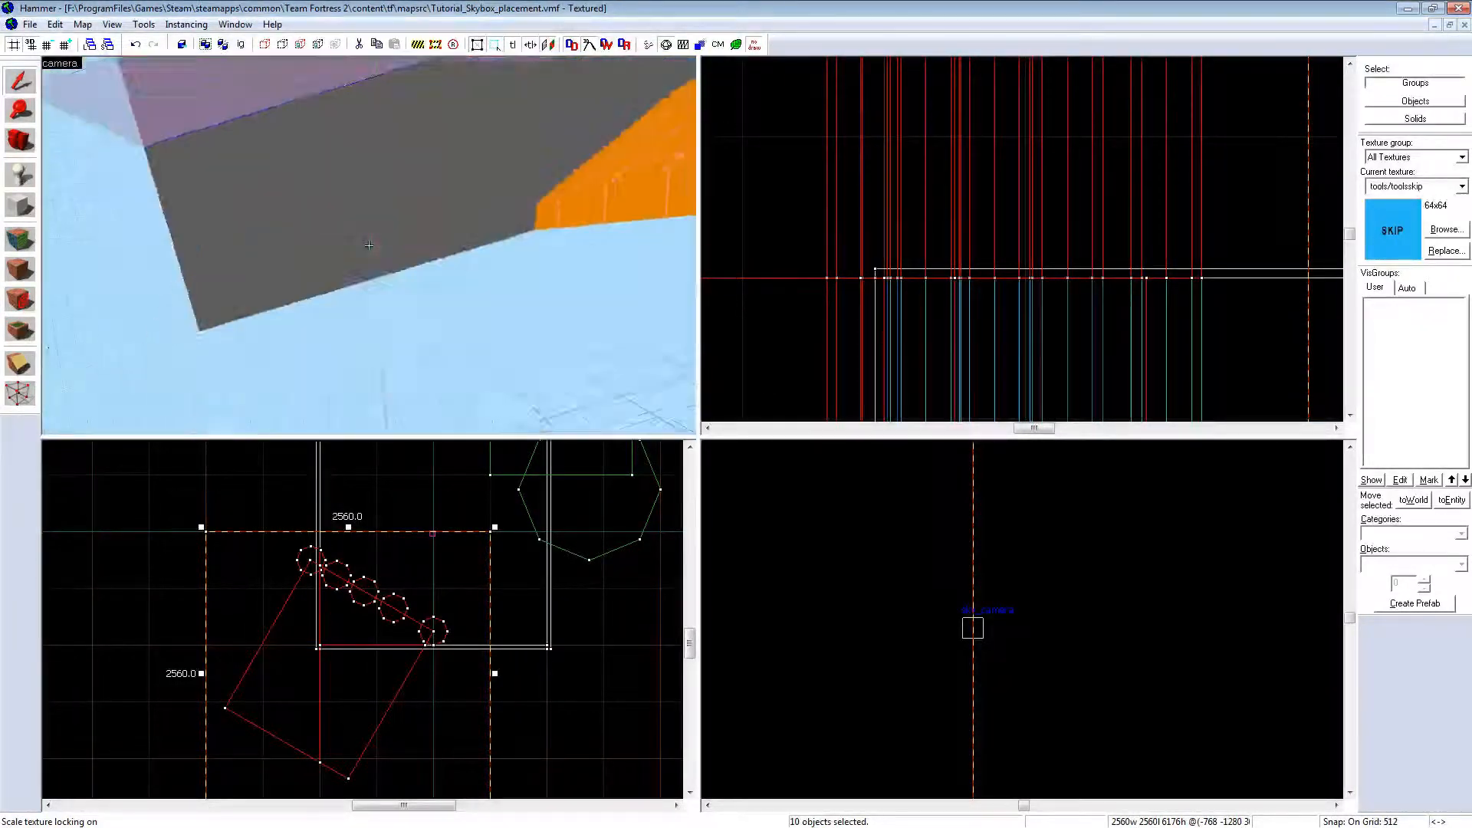
{"action": "key", "text": "z"}
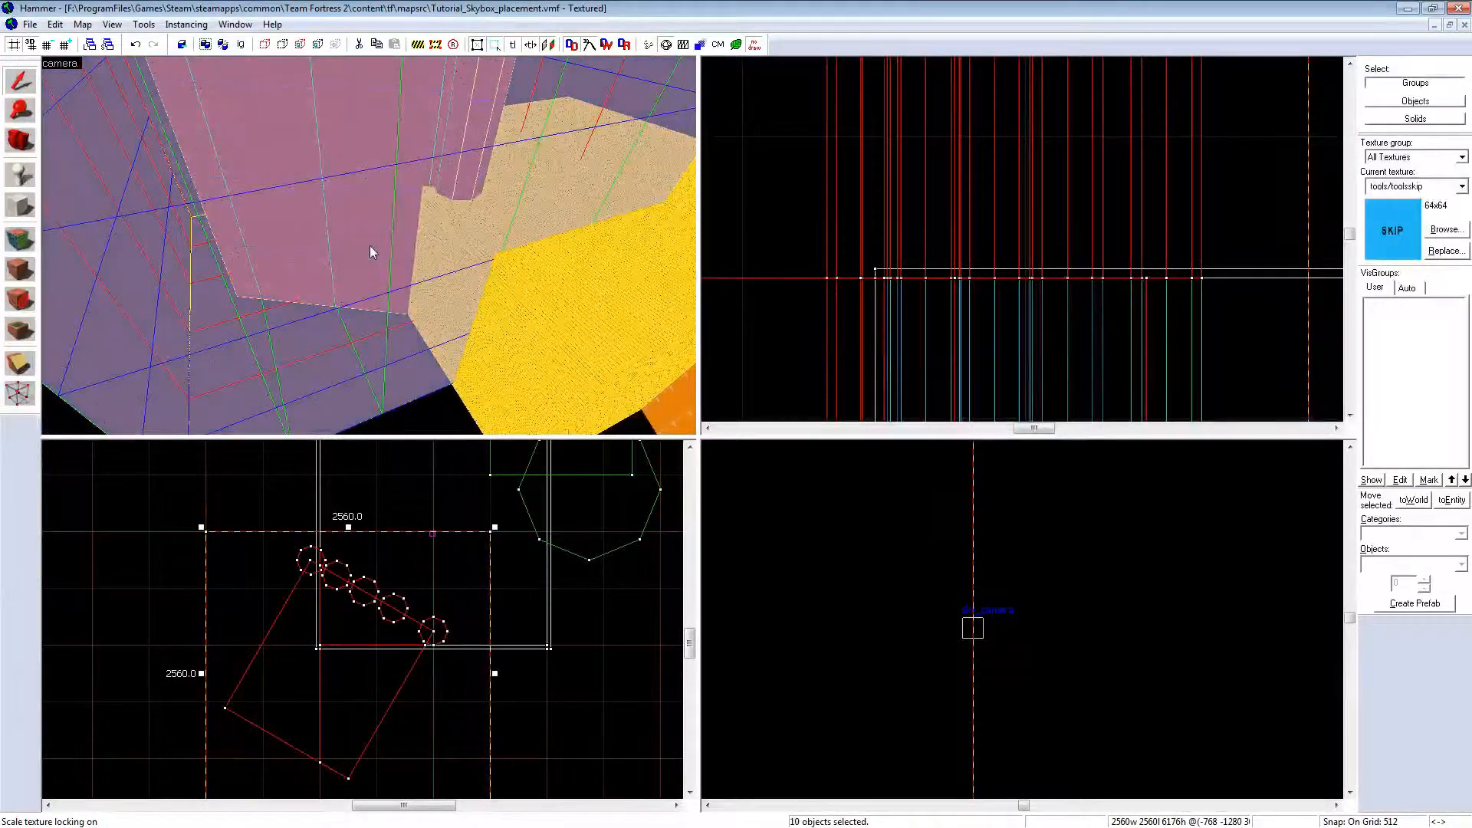
Step: Move the group in the top view from the main room into the small skybox room, centred at x -8448, y -256
{"action": "scroll", "coordinate": [379, 611], "scroll_direction": "down", "scroll_amount": 10}
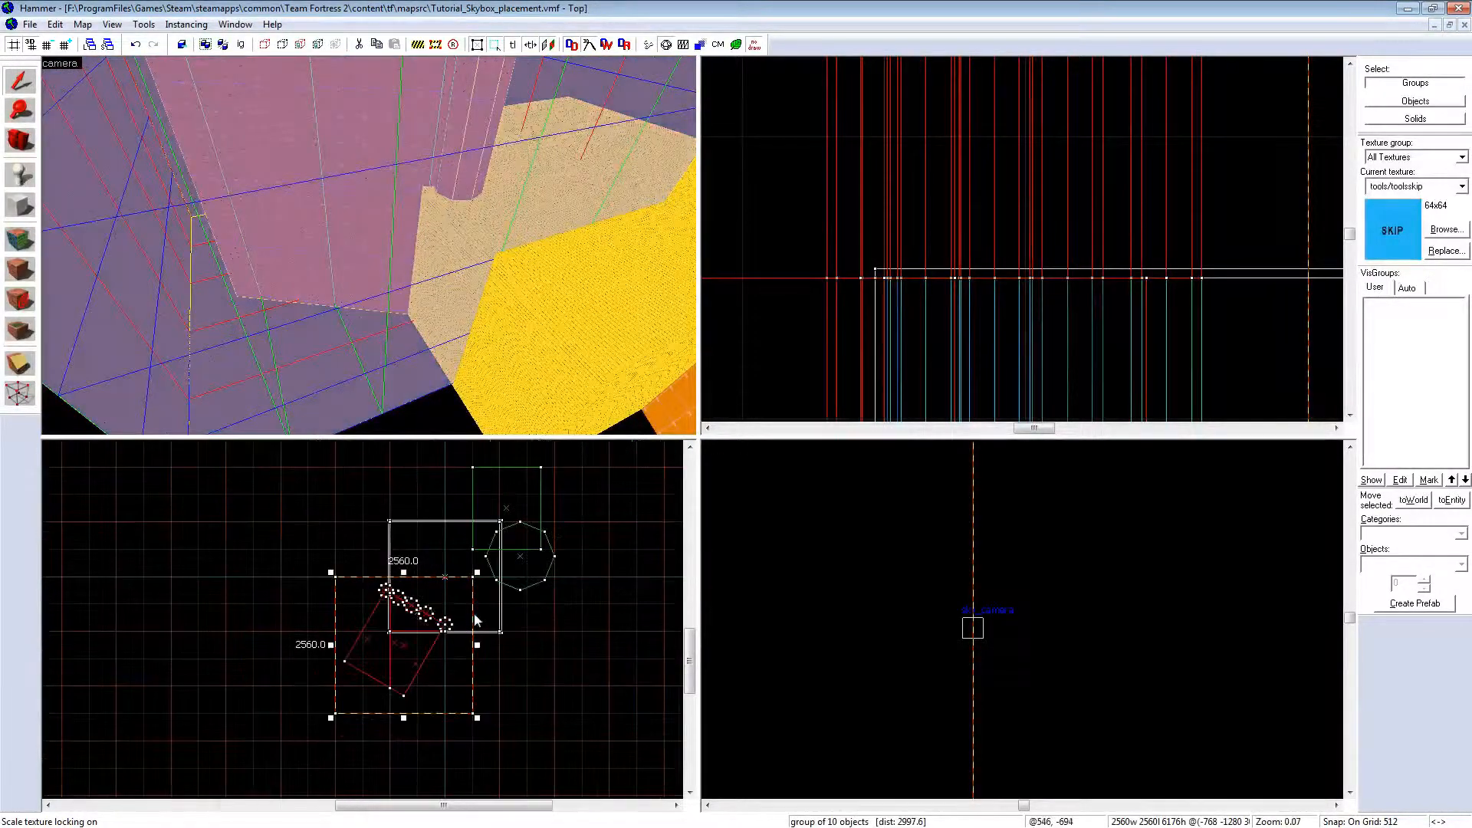
{"action": "scroll", "coordinate": [399, 620], "scroll_direction": "up", "scroll_amount": 2}
{"action": "key", "text": "shift+z"}
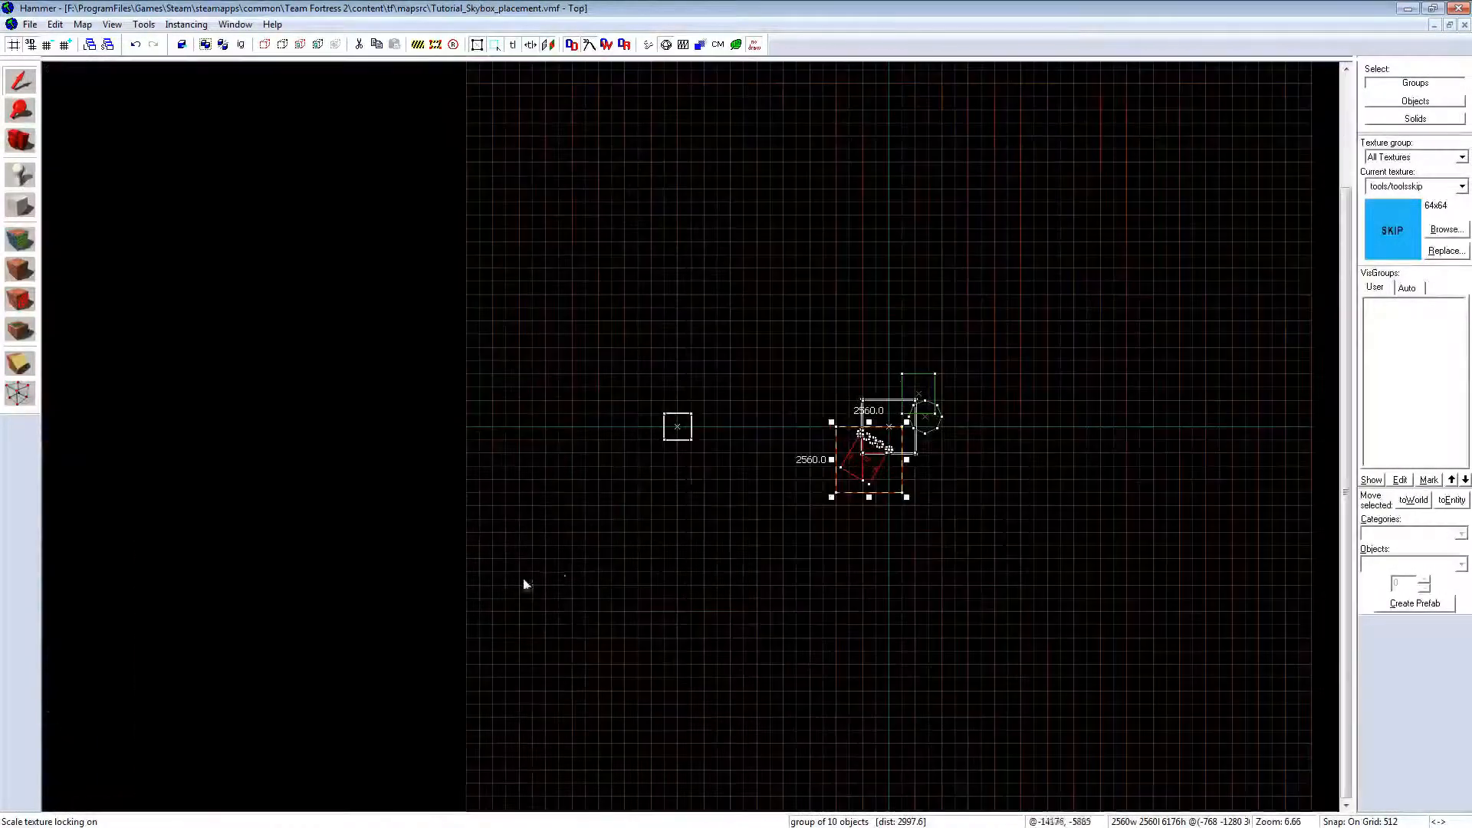
{"action": "scroll", "coordinate": [770, 435], "scroll_direction": "up", "scroll_amount": 6}
{"action": "left_click_drag", "start_coordinate": [1039, 475], "coordinate": [460, 388]}
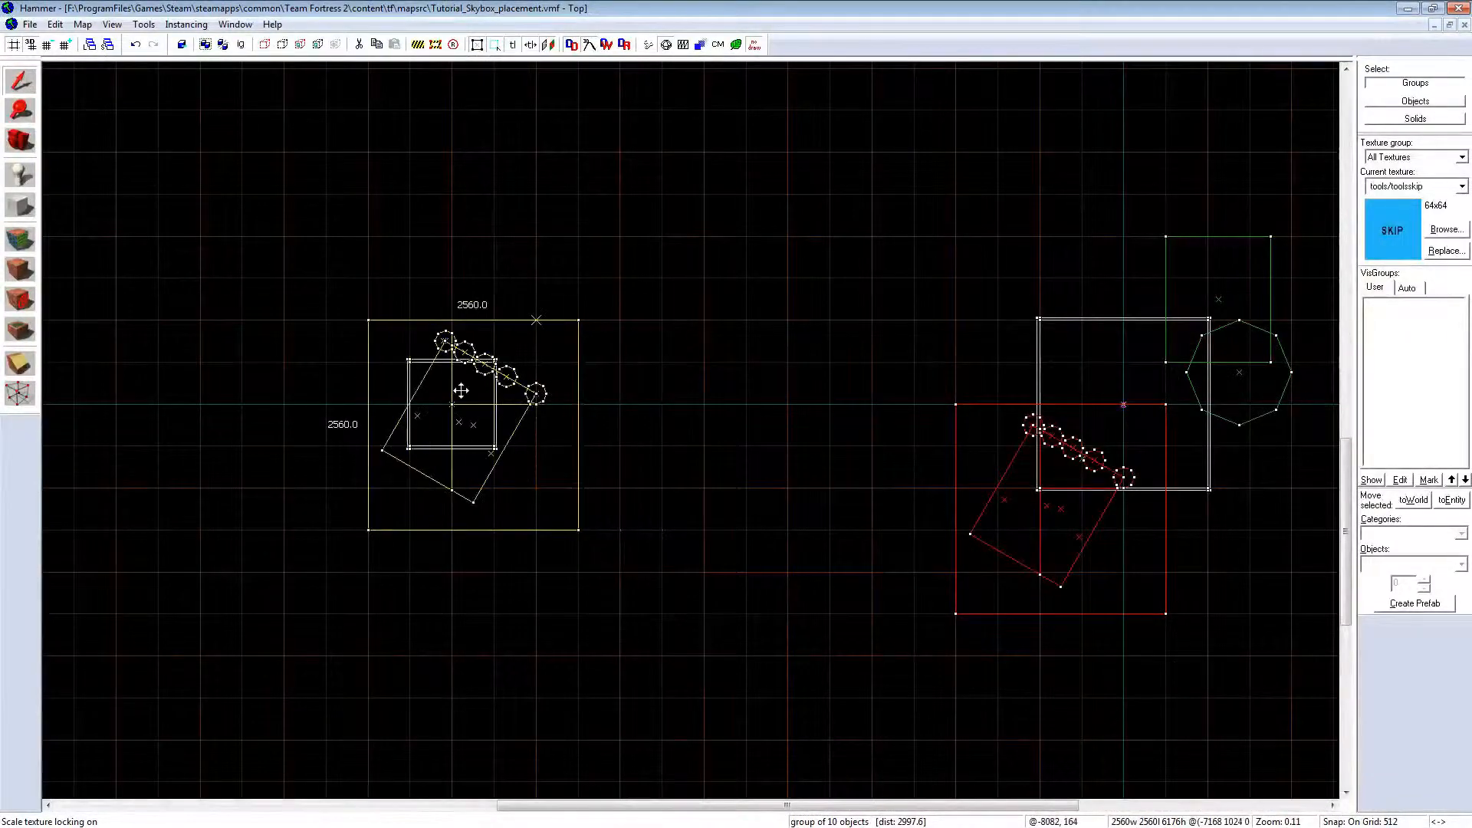
{"action": "scroll", "coordinate": [445, 401], "scroll_direction": "up", "scroll_amount": 3}
{"action": "scroll", "coordinate": [445, 401], "scroll_direction": "up", "scroll_amount": 3}
{"action": "left_click_drag", "start_coordinate": [566, 431], "coordinate": [499, 411]}
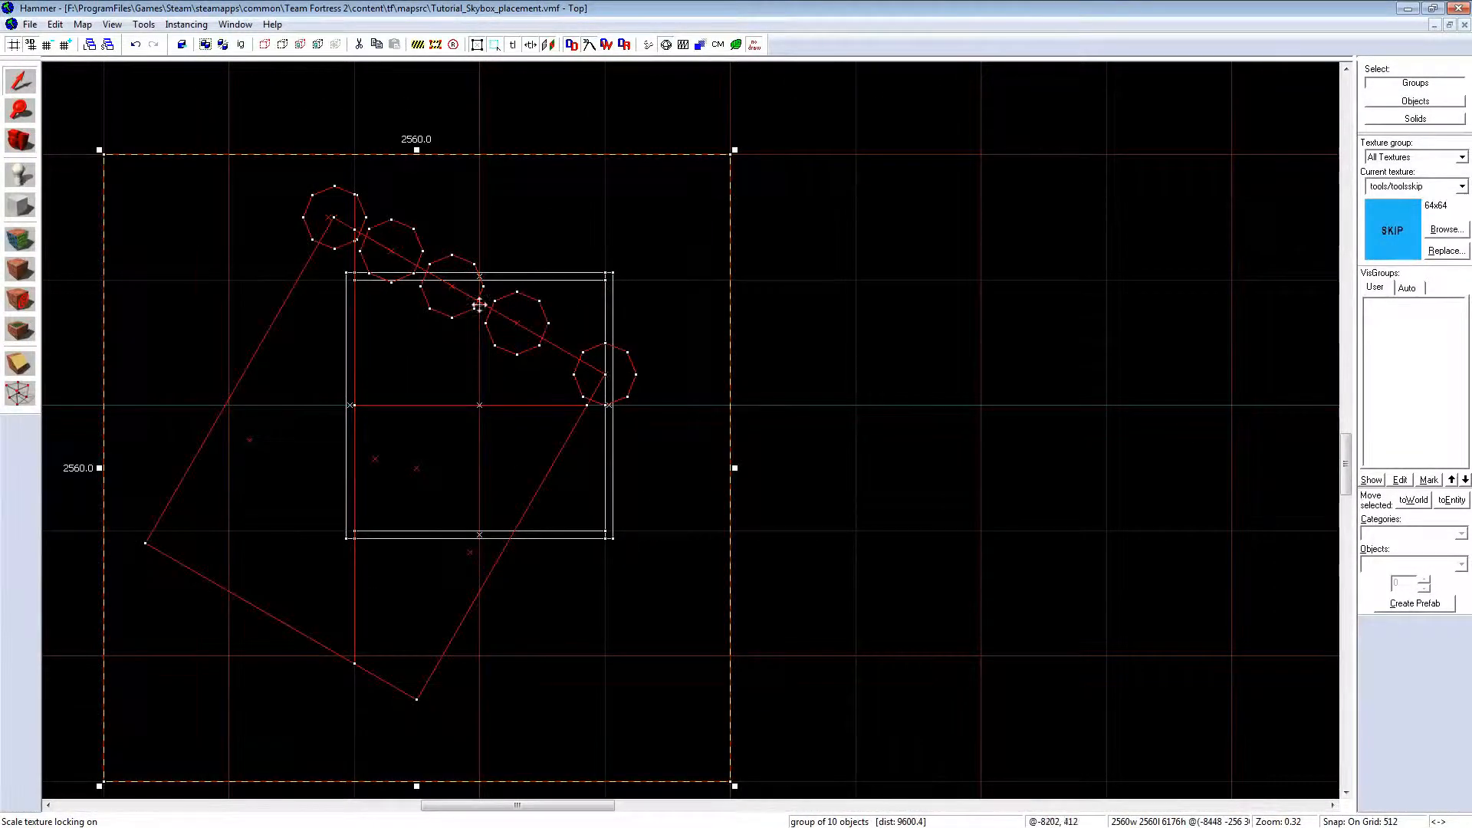
{"action": "scroll", "coordinate": [461, 376], "scroll_direction": "down", "scroll_amount": 1}
{"action": "scroll", "coordinate": [461, 376], "scroll_direction": "down", "scroll_amount": 2}
{"action": "scroll", "coordinate": [415, 408], "scroll_direction": "up", "scroll_amount": 2}
Step: Open the Transformation settings for the group in Scale mode and bring up Calculator for the 1/16 scale factor
{"action": "right_click", "coordinate": [416, 409]}
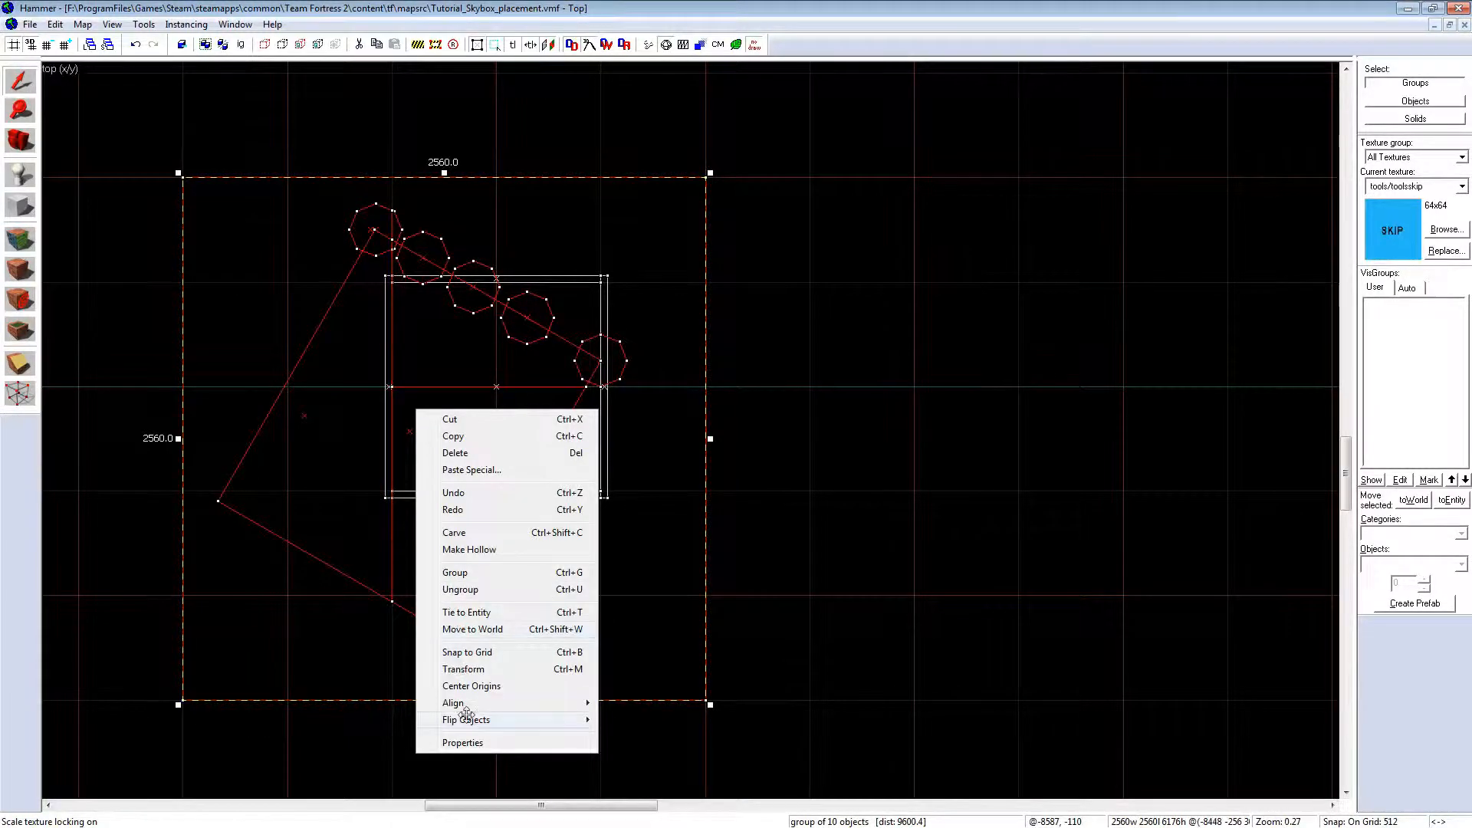
{"action": "mouse_move", "coordinate": [466, 716]}
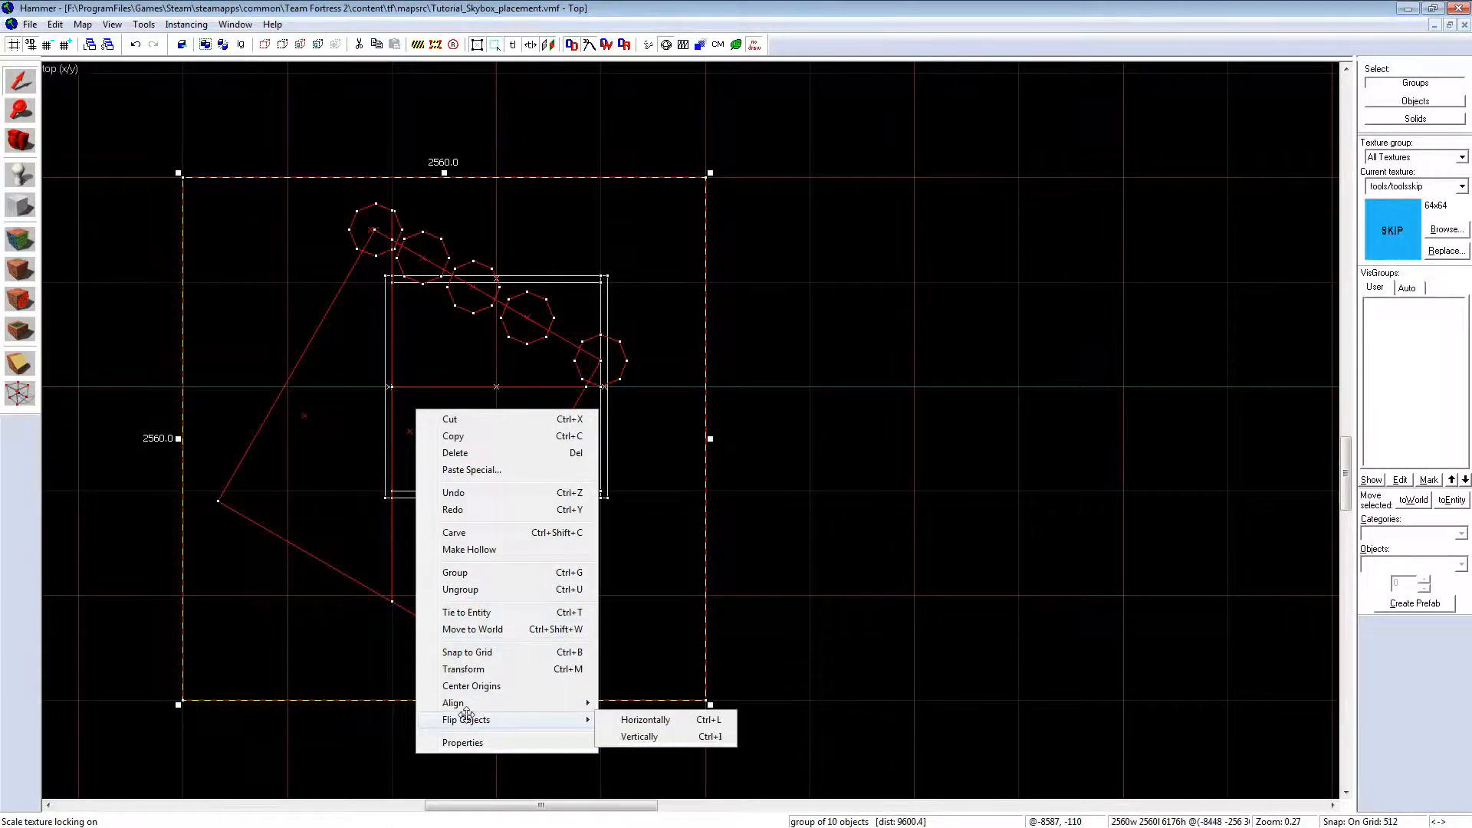
{"action": "left_click", "coordinate": [470, 668]}
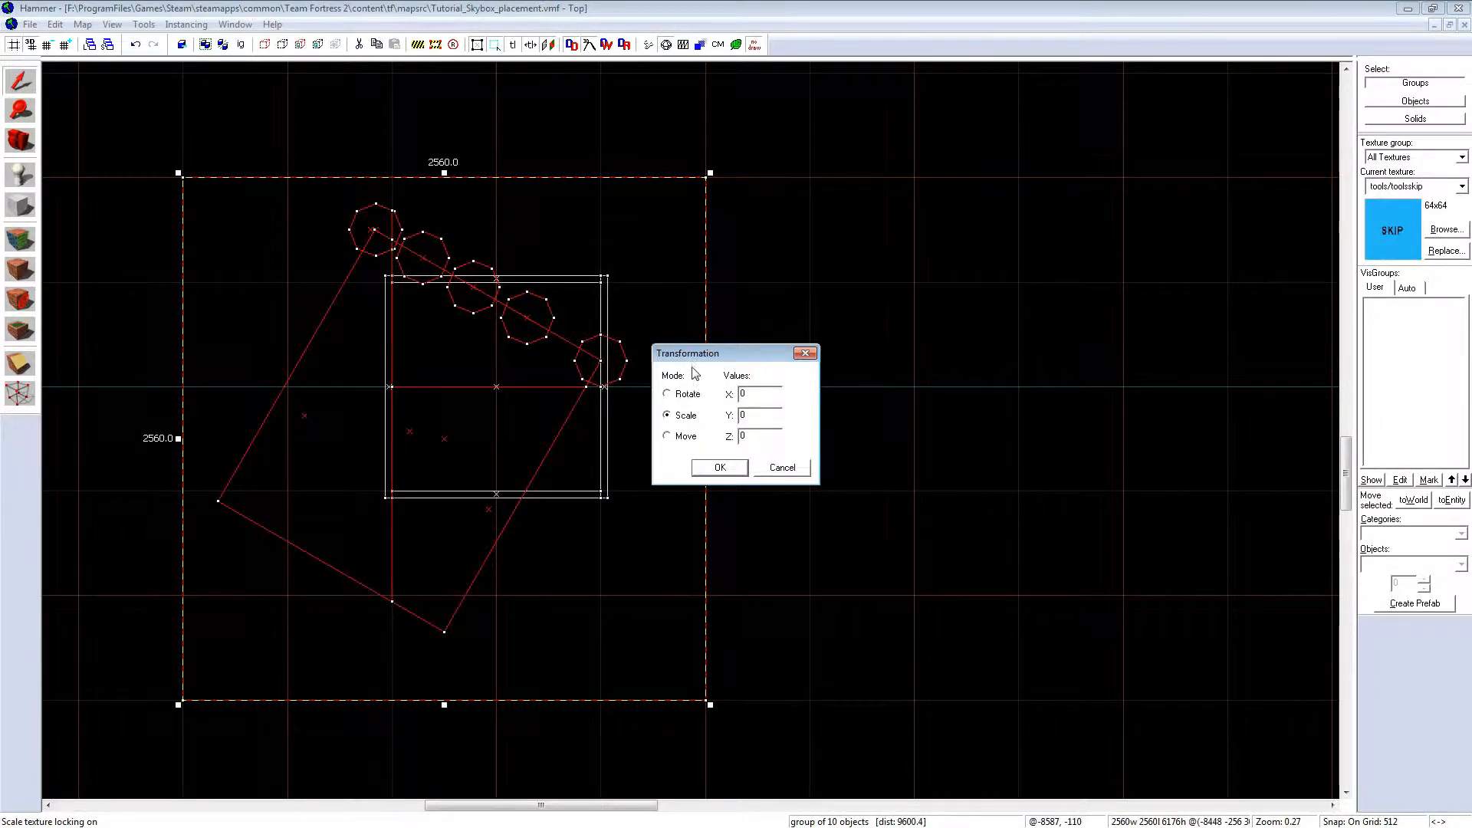
{"action": "left_click_drag", "start_coordinate": [700, 362], "coordinate": [897, 301]}
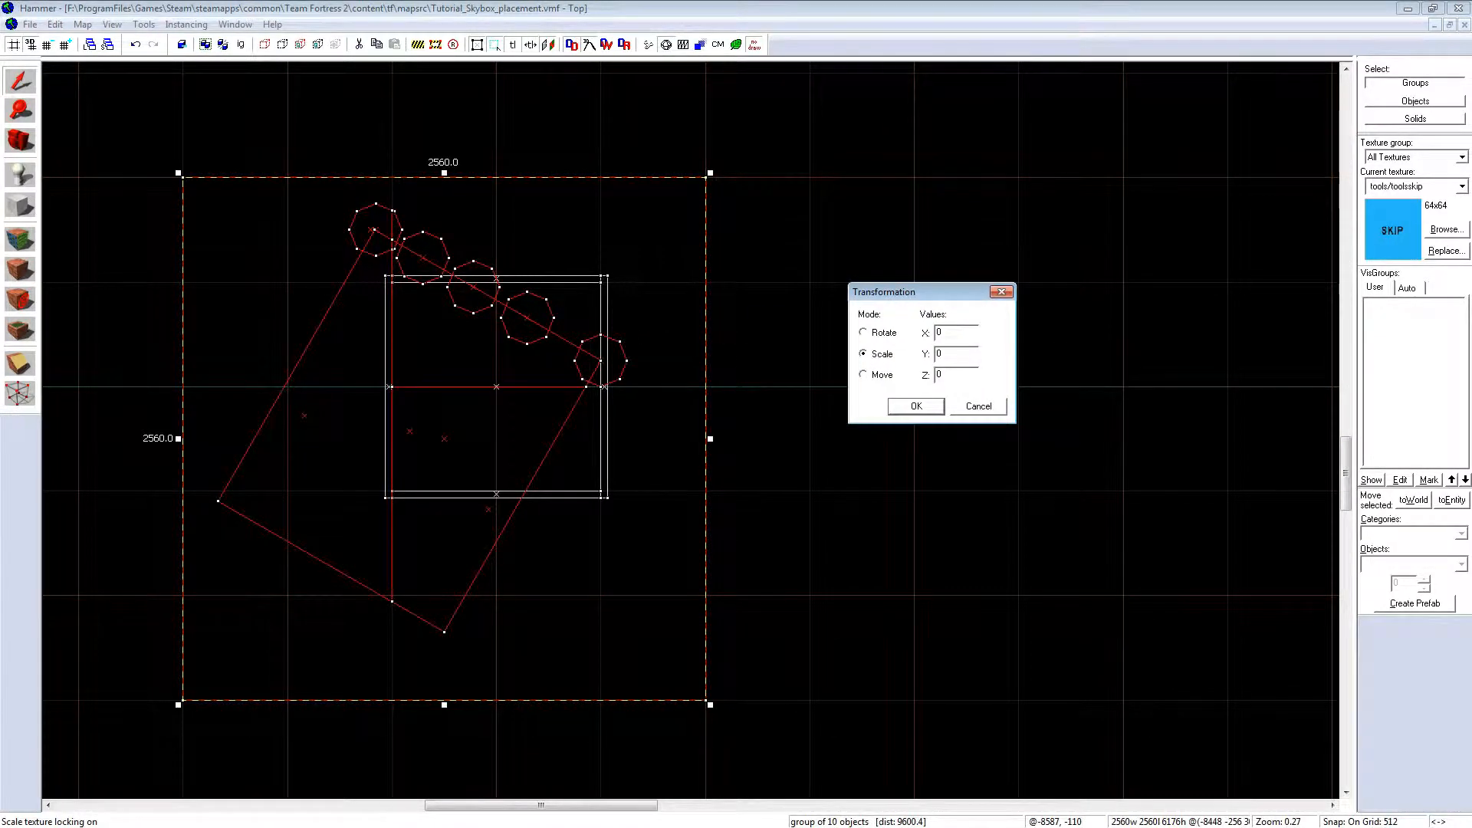
{"action": "left_click_drag", "start_coordinate": [1471, 171], "coordinate": [1097, 119]}
{"action": "left_click", "coordinate": [919, 290]}
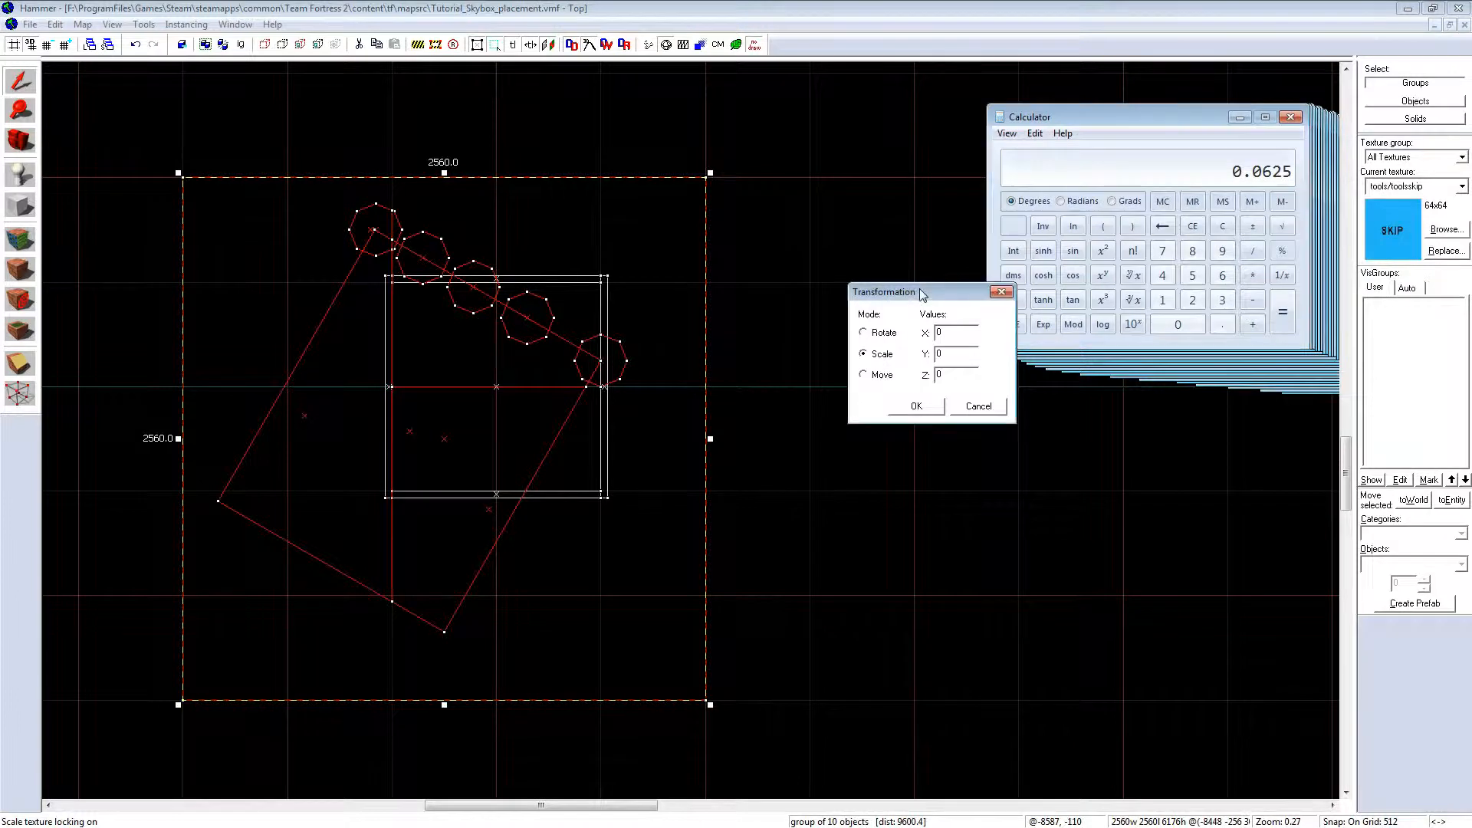
{"action": "left_click_drag", "start_coordinate": [921, 294], "coordinate": [827, 235]}
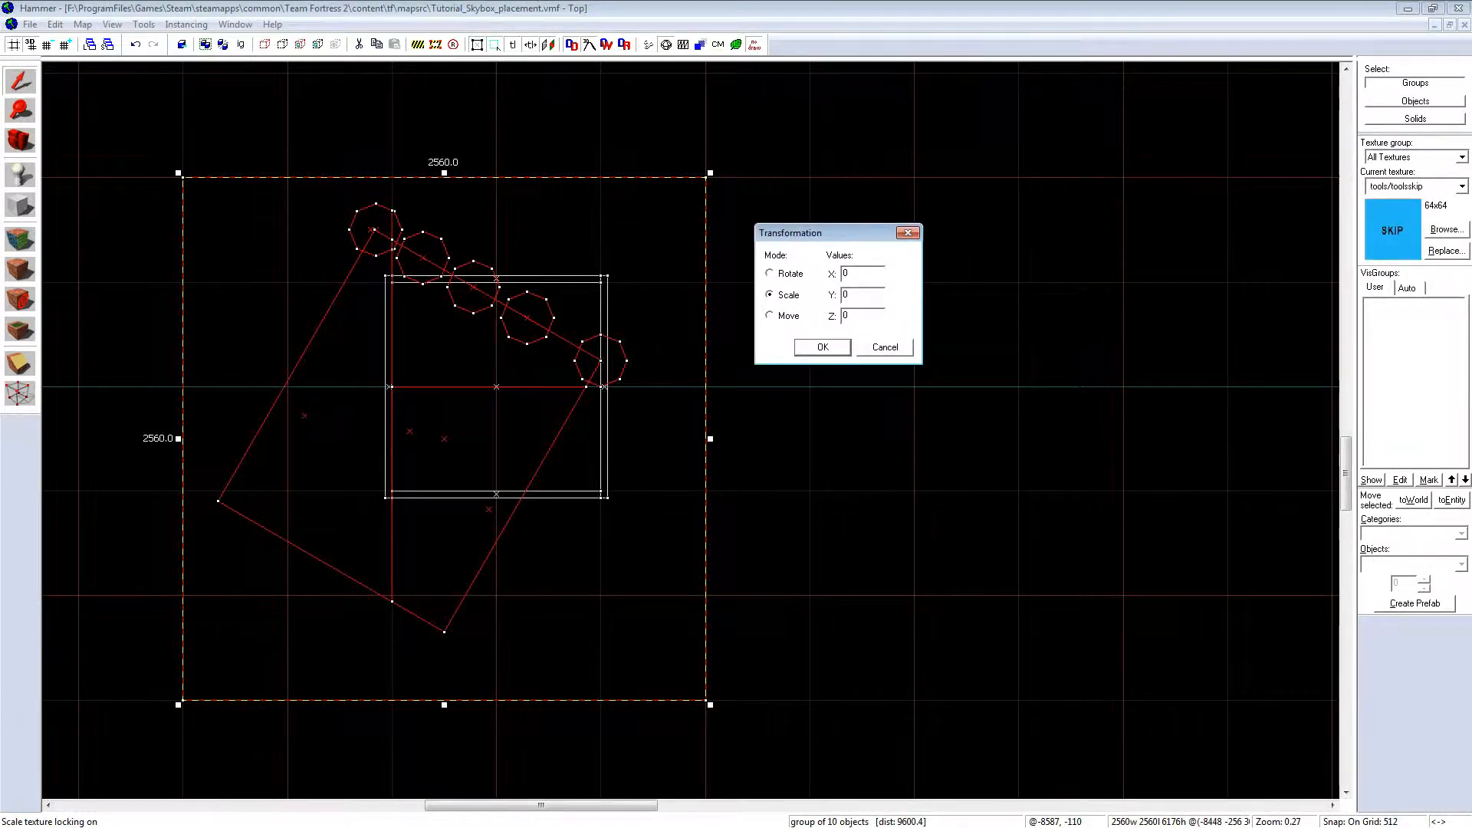
{"action": "key", "text": "alt+Tab"}
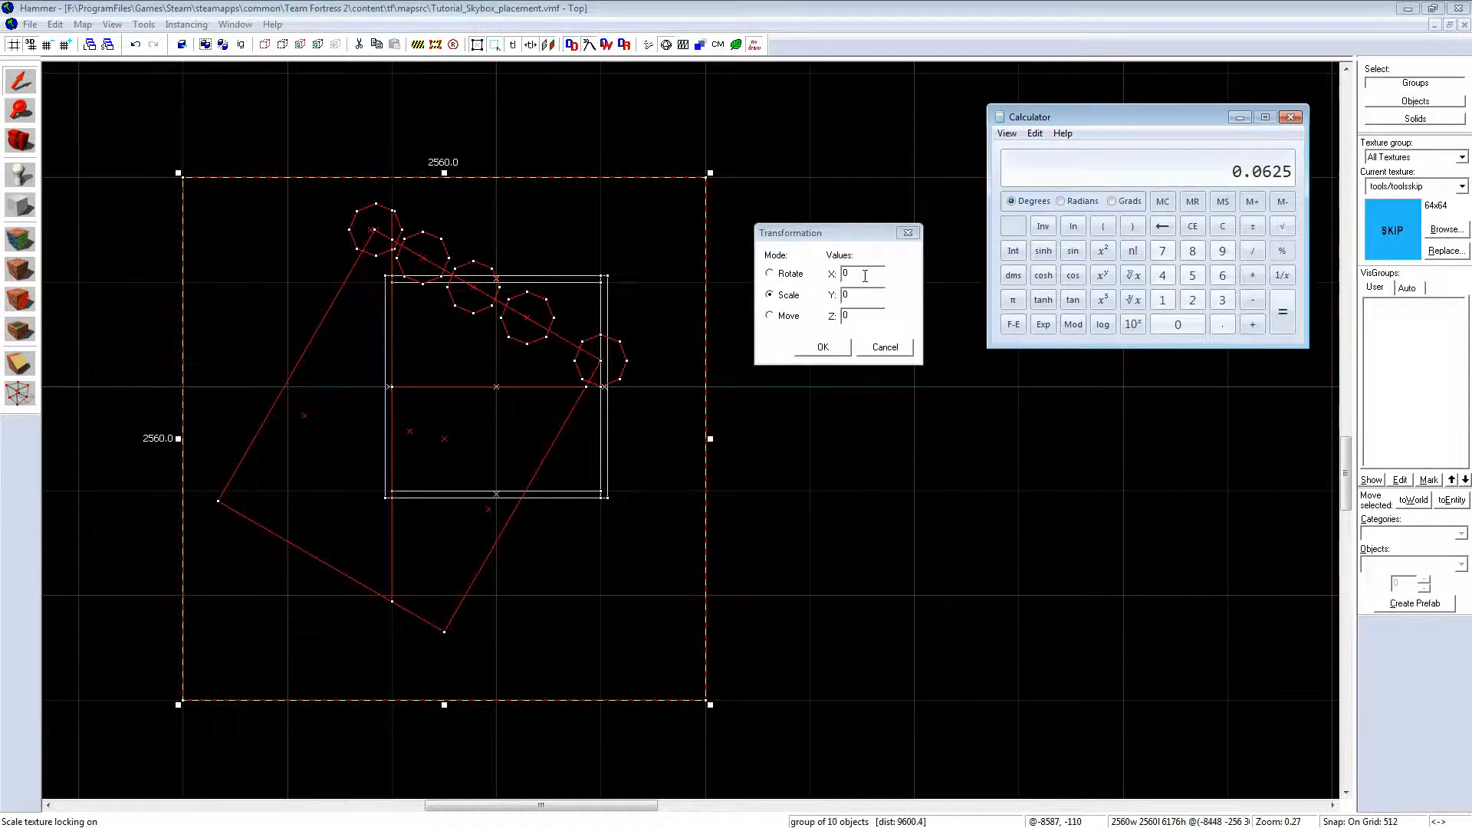
Step: Scale the group by 0.0625 on the X, Y and Z axes
{"action": "left_click", "coordinate": [865, 275]}
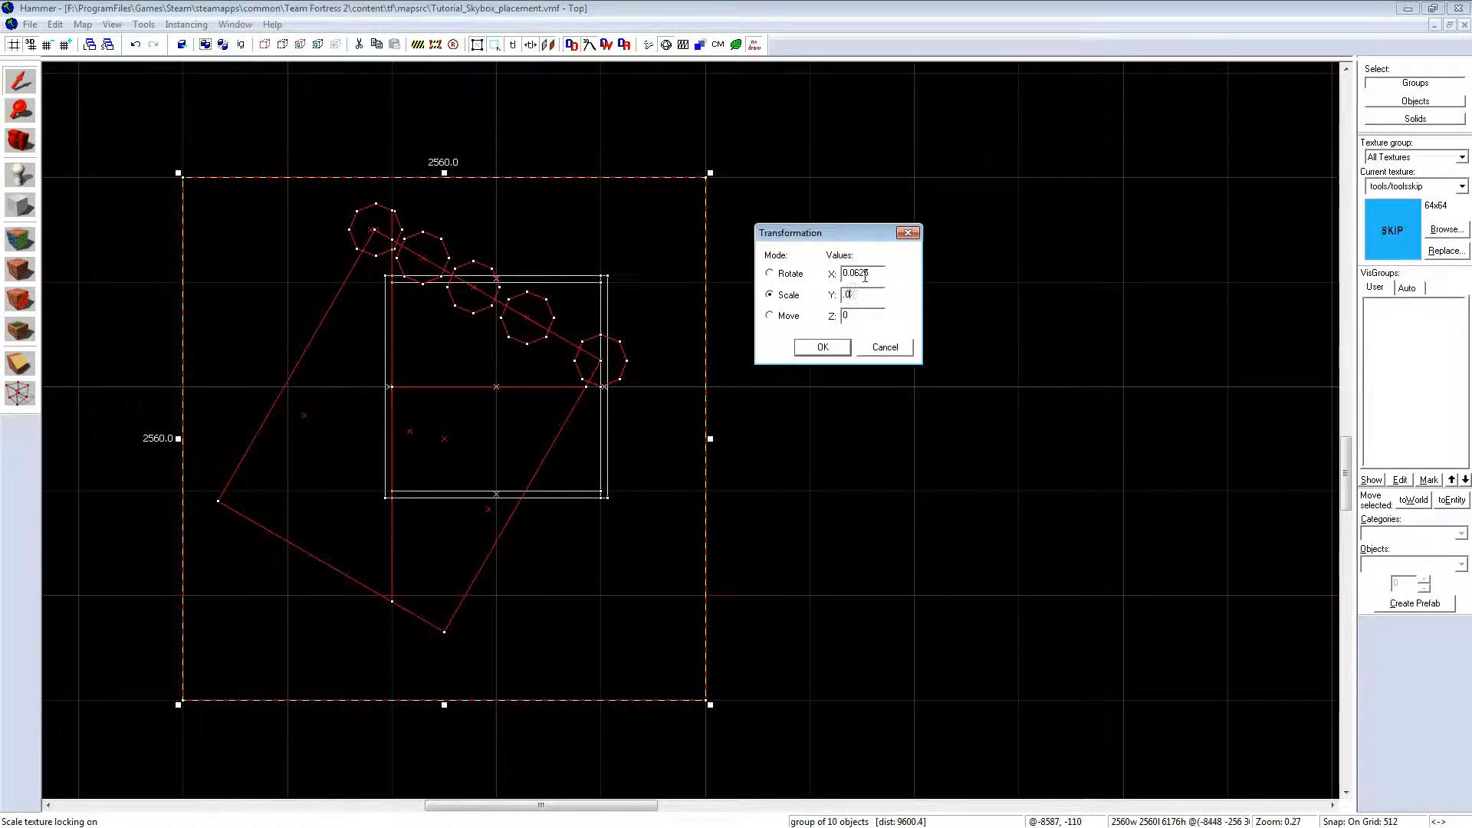
{"action": "type", "text": ".0625"}
{"action": "key", "text": "Tab"}
{"action": "left_click", "coordinate": [807, 349]}
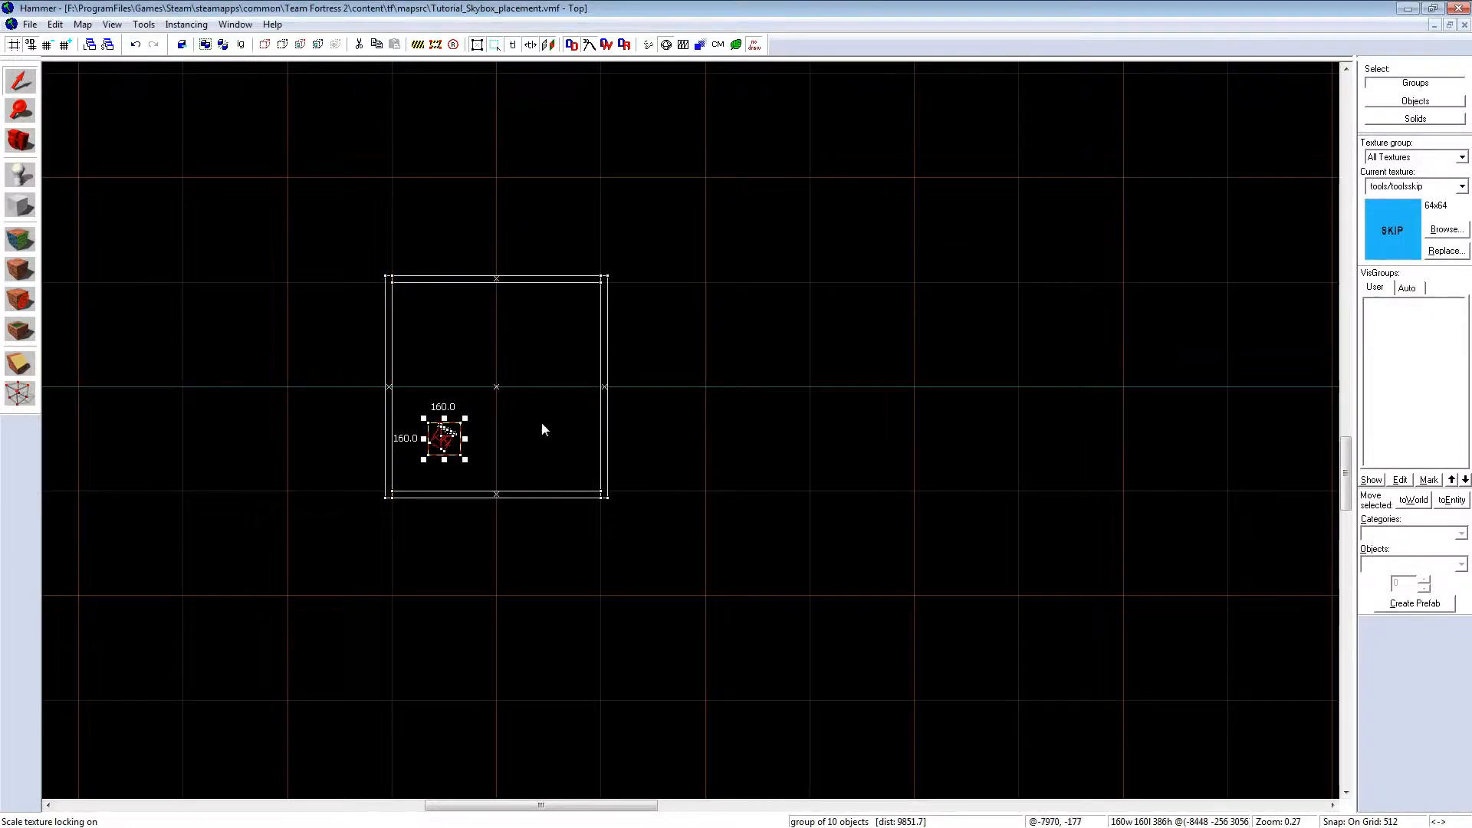
Step: Reduce the grid snap to 16 units for positioning the scaled group
{"action": "scroll", "coordinate": [499, 445], "scroll_direction": "up", "scroll_amount": 10}
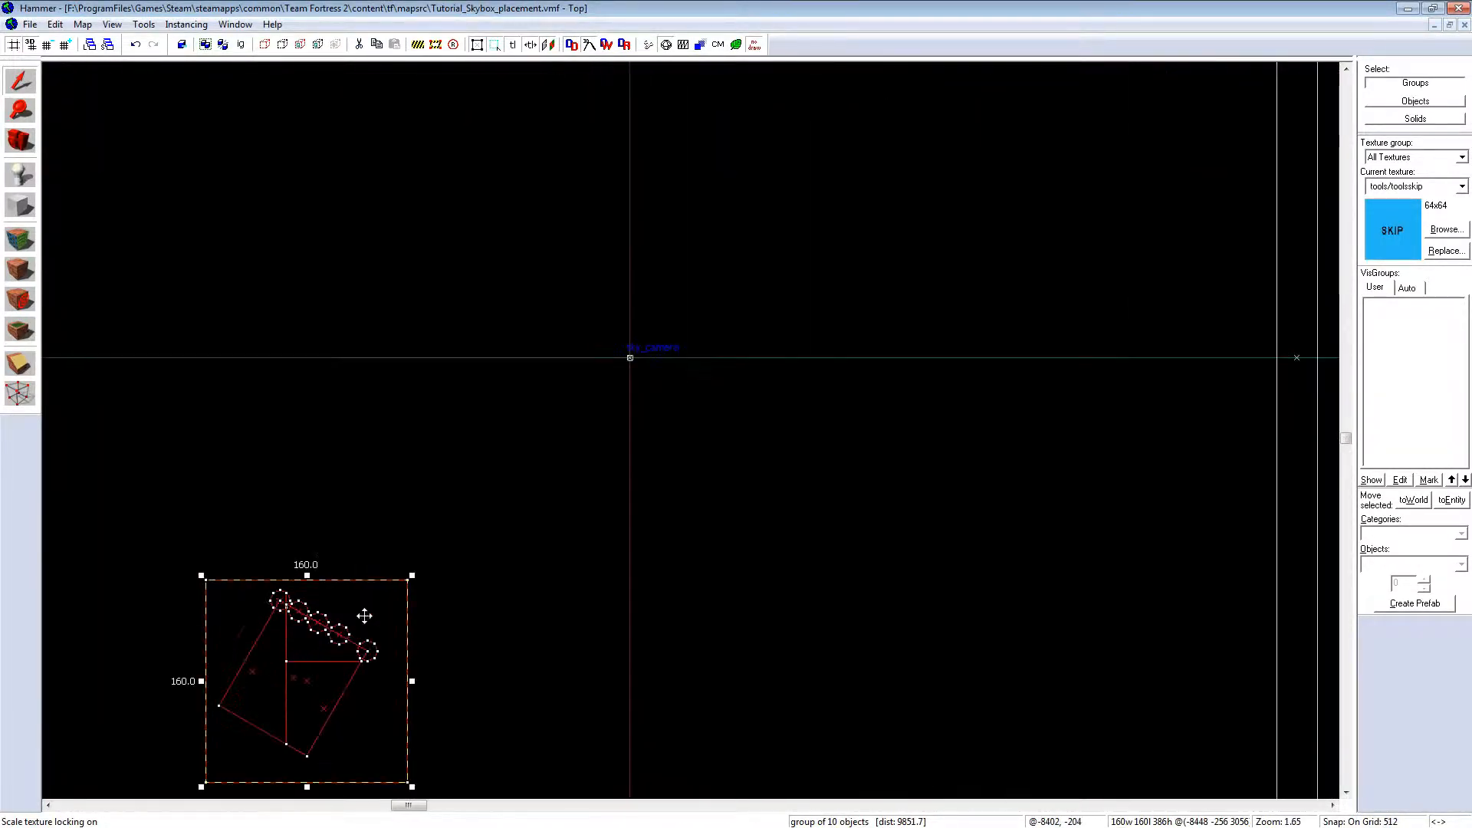
{"action": "scroll", "coordinate": [391, 525], "scroll_direction": "down", "scroll_amount": 3}
{"action": "scroll", "coordinate": [403, 463], "scroll_direction": "up", "scroll_amount": 3}
{"action": "scroll", "coordinate": [395, 469], "scroll_direction": "down", "scroll_amount": 3}
{"action": "key", "text": "bracketleft"}
{"action": "key", "text": "bracketleft"}
{"action": "key", "text": "bracketleft"}
{"action": "key", "text": "bracketleft"}
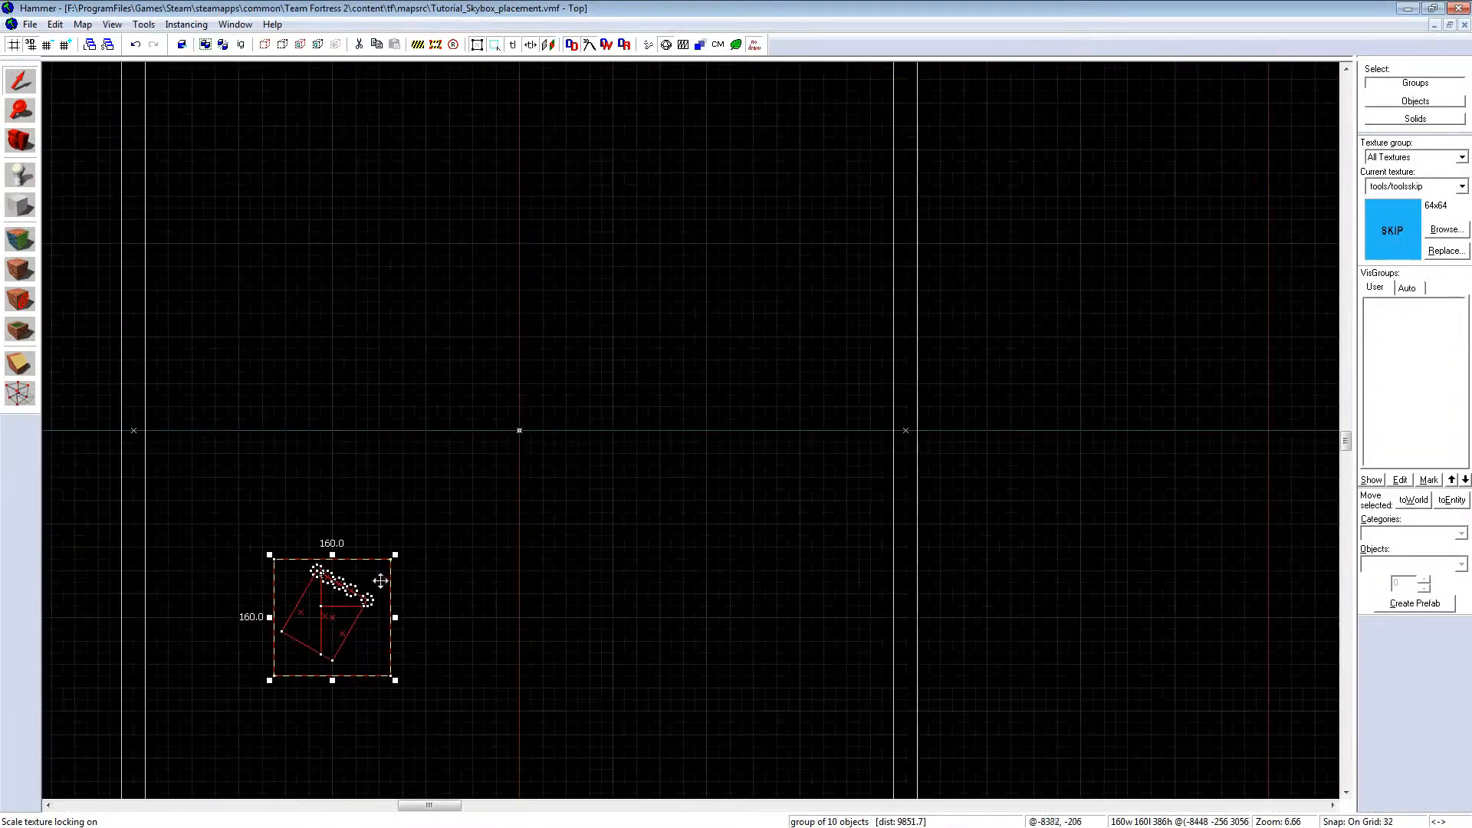
{"action": "scroll", "coordinate": [391, 579], "scroll_direction": "up", "scroll_amount": 4}
{"action": "key", "text": "bracketleft"}
Step: Move the scaled group so the enclosing block's positive y edge passes through sky_camera and its positive x edge lies 32 units beyond it
{"action": "left_click_drag", "start_coordinate": [330, 615], "coordinate": [678, 262]}
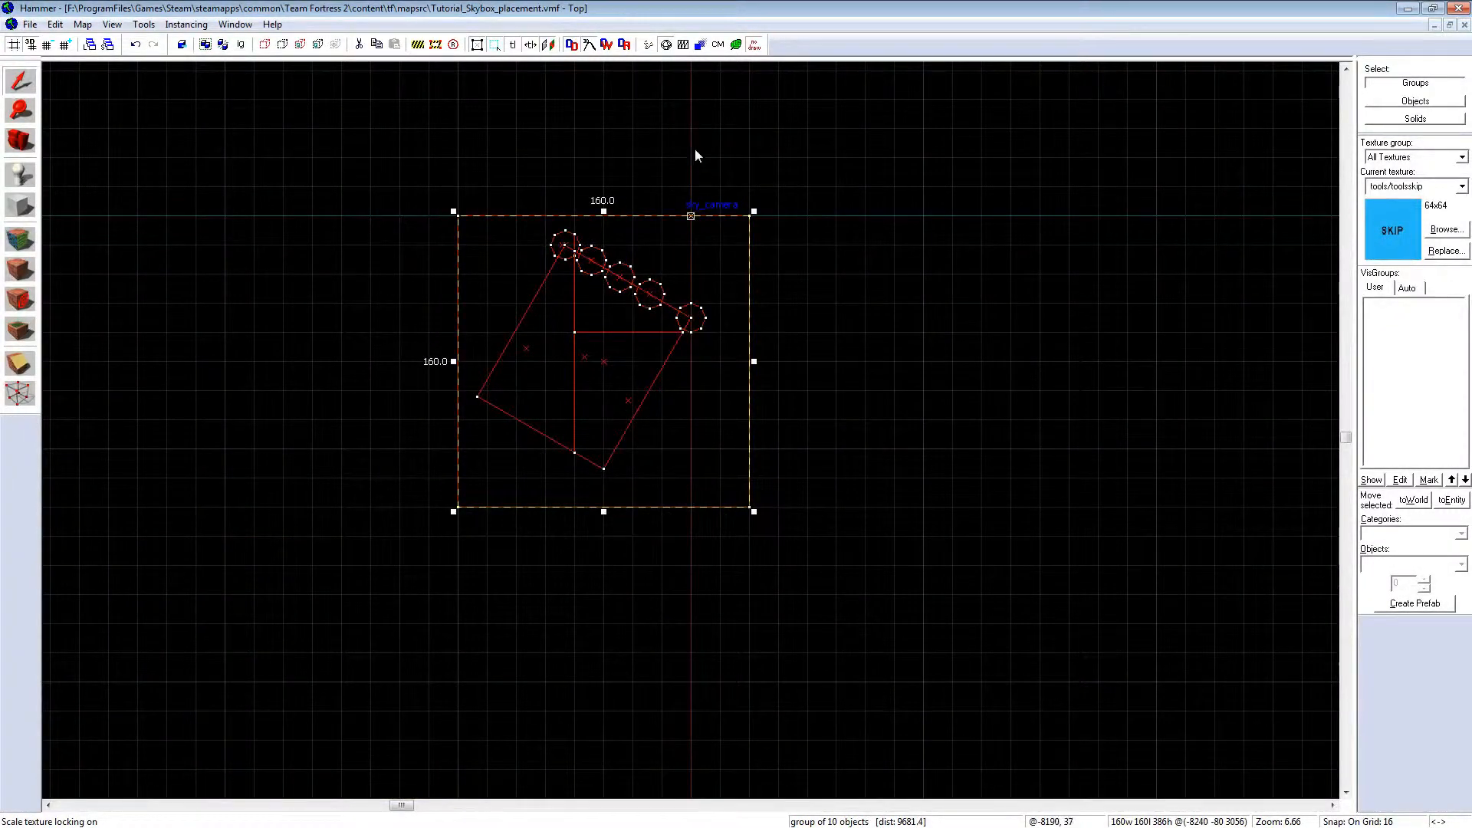
{"action": "scroll", "coordinate": [667, 263], "scroll_direction": "up", "scroll_amount": 4}
{"action": "scroll", "coordinate": [501, 485], "scroll_direction": "down", "scroll_amount": 2}
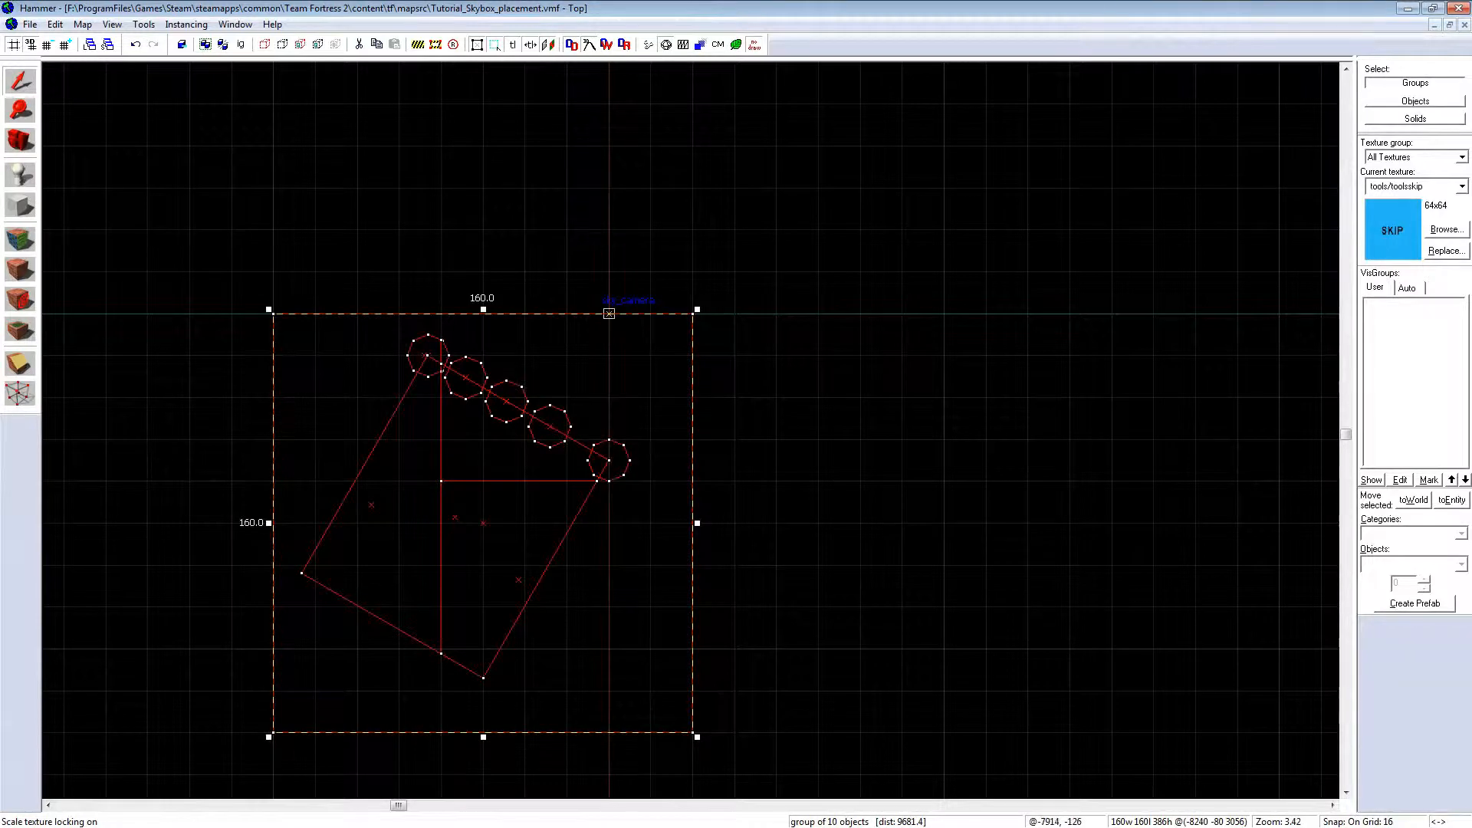
Step: Calculate 512 divided by 16 and set the grid snap to 32 units for positioning the scaled group
{"action": "key", "text": "alt+Tab"}
{"action": "left_click_drag", "start_coordinate": [1209, 117], "coordinate": [1063, 130]}
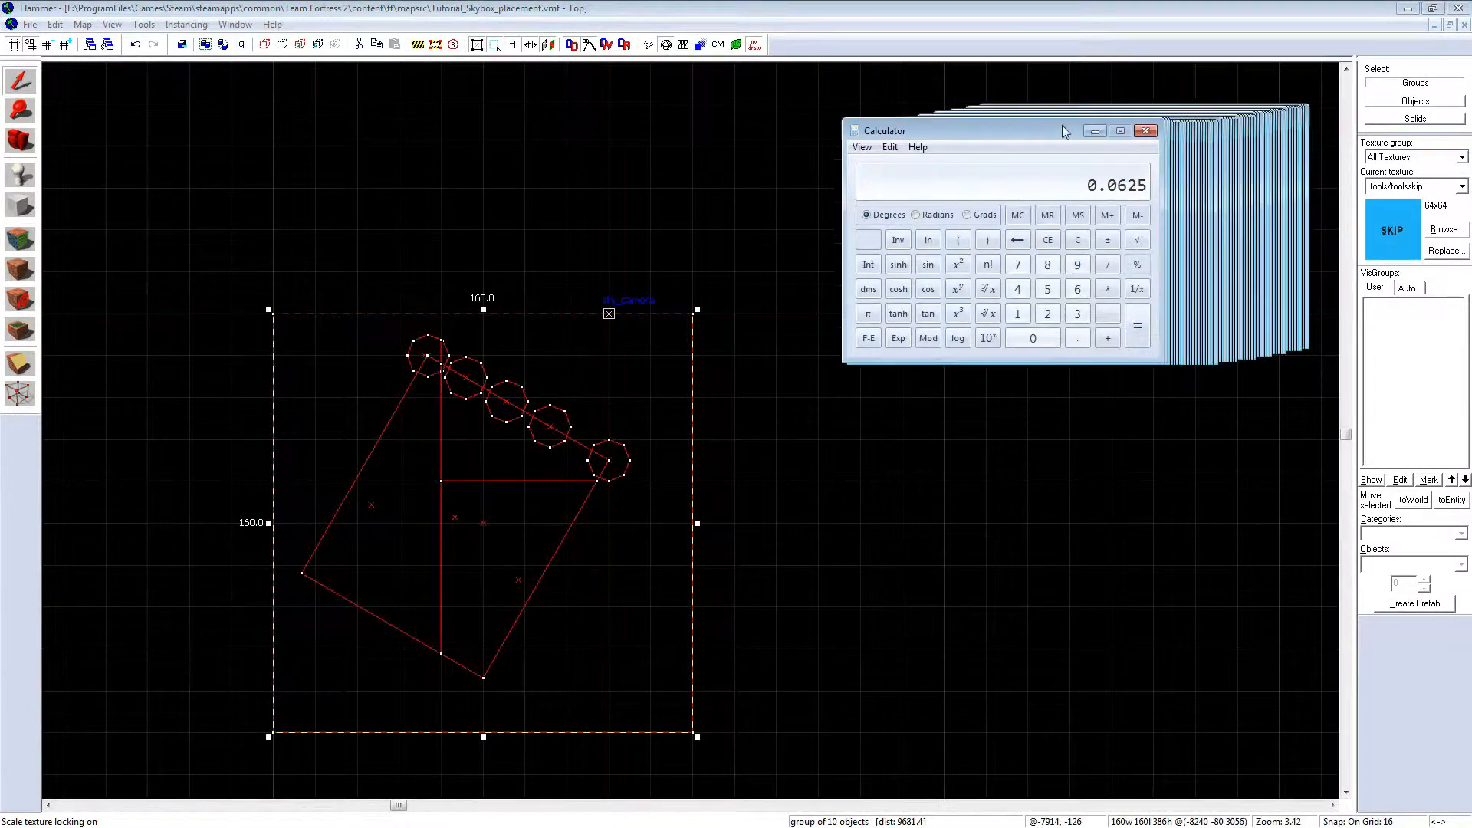
{"action": "type", "text": "512/16"}
{"action": "key", "text": "Return"}
{"action": "key", "text": "alt+Tab"}
{"action": "key", "text": "bracketleft"}
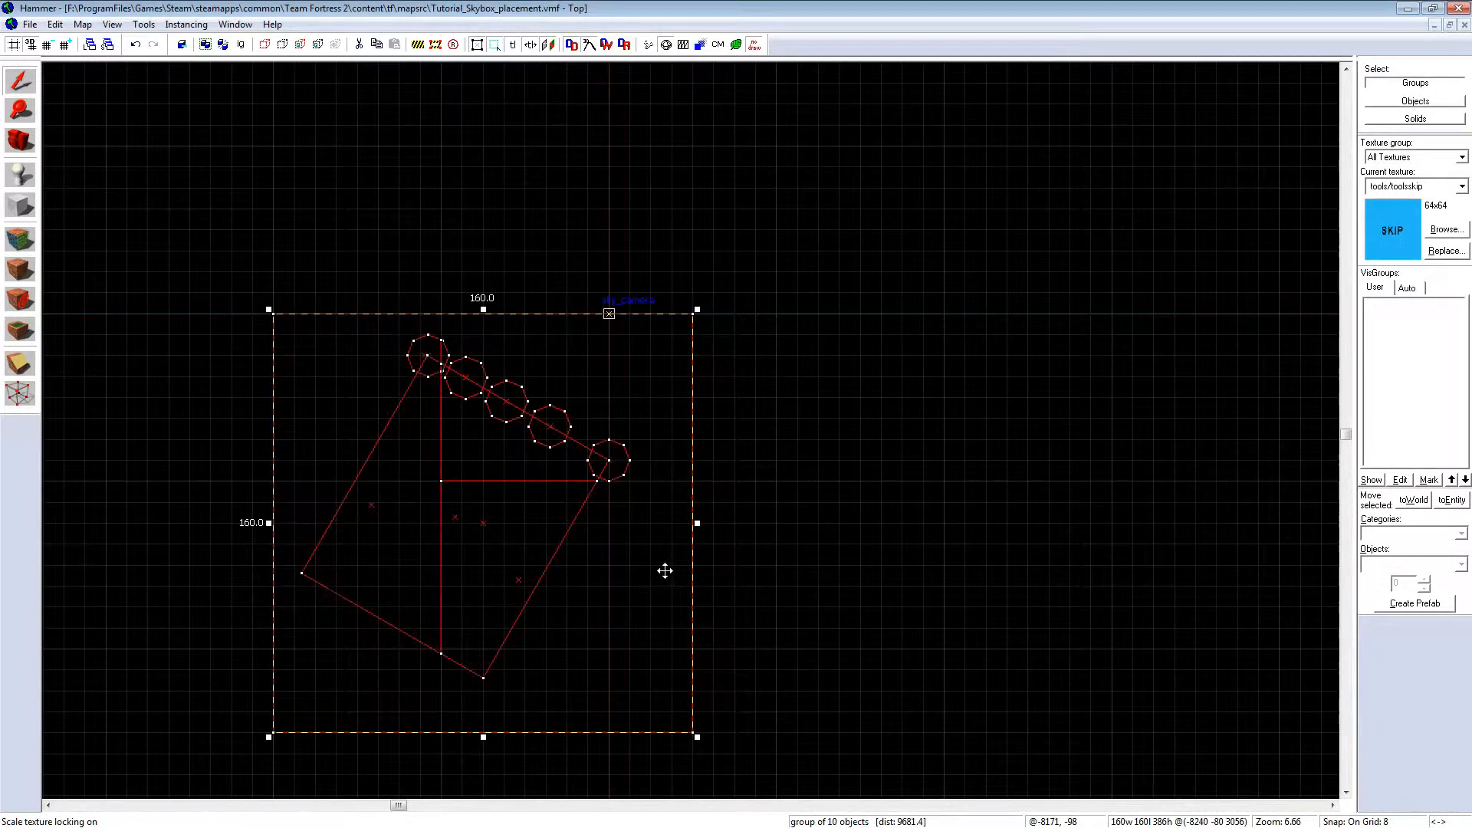
{"action": "key", "text": "bracketright"}
{"action": "key", "text": "bracketright"}
{"action": "mouse_move", "coordinate": [578, 457]}
{"action": "left_mouse_down"}
{"action": "mouse_move", "coordinate": [494, 457]}
{"action": "mouse_move", "coordinate": [580, 433]}
{"action": "left_mouse_up"}
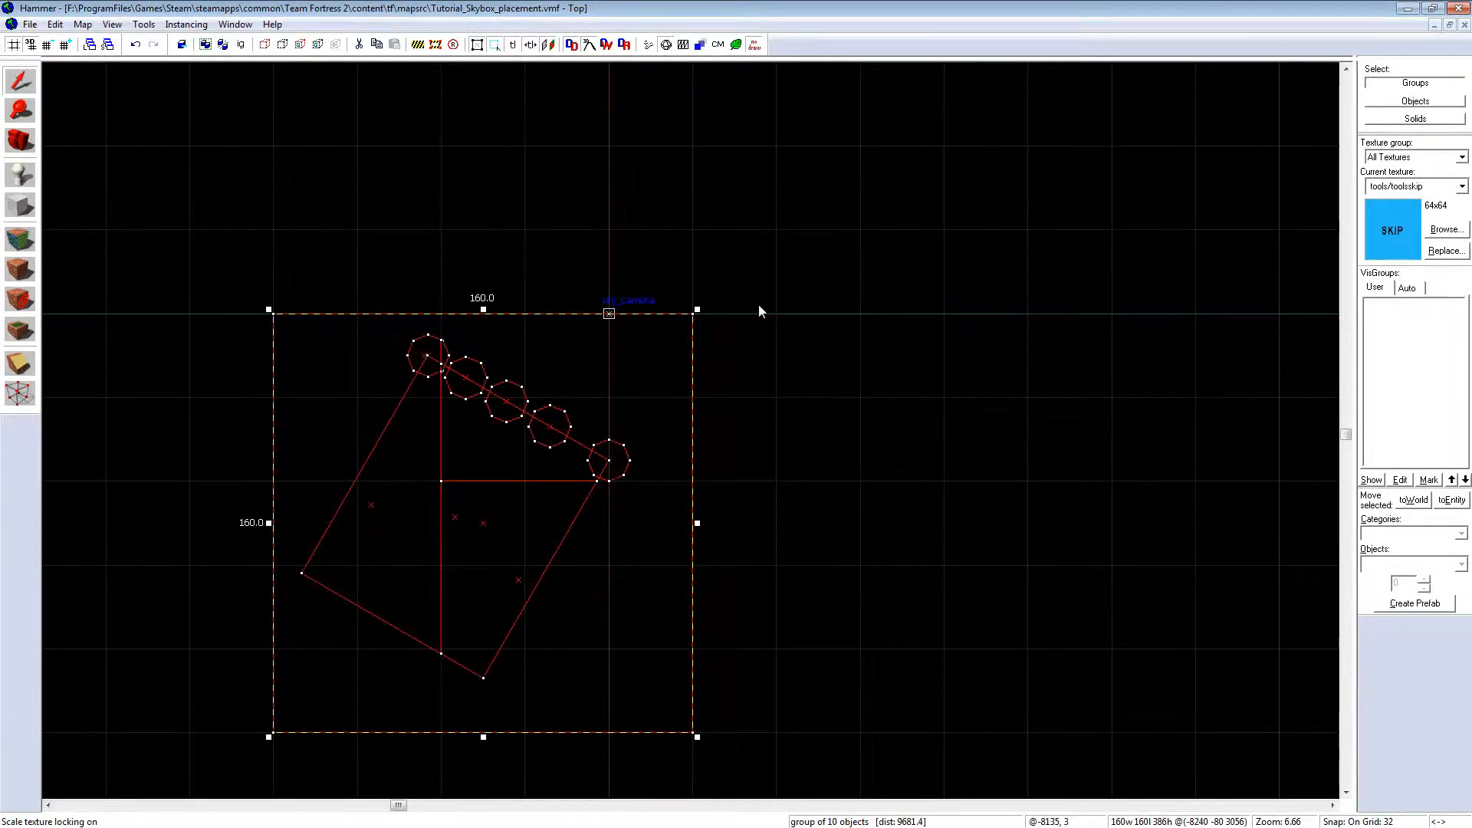
Step: Compare the scaled group's placement around sky_camera with the original map layout in the top view, and clear the selection
{"action": "scroll", "coordinate": [613, 439], "scroll_direction": "up", "scroll_amount": 2}
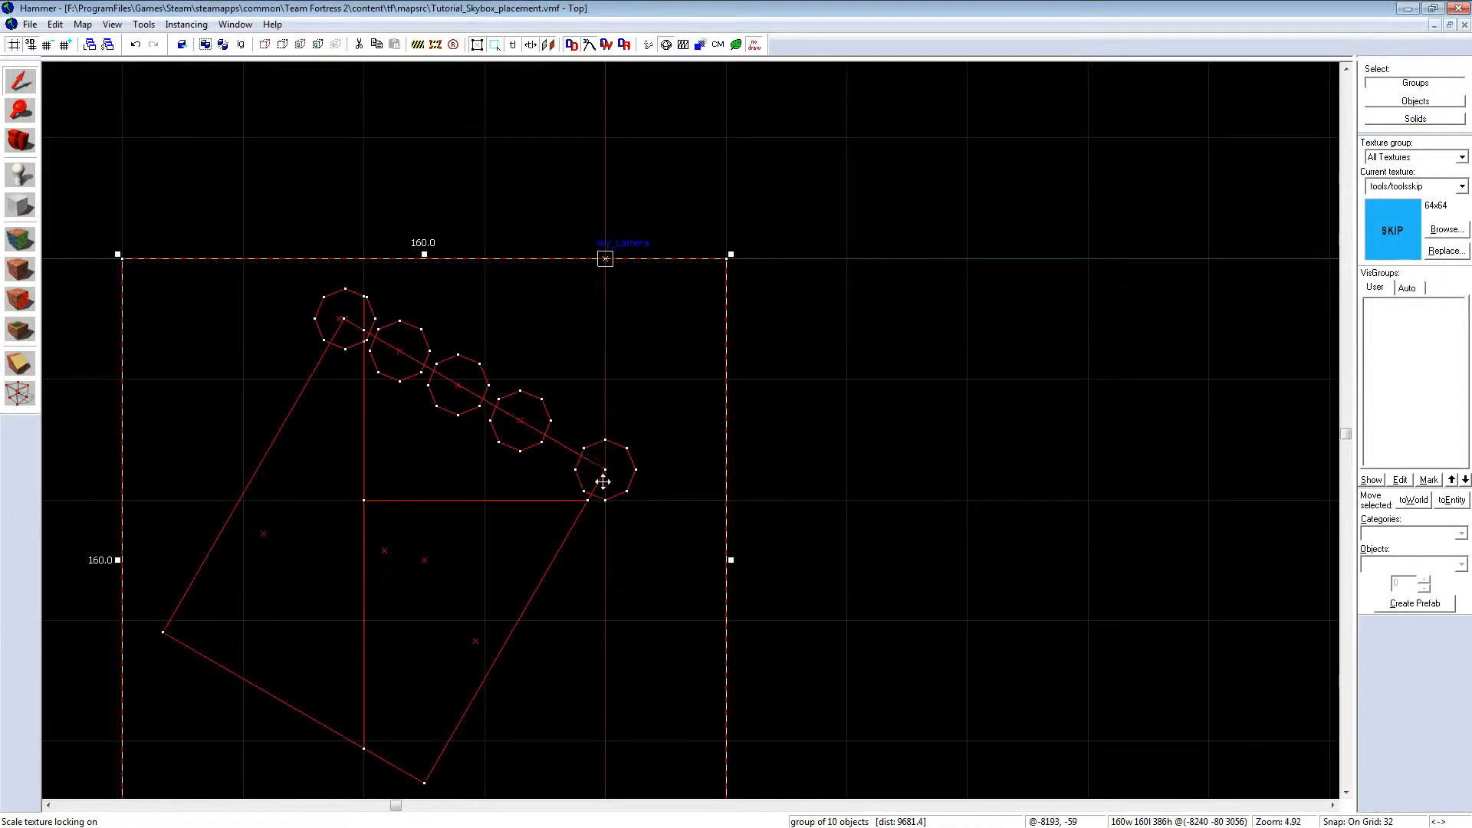
{"action": "scroll", "coordinate": [617, 313], "scroll_direction": "down", "scroll_amount": 15}
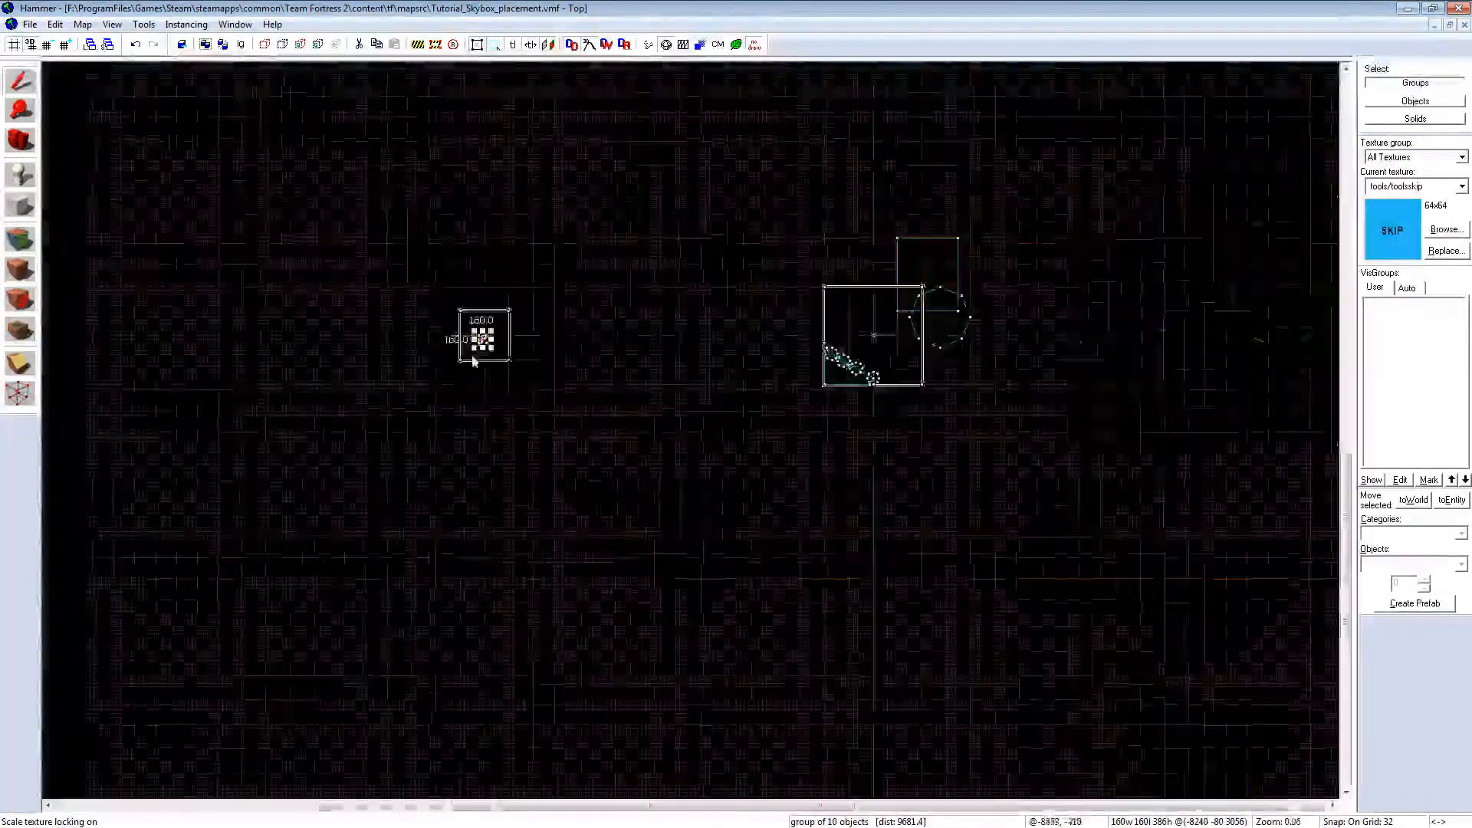
{"action": "scroll", "coordinate": [621, 451], "scroll_direction": "up", "scroll_amount": 2}
{"action": "scroll", "coordinate": [606, 381], "scroll_direction": "down", "scroll_amount": 3}
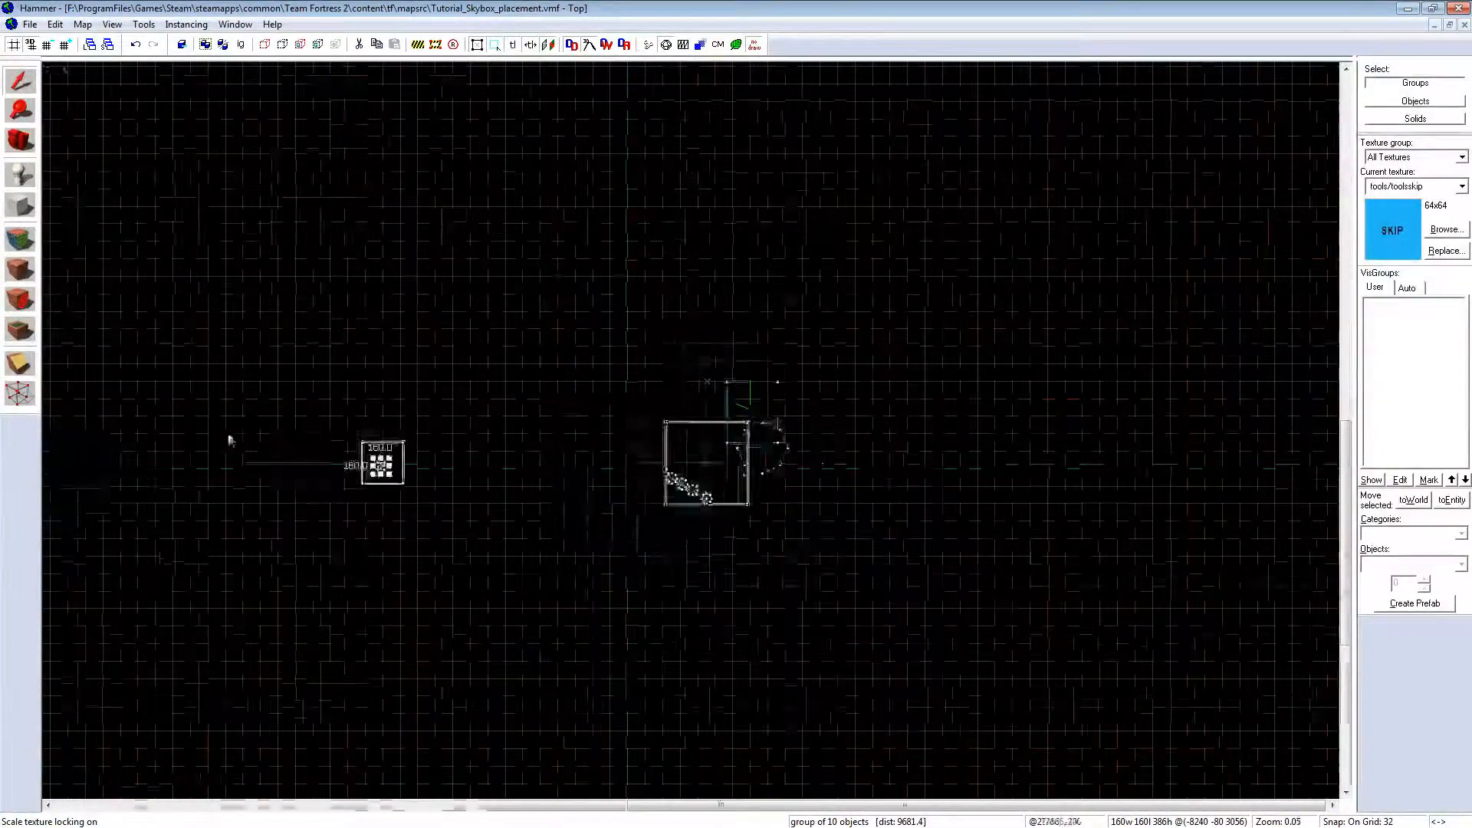
{"action": "scroll", "coordinate": [306, 451], "scroll_direction": "up", "scroll_amount": 20}
{"action": "left_click", "coordinate": [756, 477]}
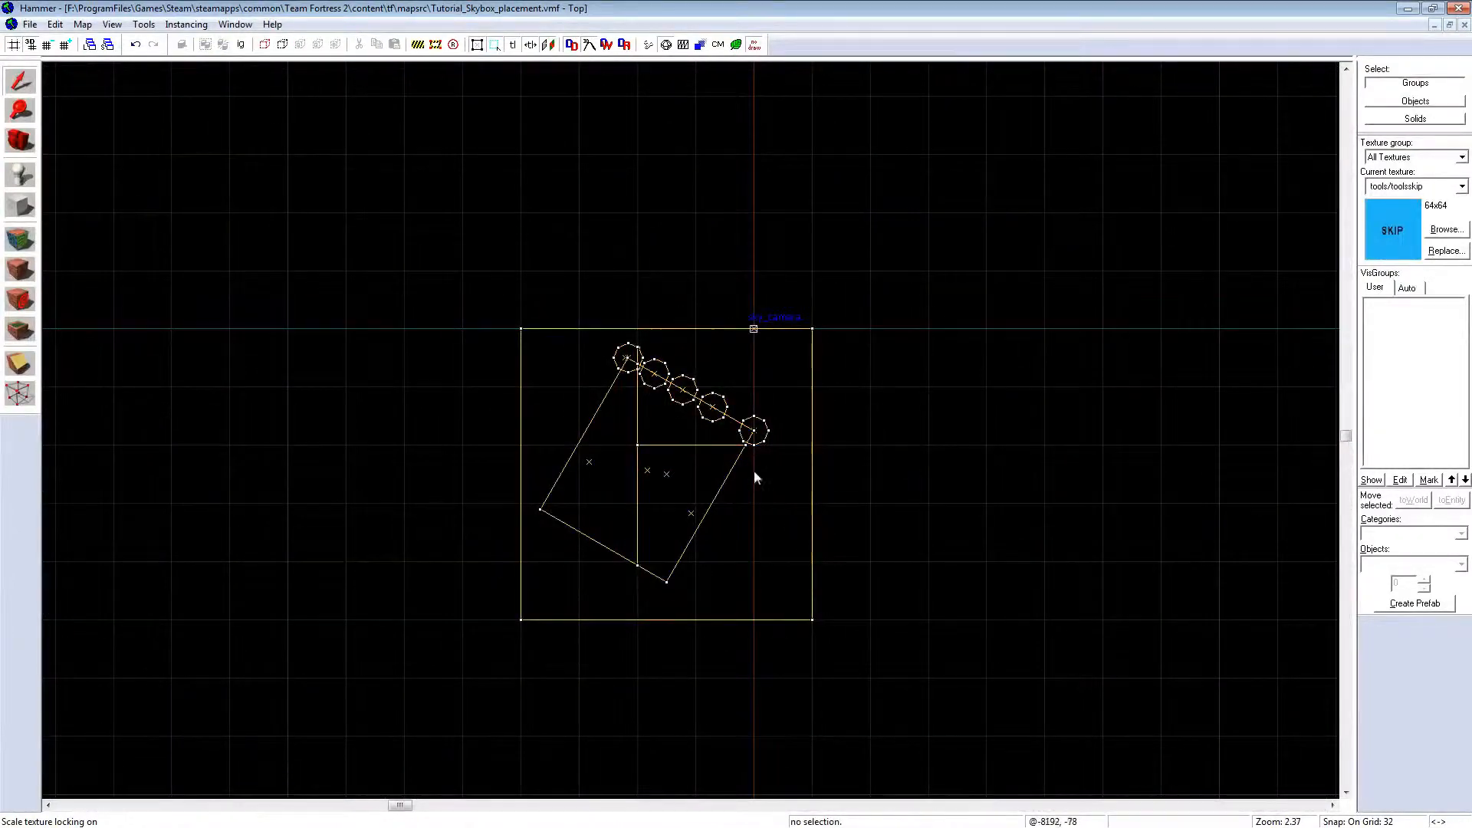
Step: Move the scaled group down into the skybox room so the enclosing block's bottom corner on the positive x and y side meets sky_camera
{"action": "left_click", "coordinate": [649, 471]}
{"action": "key", "text": "shift+z"}
{"action": "scroll", "coordinate": [973, 634], "scroll_direction": "down", "scroll_amount": 20}
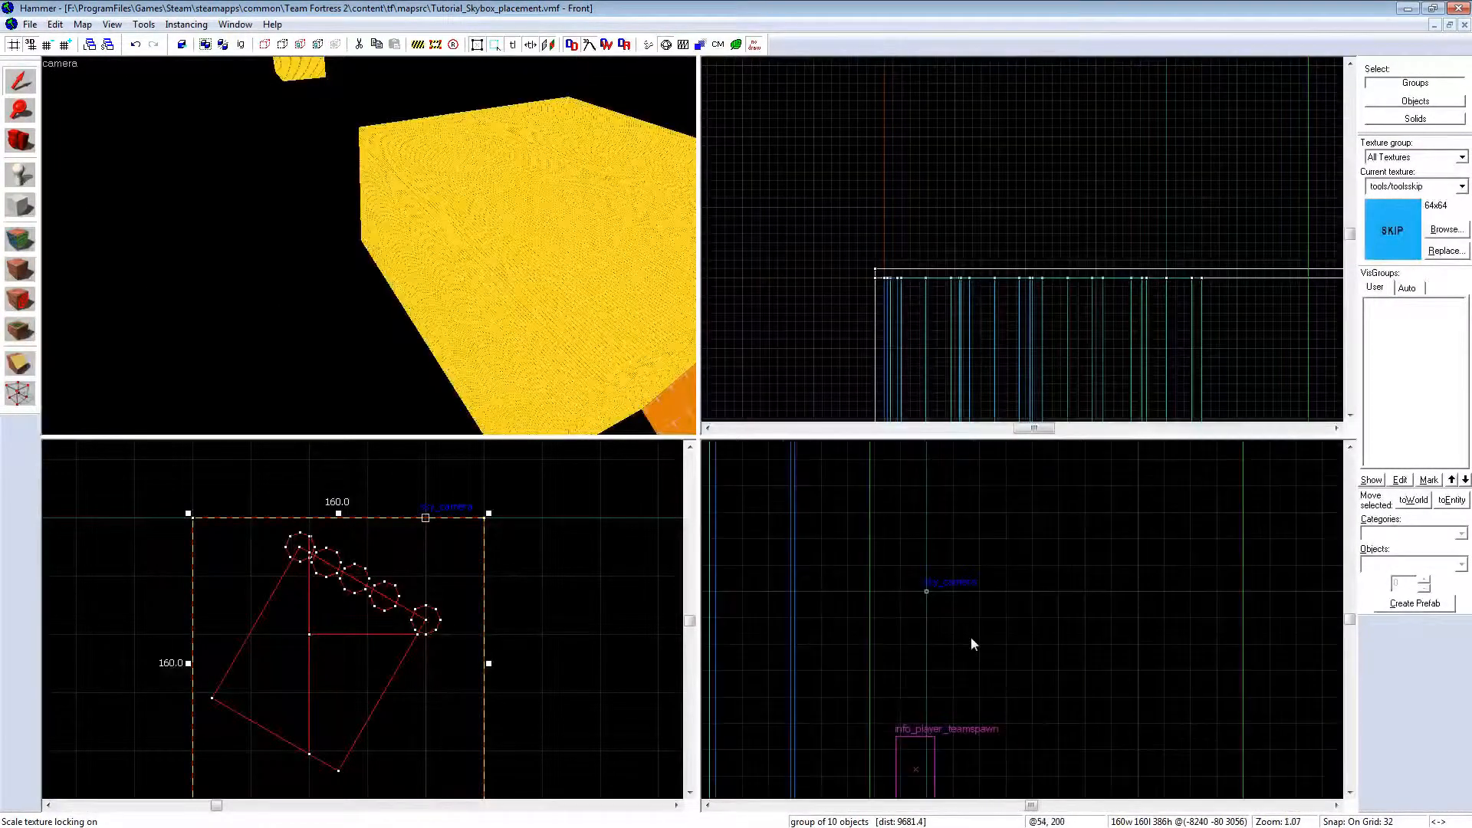
{"action": "scroll", "coordinate": [821, 584], "scroll_direction": "up", "scroll_amount": 2}
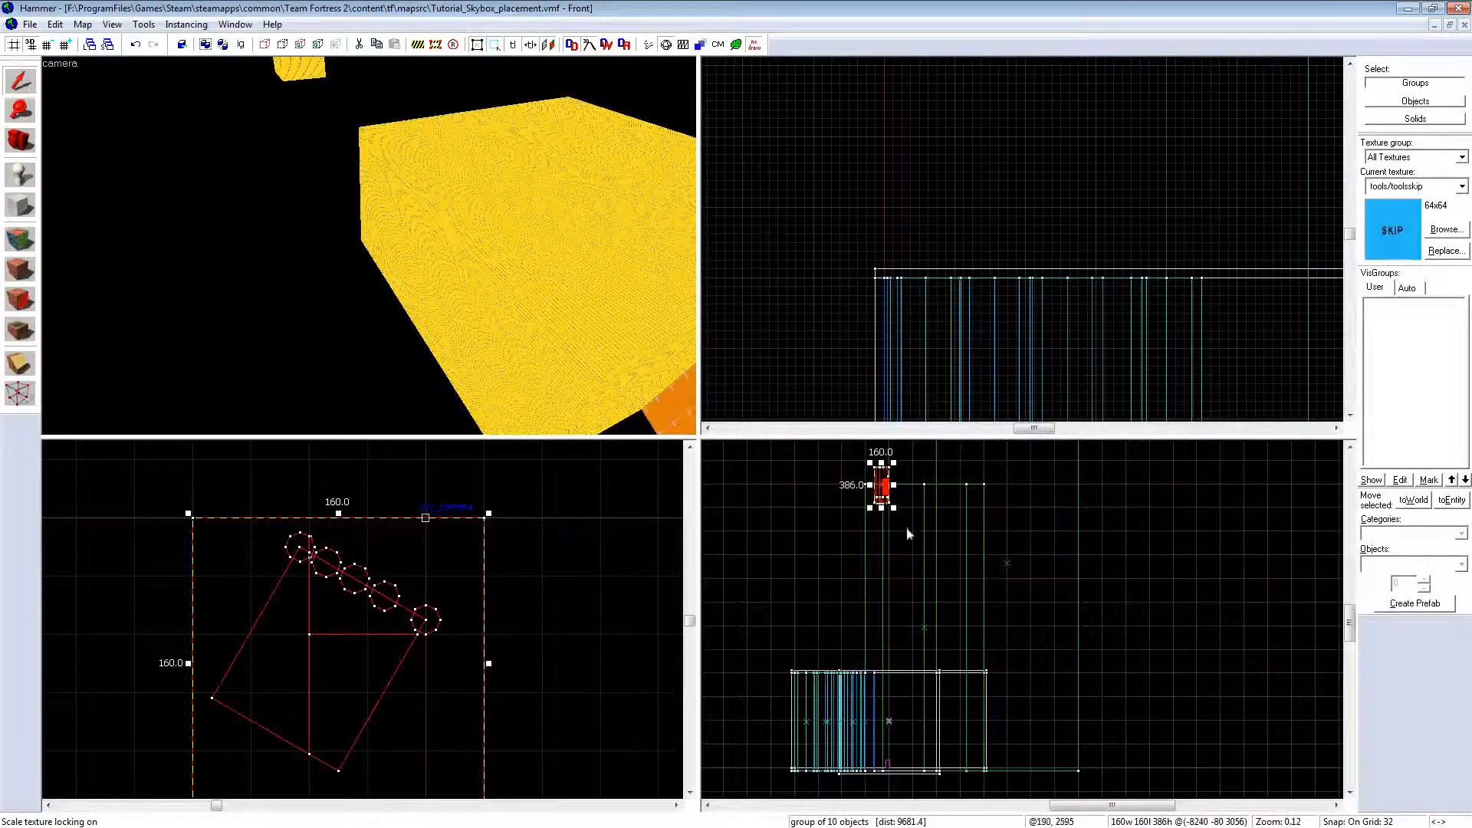
{"action": "scroll", "coordinate": [960, 241], "scroll_direction": "down", "scroll_amount": 10}
{"action": "scroll", "coordinate": [939, 194], "scroll_direction": "up", "scroll_amount": 6}
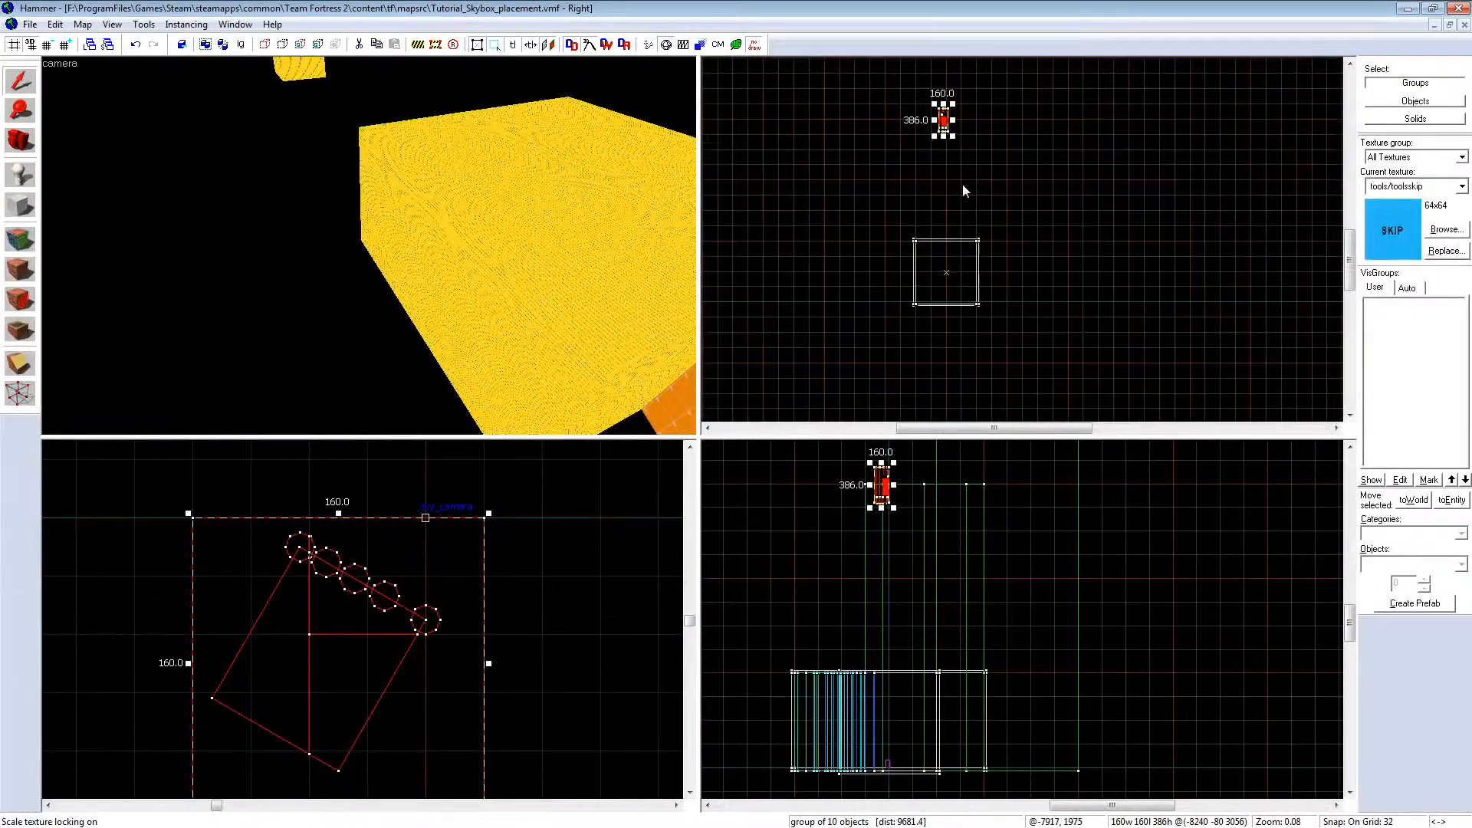
{"action": "key", "text": "shift+z"}
{"action": "key", "text": "shift+z"}
{"action": "key", "text": "shift+z"}
{"action": "scroll", "coordinate": [717, 331], "scroll_direction": "up", "scroll_amount": 2}
{"action": "scroll", "coordinate": [652, 334], "scroll_direction": "up", "scroll_amount": 2}
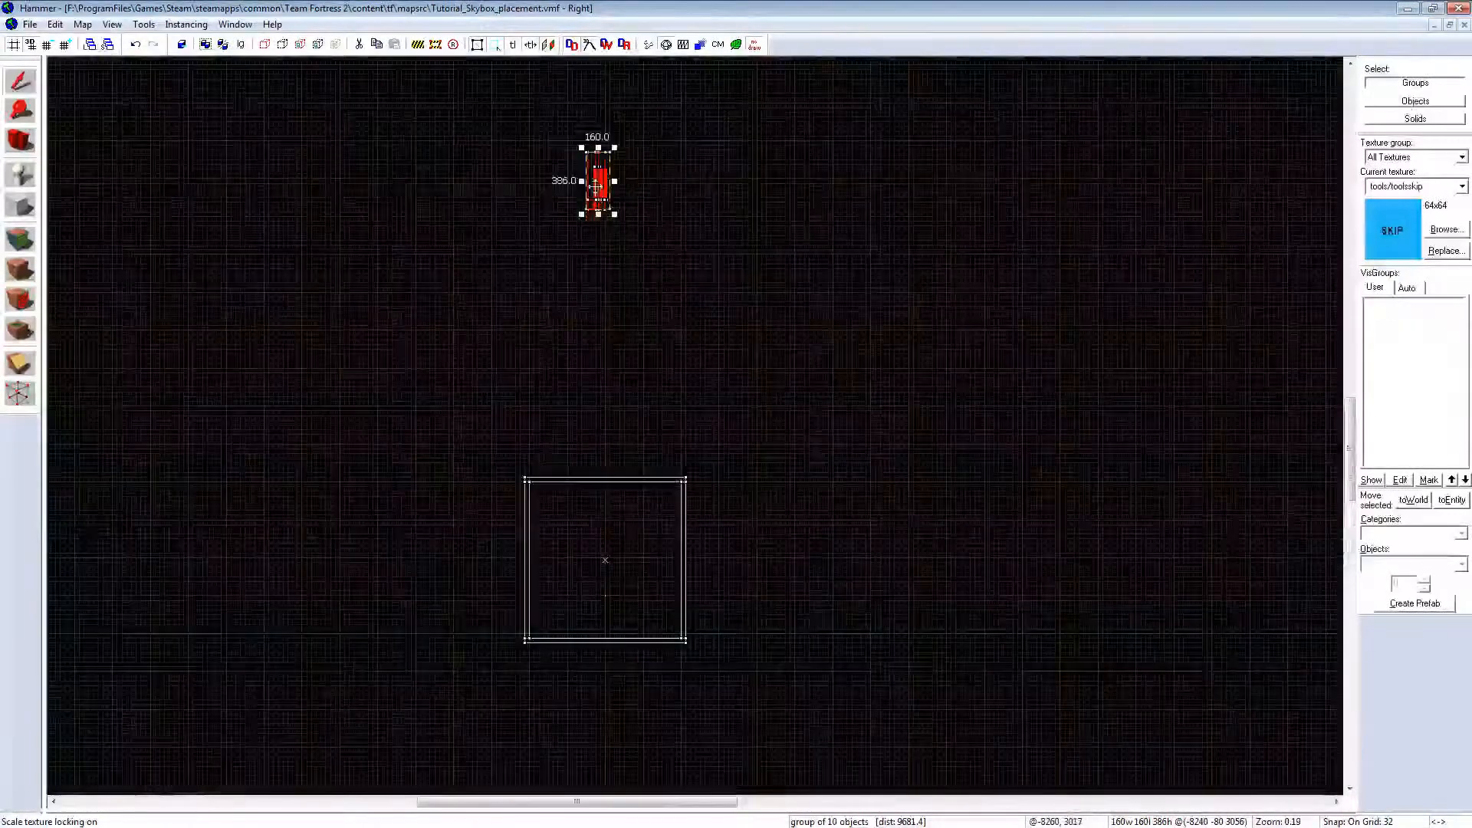
{"action": "mouse_move", "coordinate": [595, 181]}
{"action": "left_mouse_down", "text": "shift"}
{"action": "mouse_move", "coordinate": [591, 585]}
{"action": "mouse_move", "coordinate": [590, 571]}
{"action": "left_mouse_up", "text": "shift"}
{"action": "scroll", "coordinate": [590, 571], "scroll_direction": "up", "scroll_amount": 15}
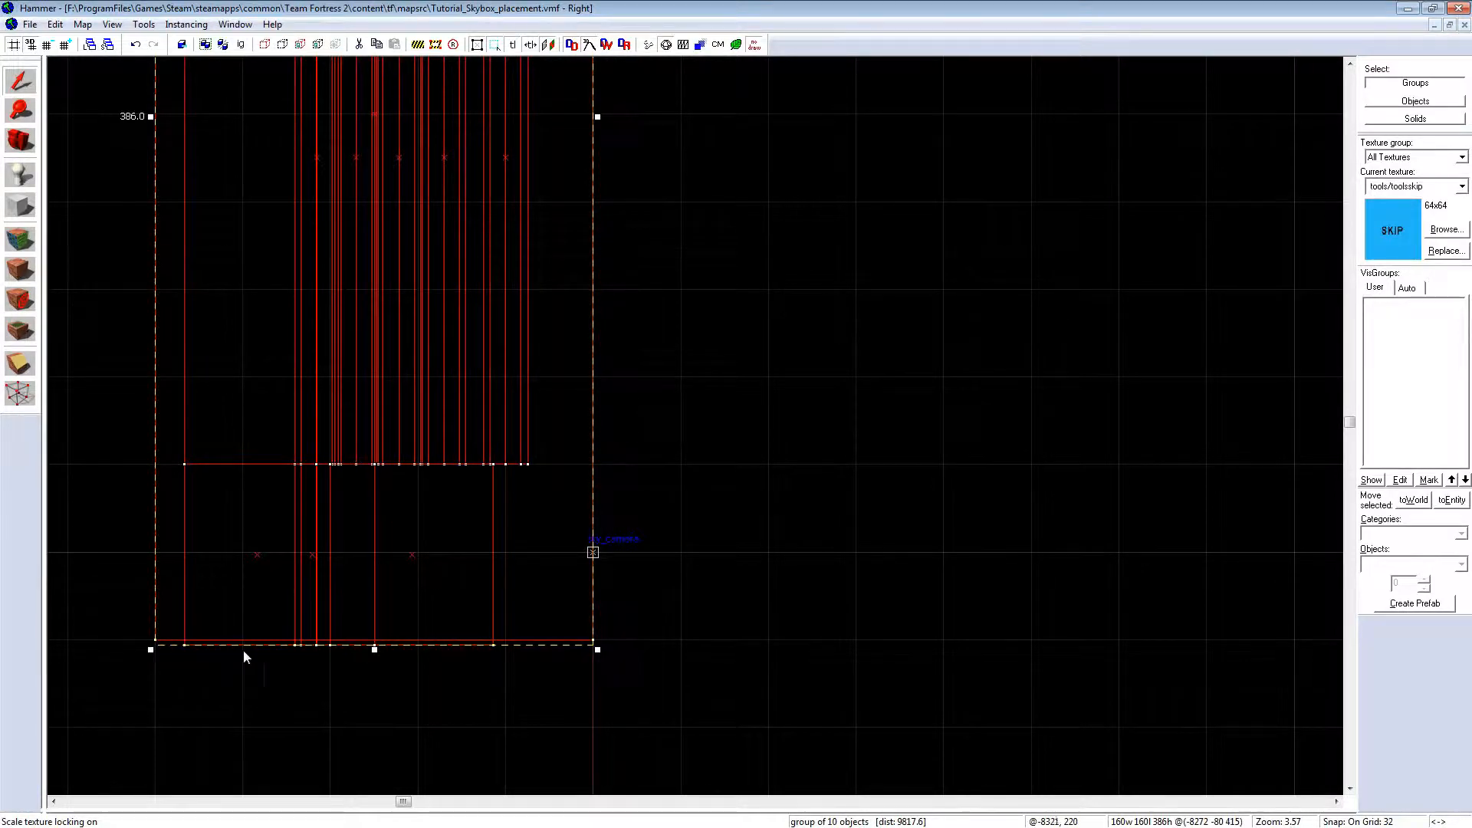
{"action": "left_click_drag", "start_coordinate": [430, 642], "coordinate": [522, 563]}
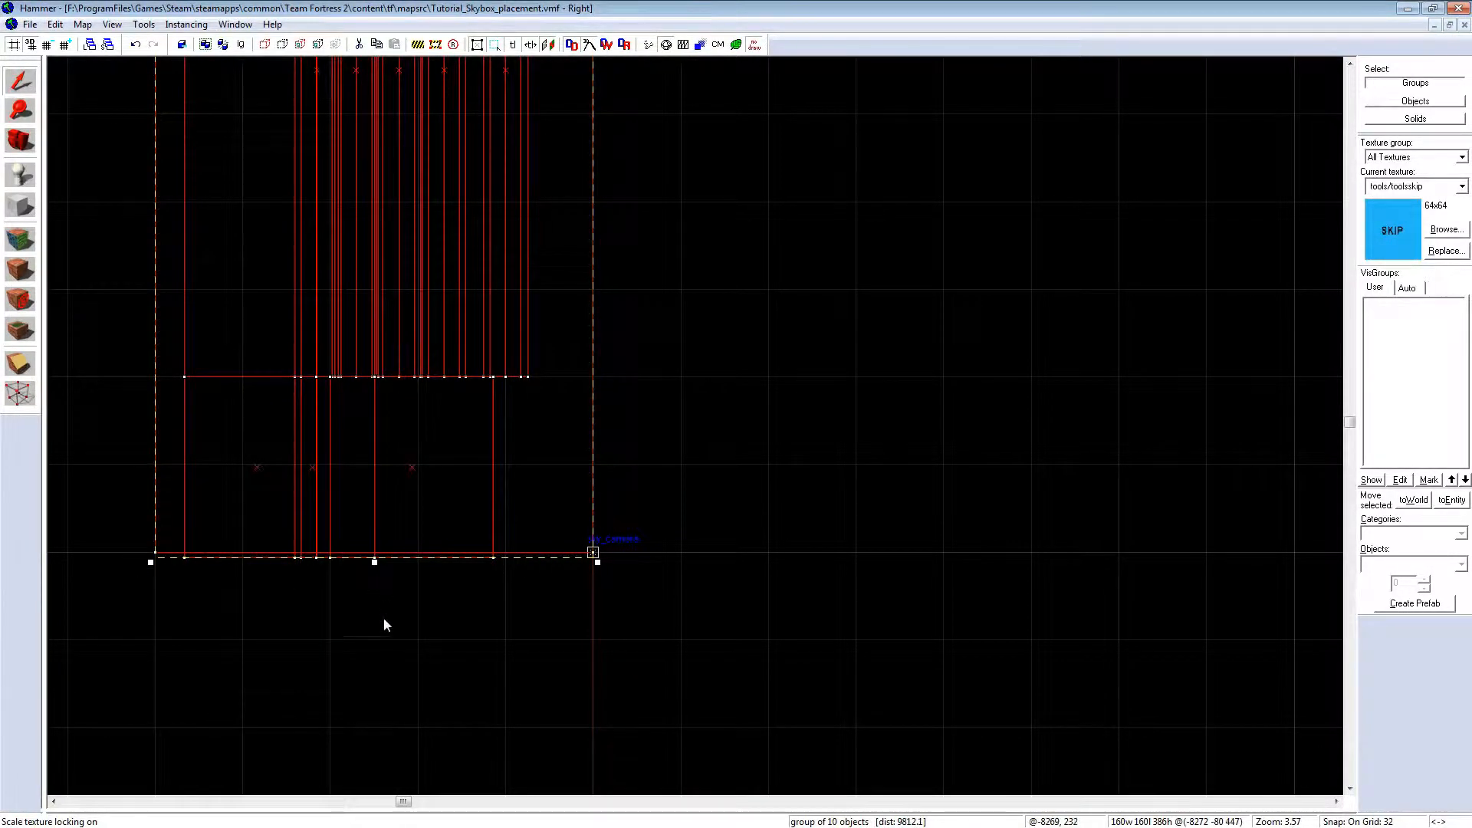
{"action": "key", "text": "Escape"}
Step: Select the scaled group in the 3D view
{"action": "key", "text": "shift+z"}
{"action": "key", "text": "z"}
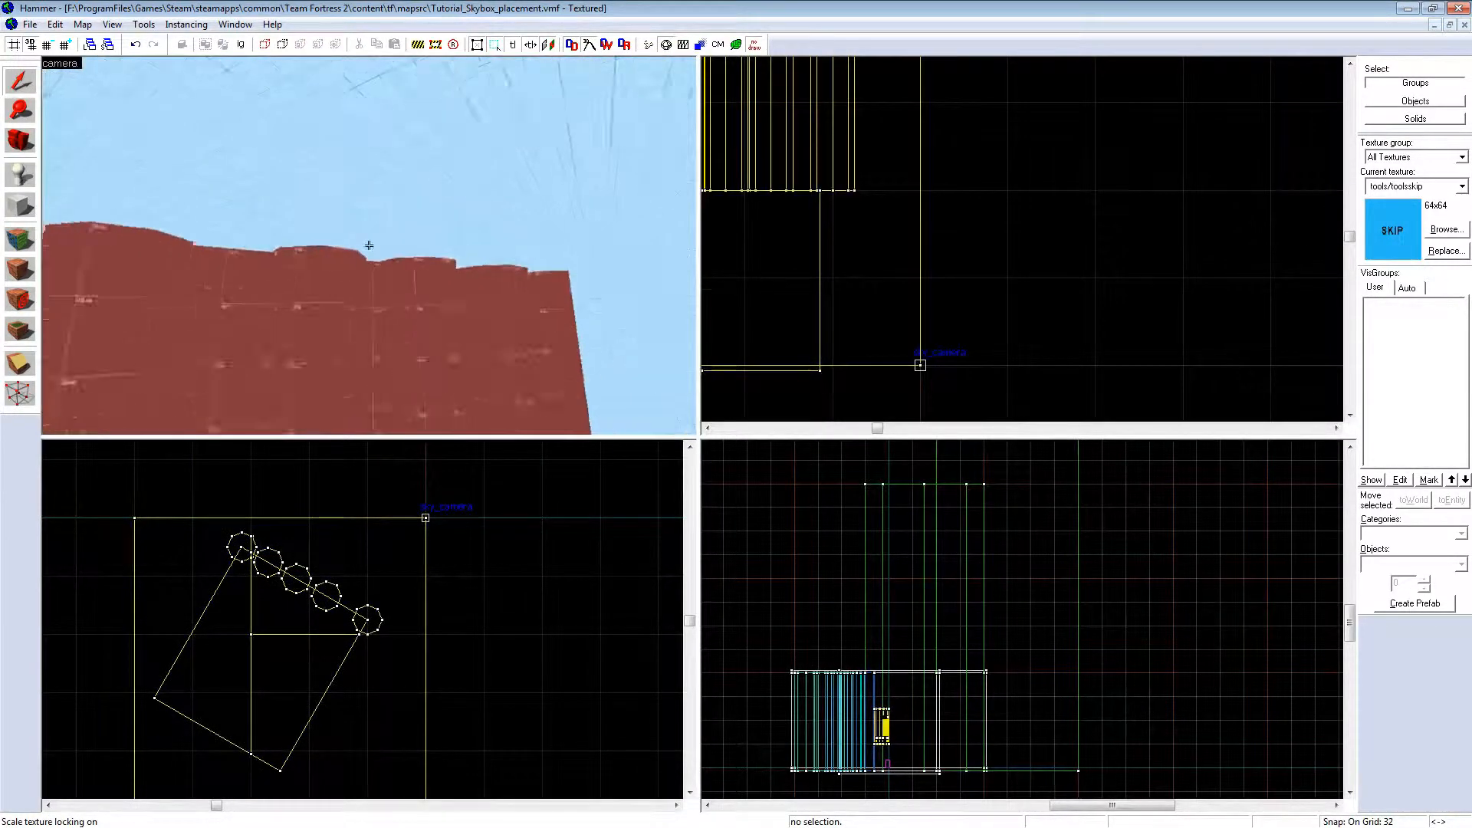
{"action": "key", "text": "z"}
{"action": "key", "text": "z"}
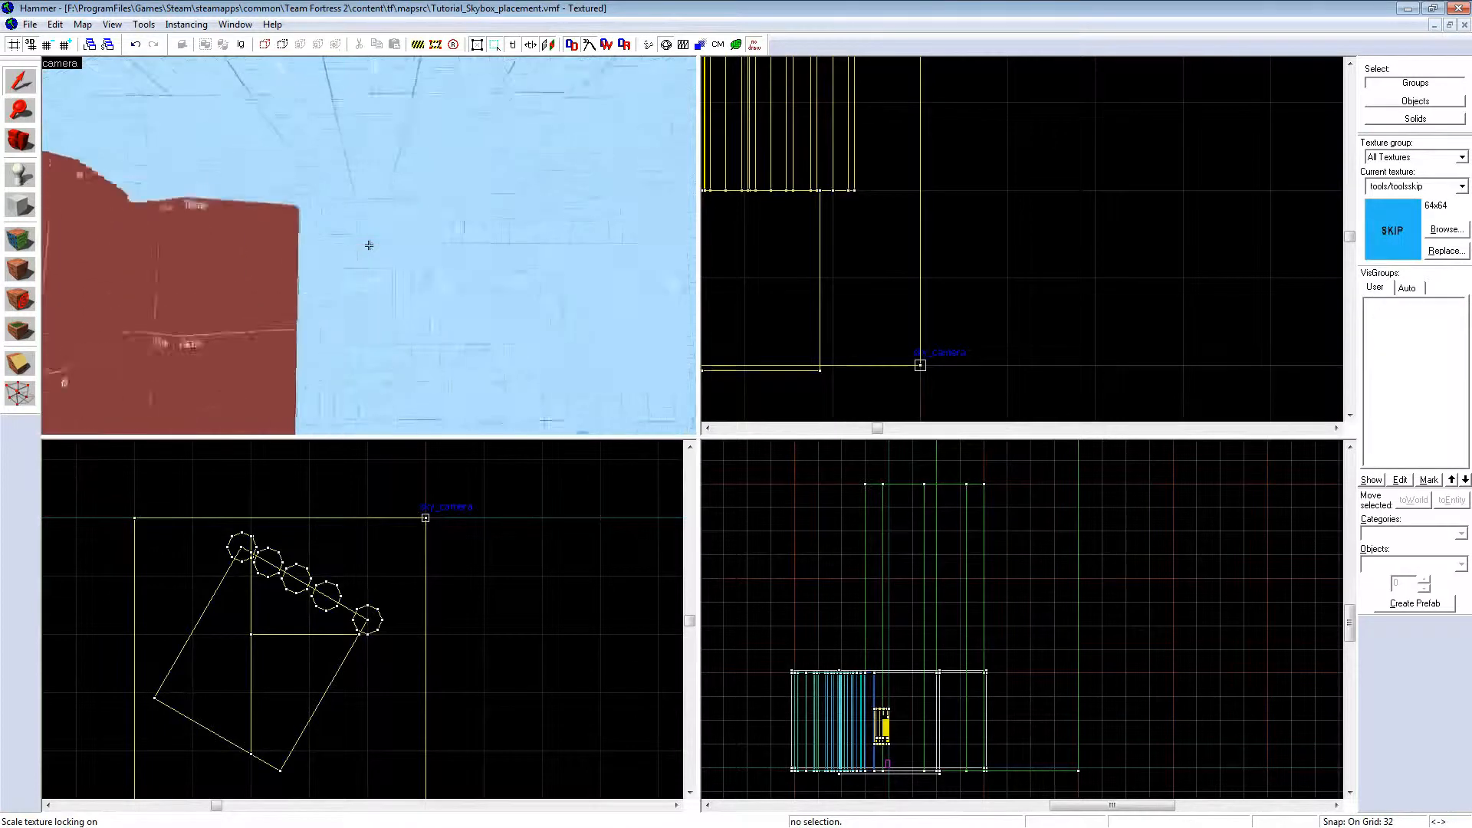
{"action": "key", "text": "w"}
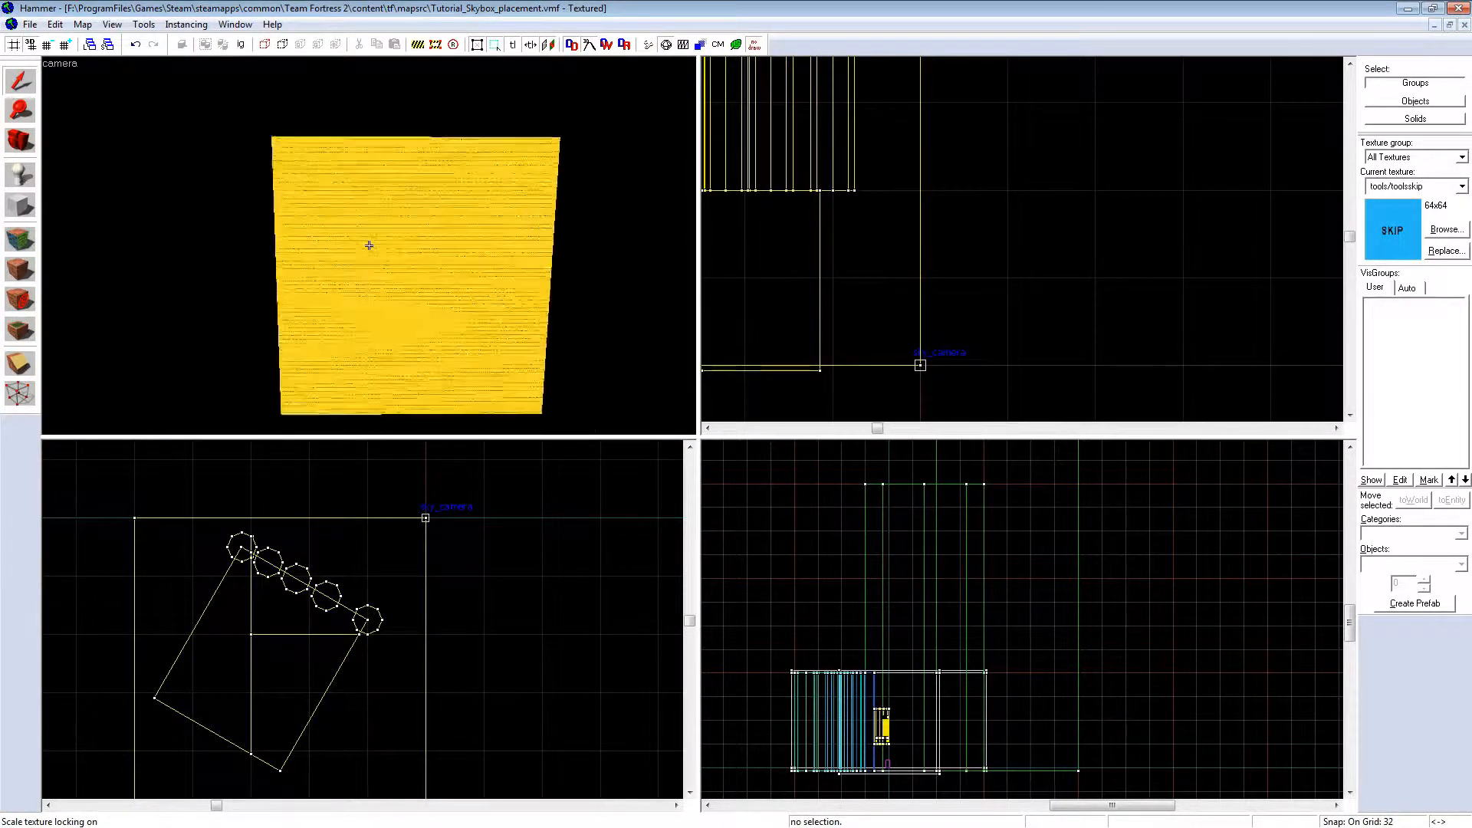
{"action": "left_click", "coordinate": [369, 245]}
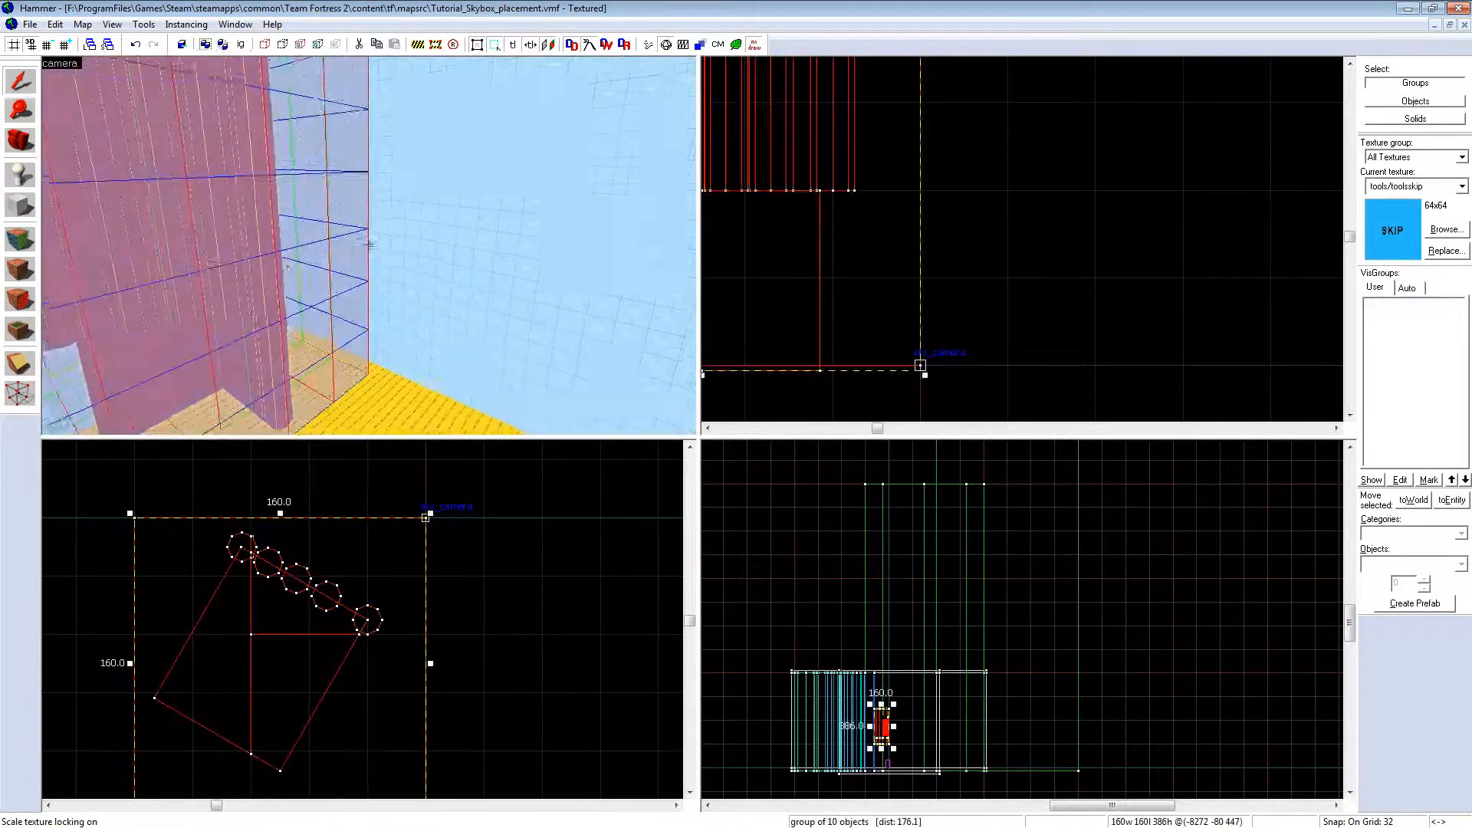
Step: Examine the scaled building and its enclosing block inside the skybox room from several angles in the enlarged 3D view
{"action": "scroll", "coordinate": [398, 294], "scroll_direction": "down", "scroll_amount": 2}
{"action": "key", "text": "shift+z"}
{"action": "key", "text": "z"}
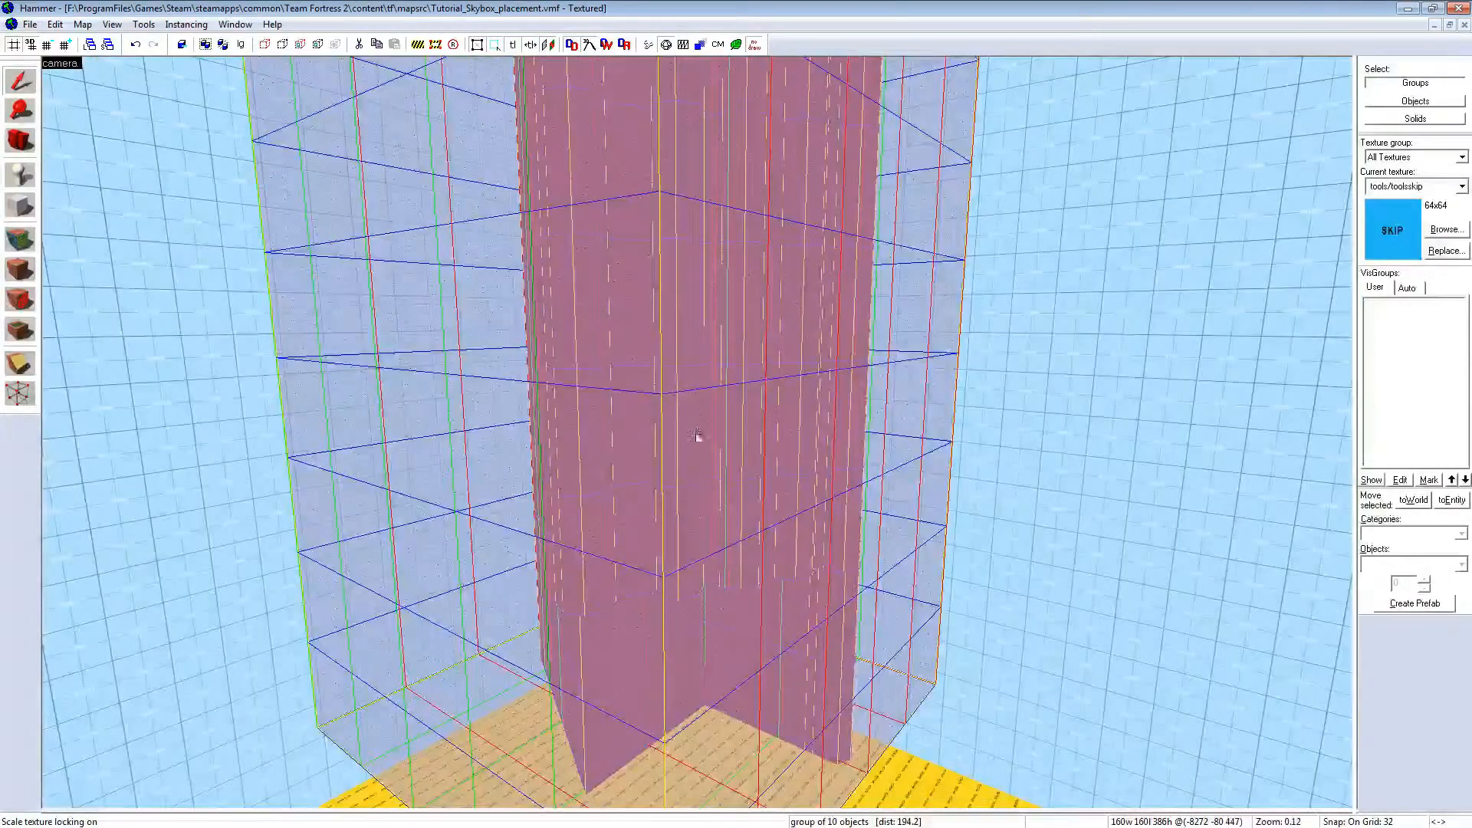
{"action": "key", "text": "s"}
{"action": "key", "text": "a"}
{"action": "key", "text": "w"}
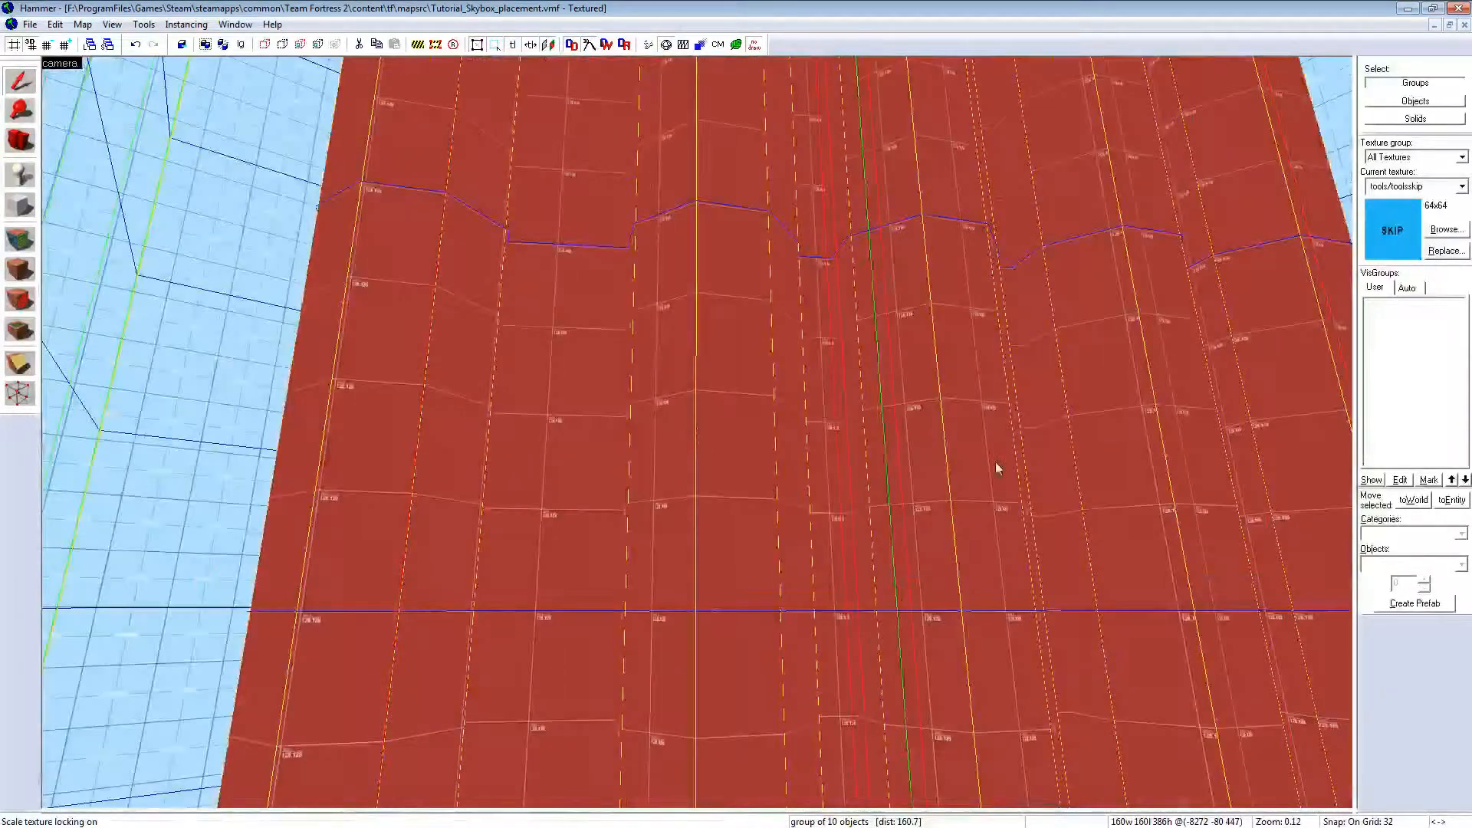
{"action": "key", "text": "s"}
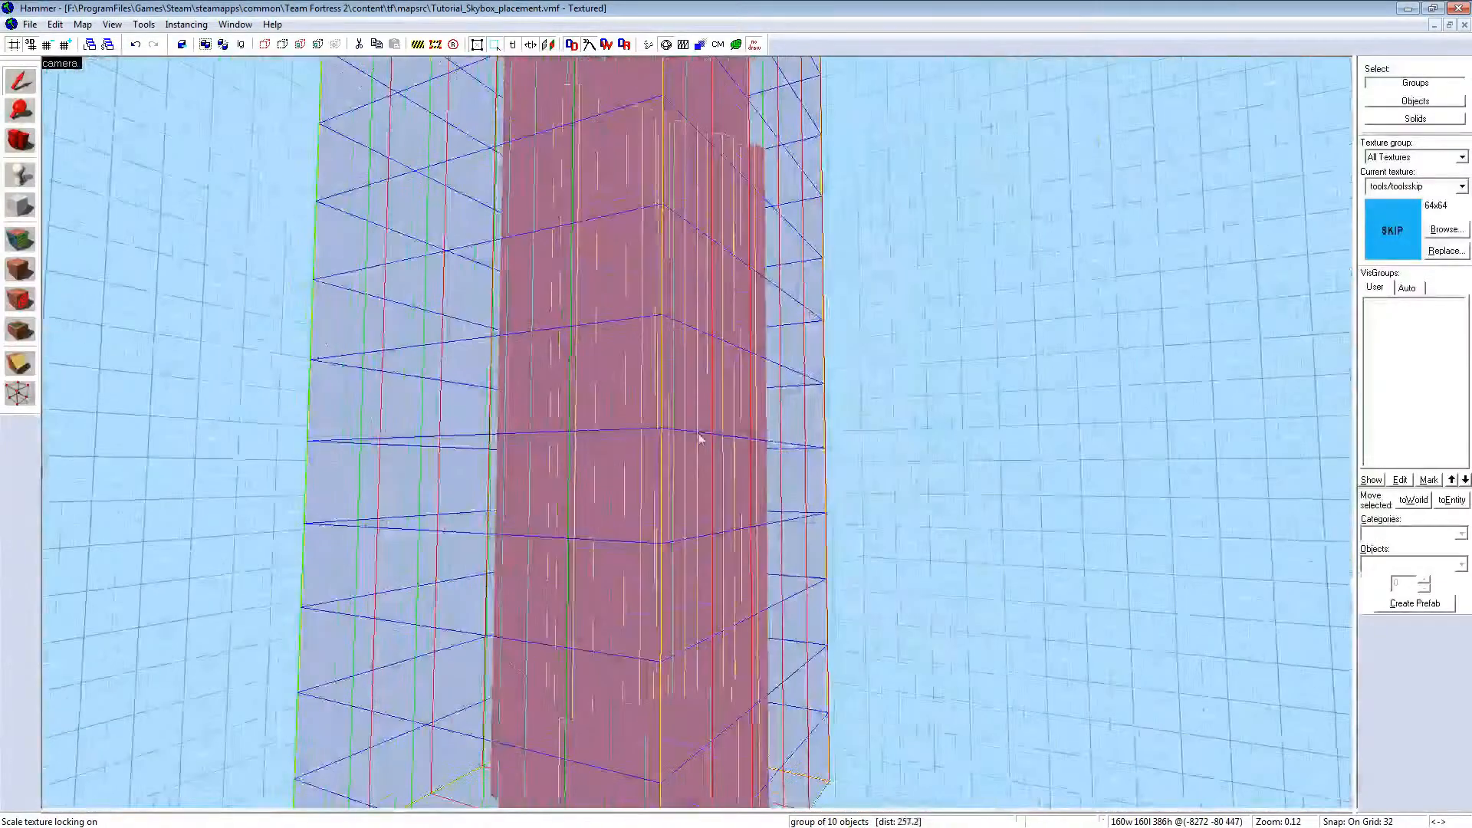
{"action": "key", "text": "z"}
{"action": "key", "text": "s"}
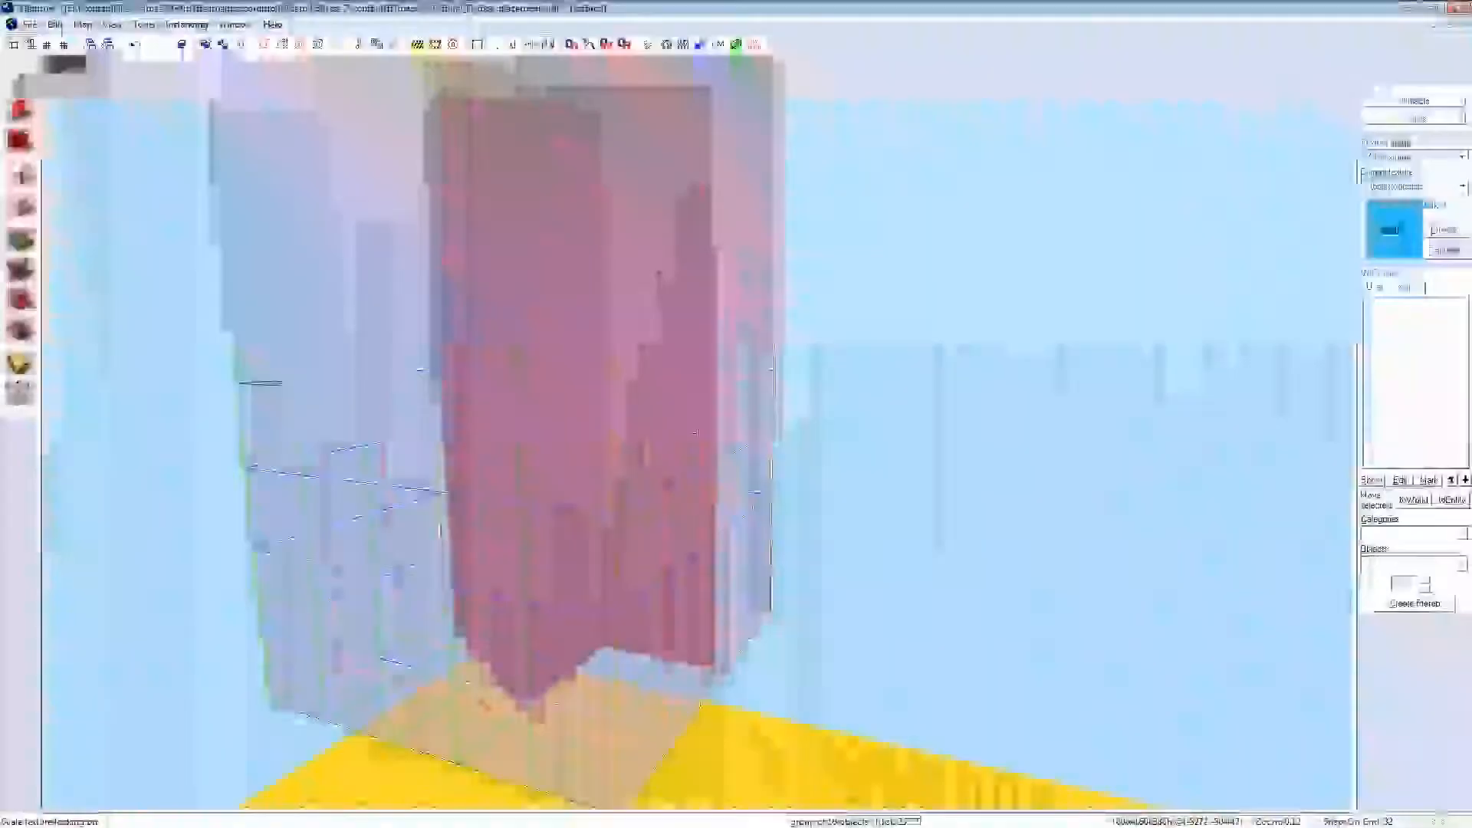
{"action": "key", "text": "z"}
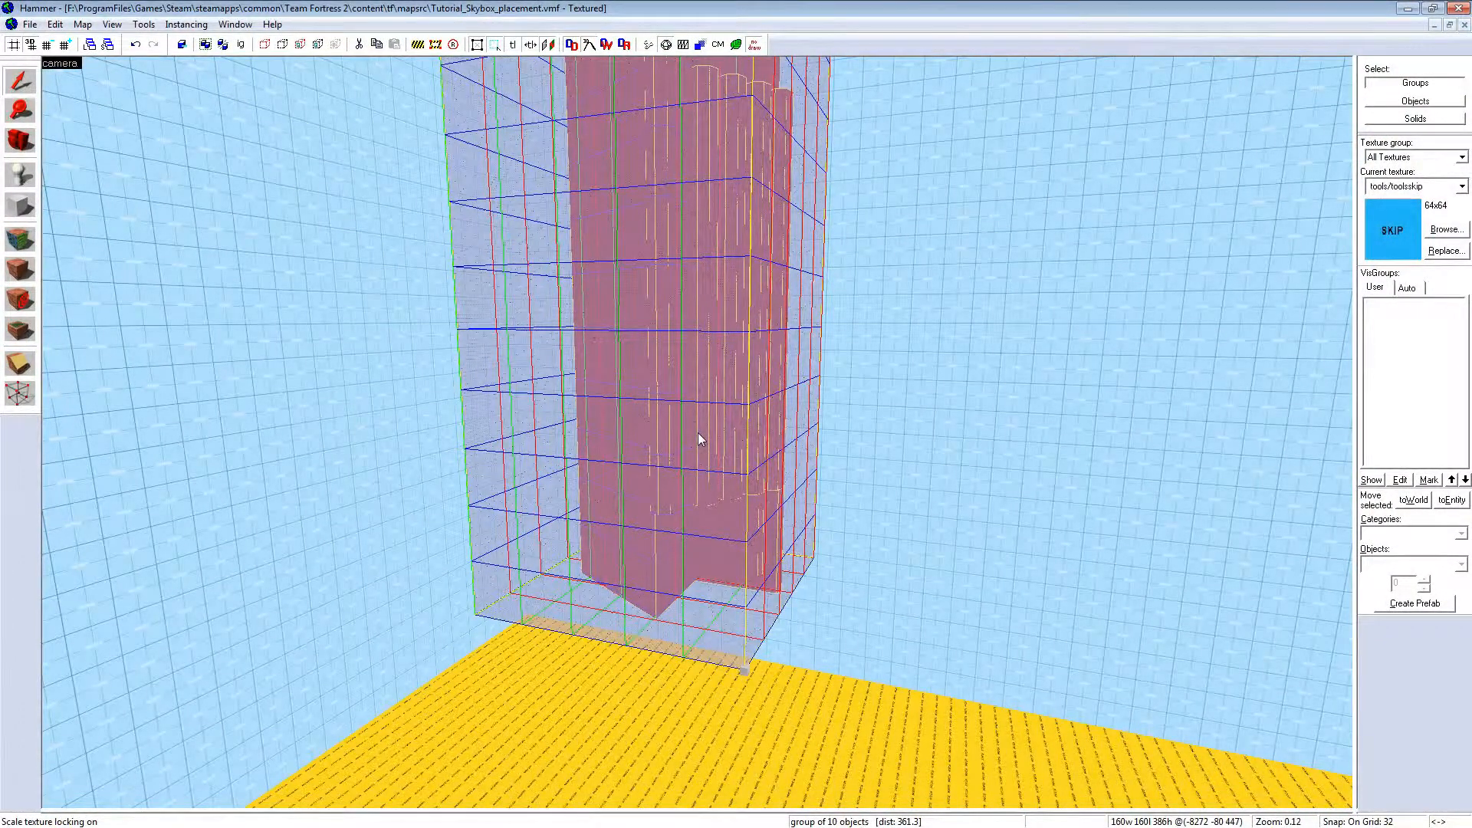
{"action": "key", "text": "z"}
{"action": "key", "text": "d"}
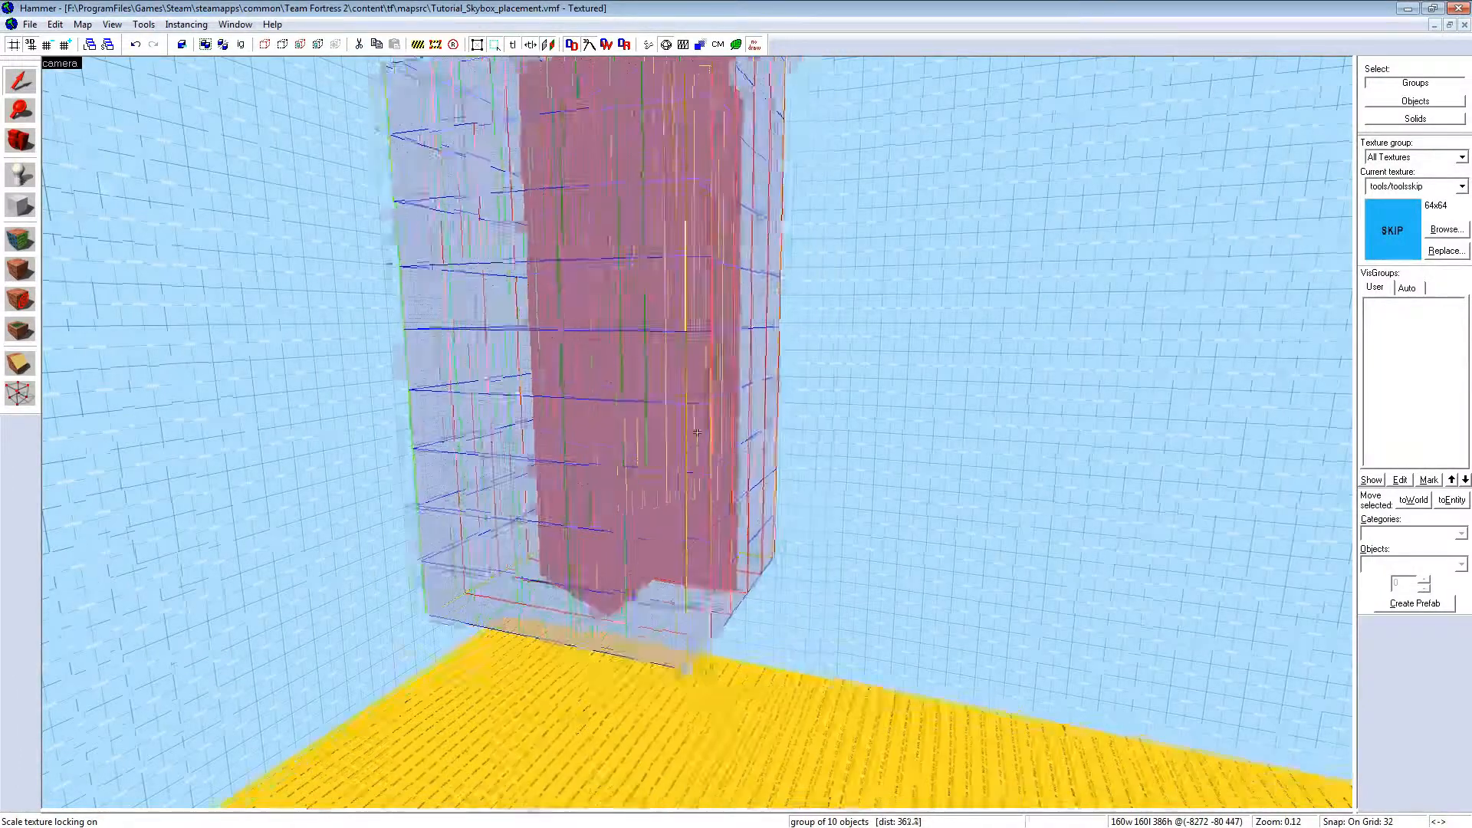
{"action": "key", "text": "w"}
{"action": "key", "text": "s"}
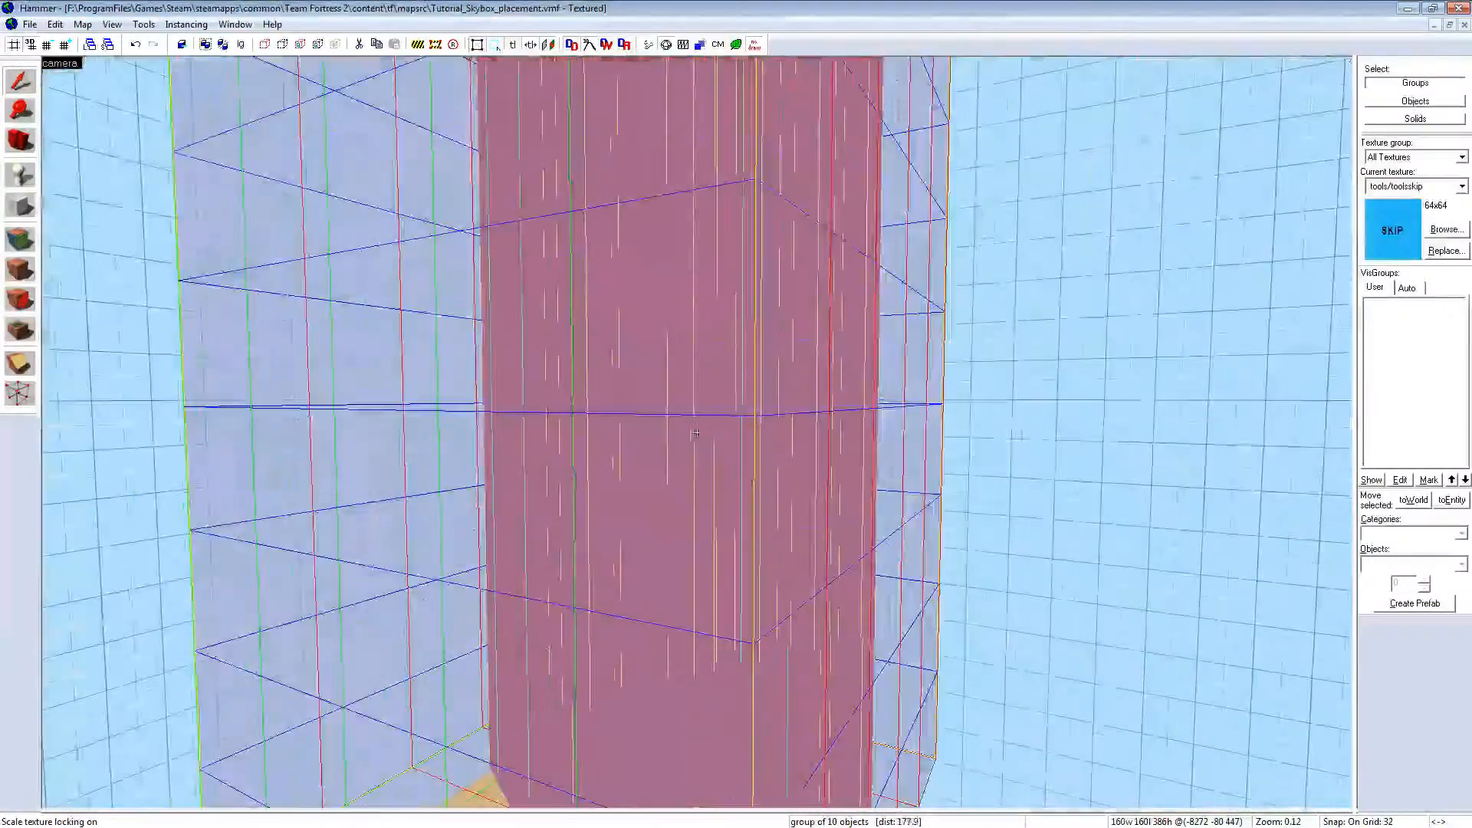
{"action": "key", "text": "z"}
Step: Ungroup the scaled building parts and delete the skip block that encloses them
{"action": "key", "text": "Escape"}
{"action": "left_click", "coordinate": [697, 432]}
{"action": "key", "text": "z"}
{"action": "key", "text": "s"}
{"action": "key", "text": "z"}
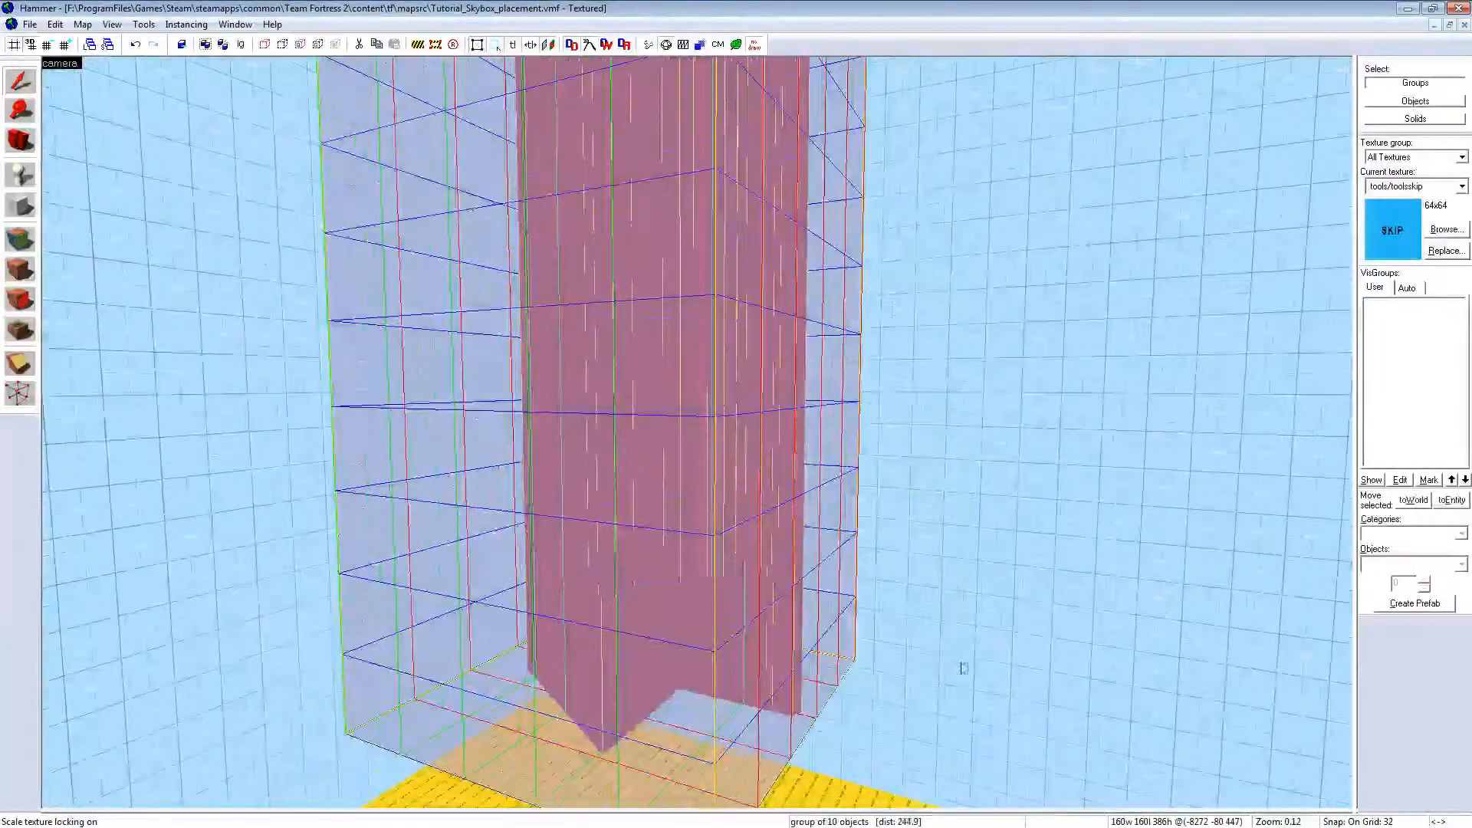
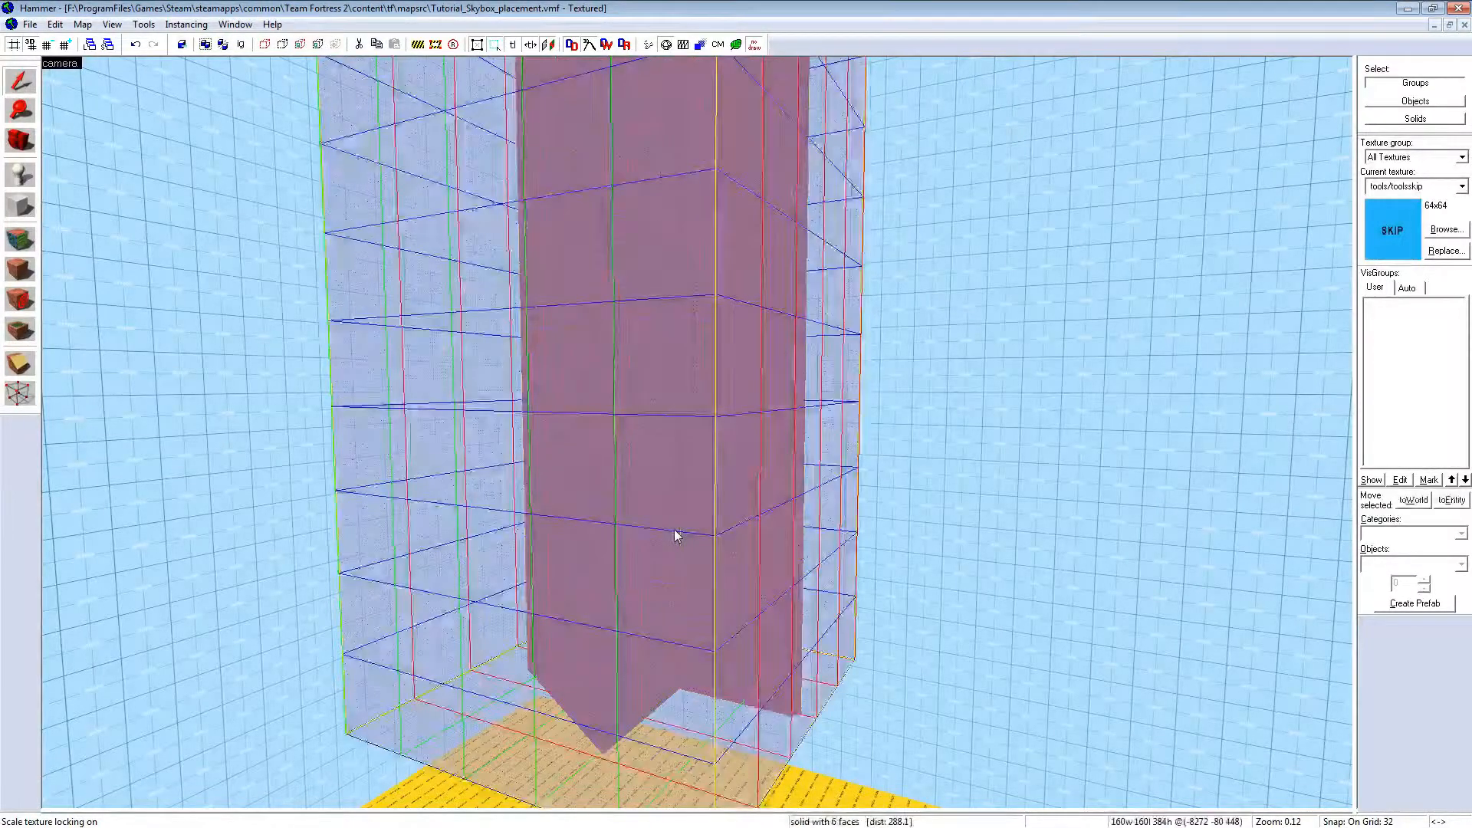
{"action": "key", "text": "Escape"}
Step: Select all the scaled cylinders and wall solids of the building and tie them to a func_detail entity
{"action": "left_click", "coordinate": [659, 536]}
{"action": "key", "text": "z"}
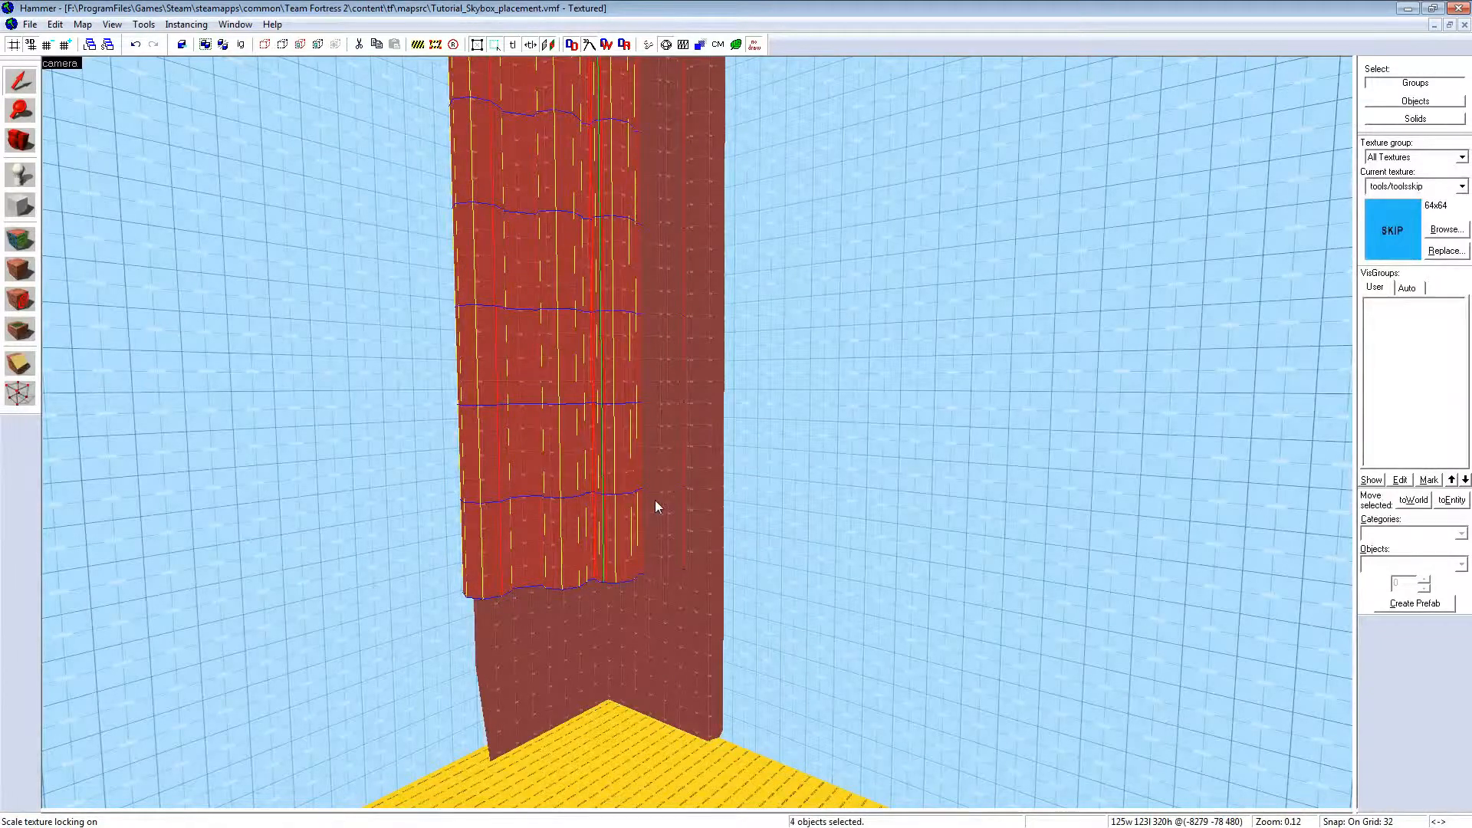
{"action": "left_click", "coordinate": [699, 569], "text": "ctrl"}
{"action": "left_click", "coordinate": [638, 596], "text": "ctrl"}
{"action": "left_click", "coordinate": [564, 623], "text": "ctrl"}
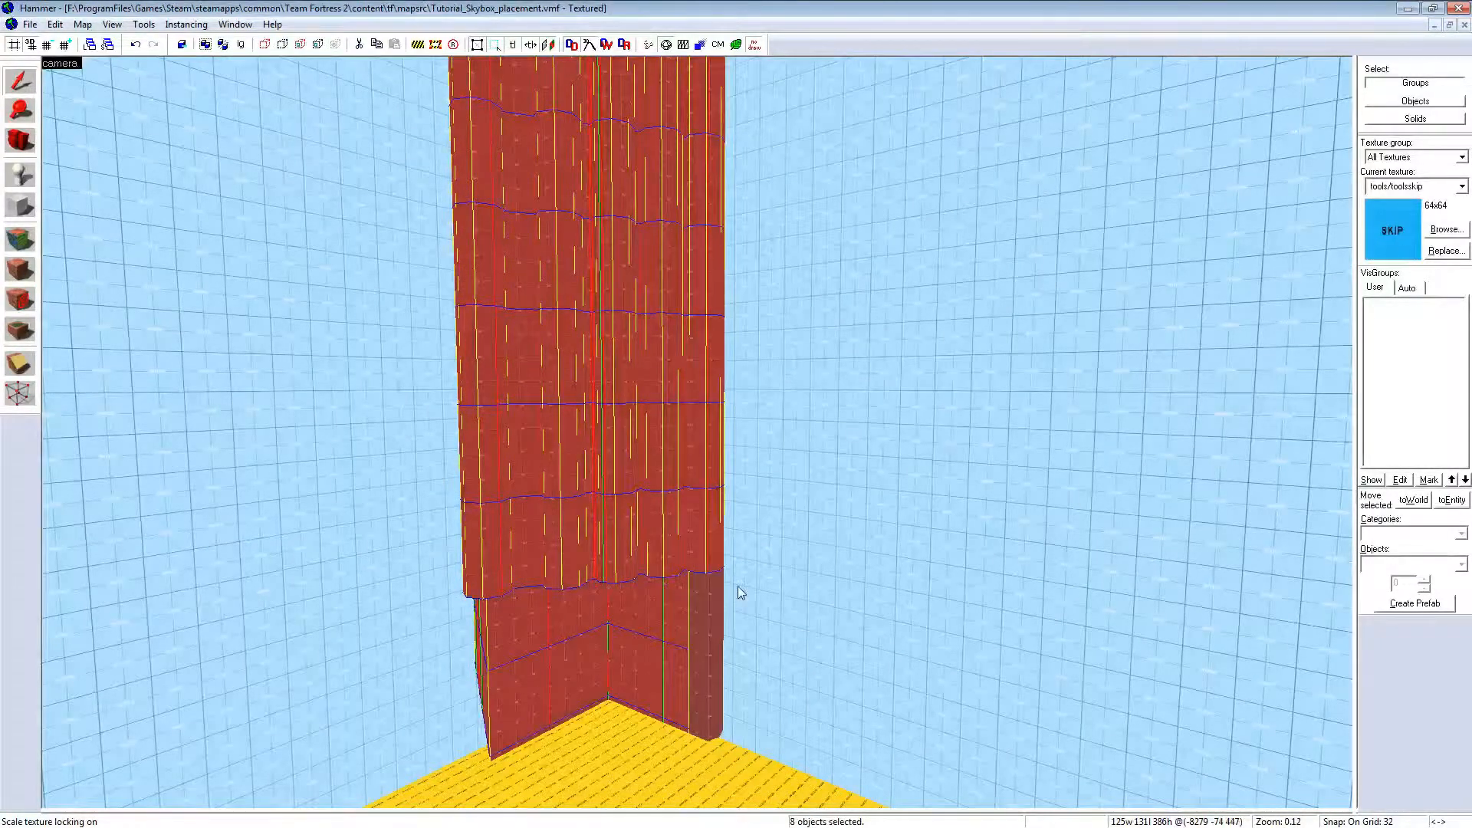
{"action": "key", "text": "ctrl+t"}
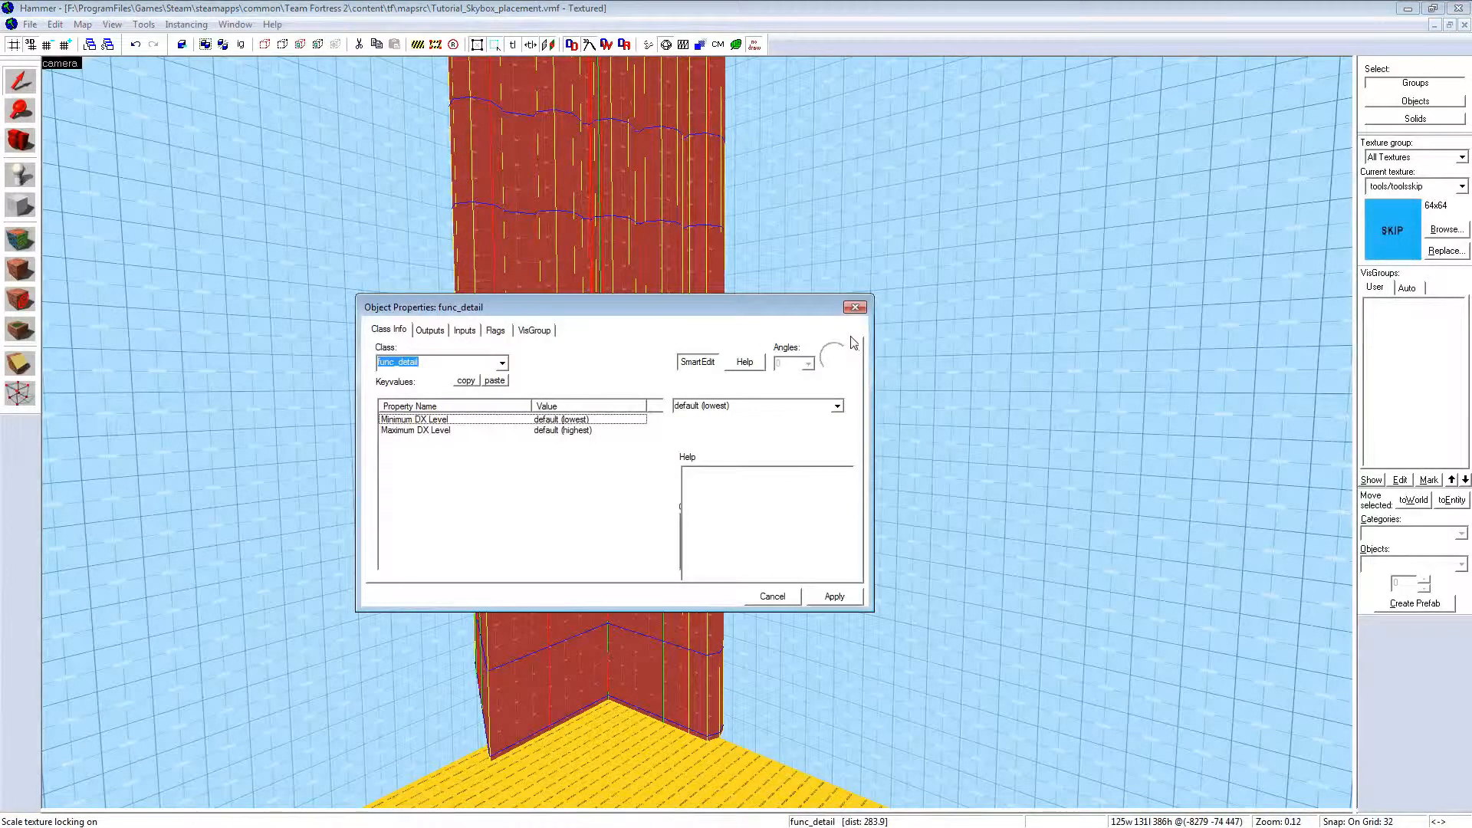
{"action": "left_click", "coordinate": [855, 308]}
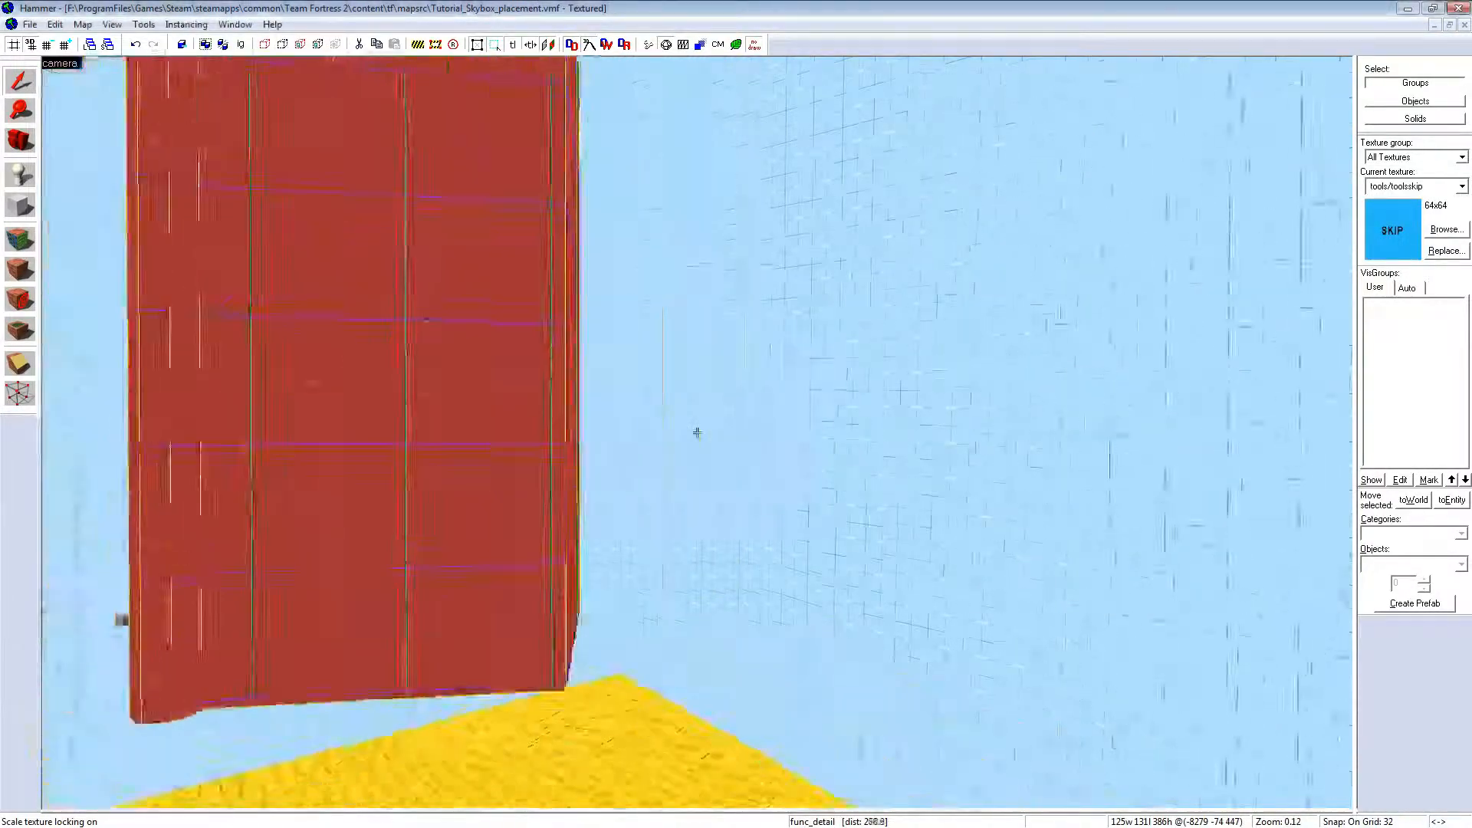
Step: Clear the building selection and start texturing individual faces with the nodraw texture
{"action": "key", "text": "d"}
{"action": "key", "text": "w"}
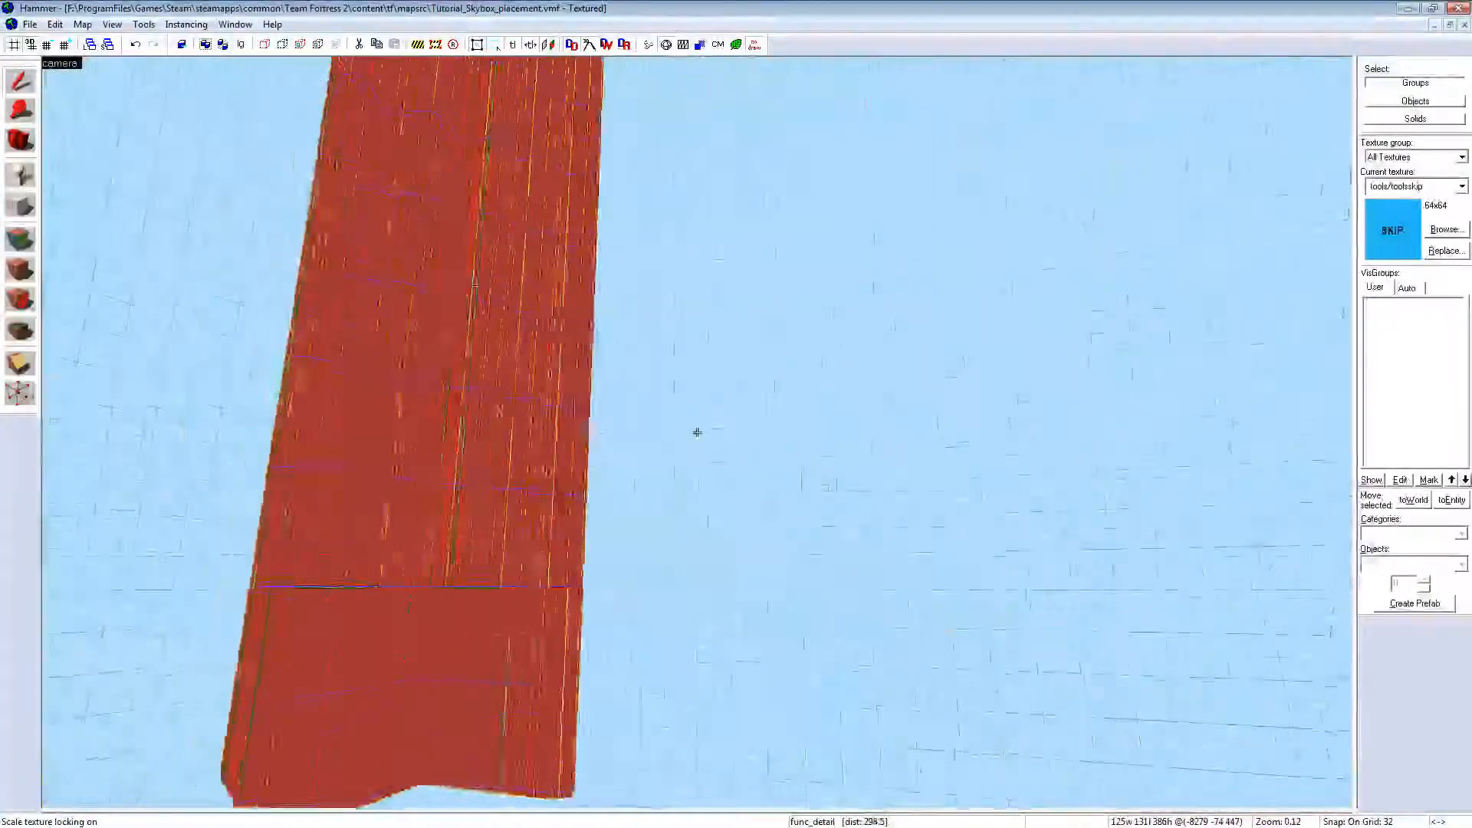
{"action": "key", "text": "s"}
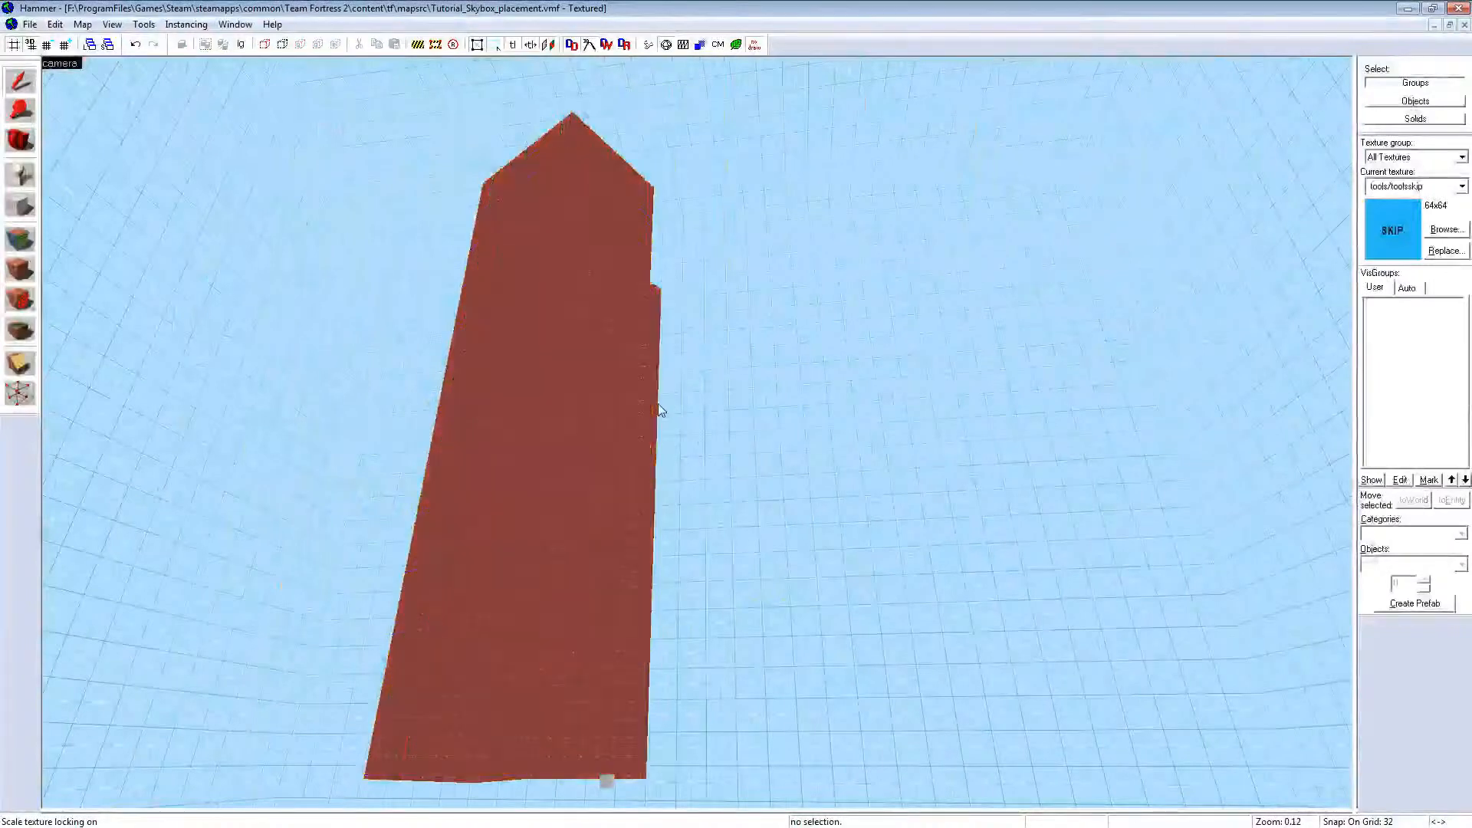
{"action": "key", "text": "z"}
{"action": "key", "text": "z"}
{"action": "left_click", "coordinate": [32, 228]}
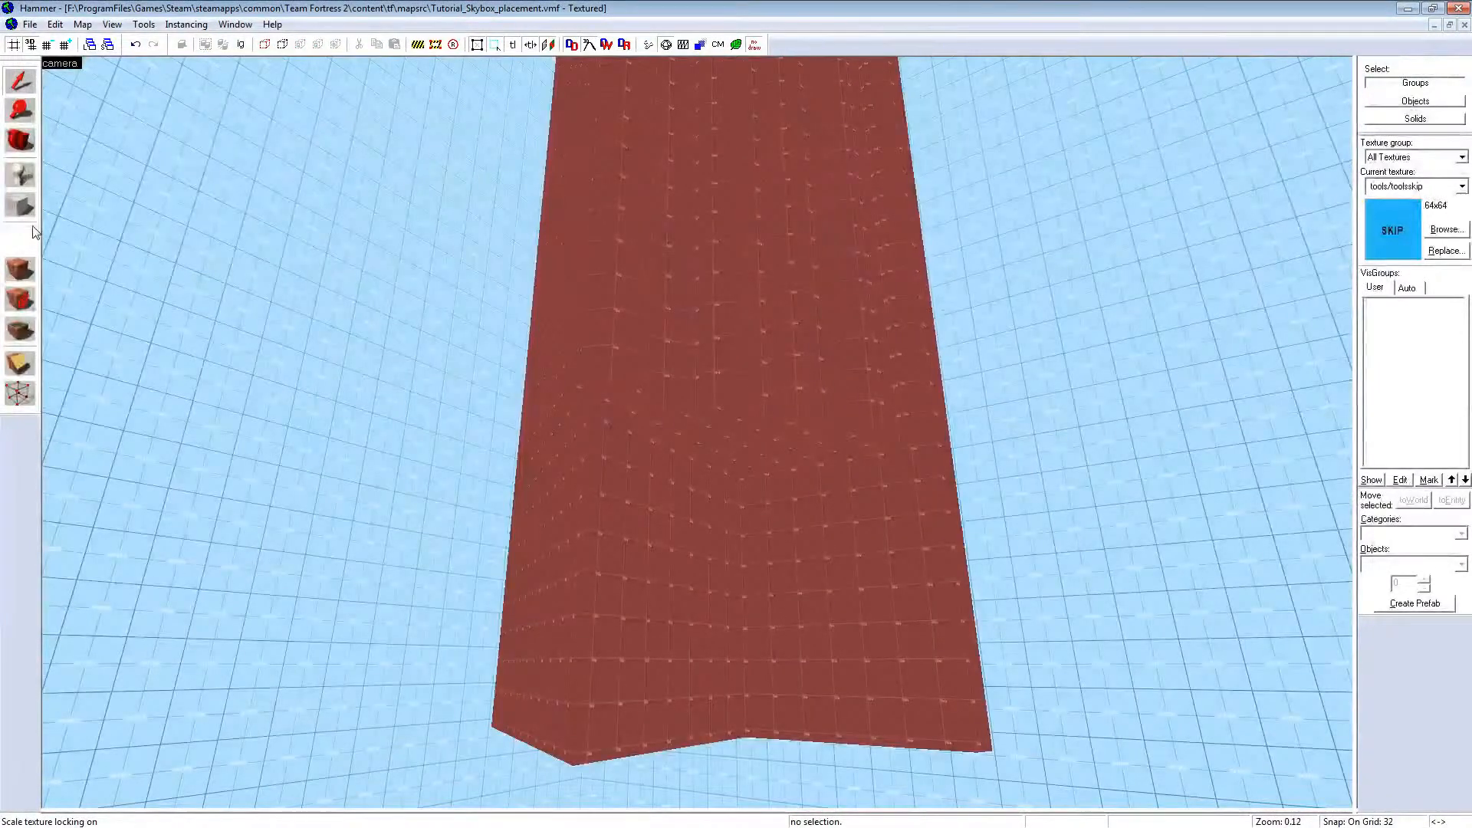
{"action": "key", "text": "z"}
{"action": "key", "text": "w"}
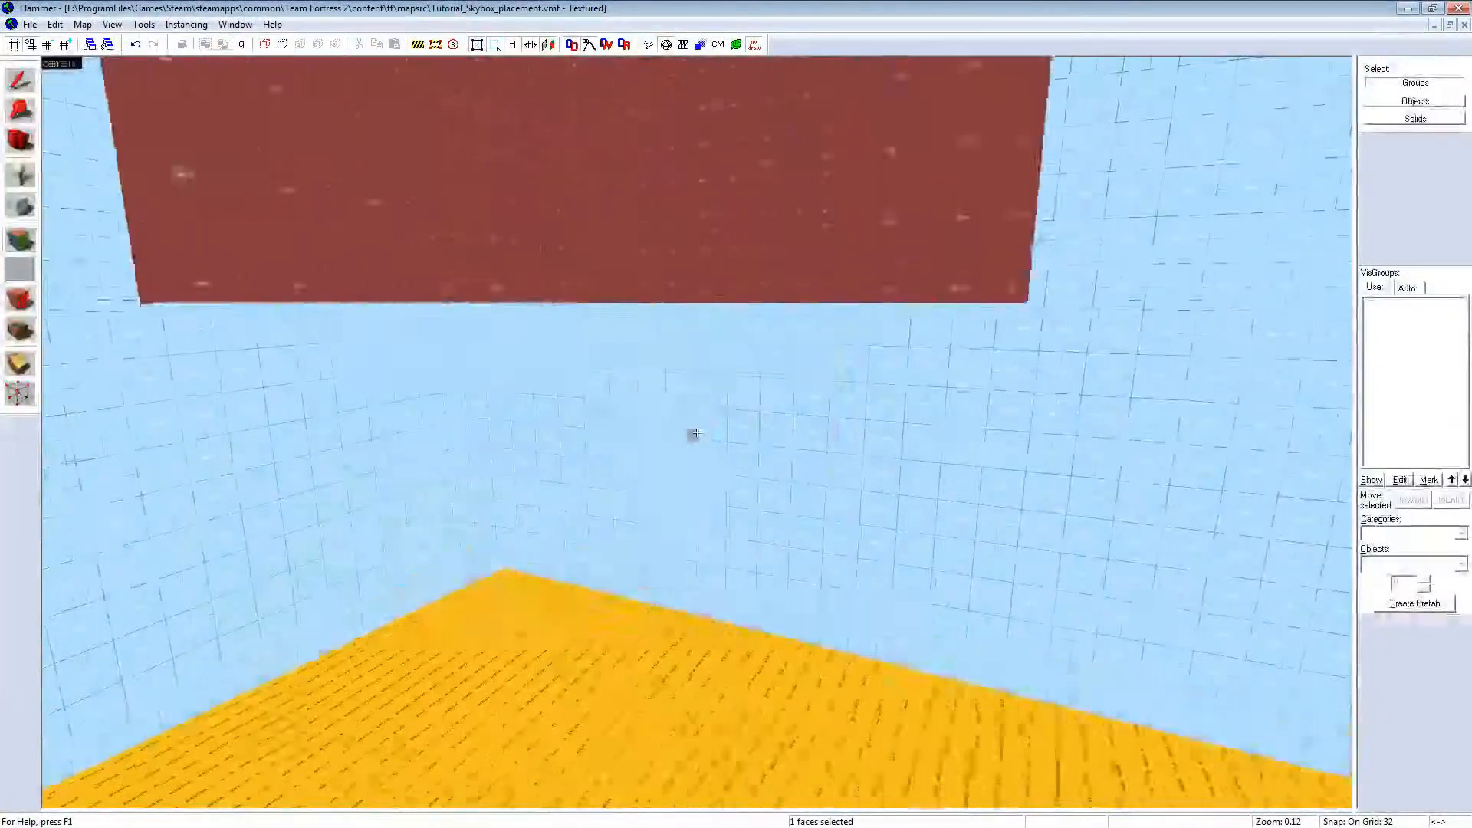
Step: Apply the nodraw texture to the scaled building's lower inner-corner walls and the octagonal undersides of its cylinders
{"action": "right_click", "coordinate": [664, 333]}
{"action": "right_click", "coordinate": [882, 367]}
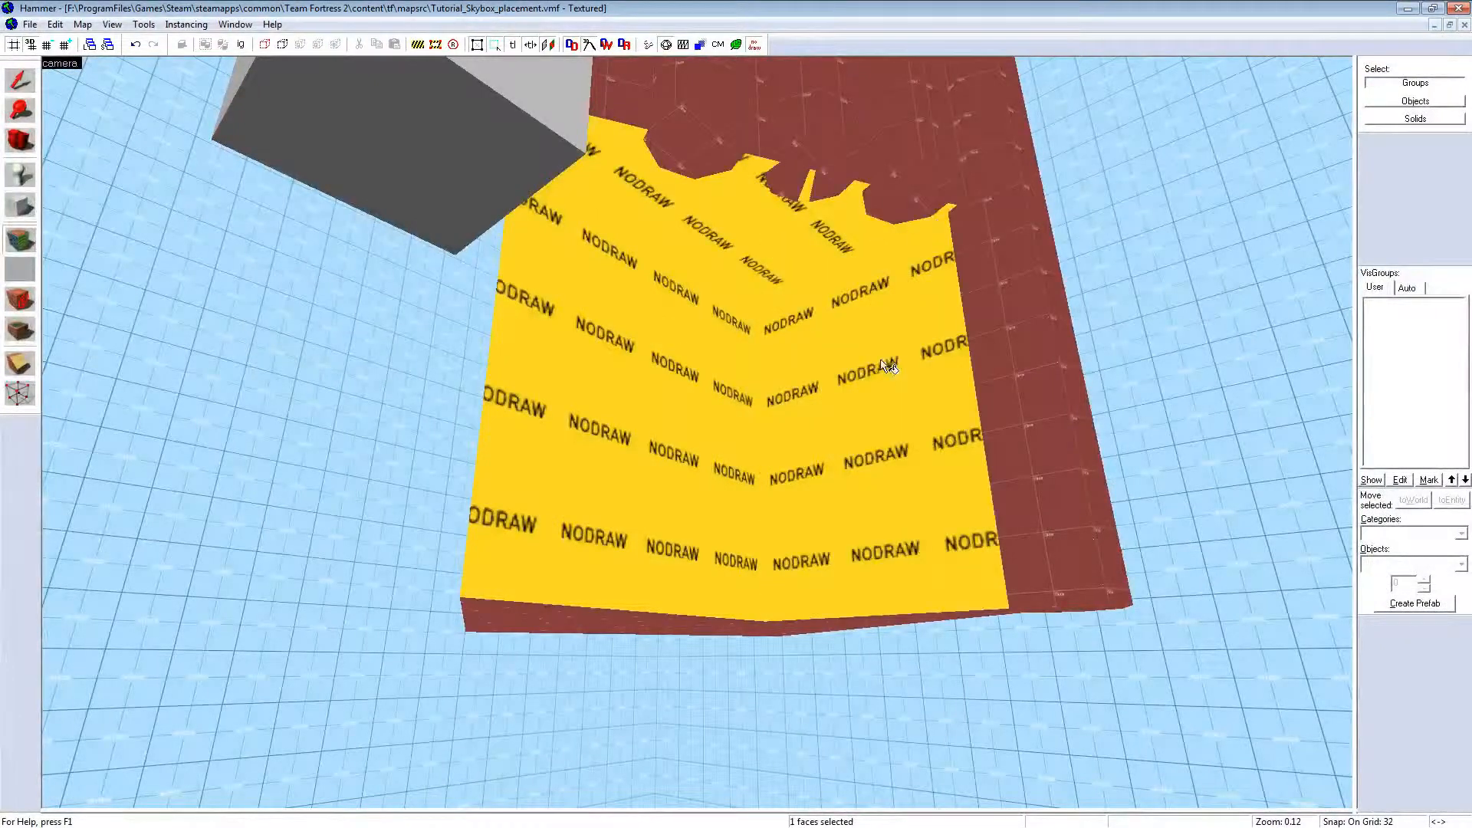
{"action": "right_click", "coordinate": [958, 260]}
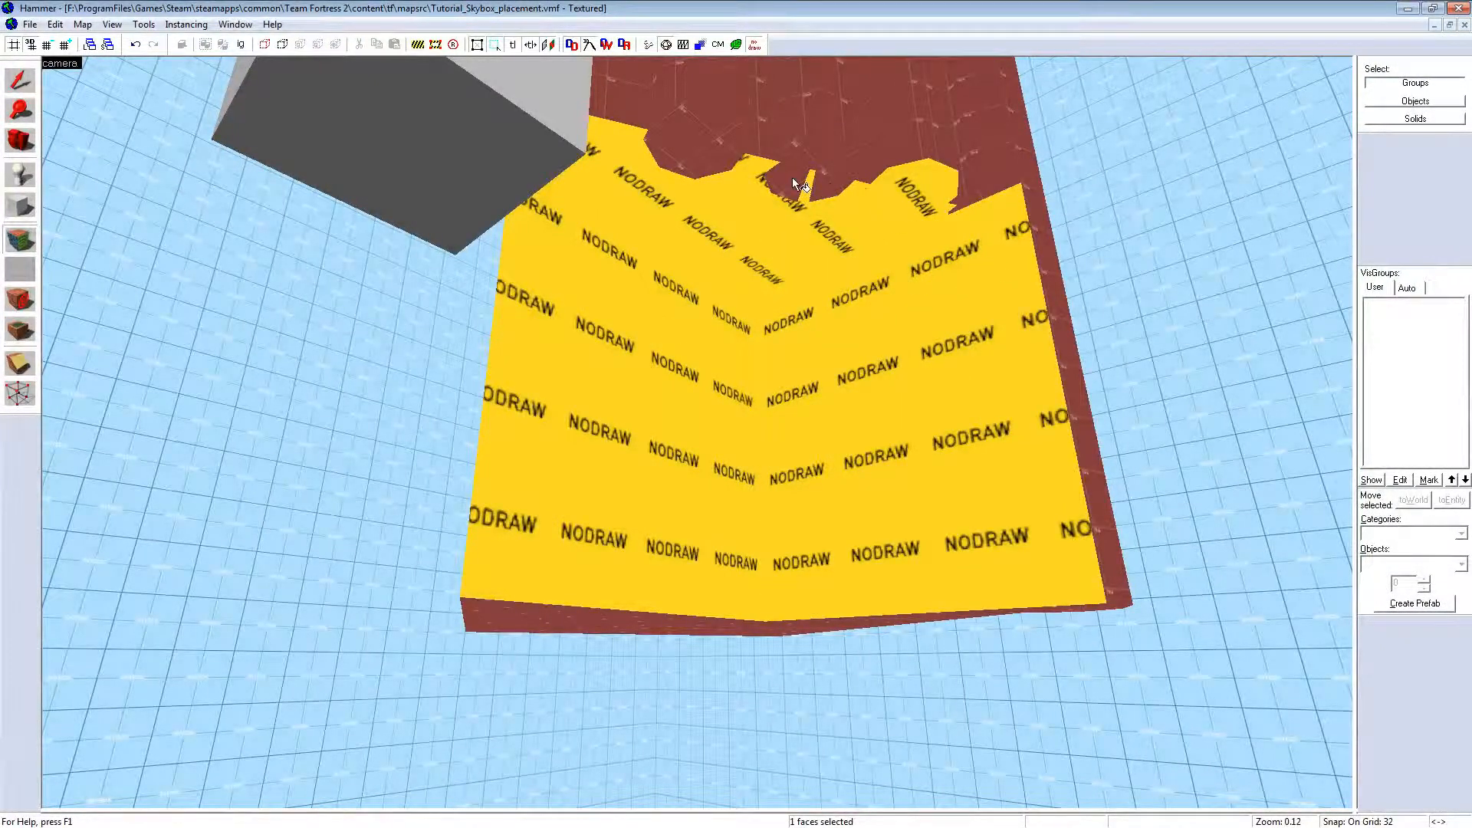
{"action": "right_click", "coordinate": [829, 161]}
{"action": "right_click", "coordinate": [690, 155]}
{"action": "key", "text": "z"}
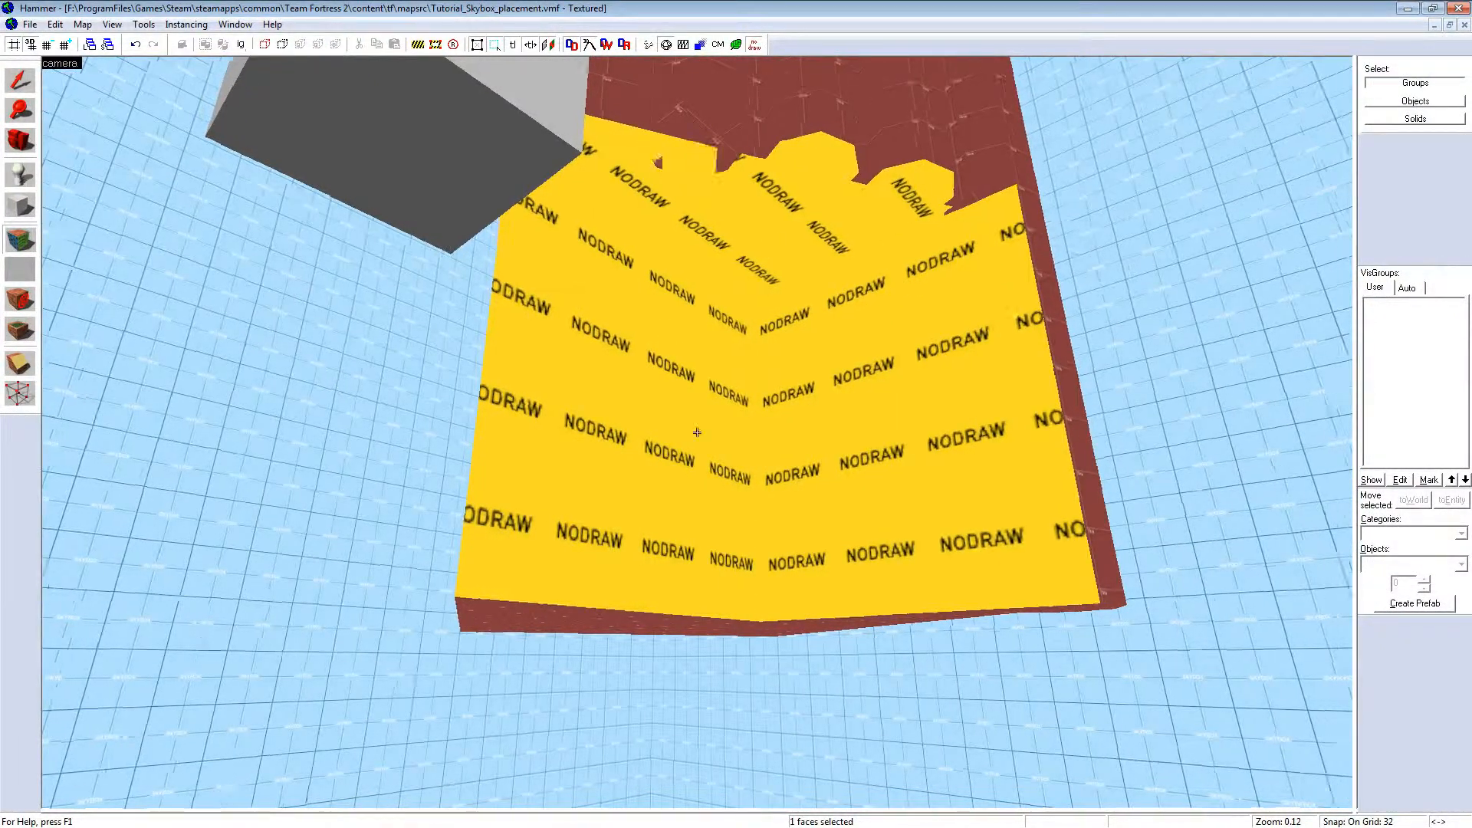
{"action": "key", "text": "w"}
{"action": "key", "text": "z"}
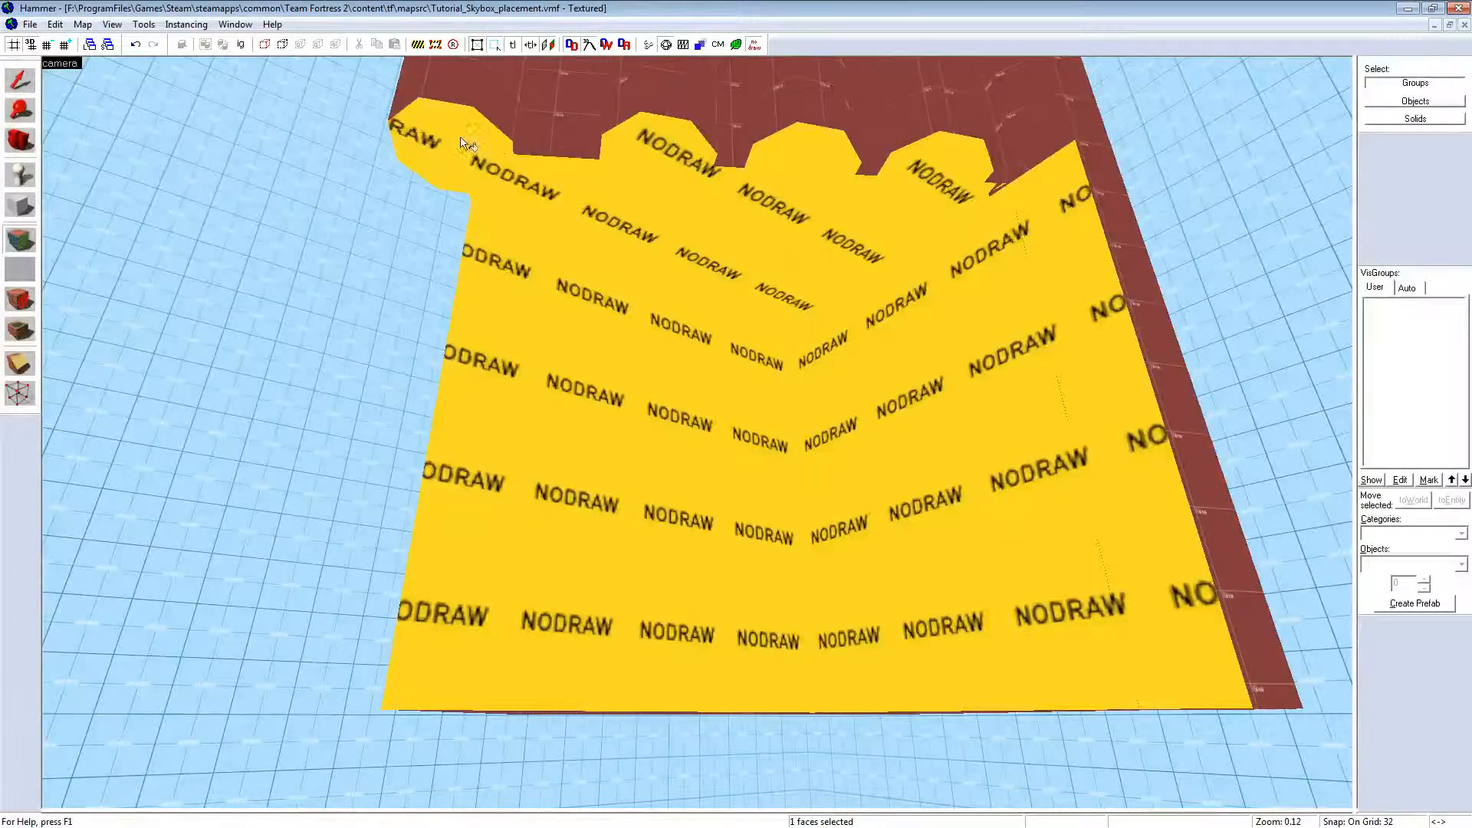
Step: Apply the nodraw texture to the tall flat wall face above the building's recessed lower corner
{"action": "key", "text": "z"}
{"action": "key", "text": "s"}
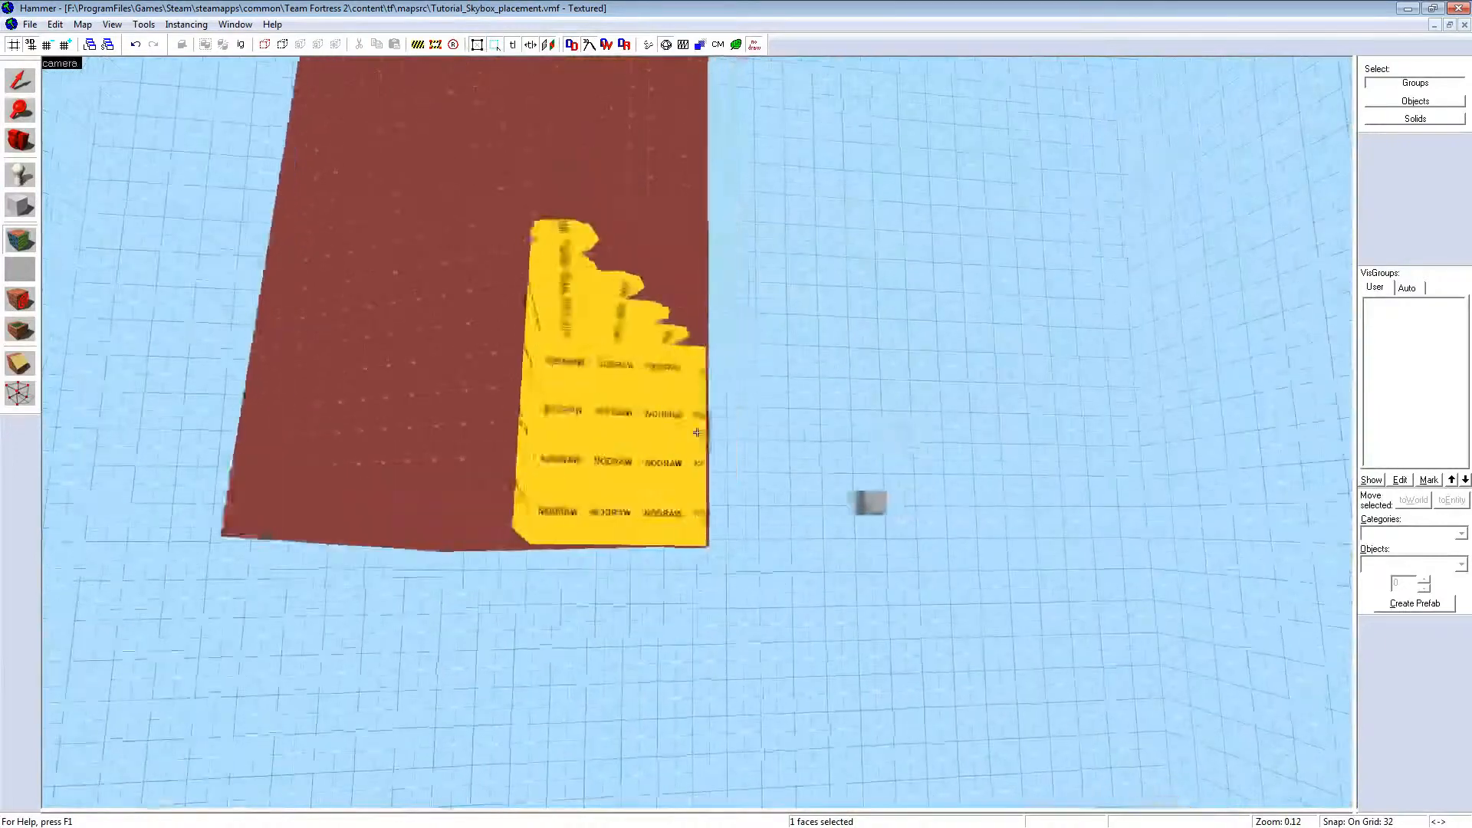
{"action": "key", "text": "d"}
{"action": "key", "text": "a"}
{"action": "key", "text": "z"}
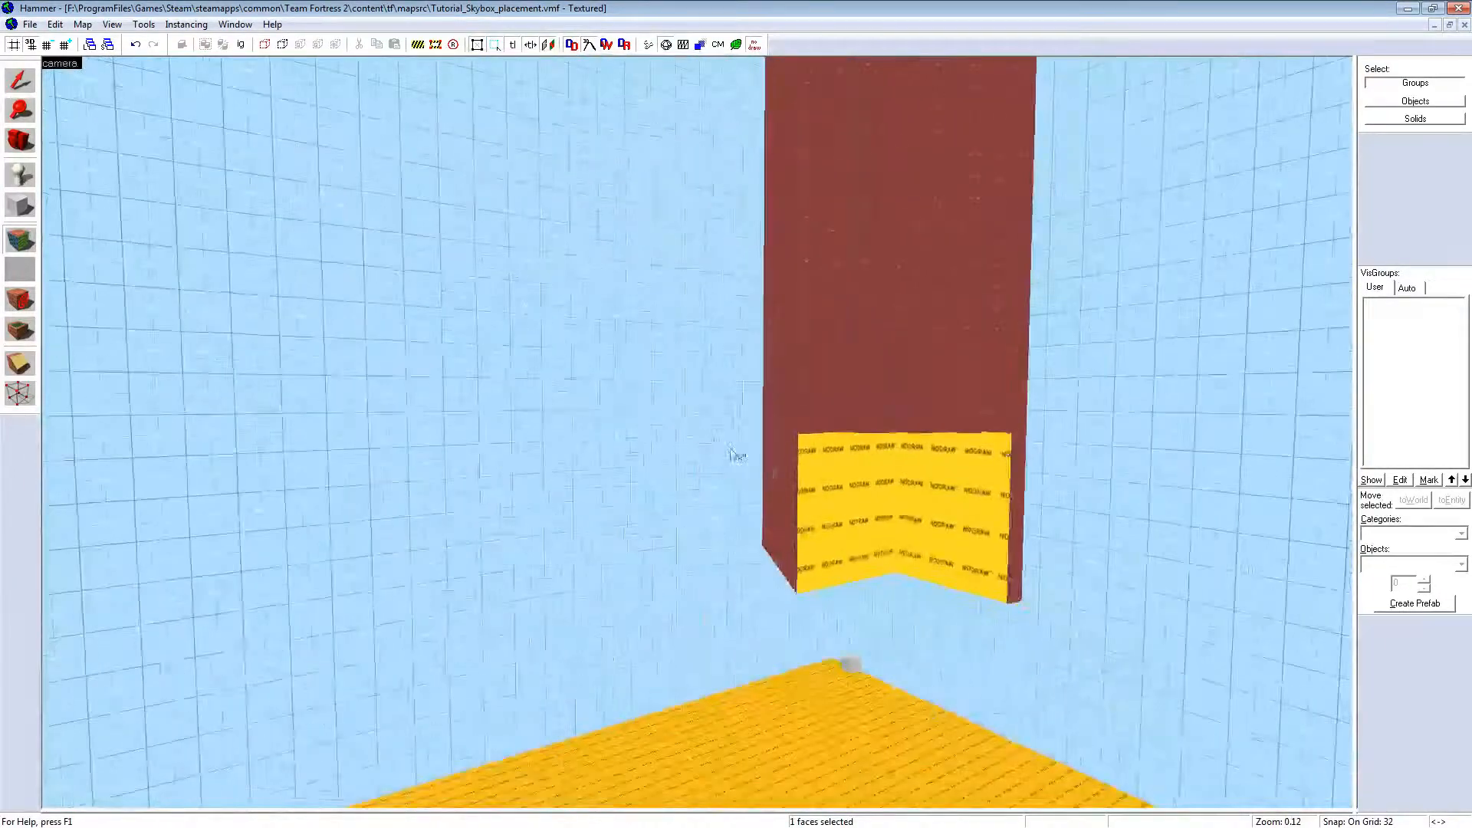
{"action": "key", "text": "z"}
{"action": "key", "text": "d"}
{"action": "key", "text": "w"}
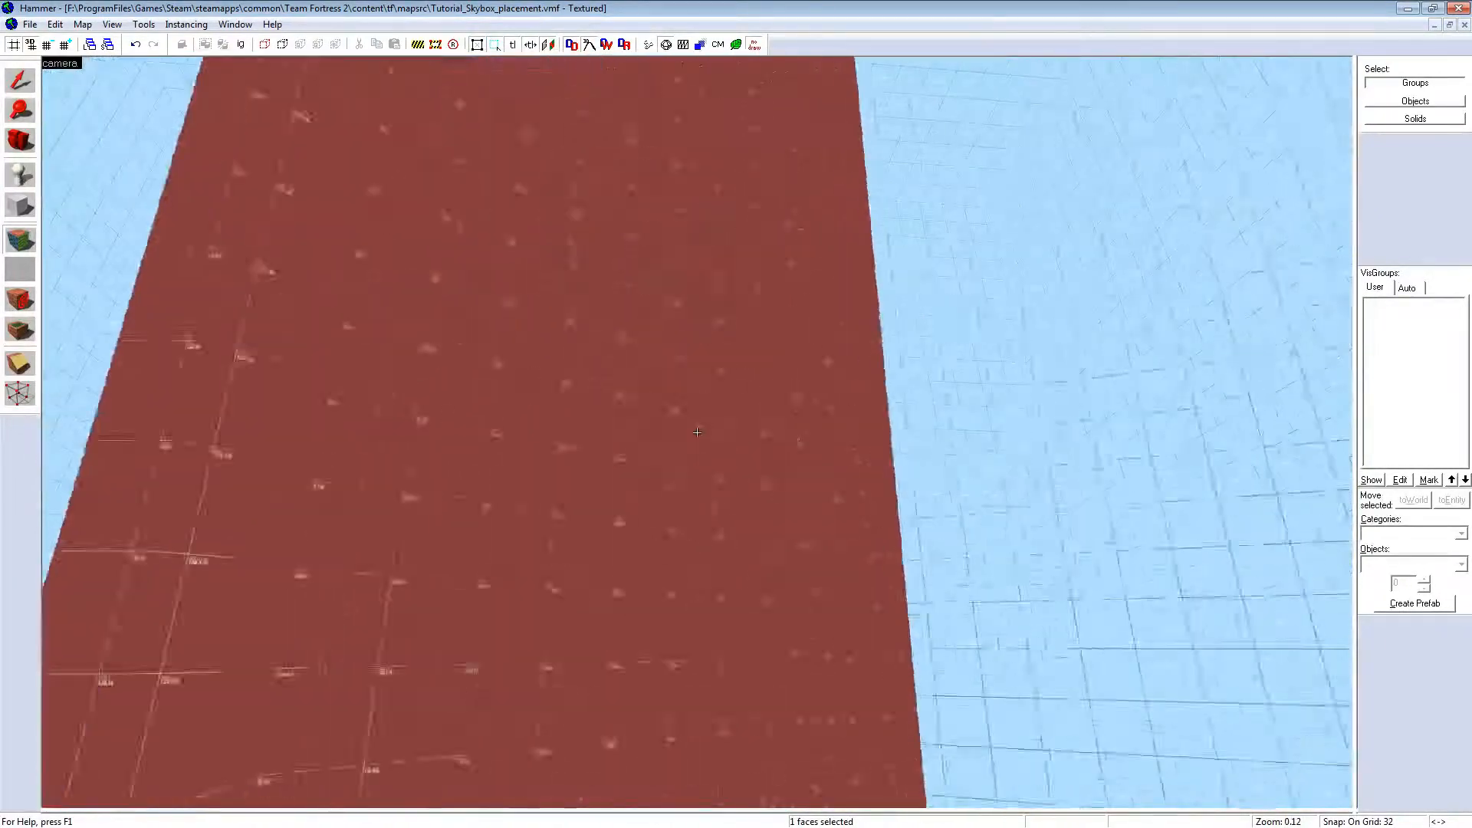
{"action": "key", "text": "s"}
{"action": "key", "text": "z"}
{"action": "right_click", "coordinate": [704, 606]}
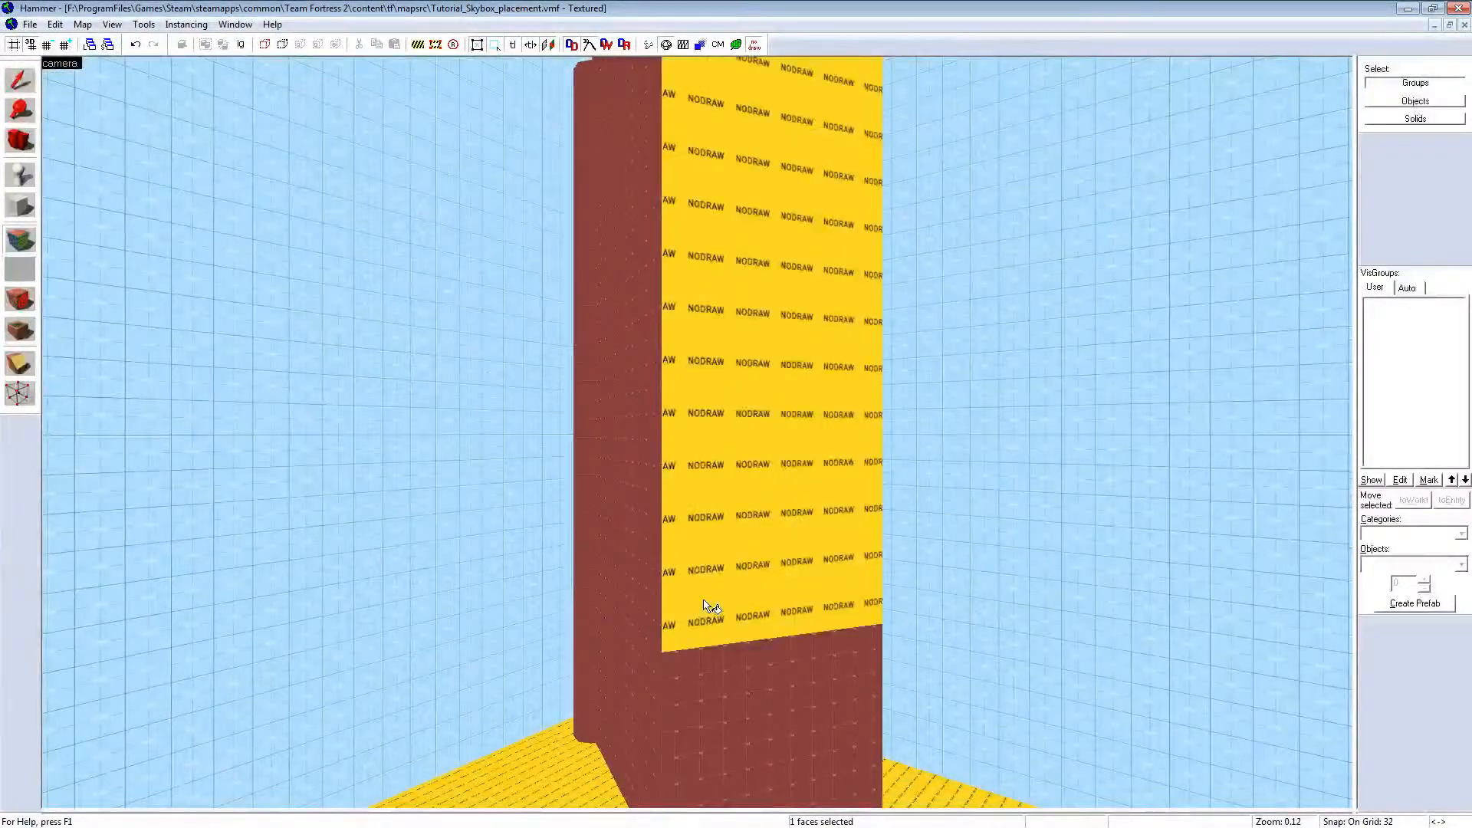
Step: Apply the nodraw texture to the side and lower faces of the tall red tower
{"action": "right_click", "coordinate": [716, 641]}
{"action": "right_click", "coordinate": [645, 607]}
{"action": "right_click", "coordinate": [642, 644]}
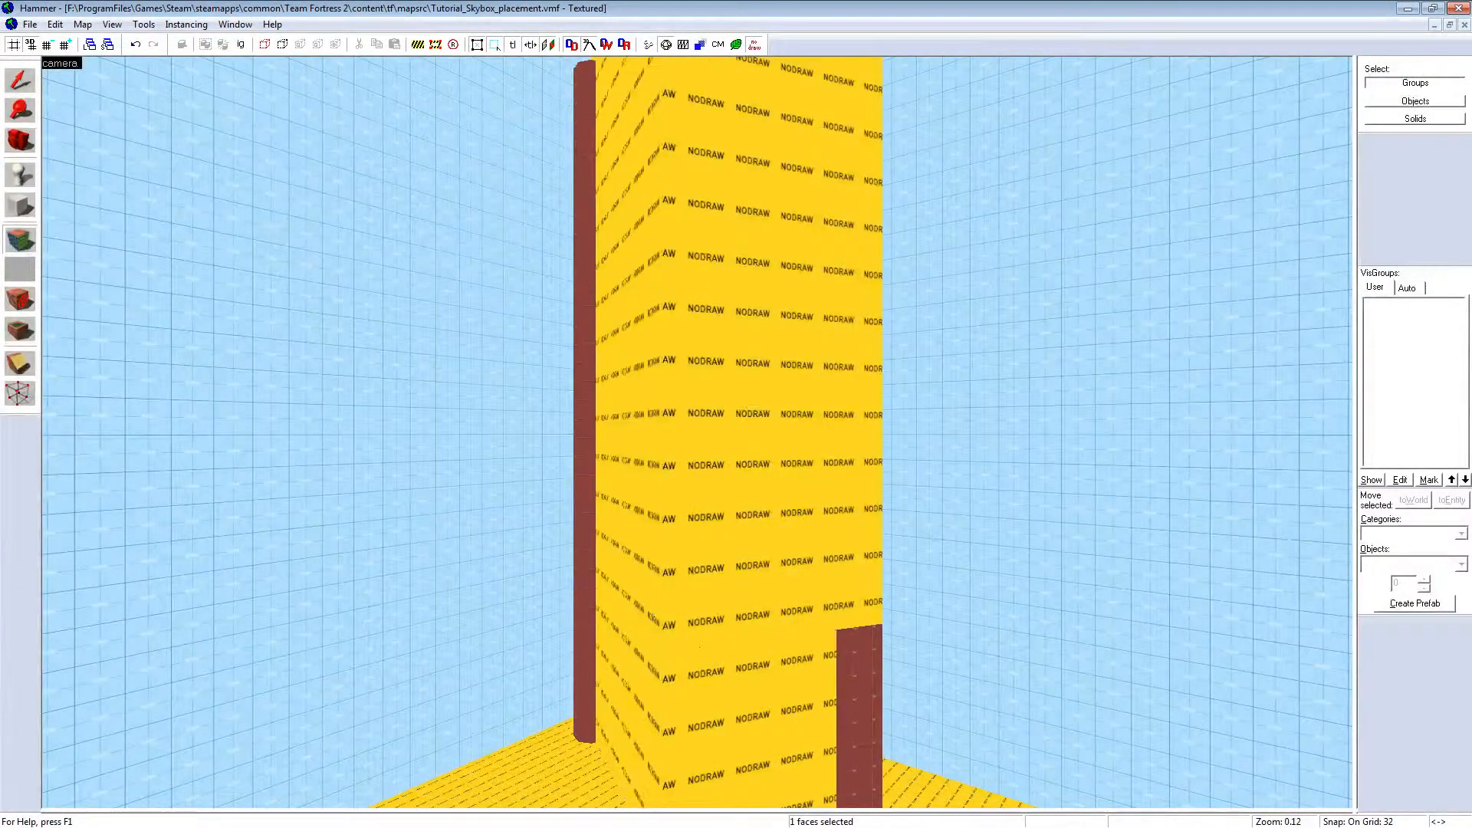
Step: Pick up the red texture from the tower's narrow edge and apply it to the adjoining nodraw faces
{"action": "key", "text": "z"}
{"action": "key", "text": "w"}
{"action": "key", "text": "a"}
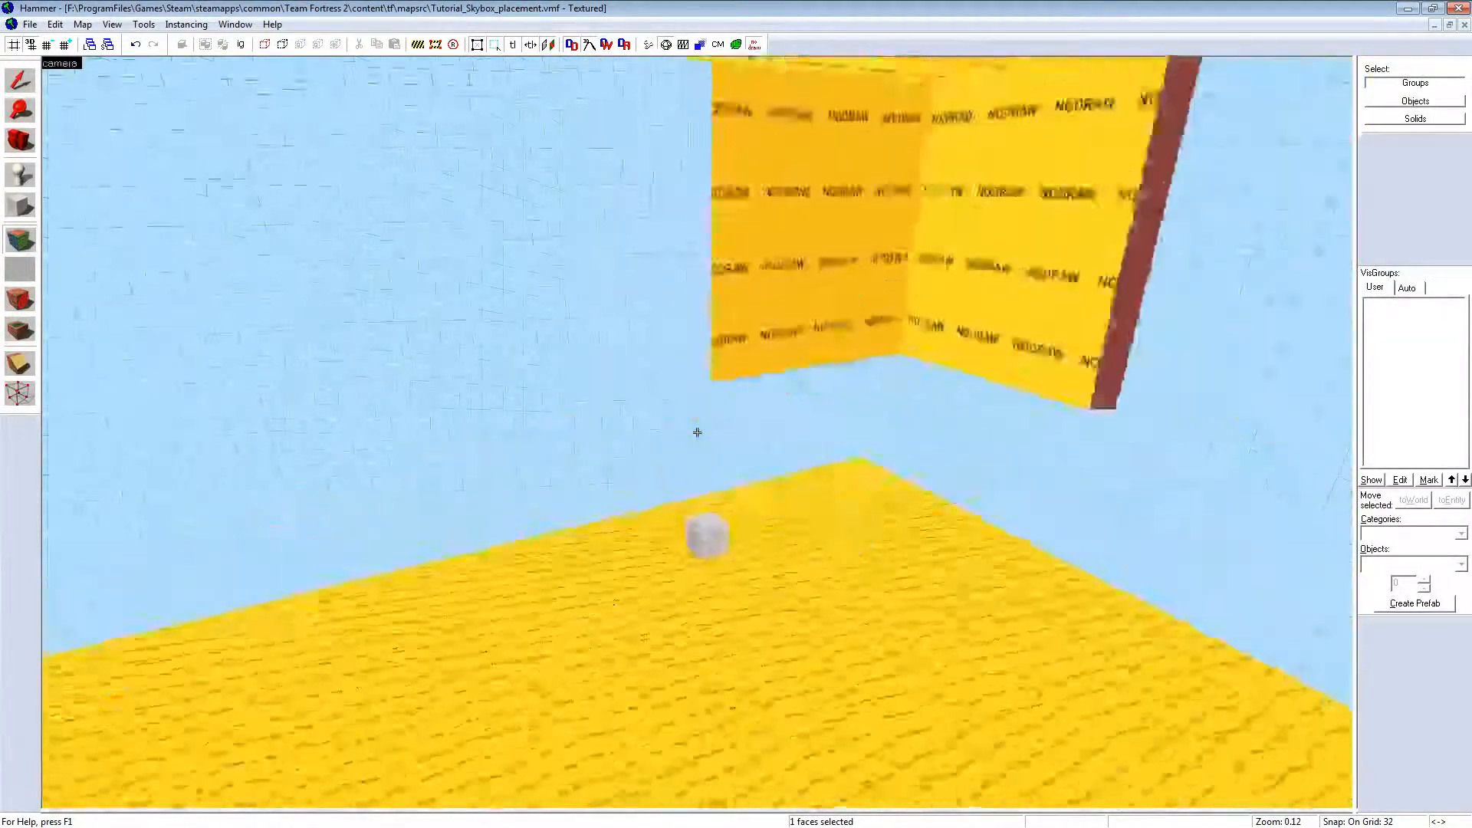
{"action": "key", "text": "s"}
{"action": "key", "text": "d"}
{"action": "key", "text": "w"}
{"action": "key", "text": "a"}
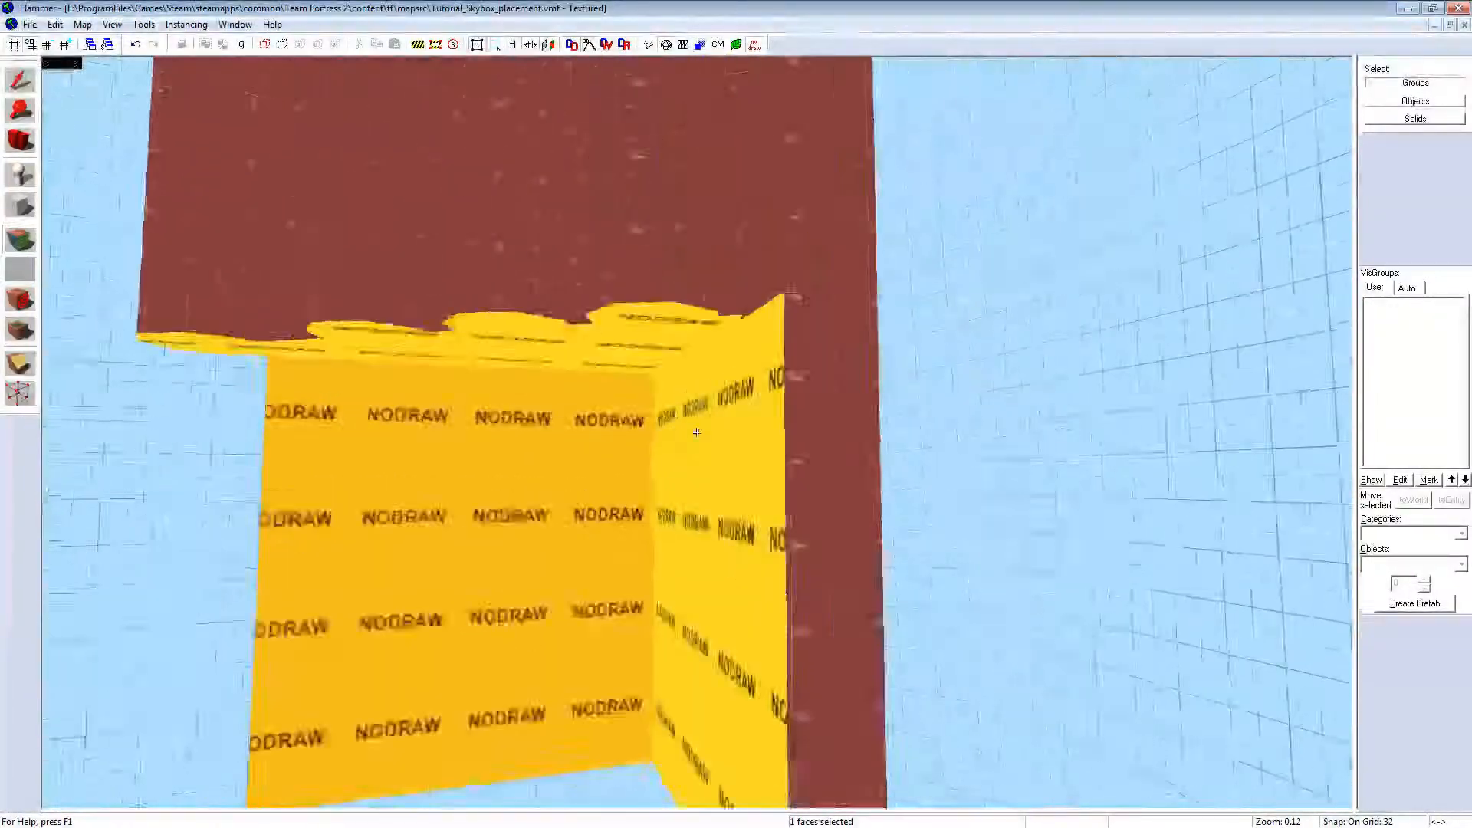
{"action": "key", "text": "s"}
{"action": "key", "text": "d"}
{"action": "key", "text": "z"}
{"action": "key", "text": "w"}
{"action": "key", "text": "d"}
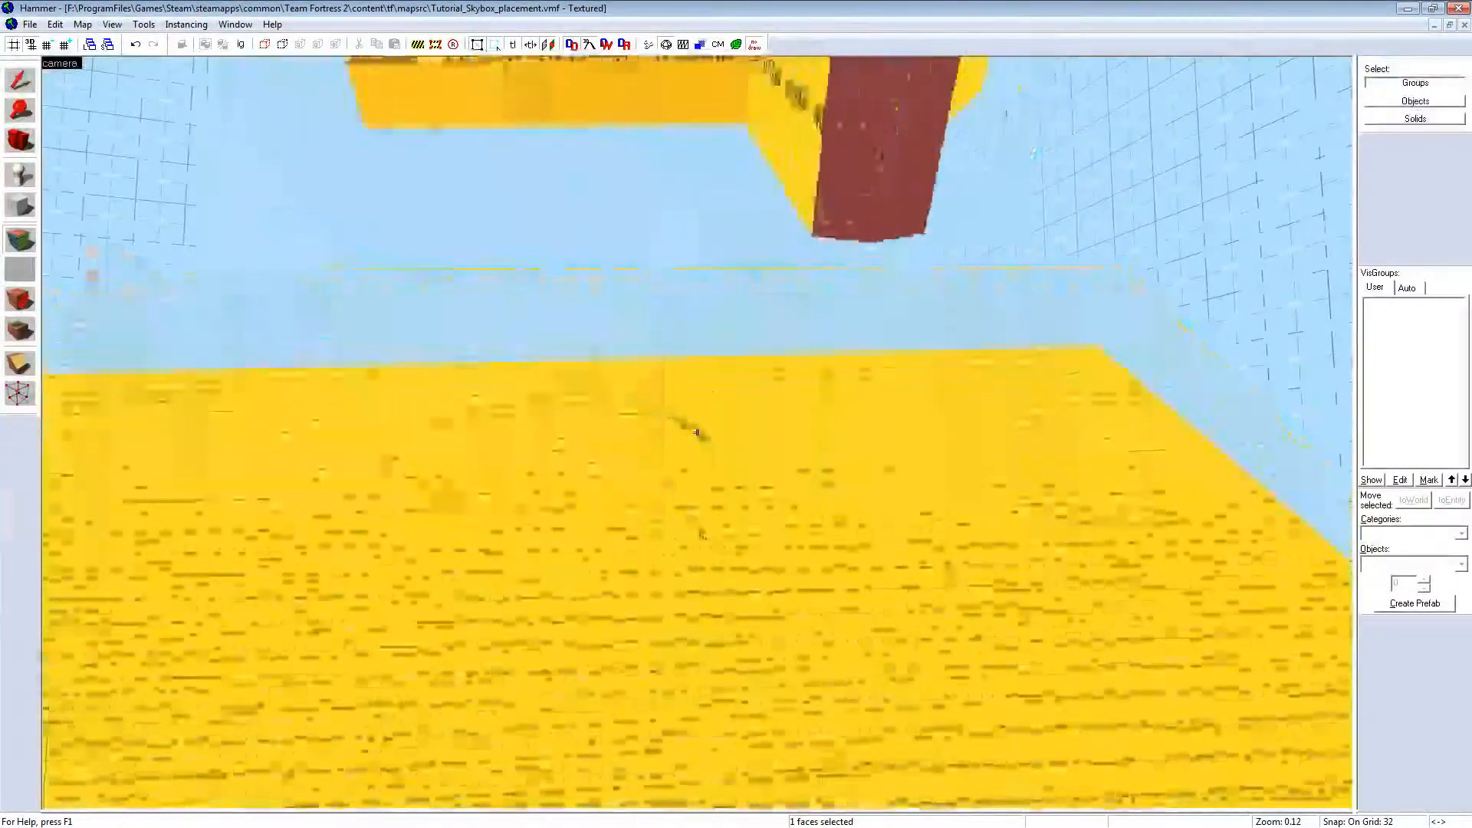
{"action": "key", "text": "z"}
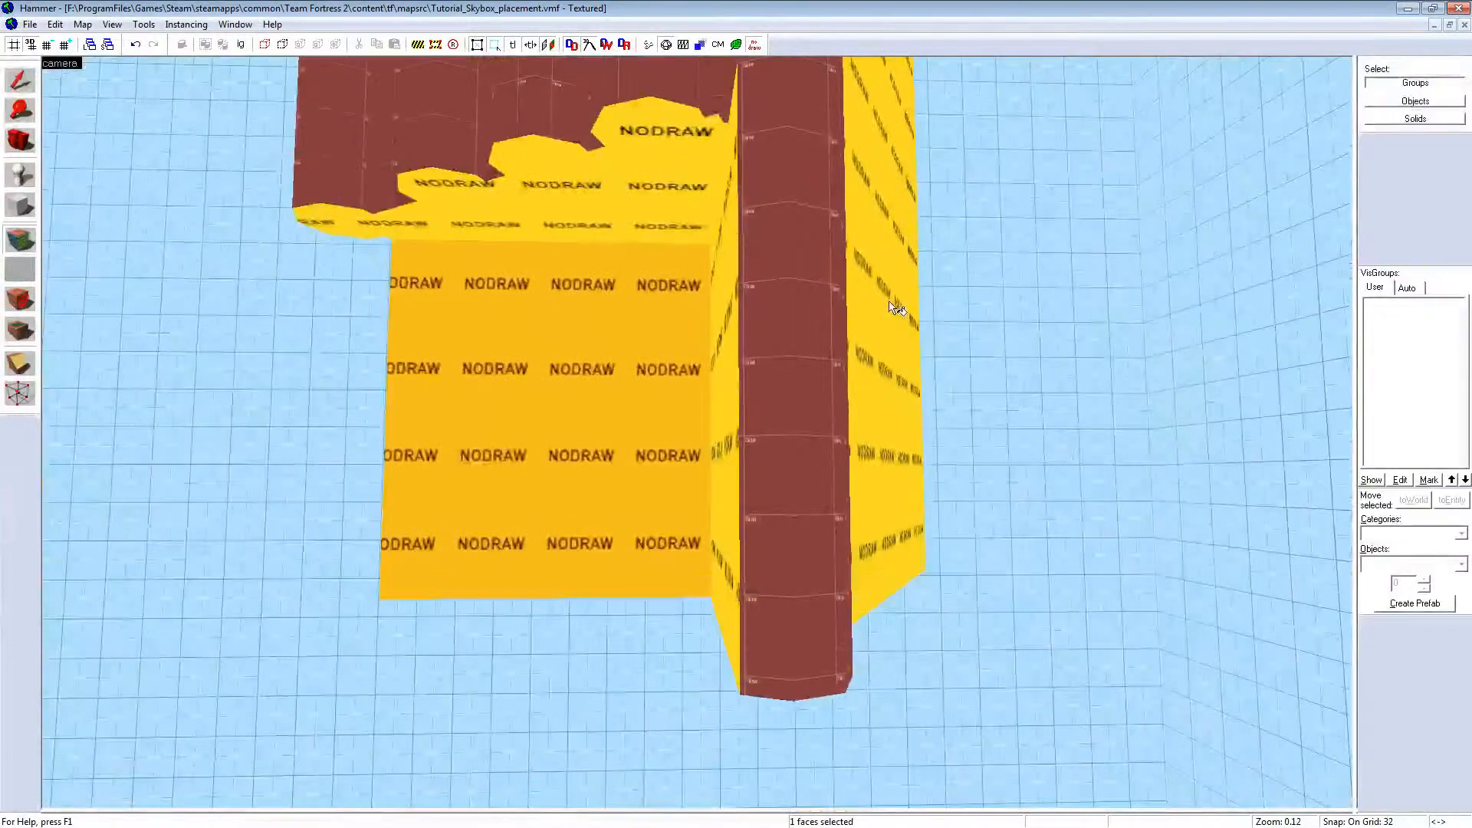
{"action": "left_click", "coordinate": [842, 338]}
{"action": "right_click", "coordinate": [868, 343]}
{"action": "right_click", "coordinate": [891, 238]}
Step: Apply the nodraw texture to the underside of the raised red tower section
{"action": "key", "text": "z"}
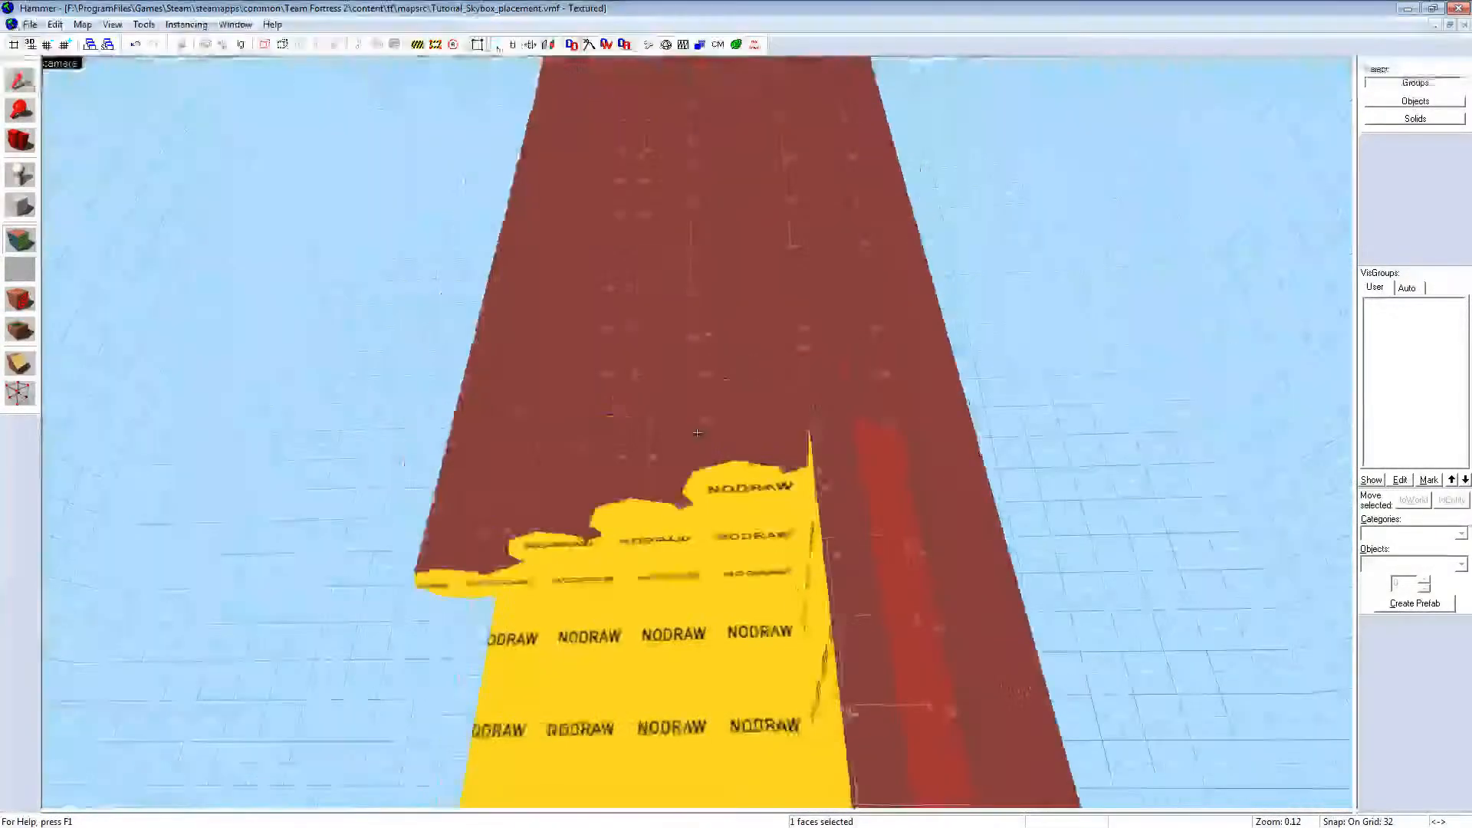
{"action": "key", "text": "a"}
{"action": "key", "text": "a"}
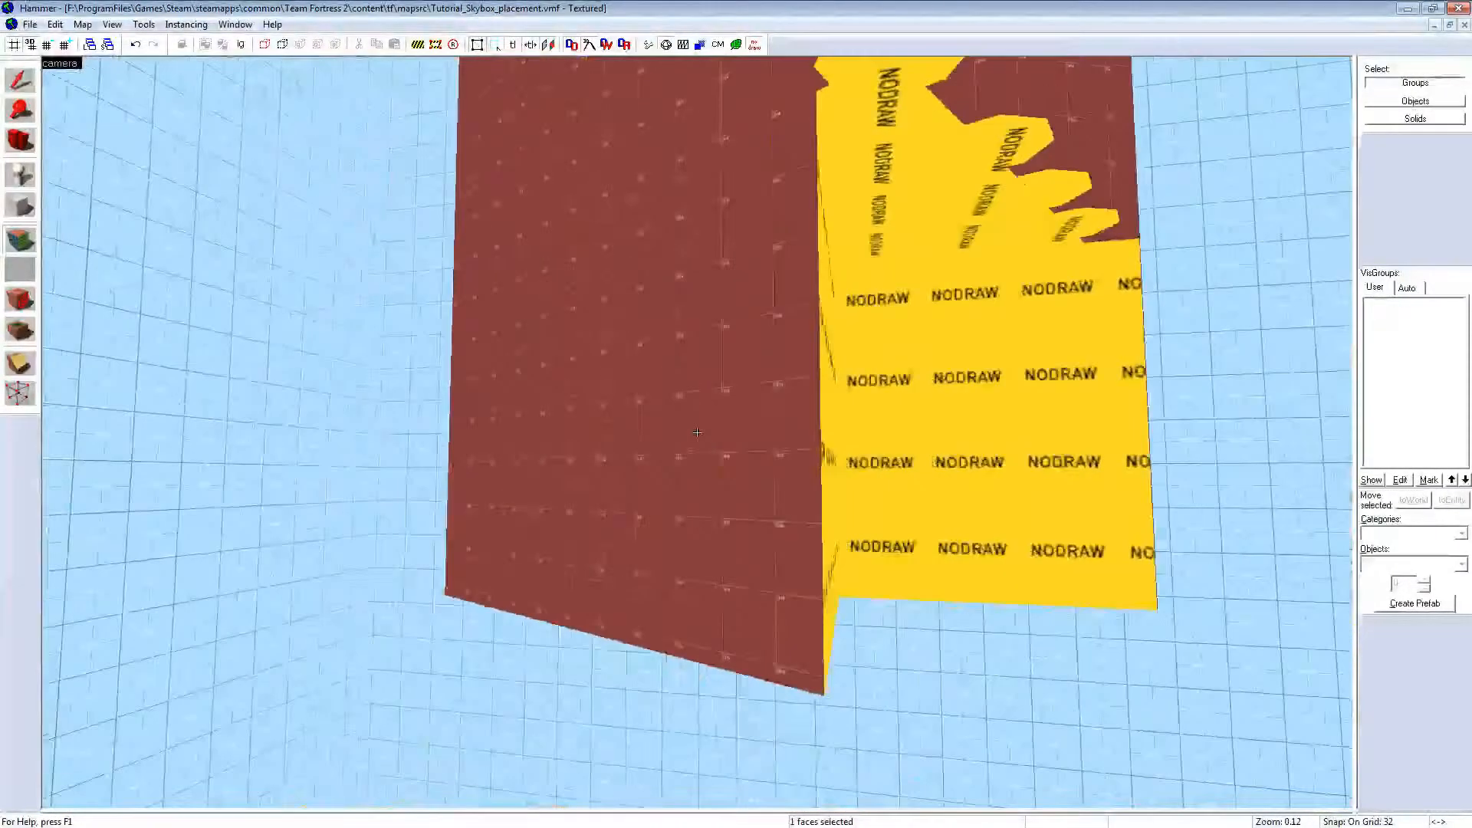
{"action": "key", "text": "z"}
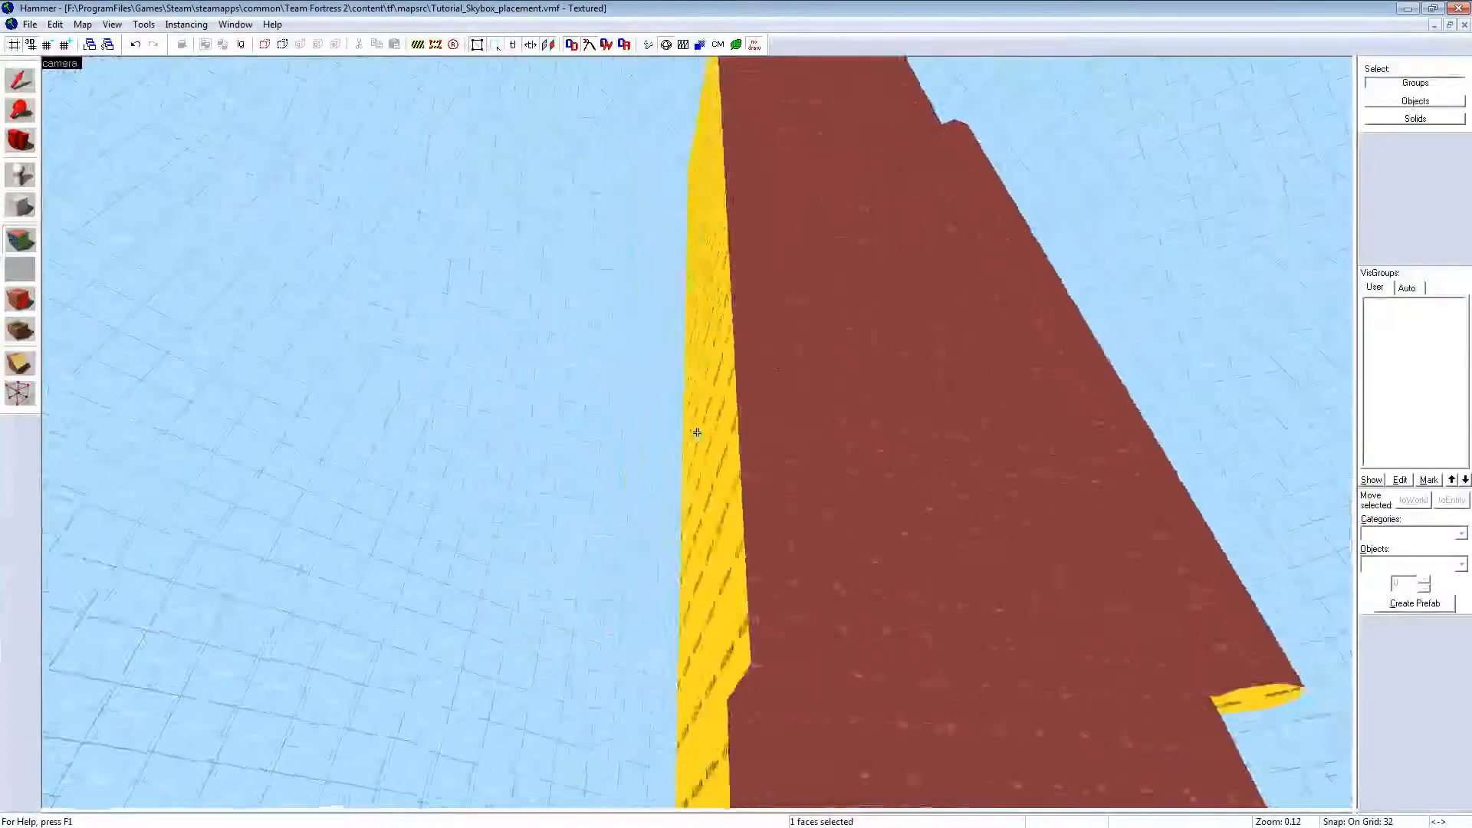
{"action": "key", "text": "a"}
{"action": "key", "text": "z"}
{"action": "key", "text": "z"}
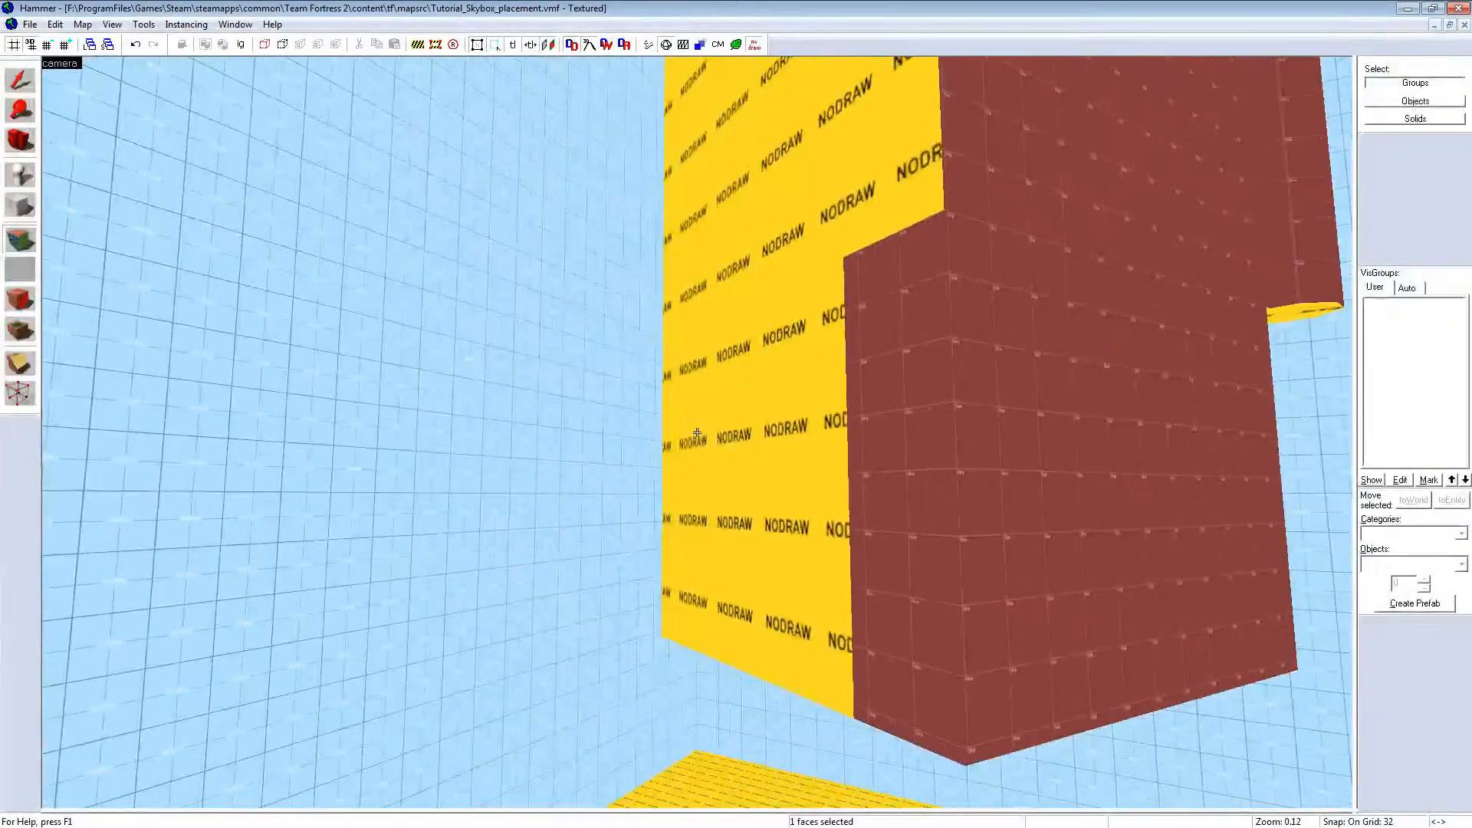
{"action": "key", "text": "z"}
{"action": "key", "text": "z"}
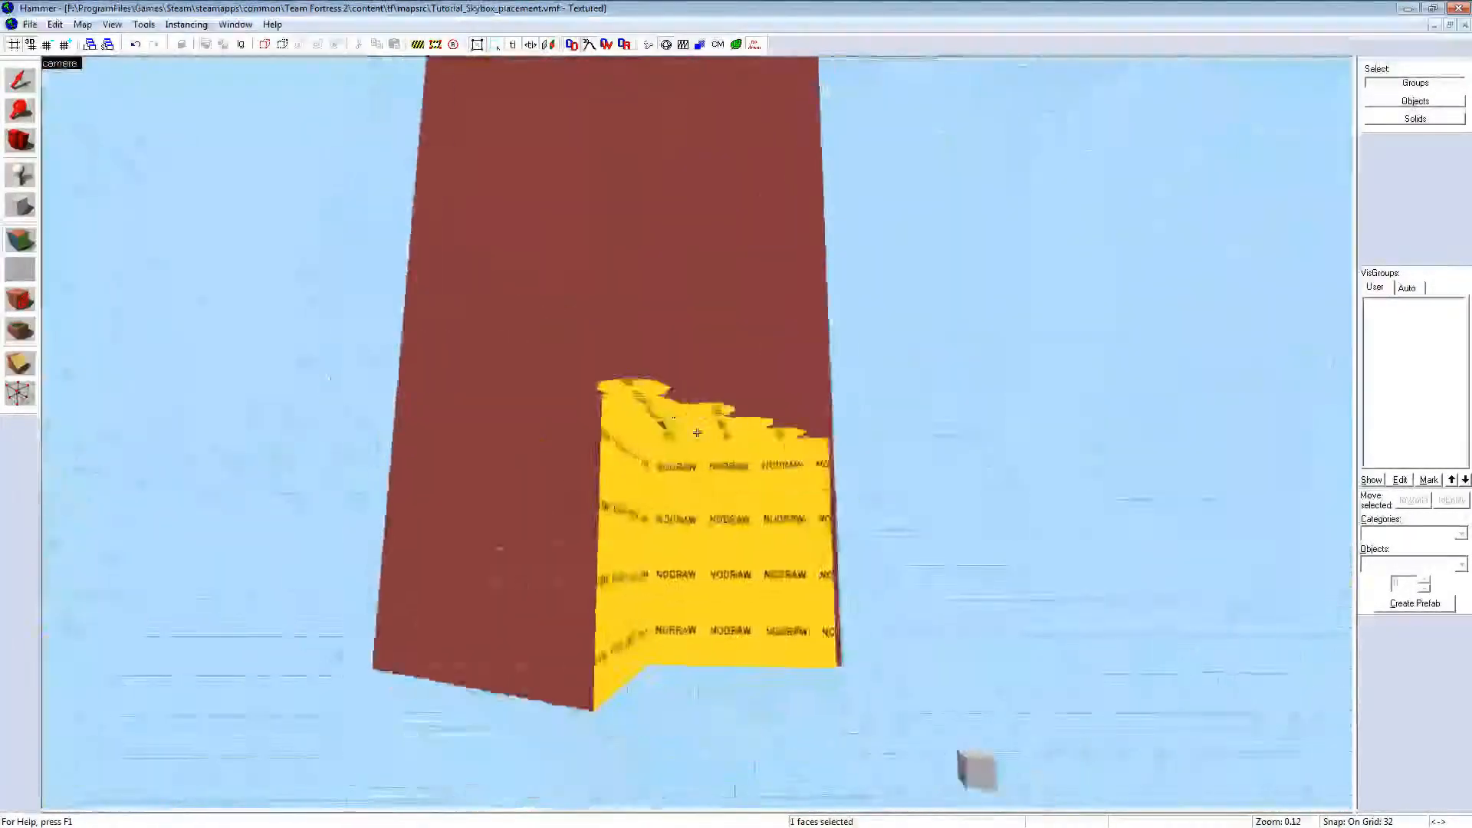
{"action": "key", "text": "z"}
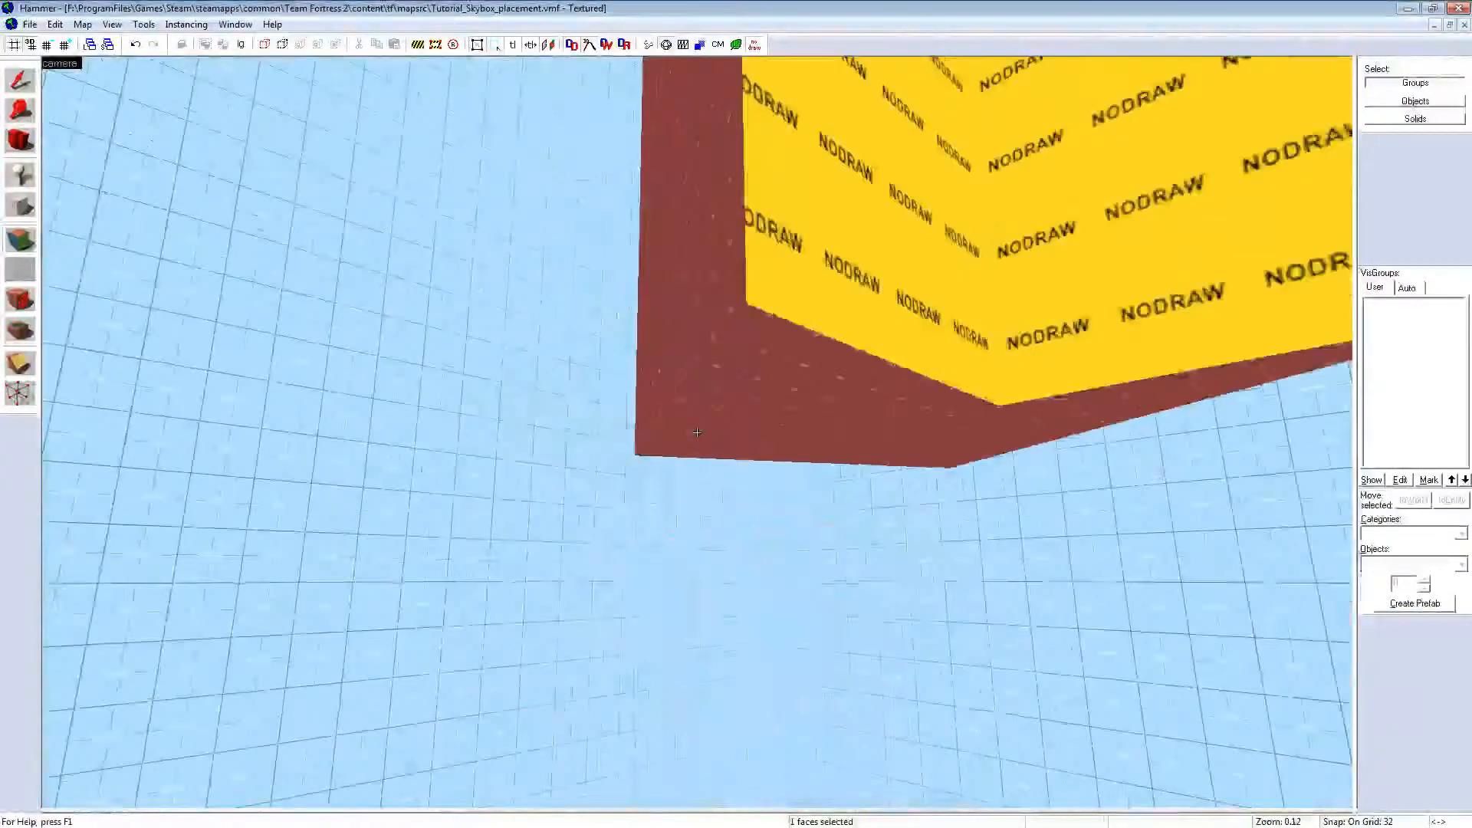
{"action": "right_click", "coordinate": [793, 351]}
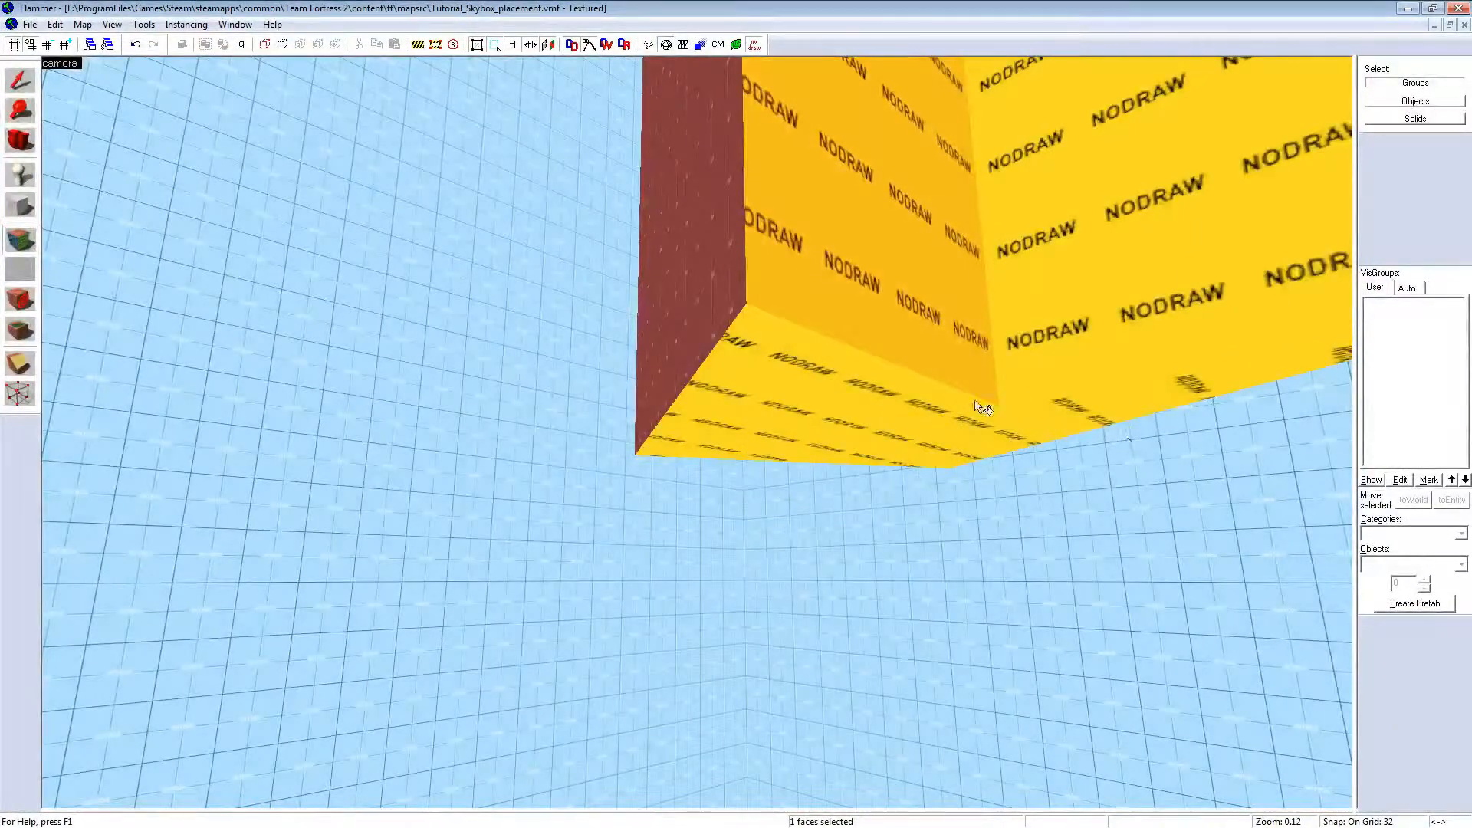
Step: Select the blue tower and the orange tower in turn to check their entity class
{"action": "key", "text": "z"}
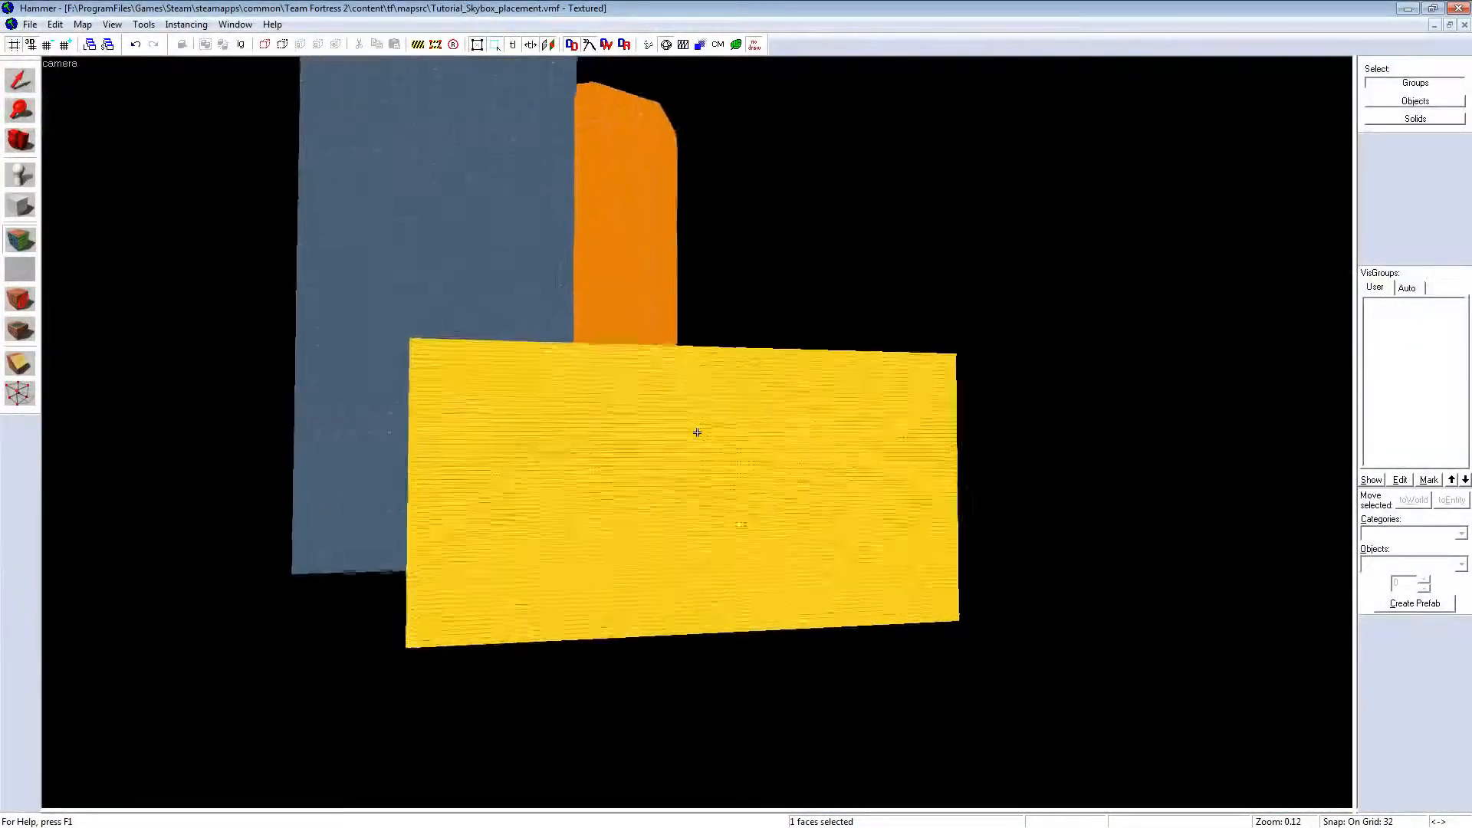
{"action": "key", "text": "w"}
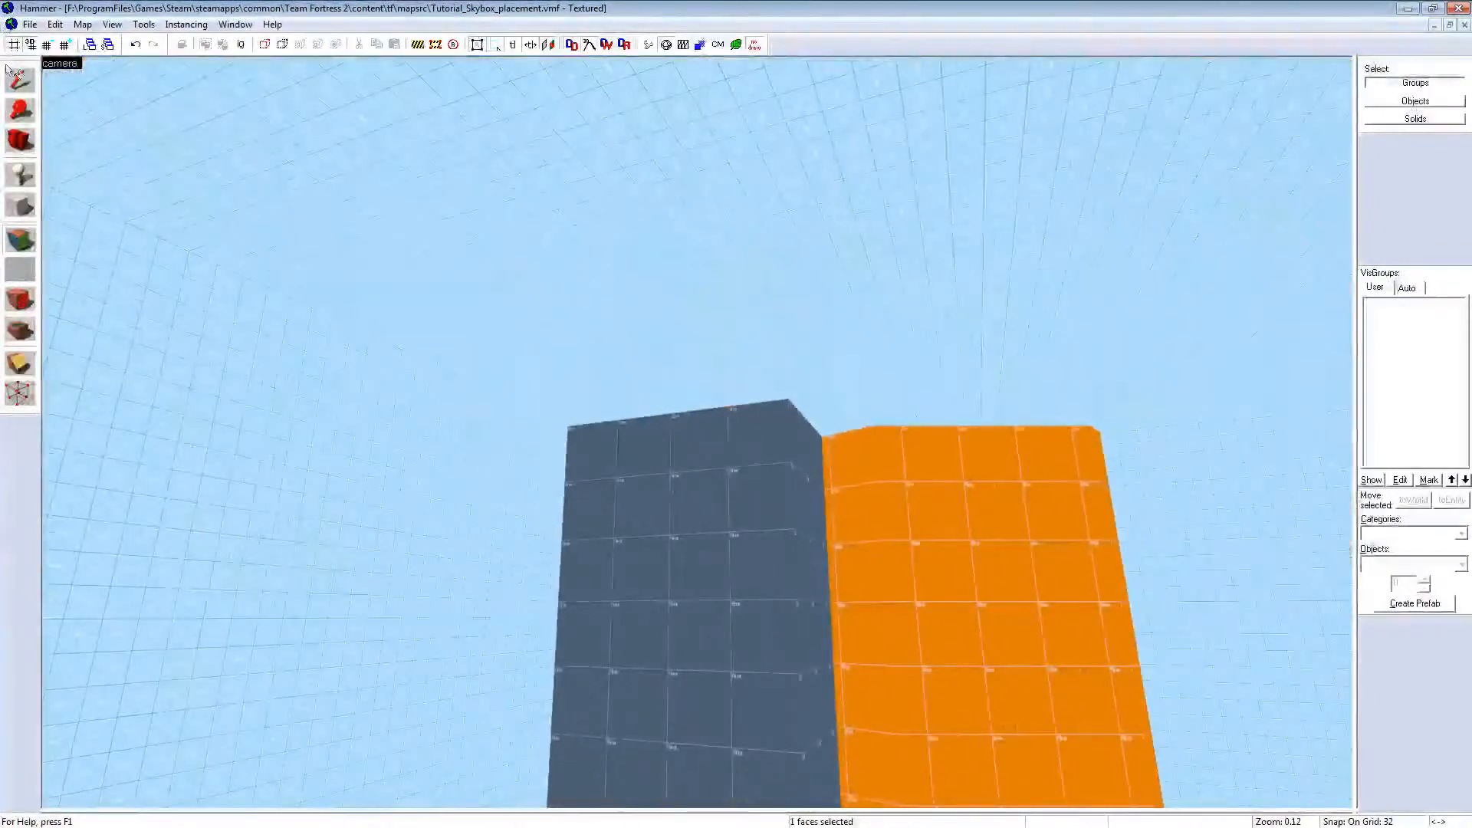
{"action": "left_click", "coordinate": [758, 559]}
{"action": "key", "text": "z"}
{"action": "key", "text": "w"}
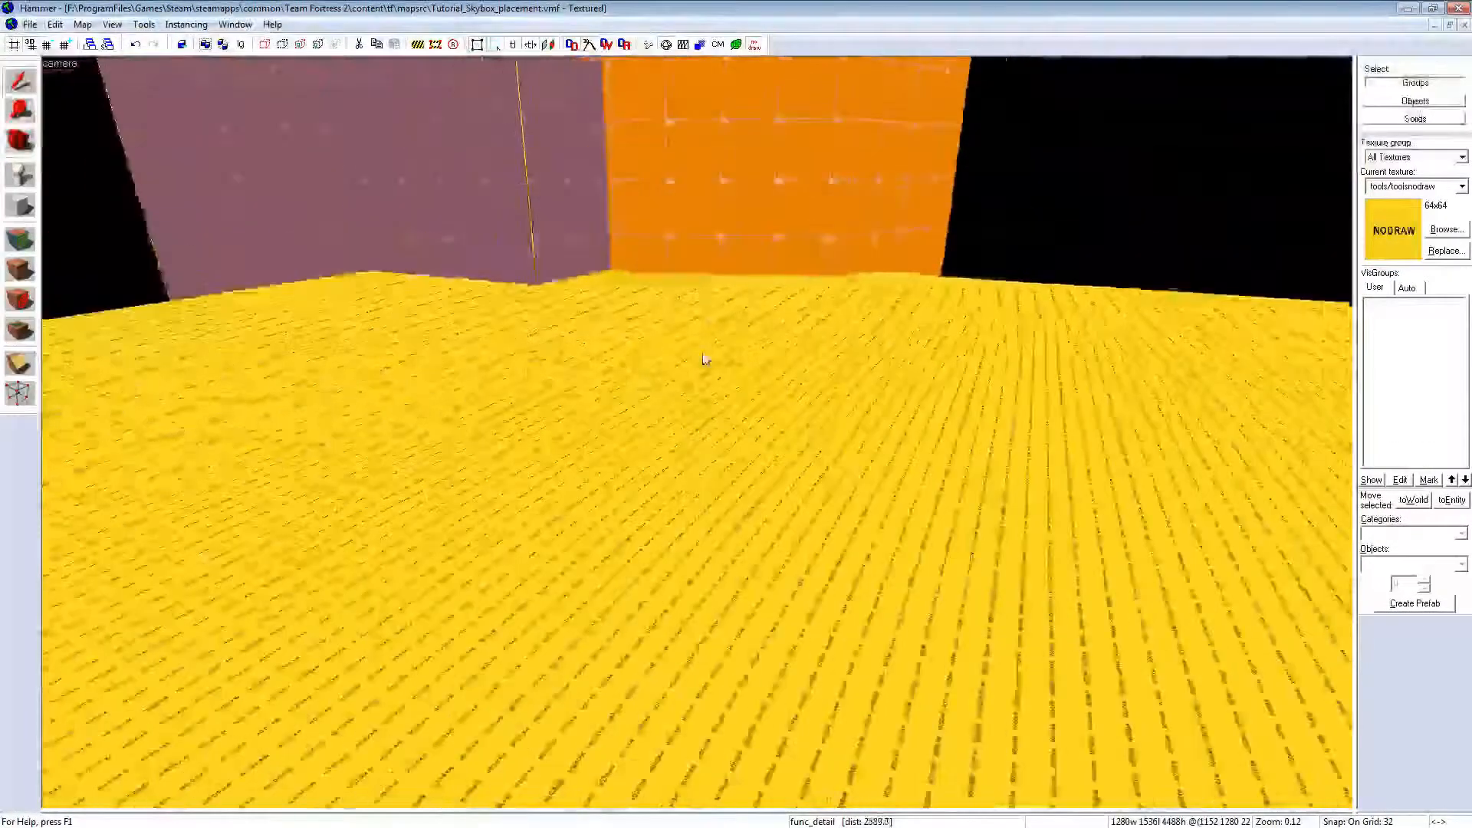
{"action": "left_click", "coordinate": [697, 433]}
{"action": "key", "text": "w"}
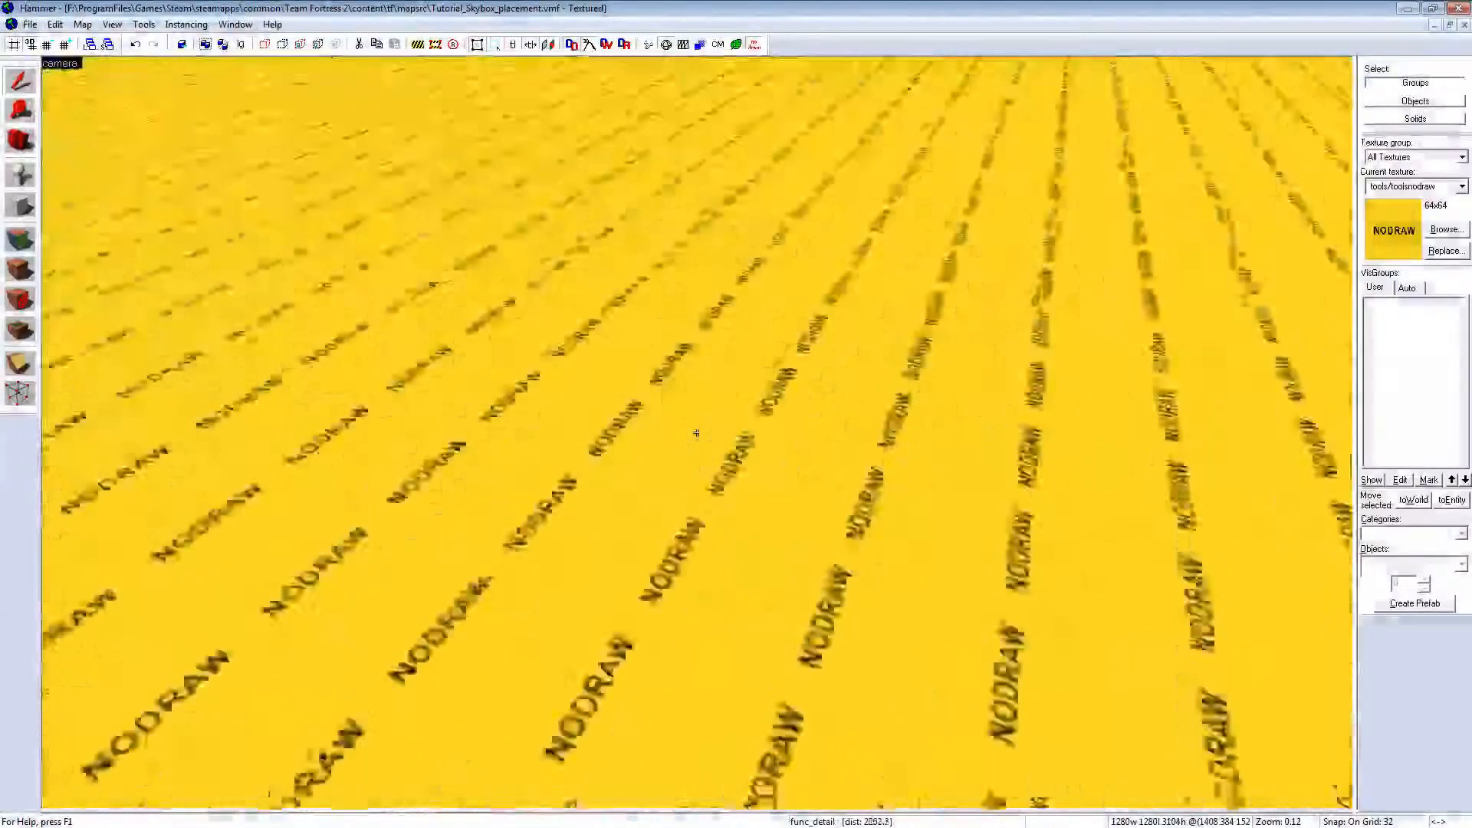
{"action": "left_click", "coordinate": [697, 432]}
Step: Tie the first and second red columns each to a func_detail entity, moving the object properties window aside
{"action": "key", "text": "s"}
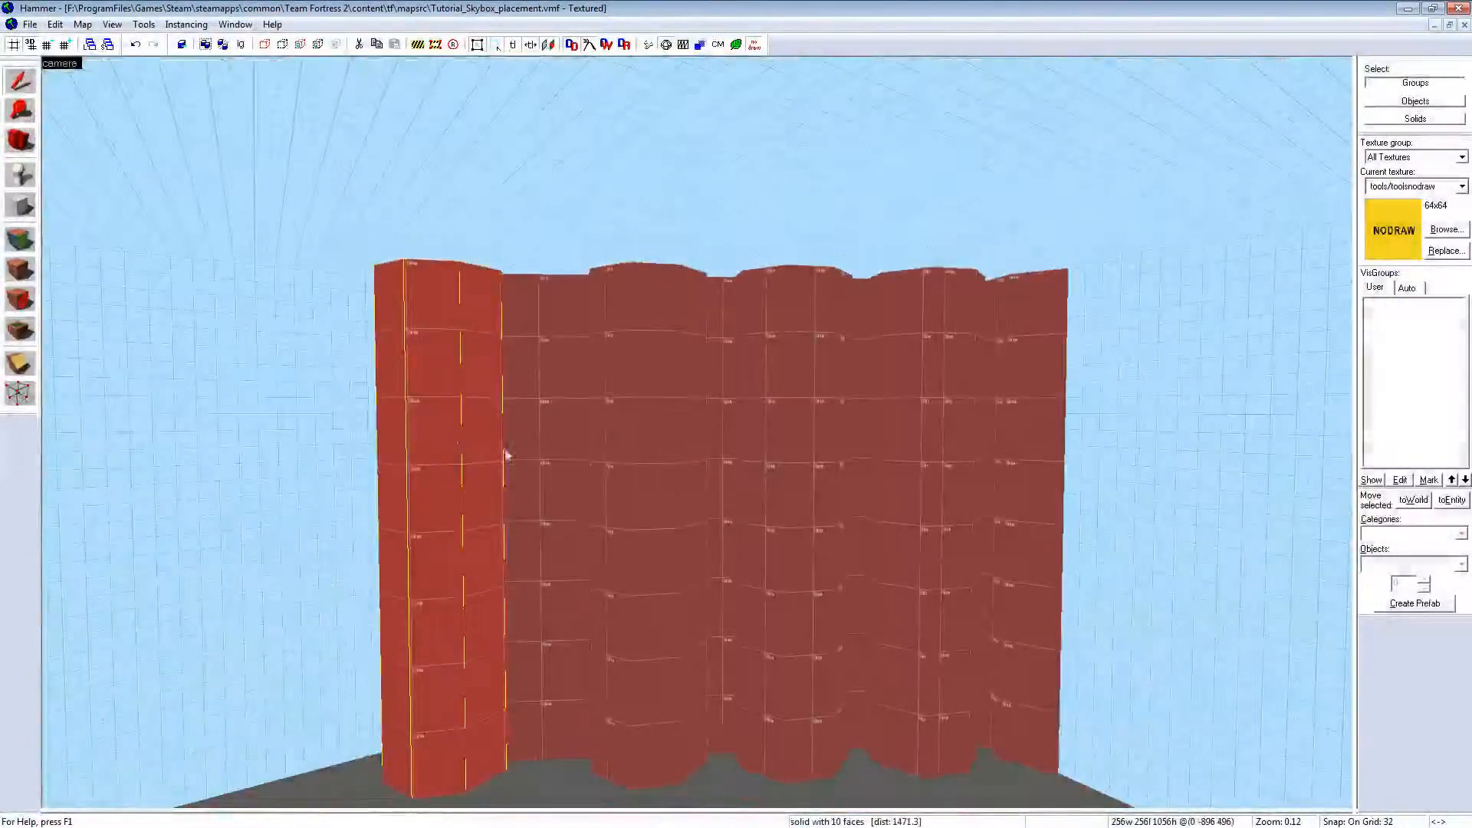
{"action": "double_click", "coordinate": [459, 450]}
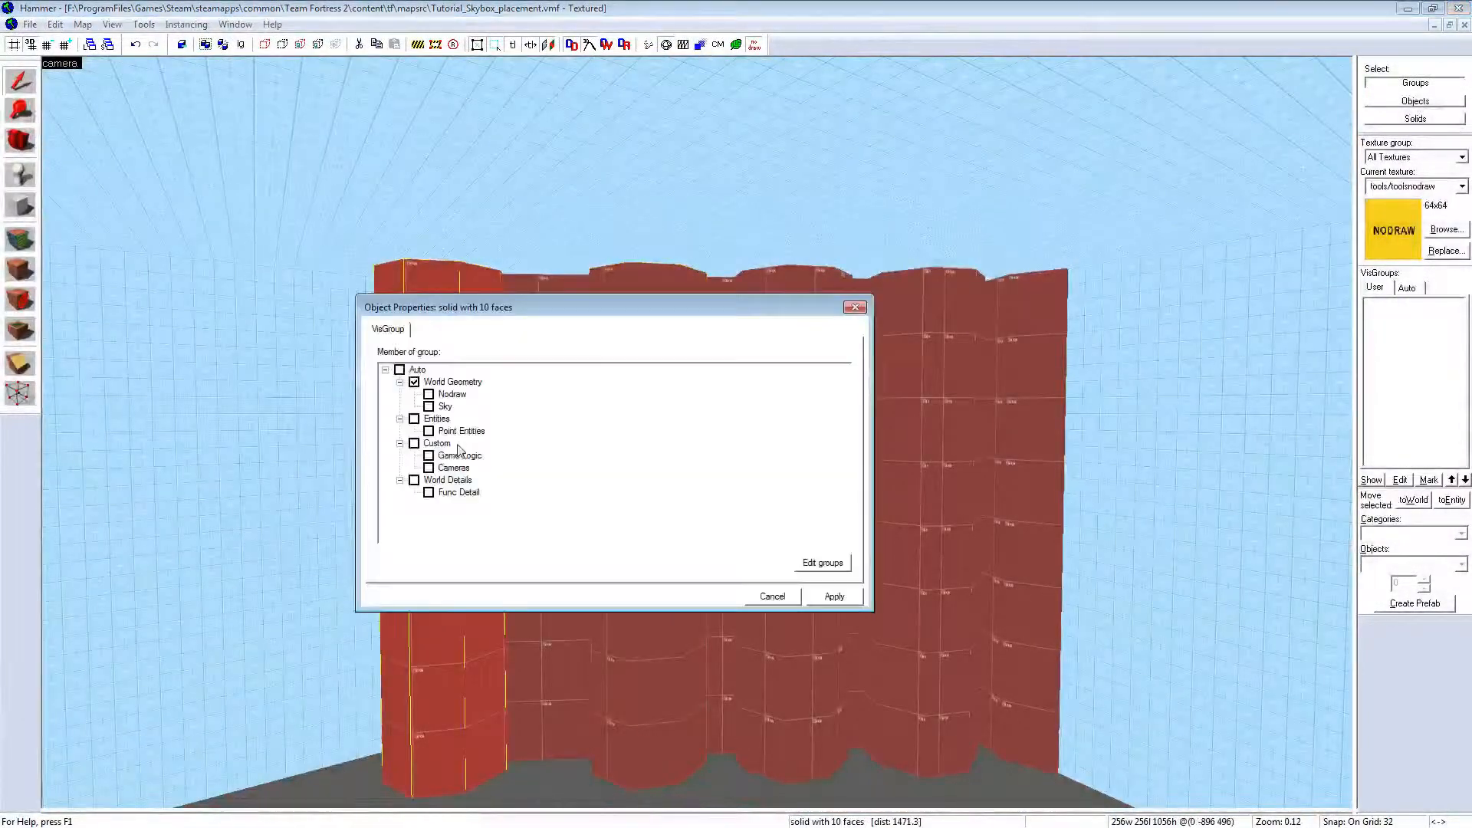
{"action": "left_click", "coordinate": [849, 308]}
{"action": "key", "text": "ctrl+t"}
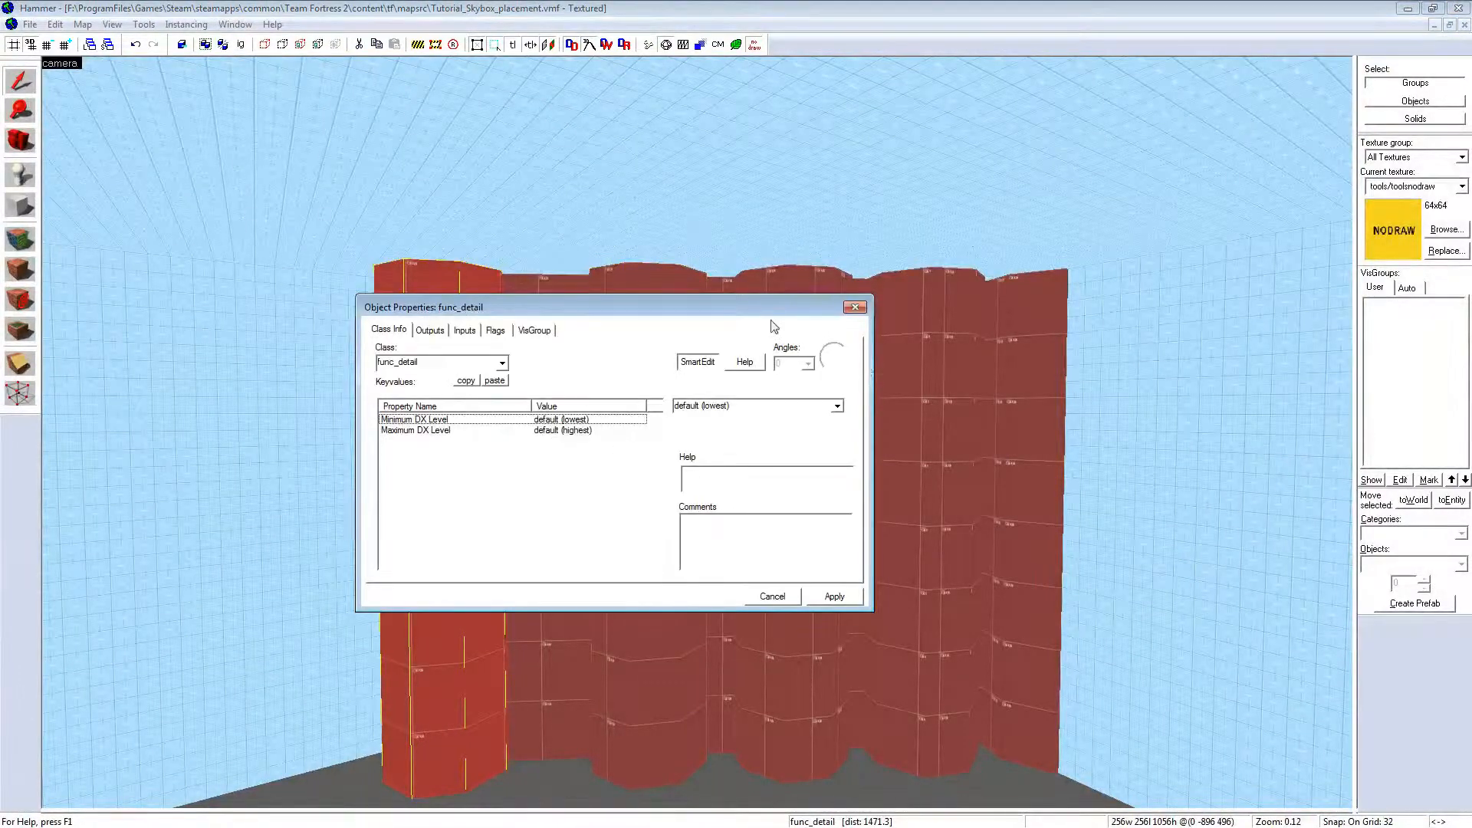
{"action": "left_click", "coordinate": [856, 308]}
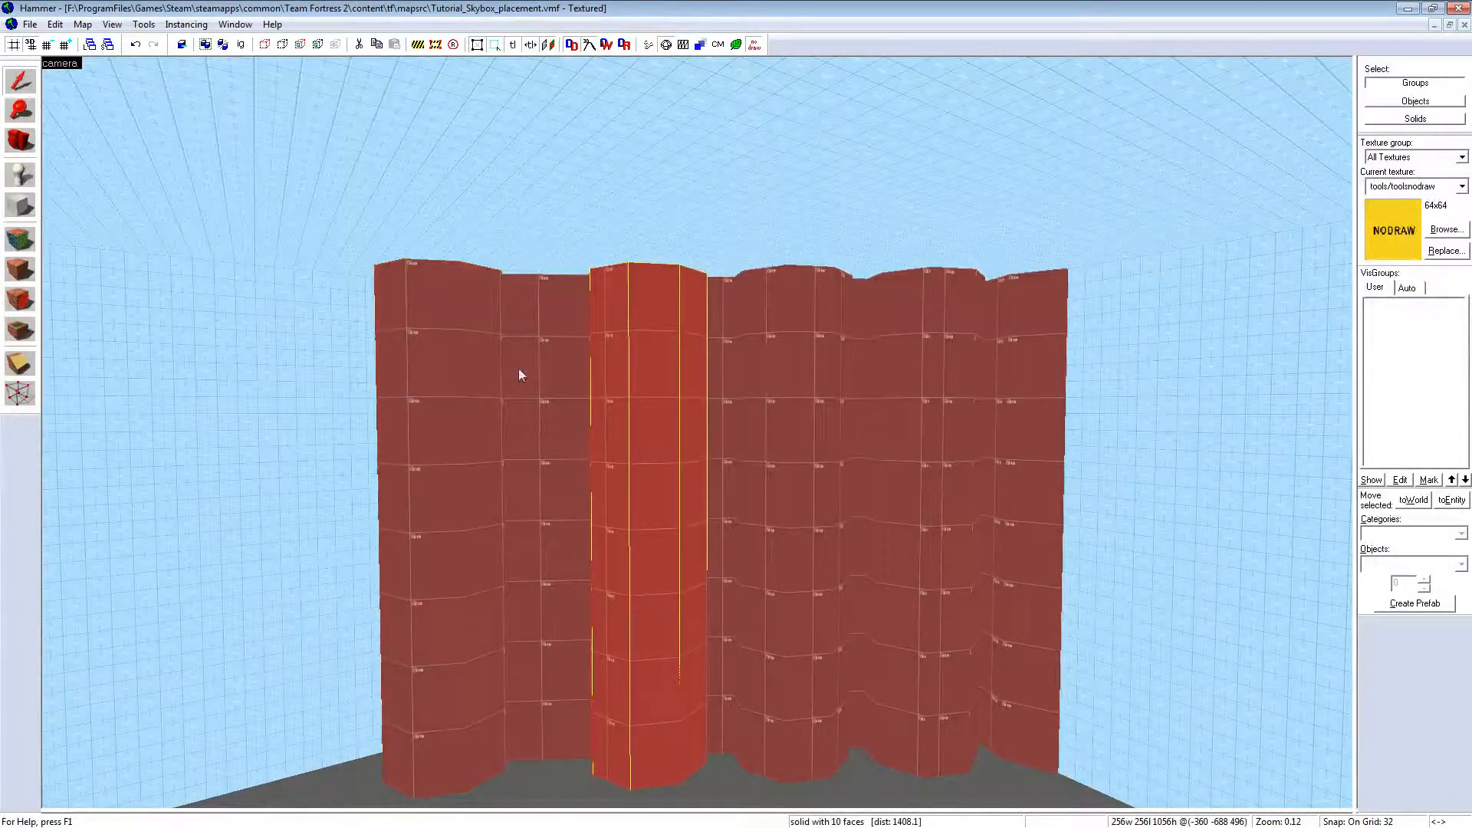
{"action": "key", "text": "ctrl+t"}
{"action": "left_click_drag", "start_coordinate": [566, 310], "coordinate": [1311, 322]}
{"action": "left_click", "coordinate": [583, 324]}
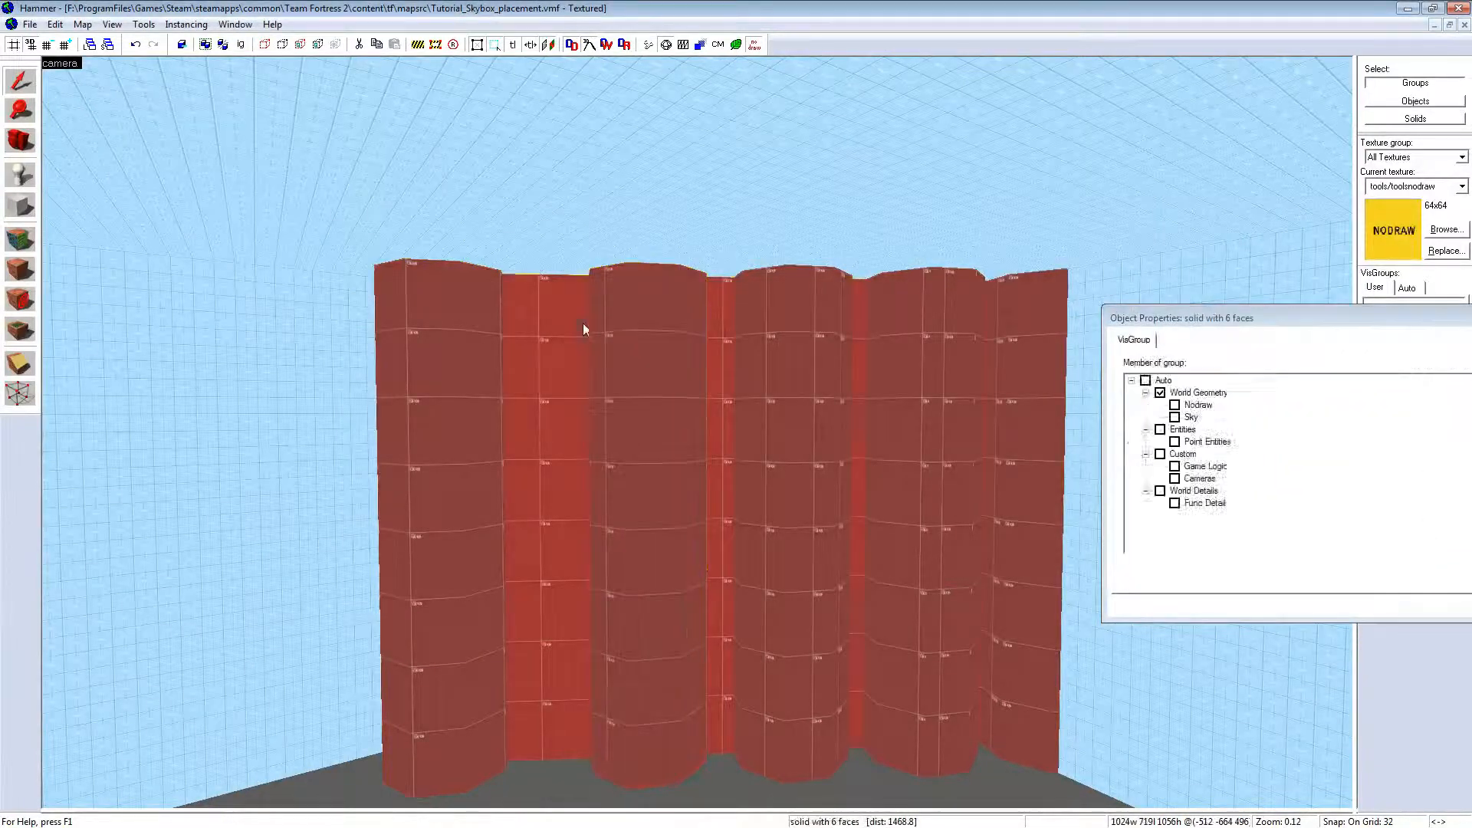
Step: Tie the third and fourth red columns to a new func_detail entity instead of the existing one, and clear the selection
{"action": "left_click", "coordinate": [781, 371]}
{"action": "left_click", "coordinate": [902, 385], "text": "ctrl"}
{"action": "key", "text": "ctrl+t"}
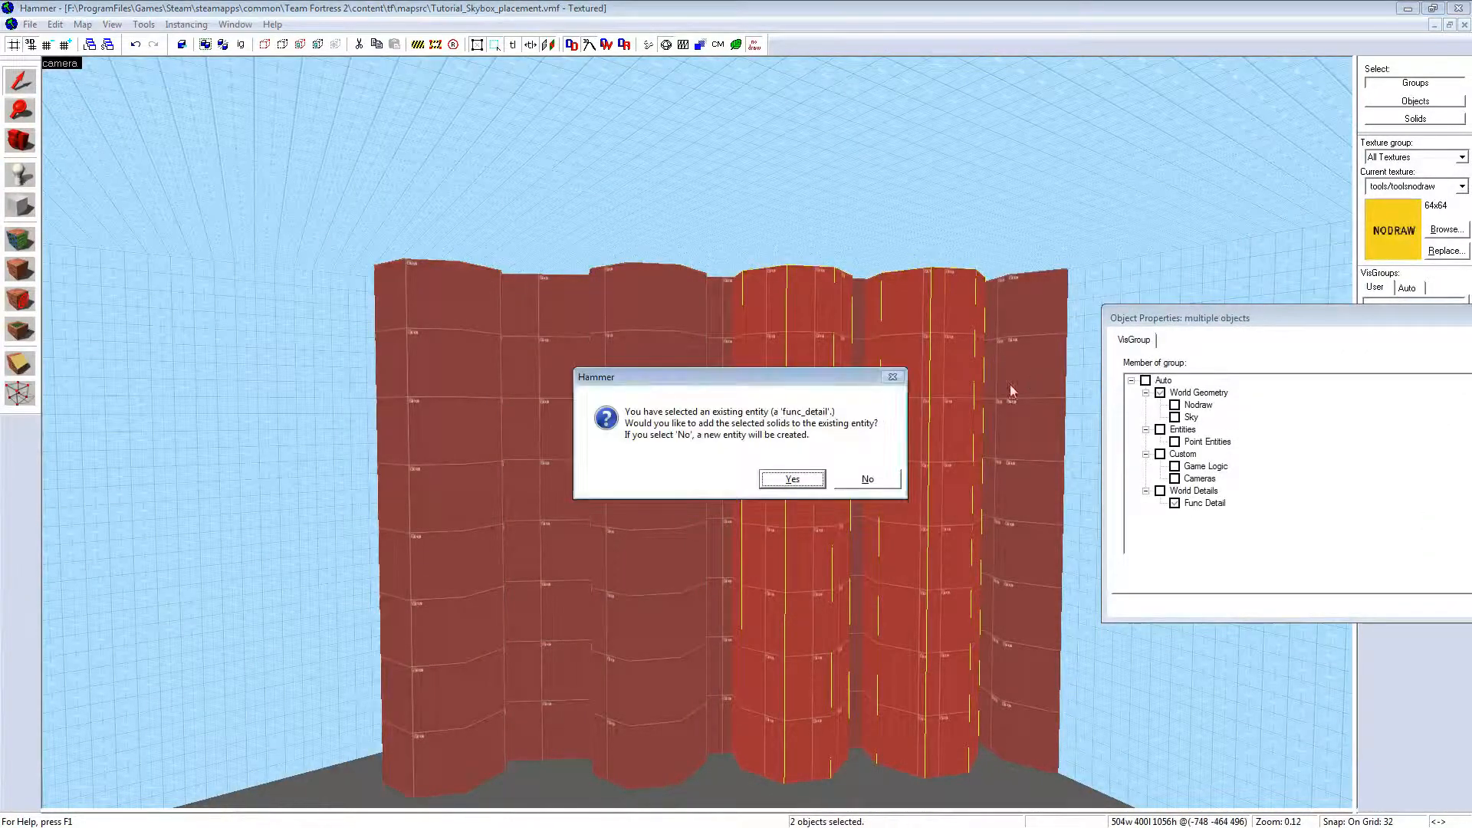
{"action": "left_click", "coordinate": [878, 476]}
{"action": "left_click", "coordinate": [1015, 375]}
{"action": "left_click", "coordinate": [979, 384]}
{"action": "key", "text": "ctrl+t"}
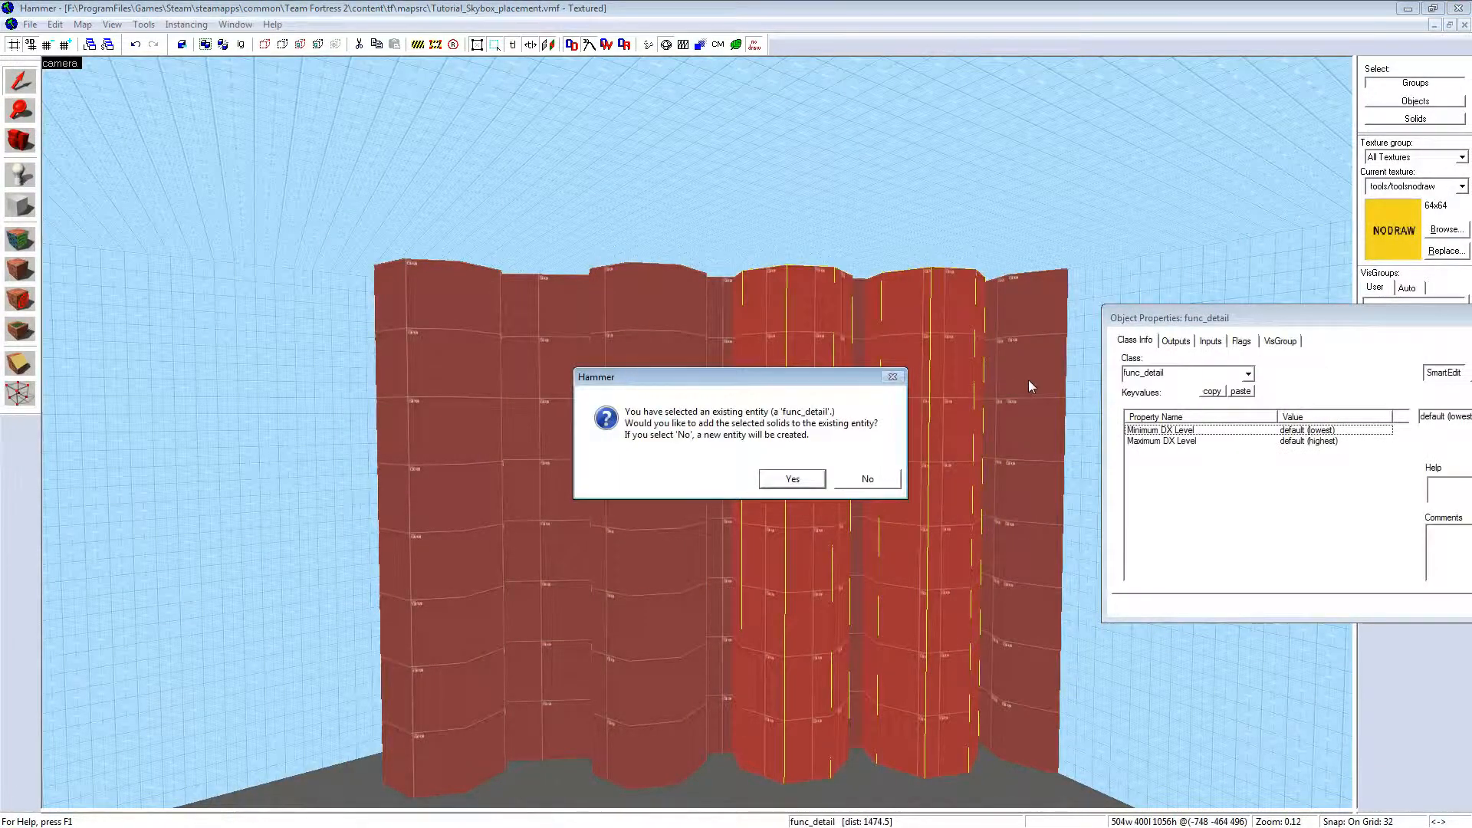
{"action": "left_click", "coordinate": [867, 478]}
{"action": "key", "text": "Escape"}
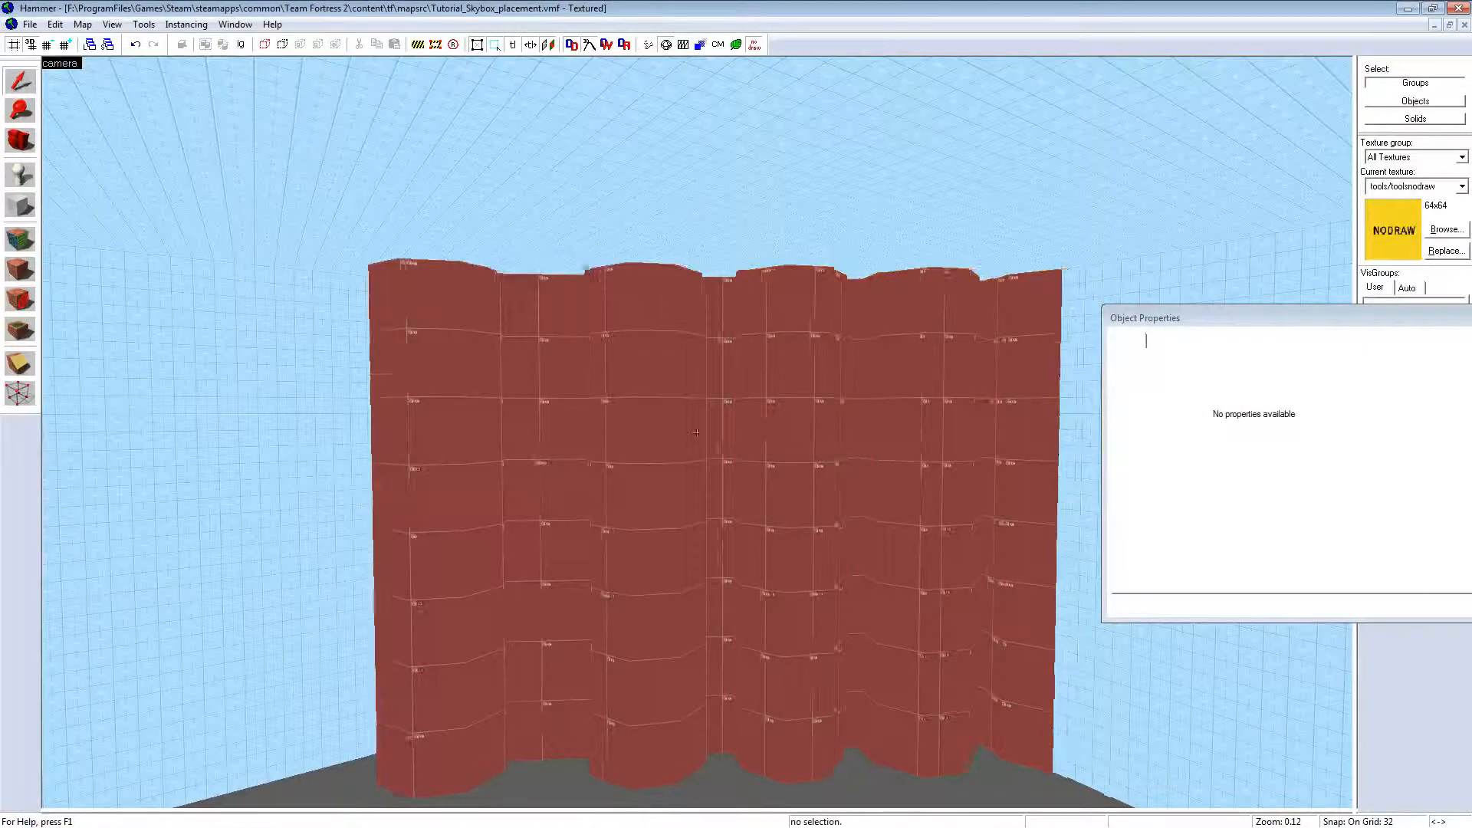
Step: Run the map in Team Fortress 2 and continue past the welcome screen into the game
{"action": "key", "text": "w"}
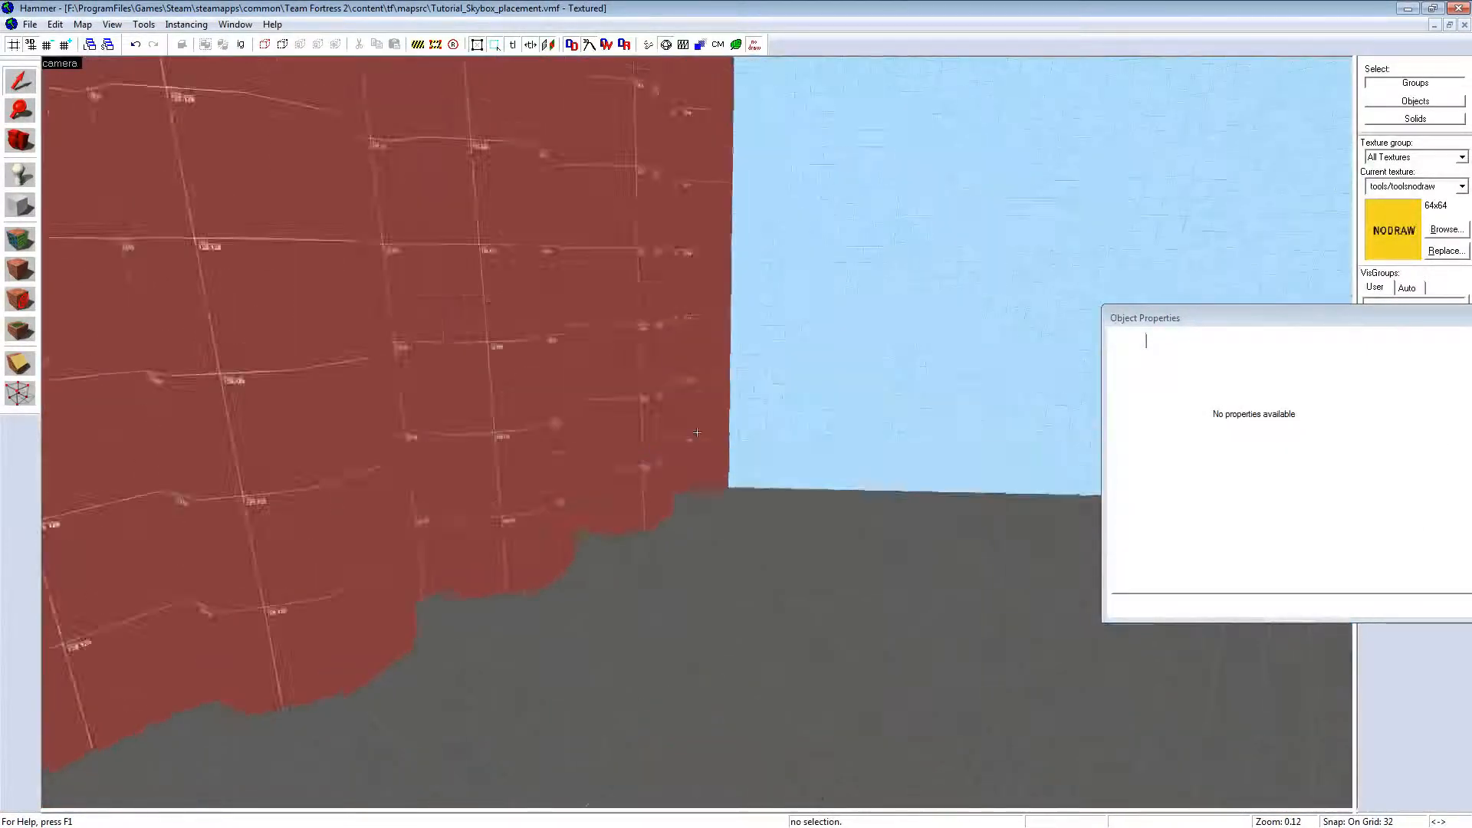
{"action": "key", "text": "z"}
{"action": "left_click", "coordinate": [29, 25]}
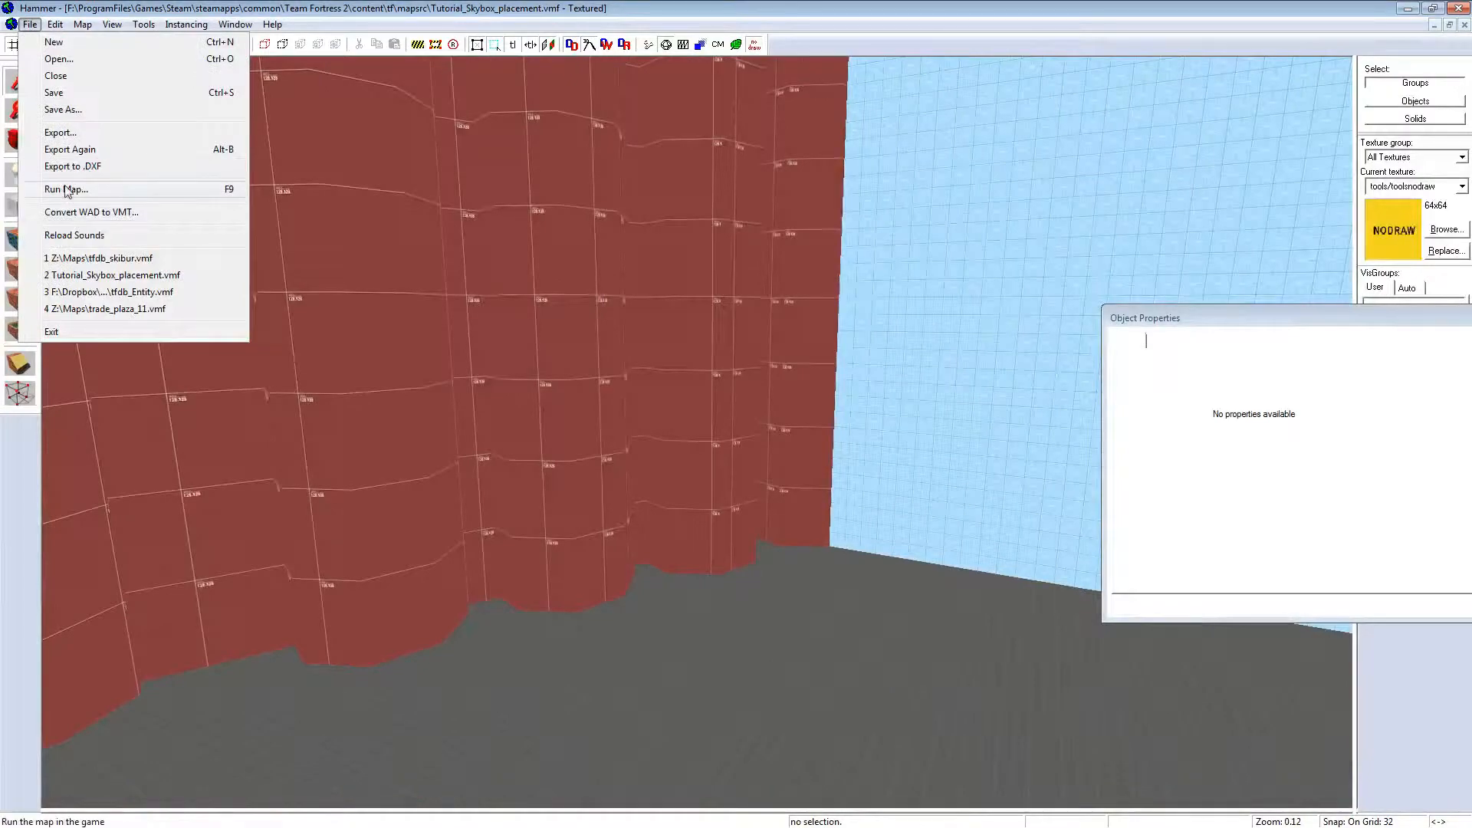
{"action": "left_click", "coordinate": [68, 189]}
{"action": "left_click", "coordinate": [746, 552]}
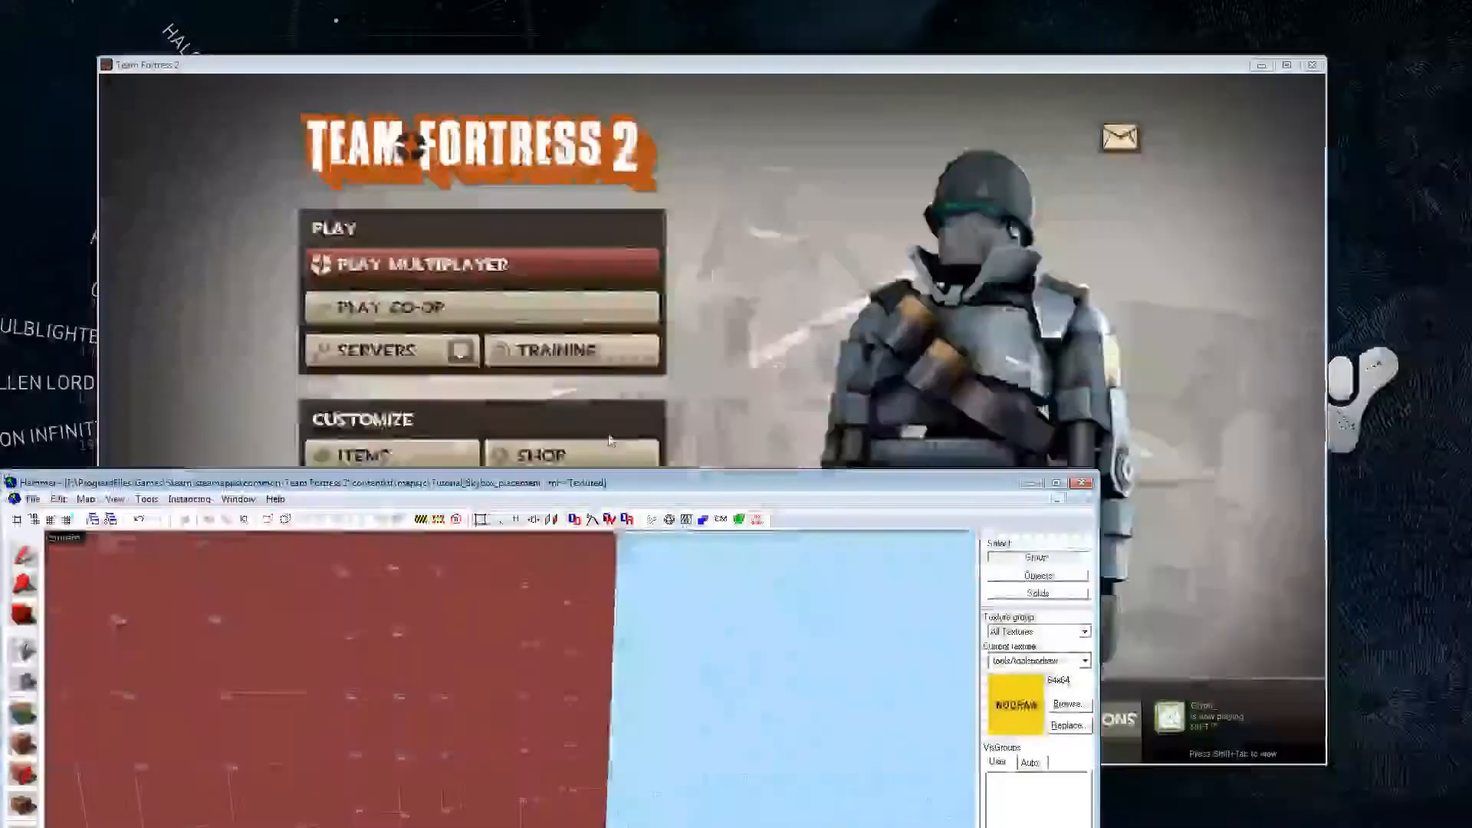
{"action": "left_click", "coordinate": [1105, 225]}
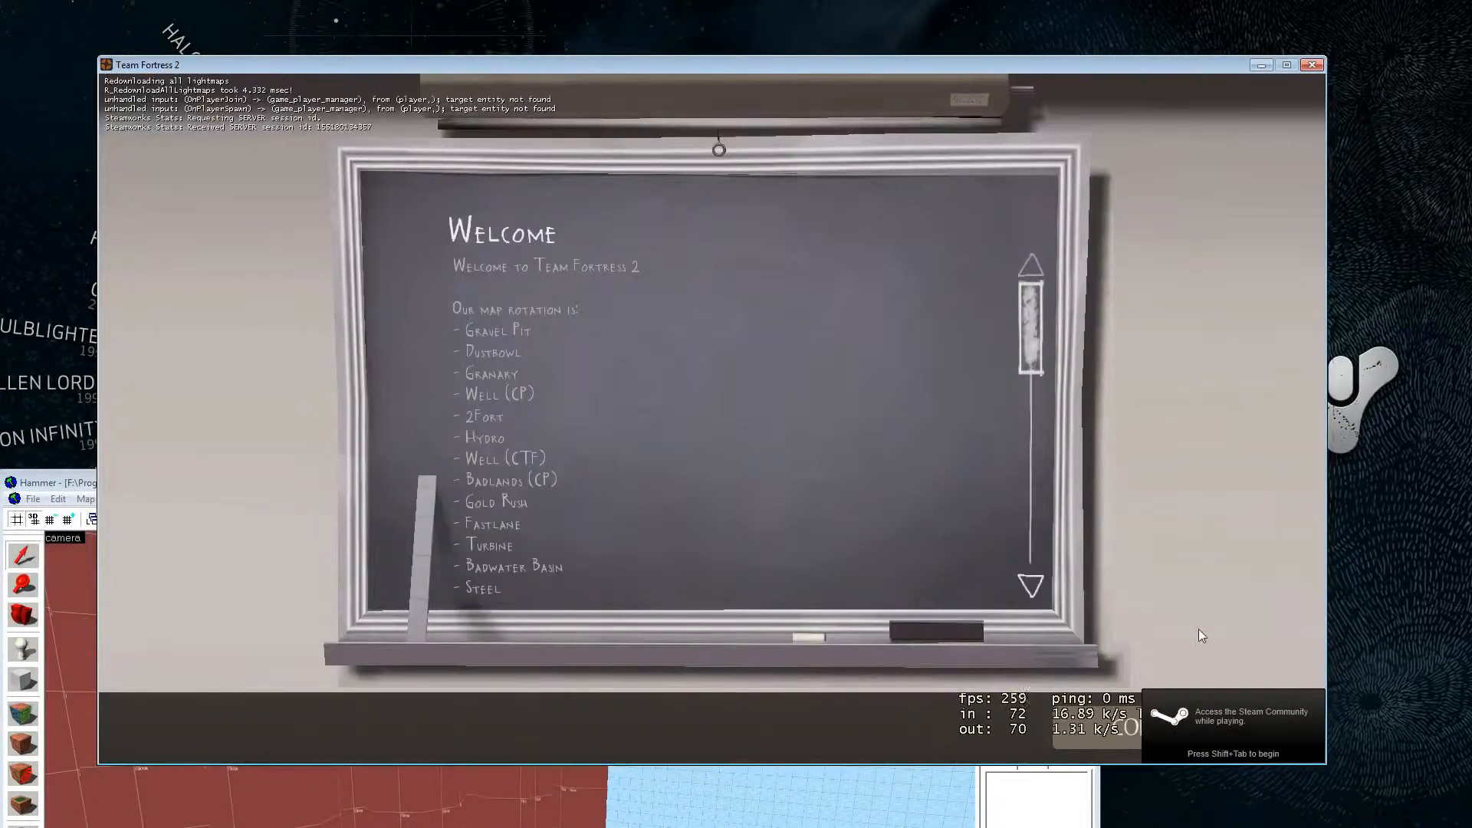
{"action": "left_click", "coordinate": [1082, 736]}
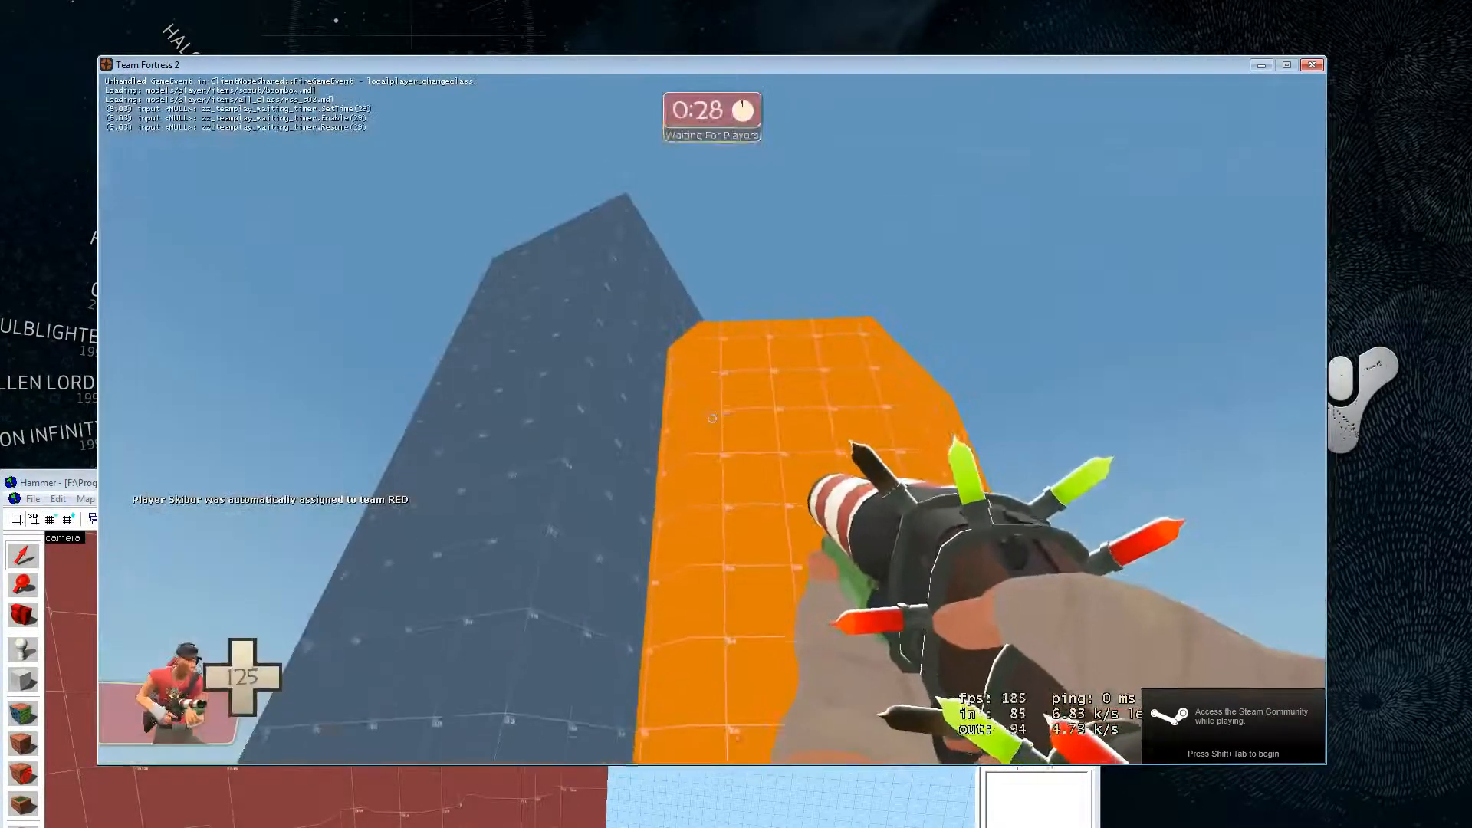
Step: Walk around the red towers in the game to examine them against the skybox, and disconnect
{"action": "scroll", "coordinate": [713, 418], "scroll_direction": "down", "scroll_amount": 2}
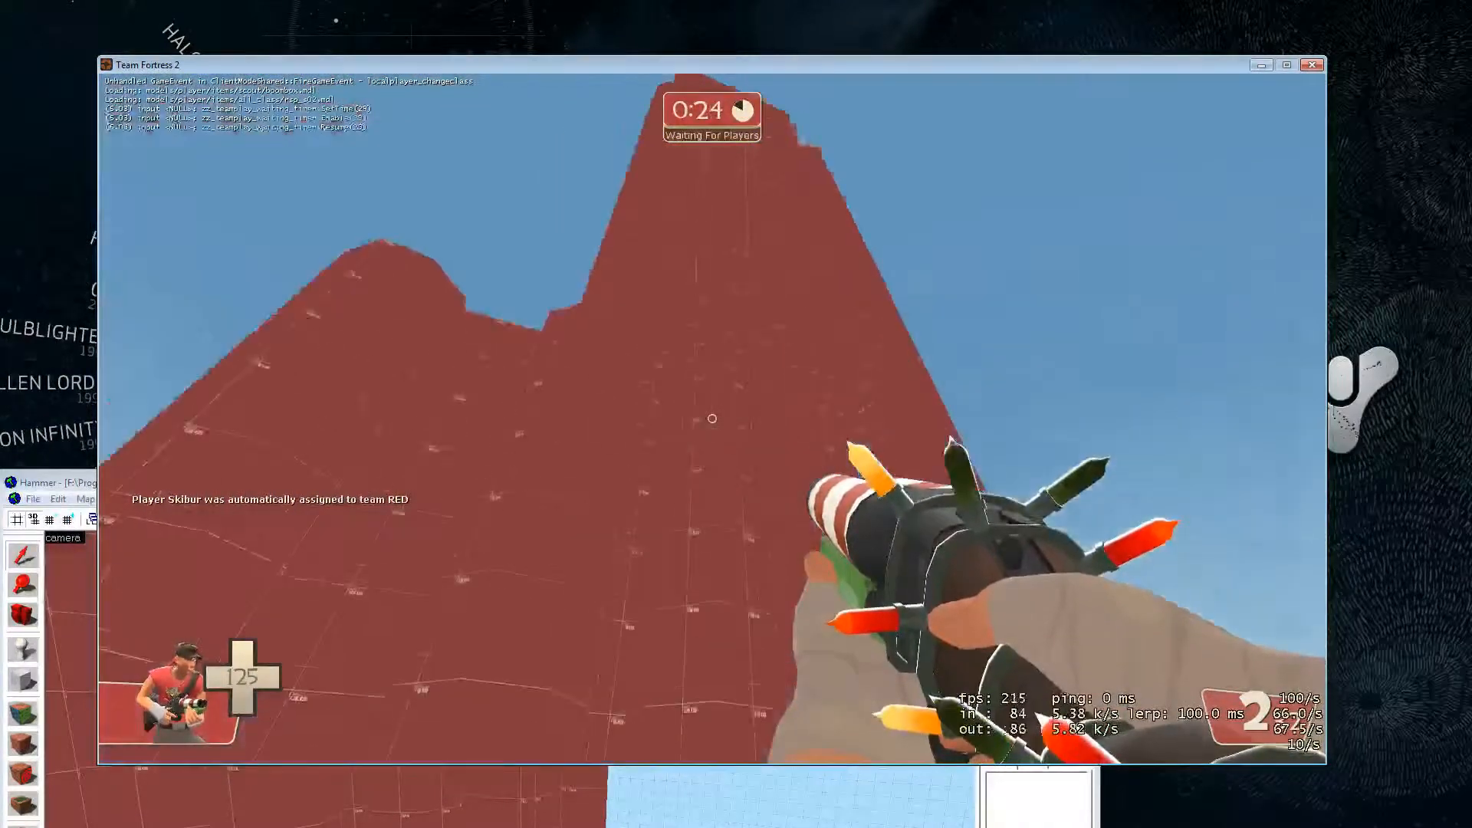
{"action": "key", "text": "w"}
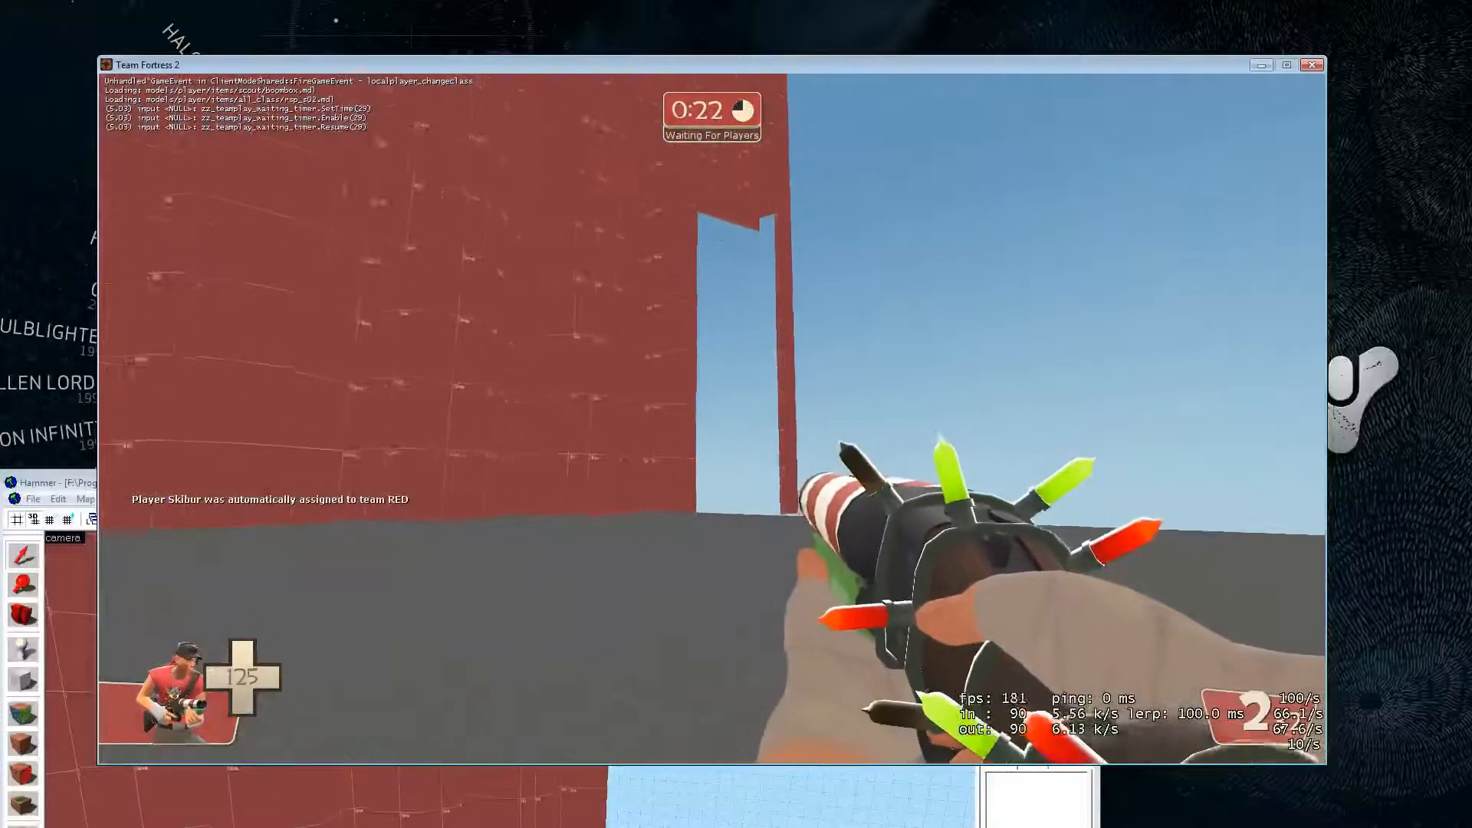
{"action": "key", "text": "w"}
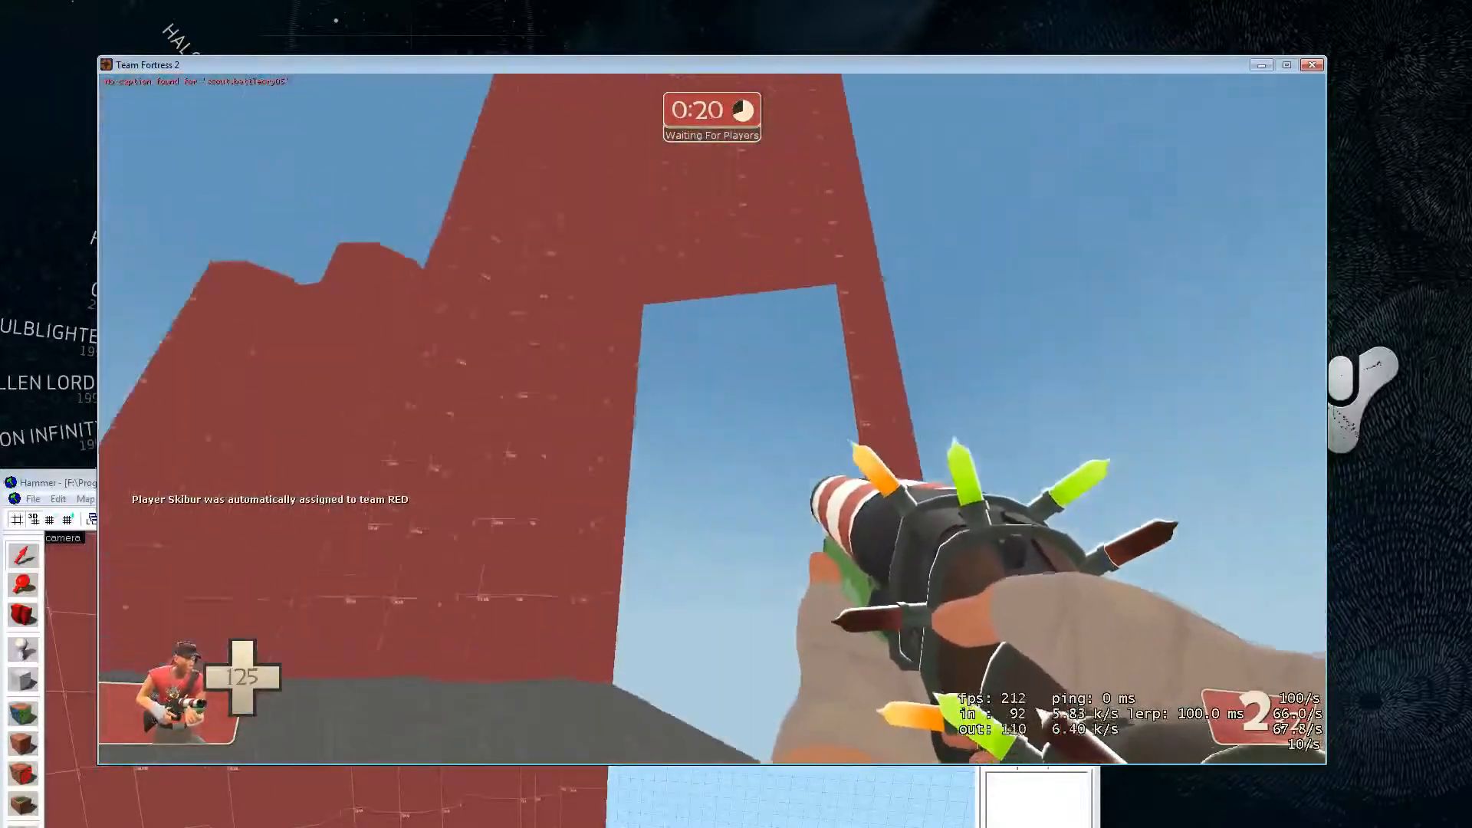
{"action": "key", "text": "w"}
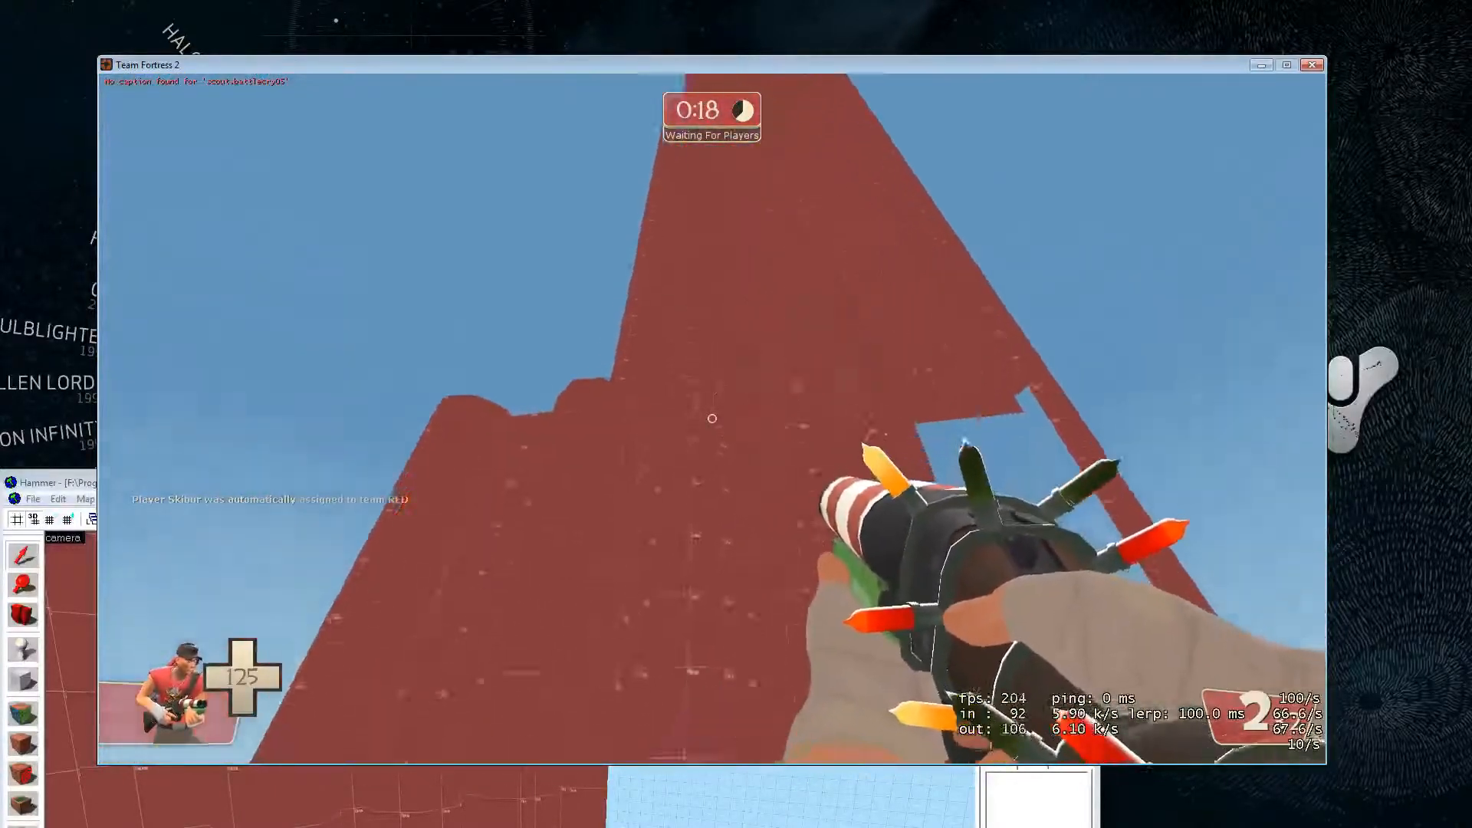
{"action": "key", "text": "Escape"}
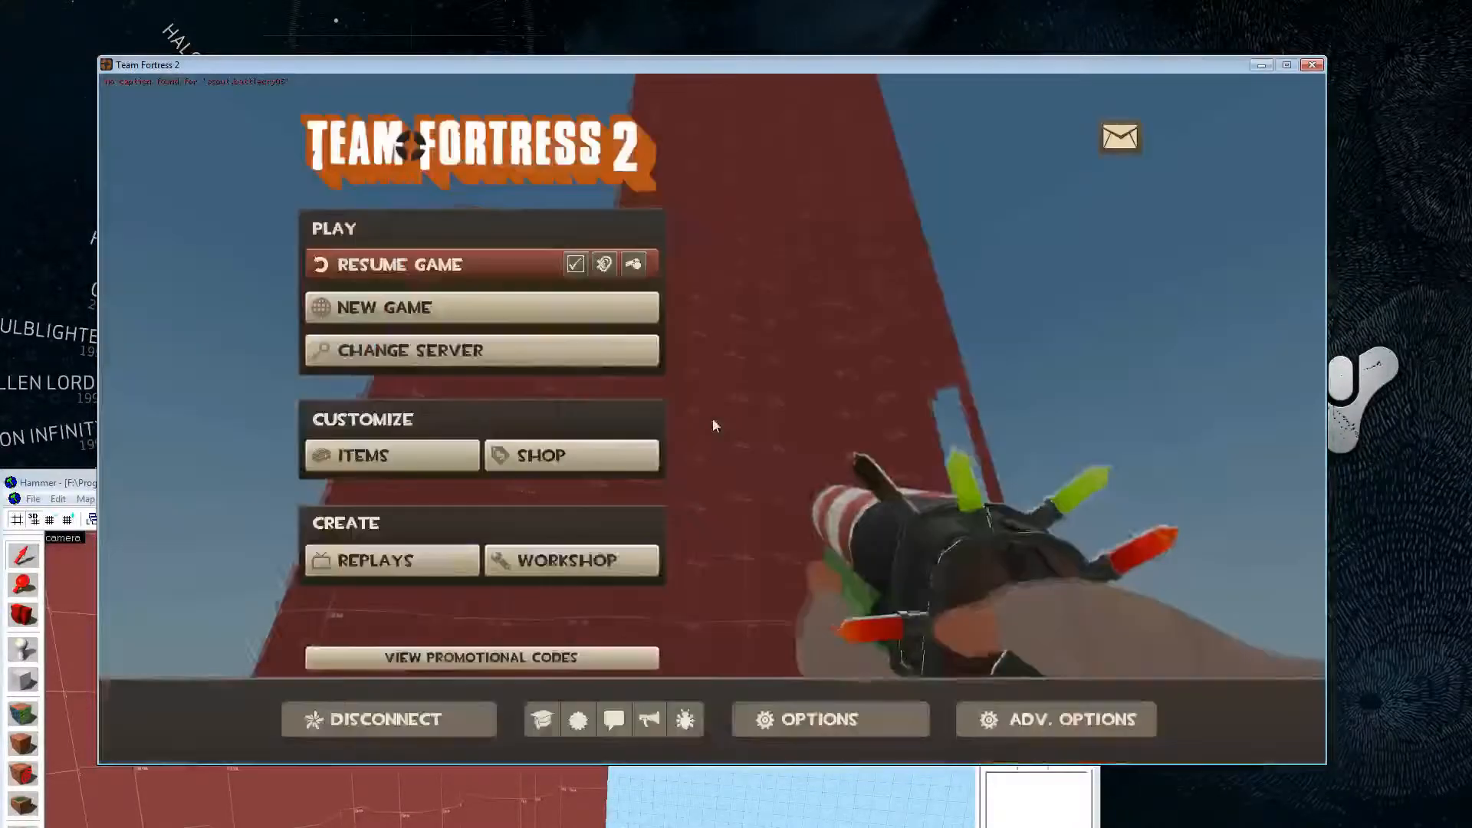
{"action": "left_click", "coordinate": [449, 713]}
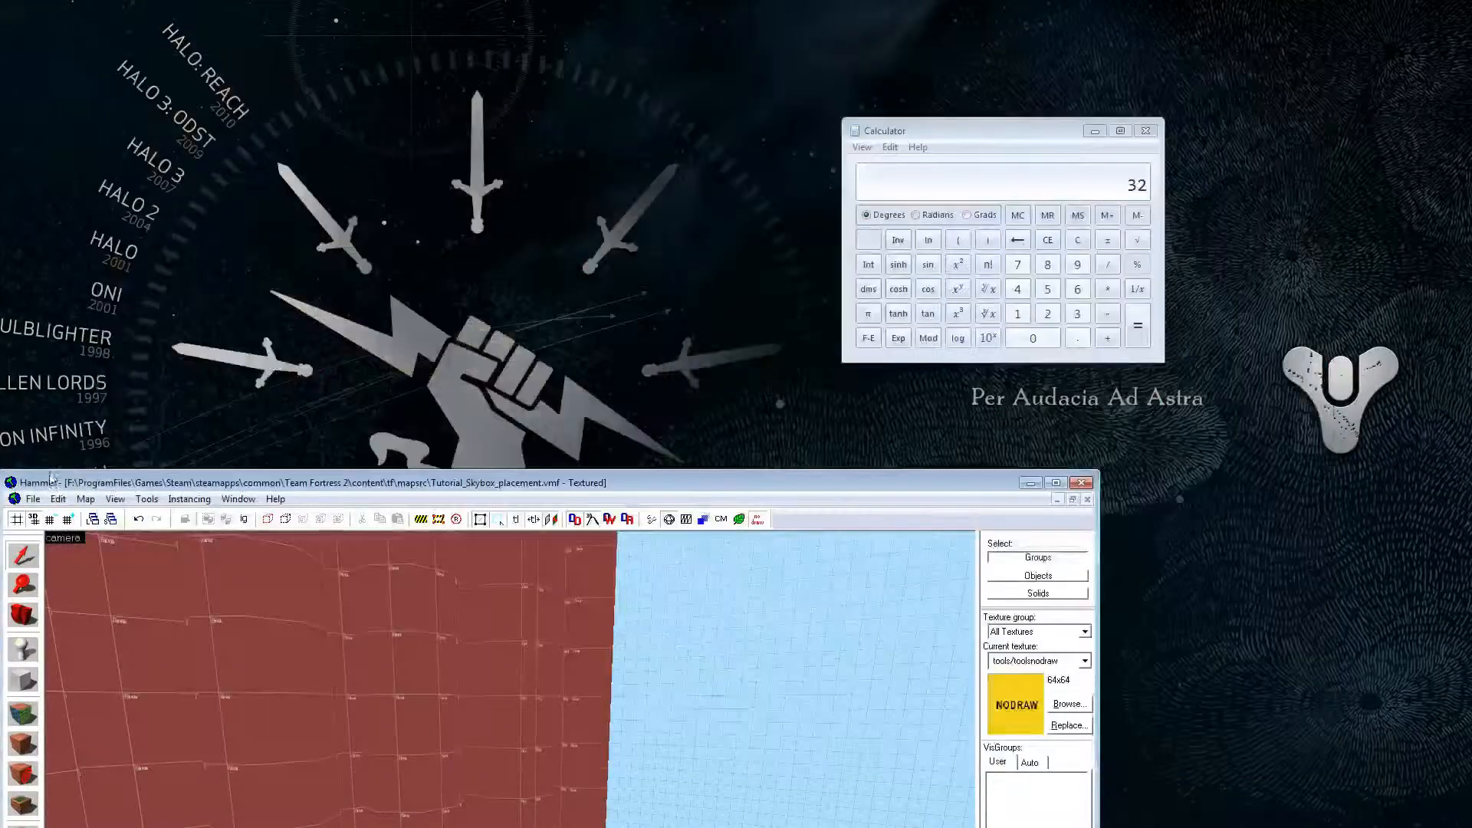
Step: Switch to Hammer, maximise its window, fly to the skybox room with the nodraw floor and select its func_detail red columns
{"action": "left_click_drag", "start_coordinate": [52, 472], "coordinate": [52, 1]}
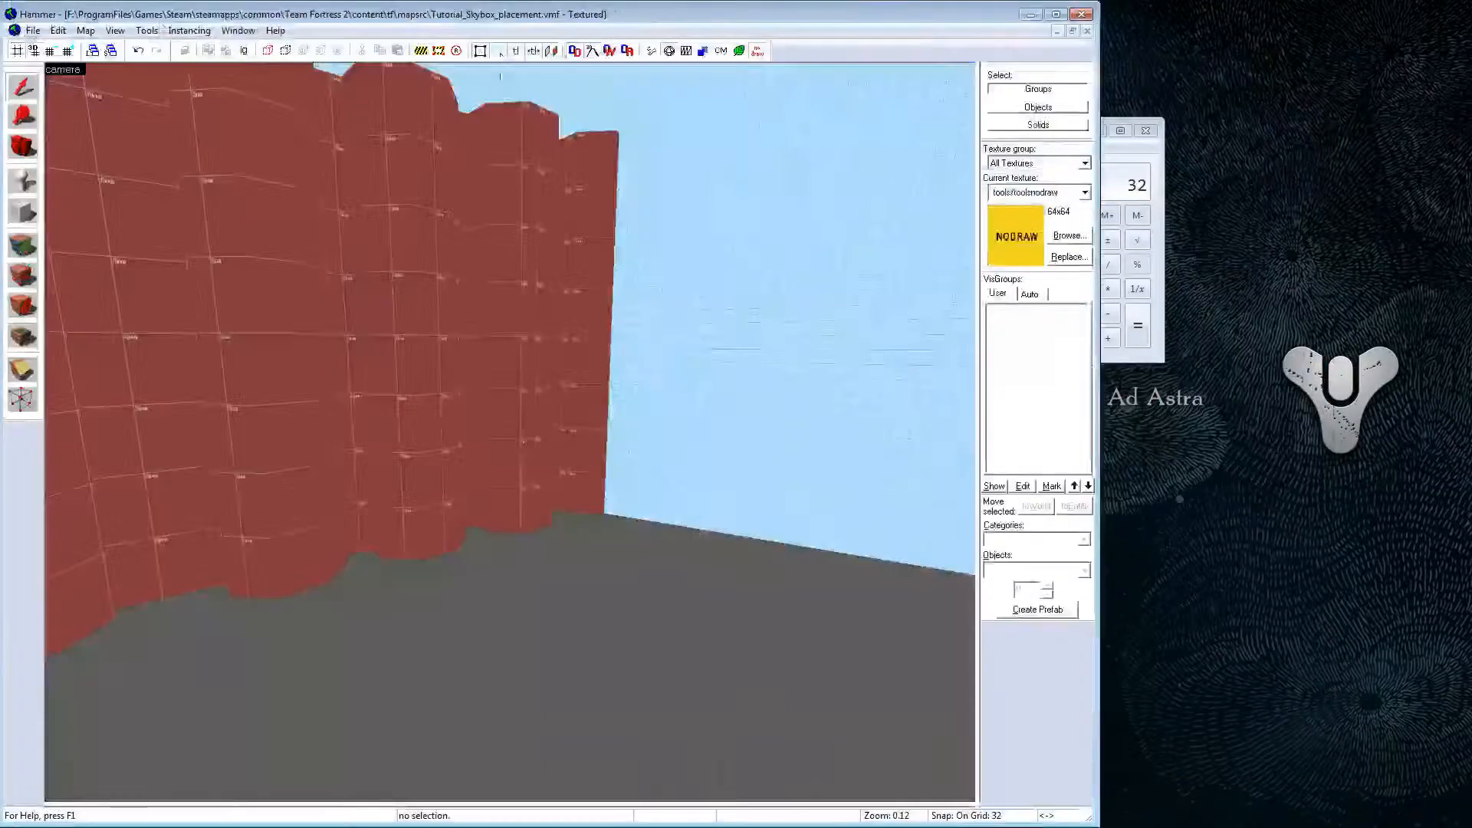
{"action": "left_click", "coordinate": [1056, 17]}
{"action": "key", "text": "z"}
{"action": "key", "text": "s"}
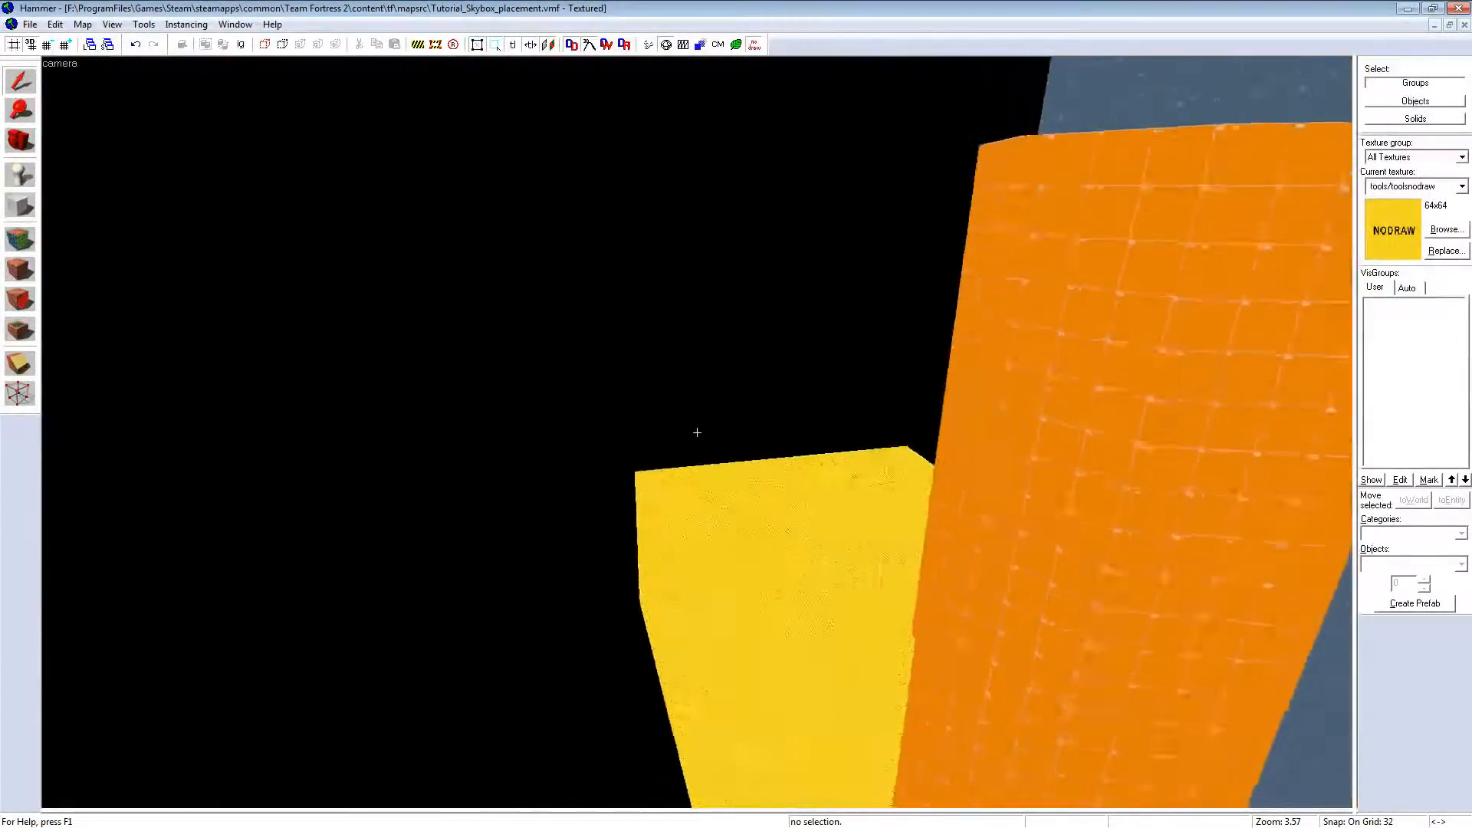
{"action": "key", "text": "w"}
{"action": "key", "text": "w"}
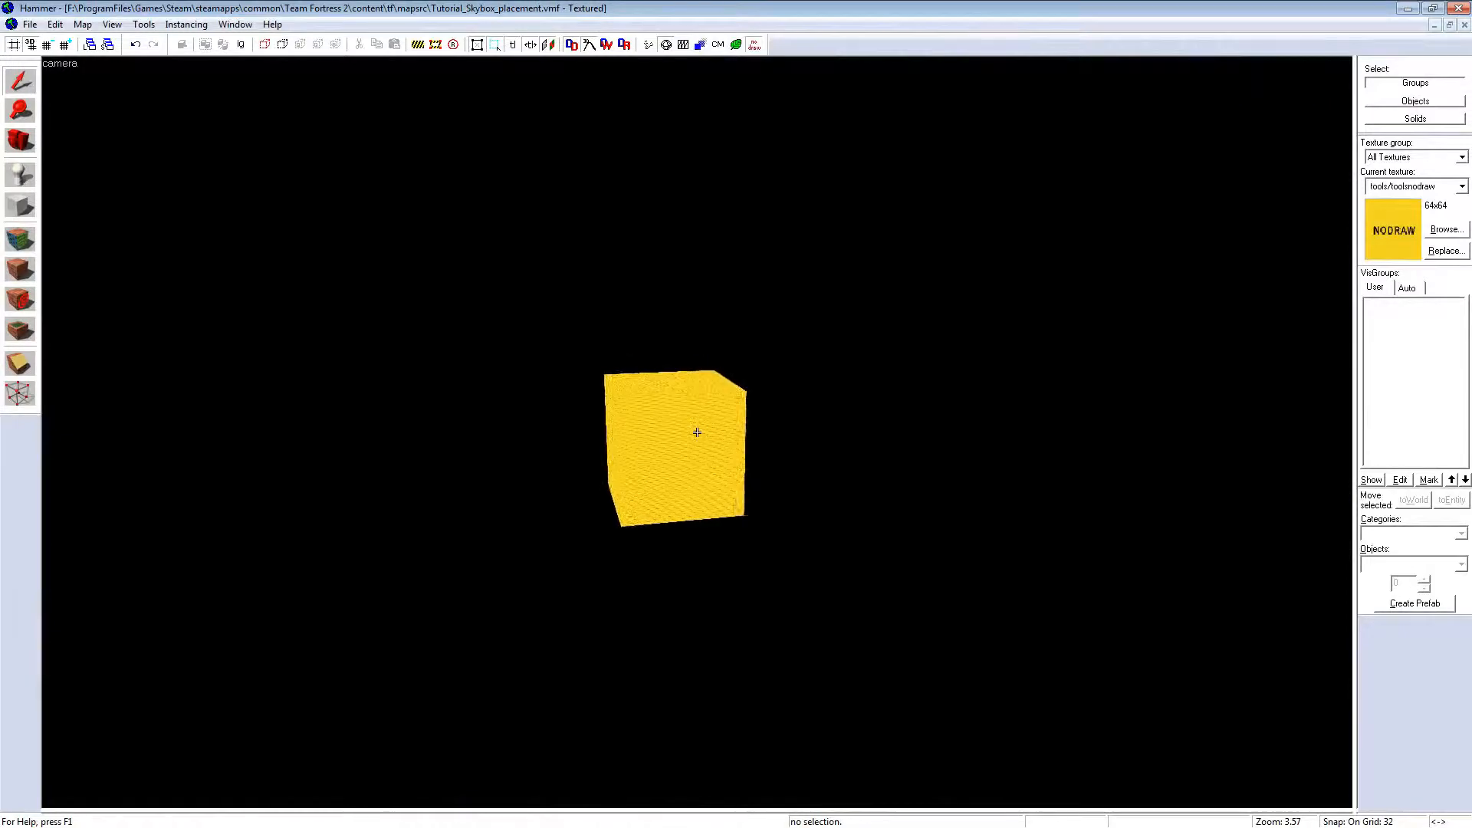
{"action": "key", "text": "w"}
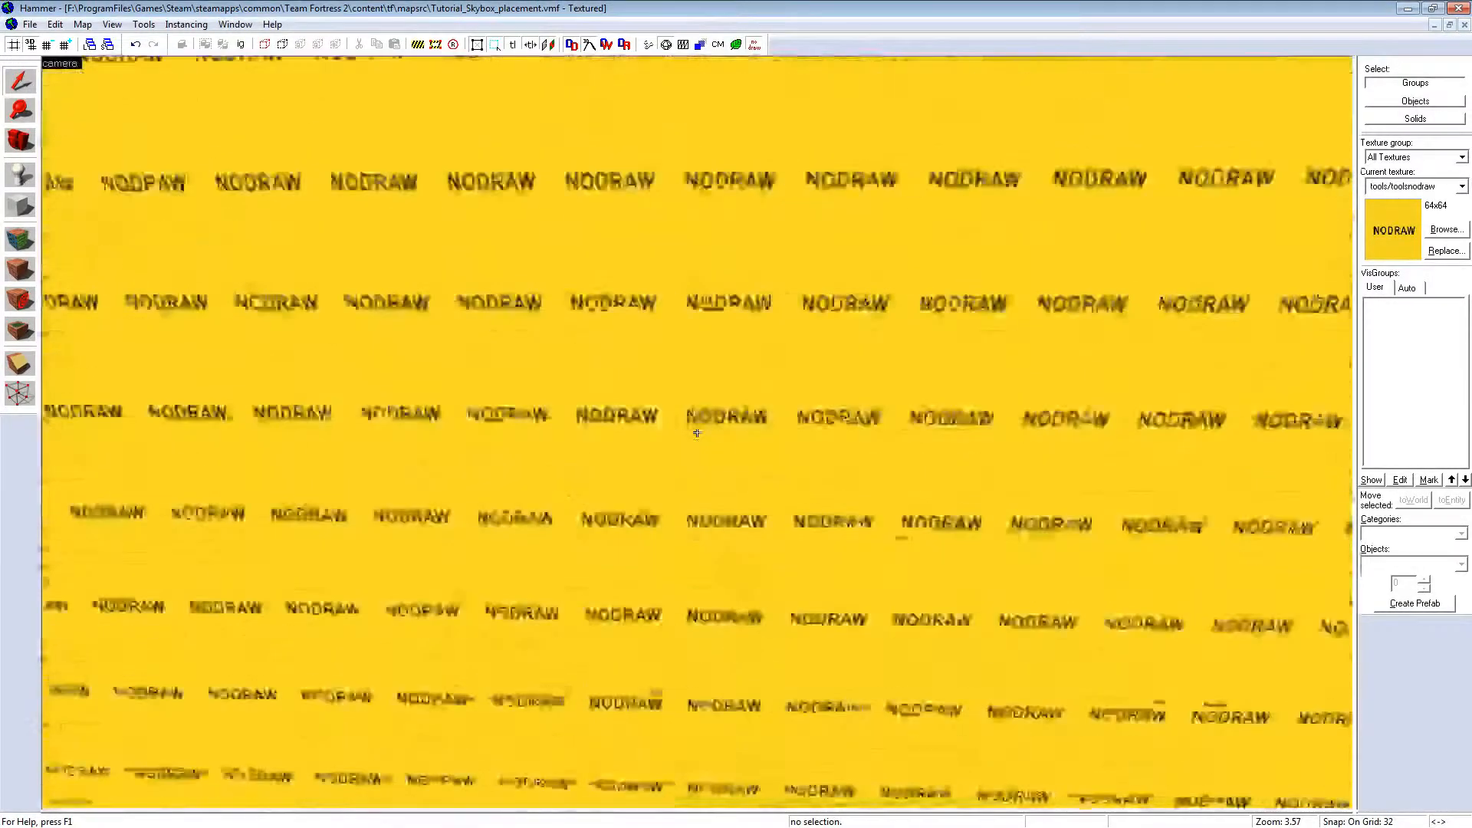
{"action": "key", "text": "w"}
{"action": "key", "text": "z"}
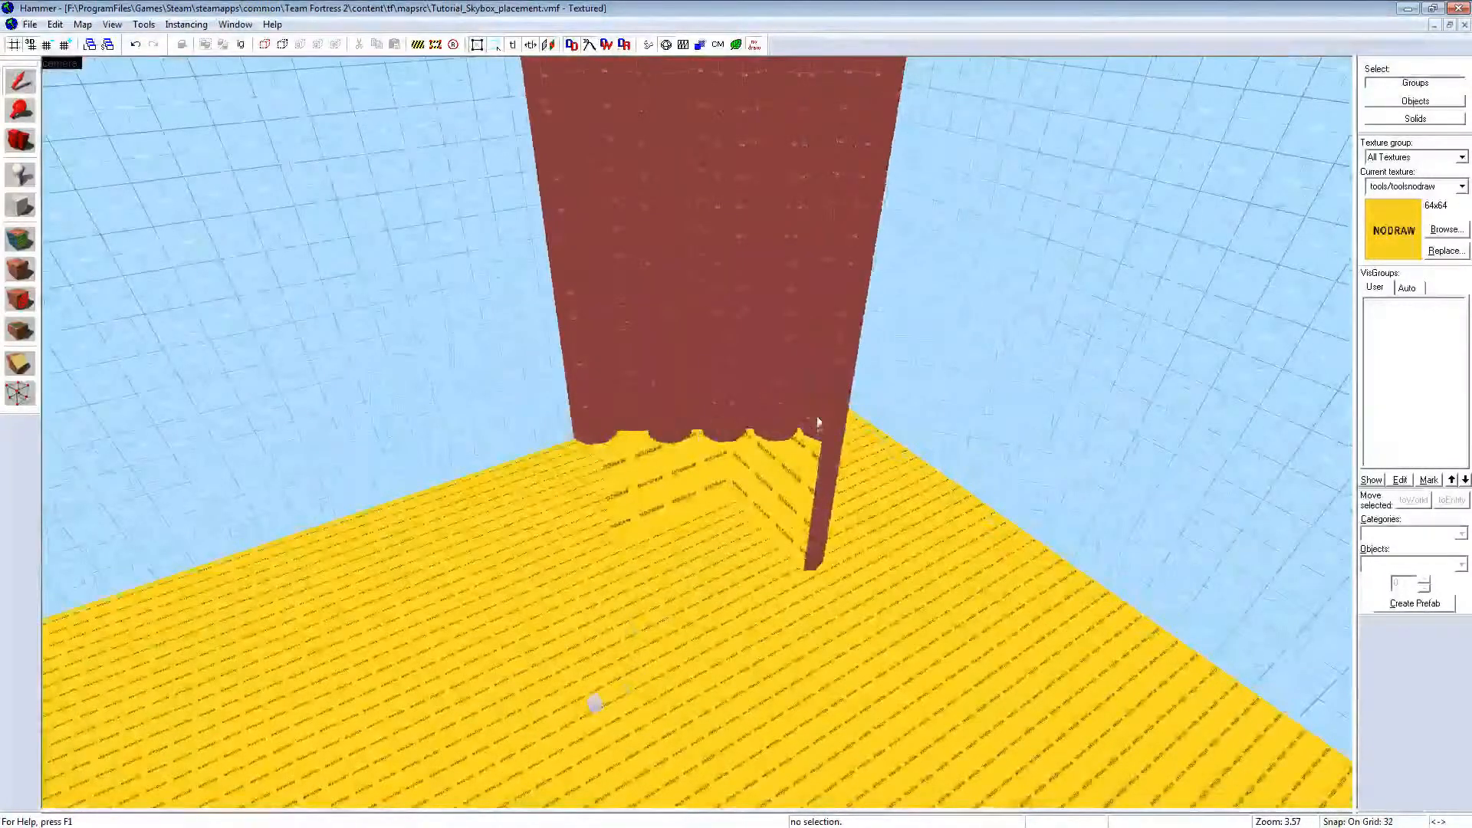
{"action": "key", "text": "z"}
{"action": "key", "text": "a"}
{"action": "key", "text": "z"}
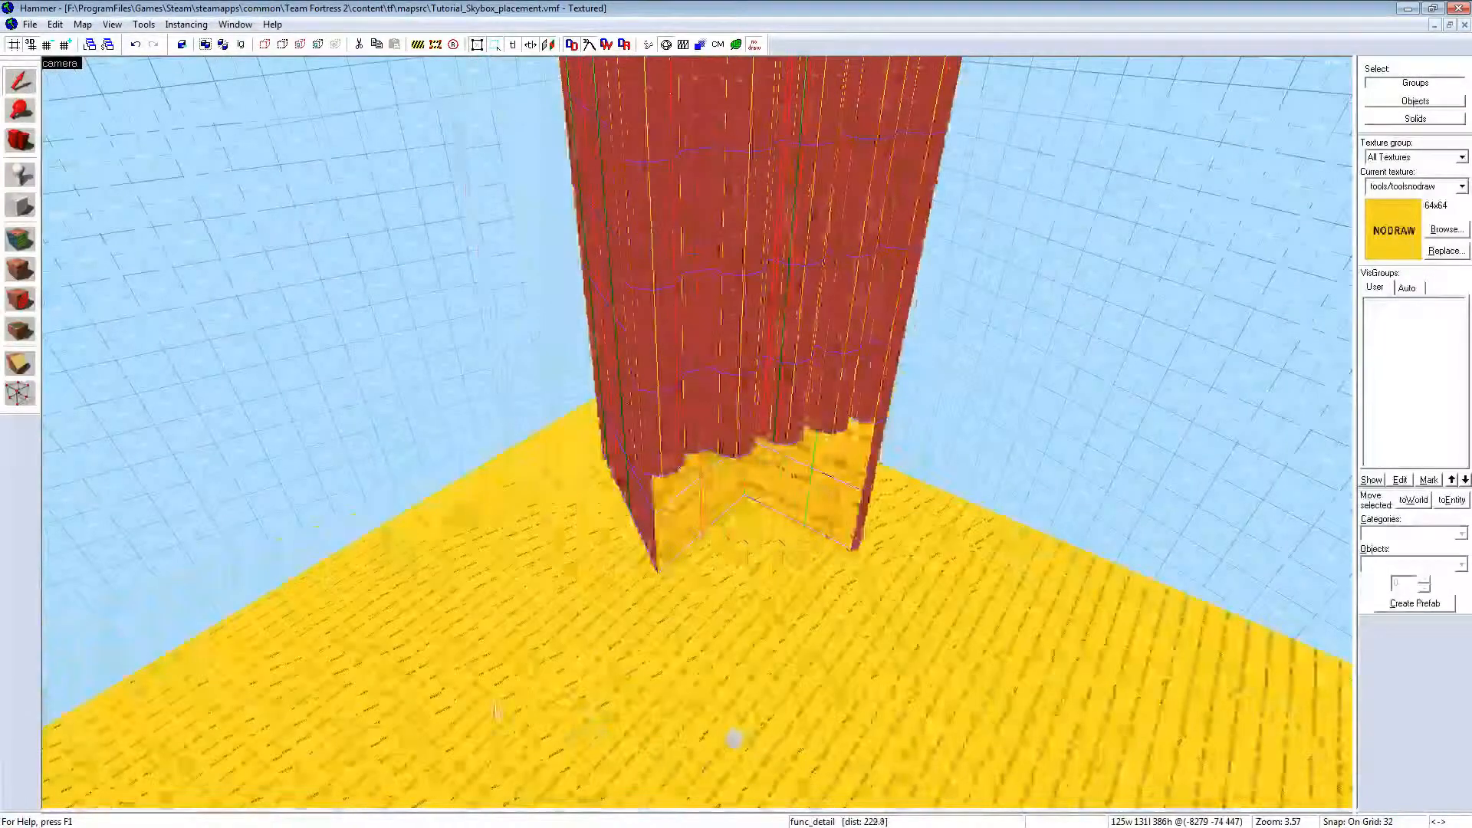
Step: Create a 160 × 160 × 386 block enclosing the func_detail columns in the skybox room, textured with tools/toolsskip
{"action": "key", "text": "shift+z"}
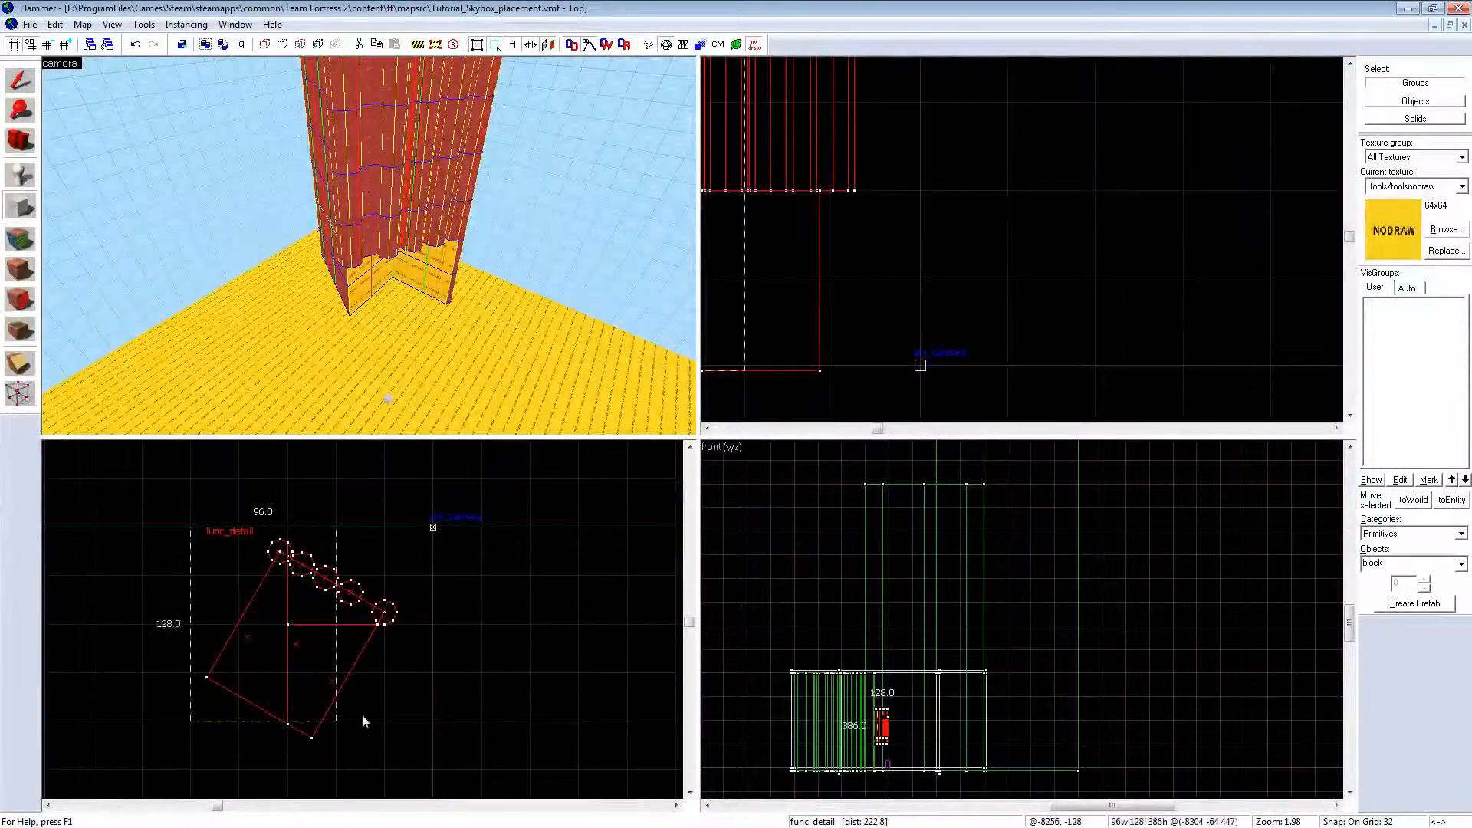
{"action": "left_click_drag", "start_coordinate": [395, 733], "coordinate": [431, 781]}
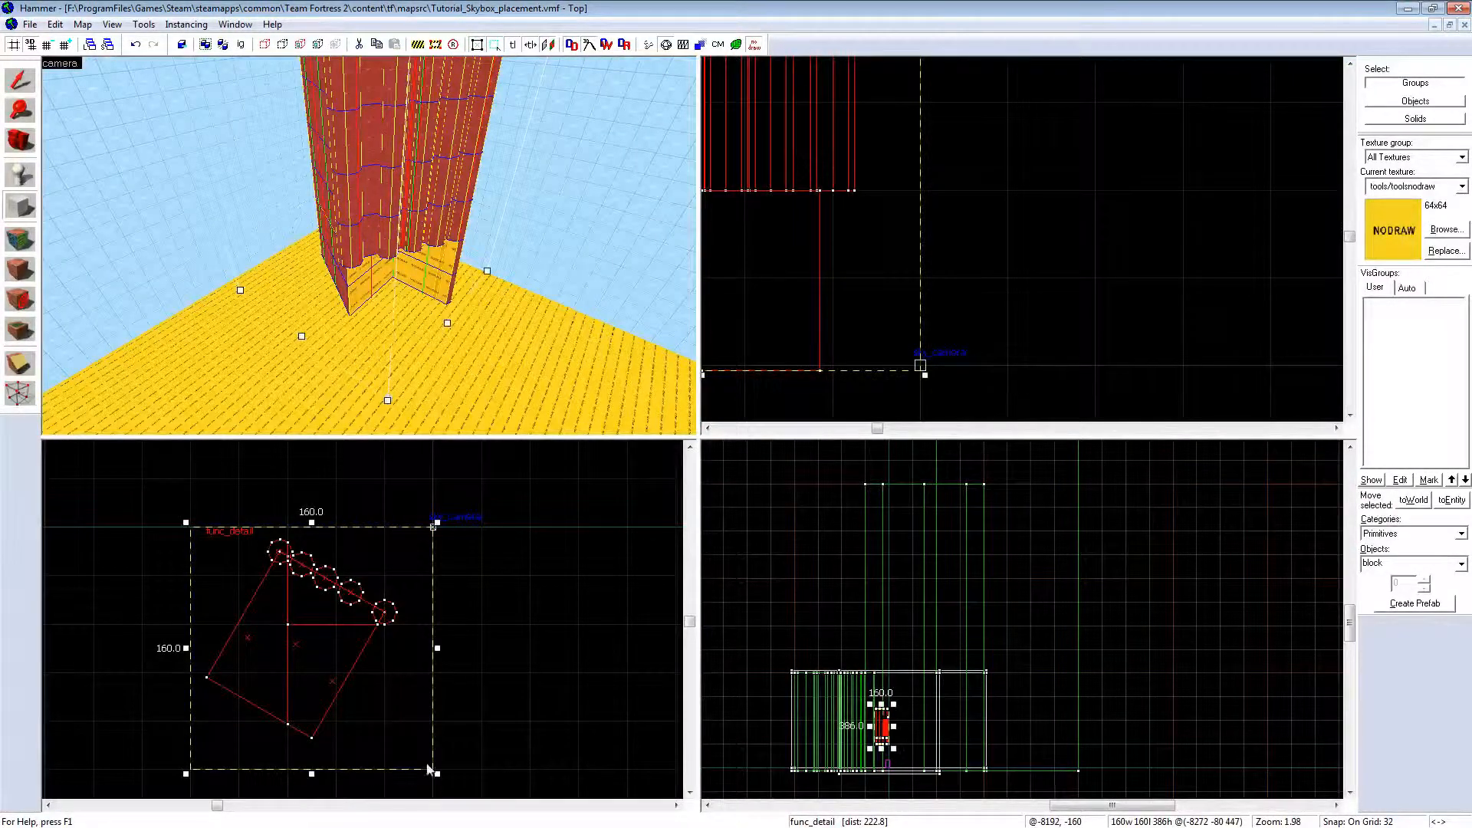
{"action": "left_click", "coordinate": [1438, 231]}
{"action": "double_click", "coordinate": [85, 716]}
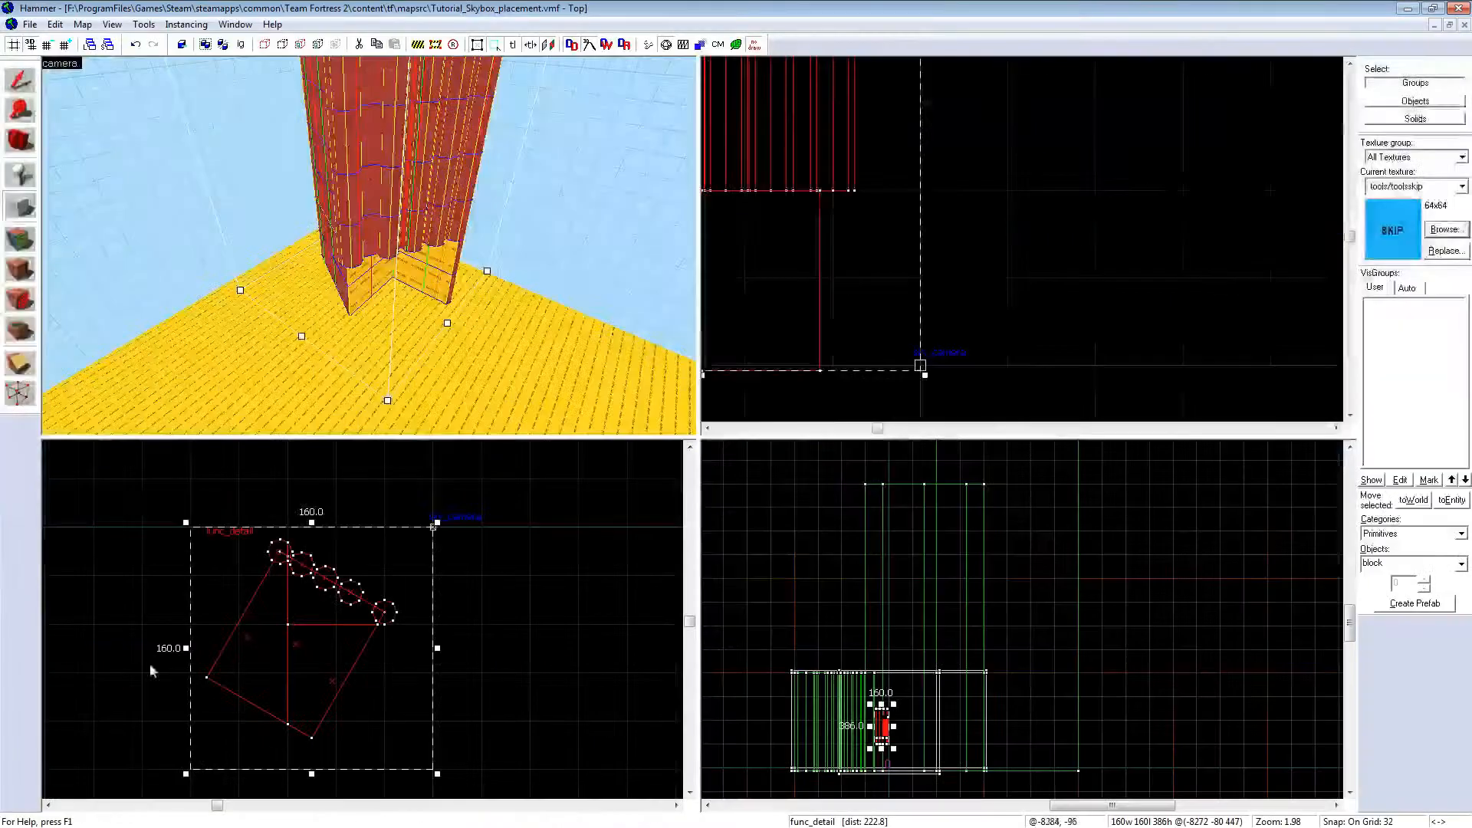
{"action": "scroll", "coordinate": [1049, 548], "scroll_direction": "down", "scroll_amount": 3}
{"action": "scroll", "coordinate": [824, 261], "scroll_direction": "down", "scroll_amount": 9}
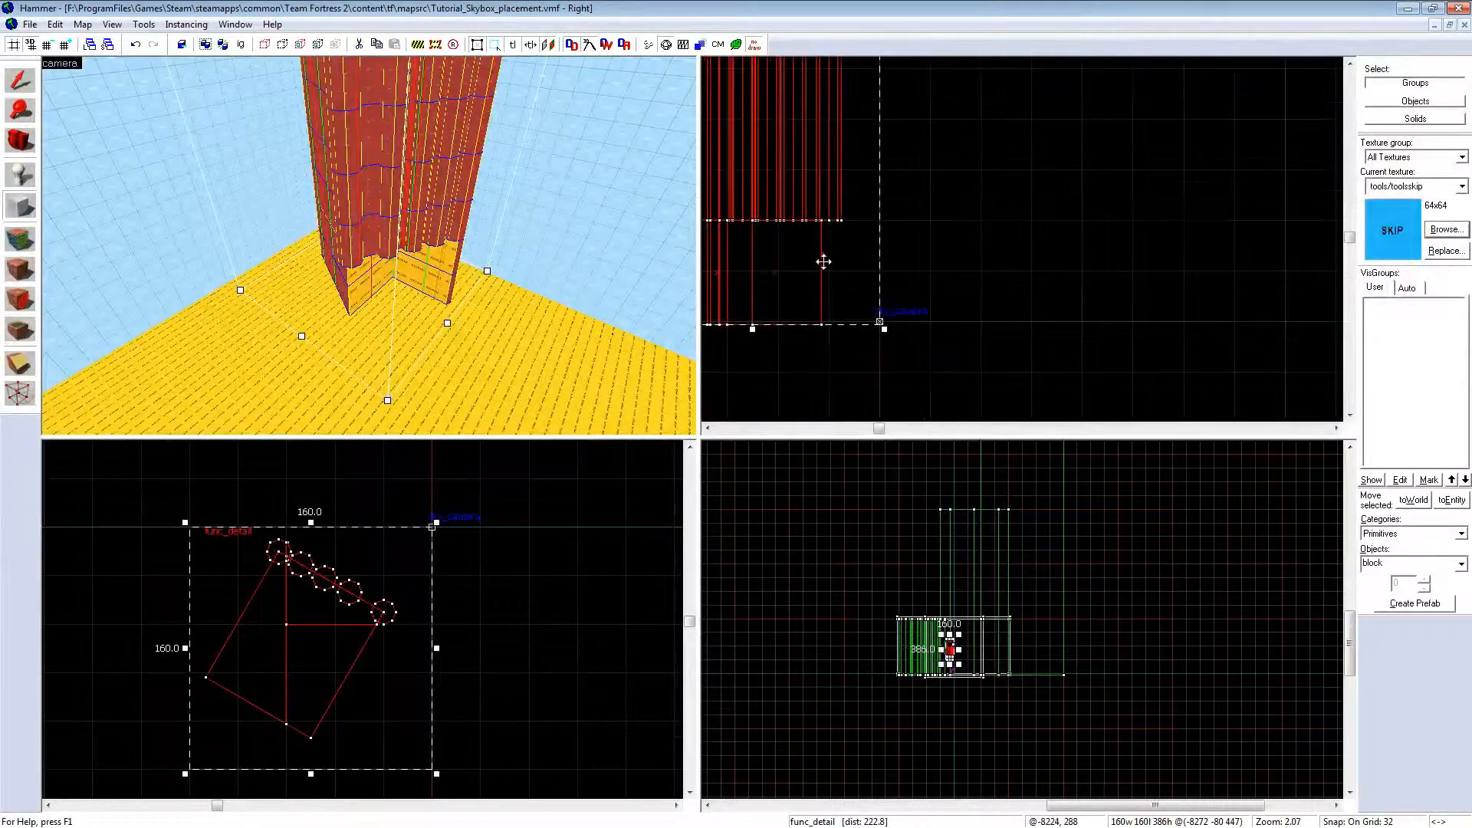
{"action": "scroll", "coordinate": [873, 82], "scroll_direction": "up", "scroll_amount": 2}
{"action": "key", "text": "Return"}
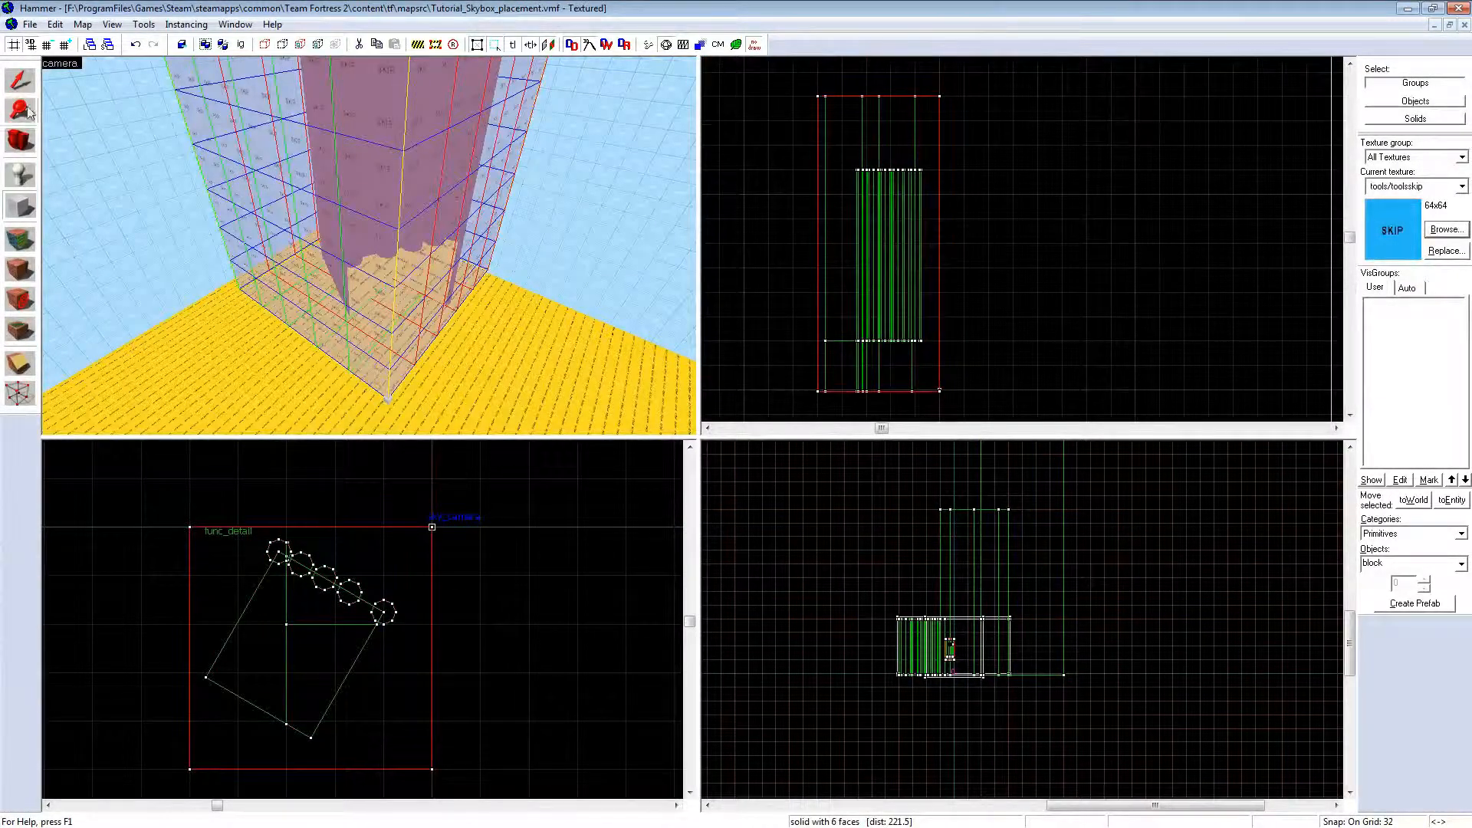
Step: Select the skip block together with the enclosed func_detail columns, move them 32 units horizontally in the top view, and clear the selection
{"action": "scroll", "coordinate": [687, 315], "scroll_direction": "up", "scroll_amount": 1}
{"action": "key", "text": "z"}
{"action": "key", "text": "w"}
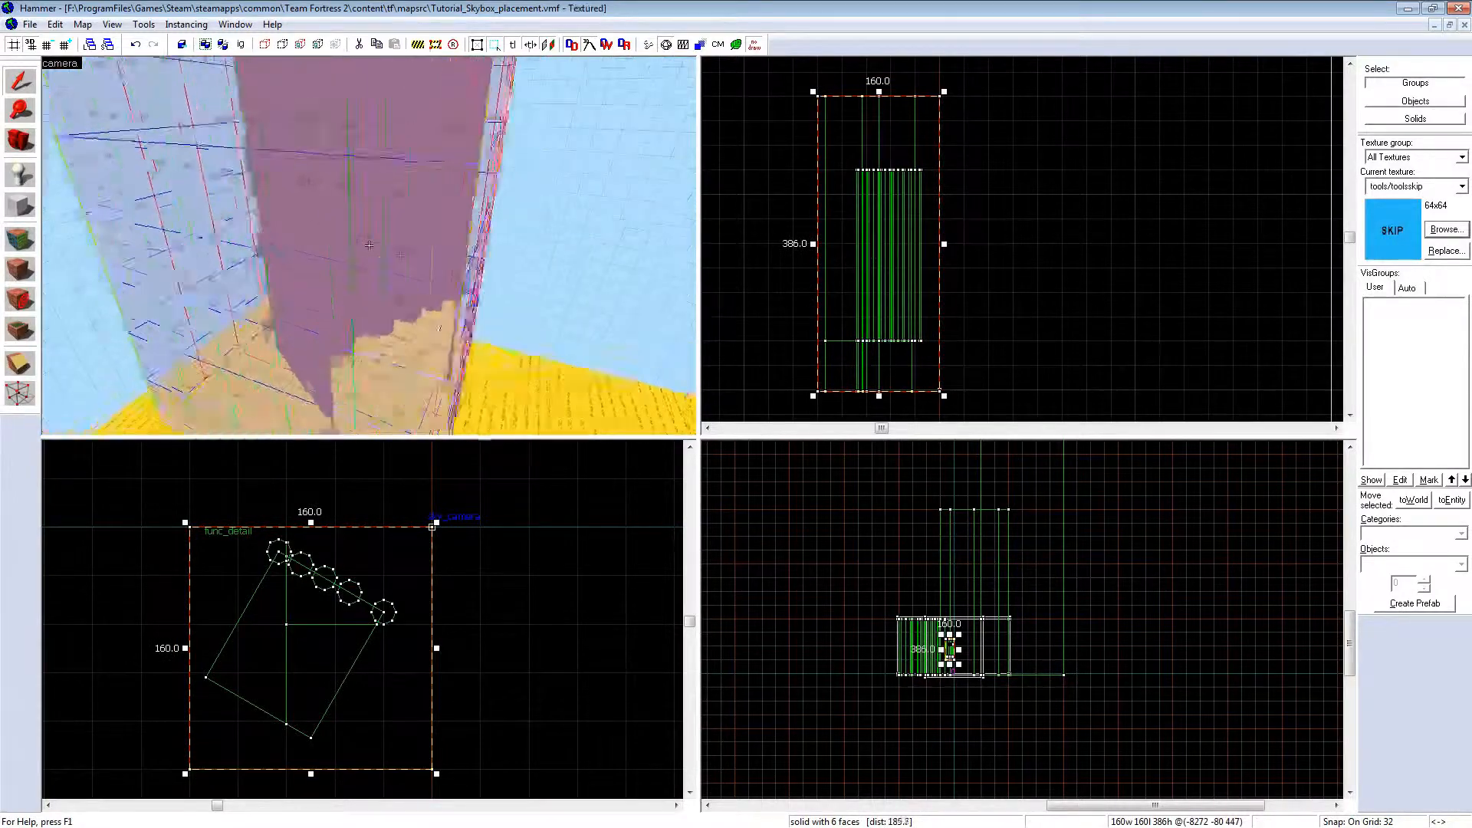
{"action": "left_click", "coordinate": [370, 245]}
{"action": "key", "text": "z"}
{"action": "scroll", "coordinate": [370, 245], "scroll_direction": "down", "scroll_amount": 4}
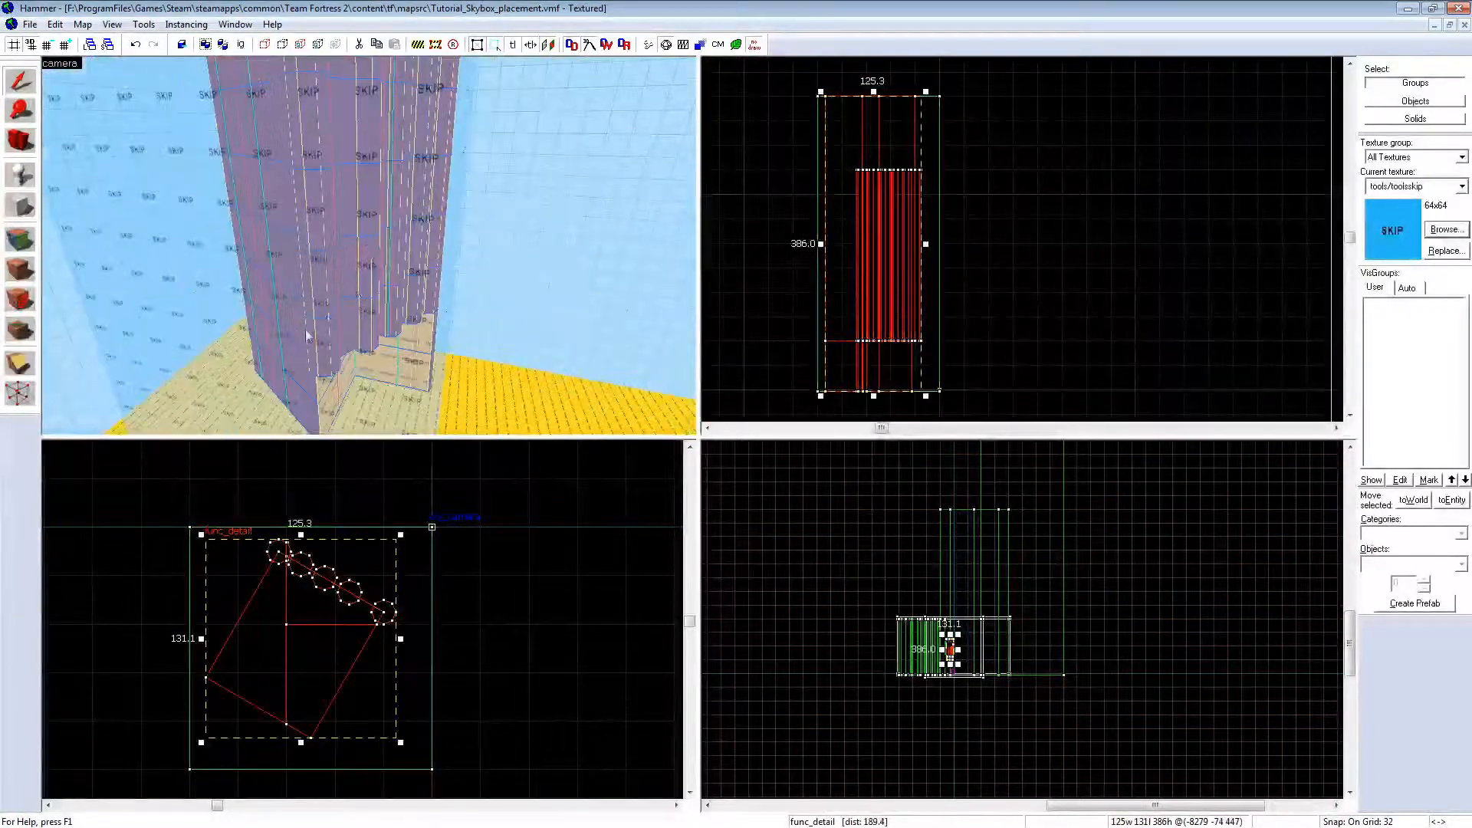
{"action": "left_click", "coordinate": [306, 343], "text": "ctrl"}
{"action": "left_click_drag", "start_coordinate": [310, 614], "coordinate": [357, 610]}
{"action": "left_click", "coordinate": [538, 586]}
Step: Run the edited map in Team Fortress 2
{"action": "scroll", "coordinate": [183, 602], "scroll_direction": "down", "scroll_amount": 14}
{"action": "scroll", "coordinate": [203, 611], "scroll_direction": "down", "scroll_amount": 7}
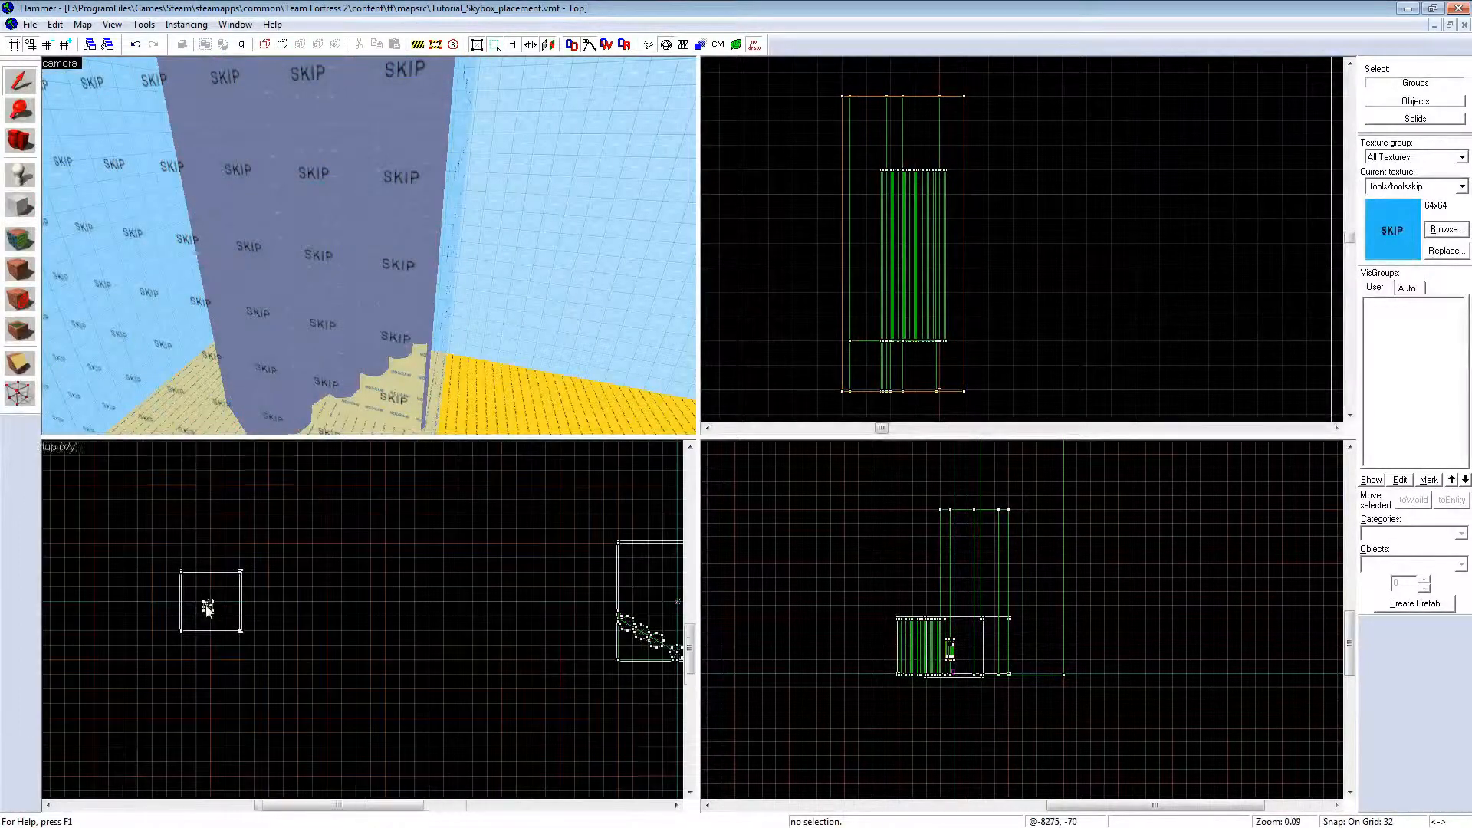
{"action": "scroll", "coordinate": [529, 615], "scroll_direction": "up", "scroll_amount": 9}
{"action": "scroll", "coordinate": [499, 650], "scroll_direction": "down", "scroll_amount": 4}
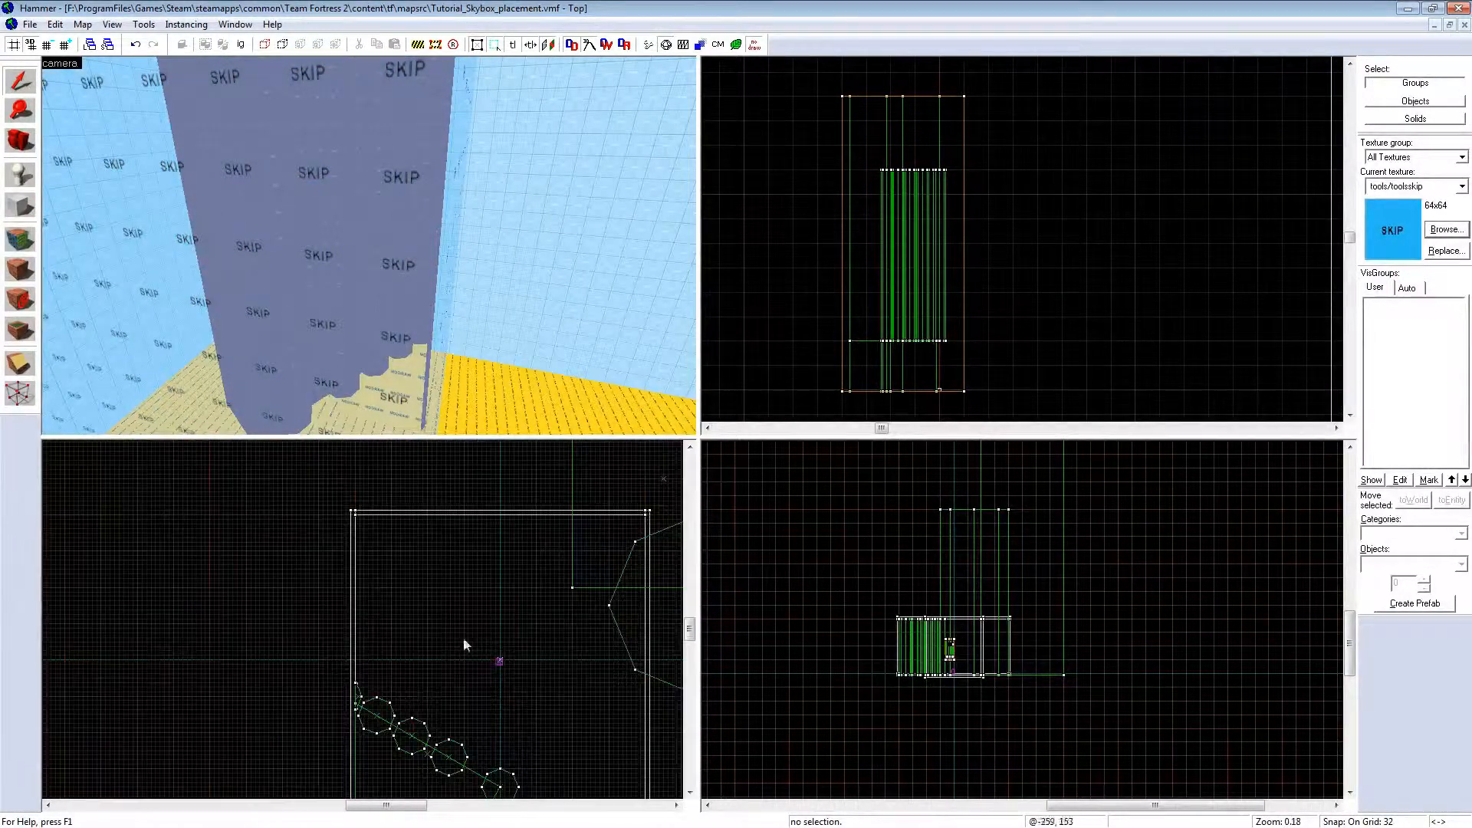
{"action": "left_click", "coordinate": [29, 25]}
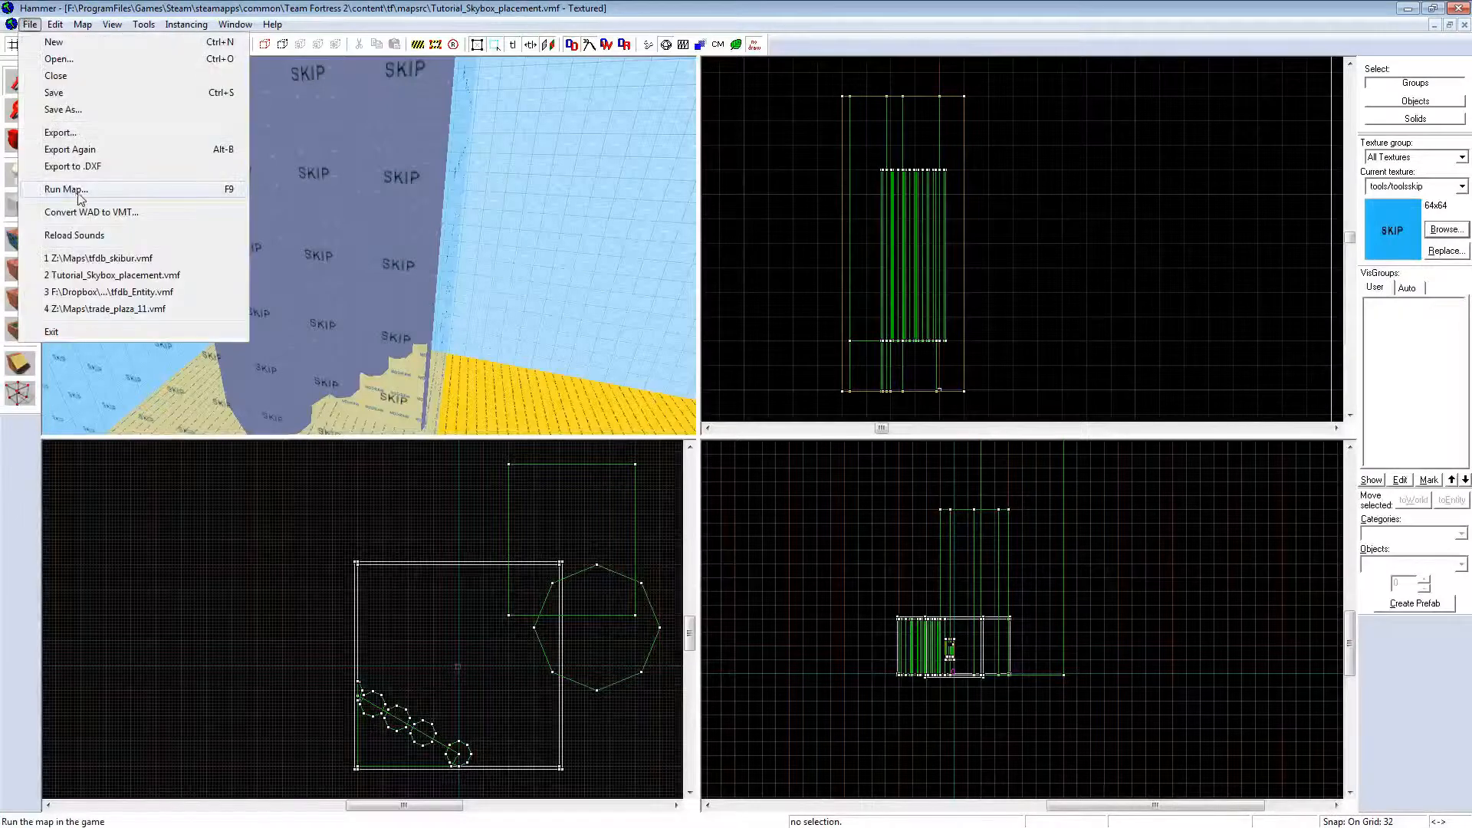
{"action": "left_click", "coordinate": [65, 189]}
{"action": "left_click", "coordinate": [744, 552]}
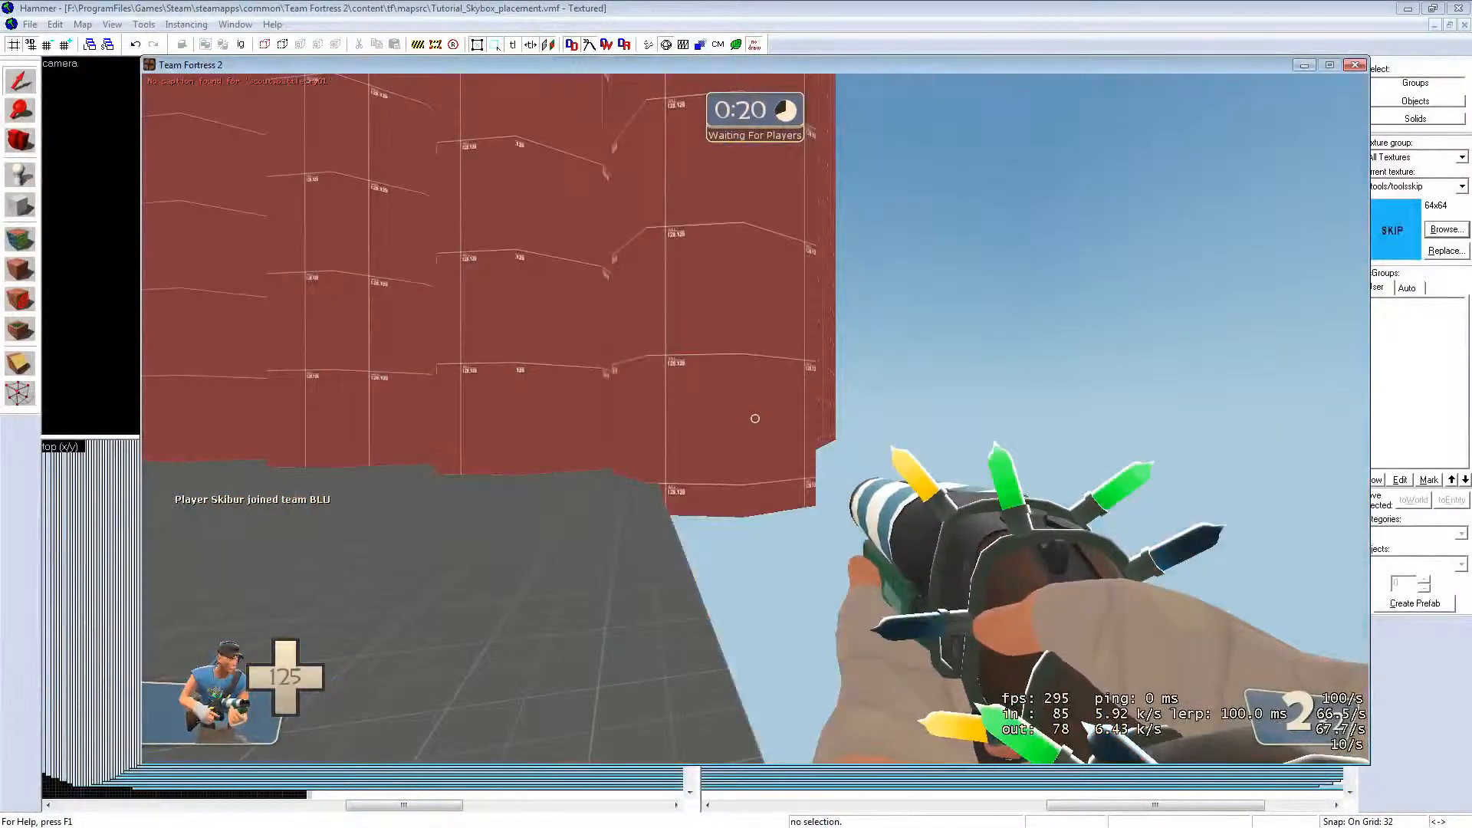
Step: Enable noclip, fly around and outside the room to examine the blue, orange and red towers, and disable noclip
{"action": "key", "text": "v"}
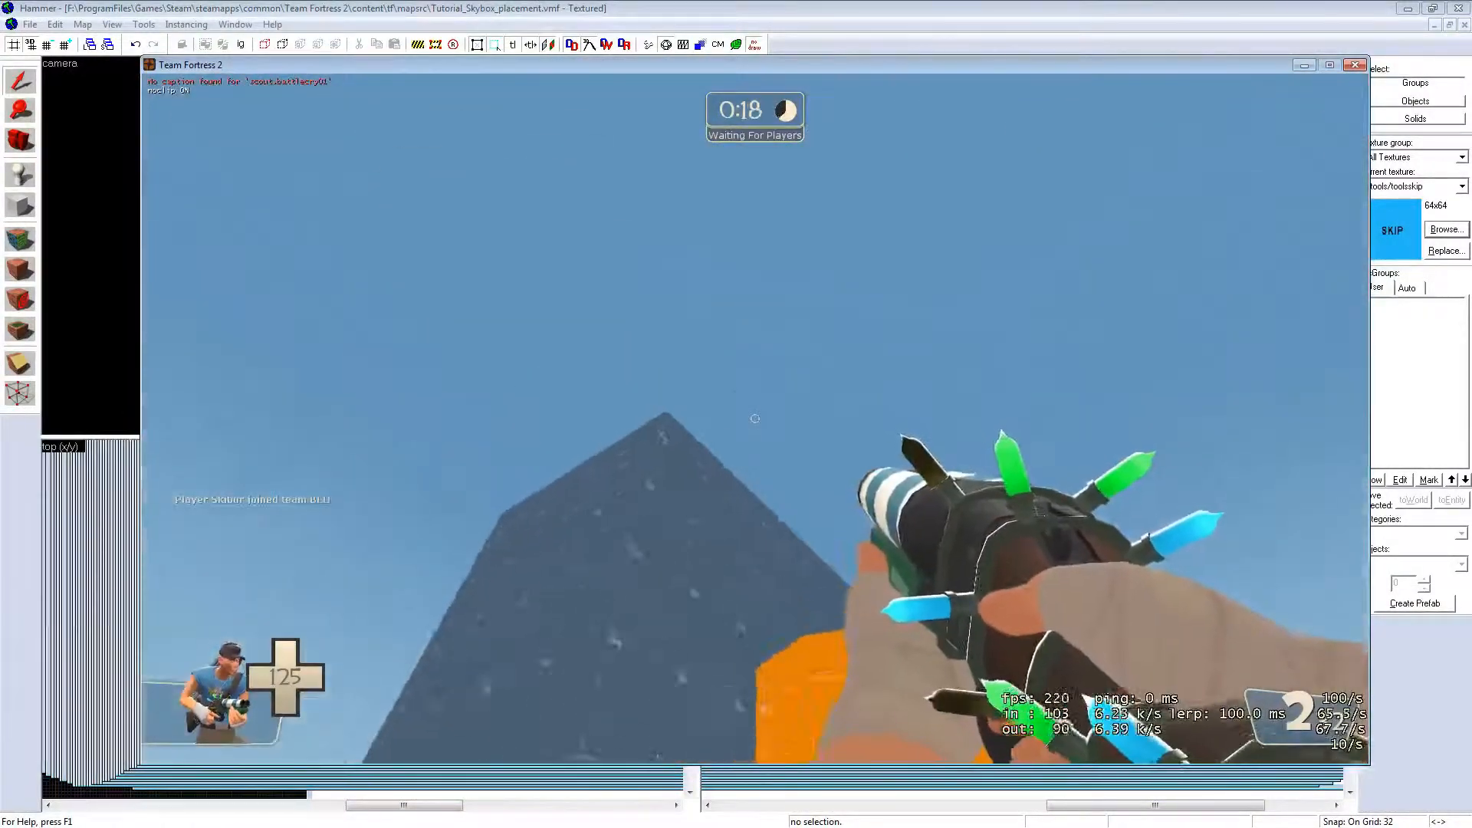
{"action": "key", "text": "s"}
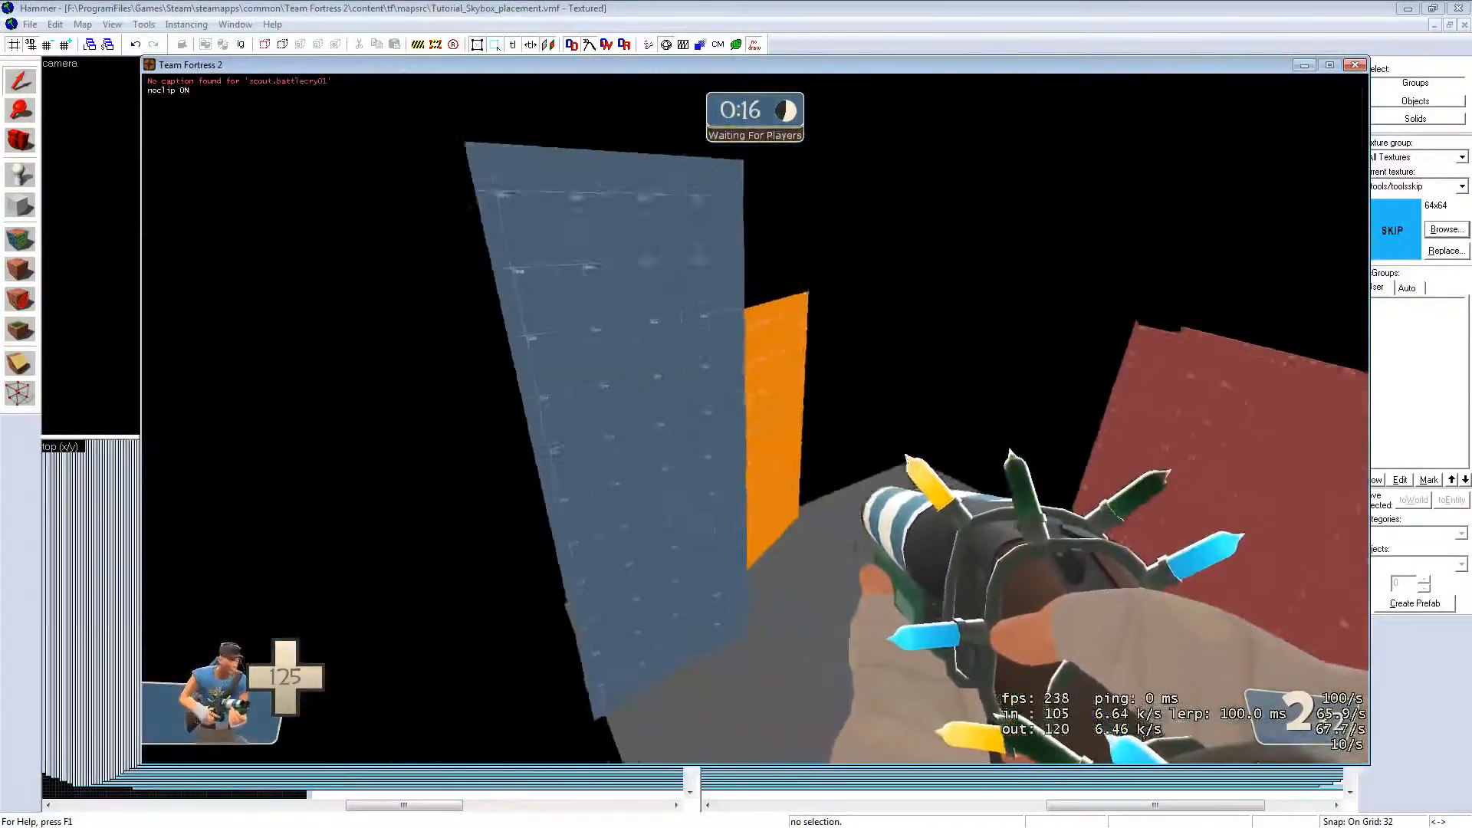
{"action": "key", "text": "w"}
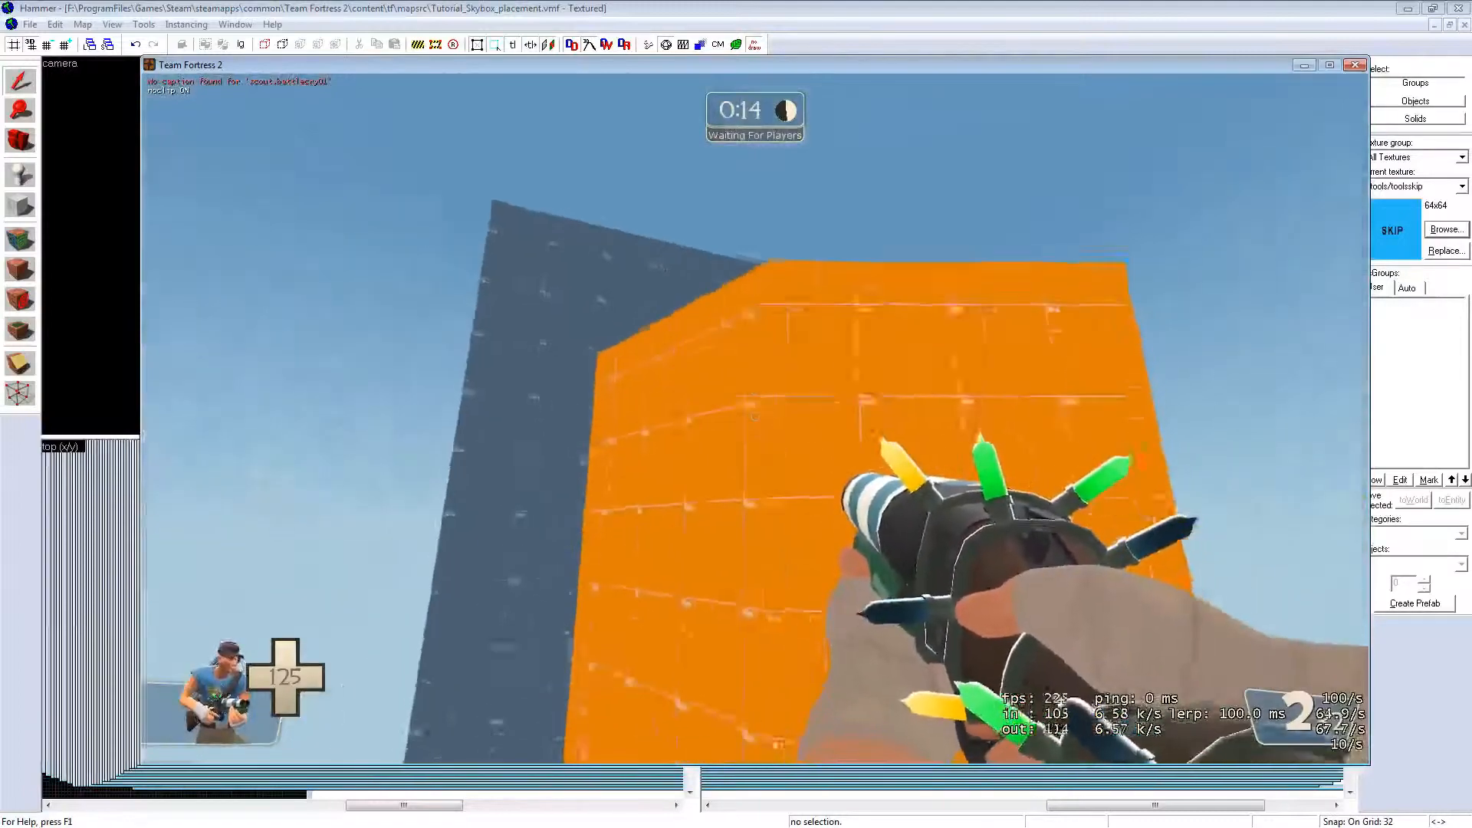
{"action": "key", "text": "s"}
{"action": "key", "text": "w"}
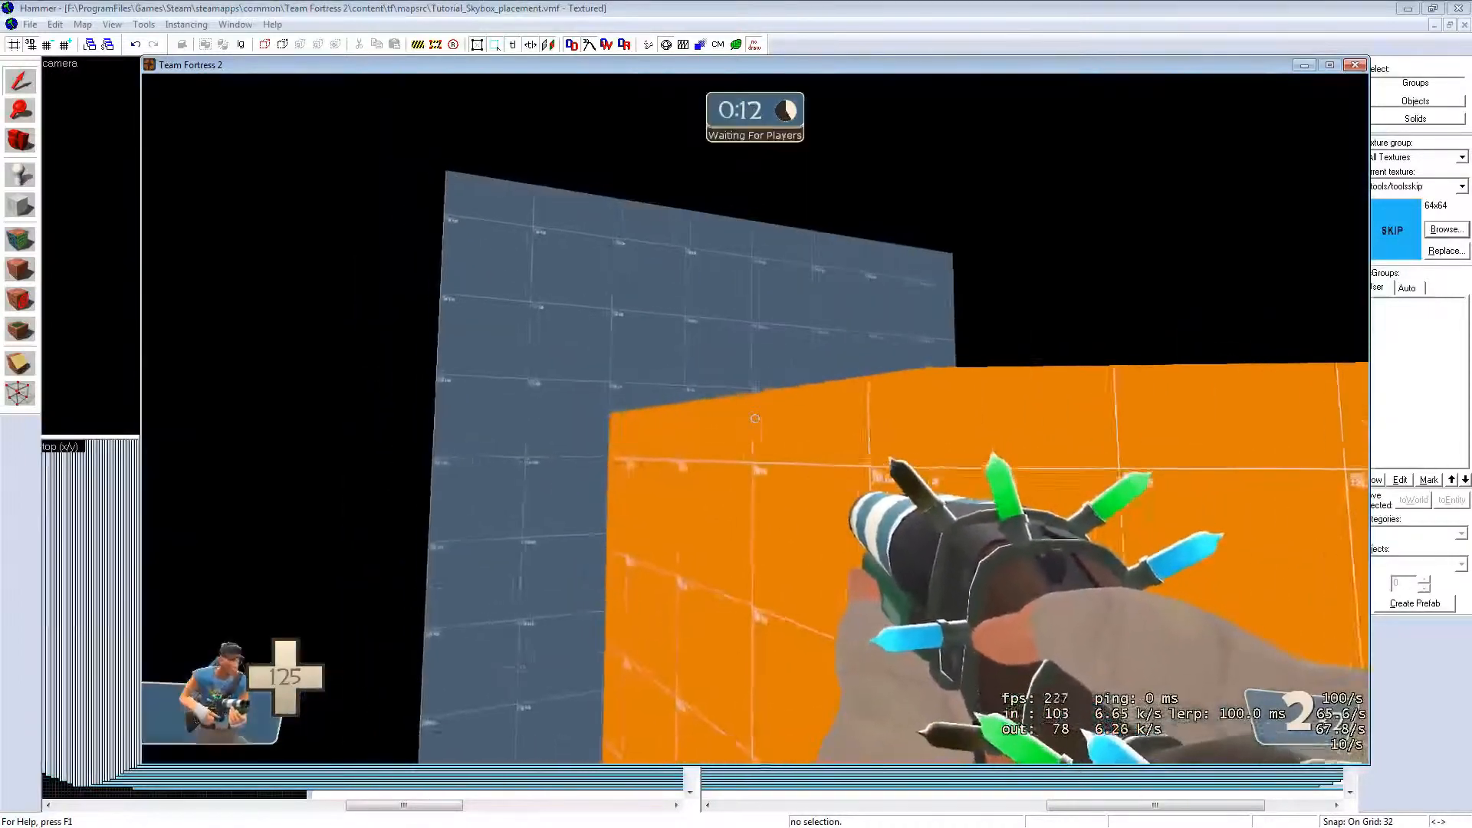
{"action": "key", "text": "w"}
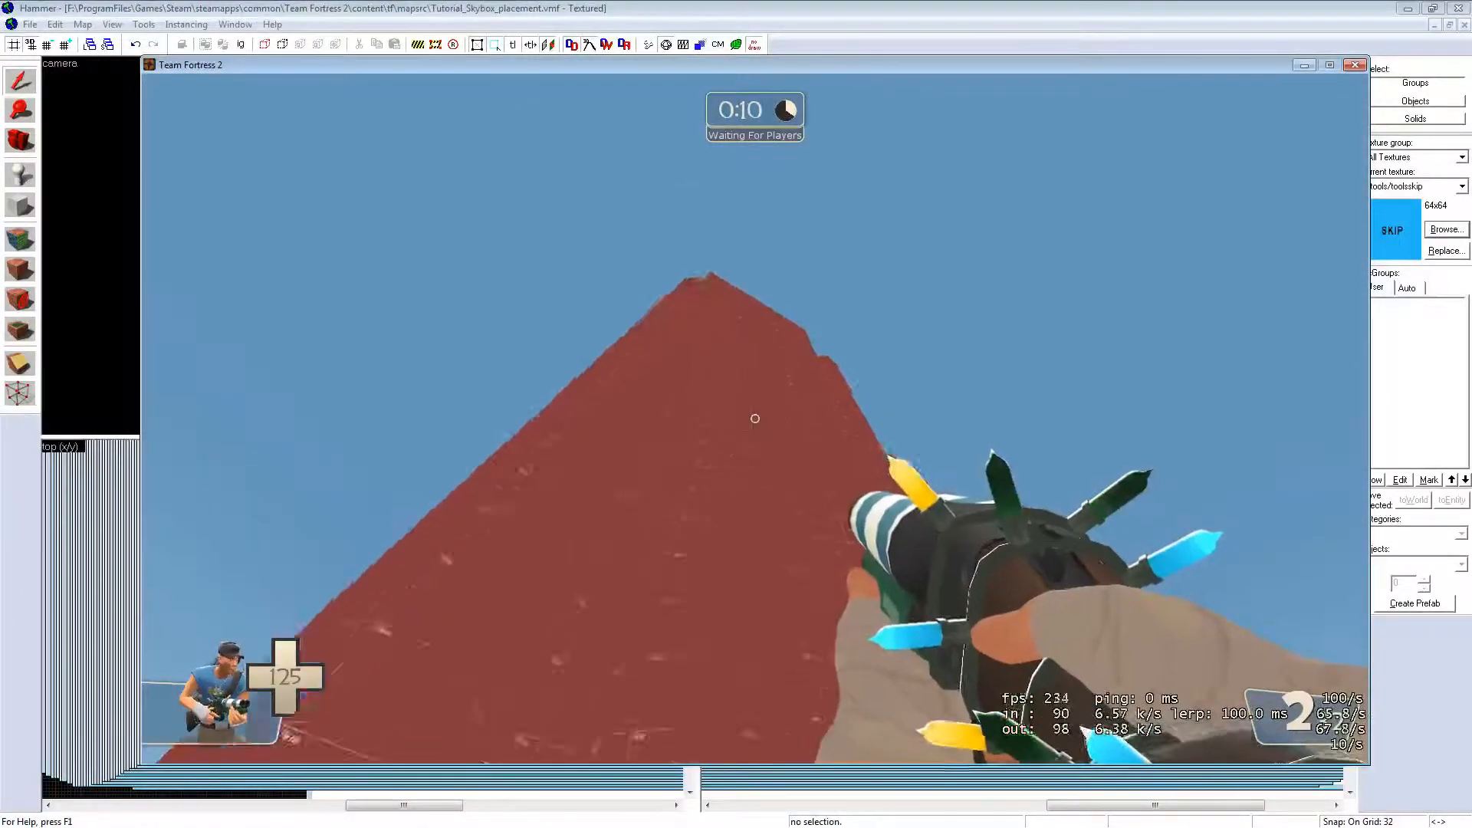
{"action": "key", "text": "w"}
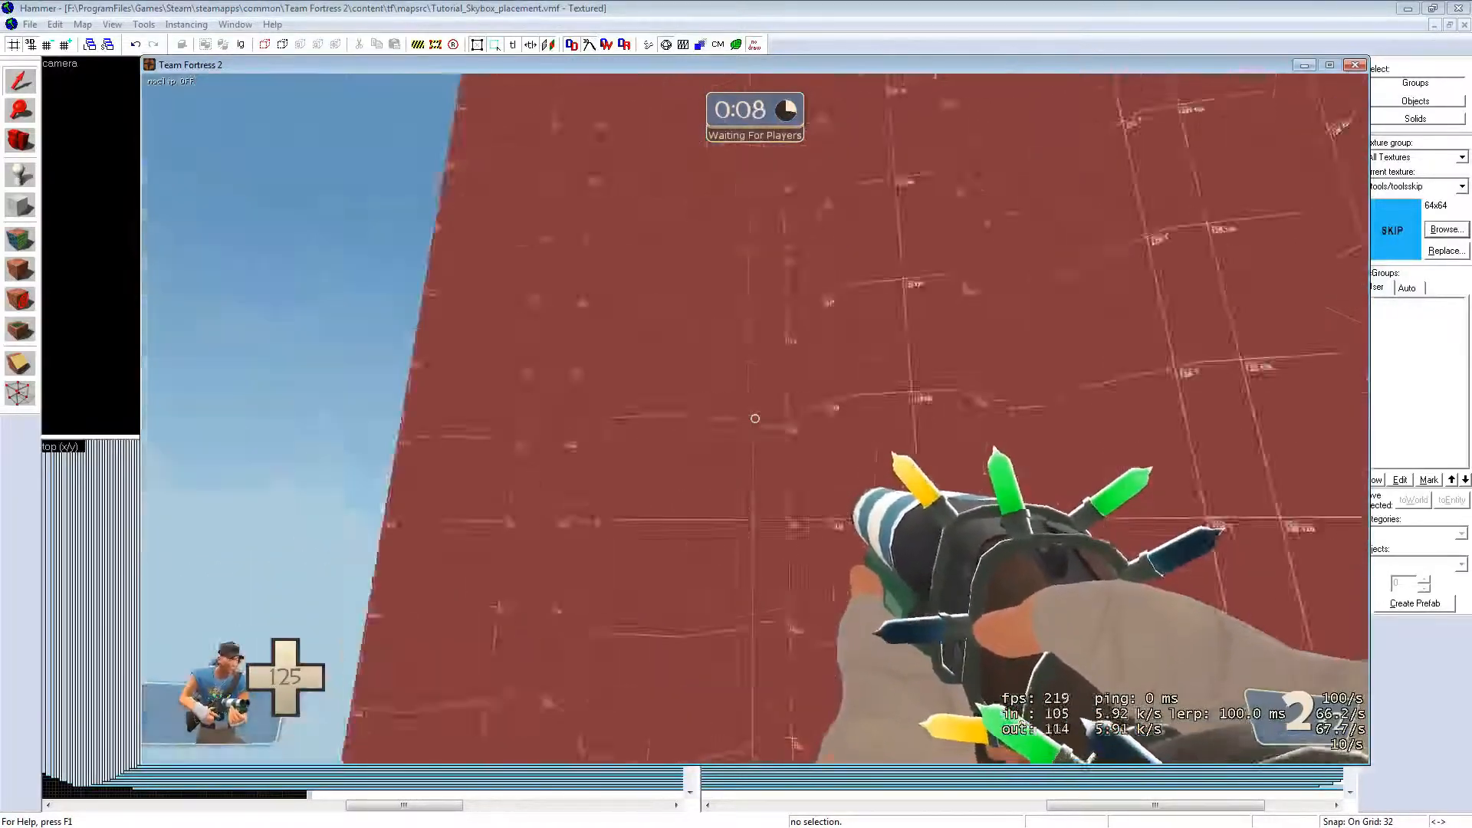
{"action": "key", "text": "v"}
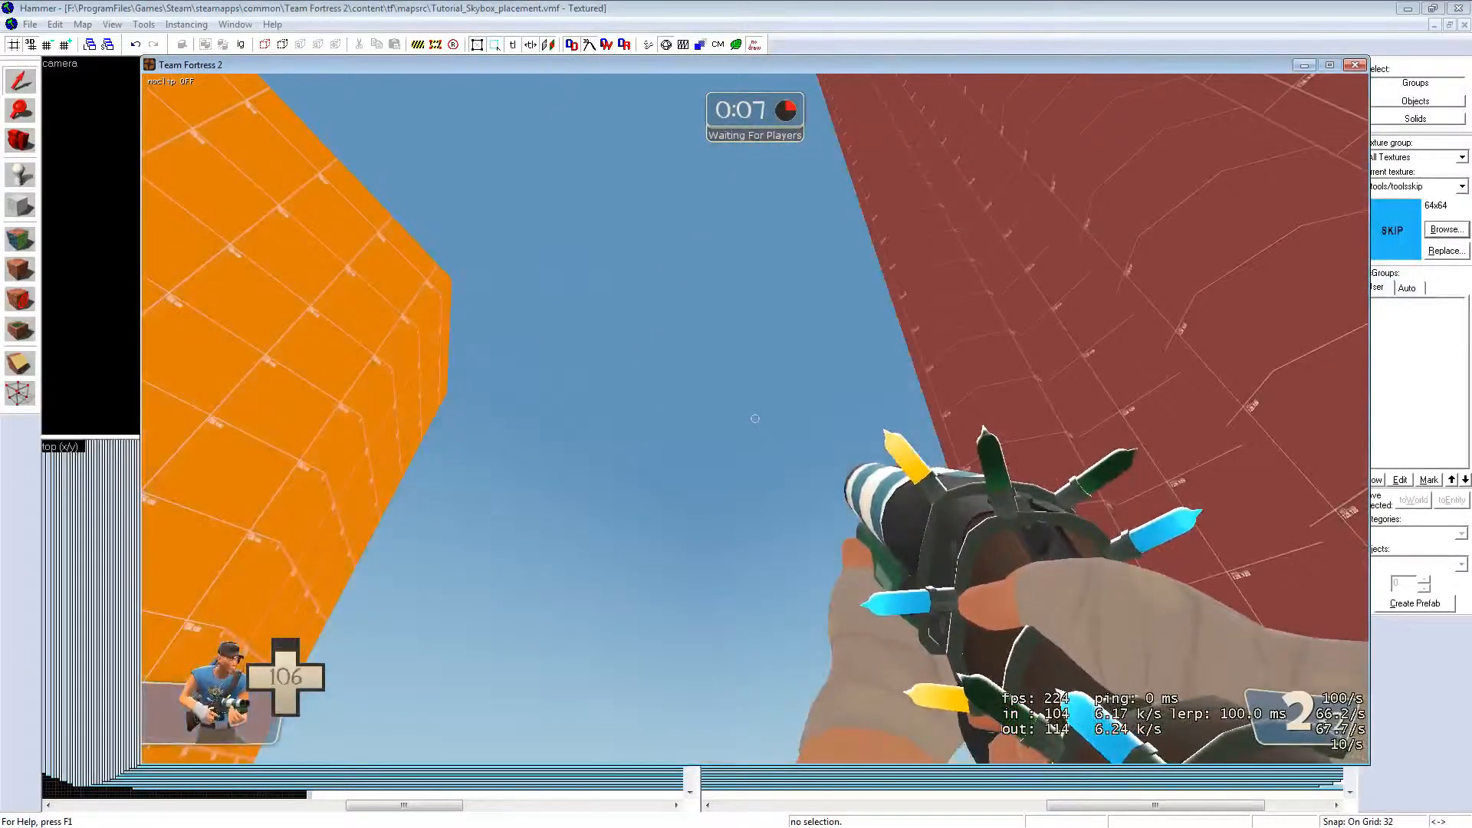
Step: Resume the game from its menu and move across the floor to view the blue and orange towers from the ground
{"action": "key", "text": "Escape"}
{"action": "key", "text": "Escape"}
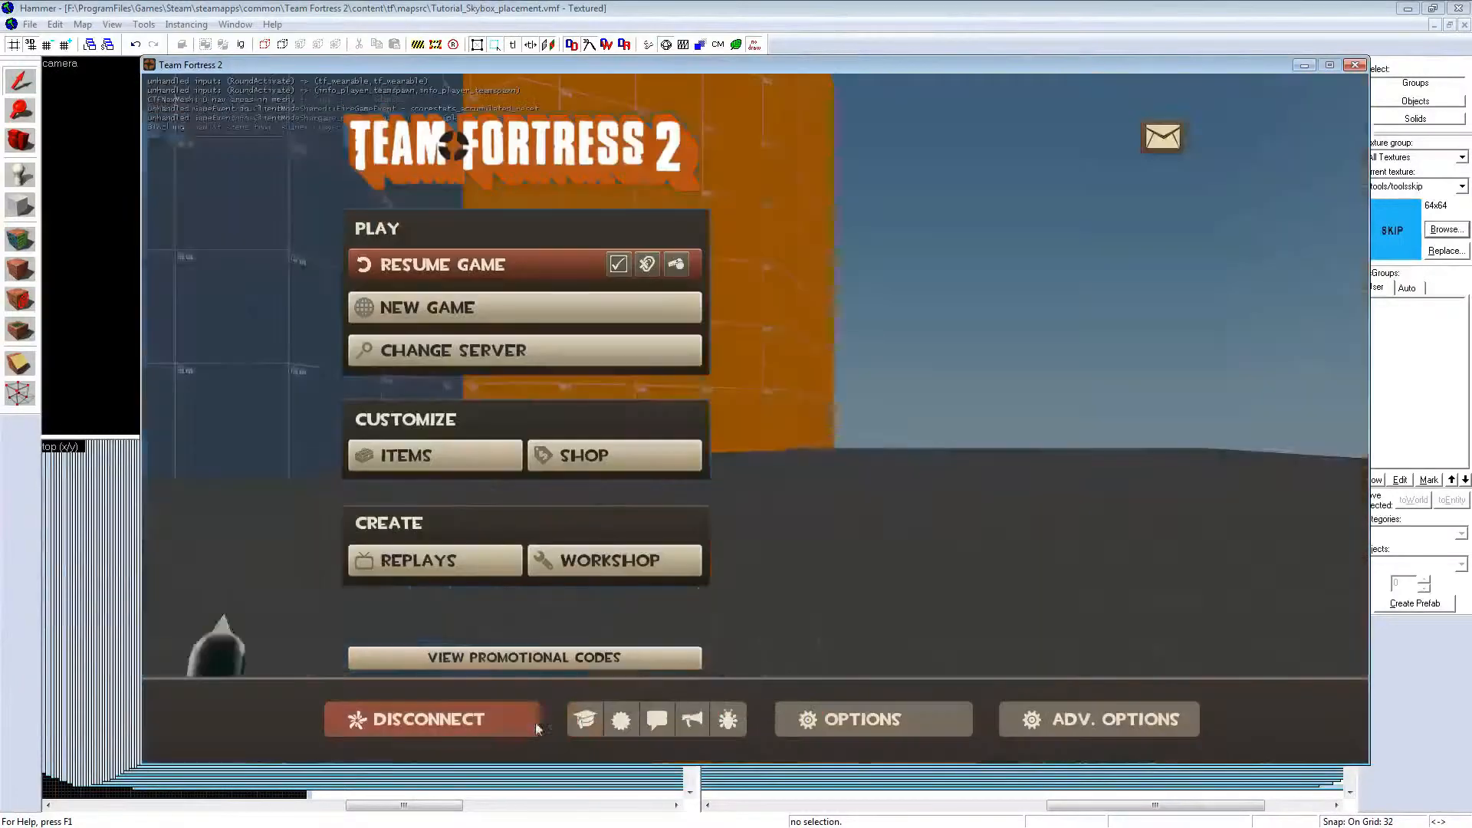
{"action": "key", "text": "Escape"}
{"action": "key", "text": "space"}
{"action": "key", "text": "space"}
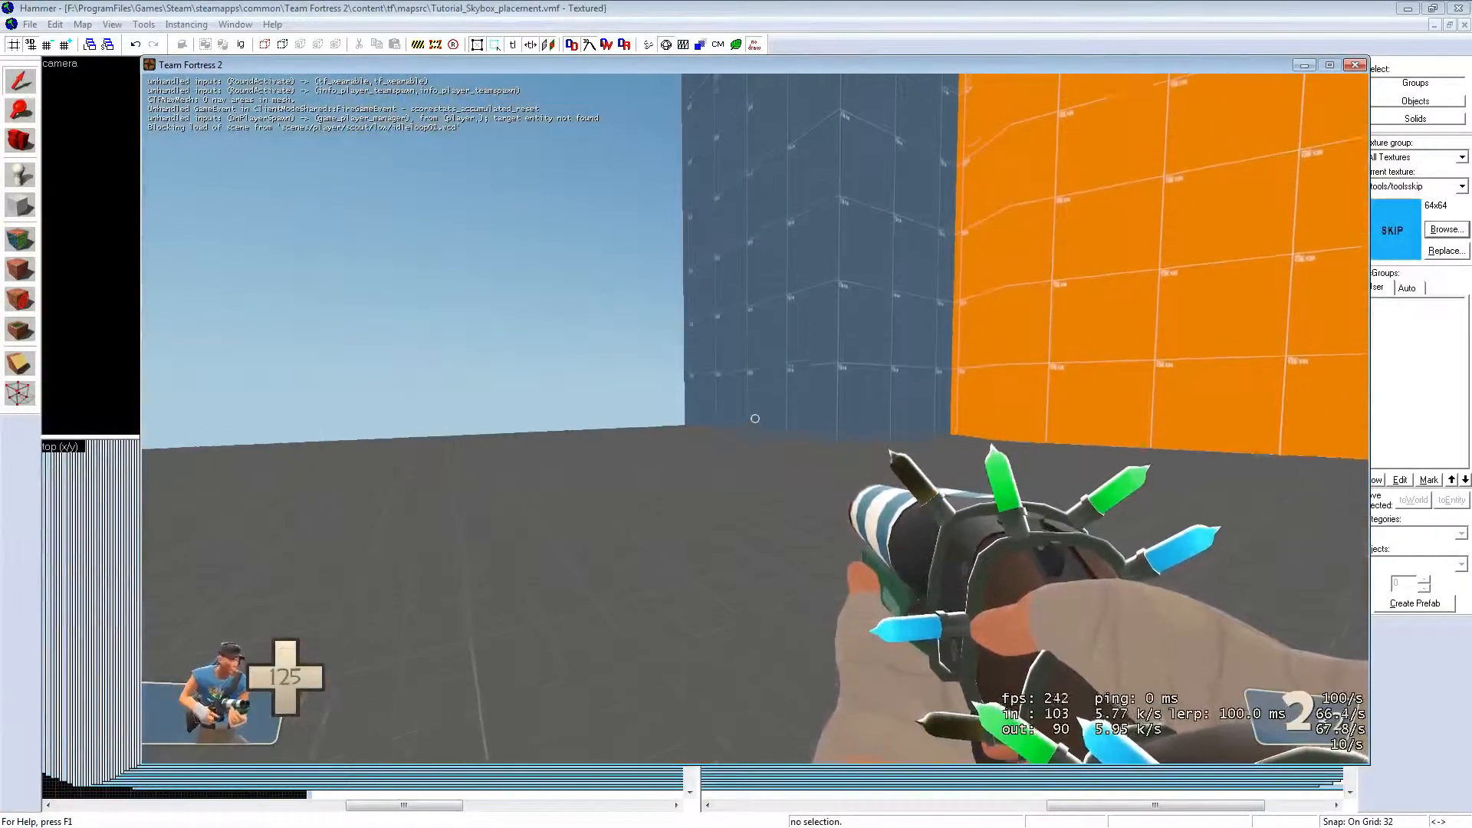
{"action": "key", "text": "a"}
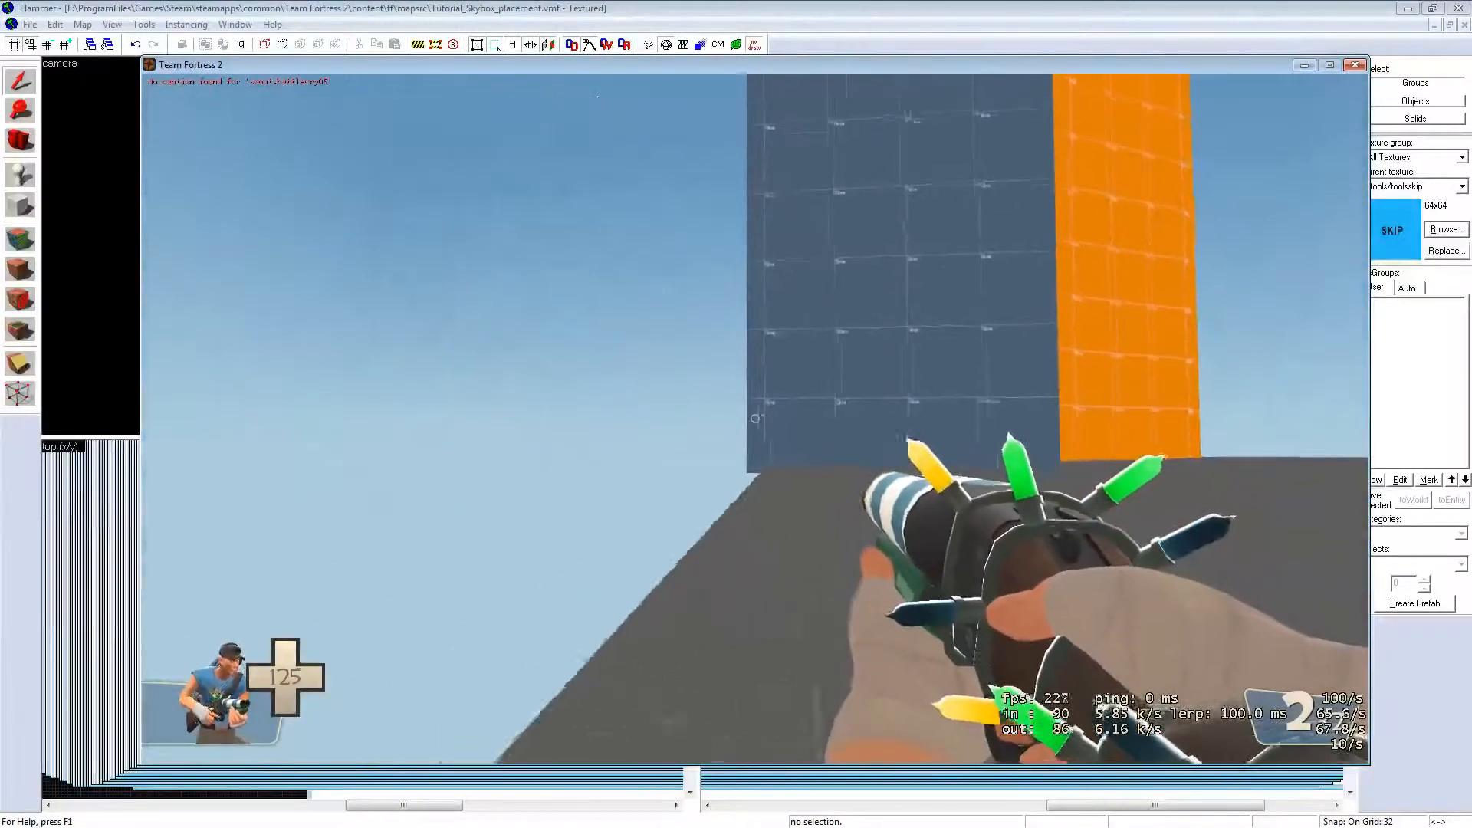
Step: Enable wireframe rendering in the game console with sv_cheats 1 and mat_wireframe 1, and return to the game
{"action": "key", "text": "grave"}
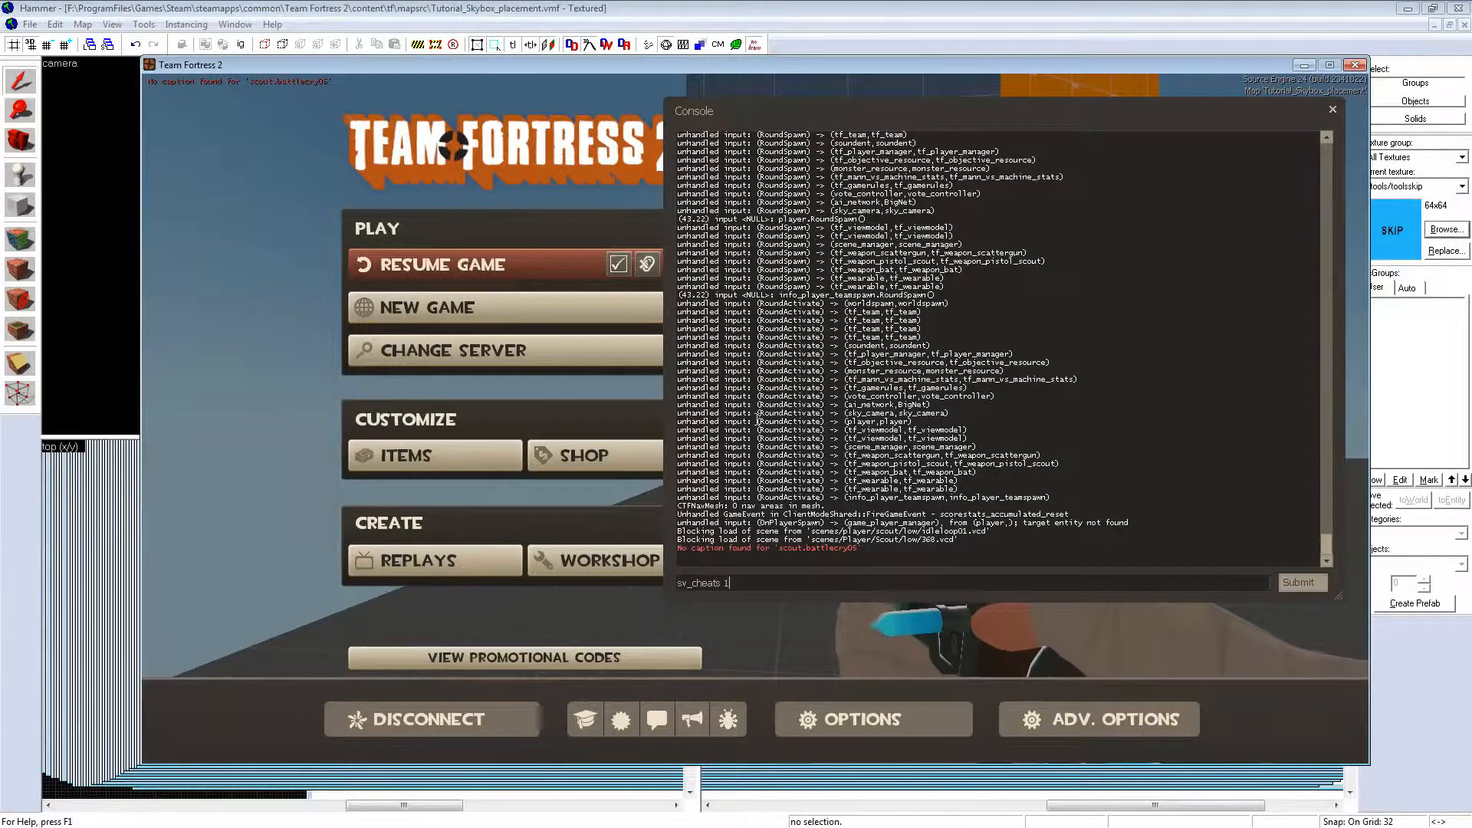
{"action": "key", "text": "Return"}
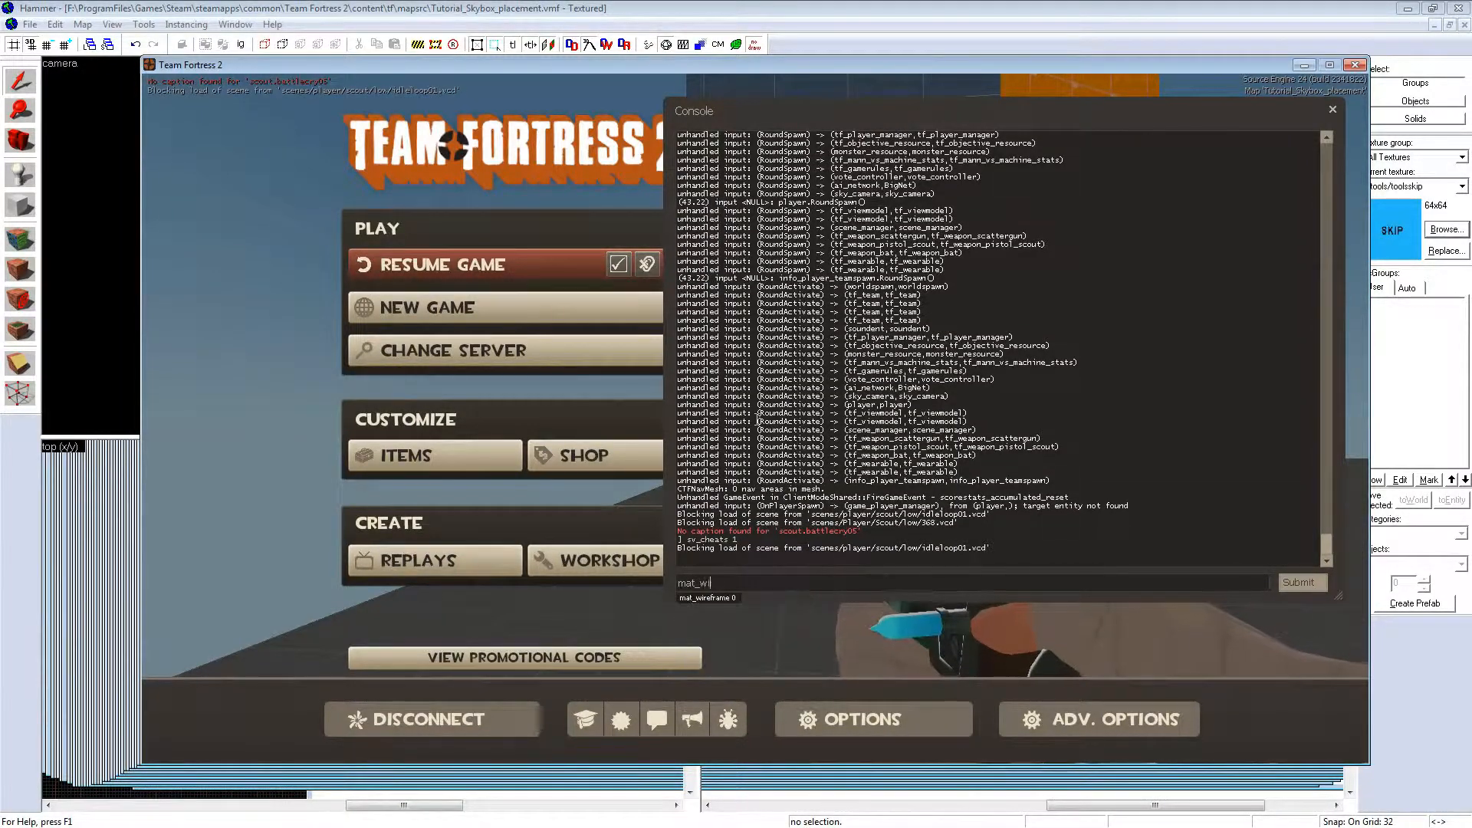
{"action": "type", "text": "mat_wireframe 1"}
{"action": "key", "text": "Return"}
{"action": "key", "text": "Escape"}
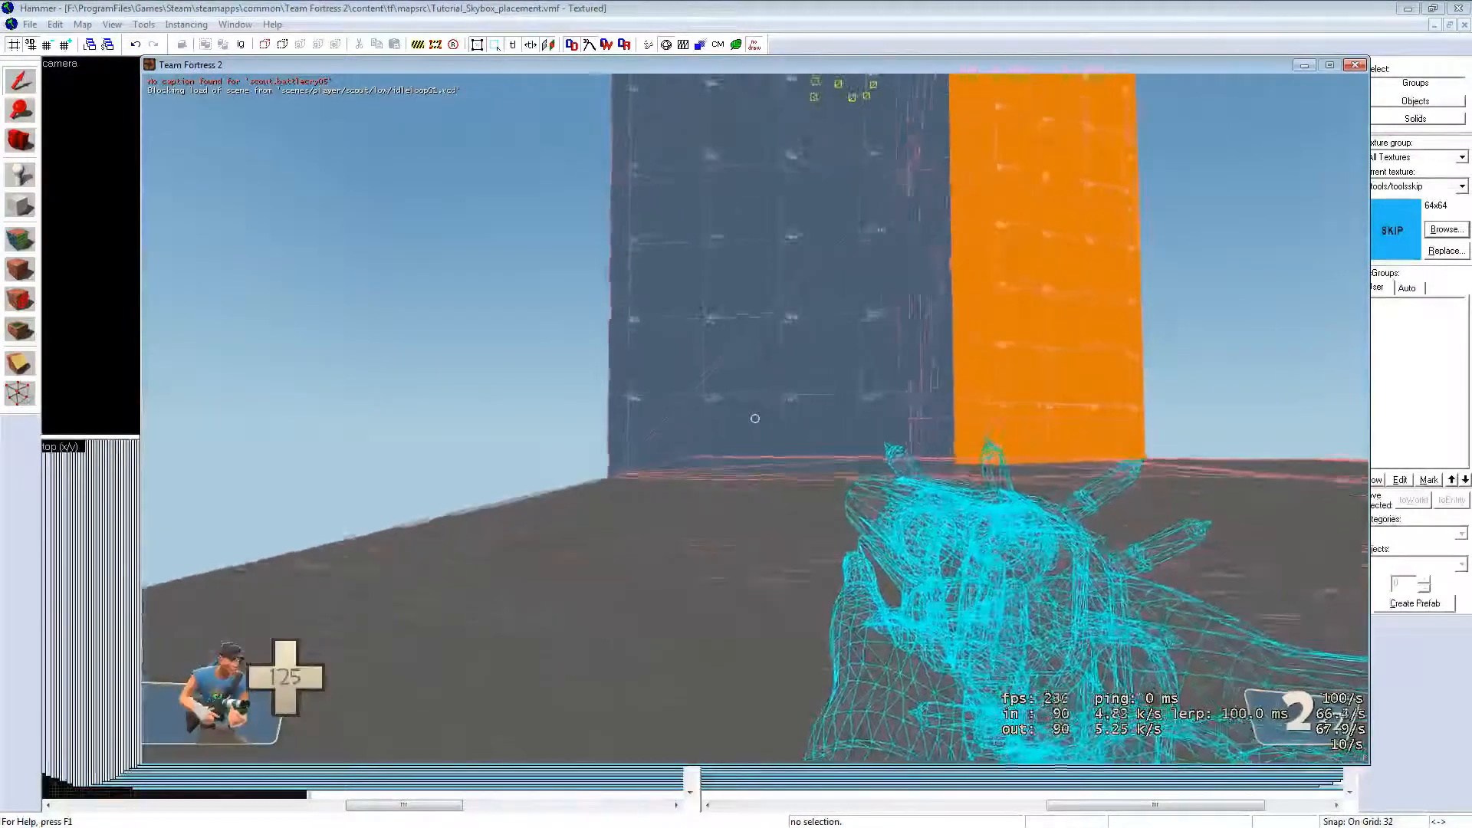
Step: Walk around the blue and orange towers in wireframe to examine which geometry is being rendered
{"action": "key", "text": "w"}
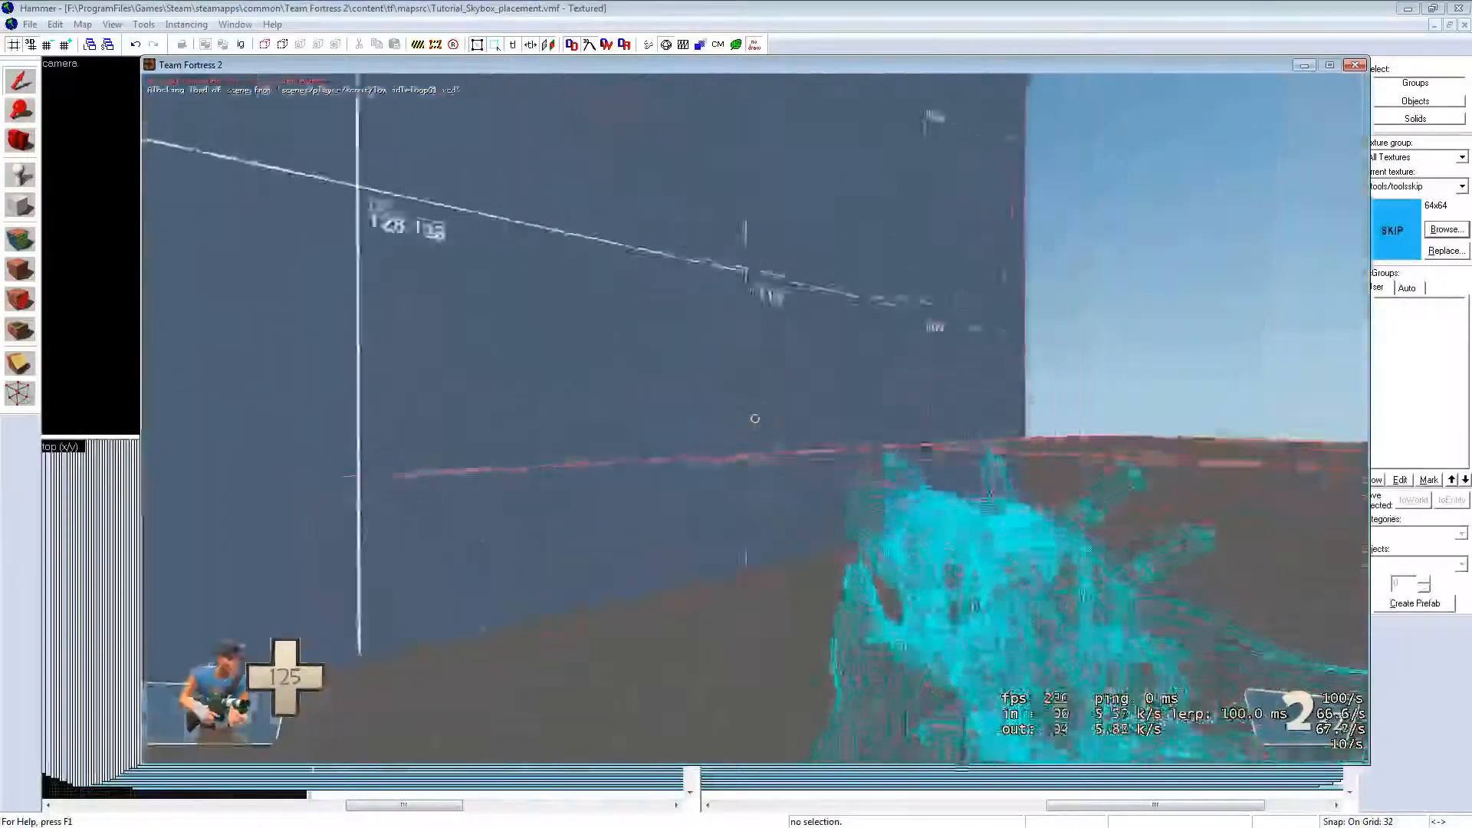
{"action": "key", "text": "w"}
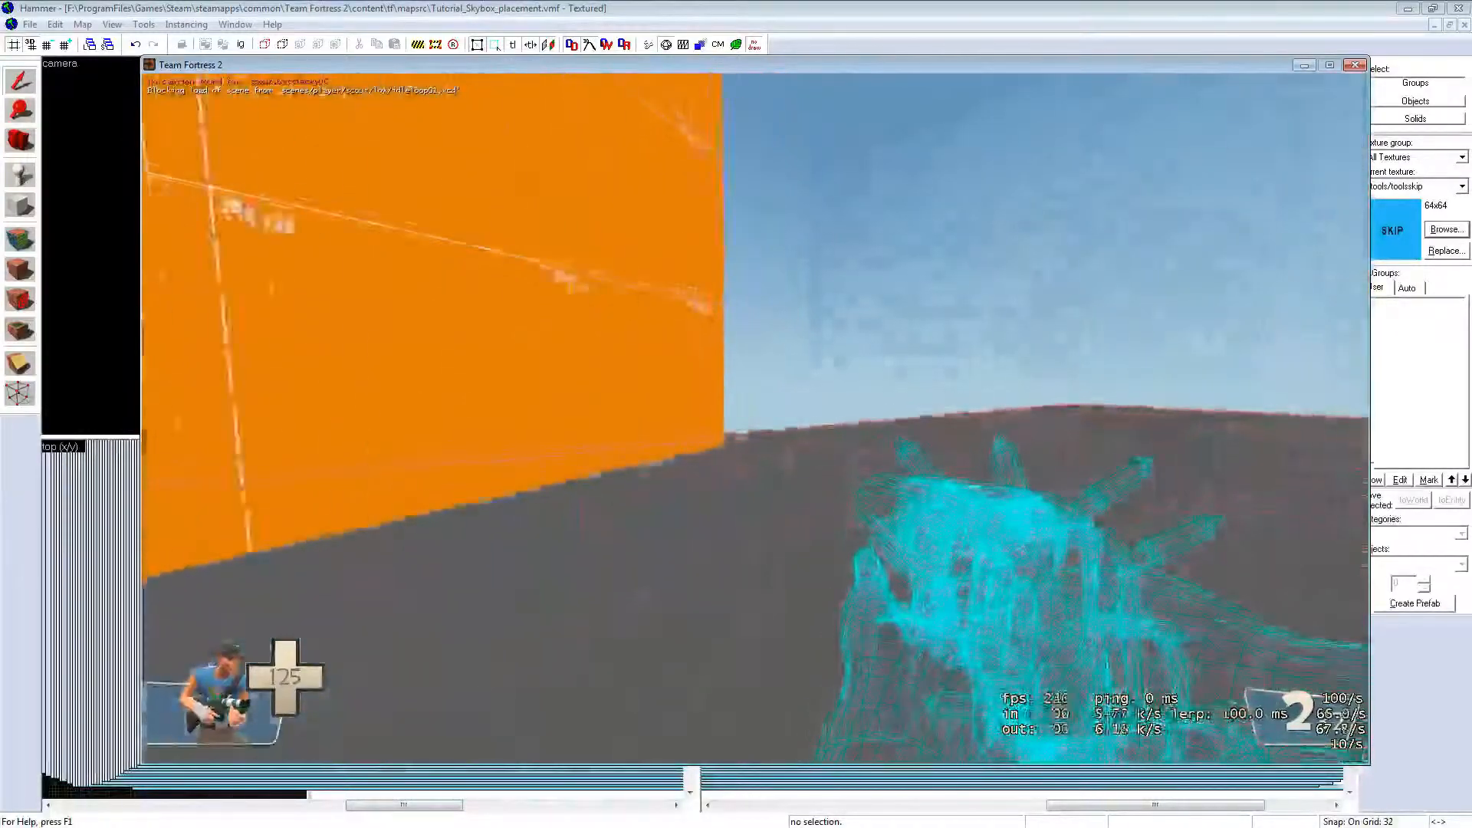
{"action": "key", "text": "s"}
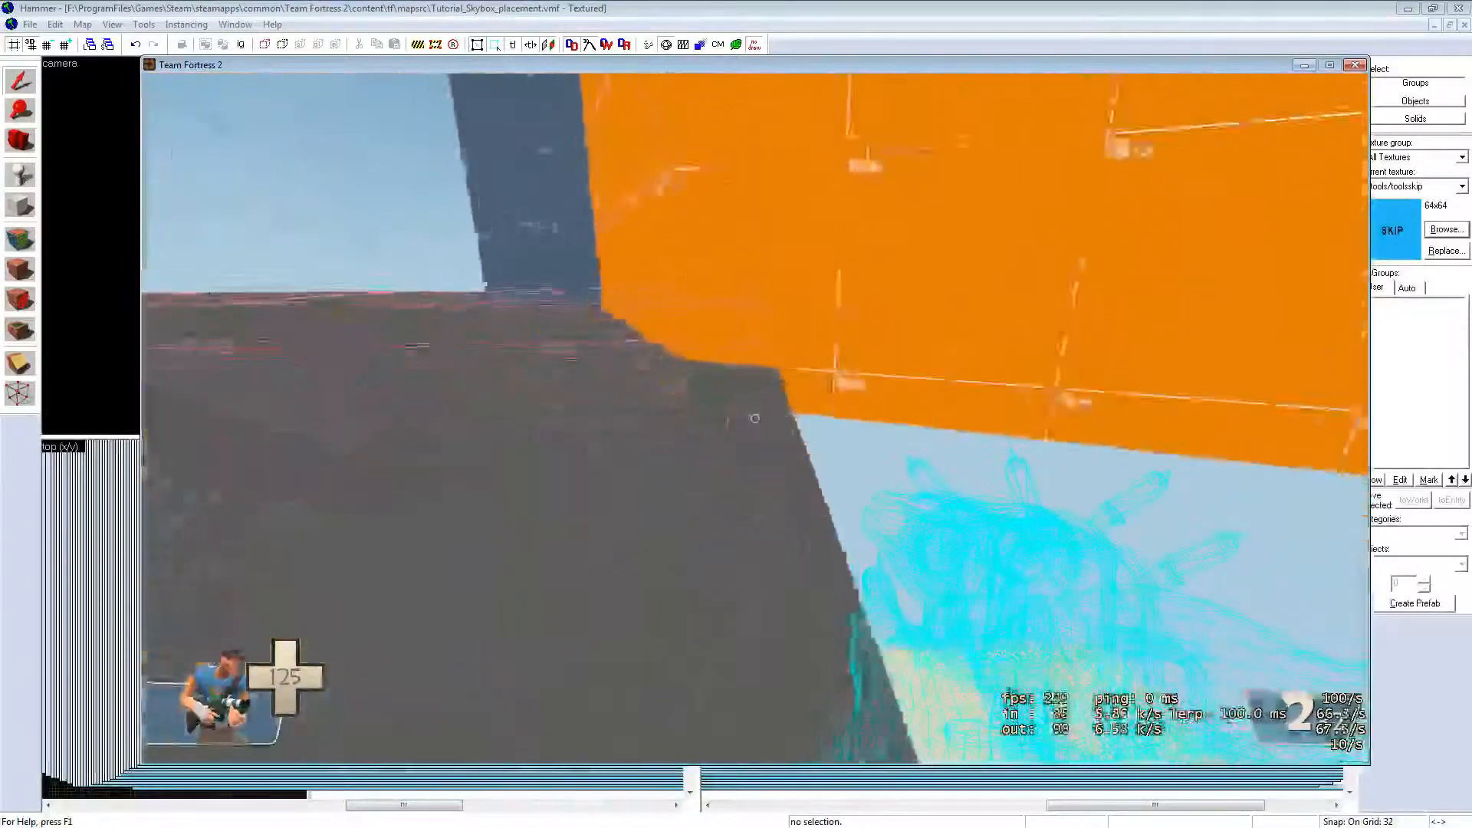
{"action": "key", "text": "s"}
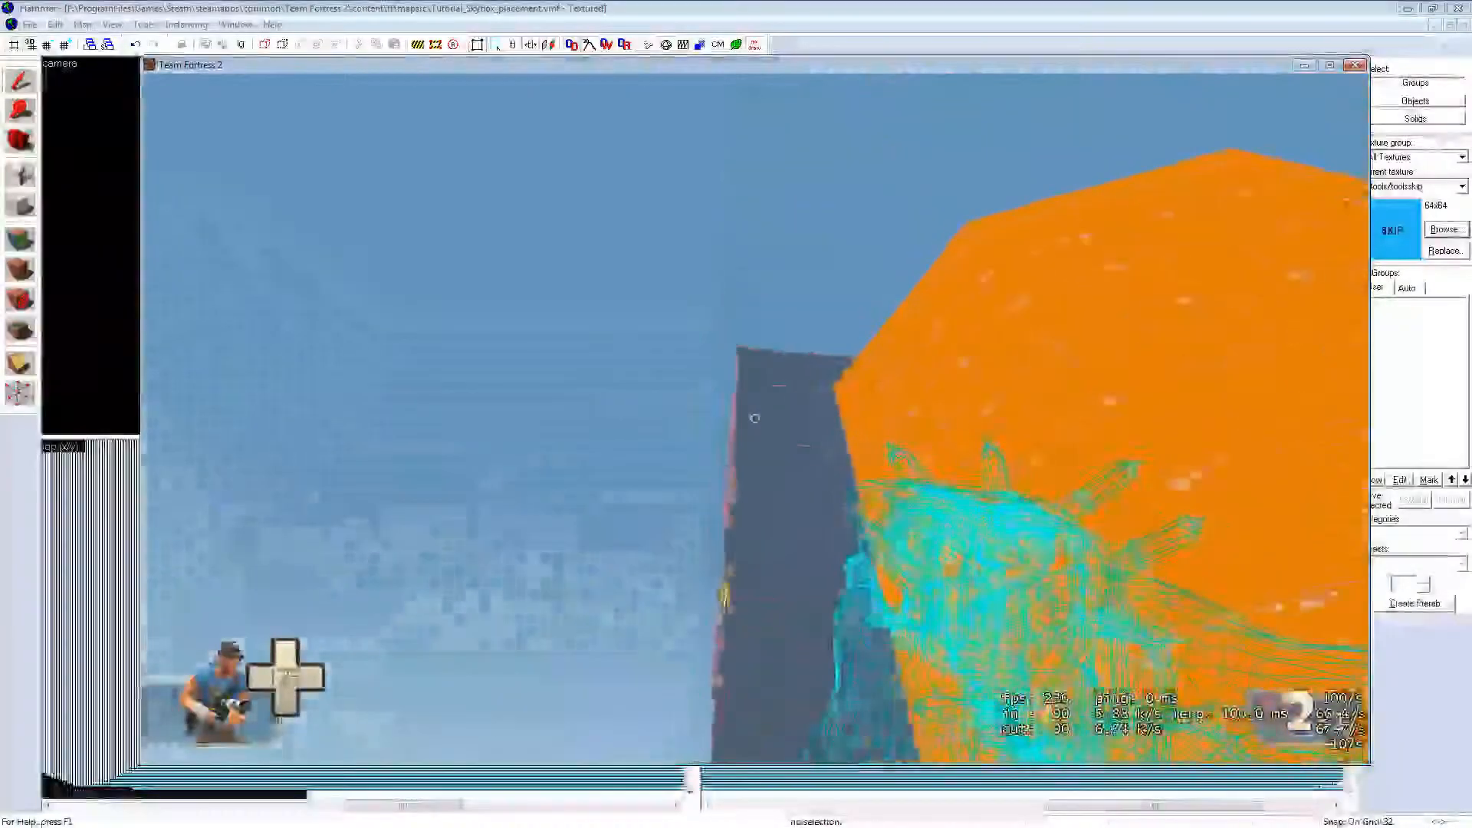
{"action": "key", "text": "s"}
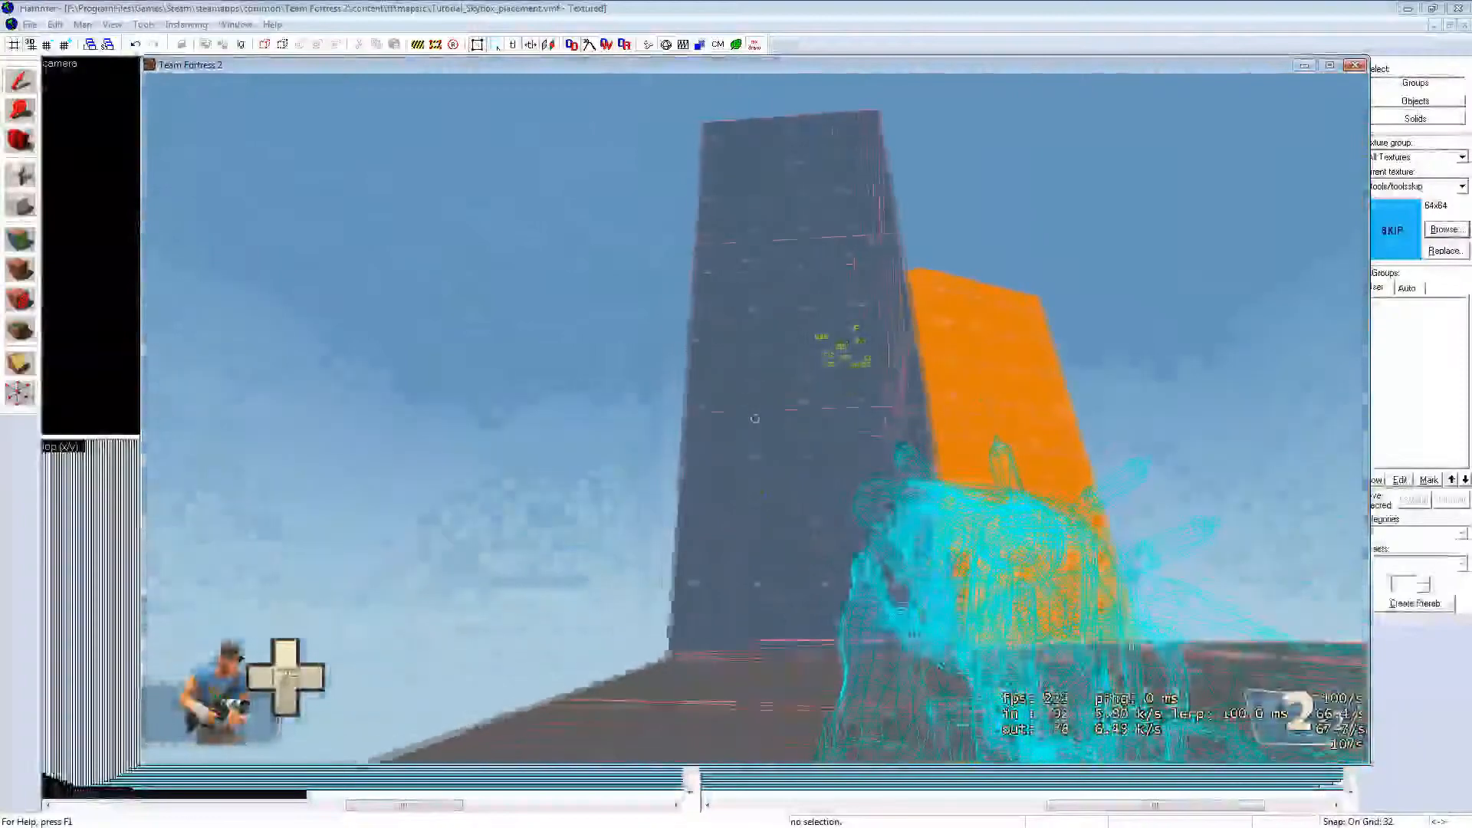
Step: Move around the map in wireframe to examine the rendered sides of the blue, orange and red towers from several angles
{"action": "key", "text": "w"}
{"action": "key", "text": "w"}
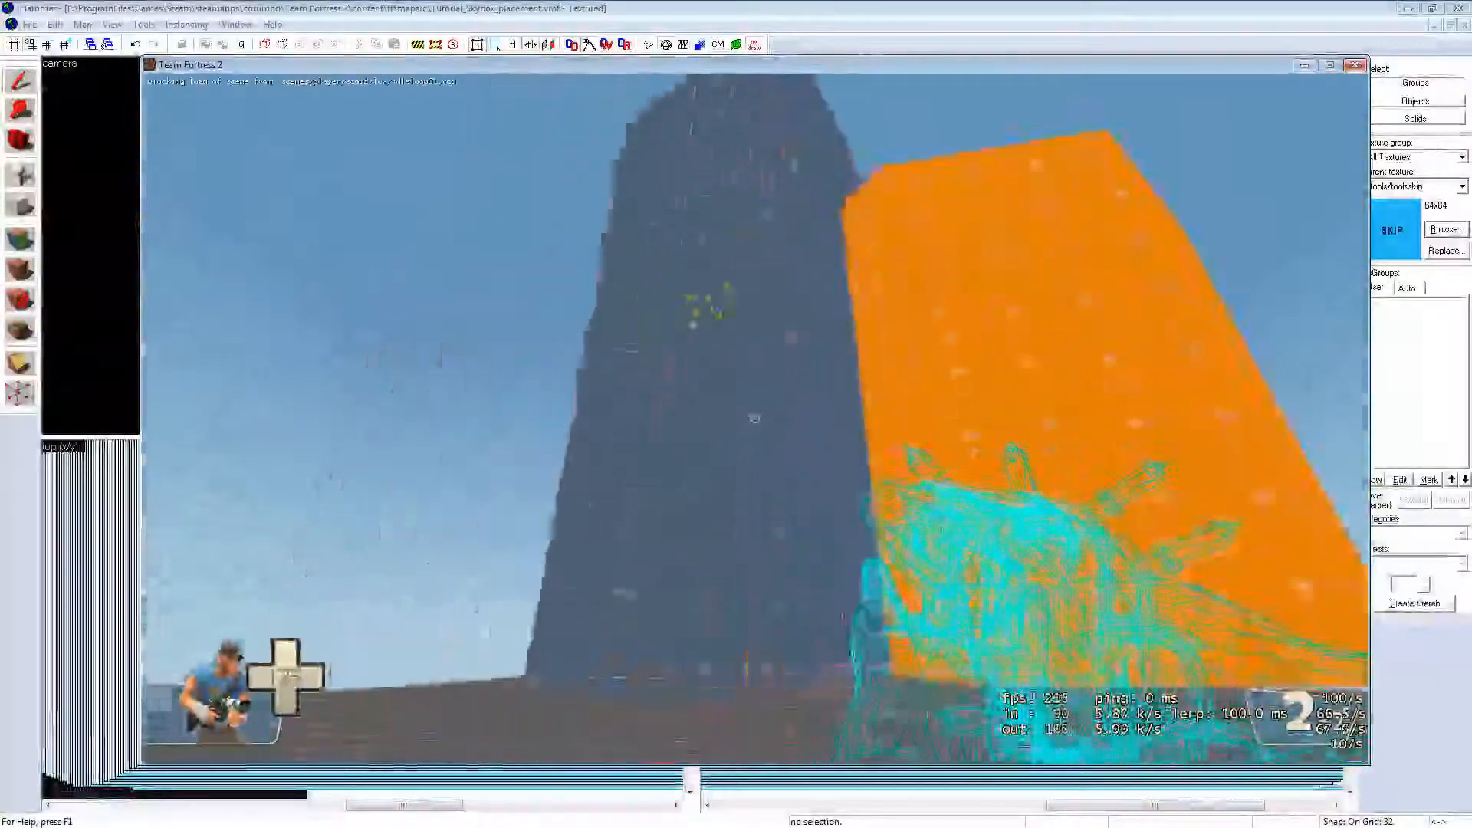
{"action": "key", "text": "s"}
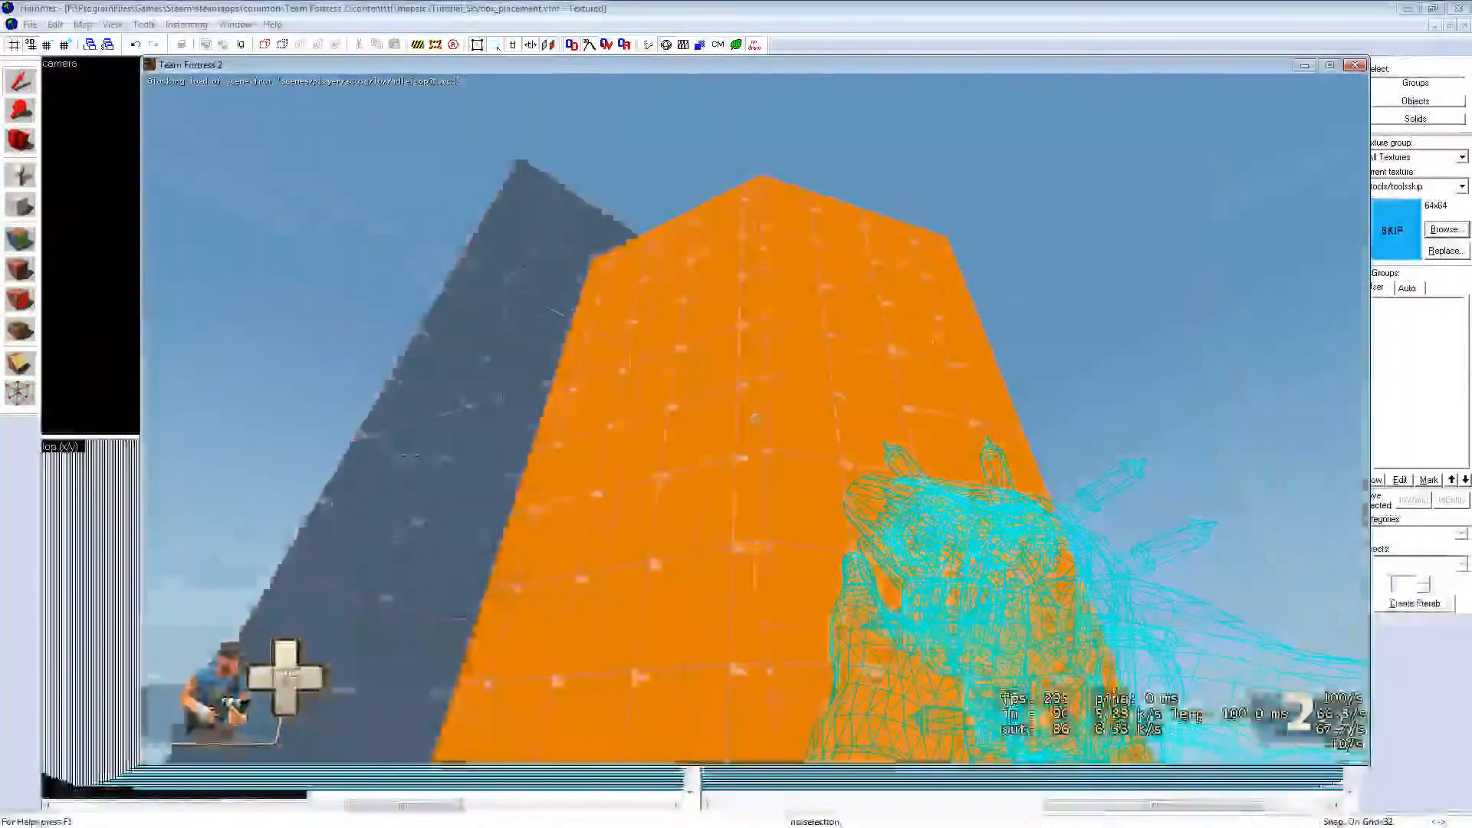
{"action": "key", "text": "s"}
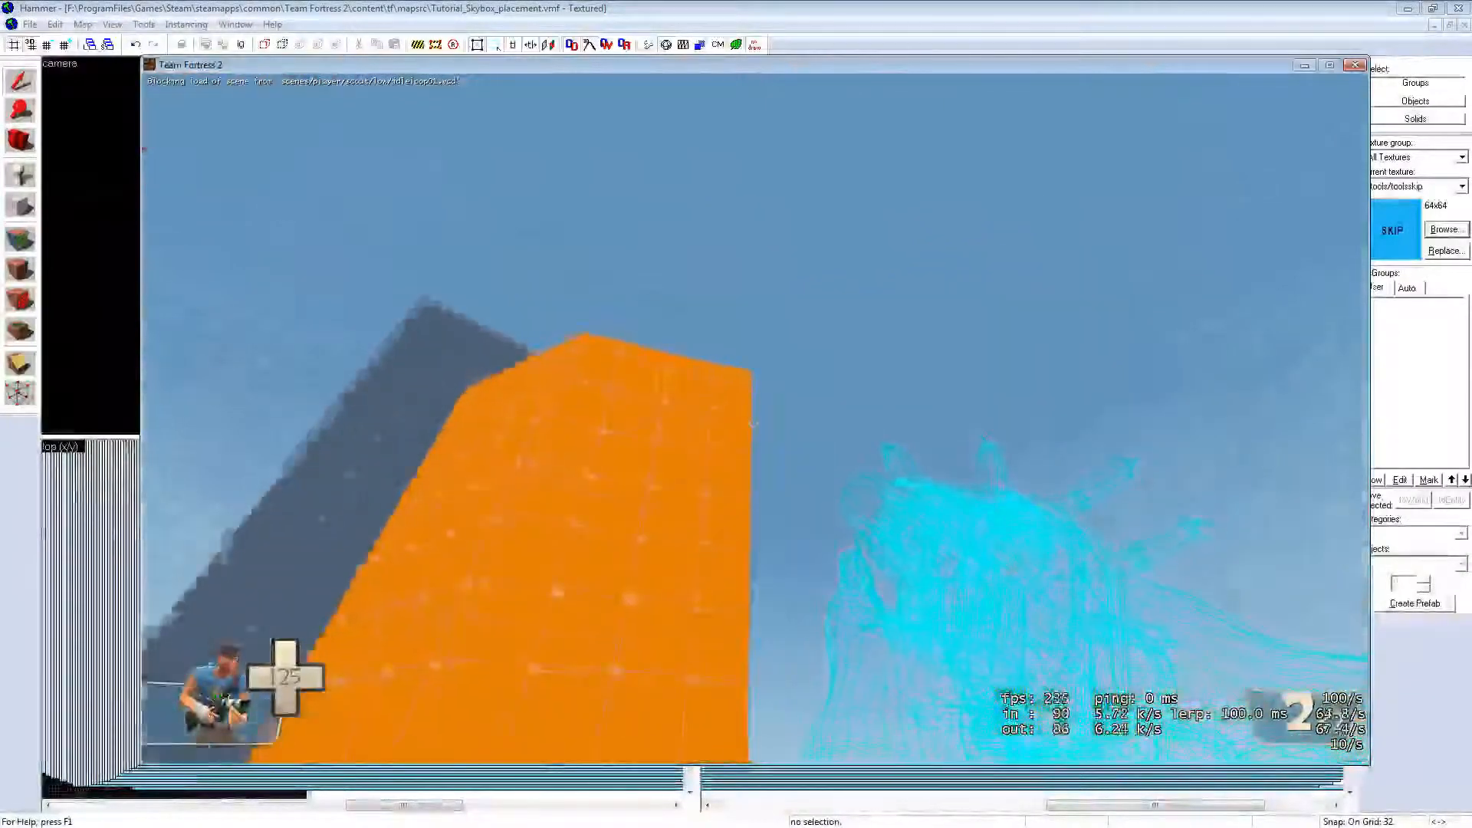
{"action": "key", "text": "w"}
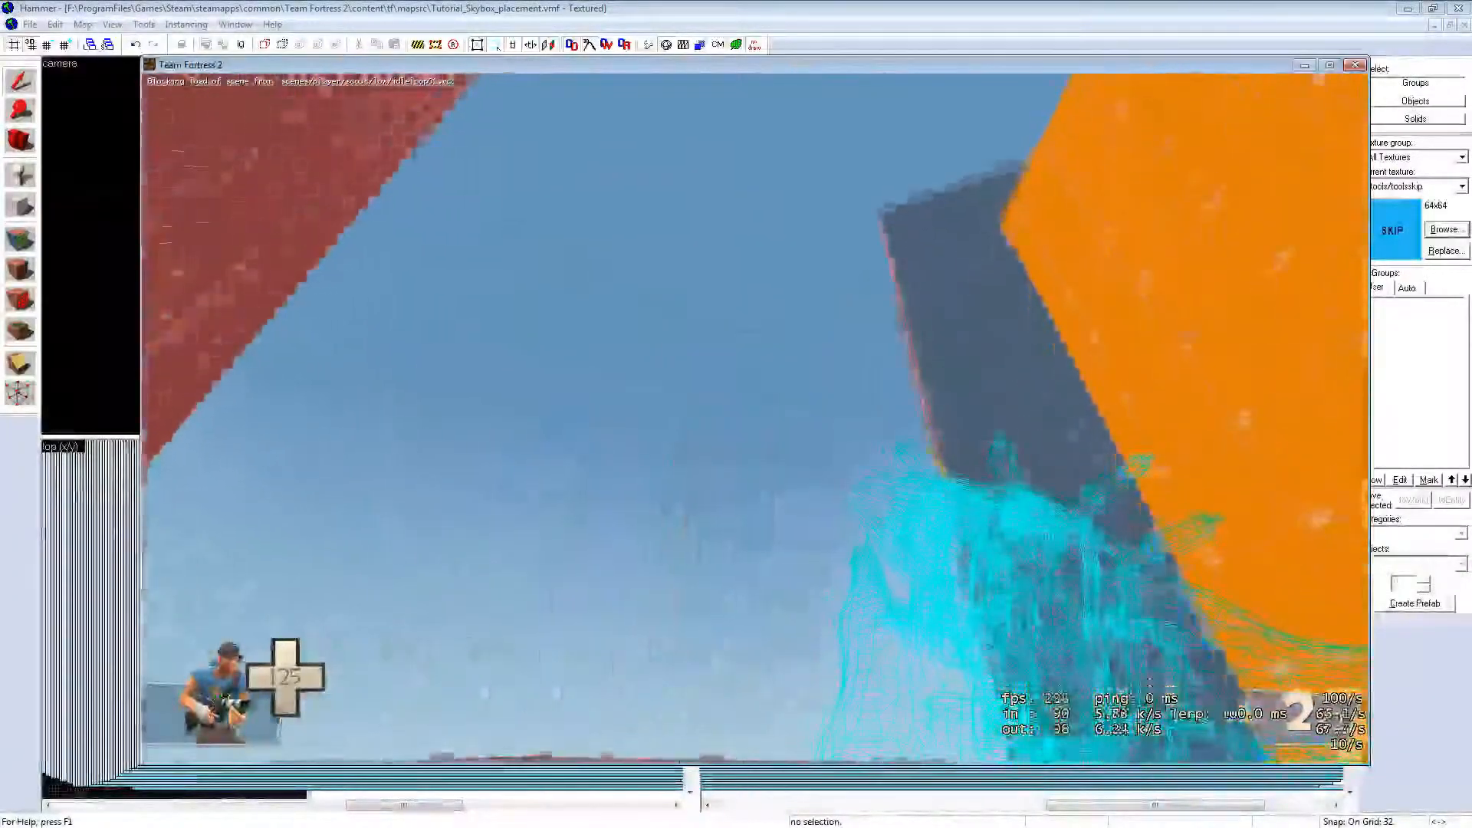
{"action": "key", "text": "w"}
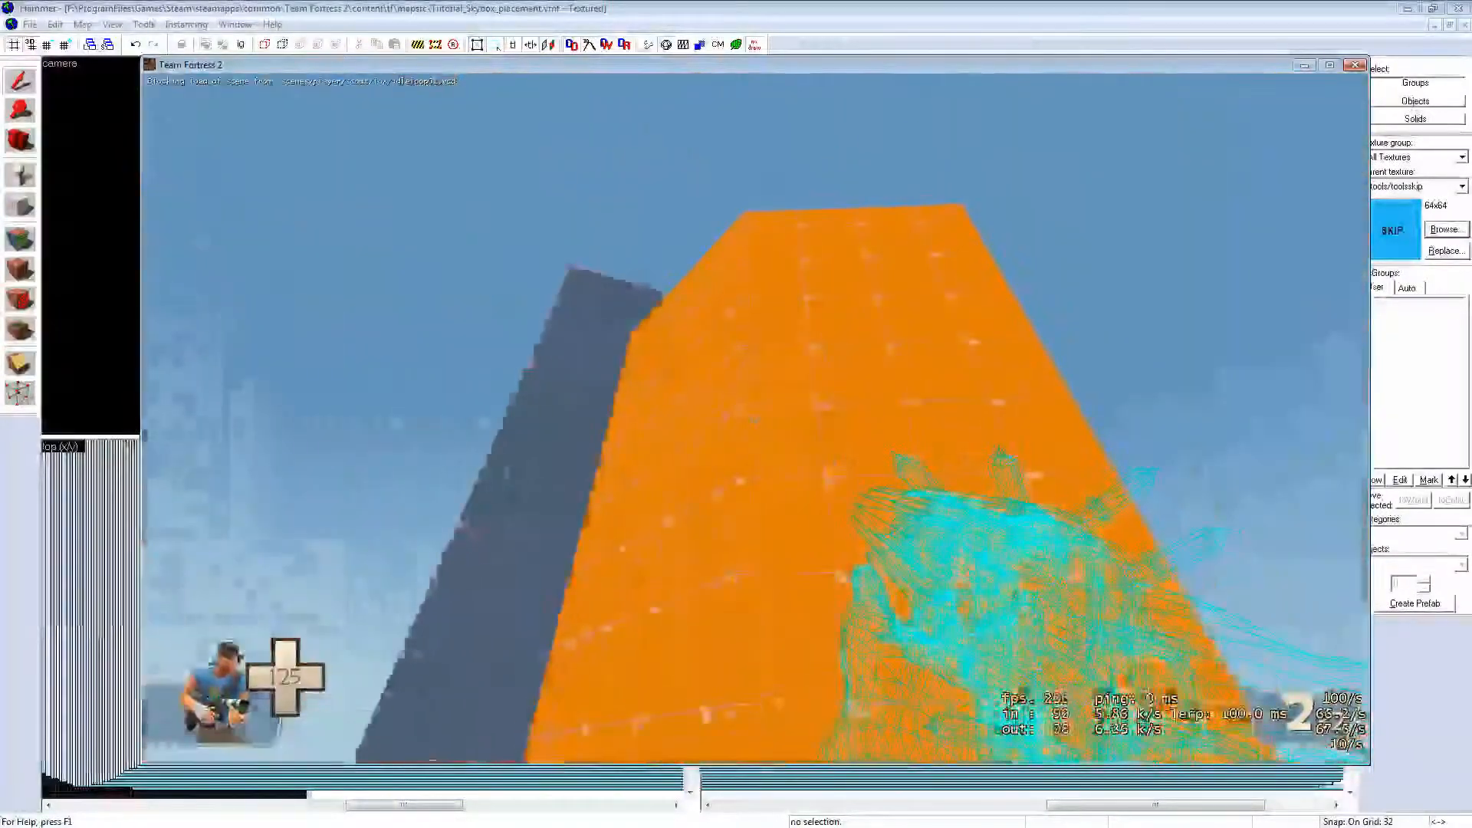
Step: Disconnect from the running map and switch back to the Hammer editor
{"action": "left_click", "coordinate": [756, 418]}
{"action": "key", "text": "Escape"}
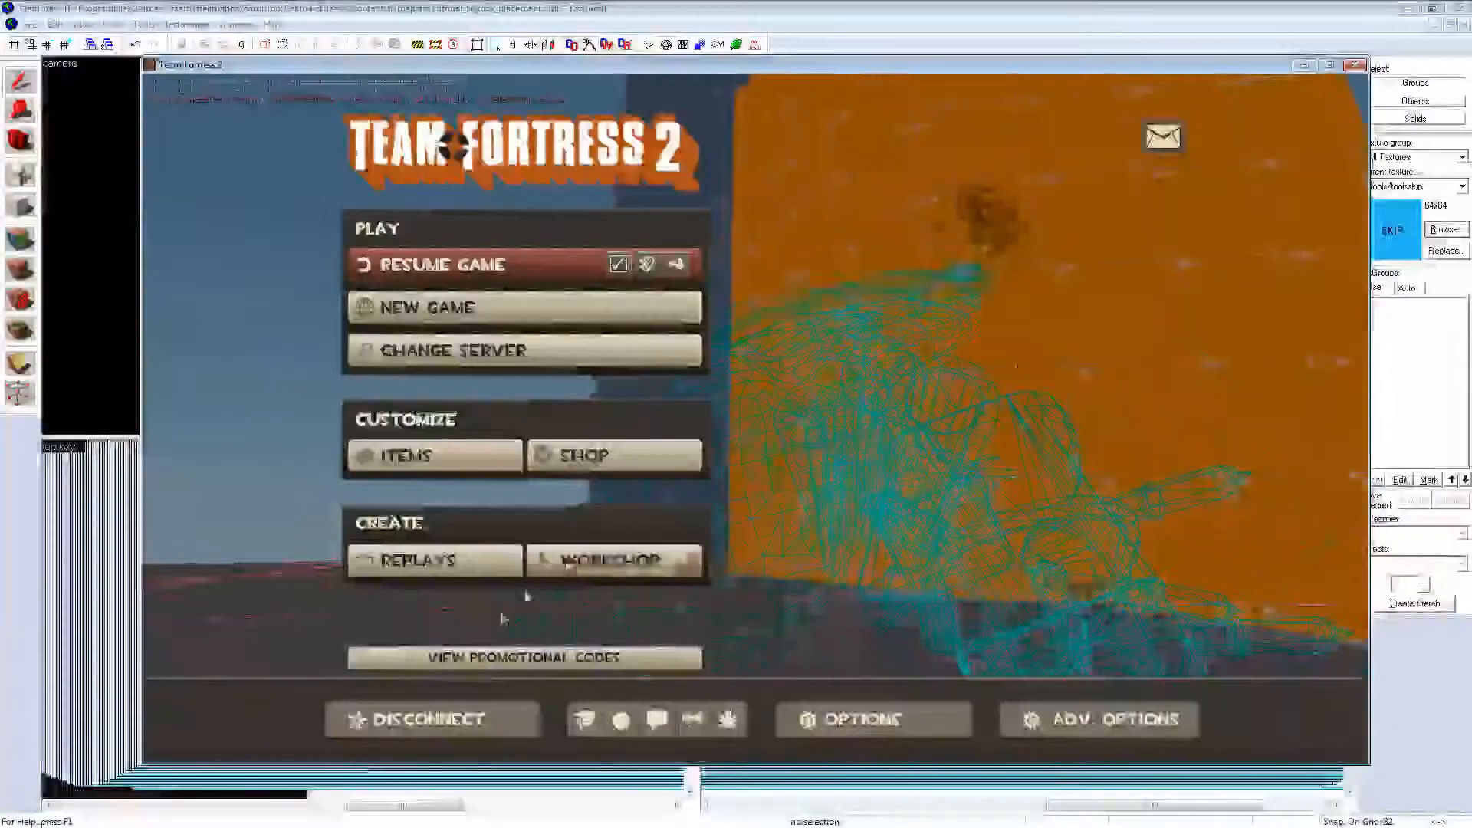
{"action": "left_click", "coordinate": [453, 718]}
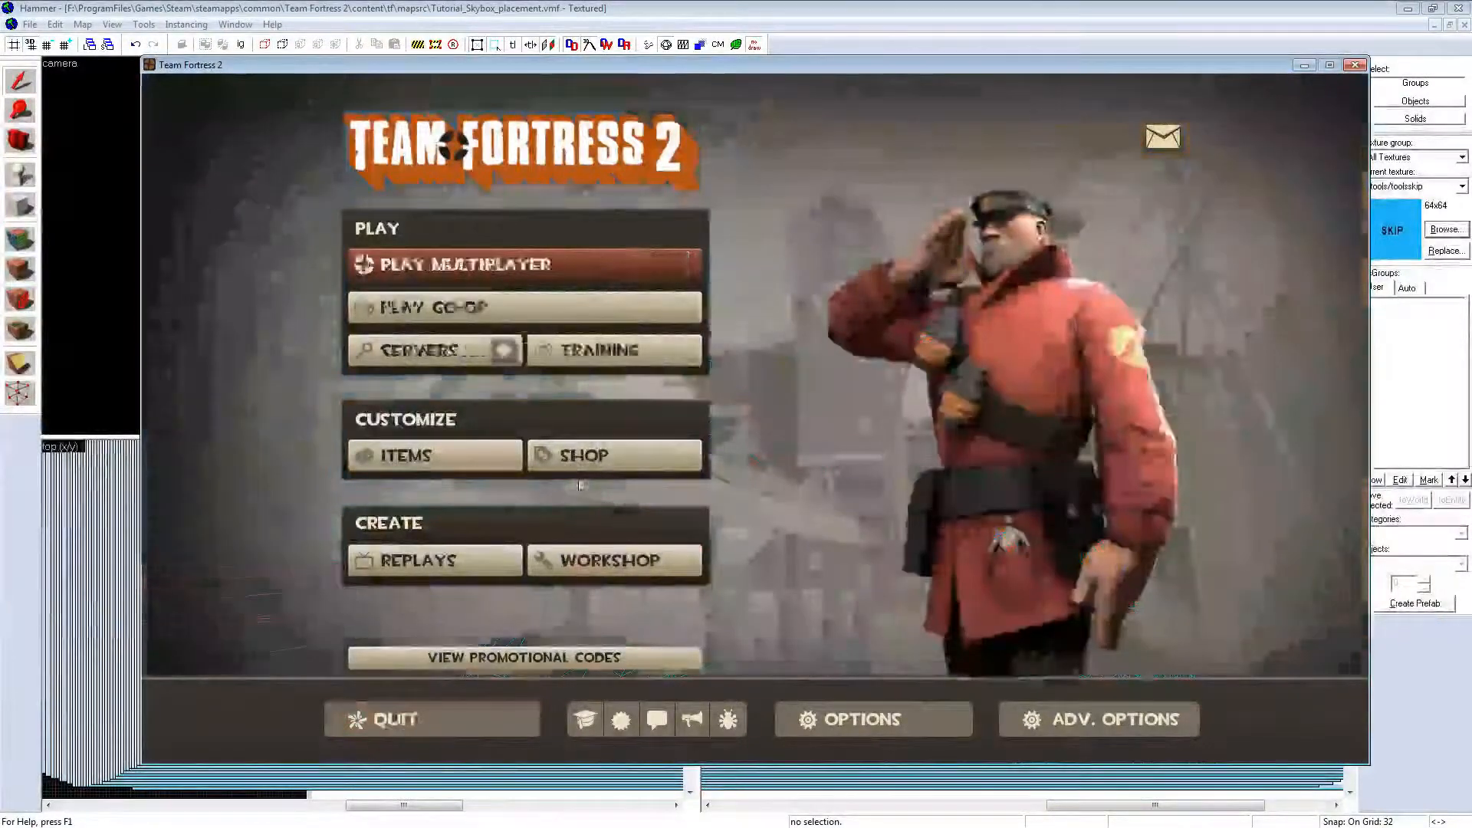
{"action": "left_click", "coordinate": [471, 6]}
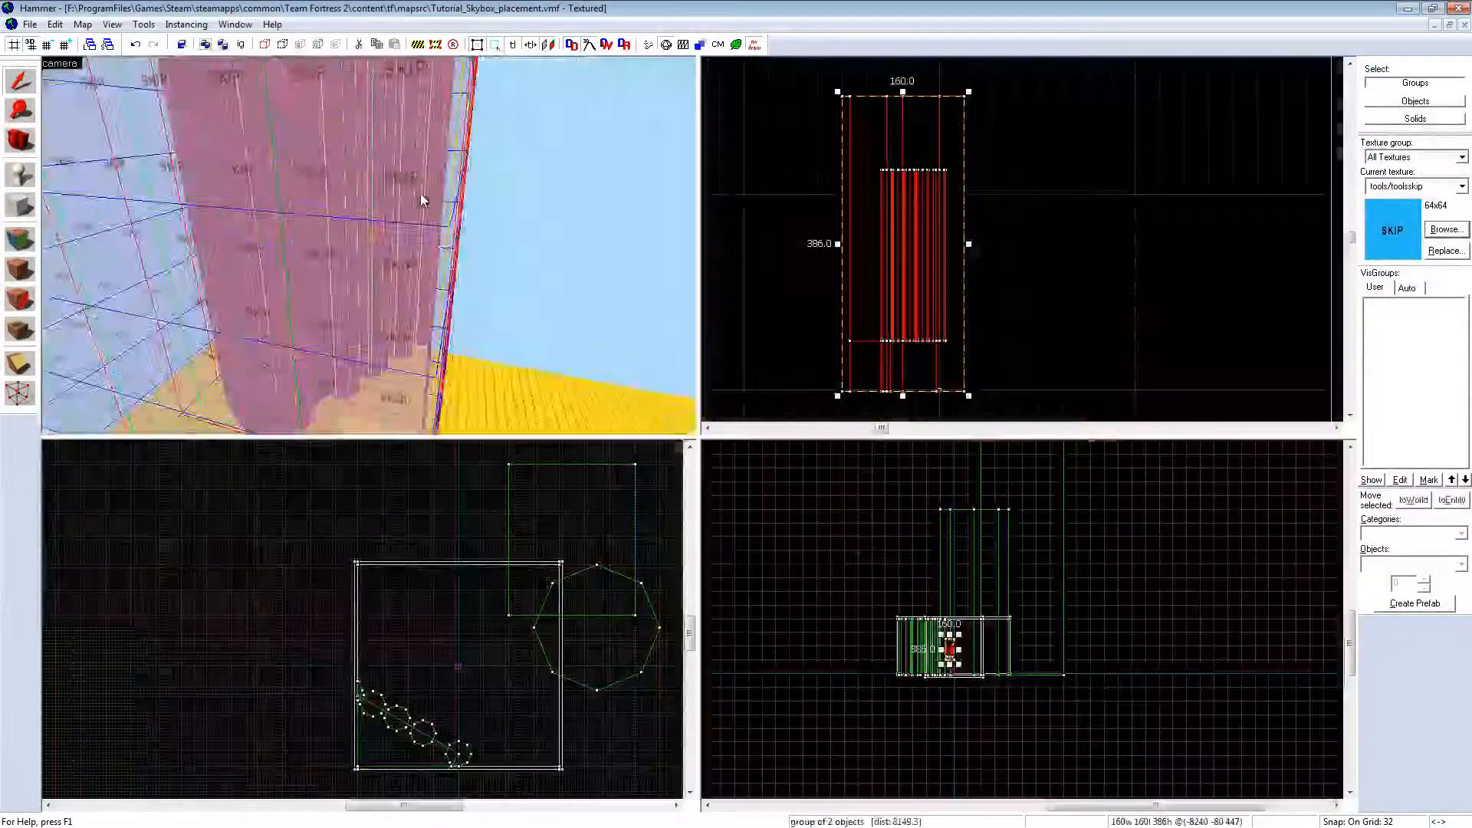
Step: Select the blue and orange towers and split both horizontally at the skybox ceiling's underside with the Clipping tool
{"action": "scroll", "coordinate": [421, 193], "scroll_direction": "down", "scroll_amount": 3}
{"action": "scroll", "coordinate": [369, 245], "scroll_direction": "down", "scroll_amount": 10}
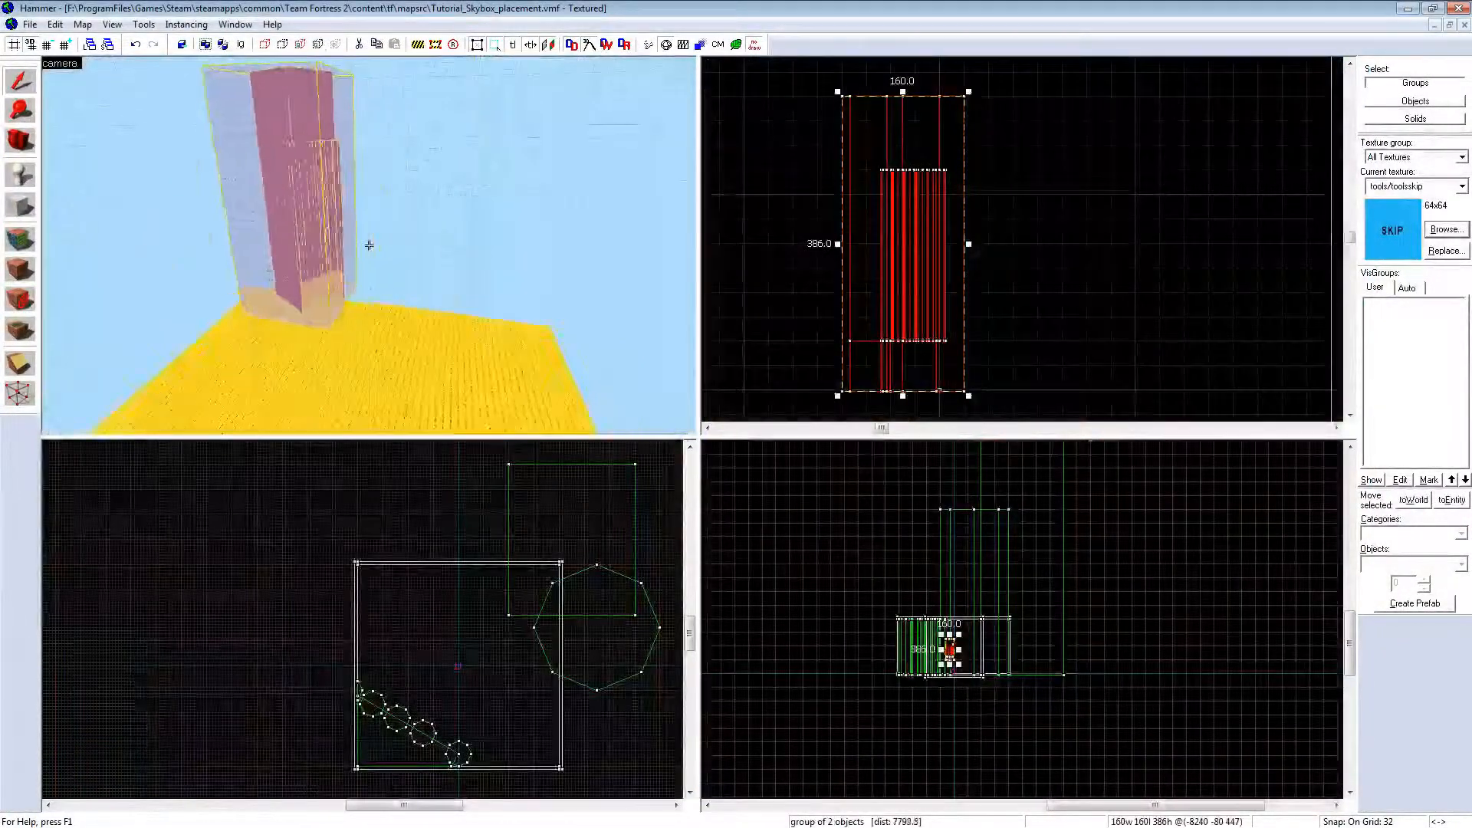
{"action": "scroll", "coordinate": [369, 245], "scroll_direction": "up", "scroll_amount": 10}
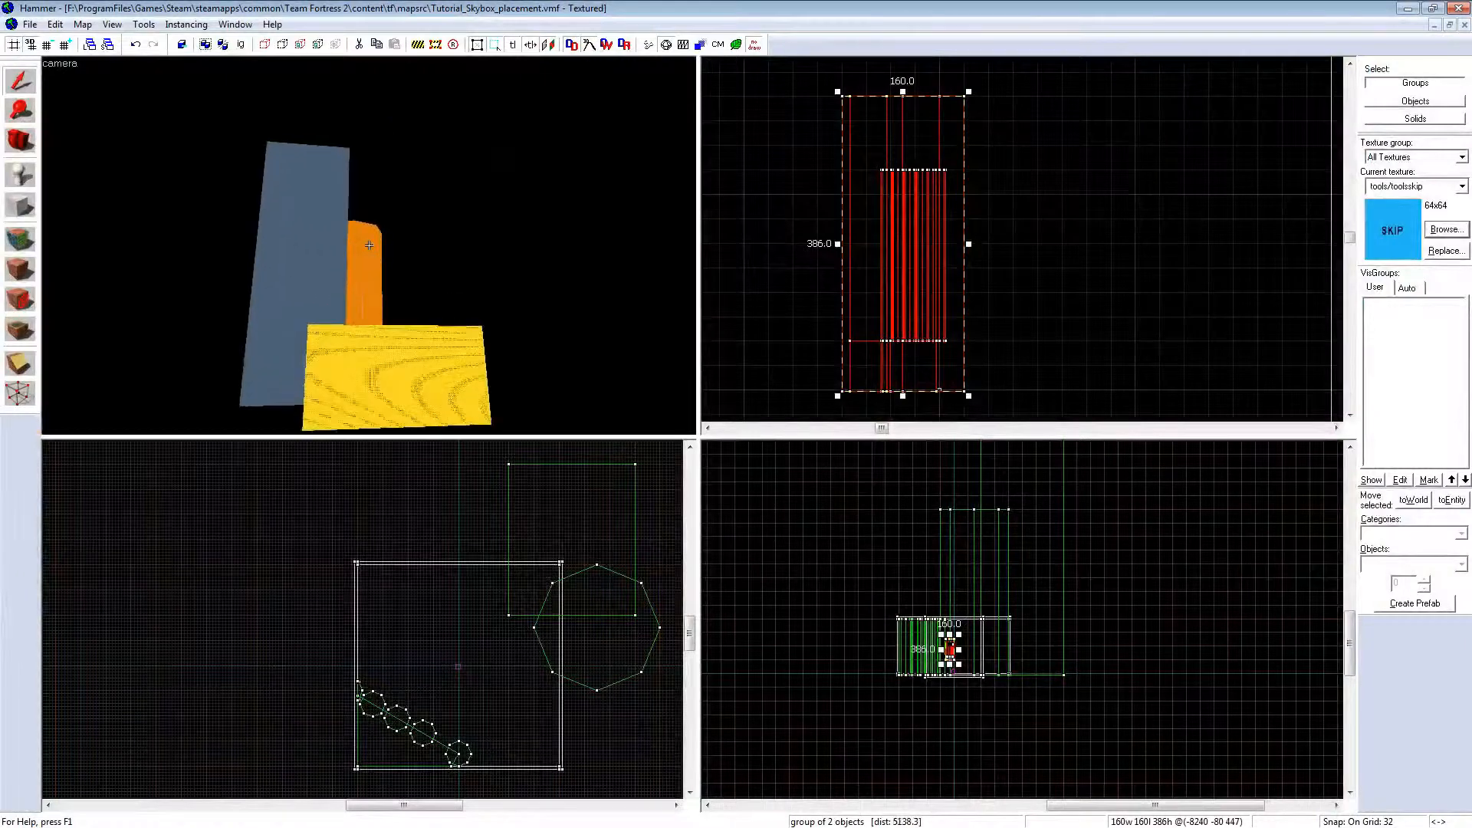
{"action": "left_click", "coordinate": [421, 264]}
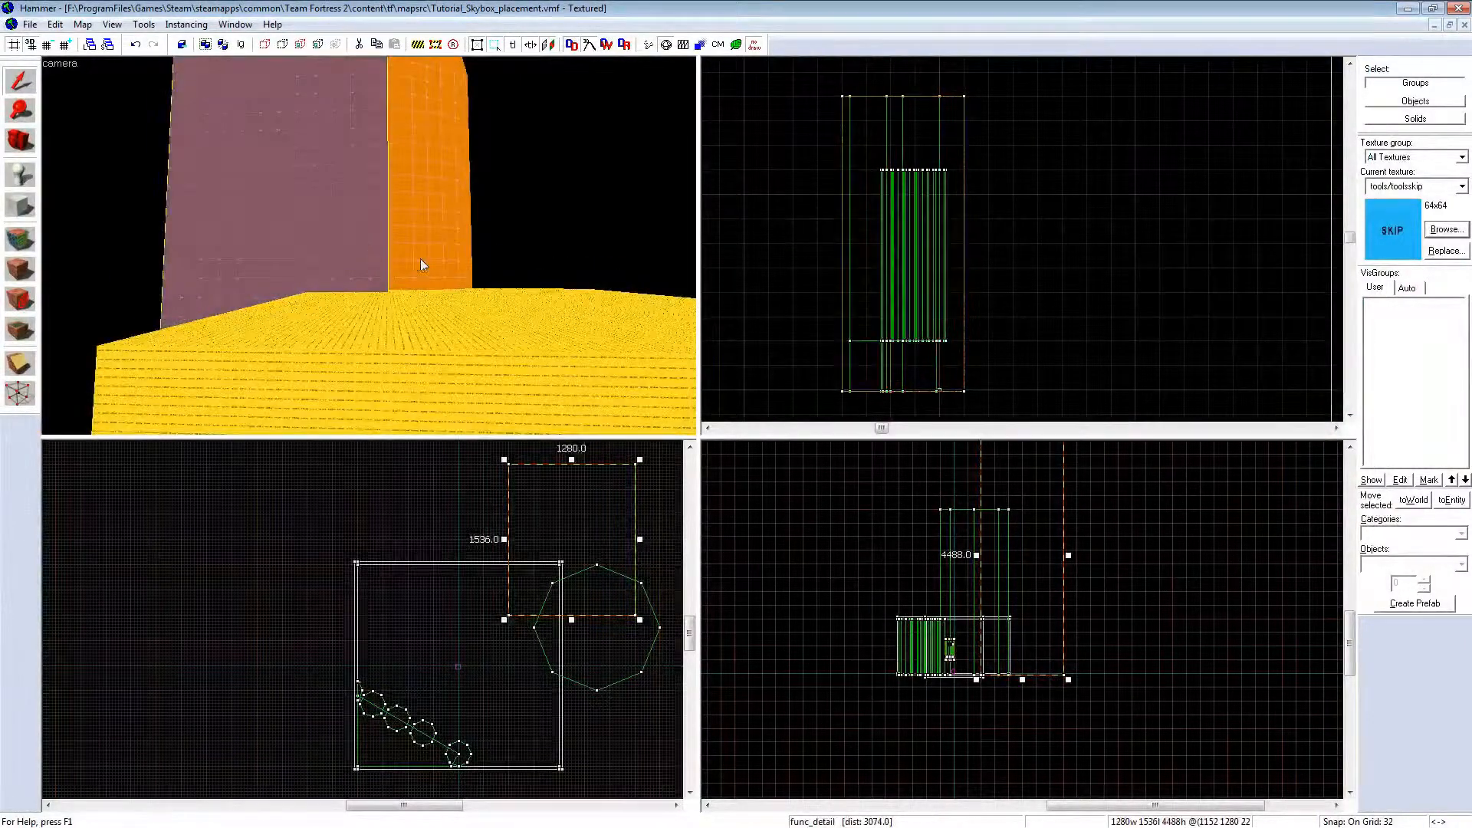
{"action": "key", "text": "z"}
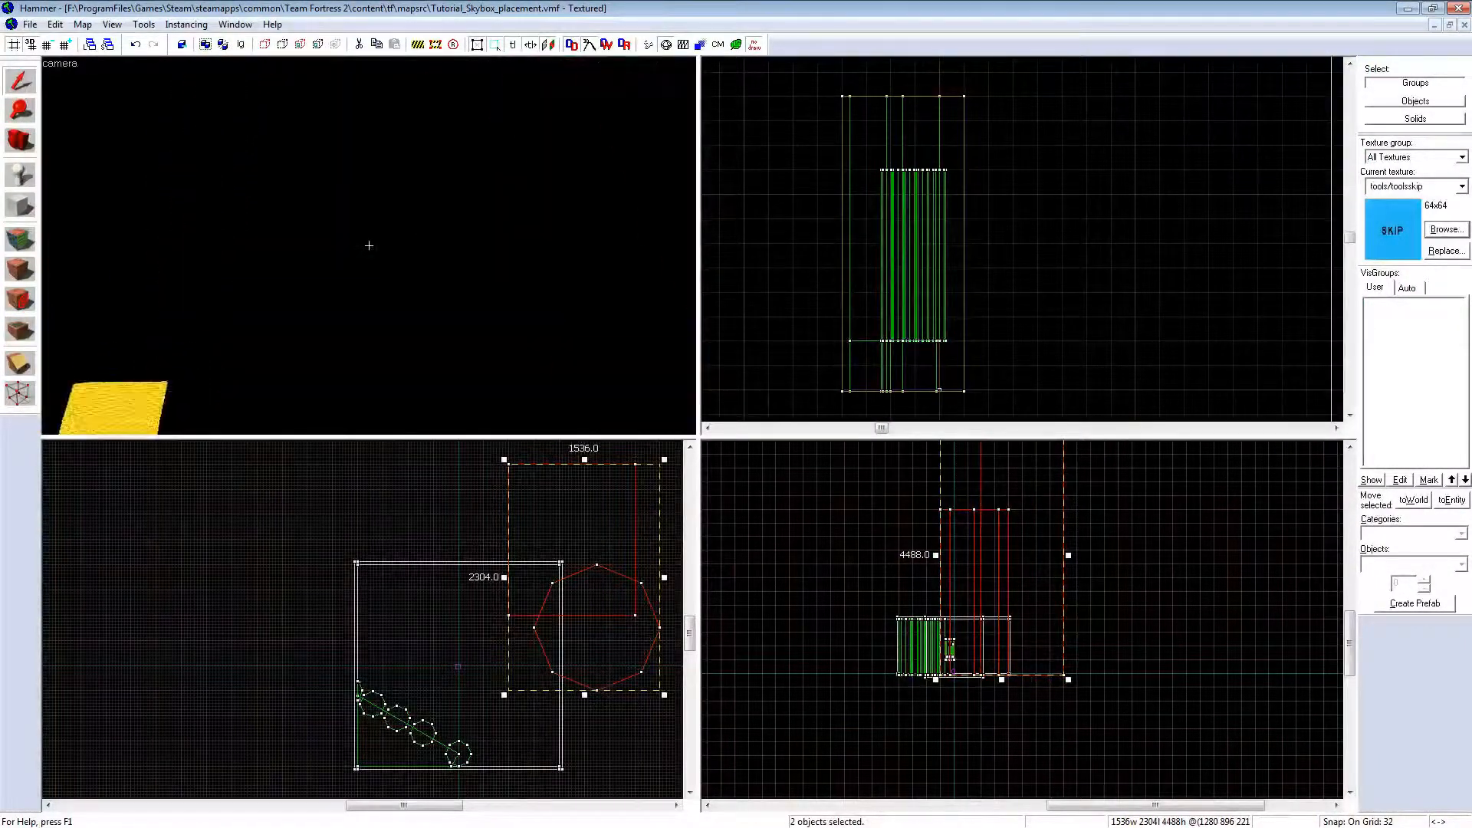
{"action": "key", "text": "w"}
{"action": "key", "text": "w"}
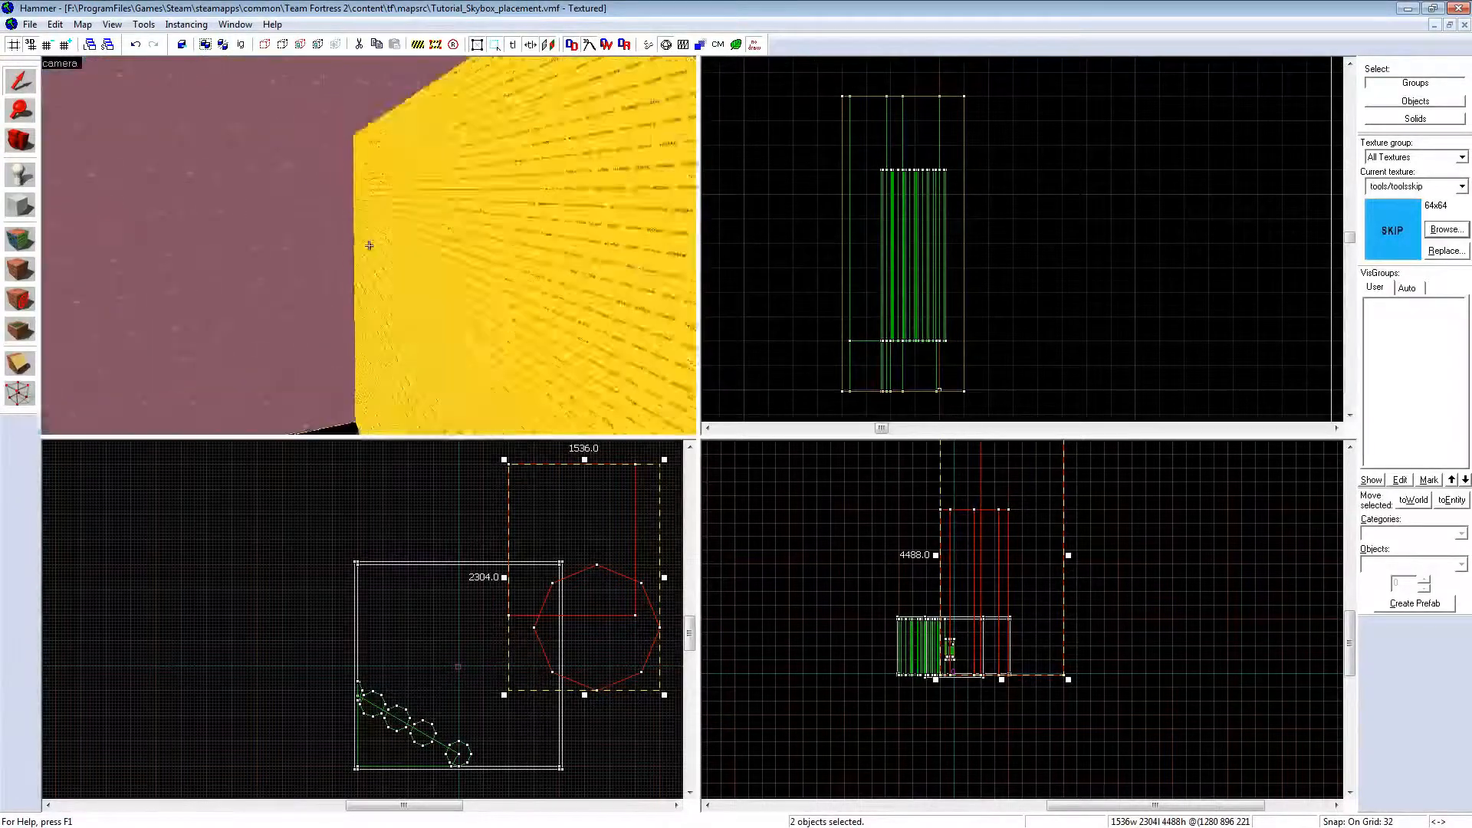
{"action": "key", "text": "z"}
{"action": "scroll", "coordinate": [1056, 638], "scroll_direction": "up", "scroll_amount": 10}
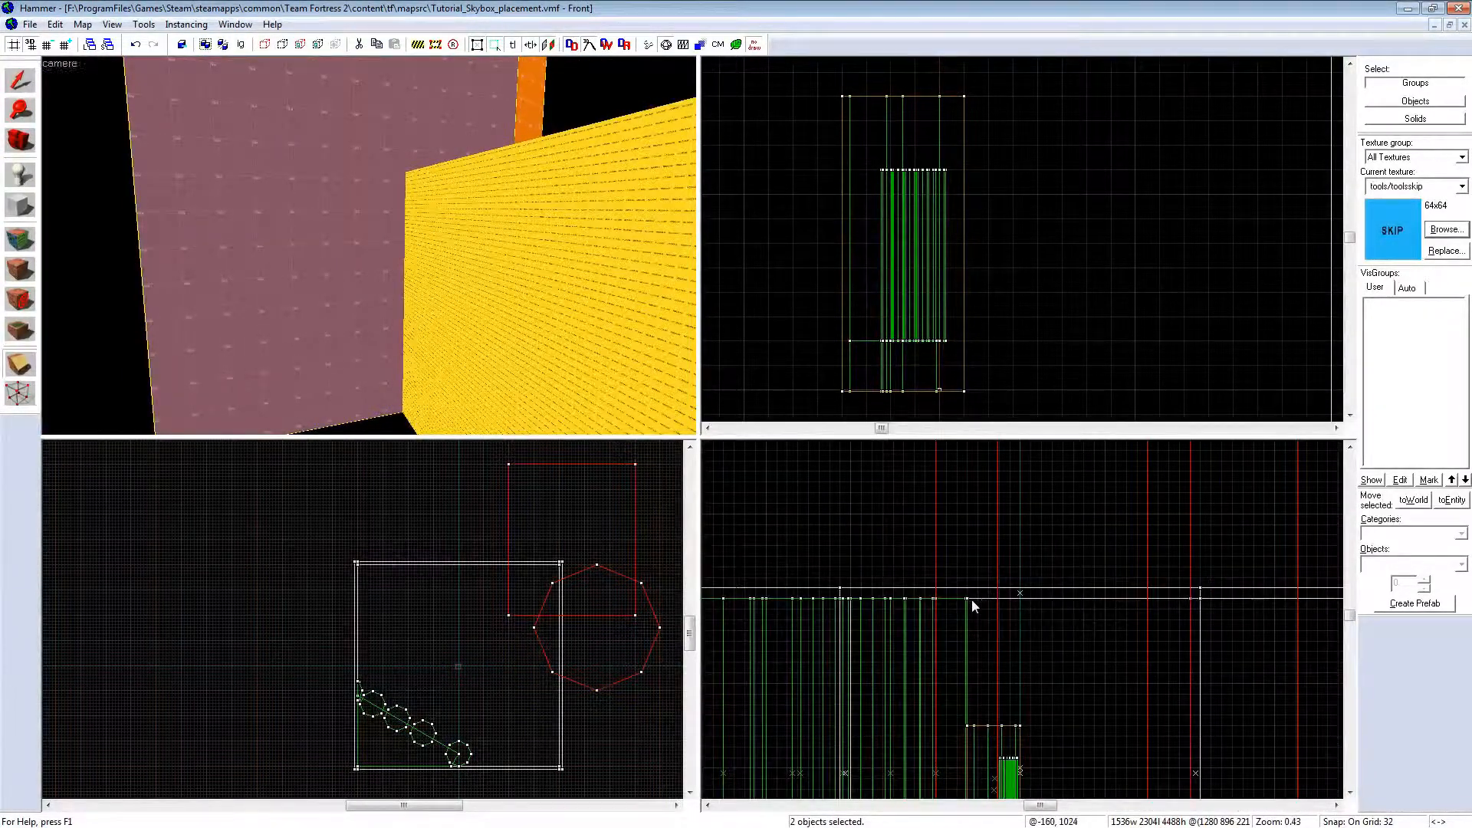
{"action": "key", "text": "Escape"}
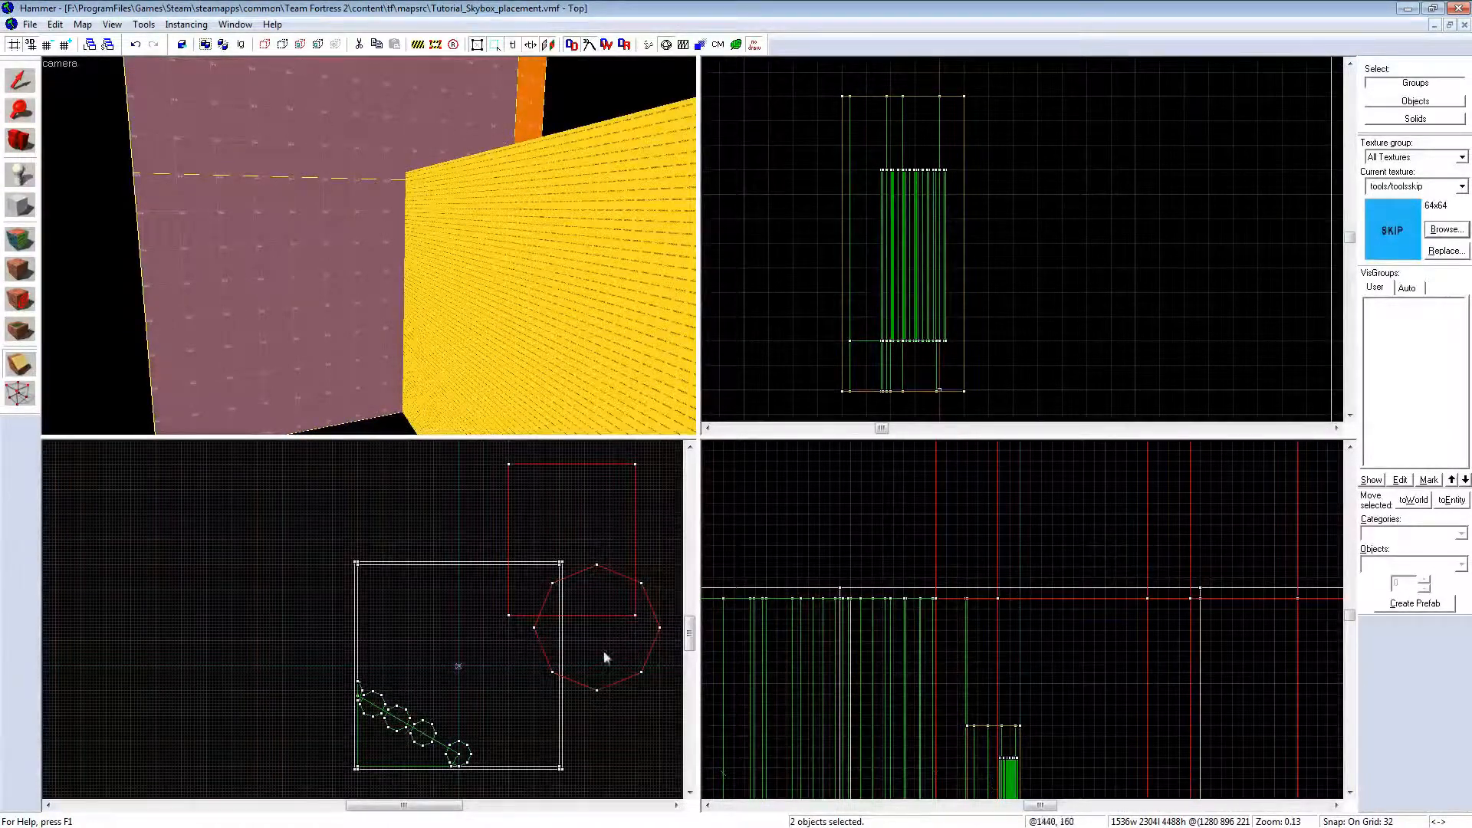
Step: Select the blue tower alone and split it vertically along the inner face of the room's east wall at x = 1024
{"action": "scroll", "coordinate": [562, 600], "scroll_direction": "up", "scroll_amount": 6}
{"action": "key", "text": "Escape"}
{"action": "key", "text": "Escape"}
{"action": "left_click", "coordinate": [394, 325]}
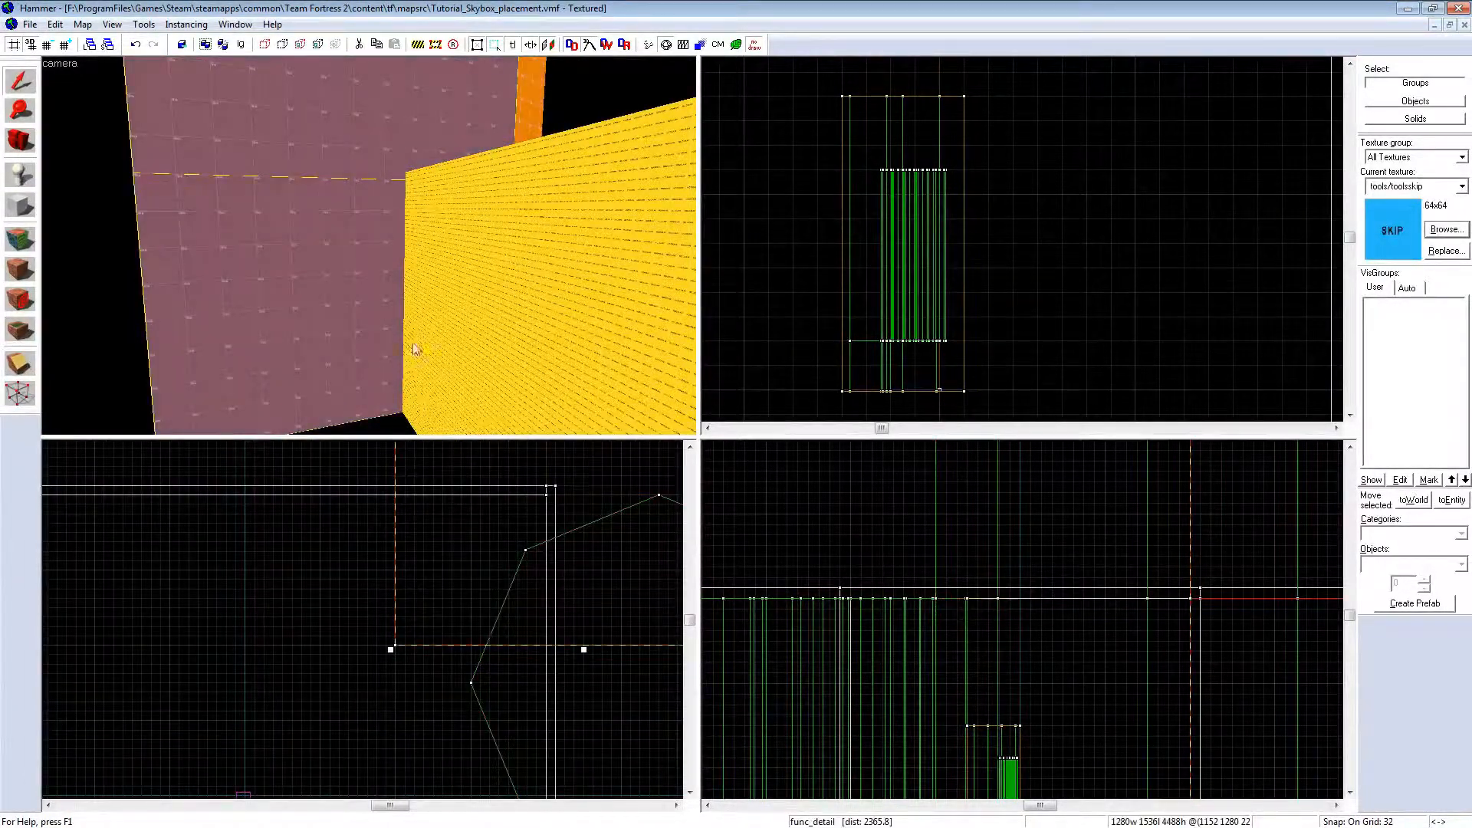
{"action": "scroll", "coordinate": [546, 696], "scroll_direction": "down", "scroll_amount": 3}
{"action": "scroll", "coordinate": [553, 549], "scroll_direction": "up", "scroll_amount": 4}
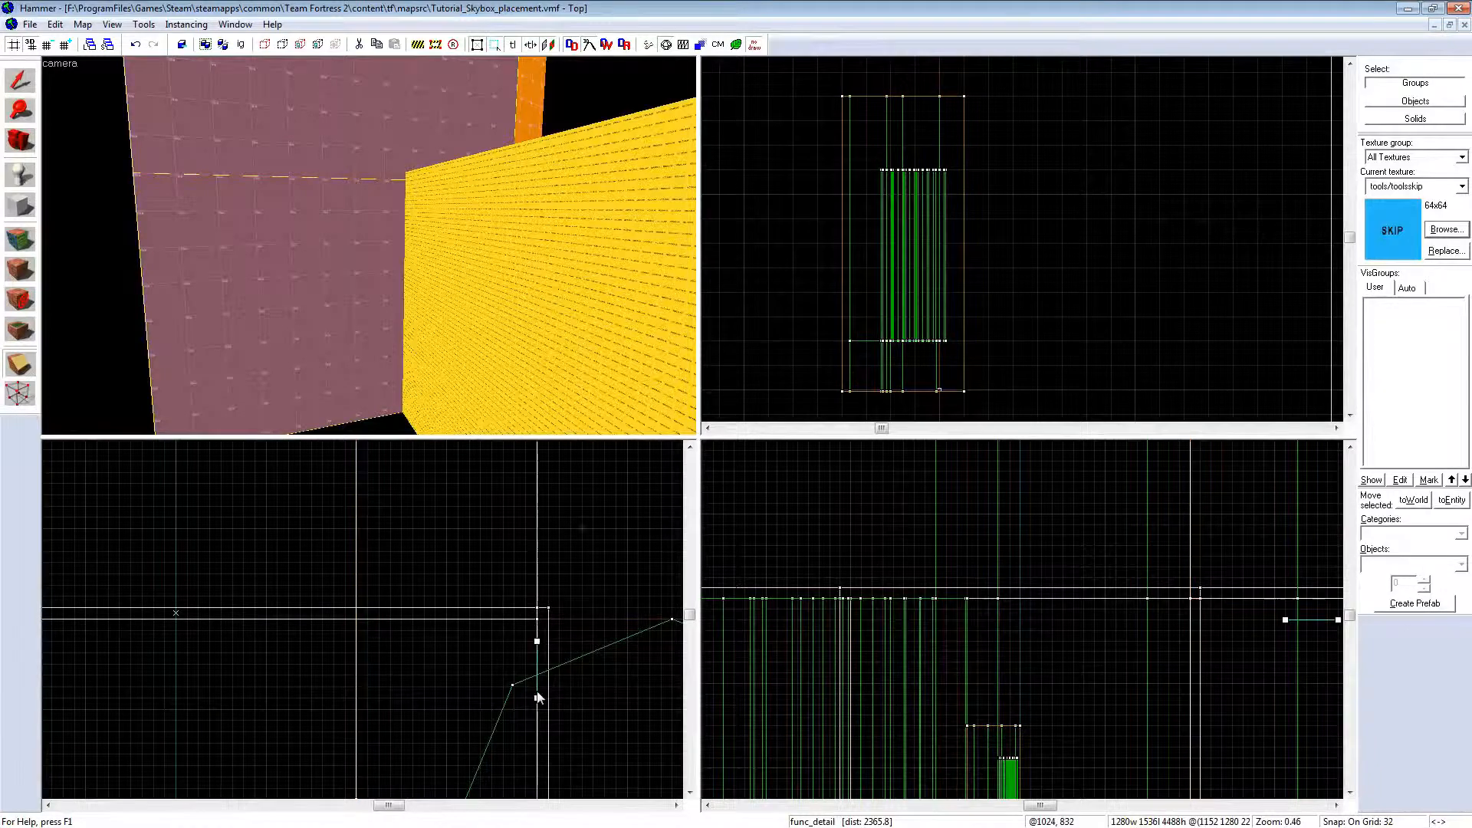
{"action": "scroll", "coordinate": [537, 696], "scroll_direction": "down", "scroll_amount": 4}
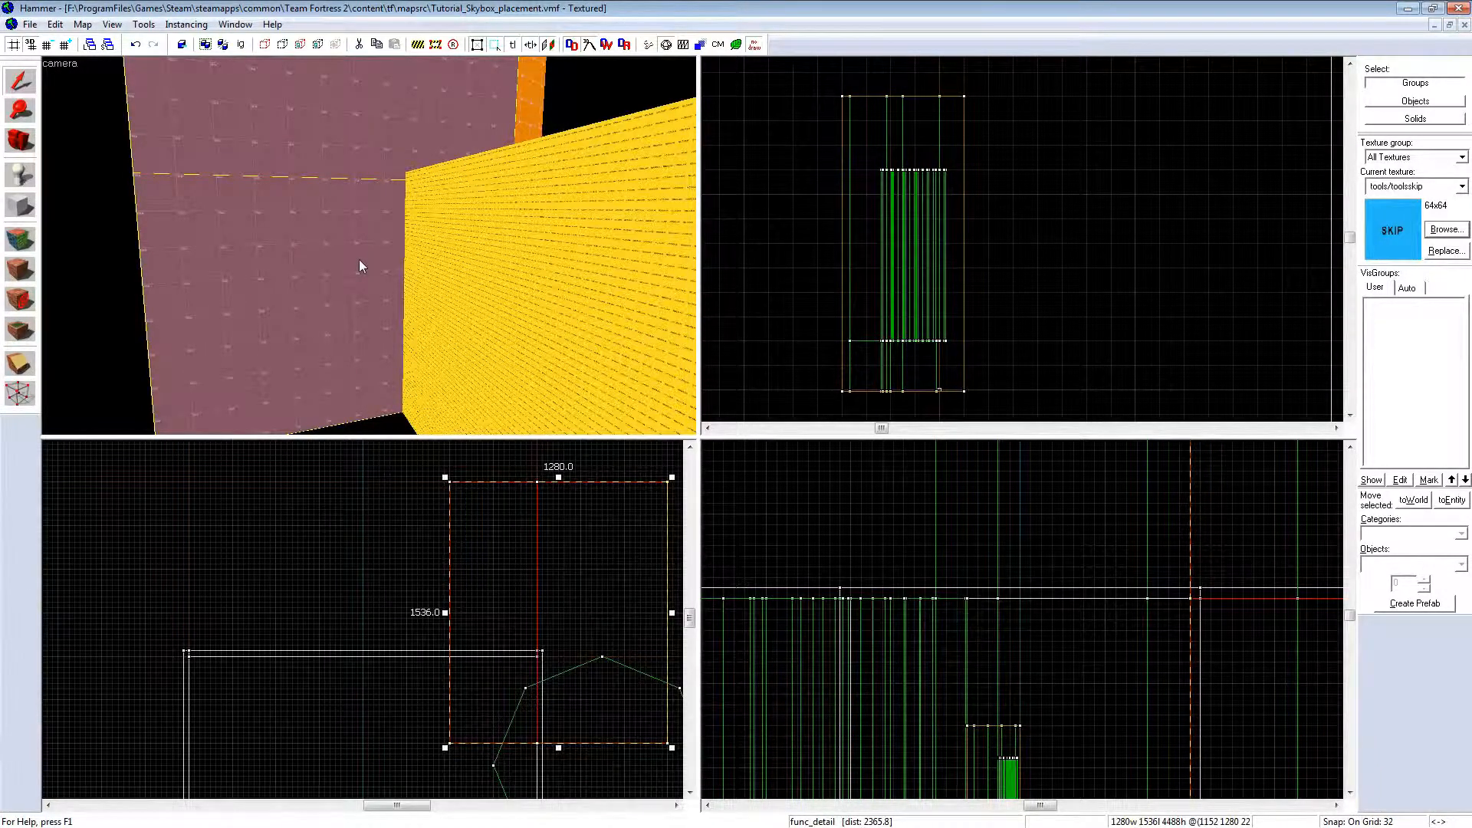
Step: Set the grid to 128 and split the blue tower's lower west section along the inner face of the north wall at y = 1024
{"action": "scroll", "coordinate": [556, 644], "scroll_direction": "up", "scroll_amount": 5}
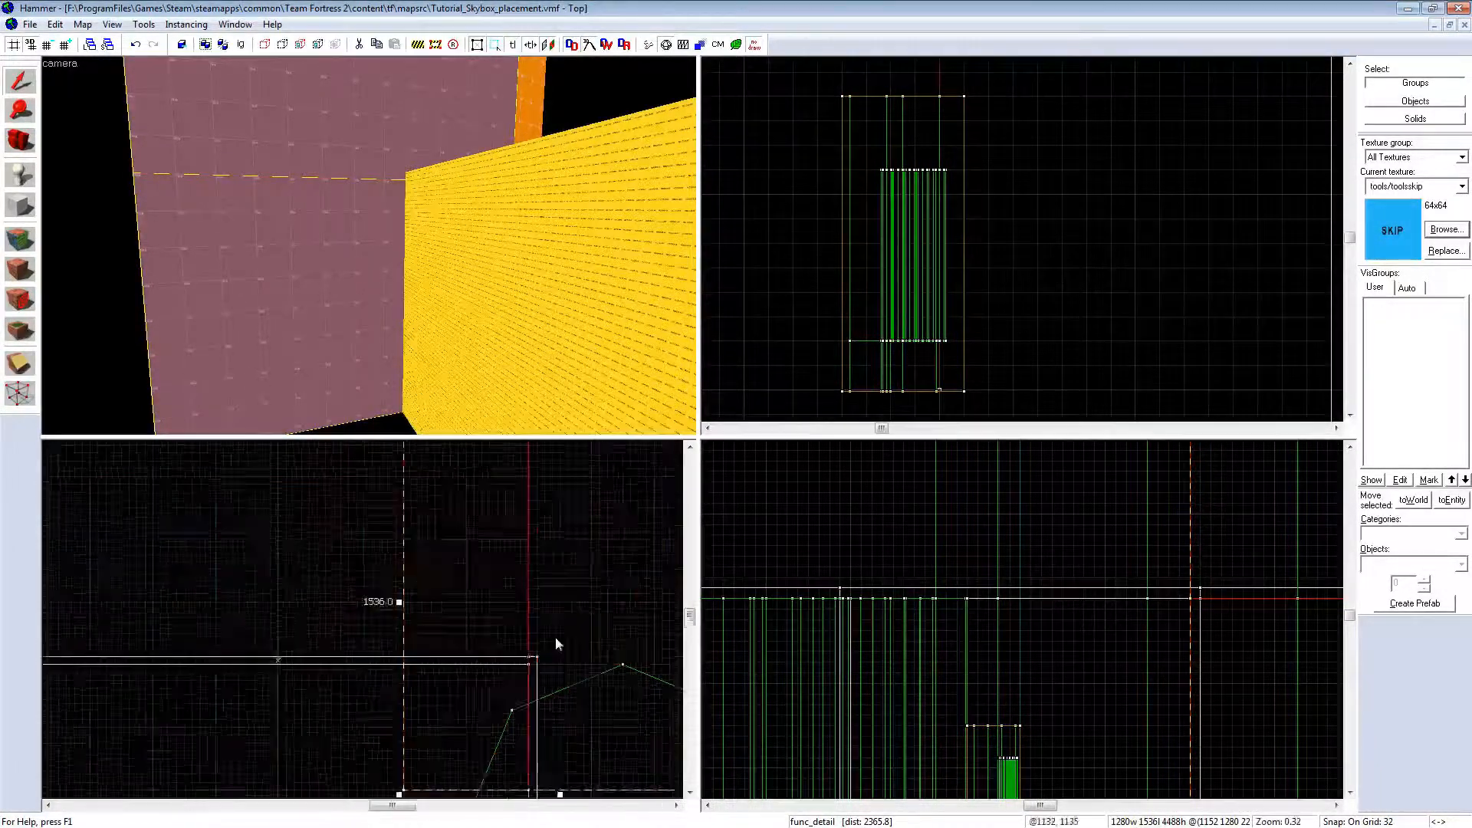
{"action": "left_click", "coordinate": [347, 320]}
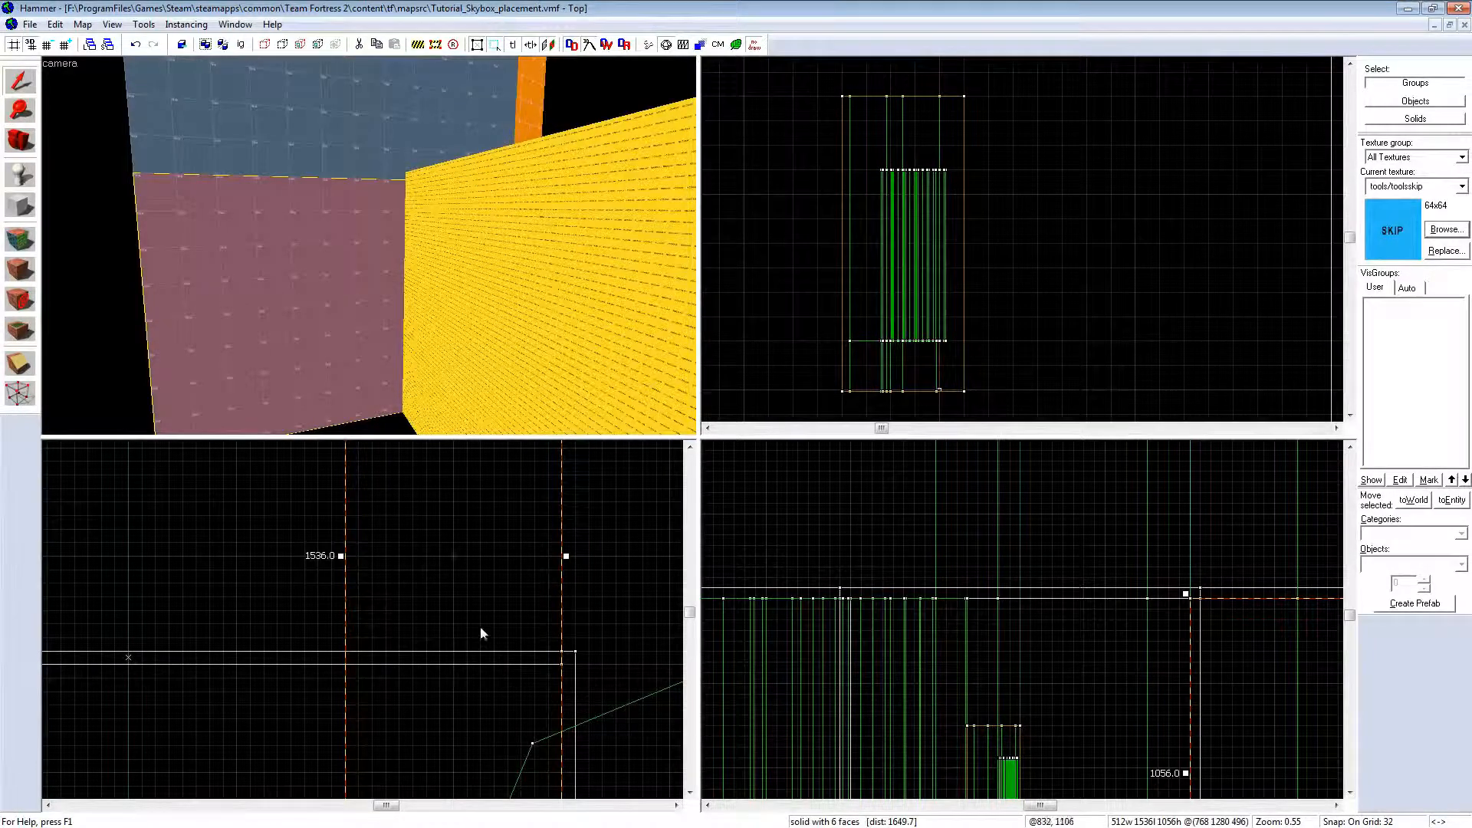
{"action": "scroll", "coordinate": [425, 669], "scroll_direction": "up", "scroll_amount": 3}
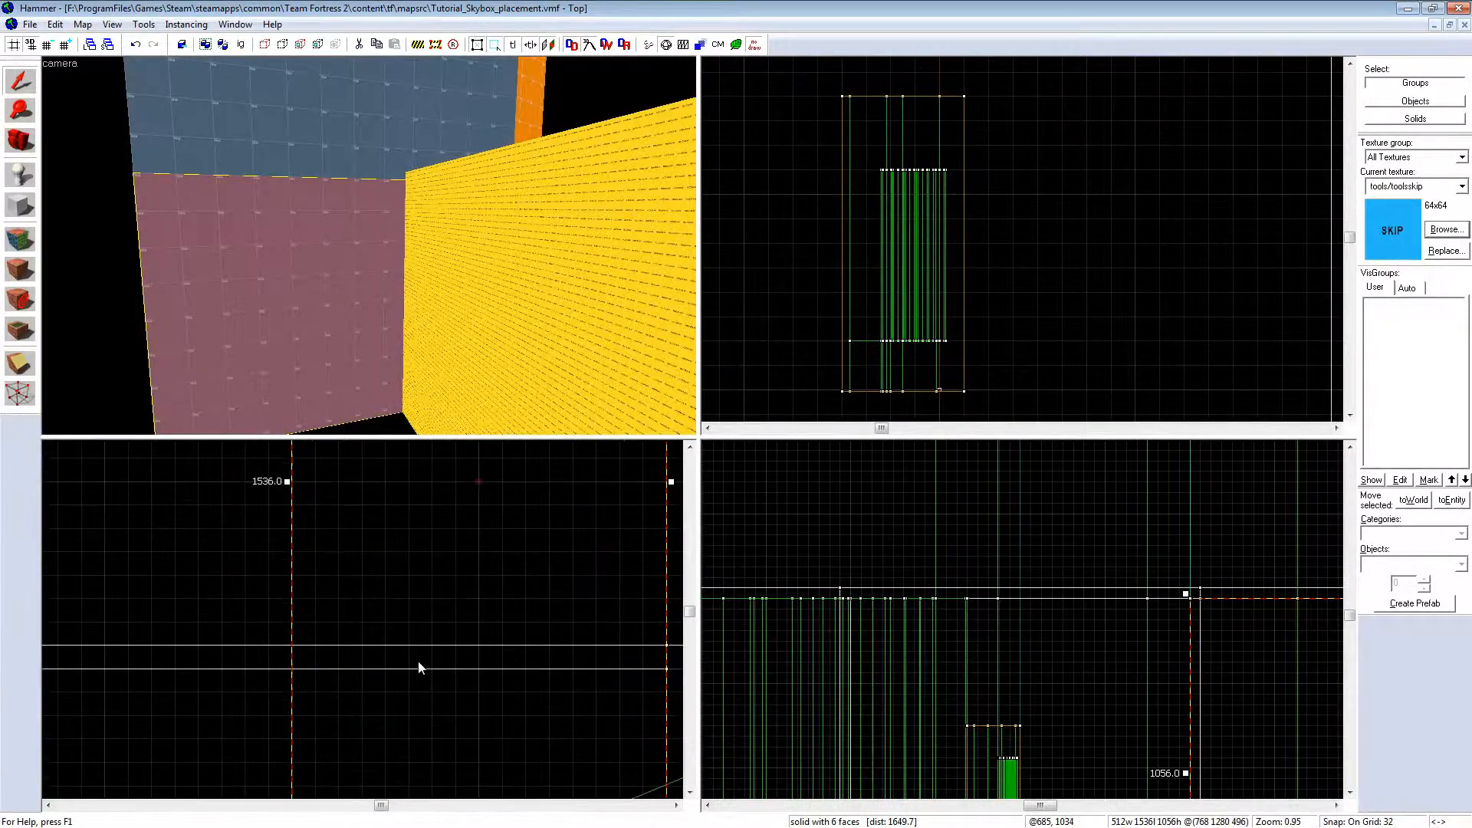
{"action": "key", "text": "bracketright"}
{"action": "key", "text": "bracketright"}
{"action": "scroll", "coordinate": [302, 665], "scroll_direction": "down", "scroll_amount": 3}
{"action": "scroll", "coordinate": [365, 695], "scroll_direction": "up", "scroll_amount": 2}
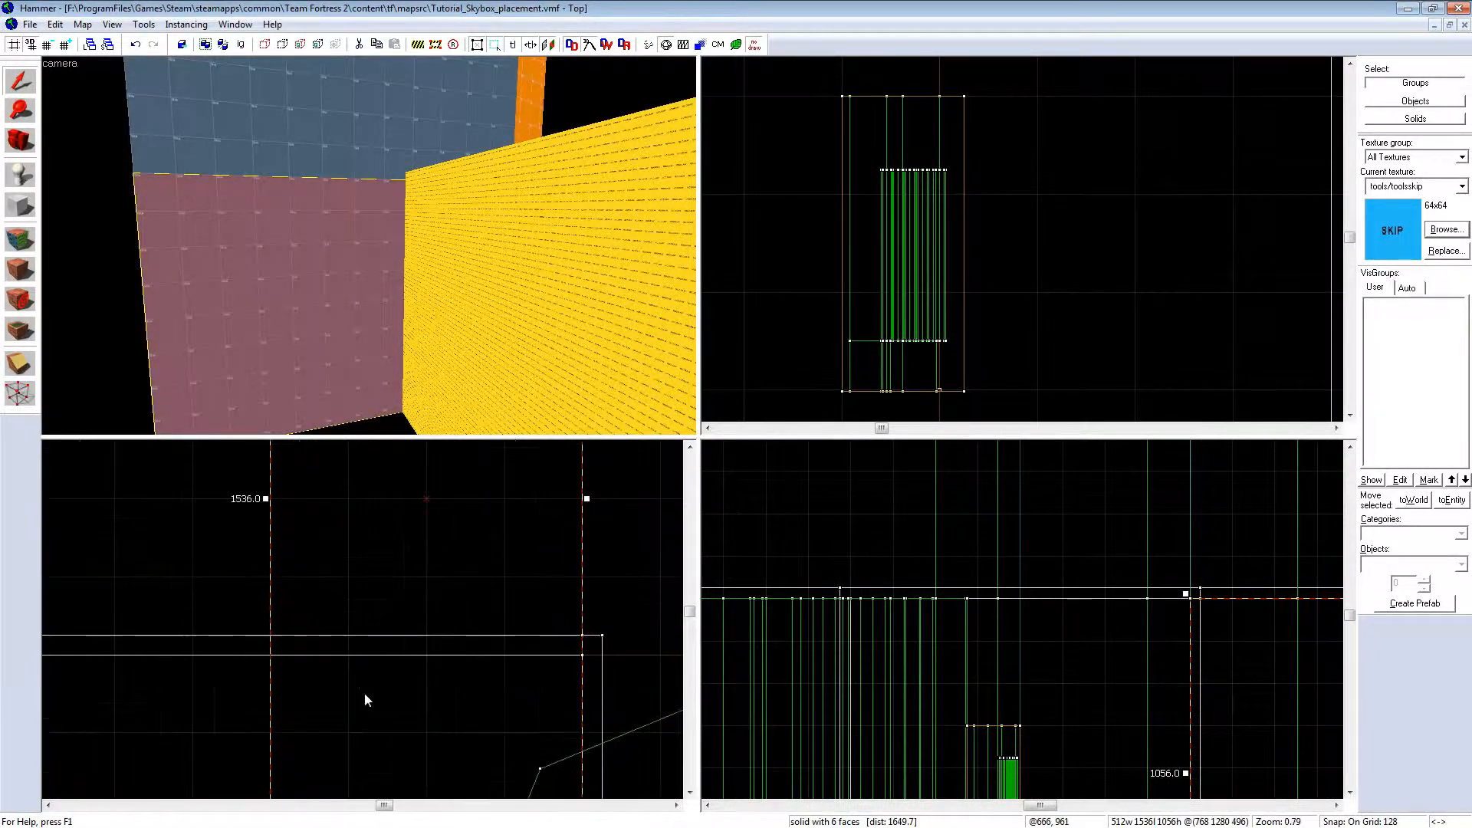
{"action": "key", "text": "shift+x"}
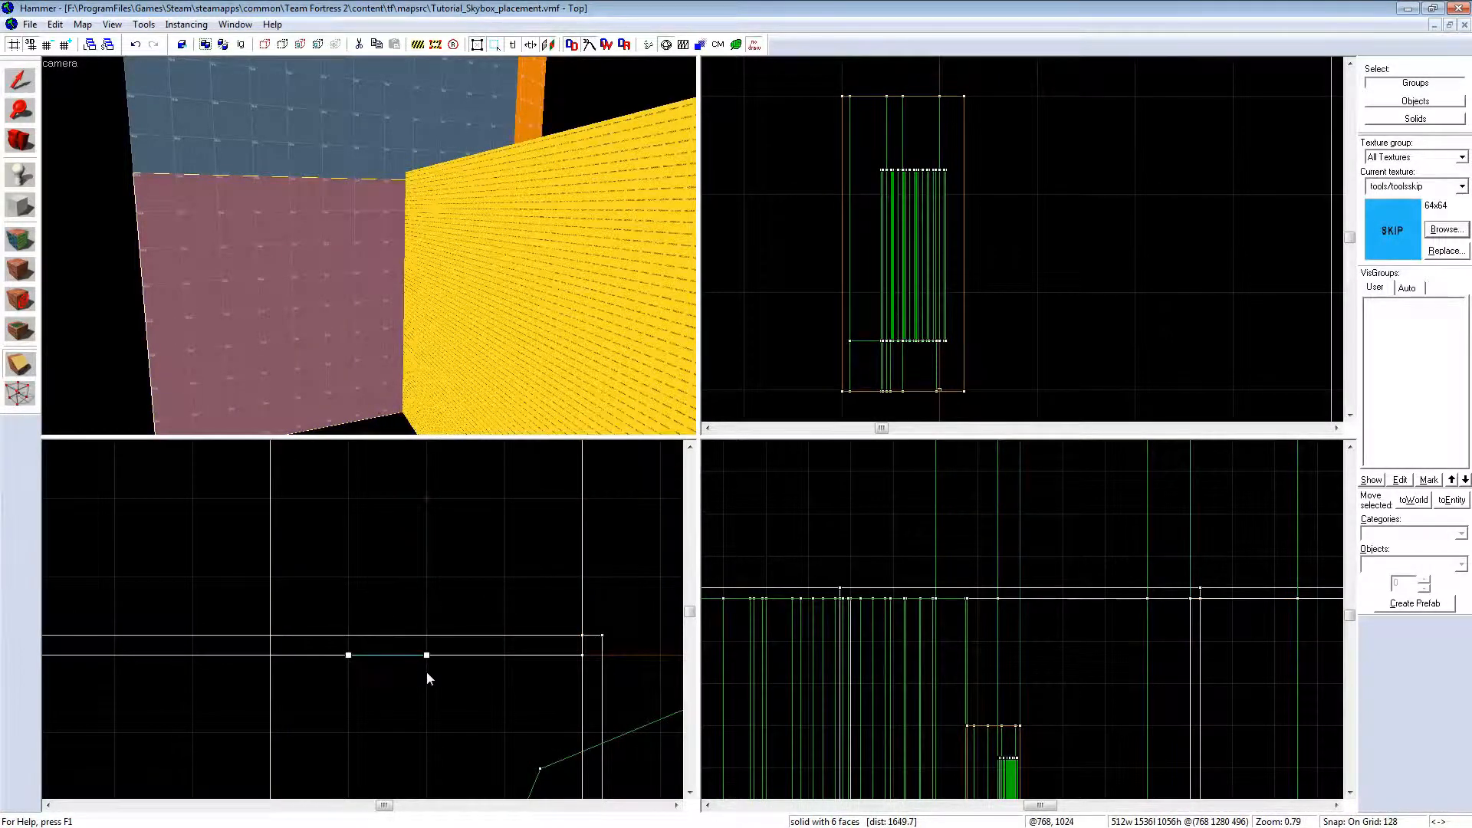
{"action": "scroll", "coordinate": [380, 653], "scroll_direction": "down", "scroll_amount": 11}
{"action": "key", "text": "Return"}
{"action": "key", "text": "shift+s"}
{"action": "key", "text": "Escape"}
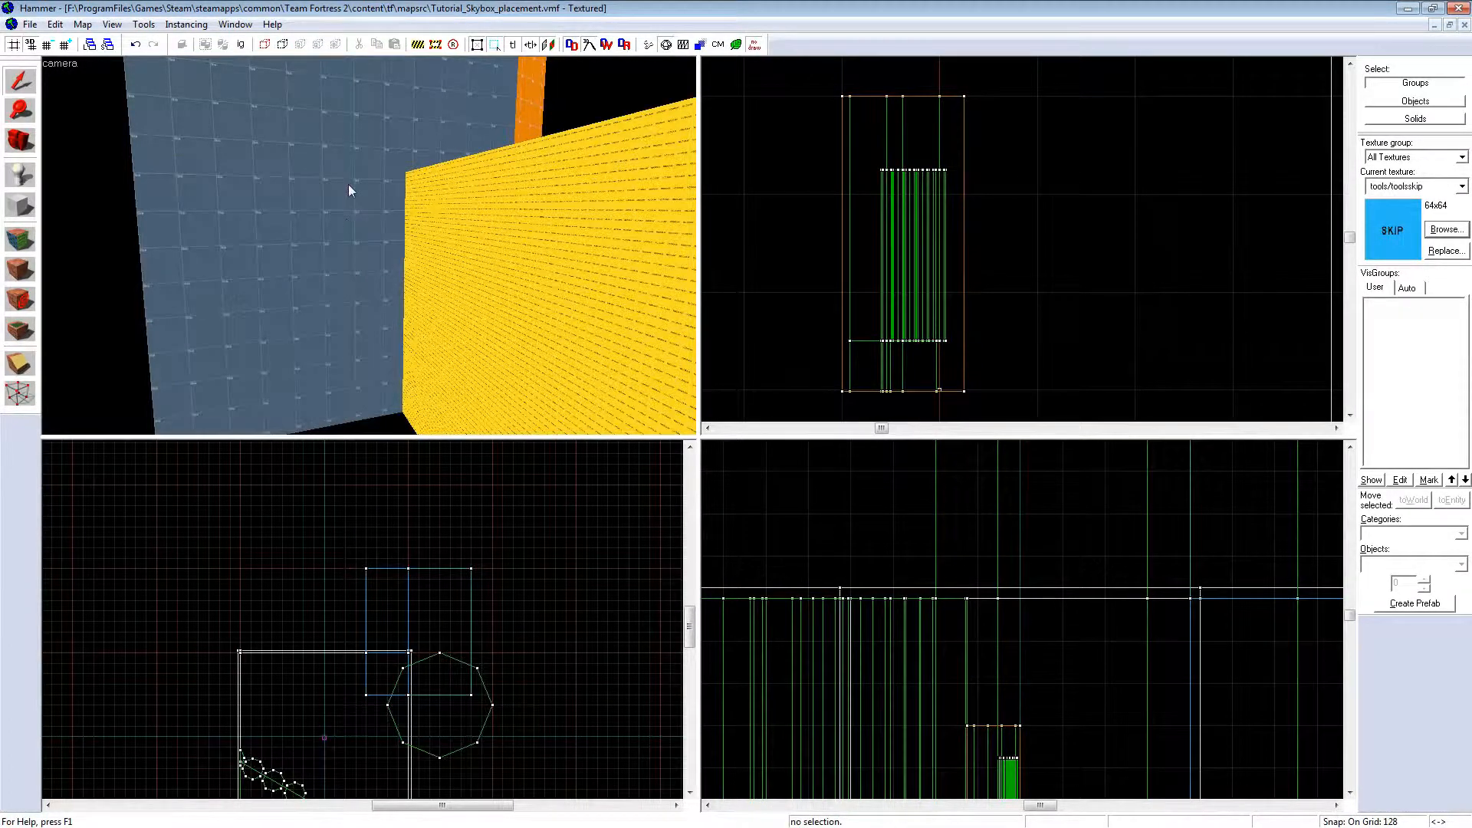
Step: Select the orange tower and split it vertically along the inner face of the room's east wall at x = 1024
{"action": "left_click", "coordinate": [349, 190]}
{"action": "key", "text": "z"}
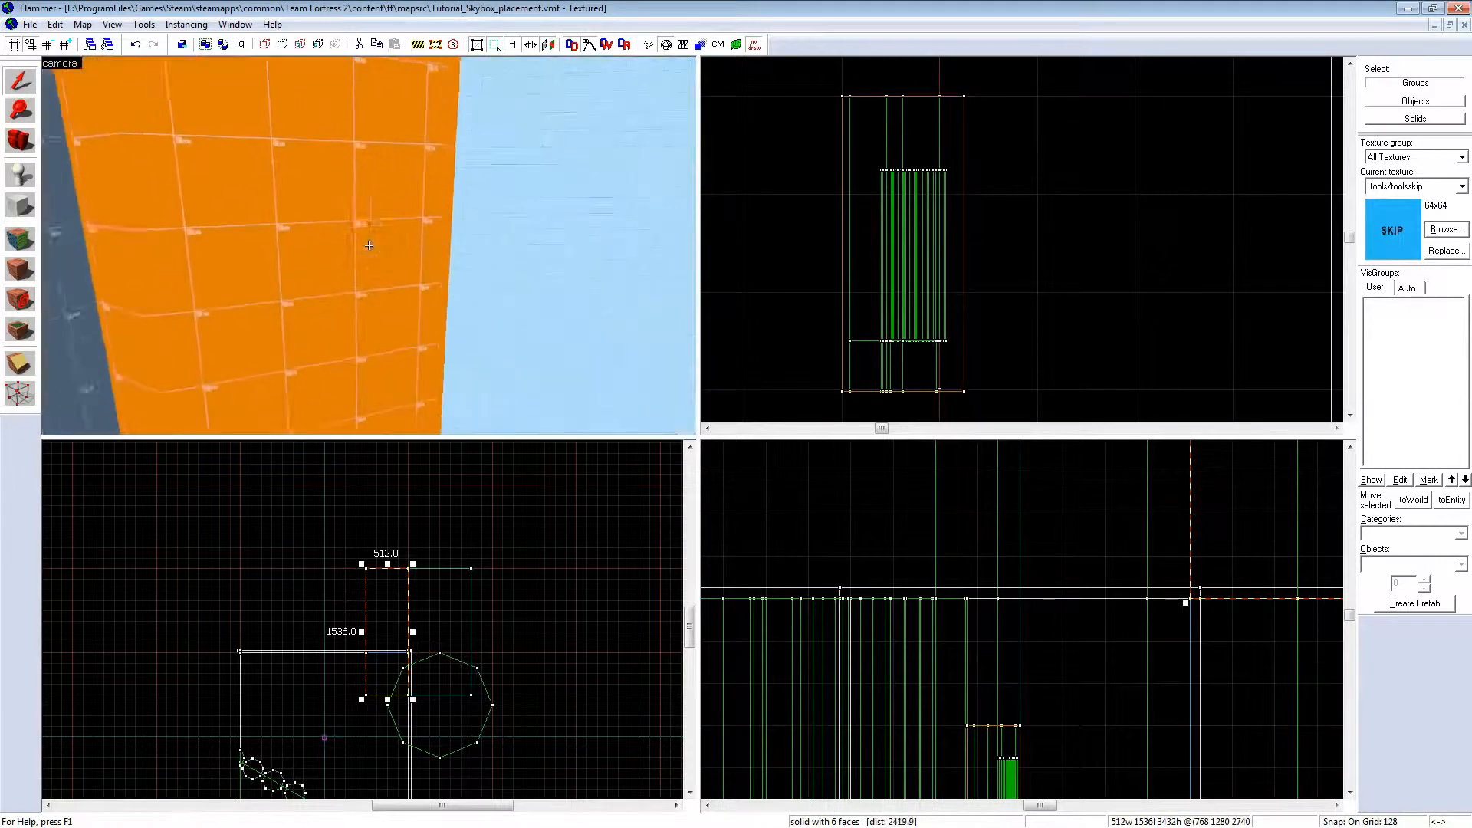
{"action": "left_click", "coordinate": [369, 245]}
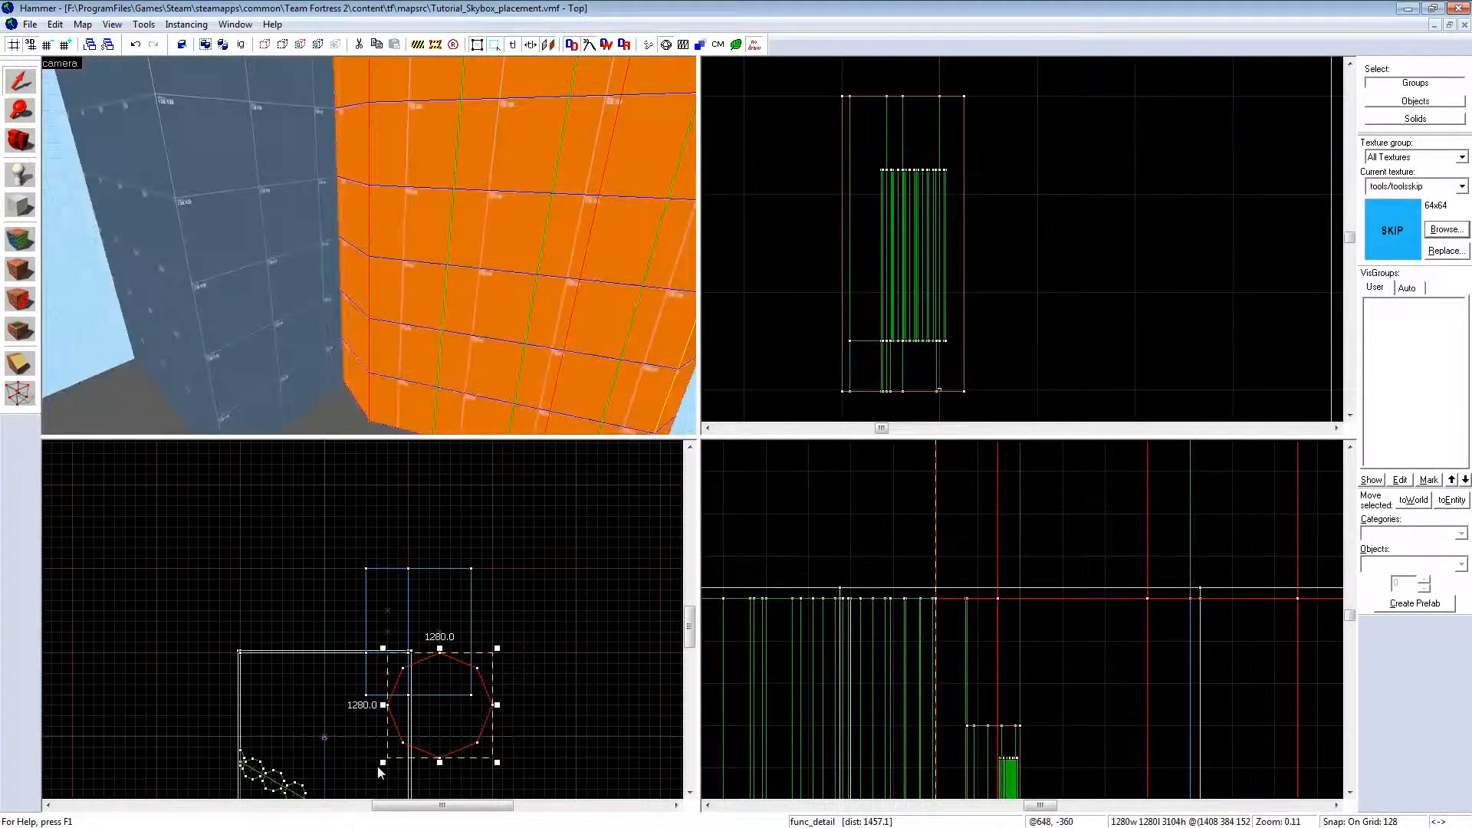
{"action": "scroll", "coordinate": [383, 759], "scroll_direction": "up", "scroll_amount": 8}
{"action": "key", "text": "shift+x"}
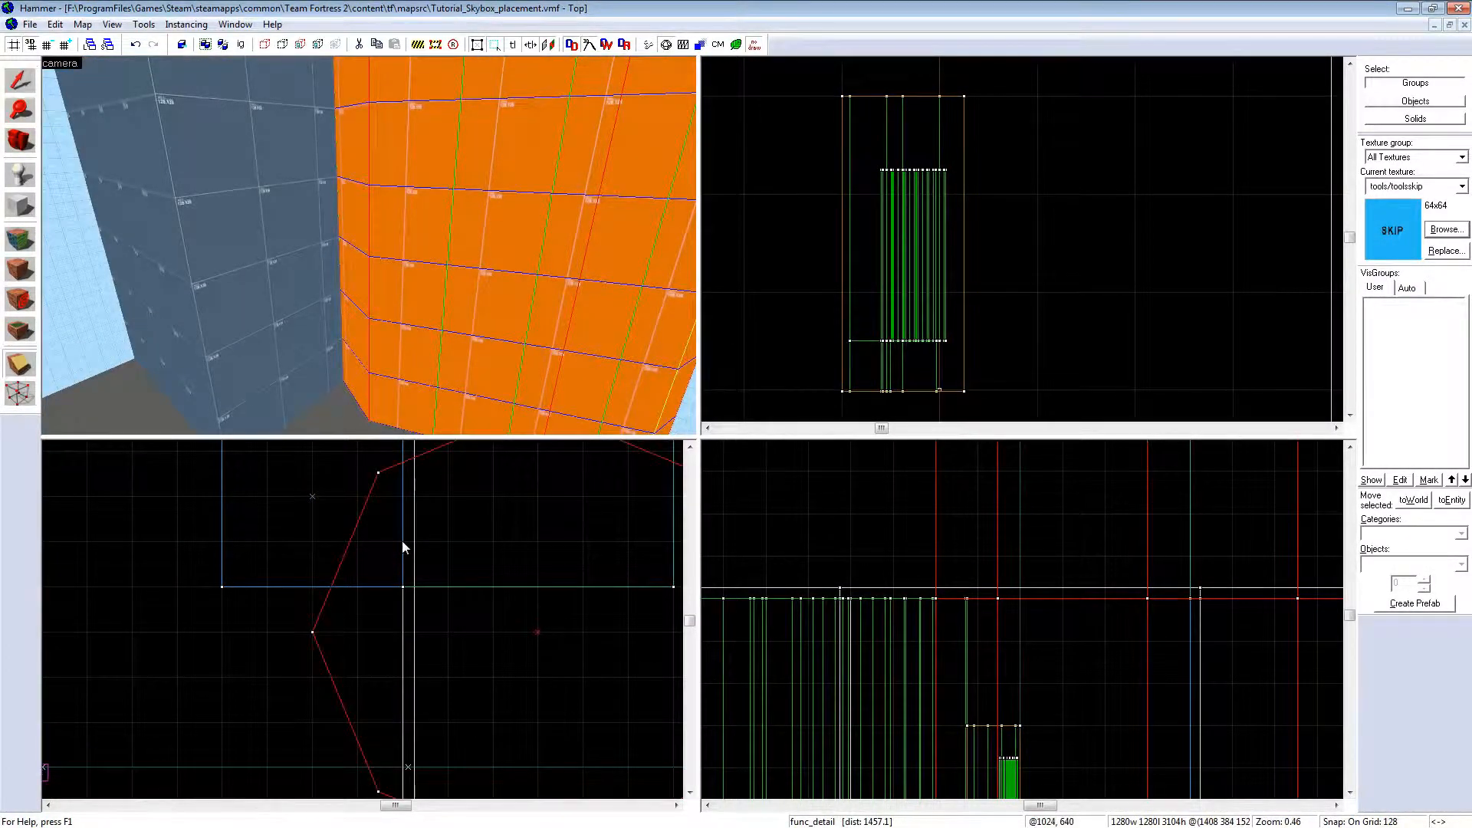
{"action": "left_click_drag", "start_coordinate": [403, 542], "coordinate": [403, 626]}
{"action": "scroll", "coordinate": [402, 587], "scroll_direction": "down", "scroll_amount": 7}
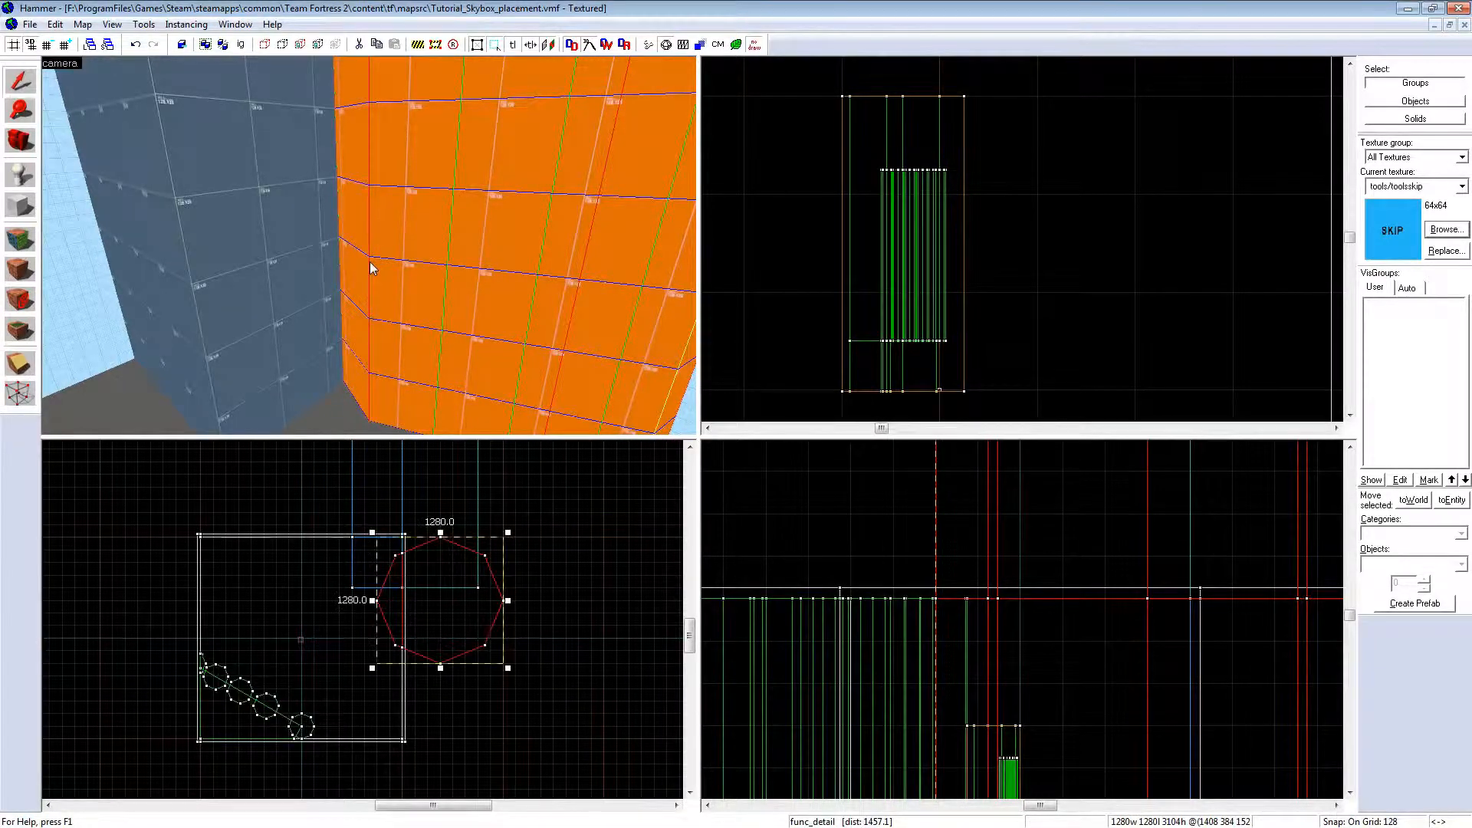
Step: Move the camera outside the room to check the orange tower's clipped sections, and maximise the 3D view
{"action": "key", "text": "z"}
{"action": "key", "text": "s"}
{"action": "key", "text": "z"}
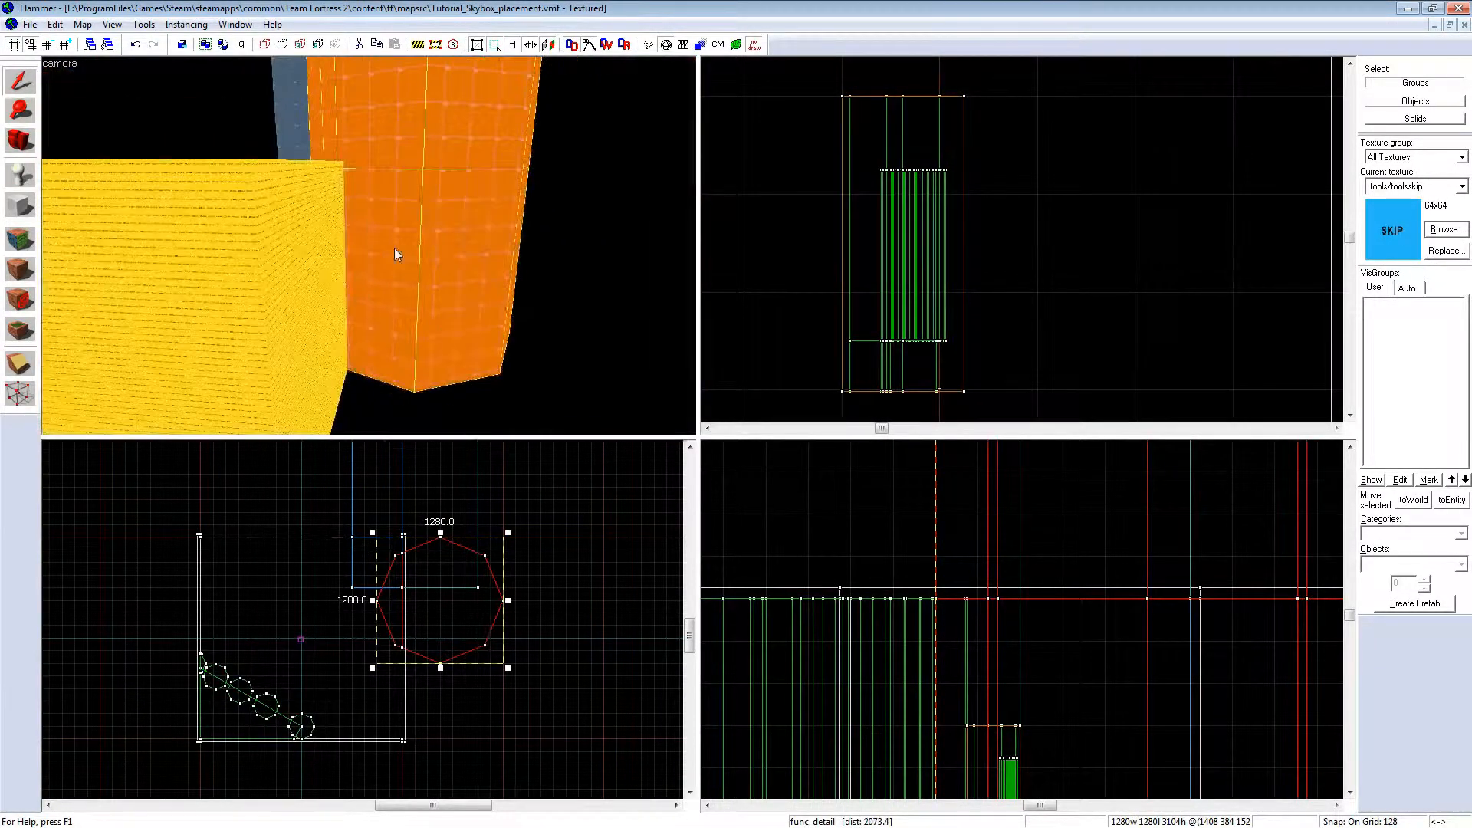
{"action": "key", "text": "z"}
{"action": "key", "text": "Escape"}
{"action": "key", "text": "z"}
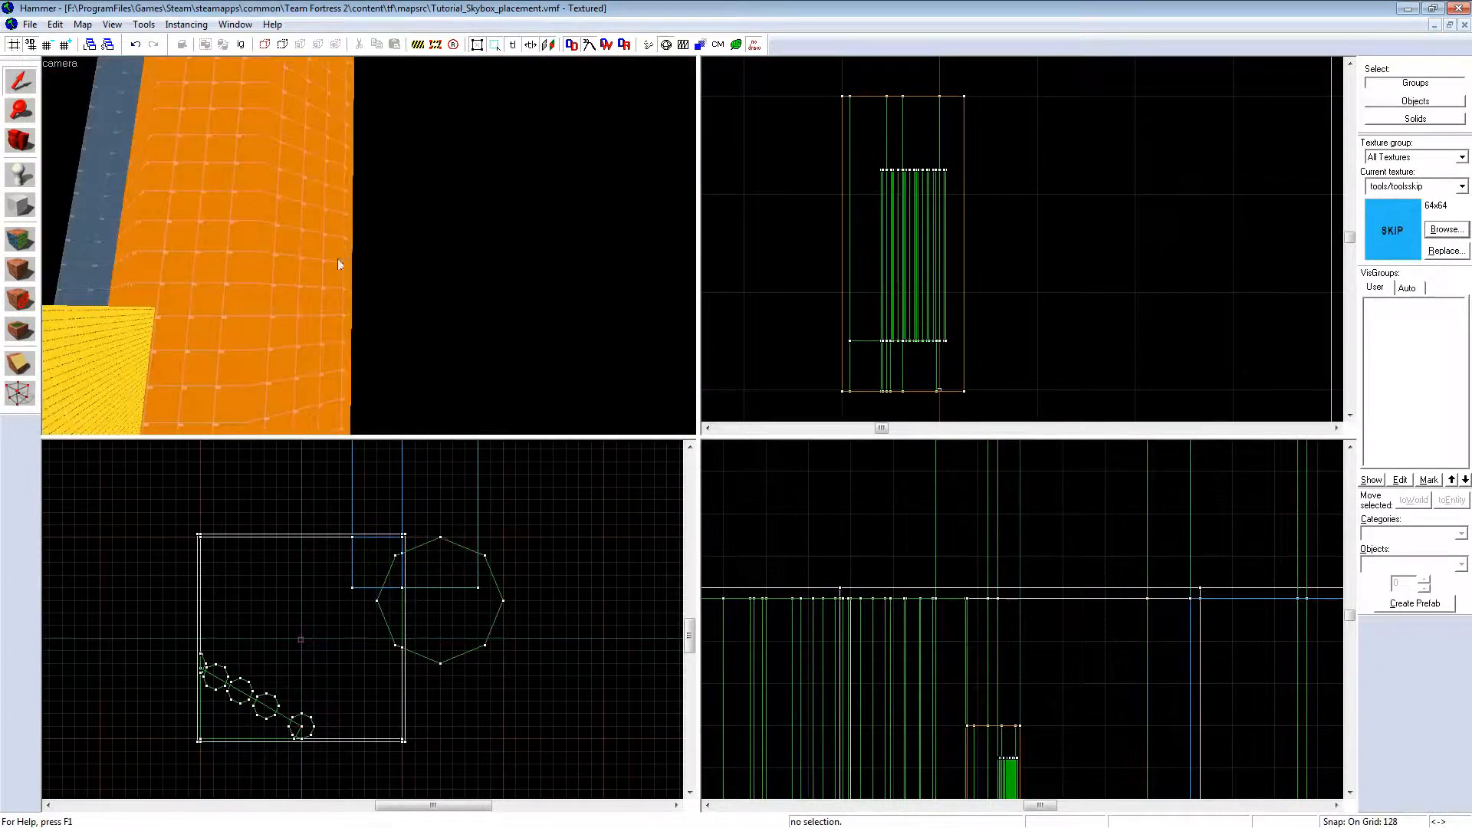
{"action": "left_click", "coordinate": [338, 259]}
{"action": "key", "text": "shift+z"}
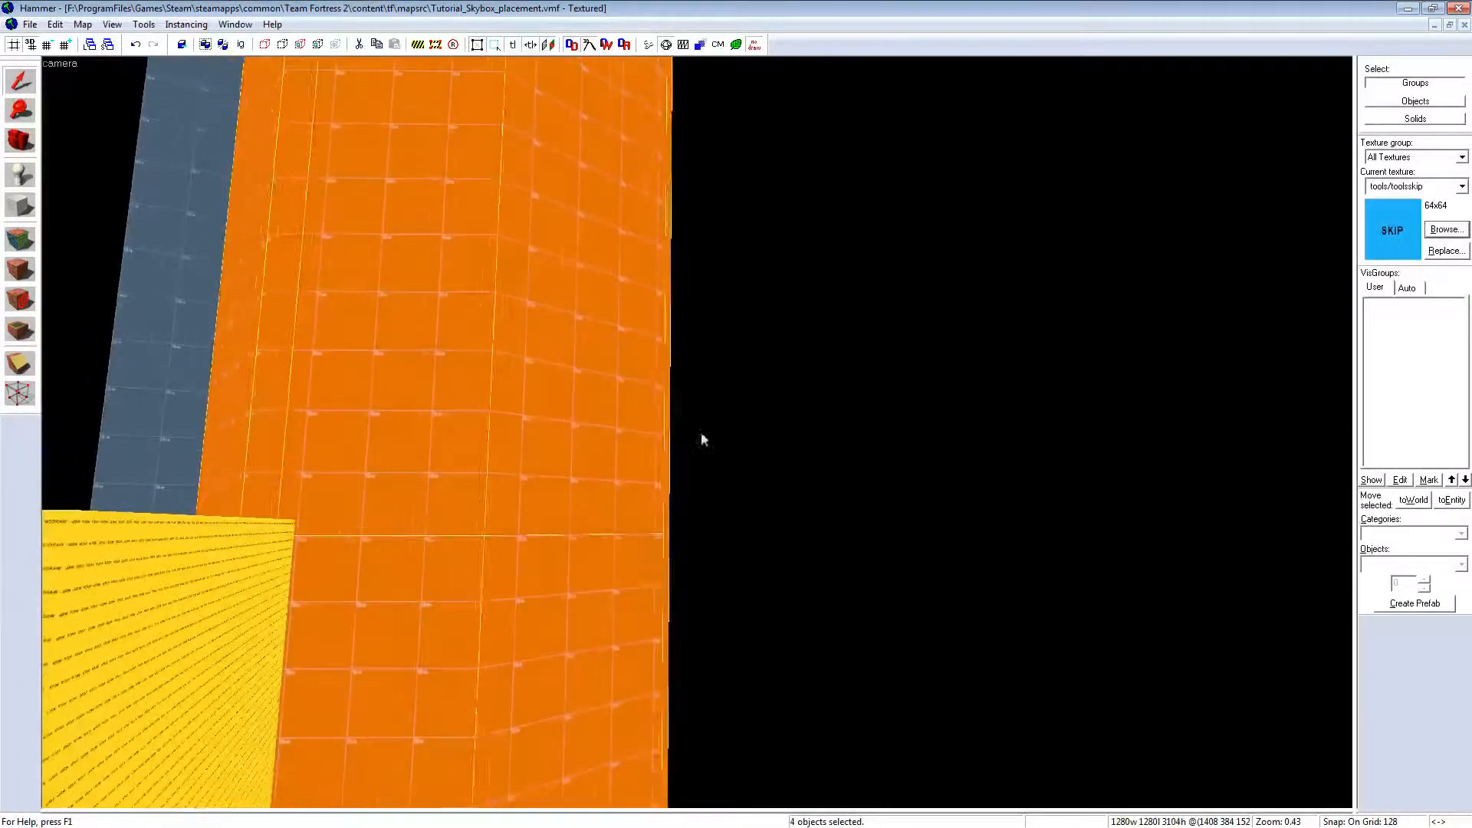
Step: Clear the selection and select the orange tower's sections outside the room together with the blue tower's sections above the ceiling
{"action": "key", "text": "Escape"}
{"action": "left_click", "coordinate": [504, 573]}
{"action": "key", "text": "z"}
{"action": "key", "text": "a"}
{"action": "key", "text": "z"}
{"action": "left_click", "coordinate": [607, 407], "text": "ctrl"}
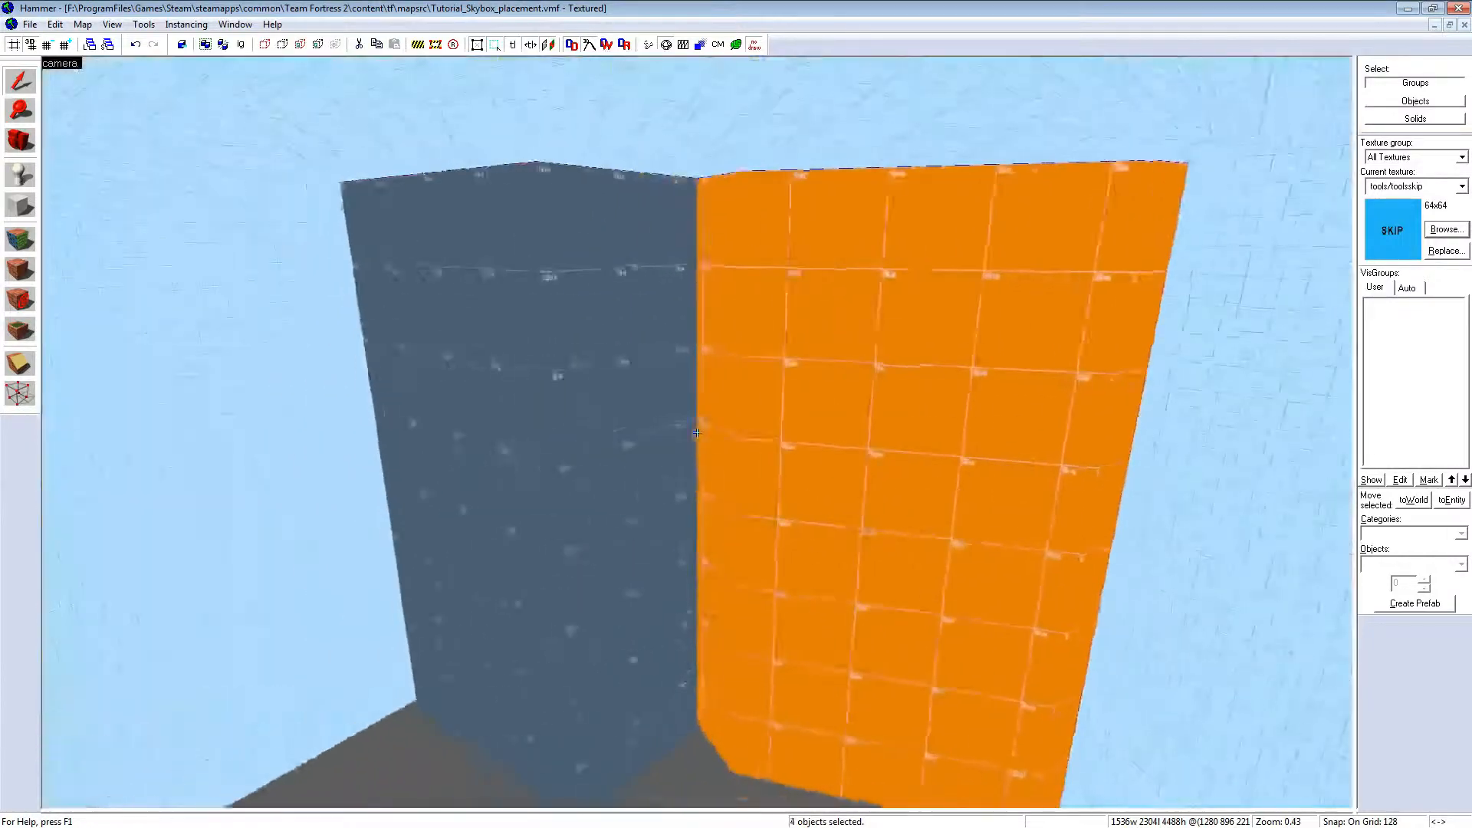
Step: Add the blue tower's lower sections outside the room to the selection of outlying tower sections
{"action": "key", "text": "a"}
{"action": "key", "text": "w"}
{"action": "key", "text": "w"}
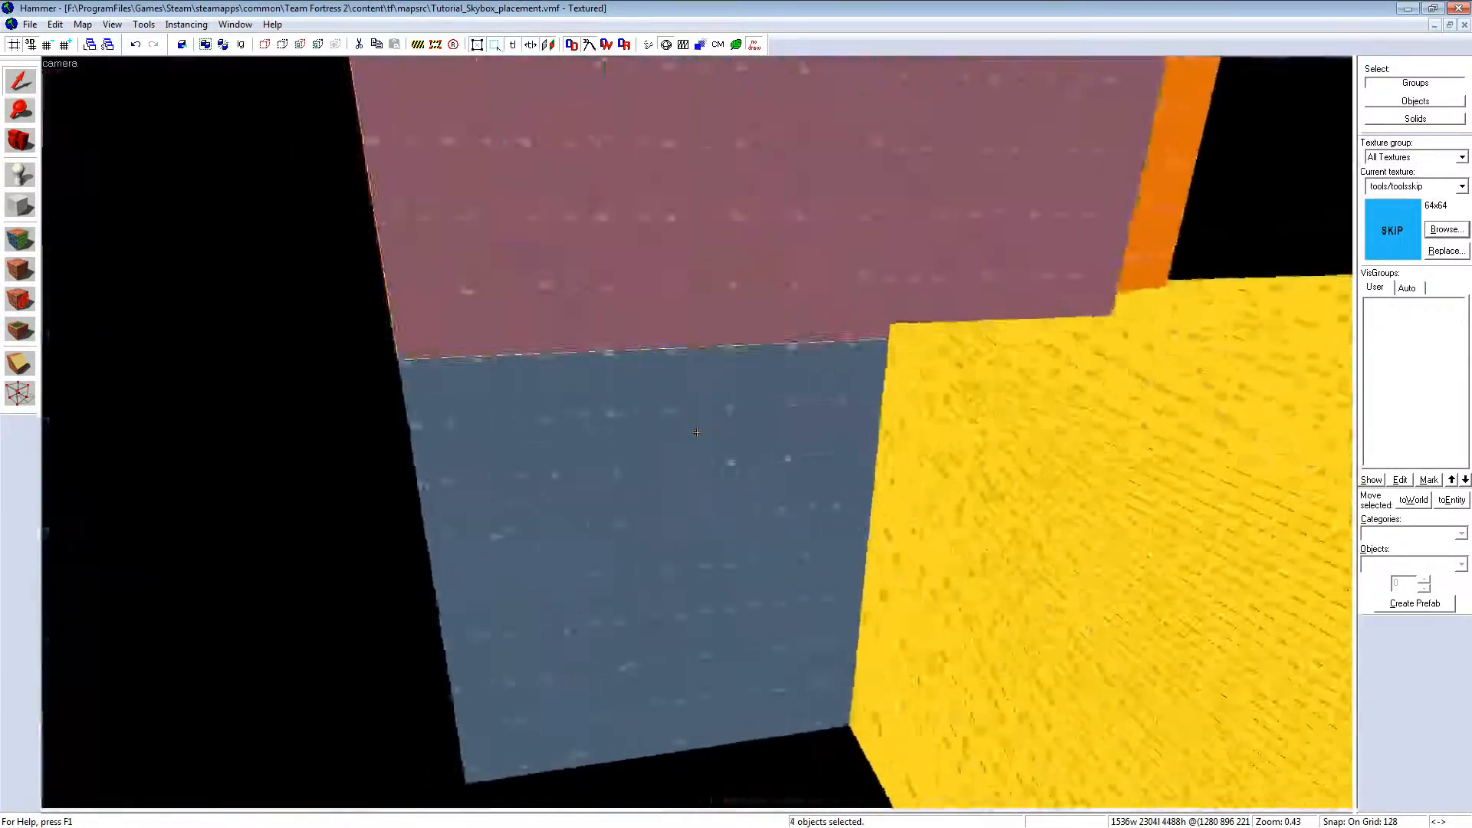
{"action": "key", "text": "z"}
{"action": "left_click", "coordinate": [699, 435], "text": "ctrl"}
{"action": "key", "text": "z"}
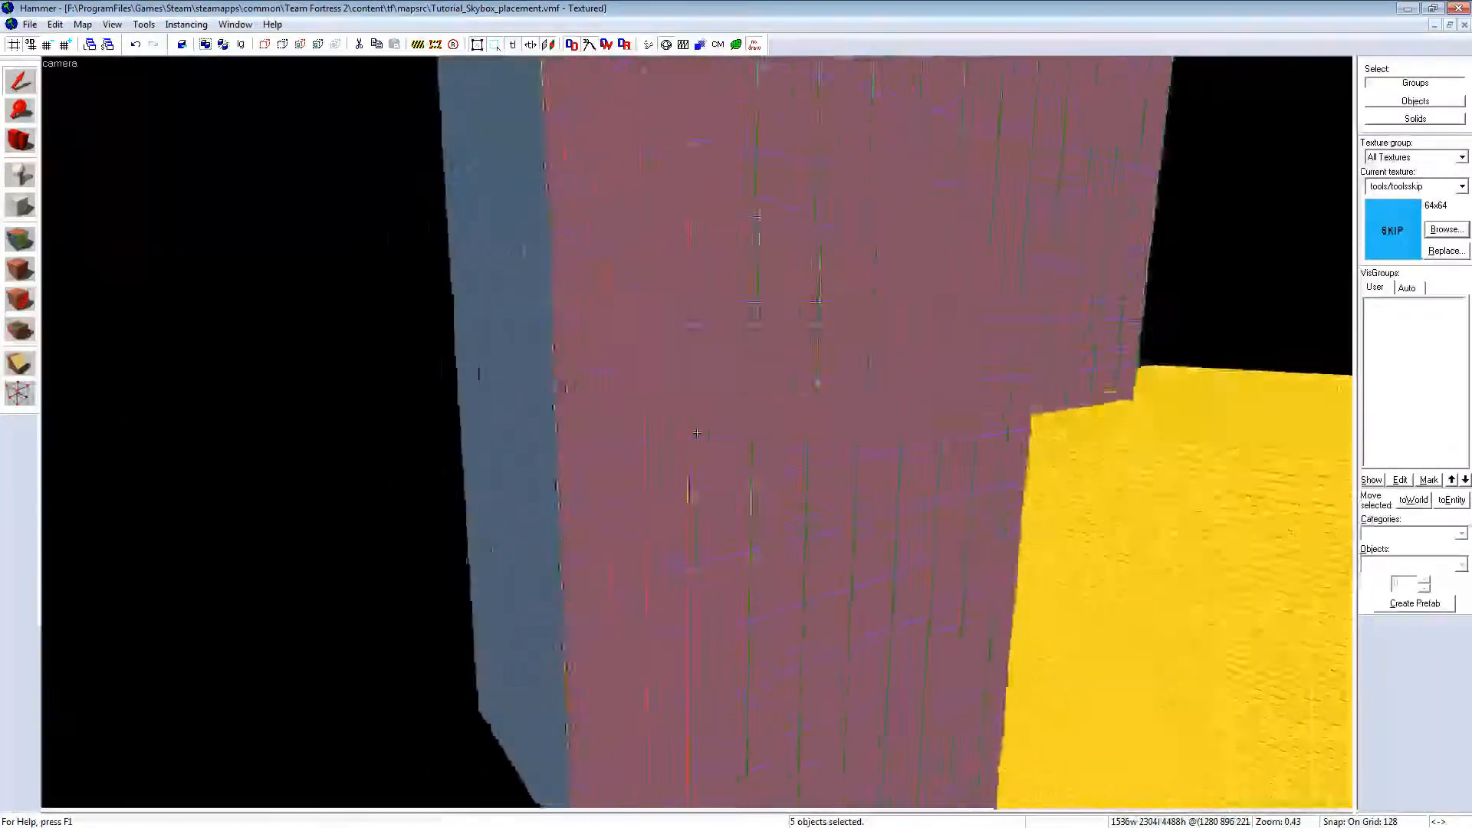
{"action": "key", "text": "z"}
{"action": "left_click", "coordinate": [697, 434], "text": "ctrl"}
{"action": "key", "text": "z"}
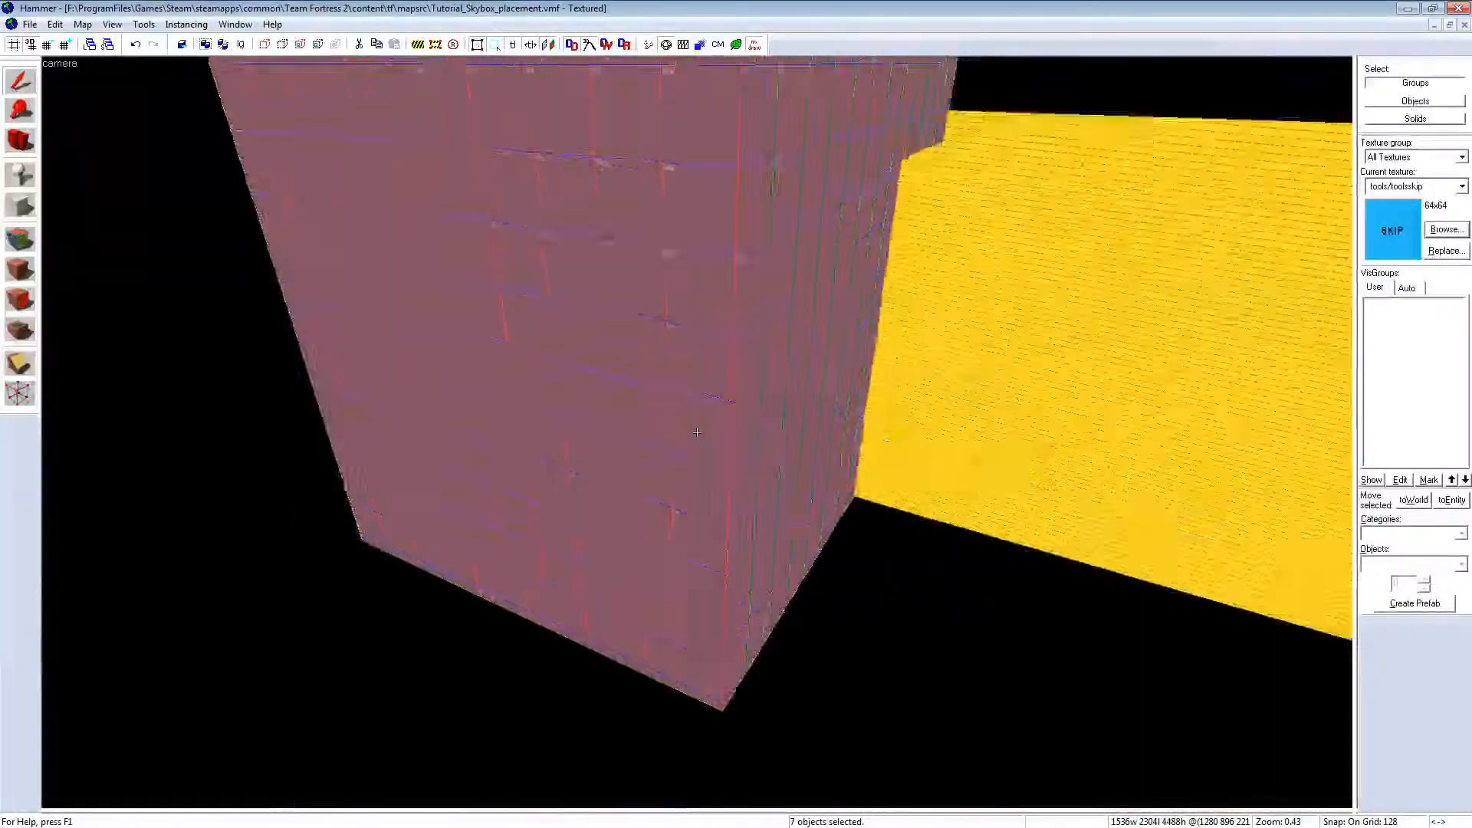
Step: Check the selected tower sections from around the room, group them, and clear the selection
{"action": "key", "text": "a"}
{"action": "key", "text": "a"}
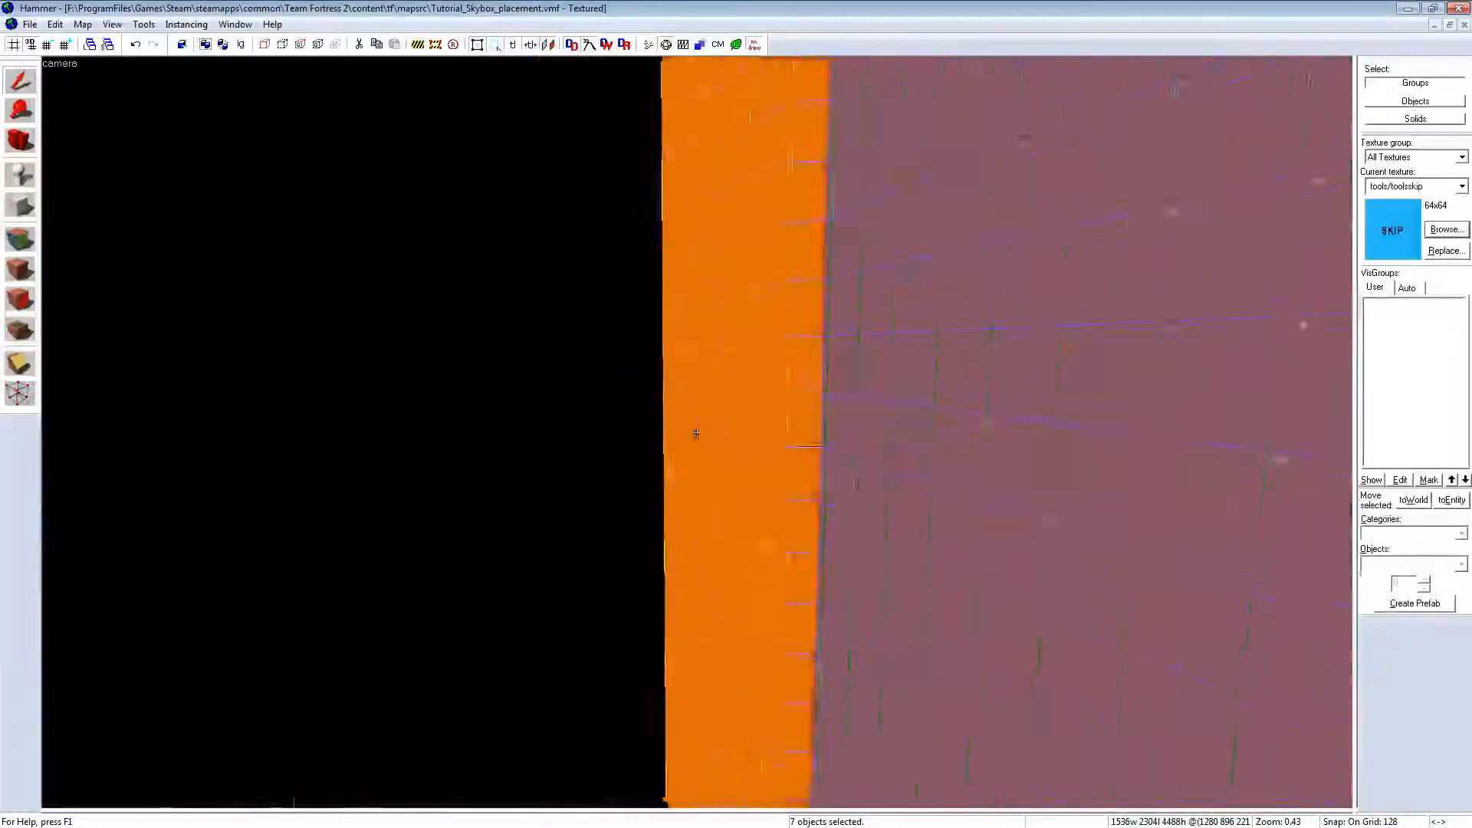
{"action": "key", "text": "w"}
{"action": "key", "text": "w"}
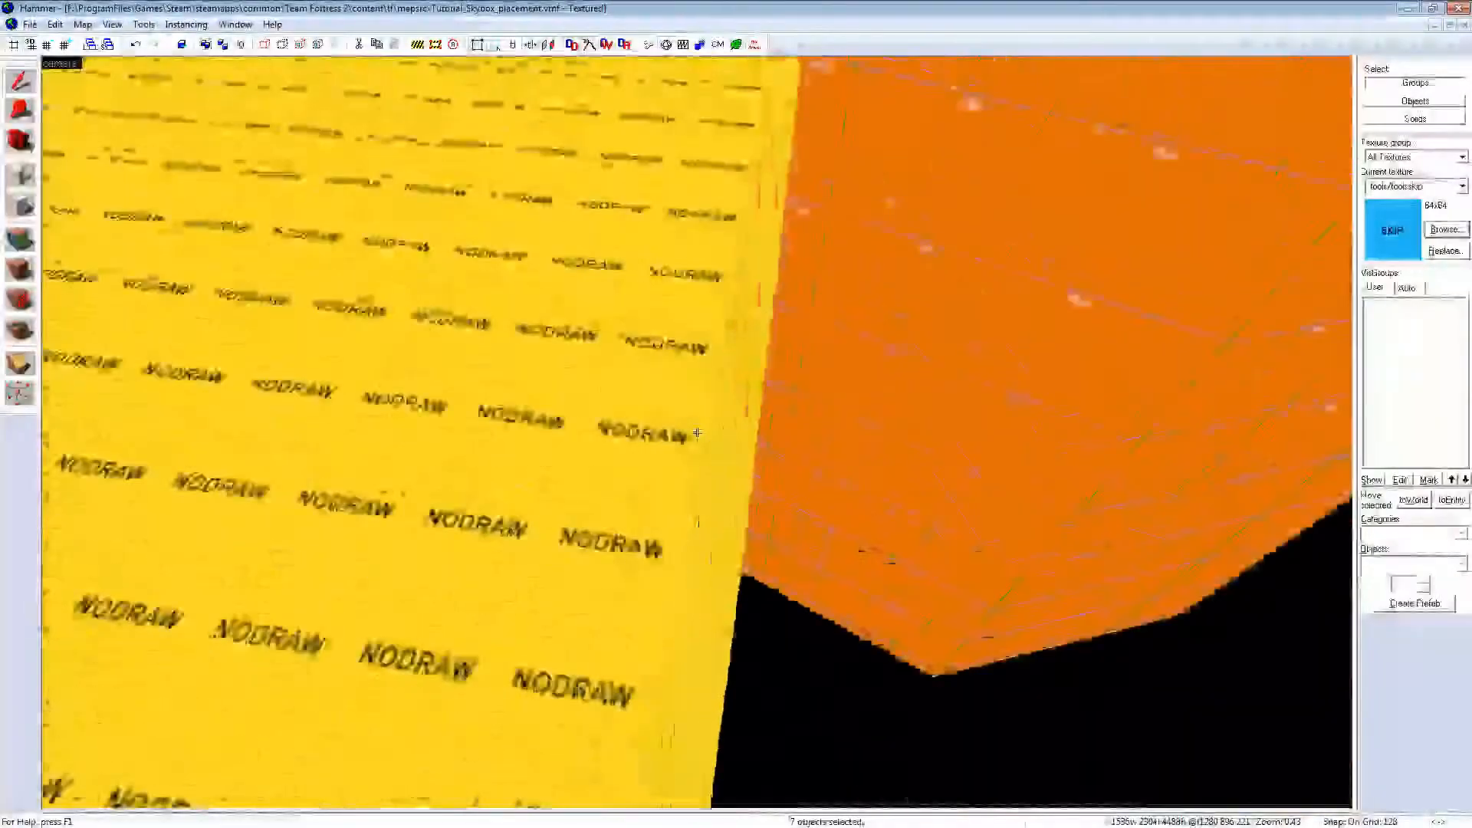
{"action": "key", "text": "s"}
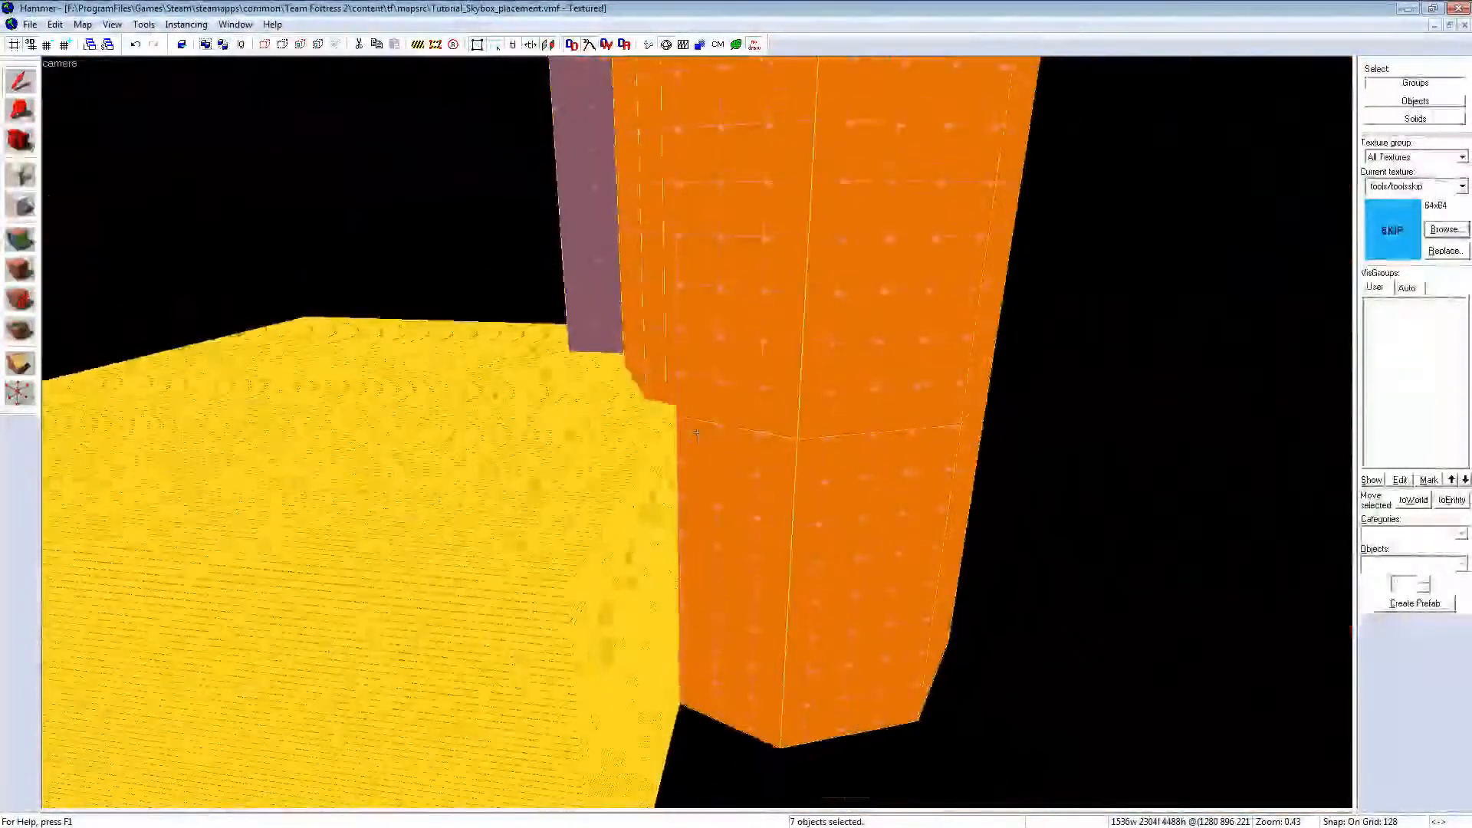
{"action": "key", "text": "Escape"}
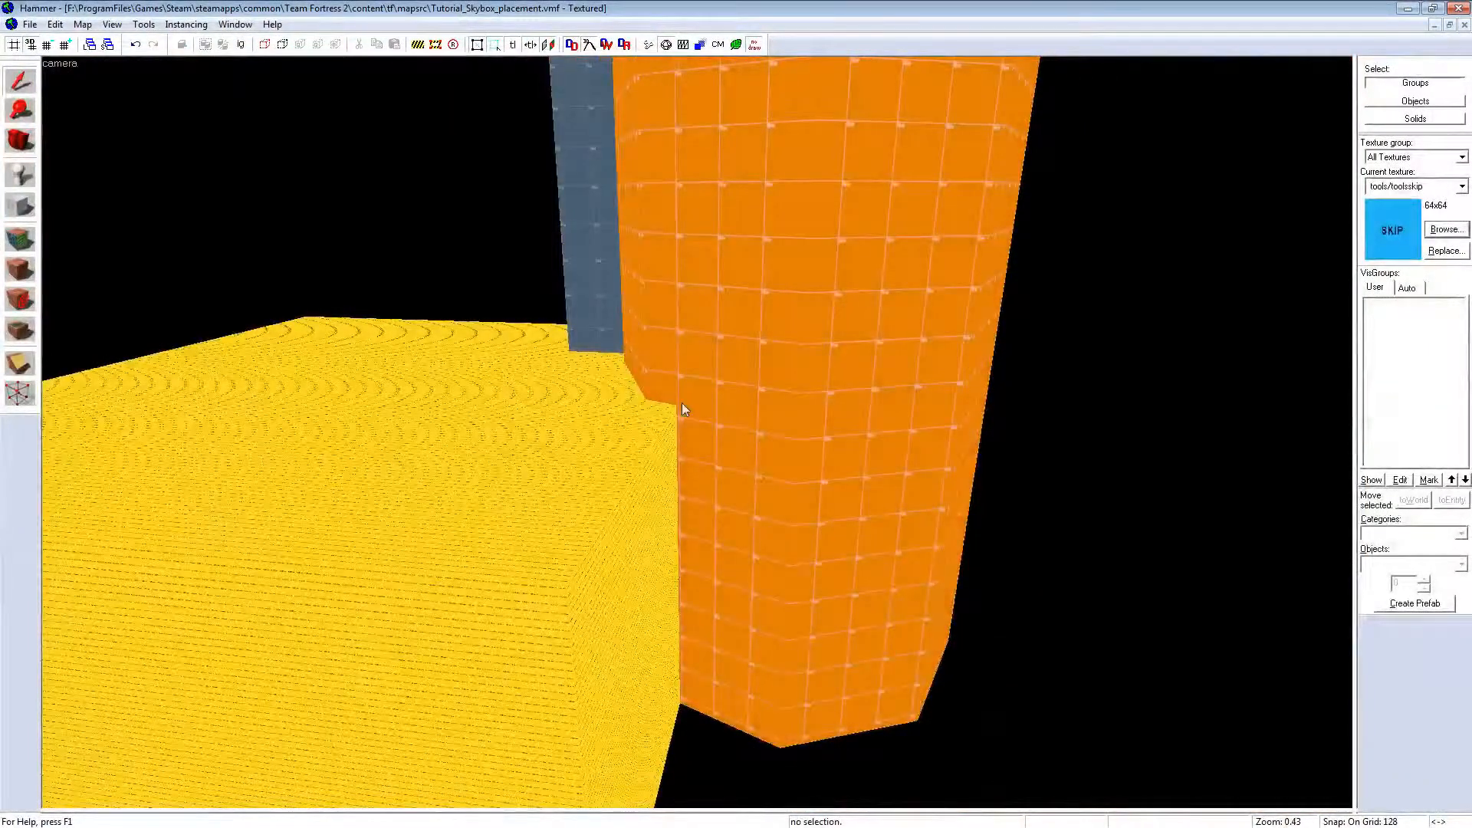
Step: Return to the four-view layout, frame the towers in the top view, and set the grid to 512
{"action": "key", "text": "shift+z"}
{"action": "scroll", "coordinate": [308, 589], "scroll_direction": "down", "scroll_amount": 5}
{"action": "scroll", "coordinate": [320, 591], "scroll_direction": "up", "scroll_amount": 5}
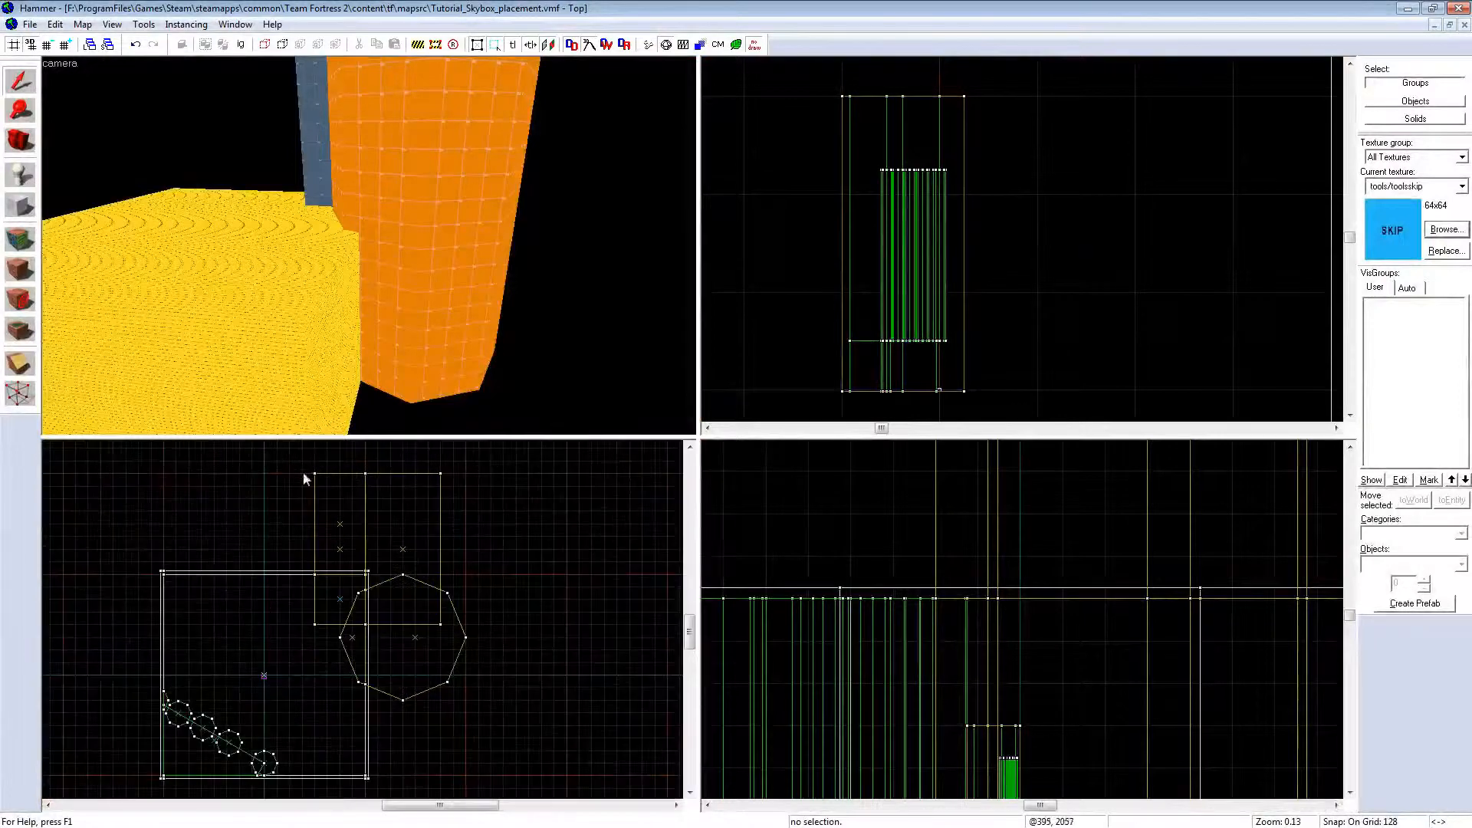
{"action": "key", "text": "bracketright"}
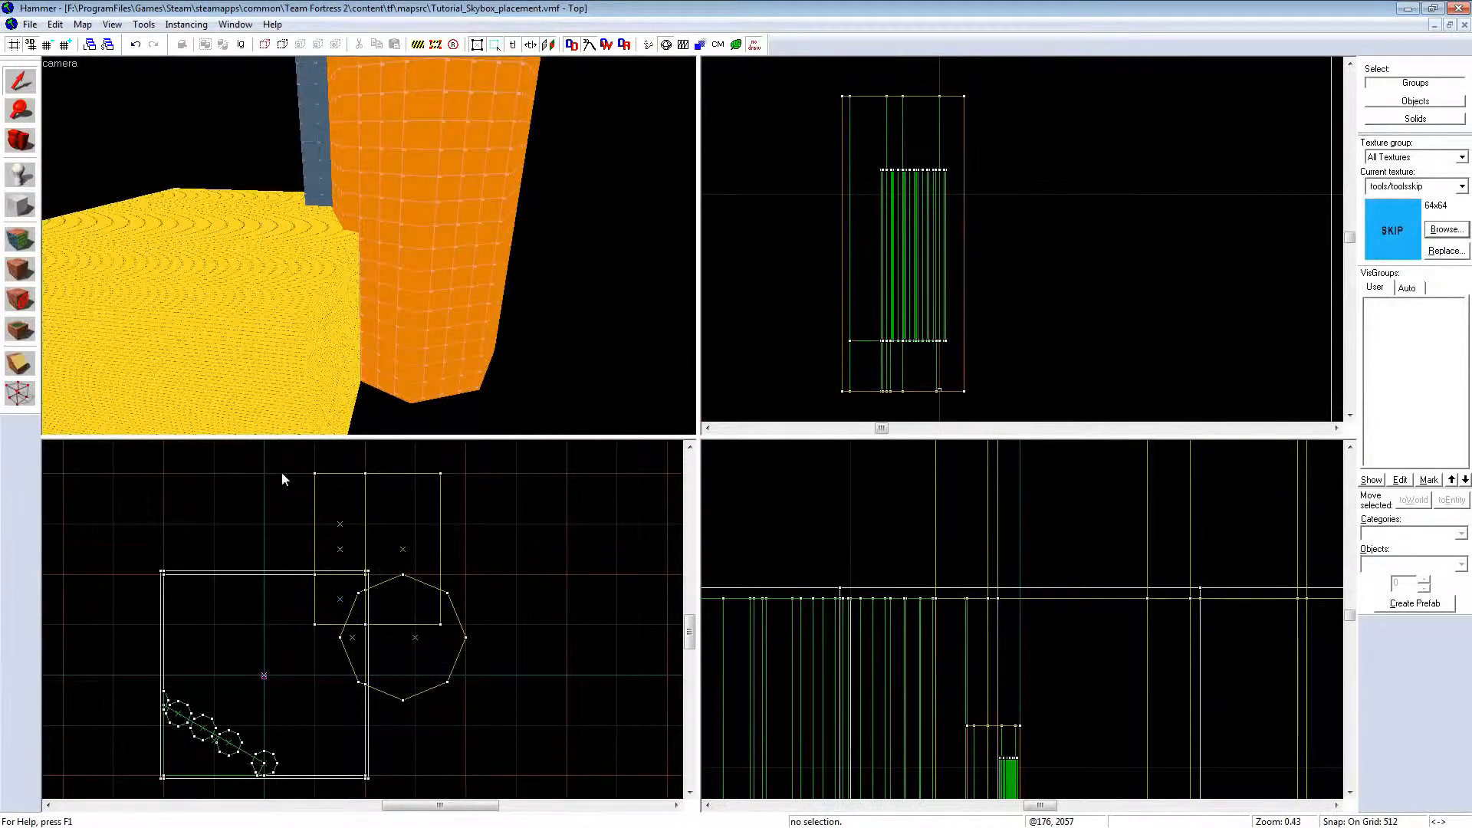
{"action": "left_click_drag", "start_coordinate": [270, 472], "coordinate": [463, 718]}
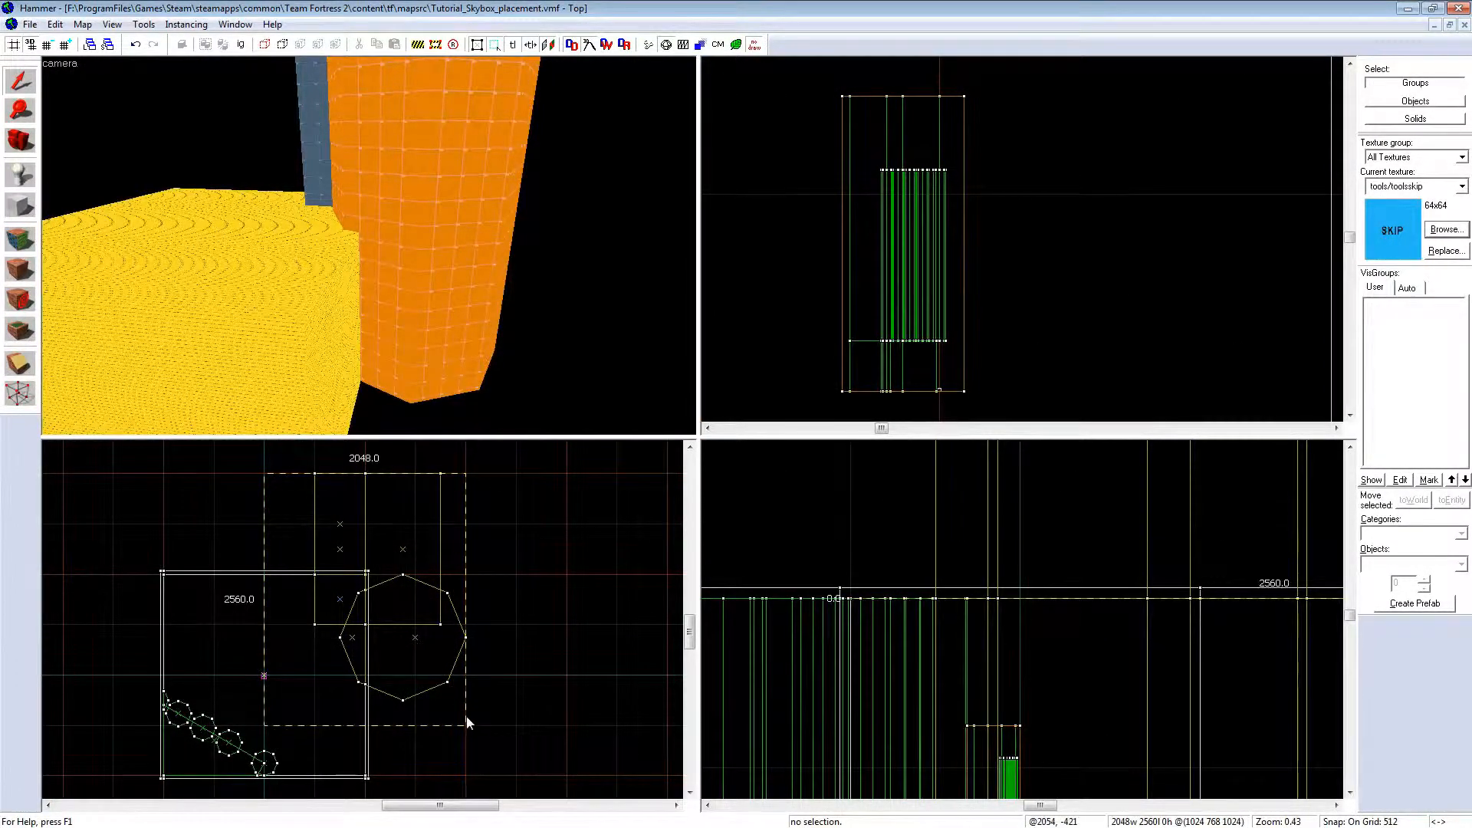
{"action": "key", "text": "Return"}
{"action": "key", "text": "Escape"}
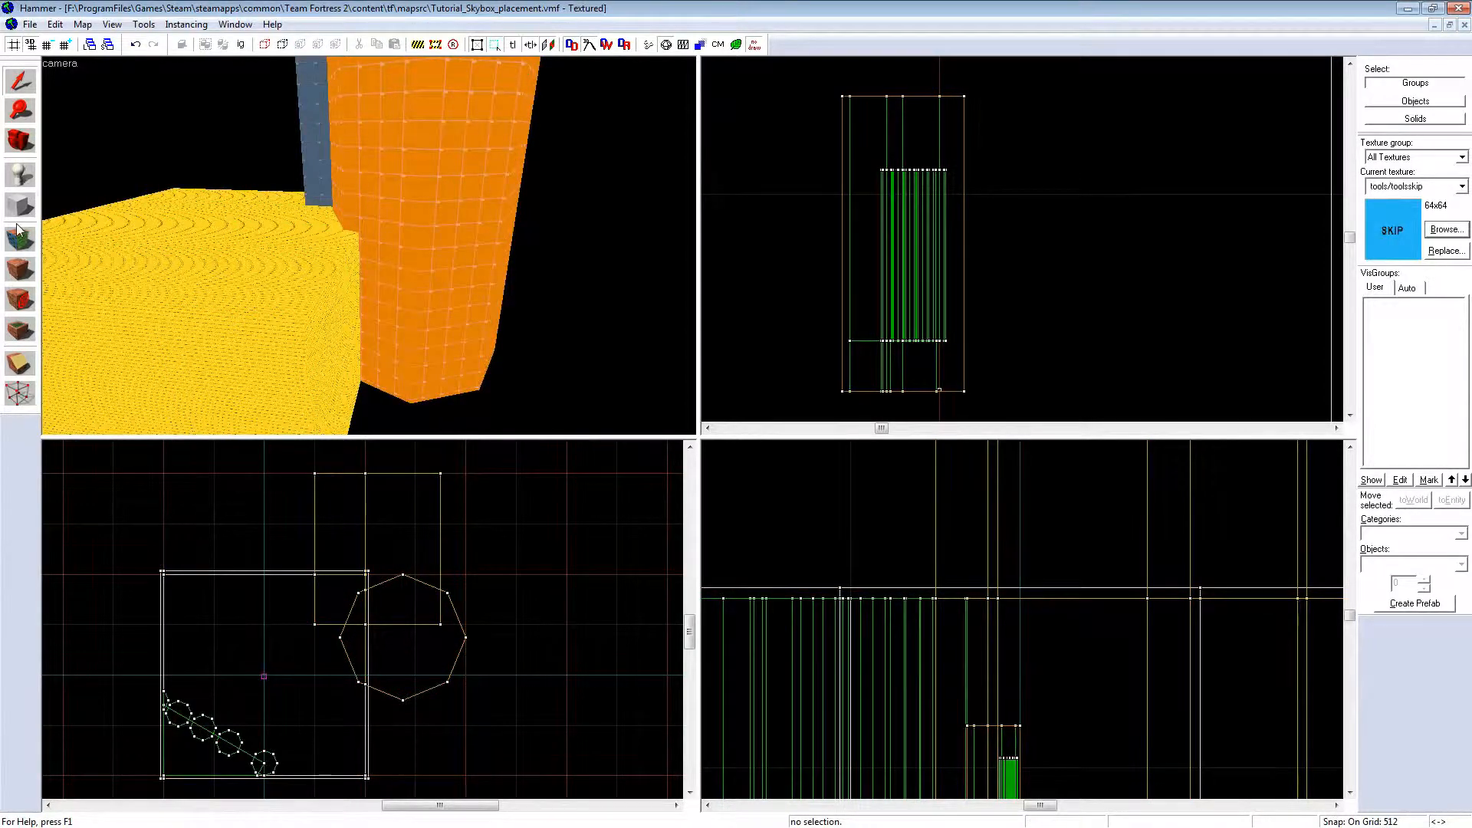
{"action": "left_click_drag", "start_coordinate": [260, 473], "coordinate": [471, 702]}
{"action": "scroll", "coordinate": [1009, 637], "scroll_direction": "down", "scroll_amount": 3}
{"action": "scroll", "coordinate": [1010, 636], "scroll_direction": "up", "scroll_amount": 5}
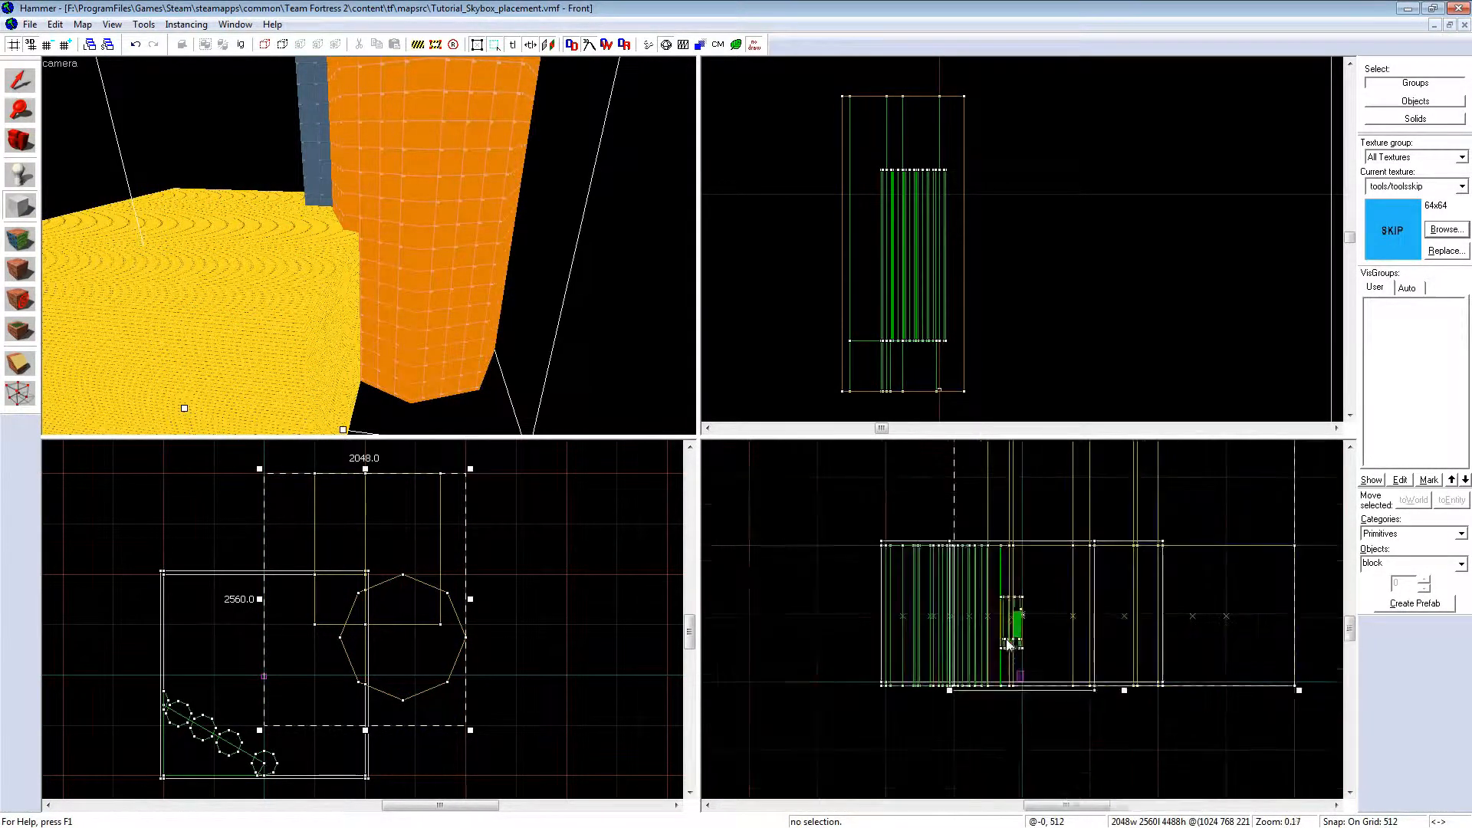
{"action": "scroll", "coordinate": [859, 711], "scroll_direction": "down", "scroll_amount": 3}
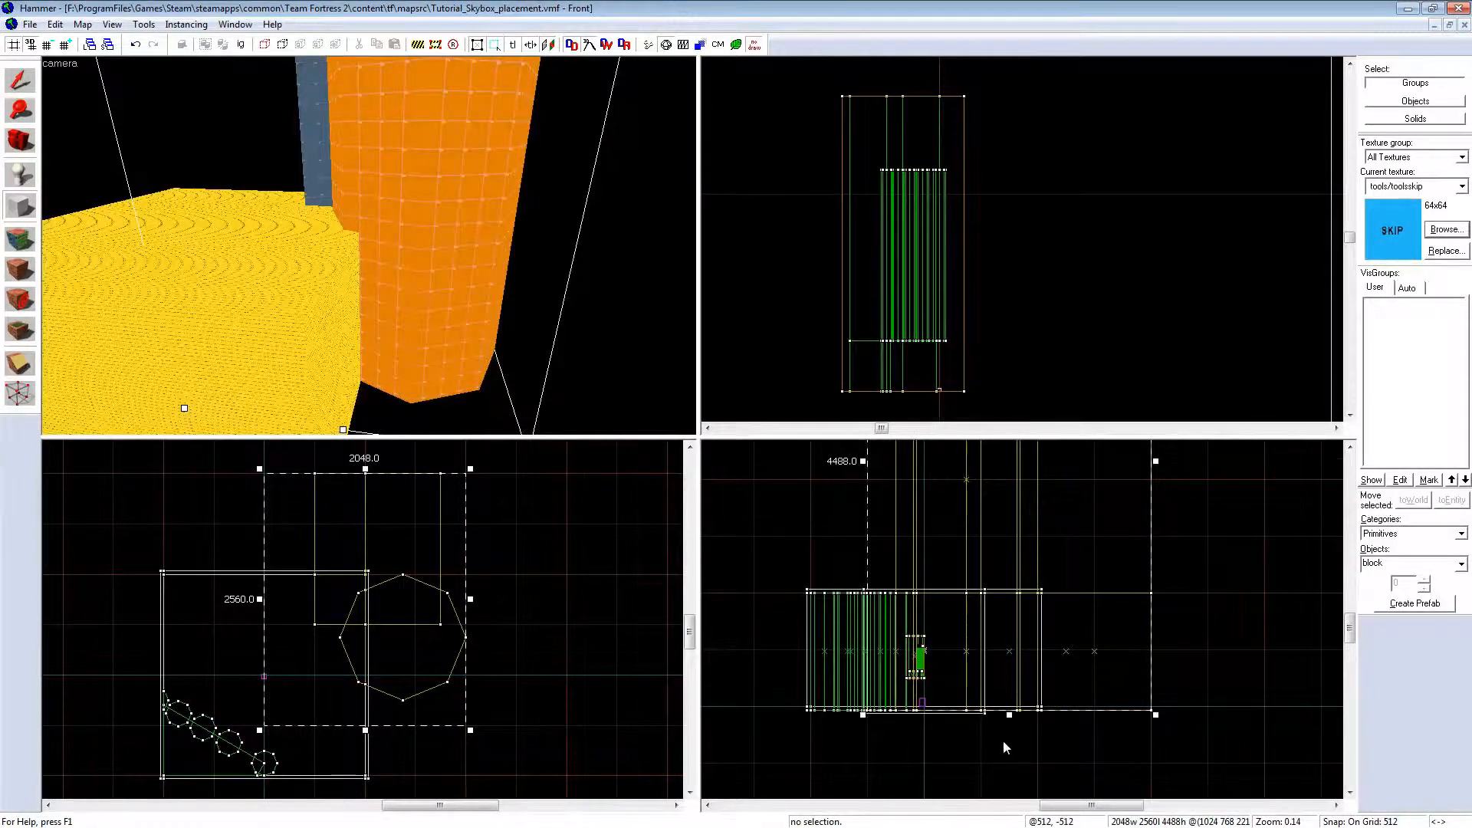
{"action": "scroll", "coordinate": [1008, 721], "scroll_direction": "up", "scroll_amount": 3}
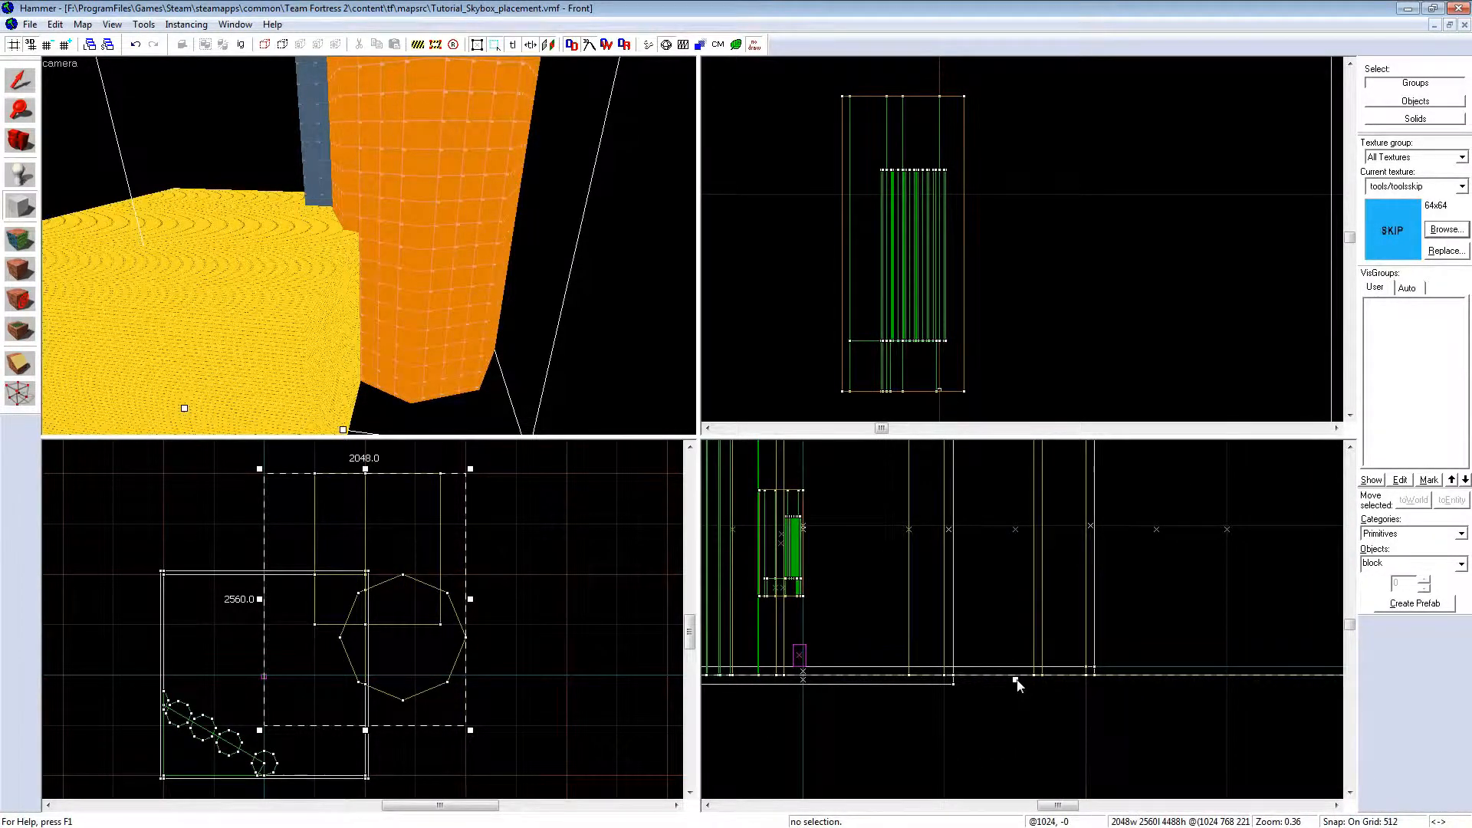
{"action": "scroll", "coordinate": [1019, 670], "scroll_direction": "down", "scroll_amount": 4}
{"action": "scroll", "coordinate": [1017, 673], "scroll_direction": "up", "scroll_amount": 1}
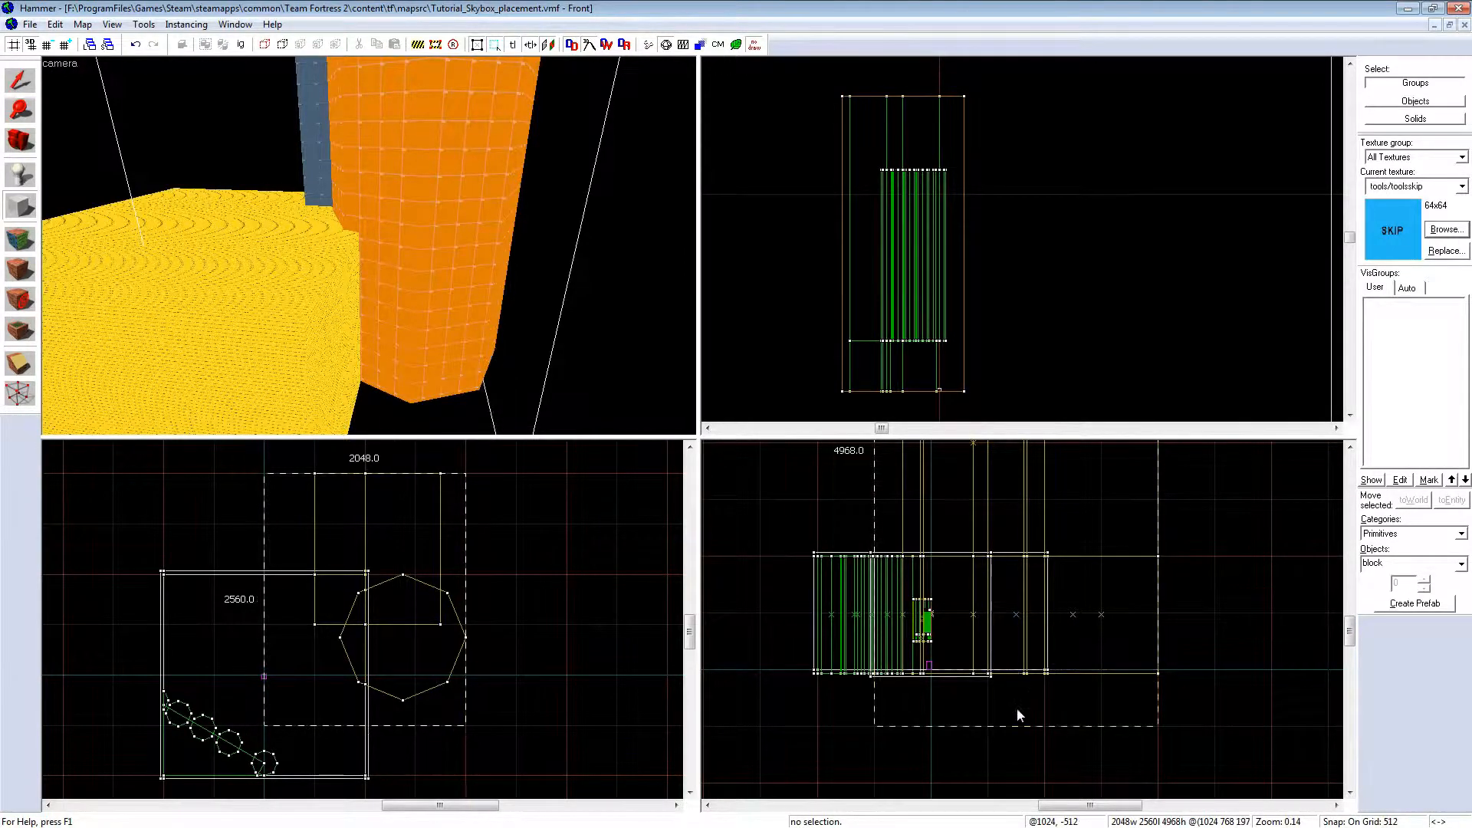
{"action": "scroll", "coordinate": [1017, 715], "scroll_direction": "down", "scroll_amount": 4}
{"action": "scroll", "coordinate": [1001, 592], "scroll_direction": "up", "scroll_amount": 2}
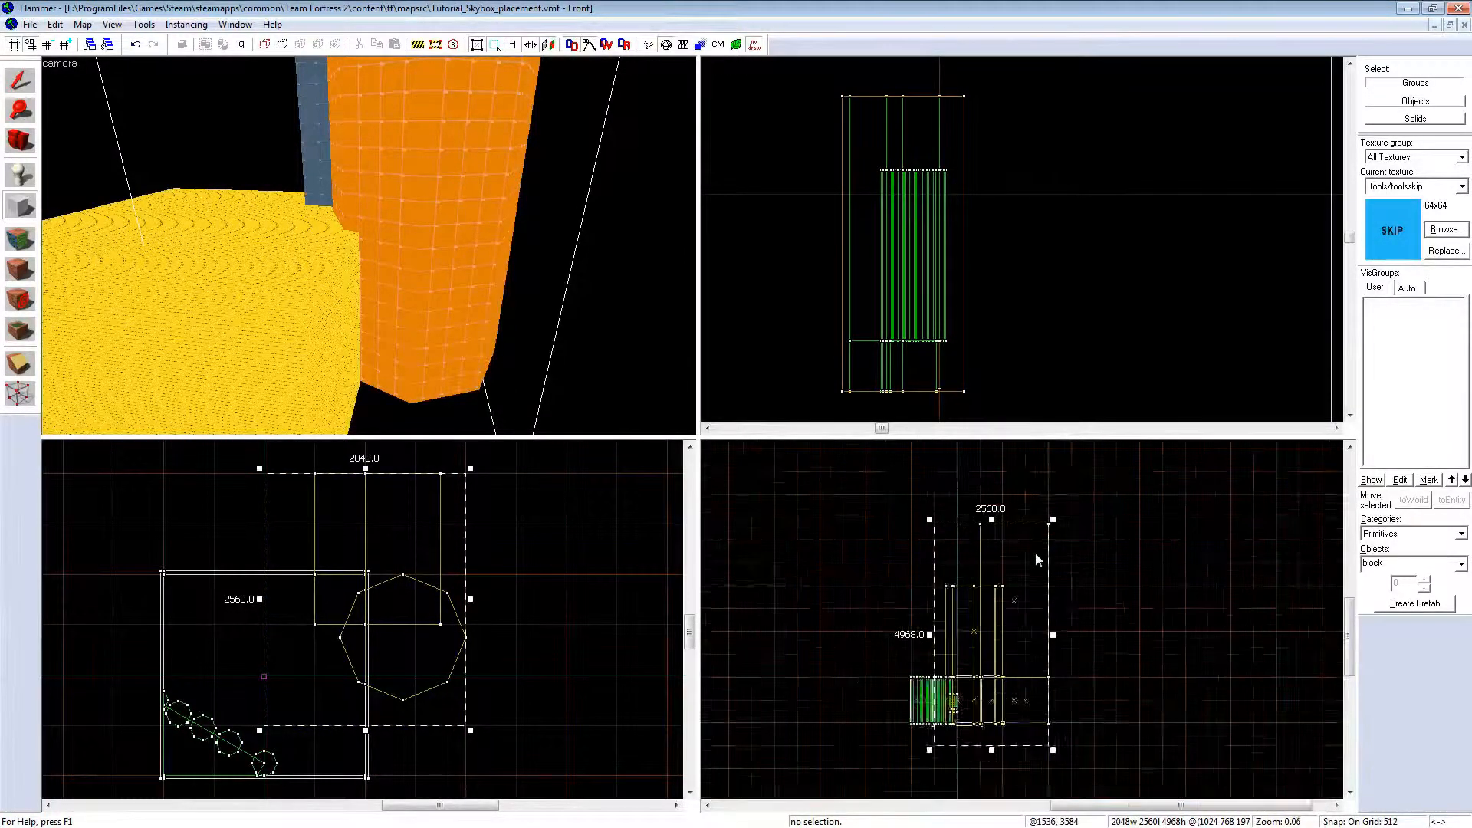
{"action": "scroll", "coordinate": [1035, 553], "scroll_direction": "up", "scroll_amount": 2}
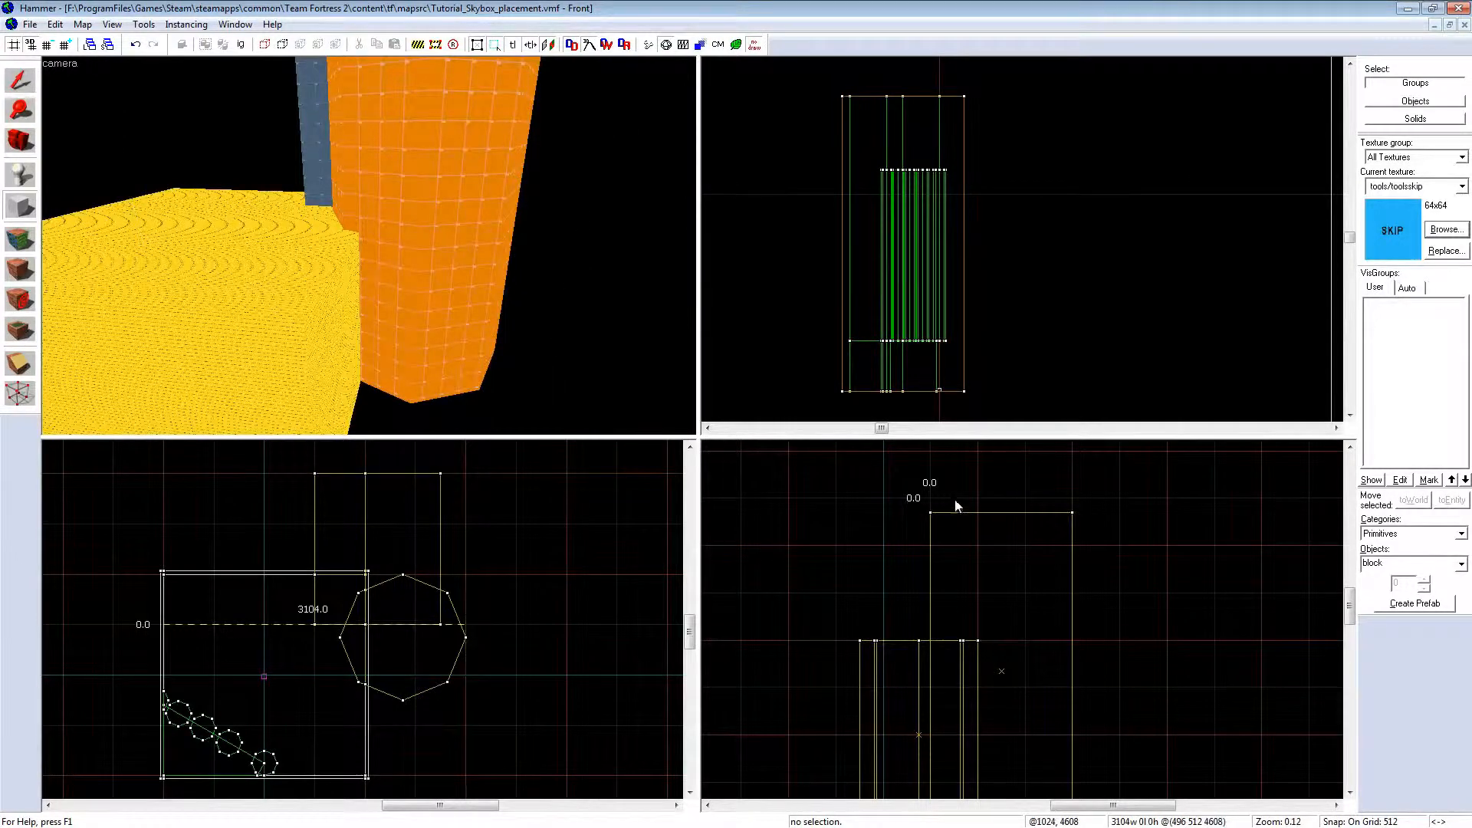
{"action": "scroll", "coordinate": [956, 506], "scroll_direction": "down", "scroll_amount": 5}
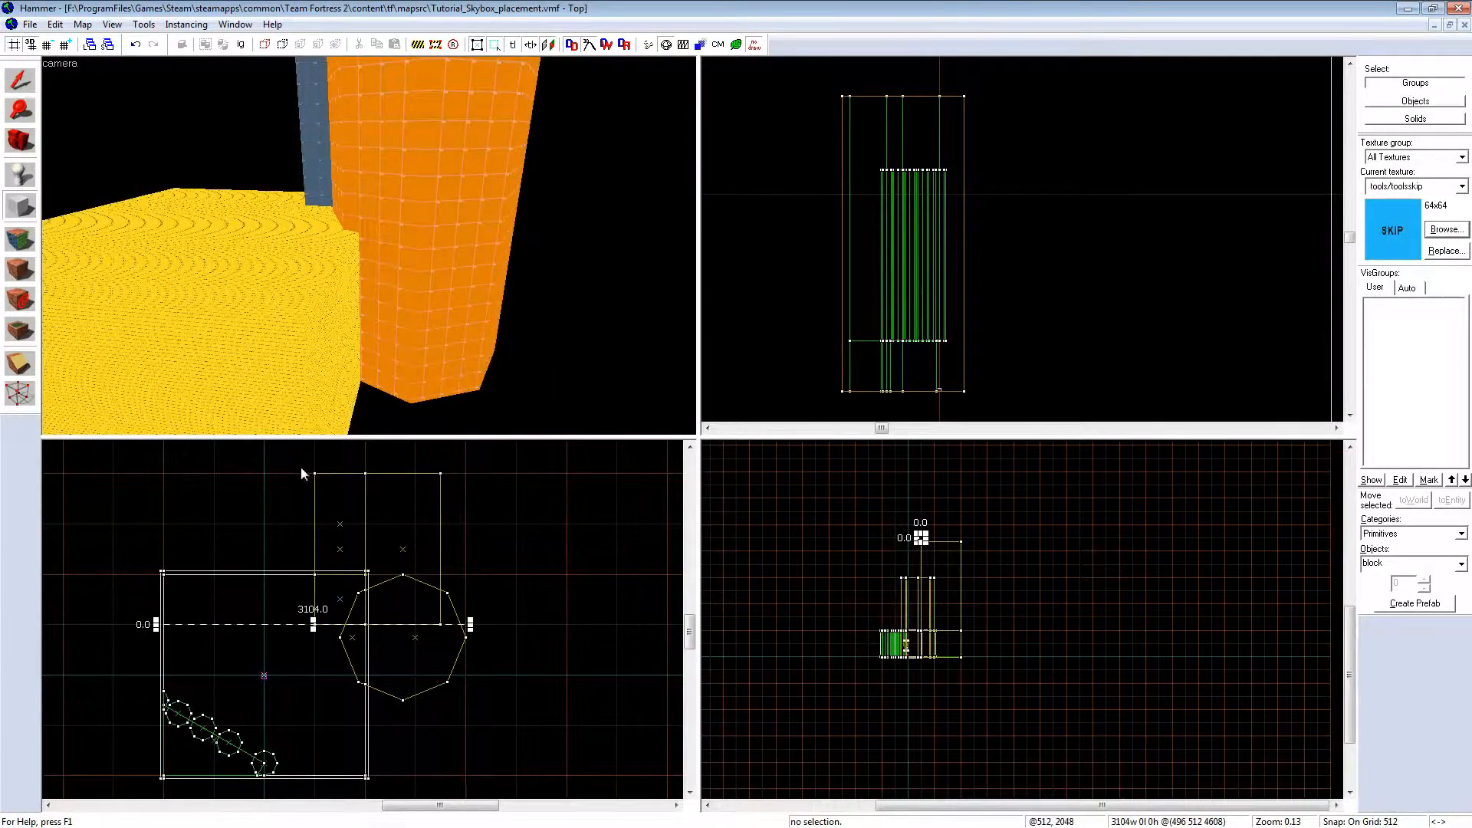
Step: Create a 2560 × 2560 block, 5120 high, with the tools/toolsskip texture, enclosing the outlying tower sections
{"action": "left_click_drag", "start_coordinate": [273, 472], "coordinate": [495, 702]}
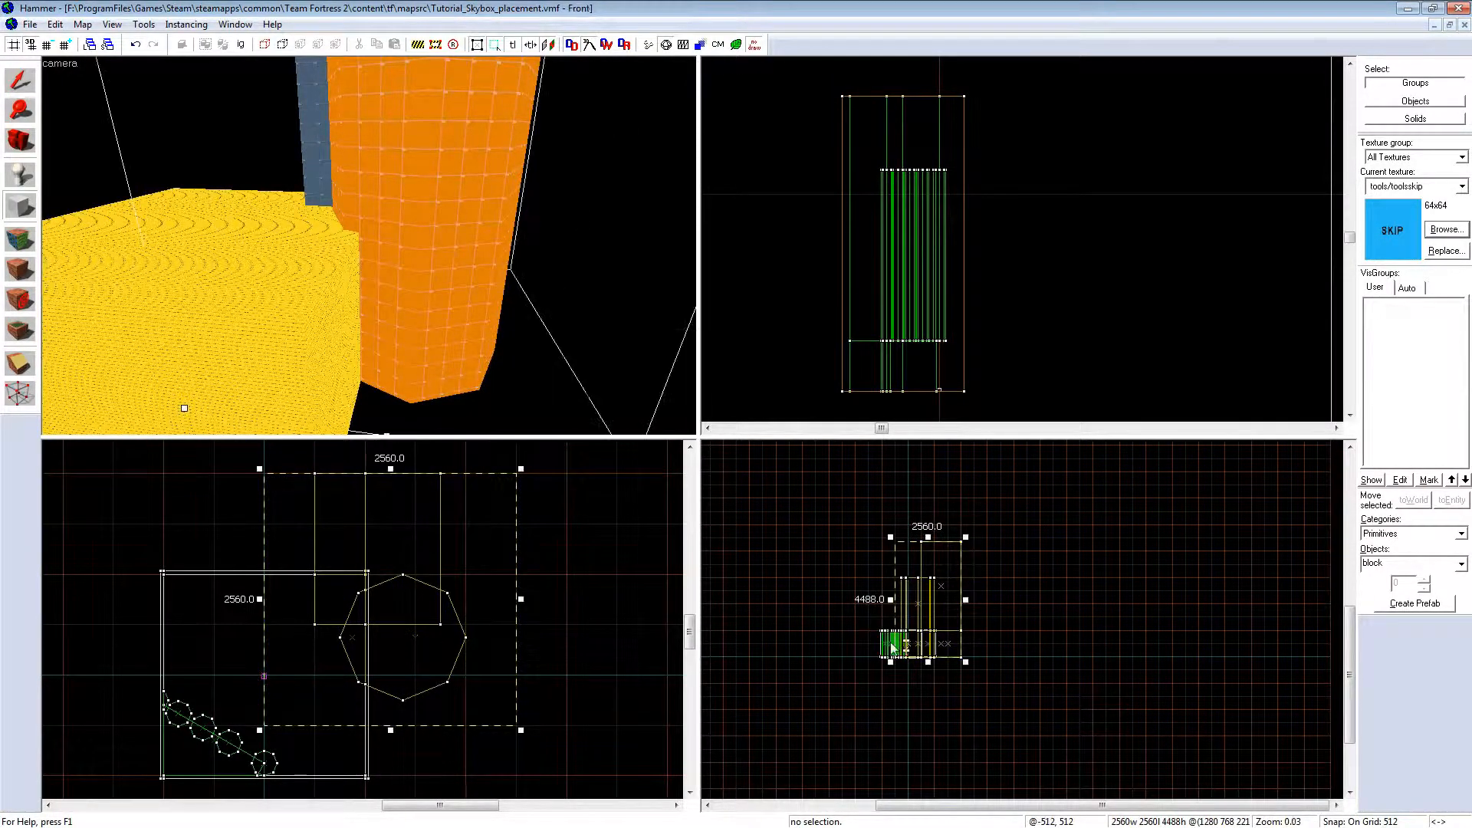
{"action": "scroll", "coordinate": [920, 666], "scroll_direction": "up", "scroll_amount": 5}
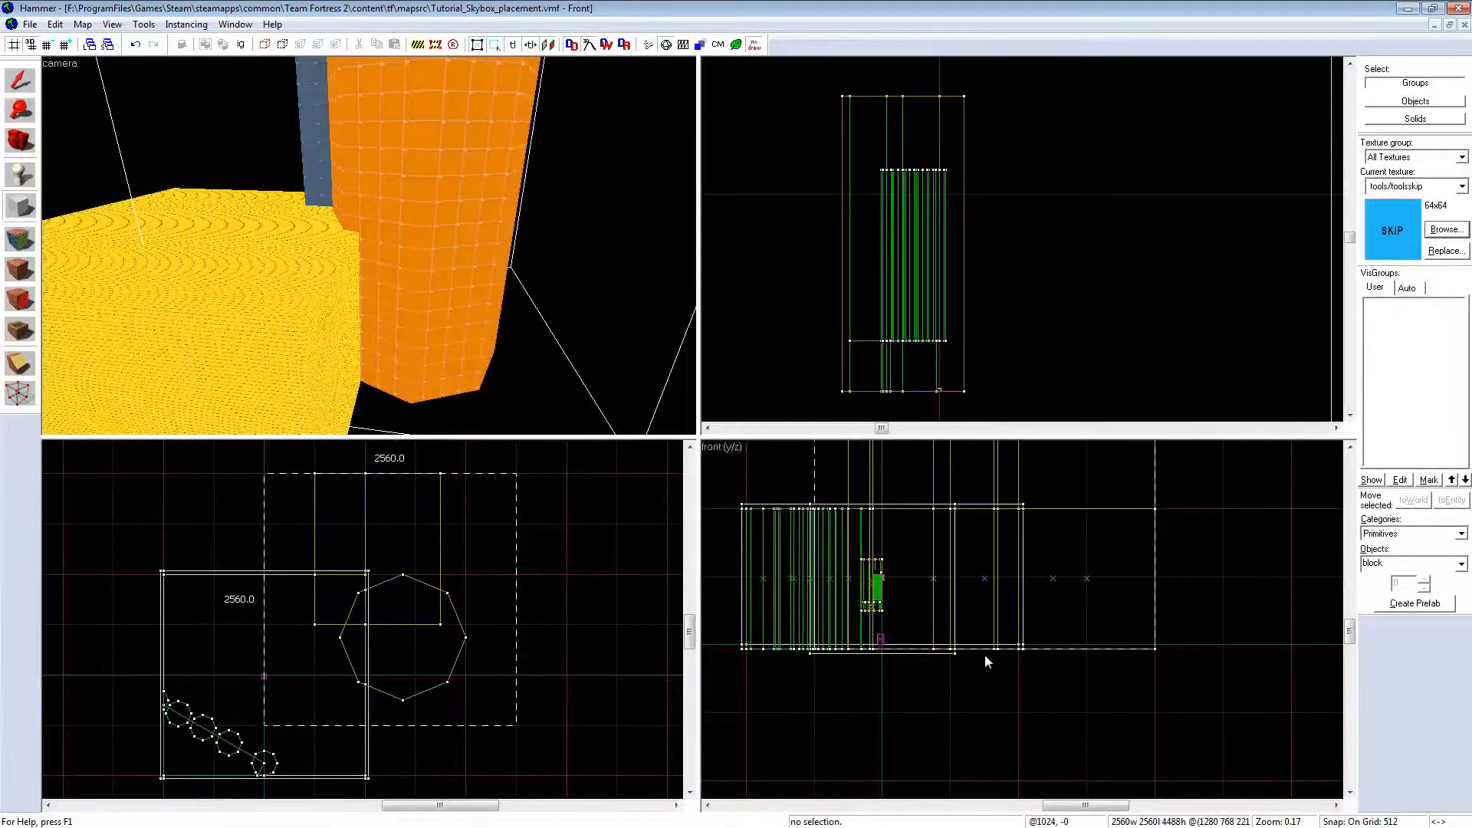
{"action": "scroll", "coordinate": [982, 684], "scroll_direction": "down", "scroll_amount": 9}
{"action": "scroll", "coordinate": [960, 538], "scroll_direction": "up", "scroll_amount": 9}
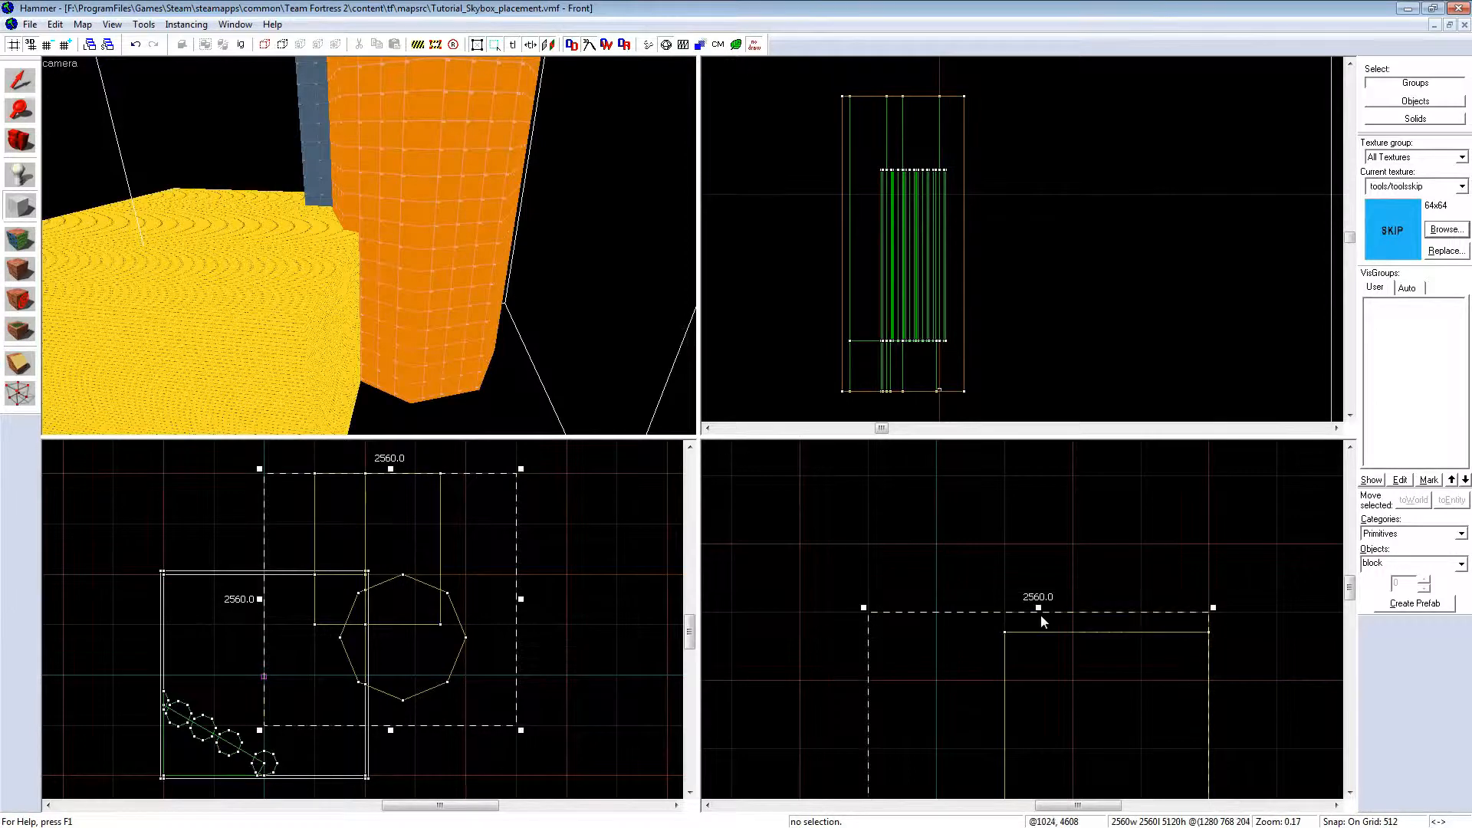
{"action": "scroll", "coordinate": [1041, 630], "scroll_direction": "down", "scroll_amount": 6}
{"action": "key", "text": "Return"}
Step: Select the grouped tower sections together with the skip block and group them
{"action": "key", "text": "z"}
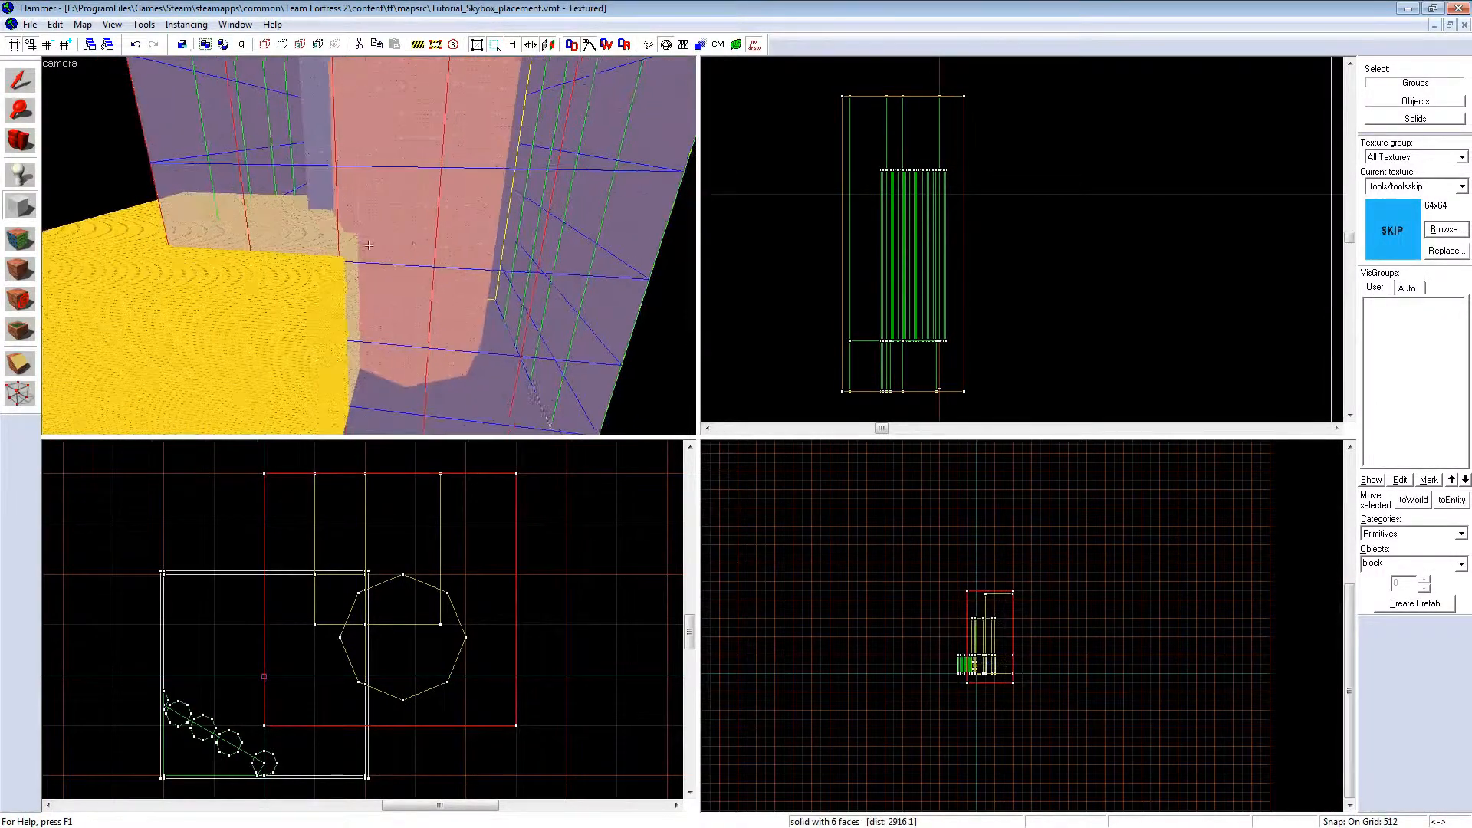
{"action": "left_click", "coordinate": [23, 91]}
{"action": "key", "text": "z"}
{"action": "key", "text": "w"}
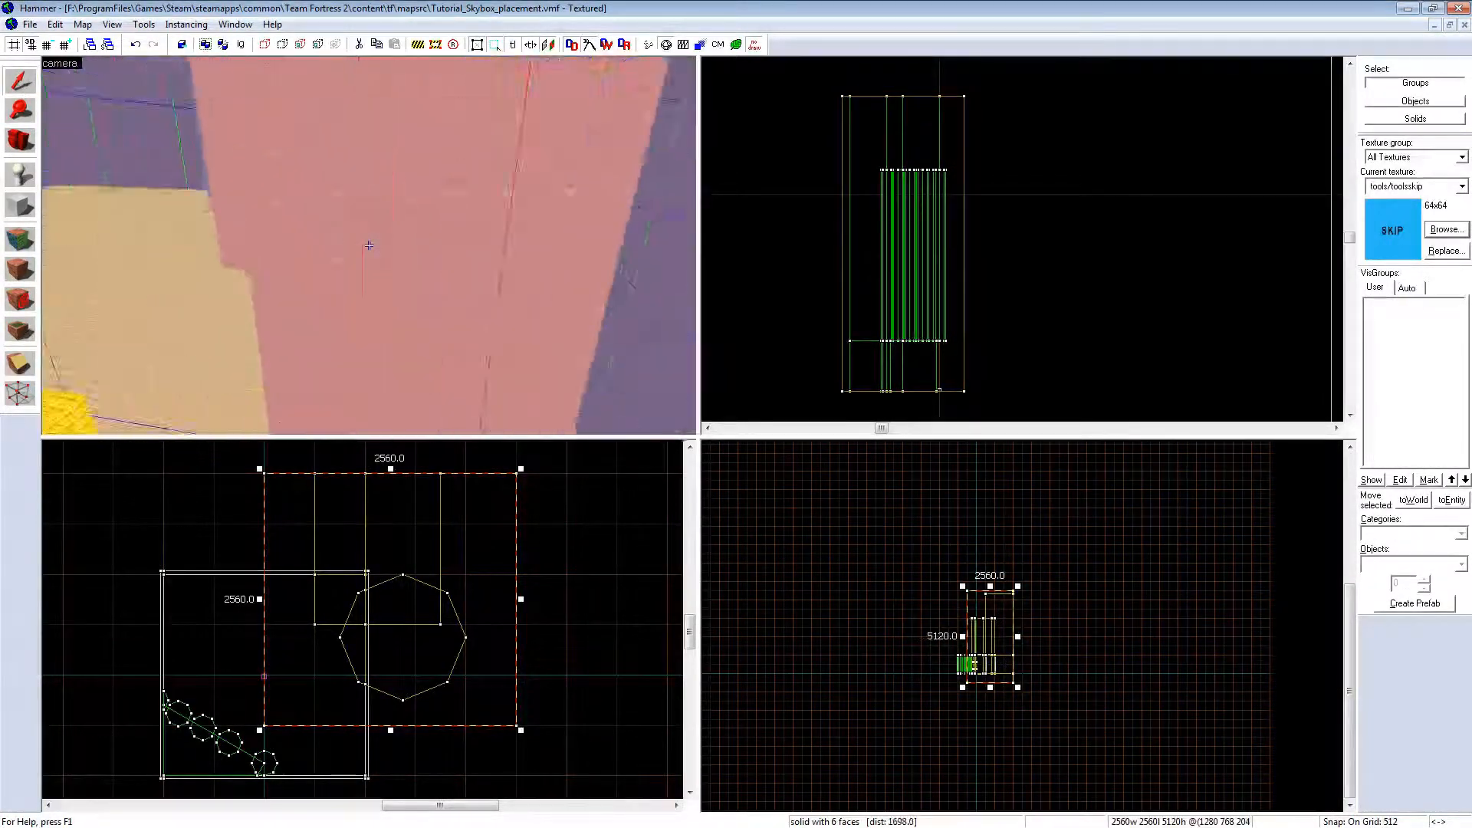
{"action": "left_click", "coordinate": [369, 245]}
{"action": "key", "text": "s"}
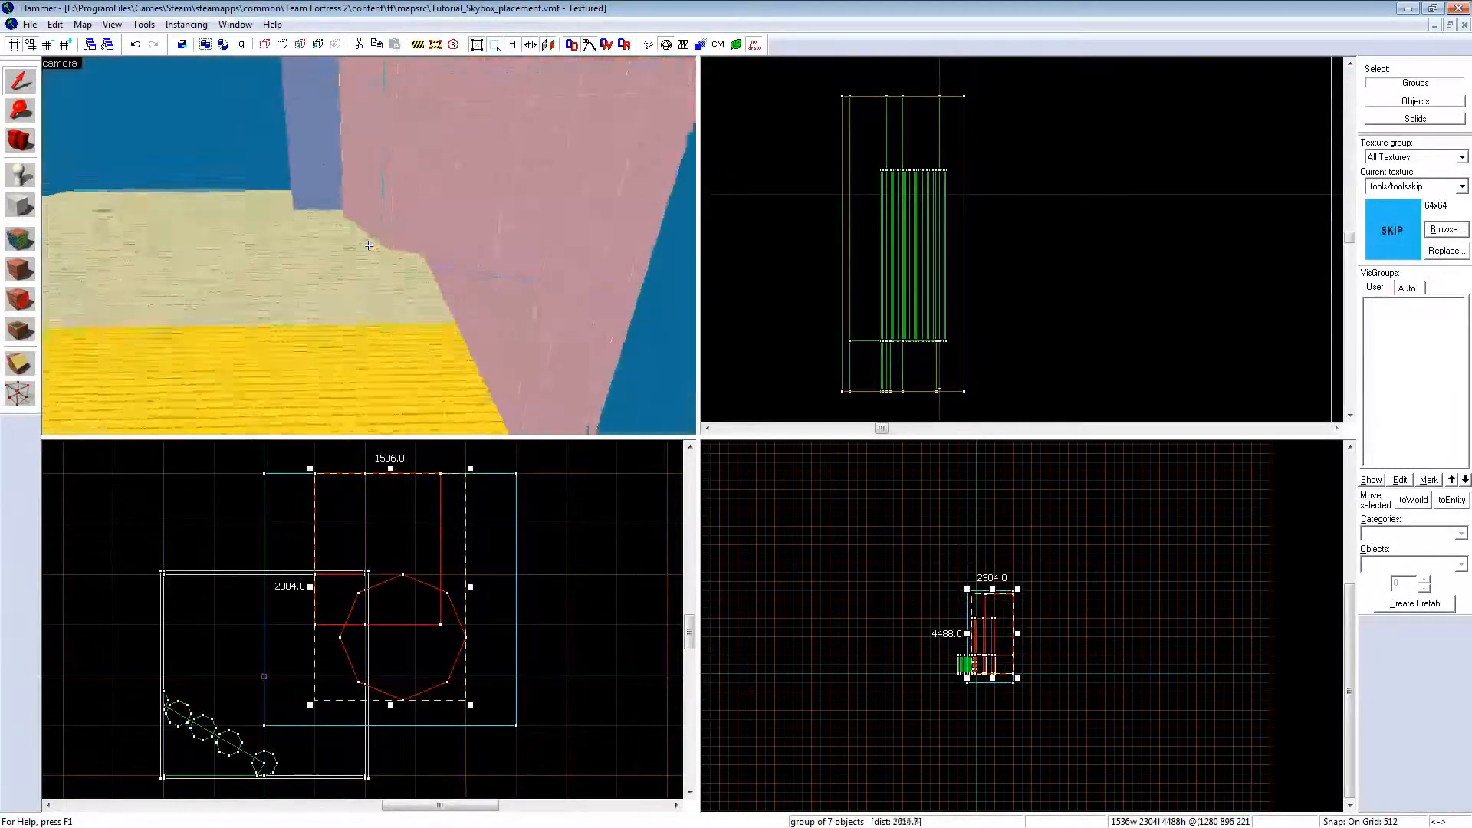
{"action": "key", "text": "z"}
{"action": "left_click", "coordinate": [370, 245], "text": "ctrl"}
{"action": "key", "text": "ctrl+g"}
Step: Move the combined tower and skip block group across the map to the separate 3D skybox room
{"action": "scroll", "coordinate": [403, 665], "scroll_direction": "down", "scroll_amount": 6}
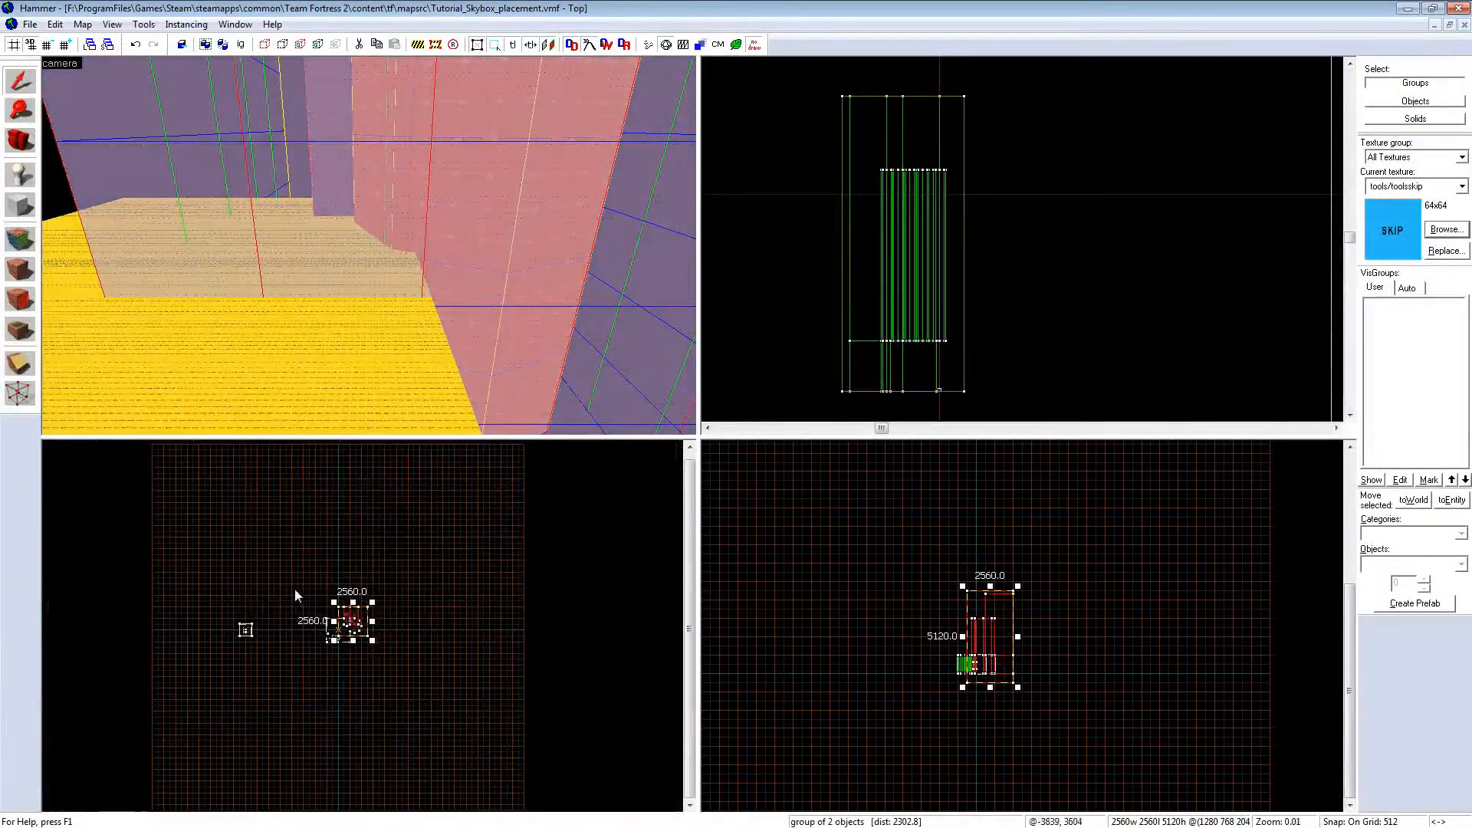
{"action": "scroll", "coordinate": [409, 679], "scroll_direction": "up", "scroll_amount": 3}
{"action": "scroll", "coordinate": [431, 633], "scroll_direction": "up", "scroll_amount": 5}
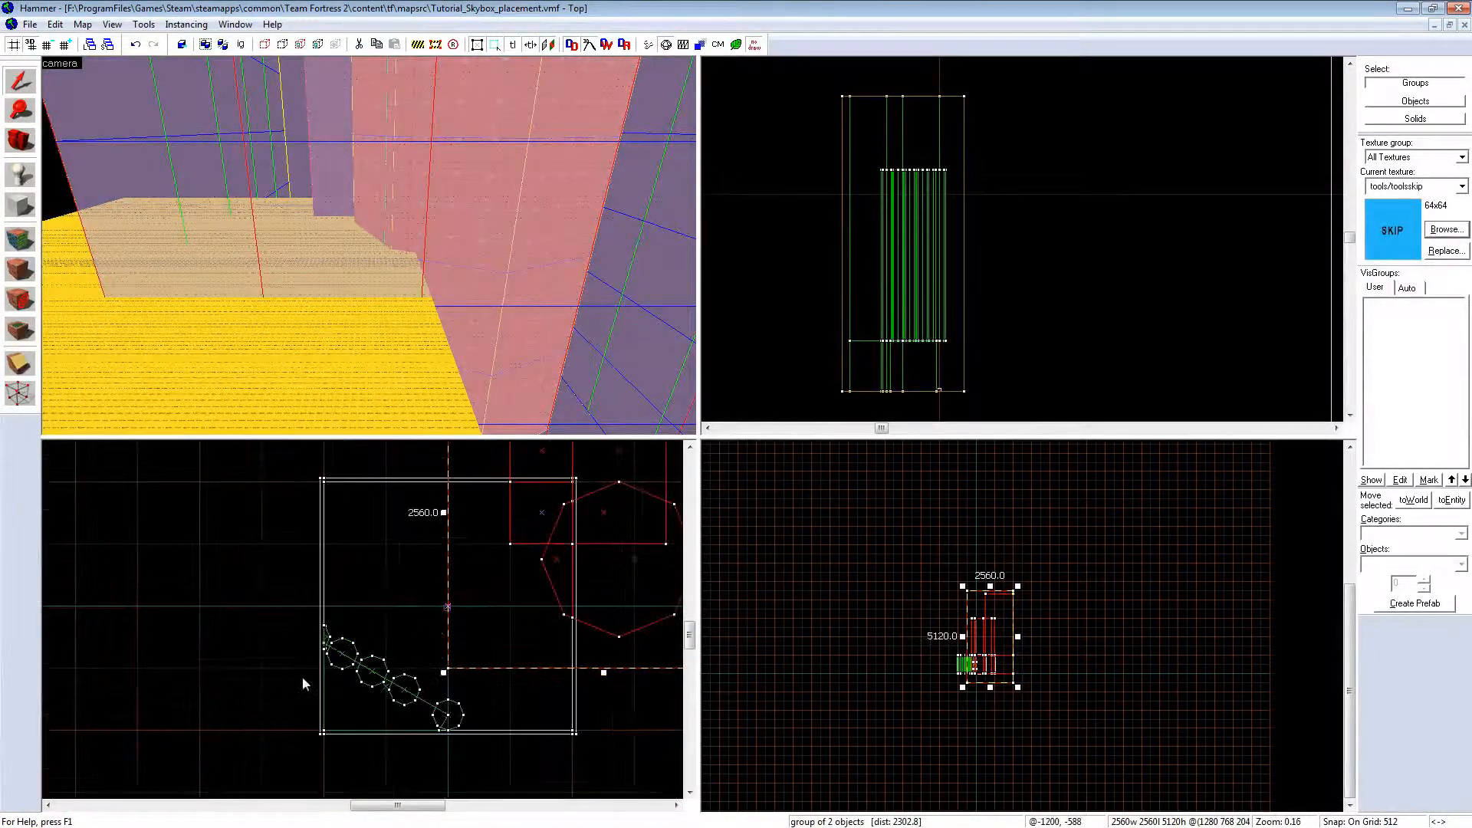
{"action": "scroll", "coordinate": [302, 676], "scroll_direction": "down", "scroll_amount": 3}
{"action": "scroll", "coordinate": [443, 627], "scroll_direction": "up", "scroll_amount": 1}
{"action": "scroll", "coordinate": [279, 664], "scroll_direction": "down", "scroll_amount": 2}
{"action": "scroll", "coordinate": [367, 641], "scroll_direction": "up", "scroll_amount": 2}
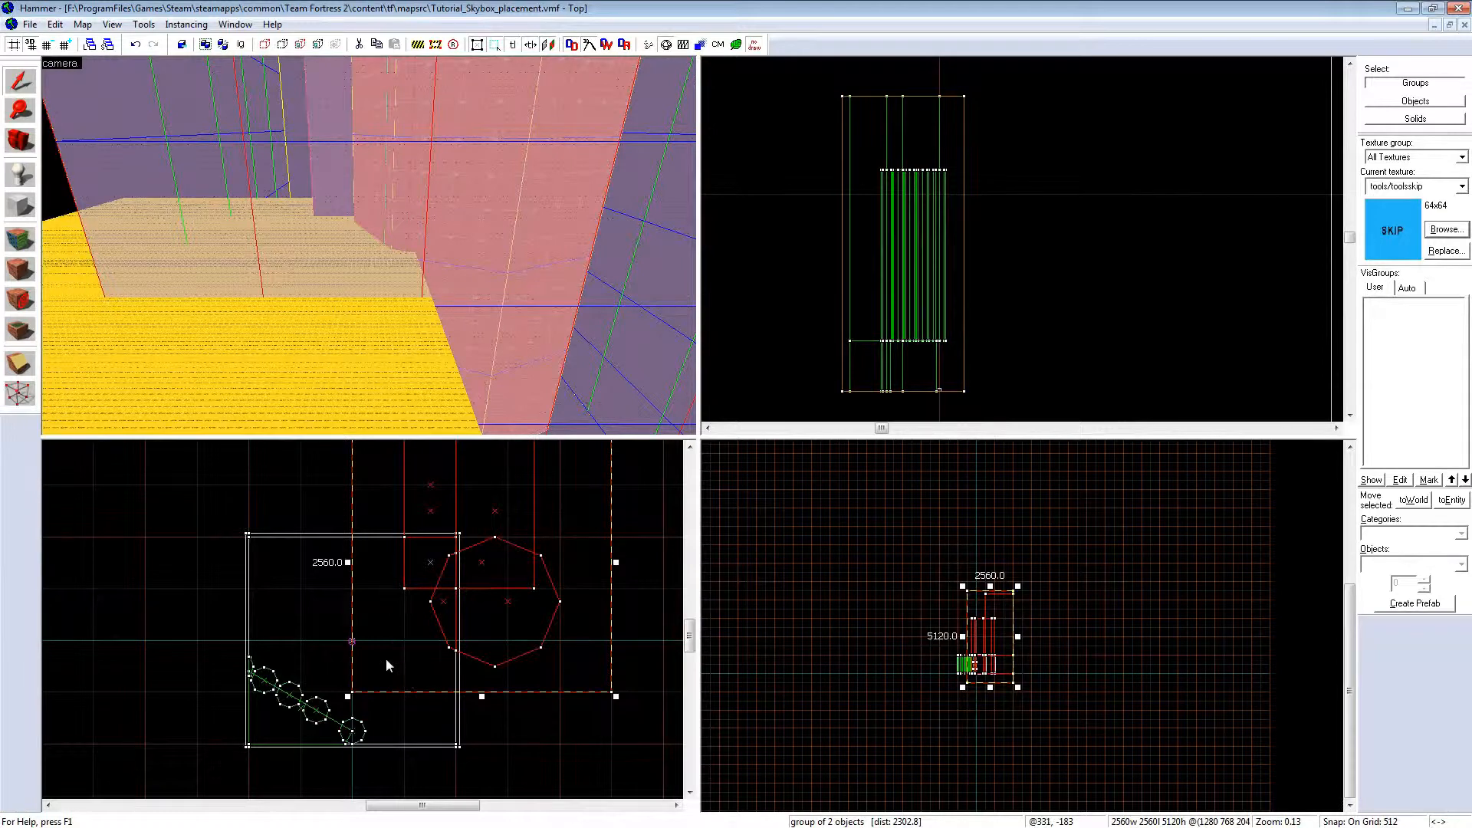
{"action": "scroll", "coordinate": [430, 698], "scroll_direction": "down", "scroll_amount": 3}
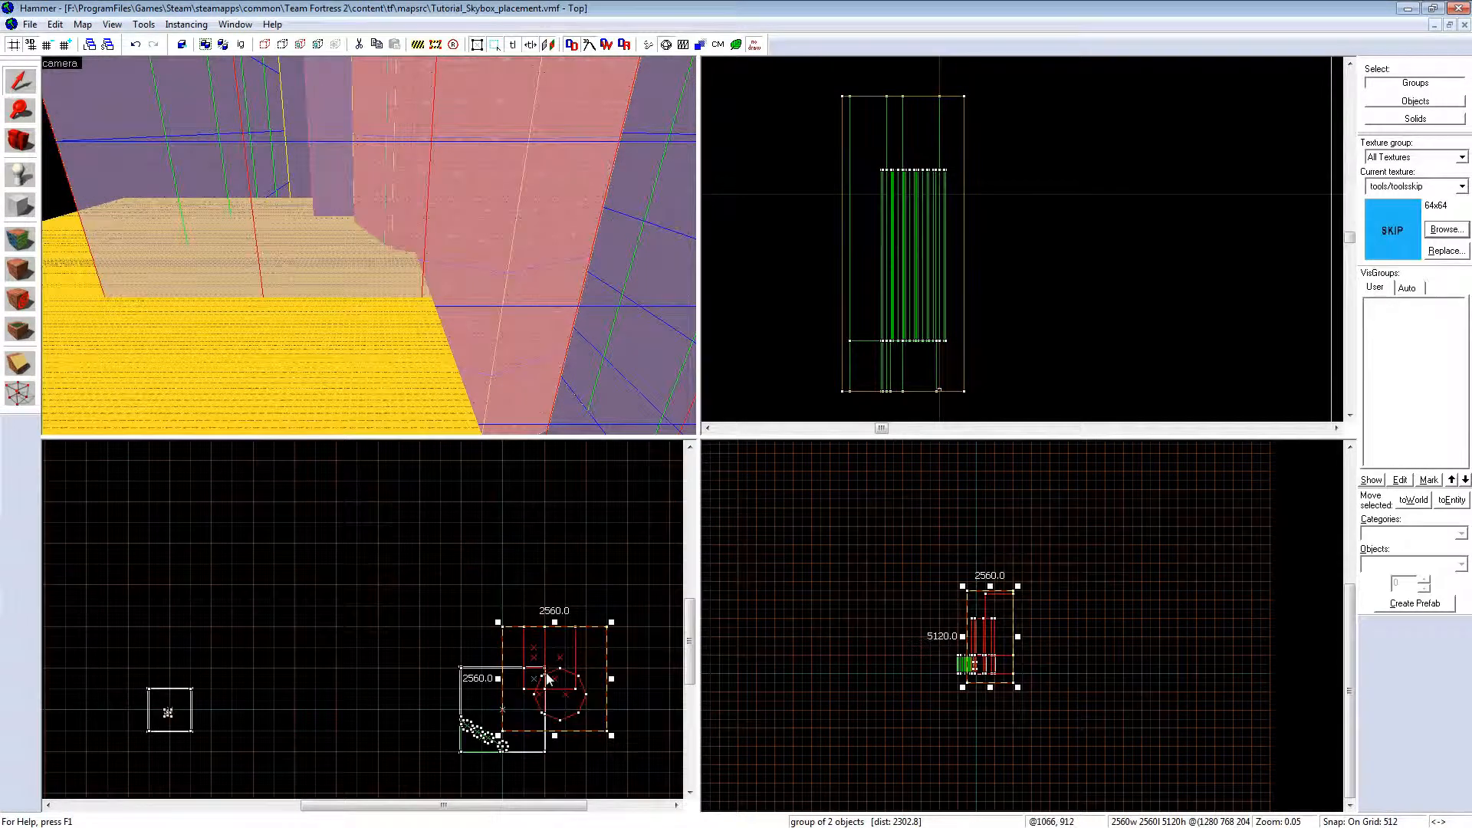
{"action": "scroll", "coordinate": [230, 652], "scroll_direction": "down", "scroll_amount": 2}
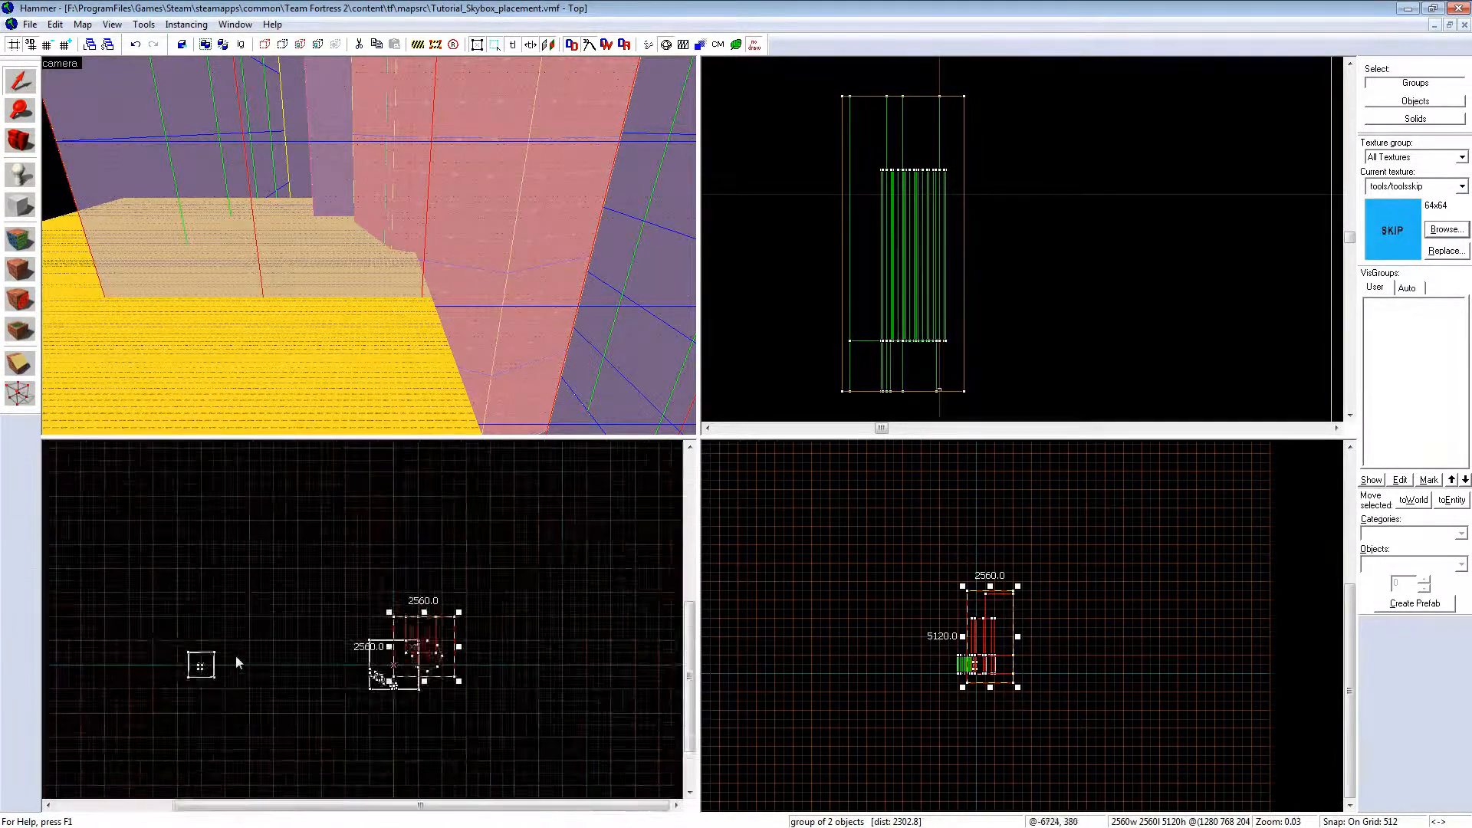
{"action": "scroll", "coordinate": [226, 674], "scroll_direction": "up", "scroll_amount": 4}
{"action": "scroll", "coordinate": [477, 691], "scroll_direction": "down", "scroll_amount": 2}
{"action": "left_click_drag", "start_coordinate": [665, 621], "coordinate": [386, 625]}
{"action": "scroll", "coordinate": [290, 658], "scroll_direction": "up", "scroll_amount": 4}
{"action": "right_click", "coordinate": [439, 588]}
{"action": "key", "text": "Escape"}
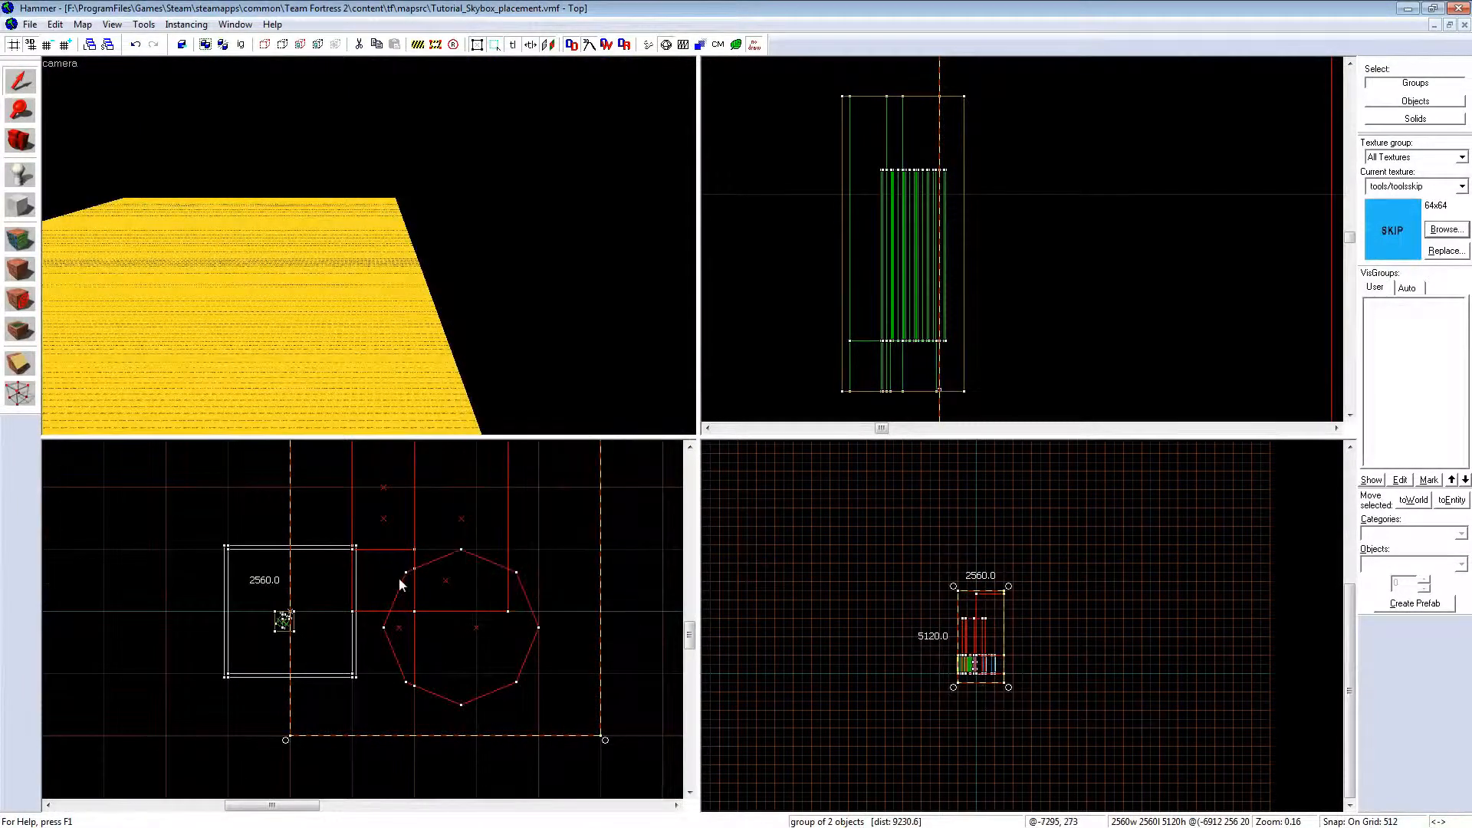
Step: Maximise the top view and scale the group by 0.0625 on the X, Y and Z axes with Transform
{"action": "key", "text": "shift+z"}
{"action": "right_click", "coordinate": [702, 402]}
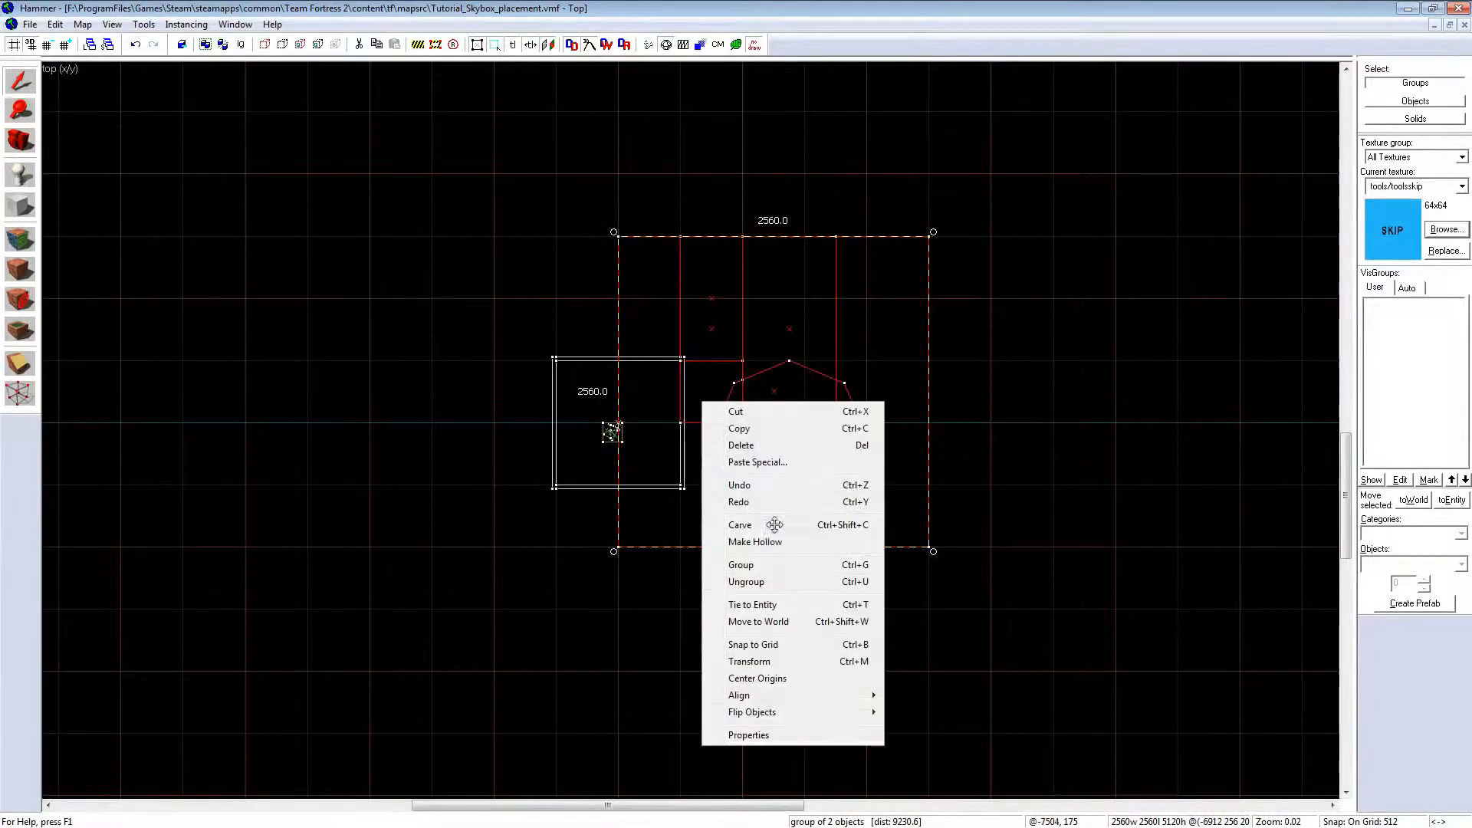
{"action": "left_click", "coordinate": [766, 663]}
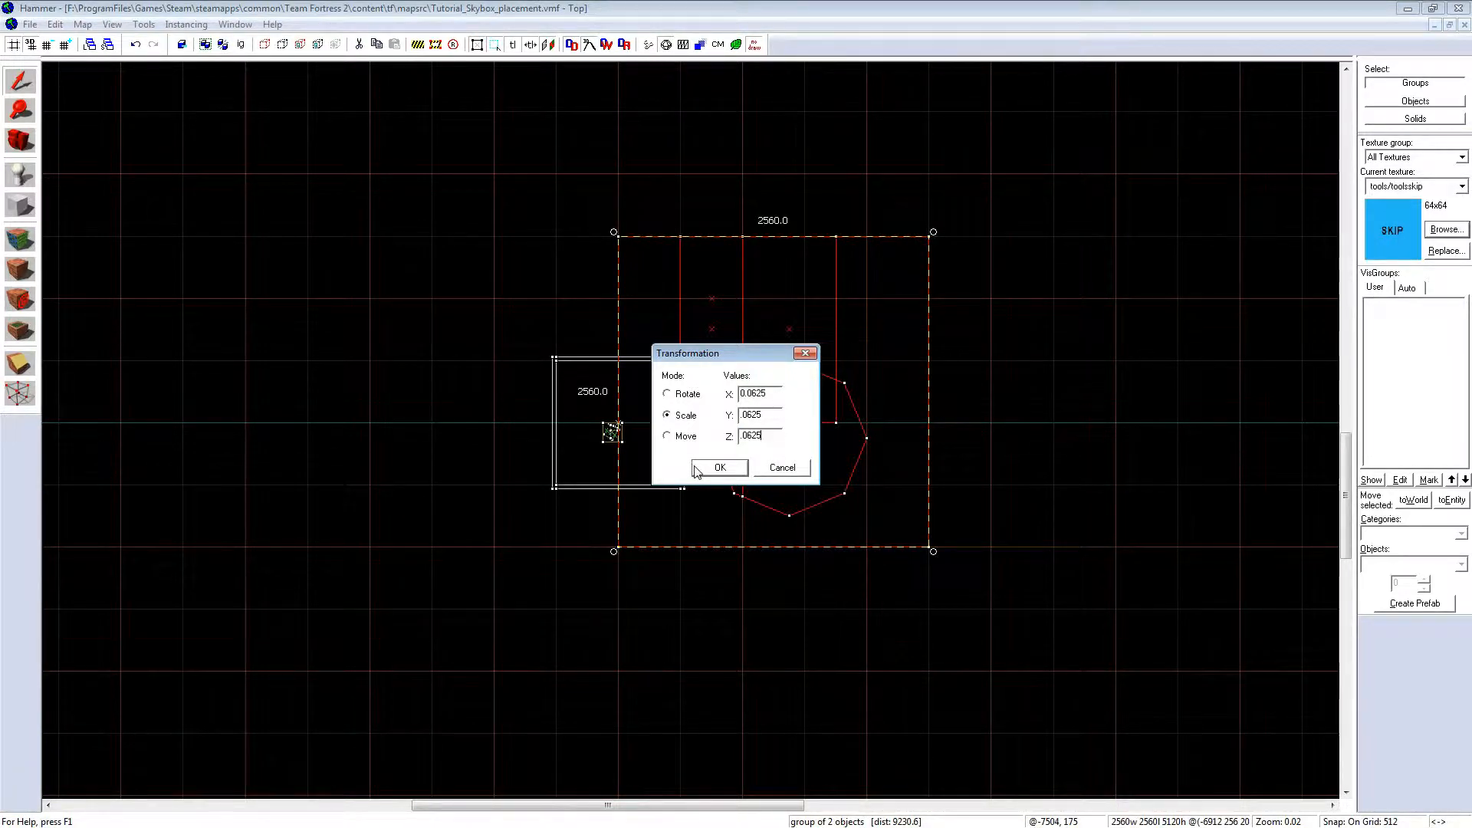
{"action": "left_click", "coordinate": [720, 468]}
Step: Move the scaled group beside the sky_camera on a 32 grid, with its west edge on the camera and its south edge 32 units below
{"action": "scroll", "coordinate": [987, 456], "scroll_direction": "up", "scroll_amount": 7}
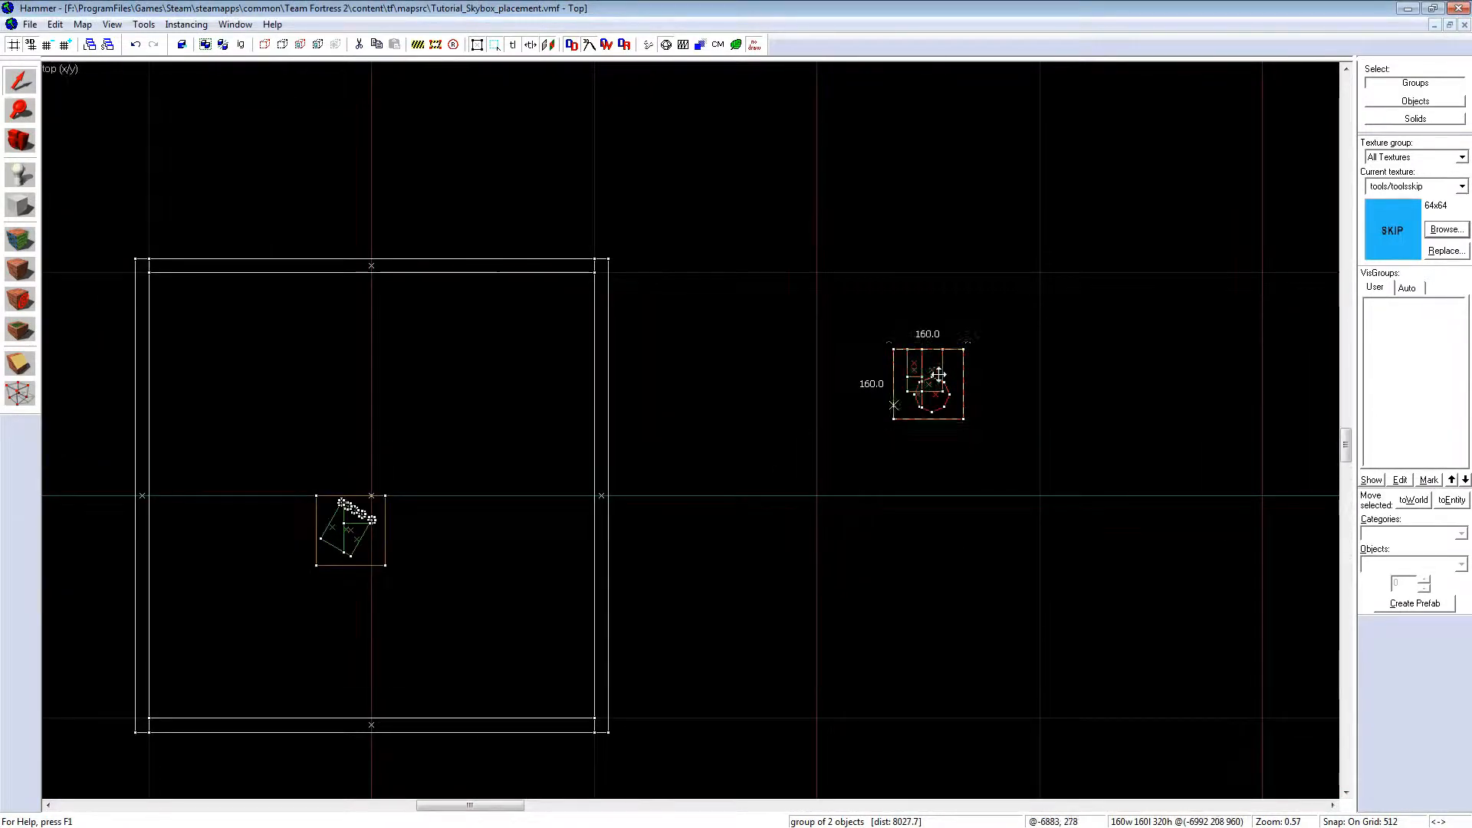
{"action": "left_click_drag", "start_coordinate": [381, 549], "coordinate": [380, 548]}
{"action": "scroll", "coordinate": [376, 537], "scroll_direction": "up", "scroll_amount": 3}
{"action": "scroll", "coordinate": [367, 460], "scroll_direction": "up", "scroll_amount": 2}
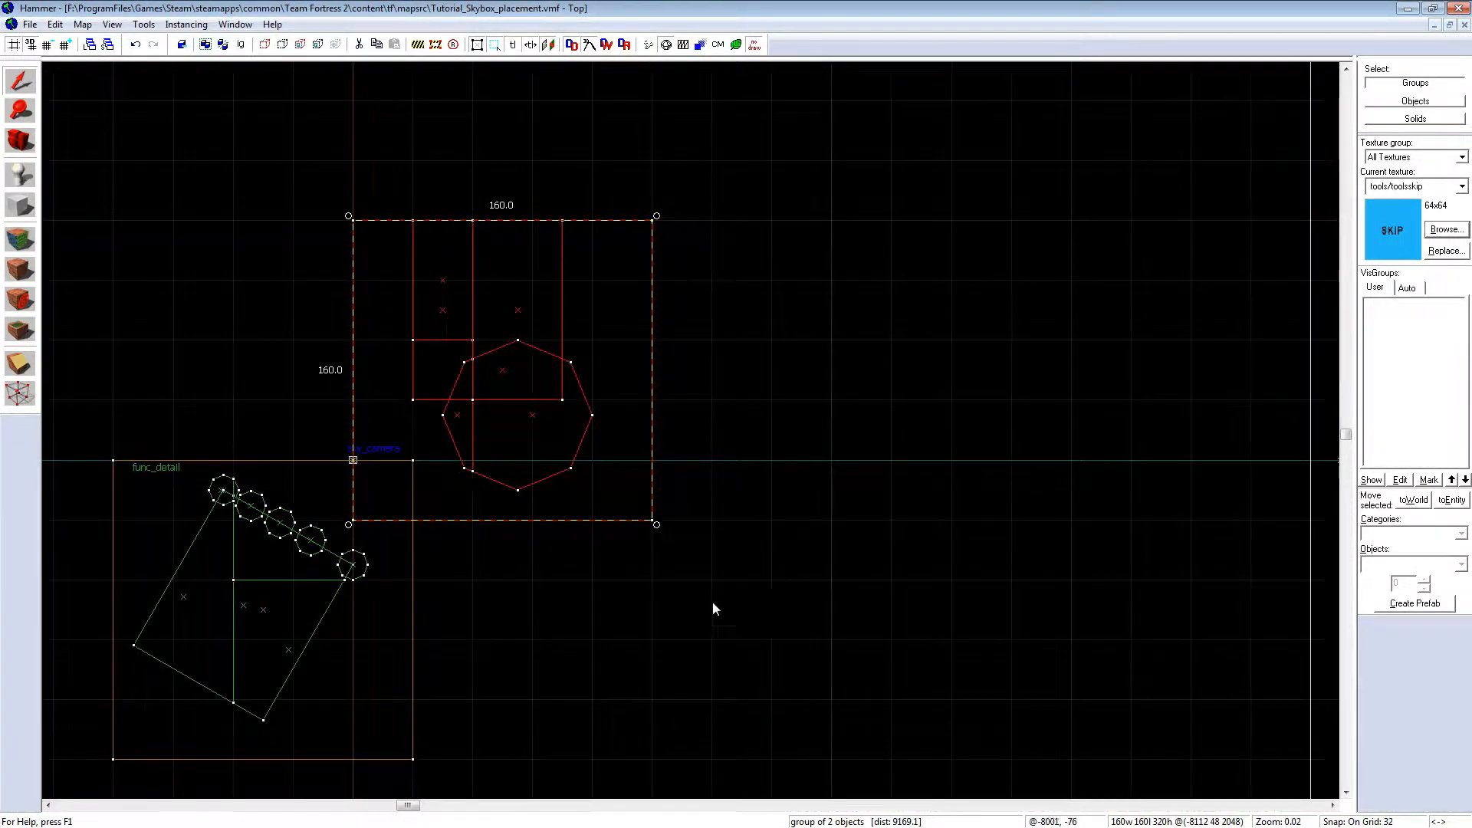
{"action": "scroll", "coordinate": [358, 457], "scroll_direction": "up", "scroll_amount": 3}
{"action": "scroll", "coordinate": [431, 421], "scroll_direction": "down", "scroll_amount": 1}
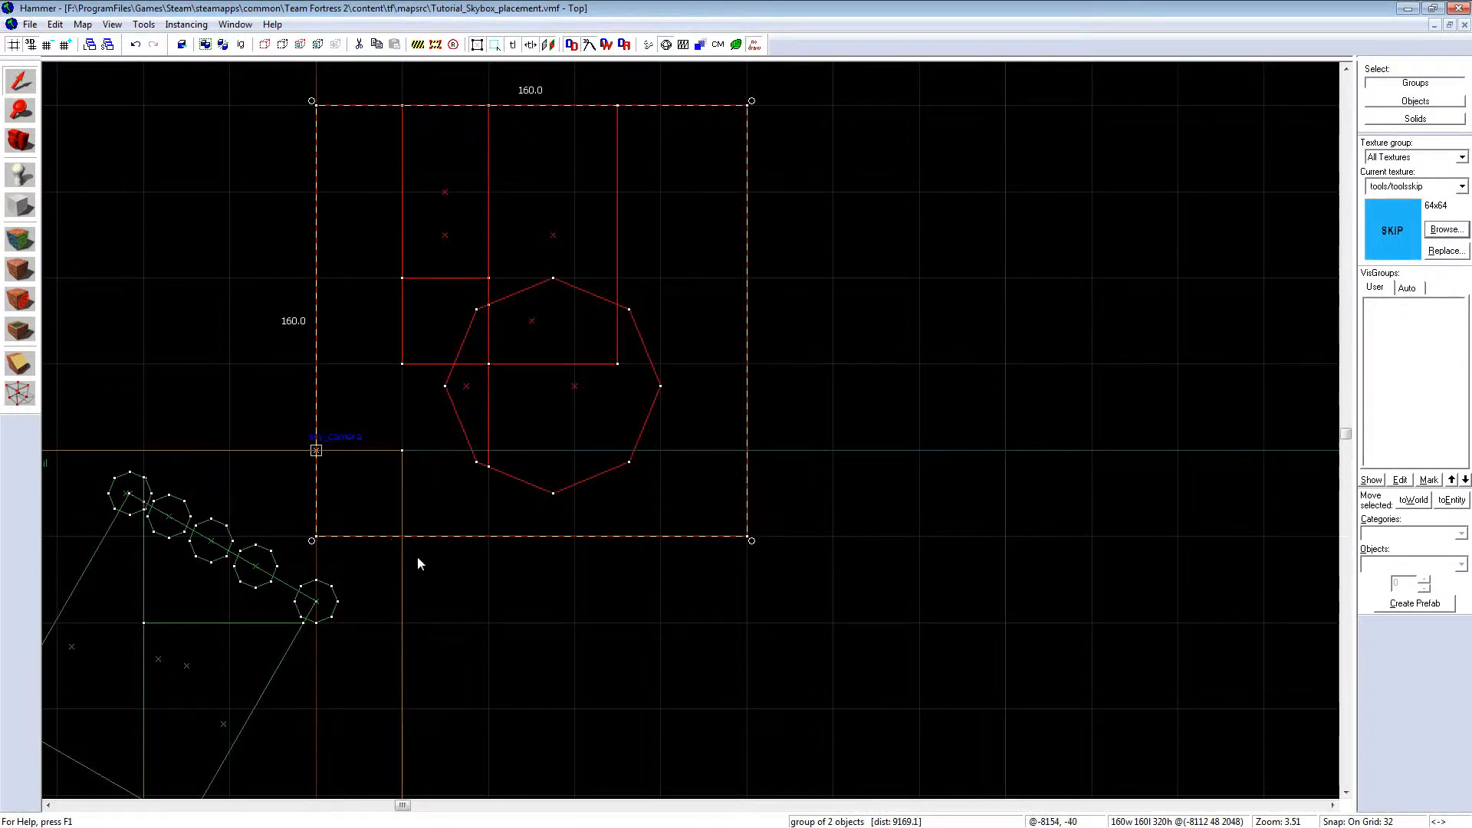
Step: Restore the four-view layout and lower the scaled group into the skybox room until its base lies 32 units below the sky_camera
{"action": "scroll", "coordinate": [327, 477], "scroll_direction": "down", "scroll_amount": 3}
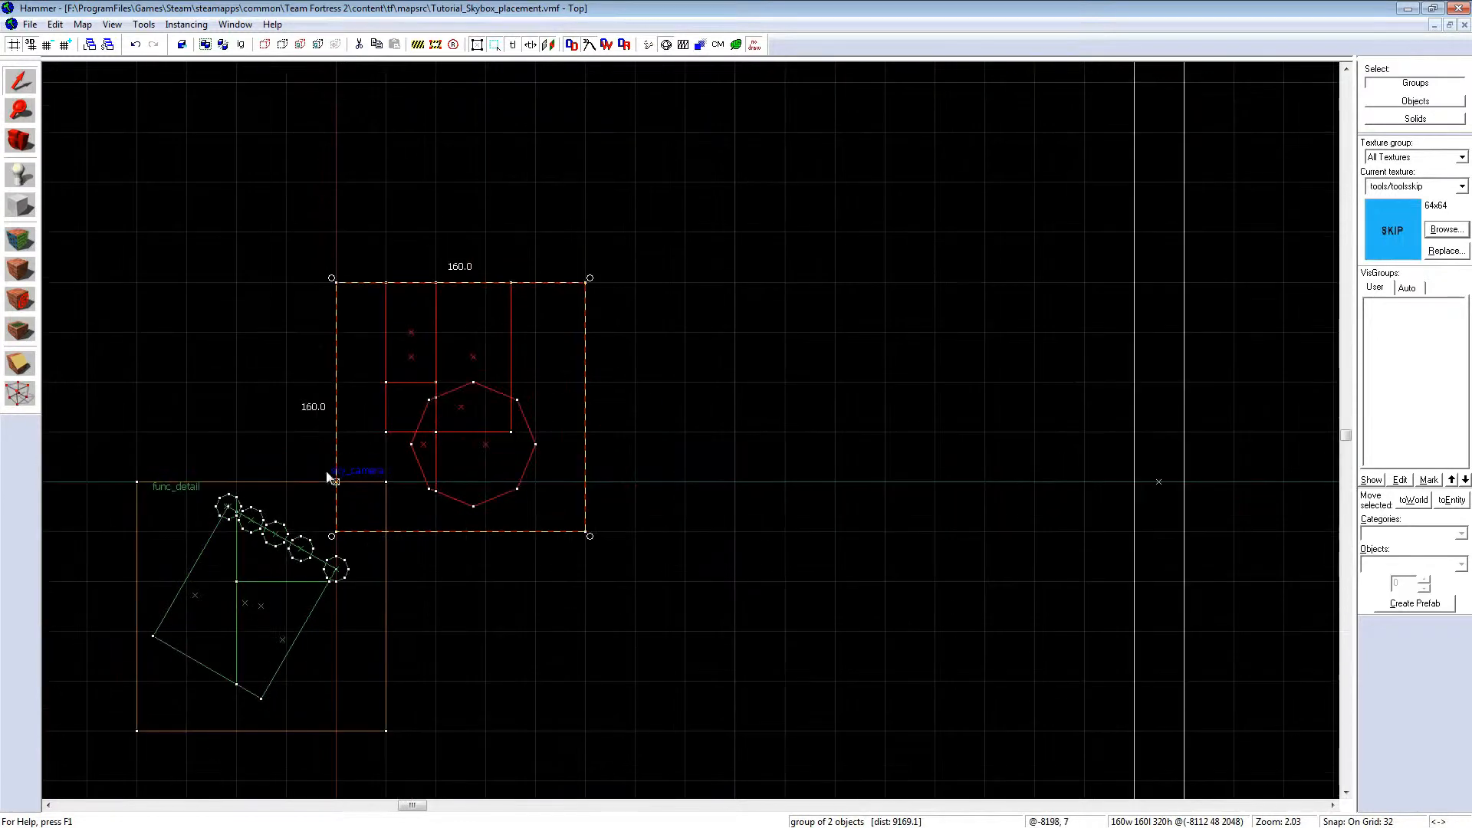
{"action": "scroll", "coordinate": [412, 500], "scroll_direction": "down", "scroll_amount": 3}
{"action": "key", "text": "shift+z"}
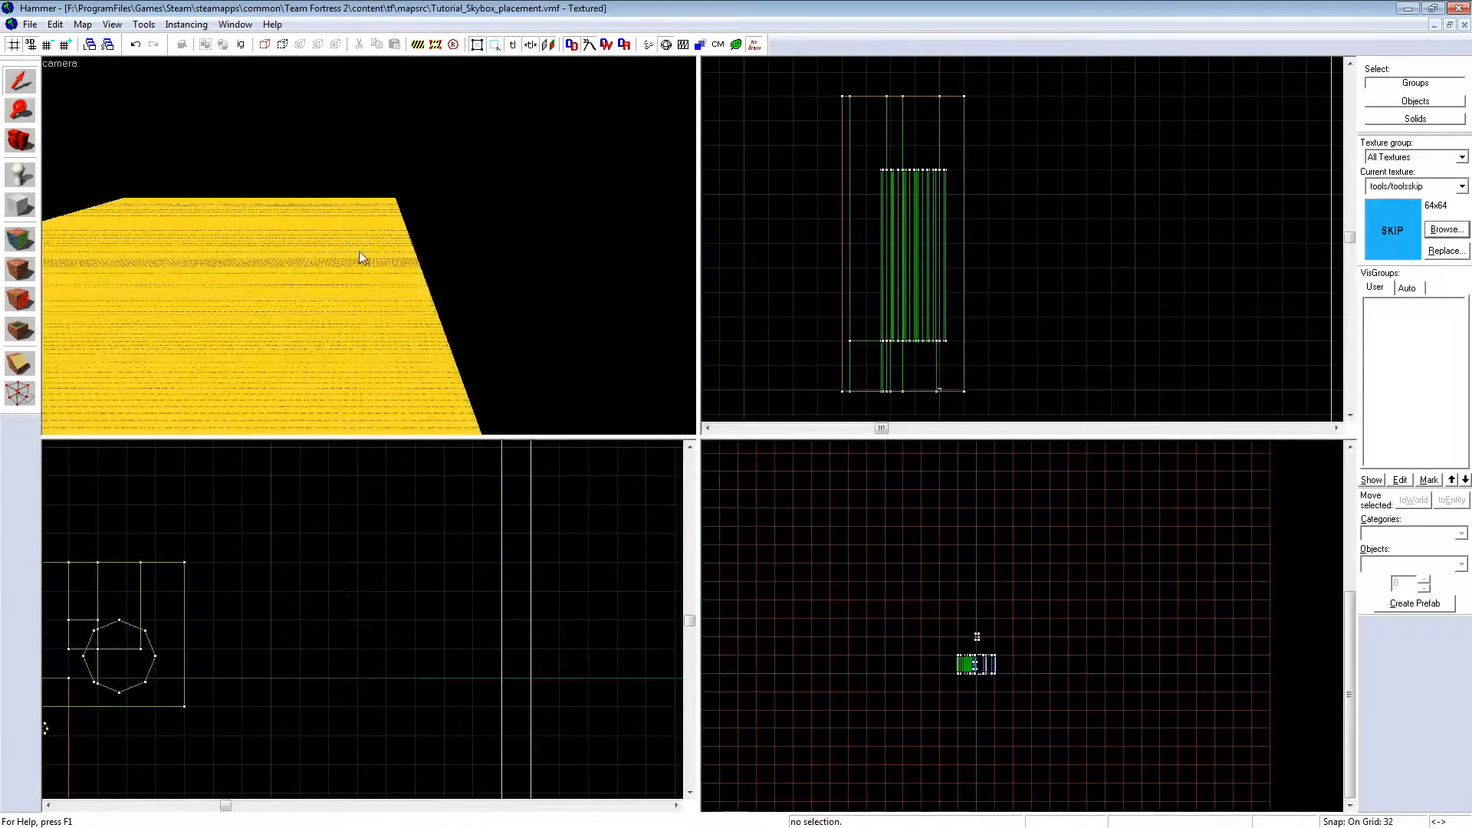
{"action": "key", "text": "z"}
{"action": "key", "text": "w"}
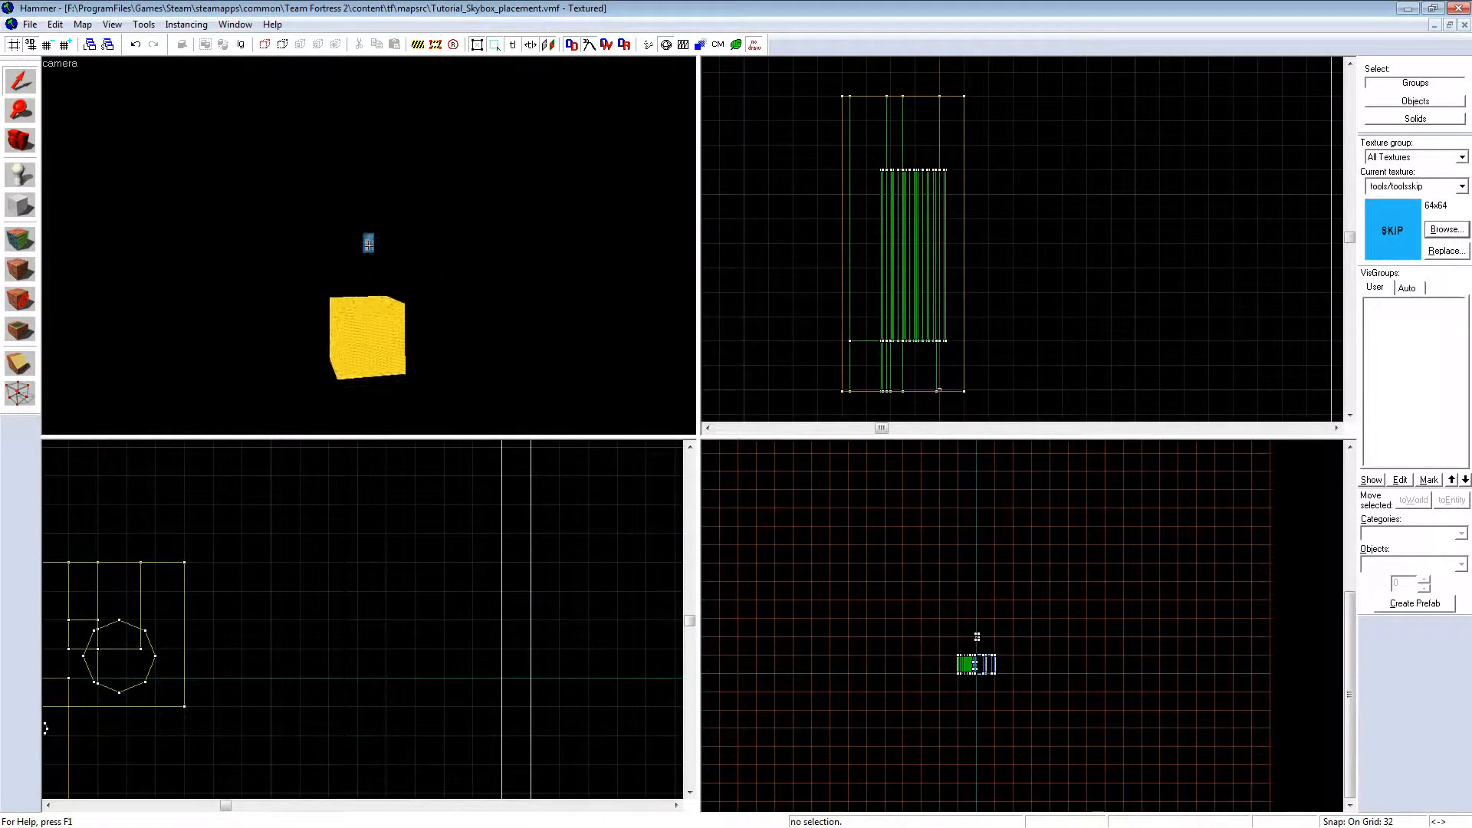
{"action": "left_click", "coordinate": [368, 244]}
{"action": "key", "text": "z"}
{"action": "scroll", "coordinate": [1052, 292], "scroll_direction": "down", "scroll_amount": 5}
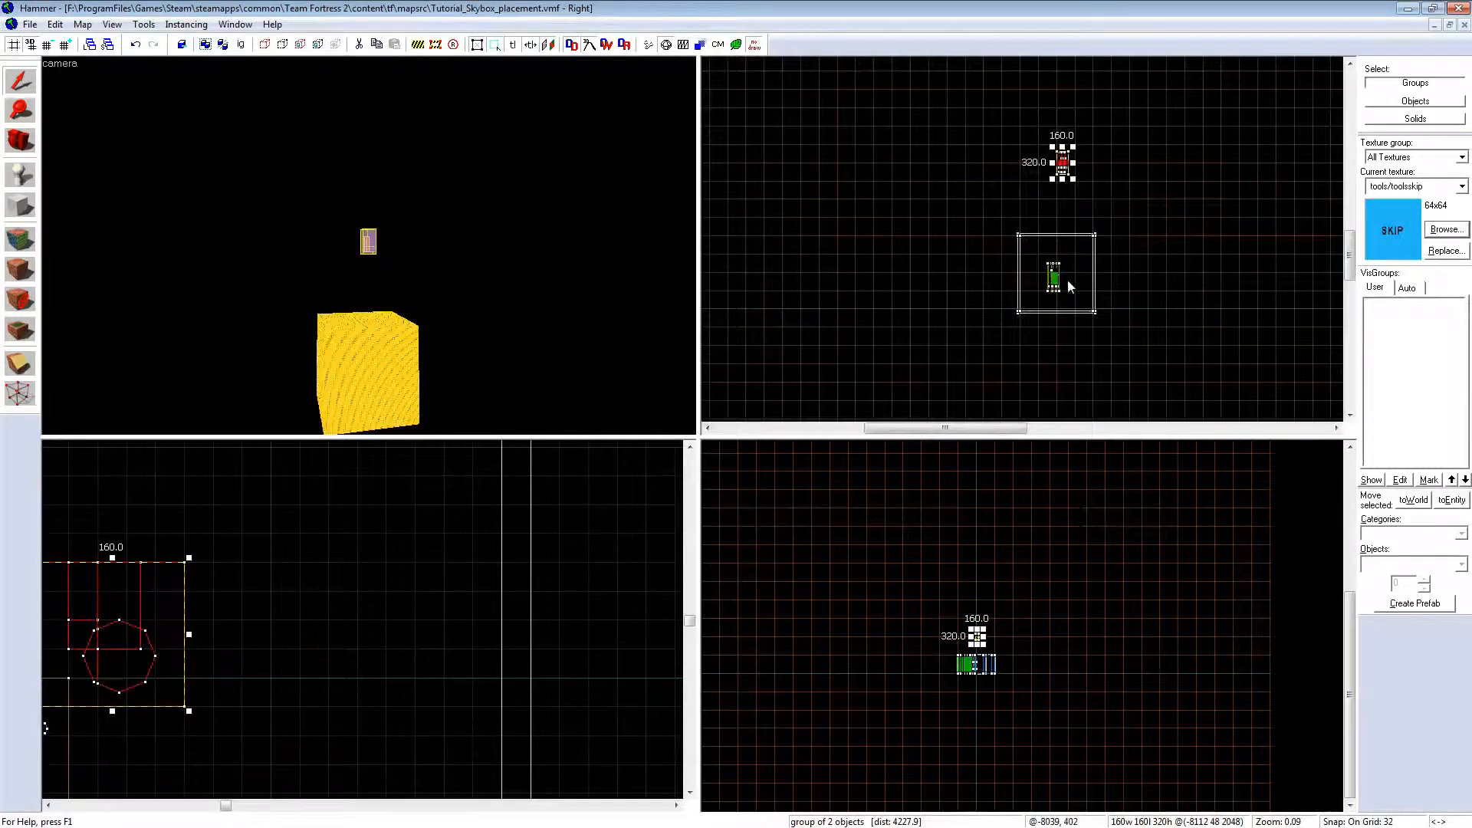
{"action": "scroll", "coordinate": [1058, 207], "scroll_direction": "up", "scroll_amount": 4}
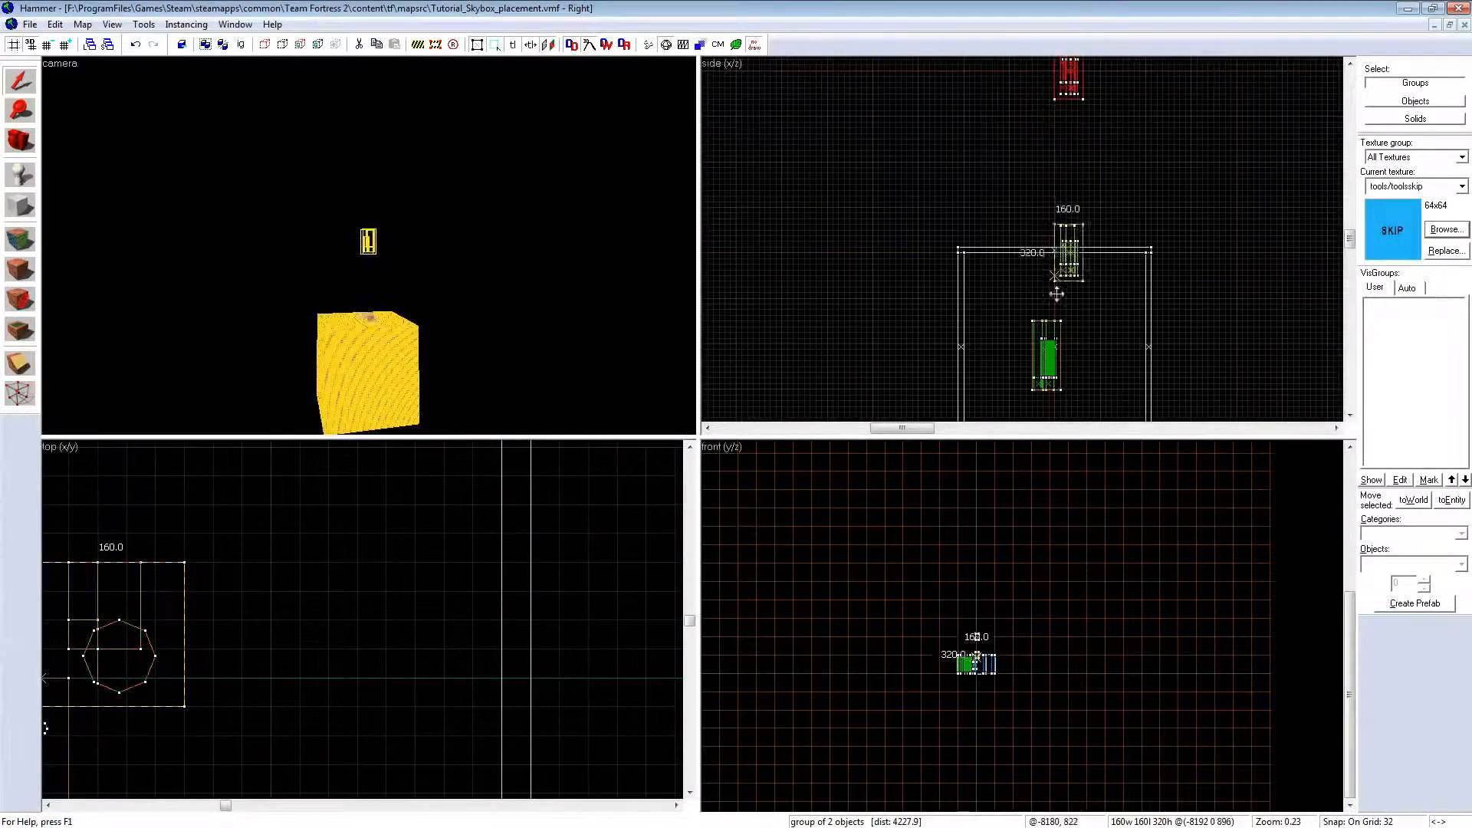
{"action": "scroll", "coordinate": [1056, 390], "scroll_direction": "up", "scroll_amount": 10}
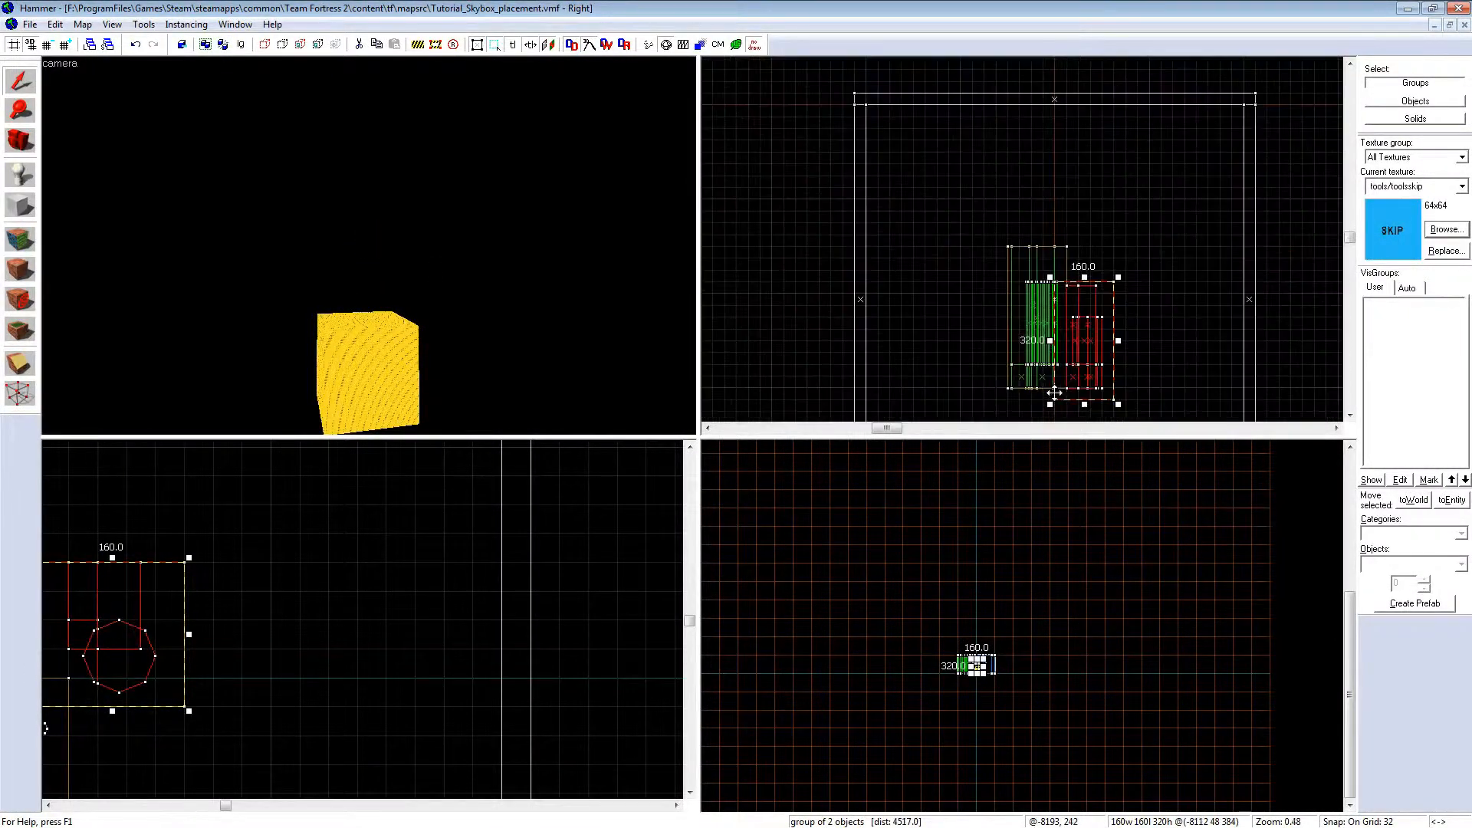
{"action": "left_click", "coordinate": [690, 328]}
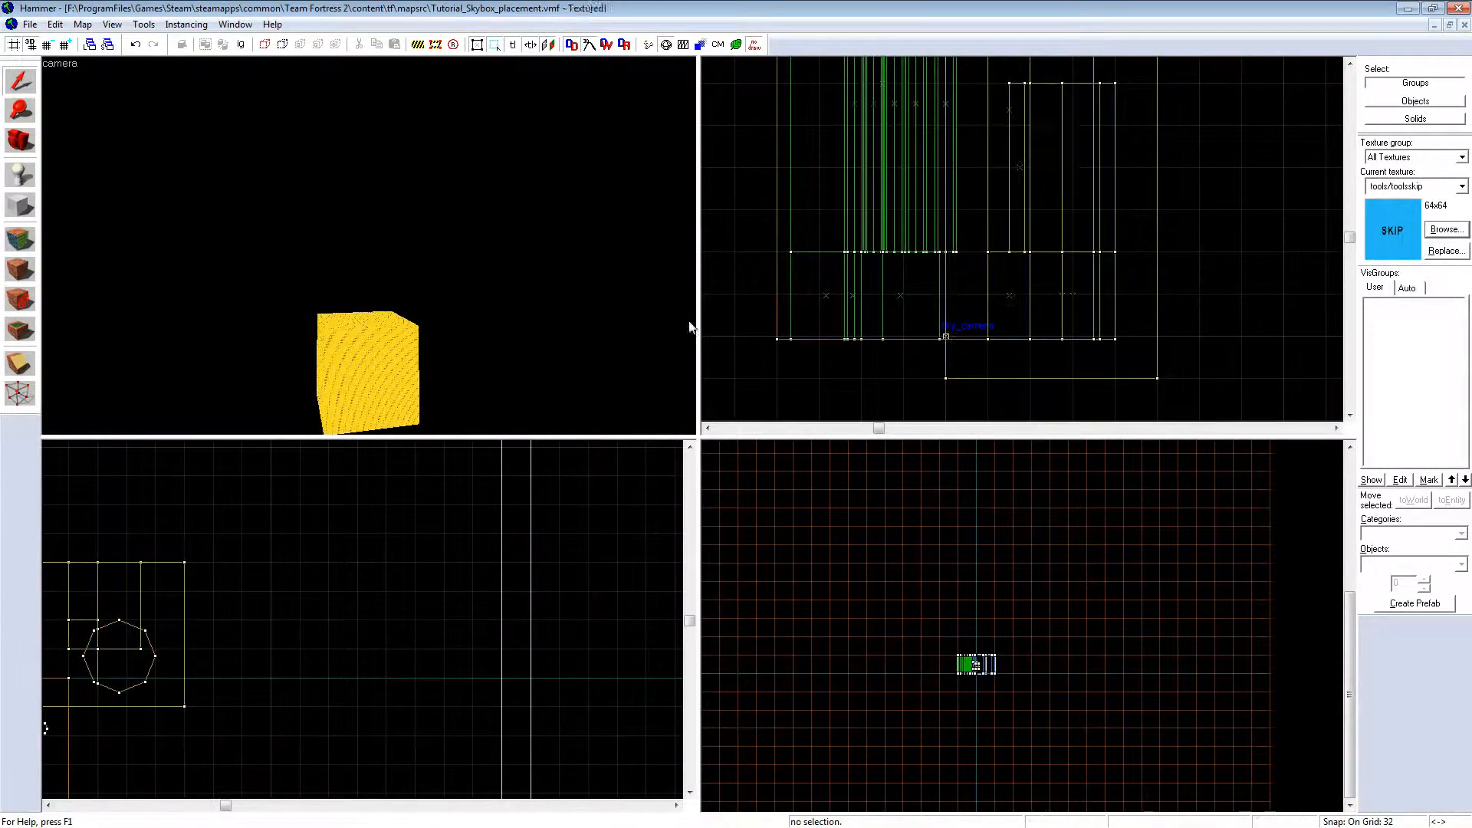
{"action": "key", "text": "z"}
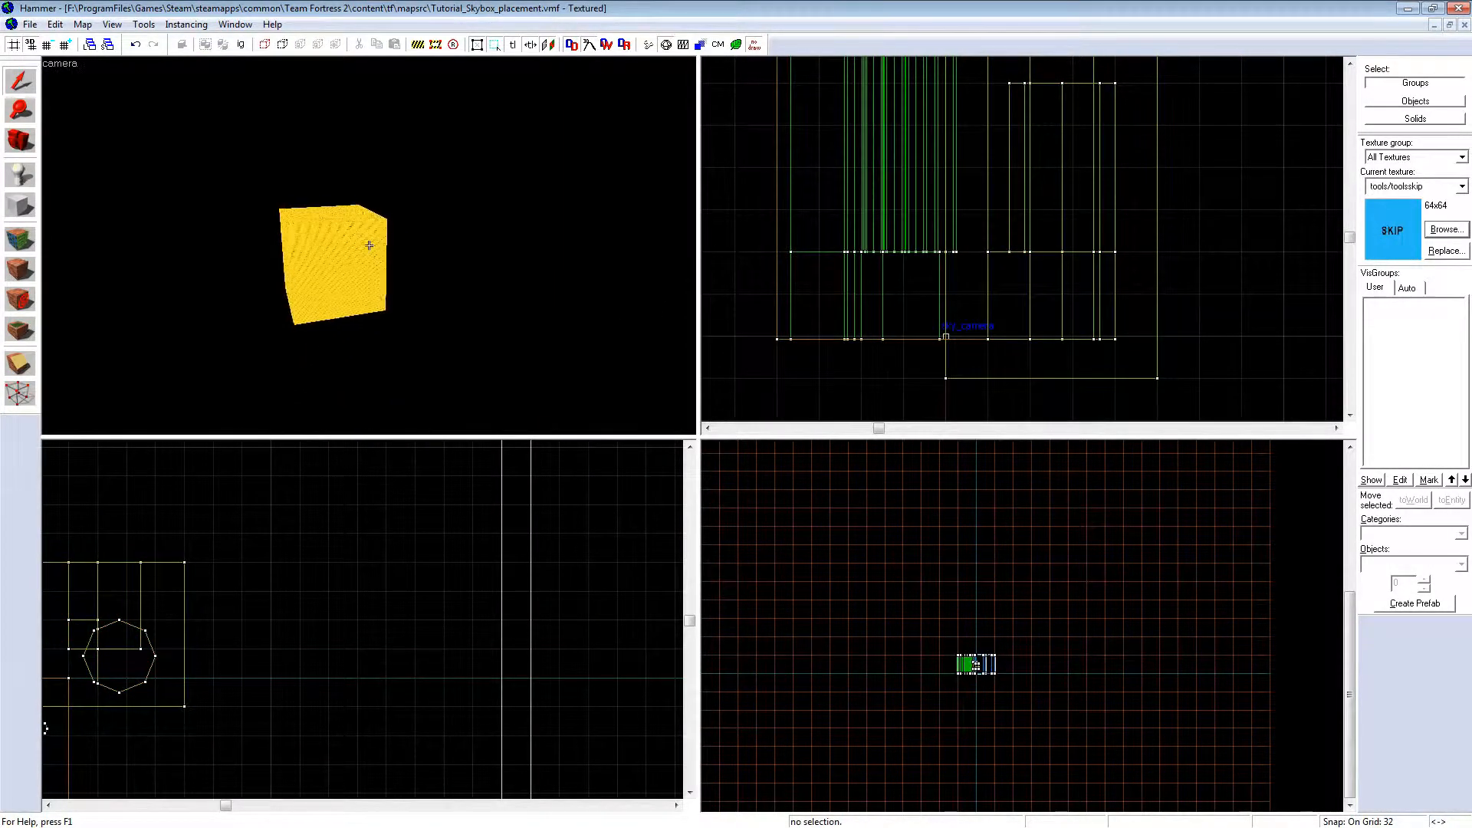
Step: Compile the map with normal BSP and VIS, run it in Team Fortress 2 and join the BLU team
{"action": "left_click", "coordinate": [32, 29]}
{"action": "left_click", "coordinate": [46, 188]}
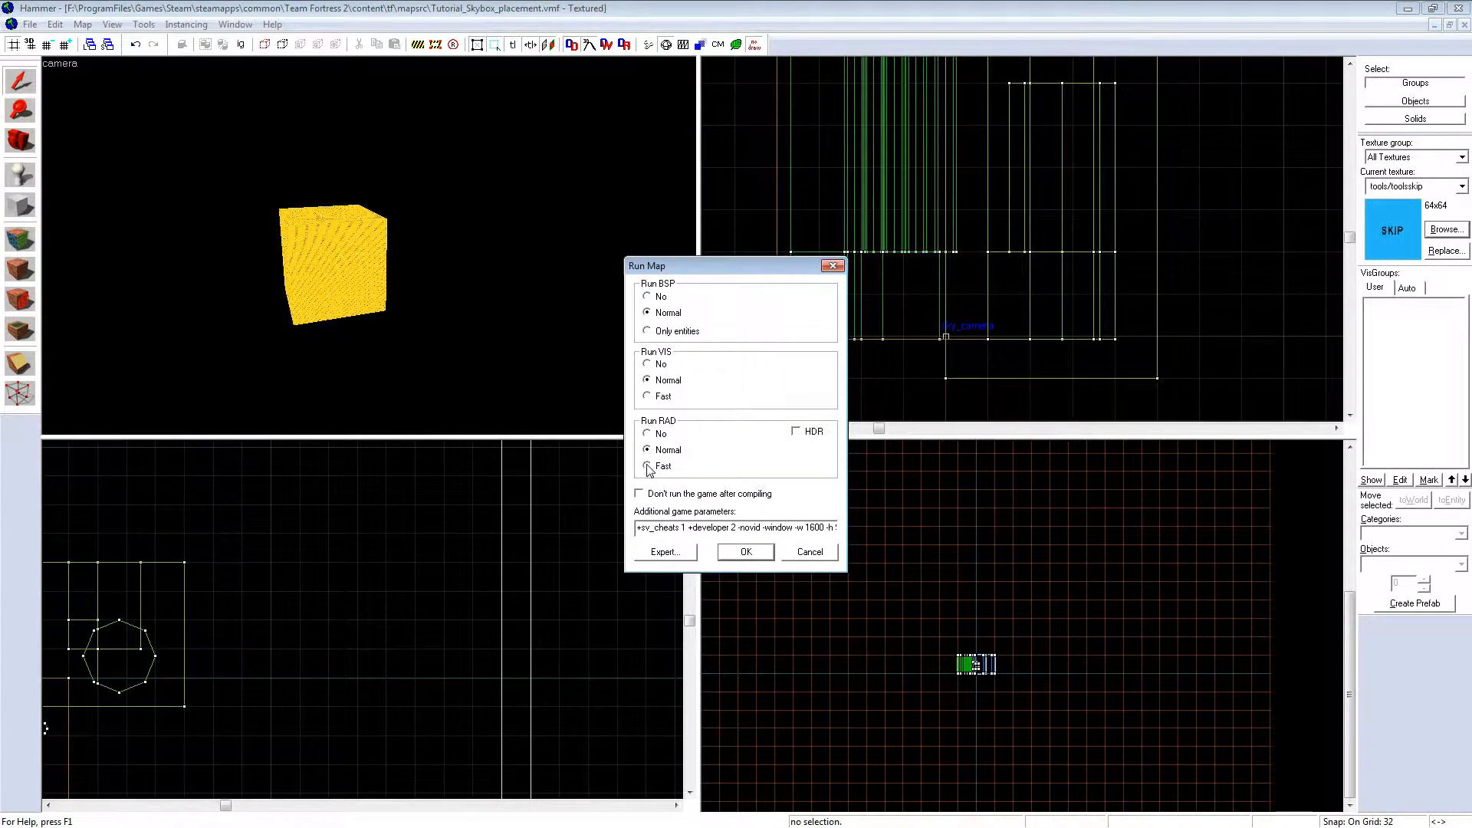
{"action": "left_click", "coordinate": [744, 551]}
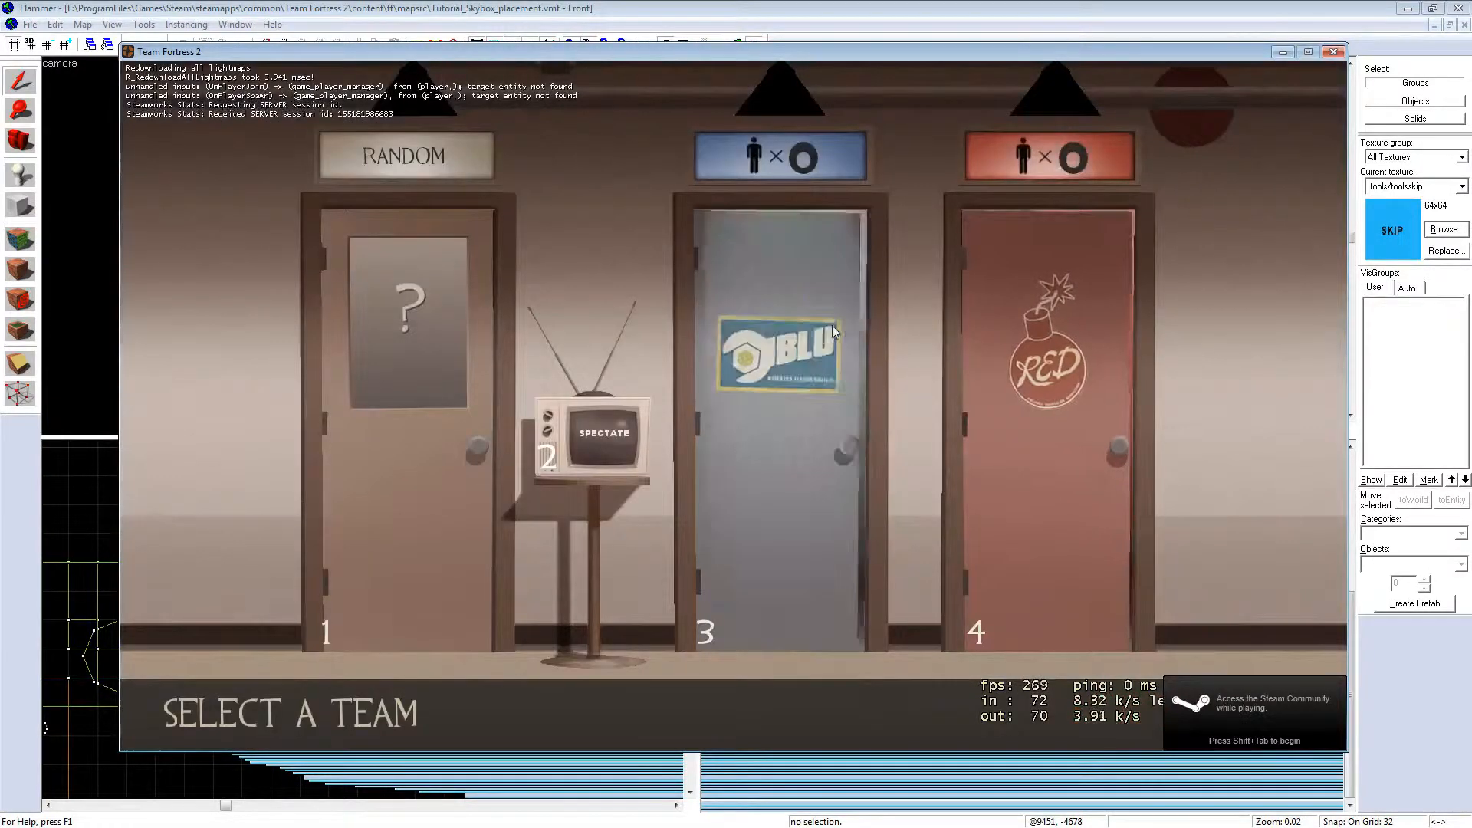
{"action": "left_click", "coordinate": [835, 332]}
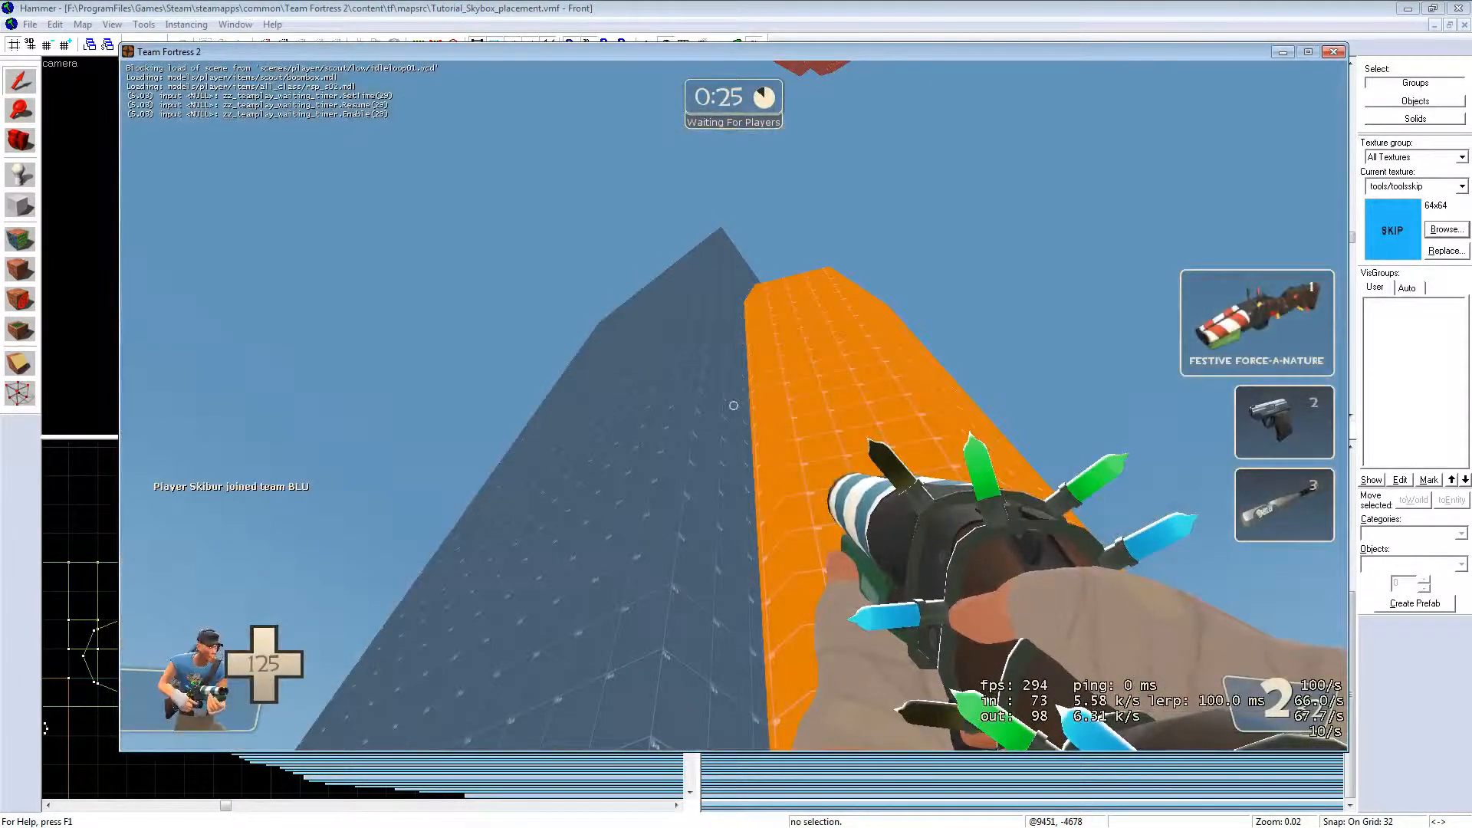
{"action": "left_click", "coordinate": [734, 406]}
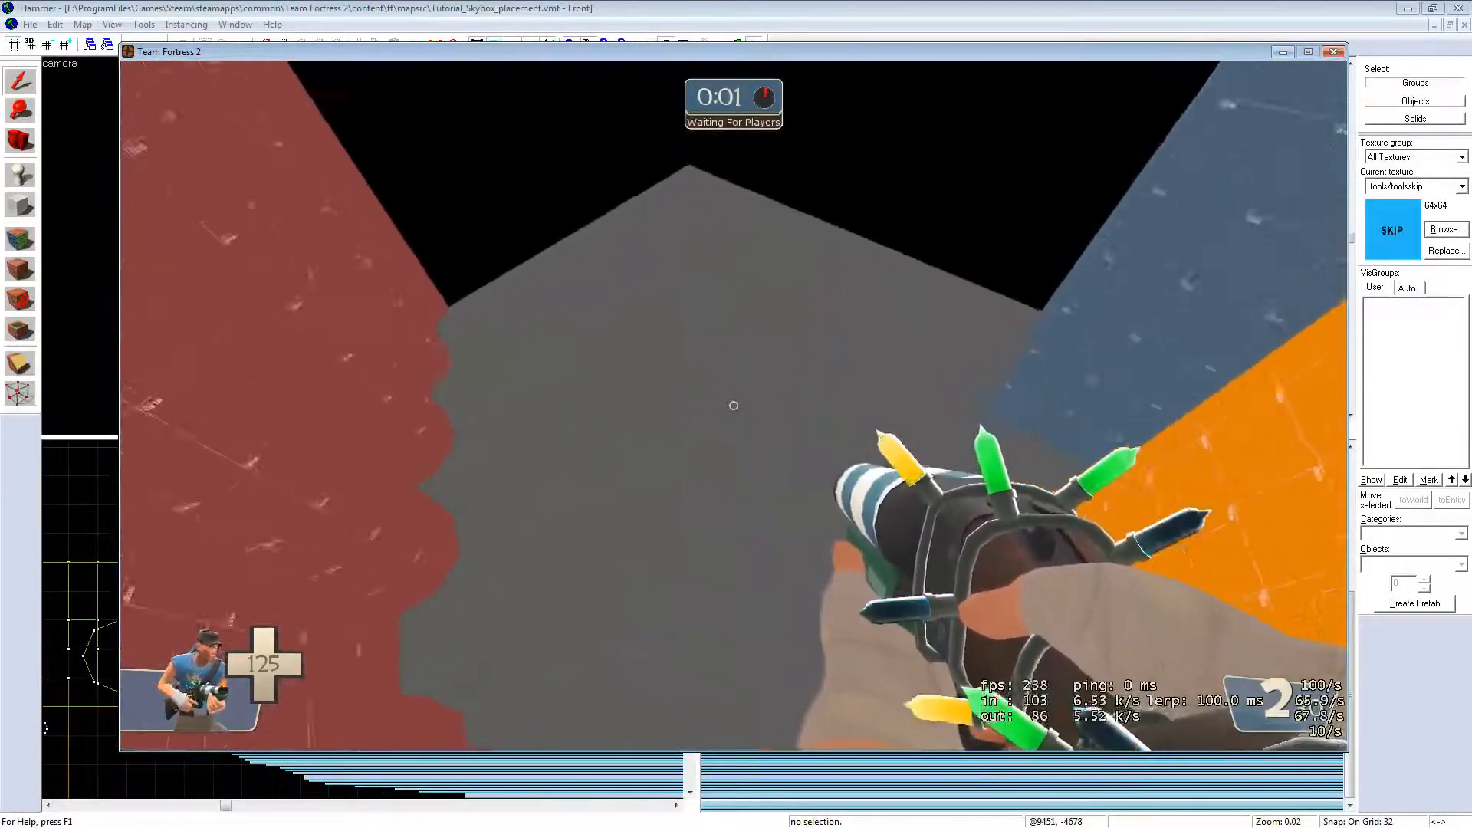
Step: Turn on wireframe rendering in the game with the console command mat_wireframe 1 and resume play
{"action": "key", "text": "Escape"}
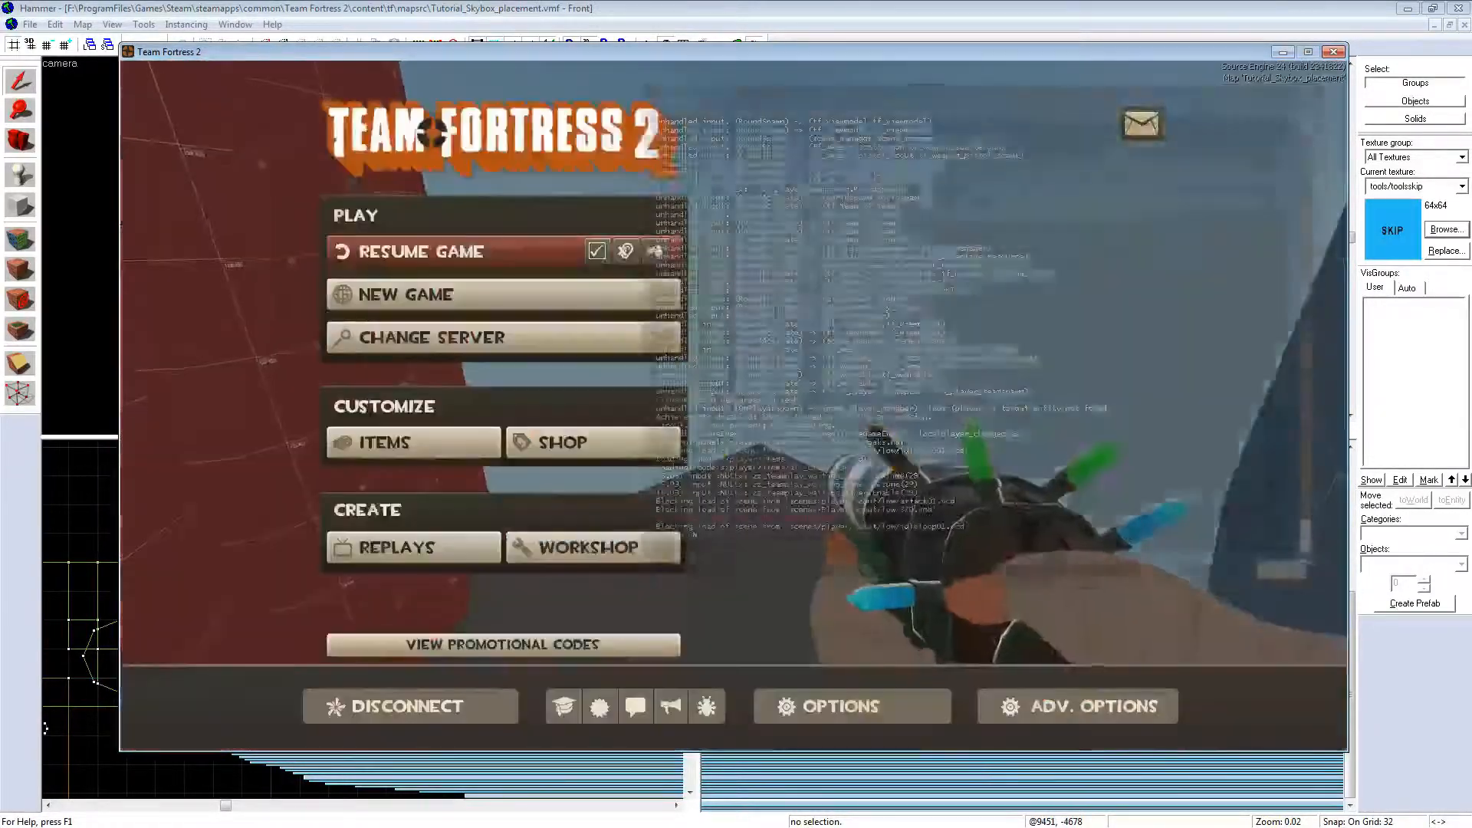
{"action": "type", "text": "mat_w"}
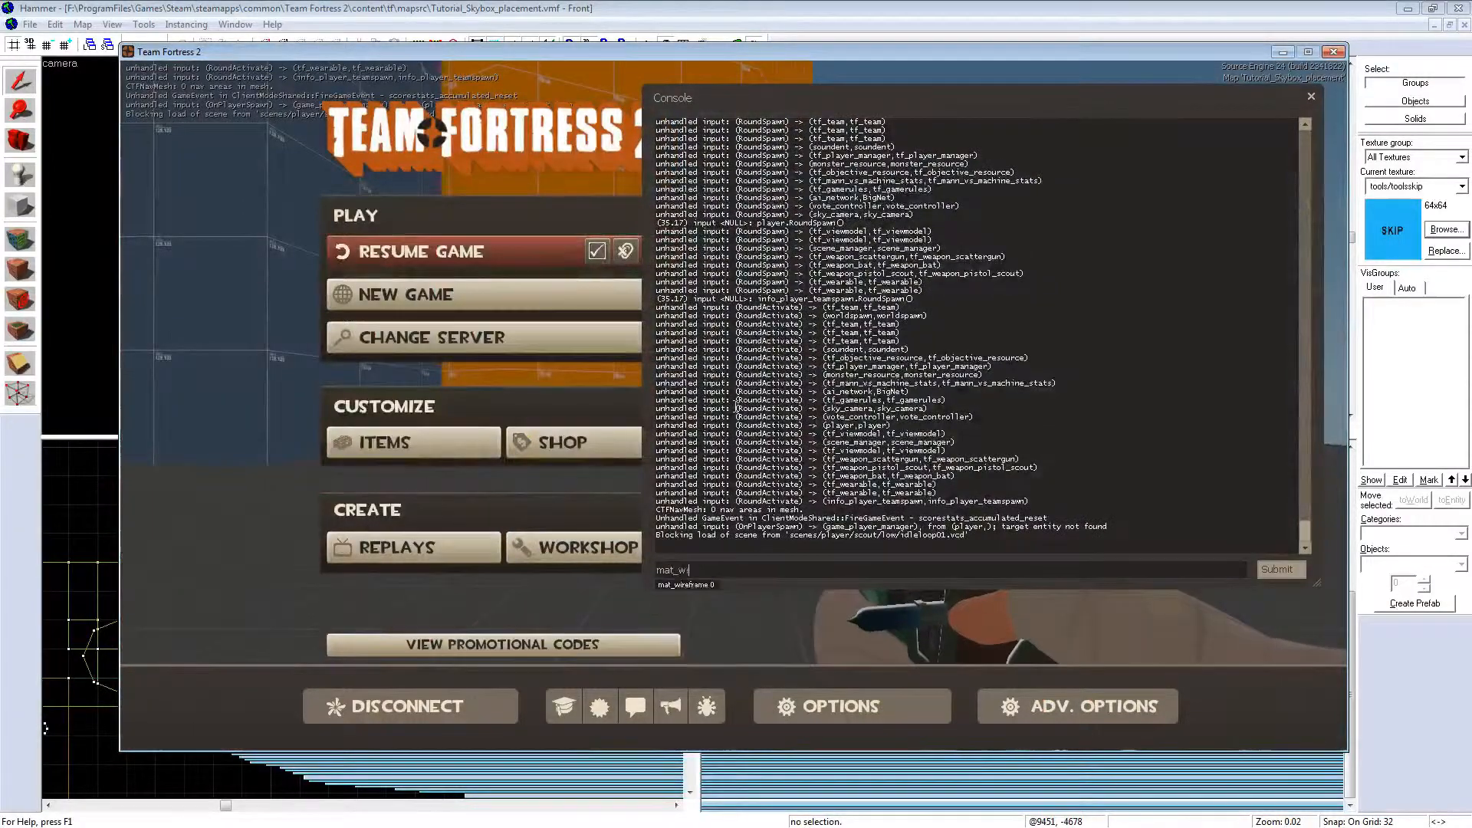
{"action": "type", "text": "ireframe 1"}
{"action": "key", "text": "Return"}
{"action": "key", "text": "Escape"}
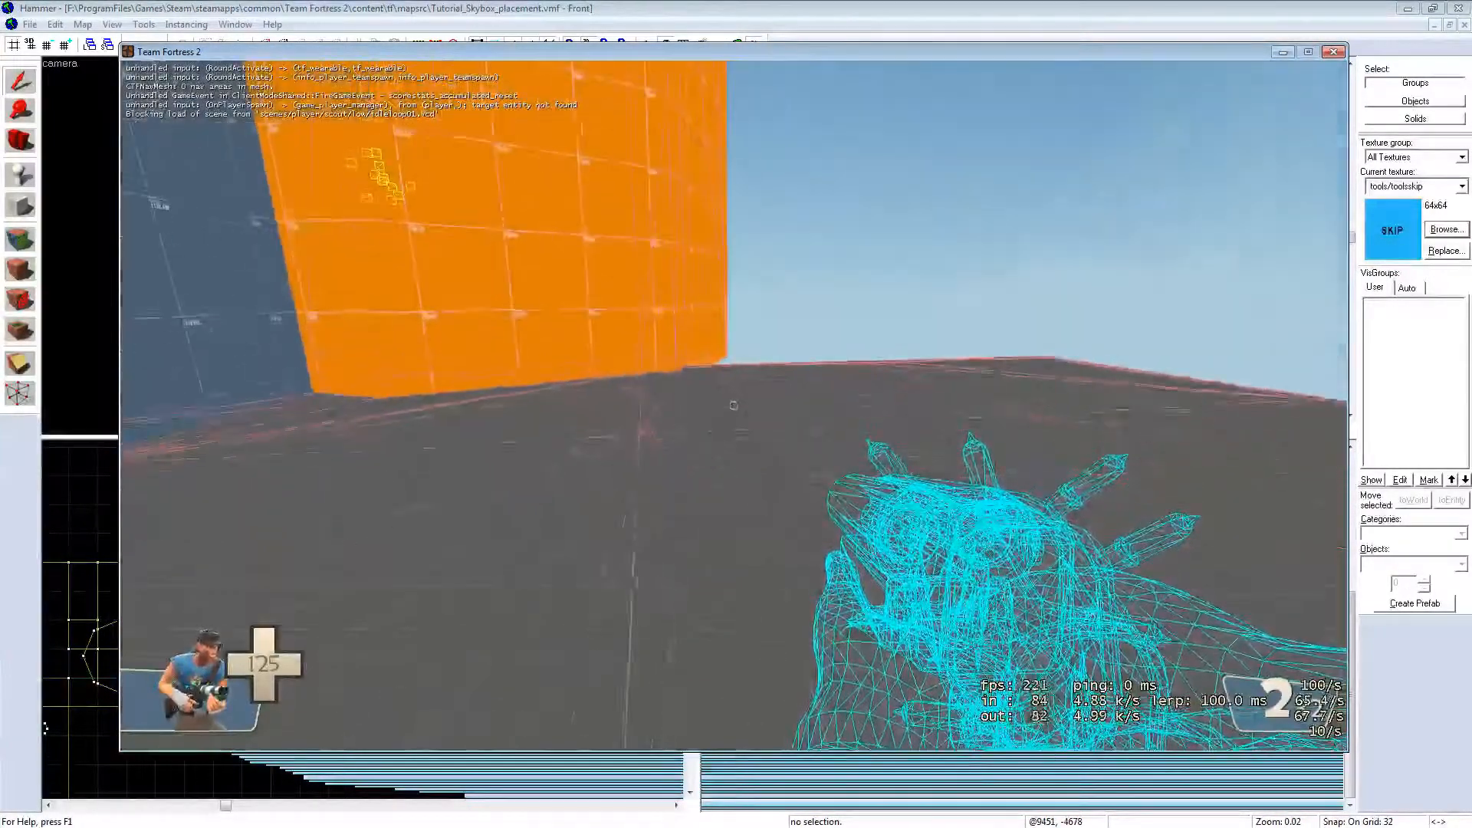
Step: Fly around the map with noclip and examine the wireframe of the ground and of the blue, orange and red towers
{"action": "key", "text": "v"}
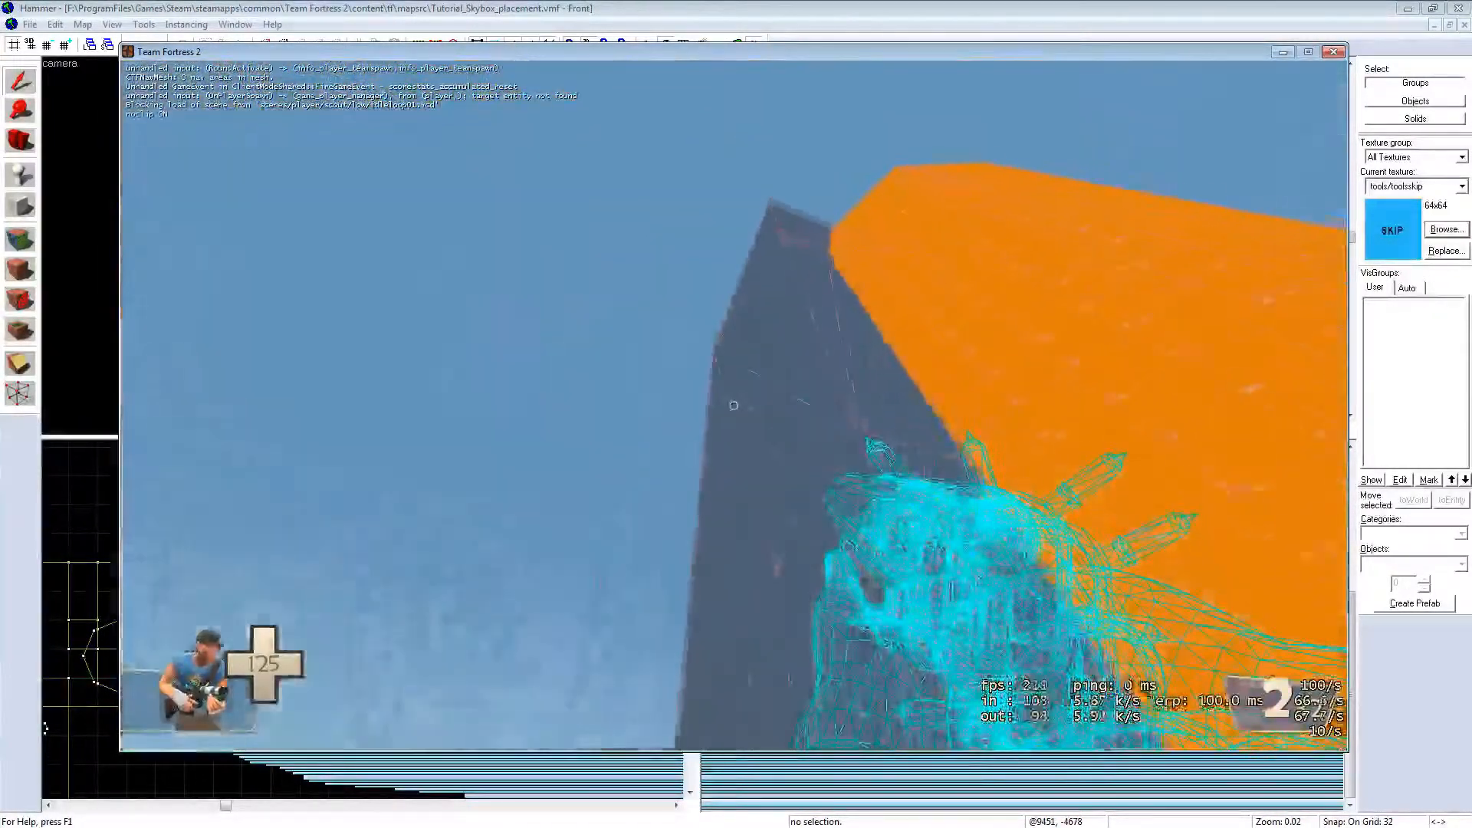
{"action": "key", "text": "w"}
{"action": "key", "text": "a"}
{"action": "key", "text": "d"}
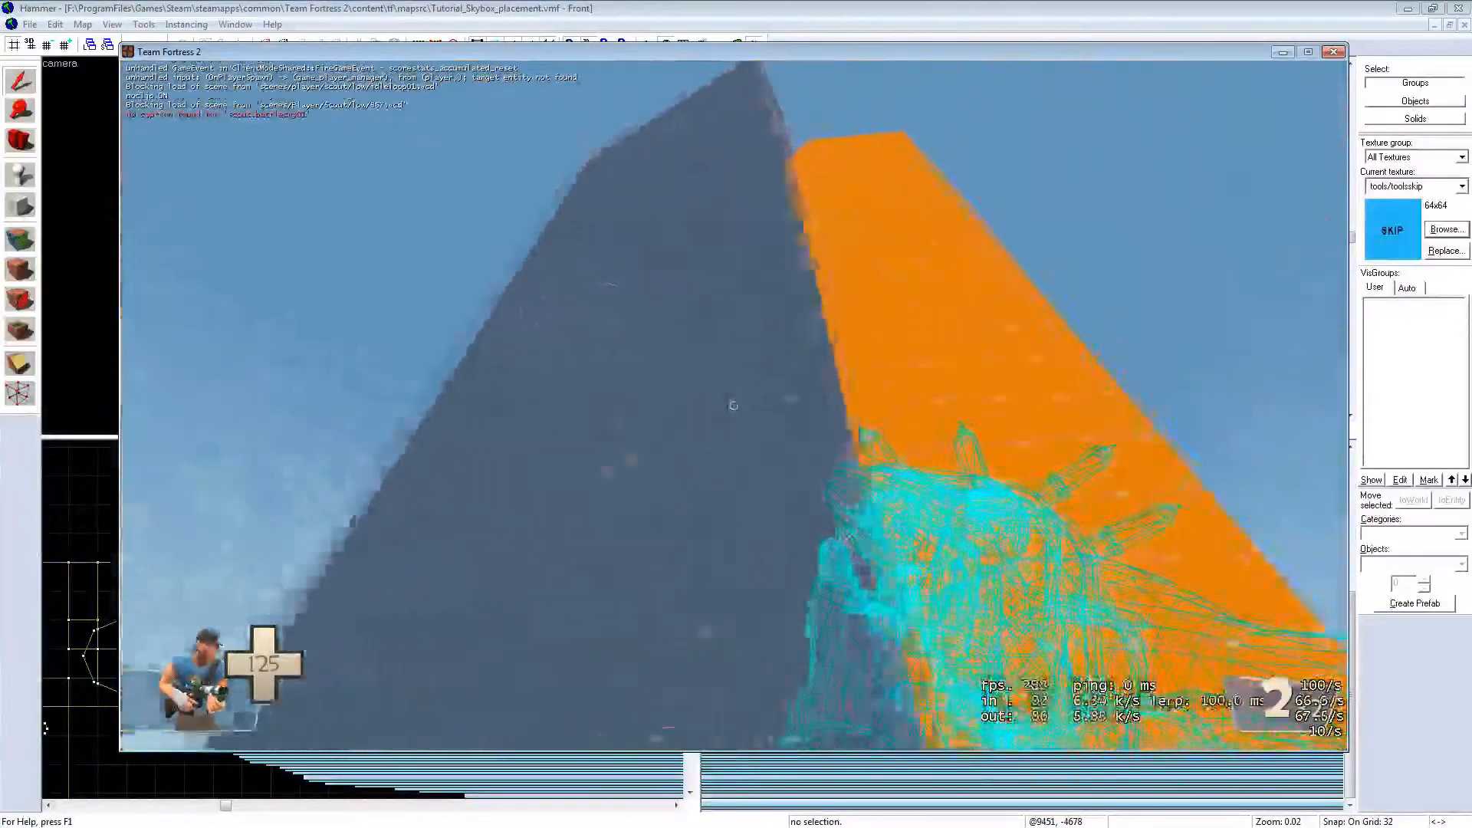
{"action": "key", "text": "w"}
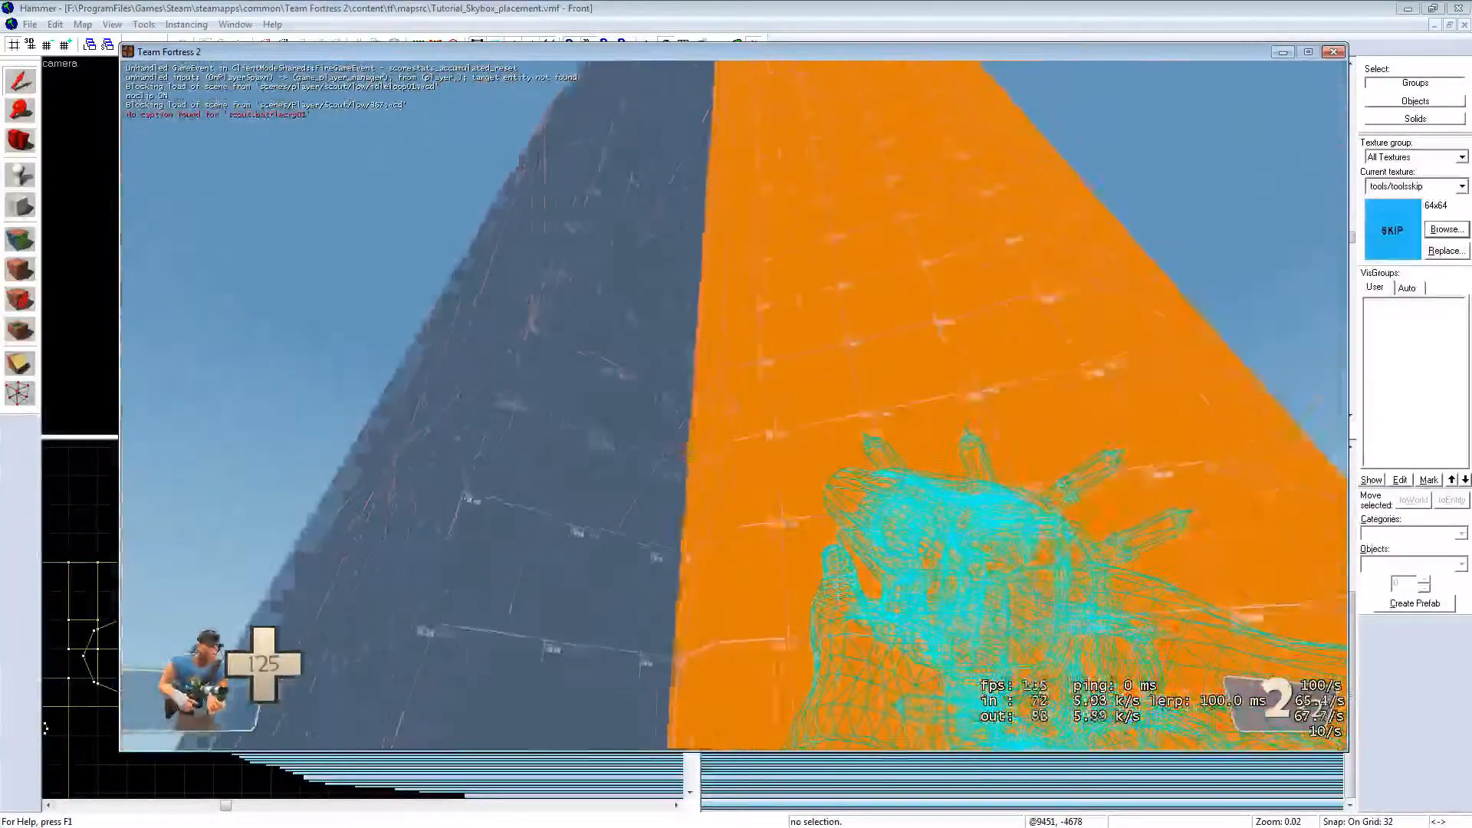
{"action": "key", "text": "a"}
{"action": "key", "text": "w"}
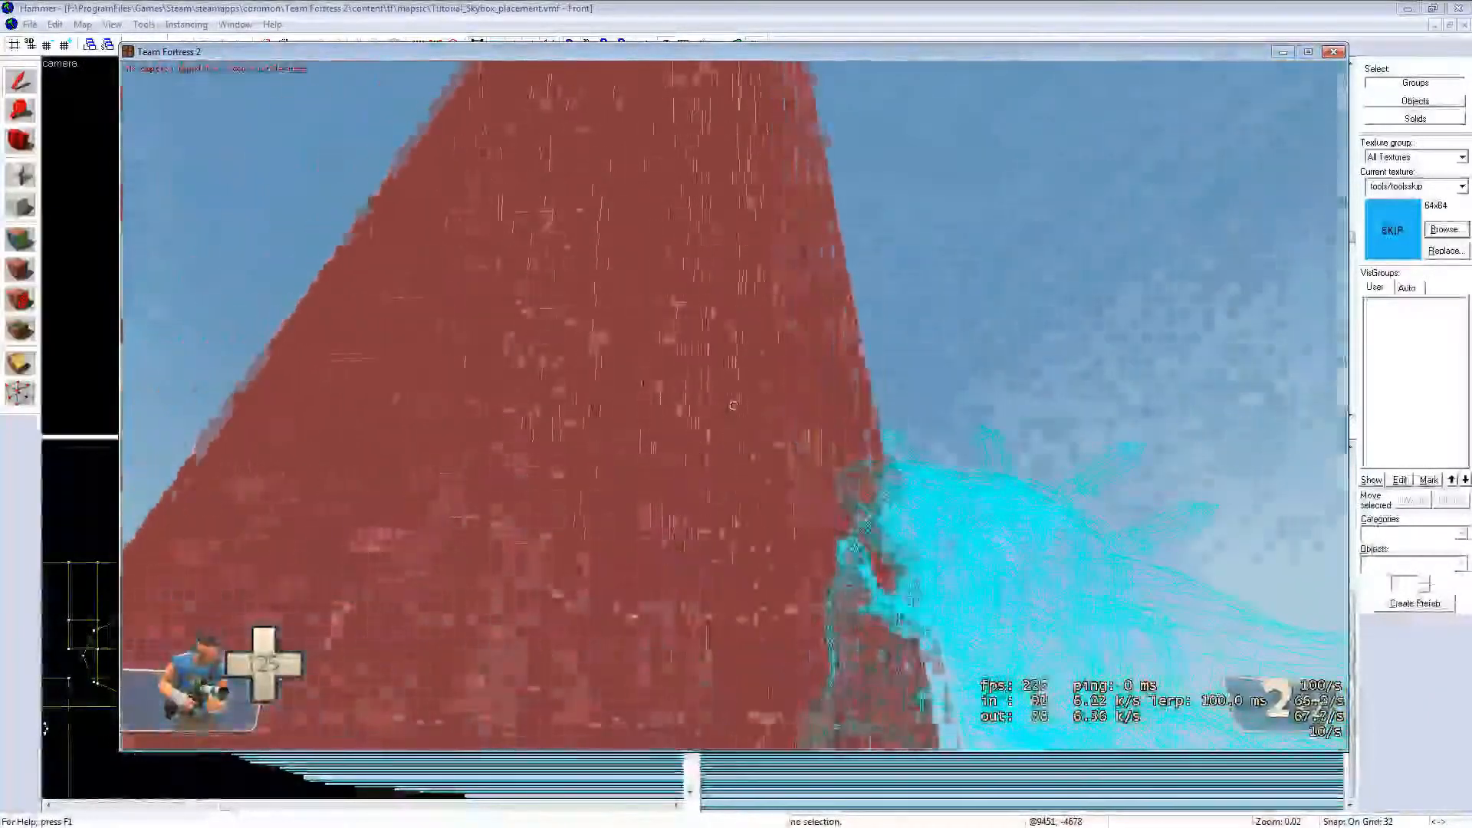
{"action": "key", "text": "s"}
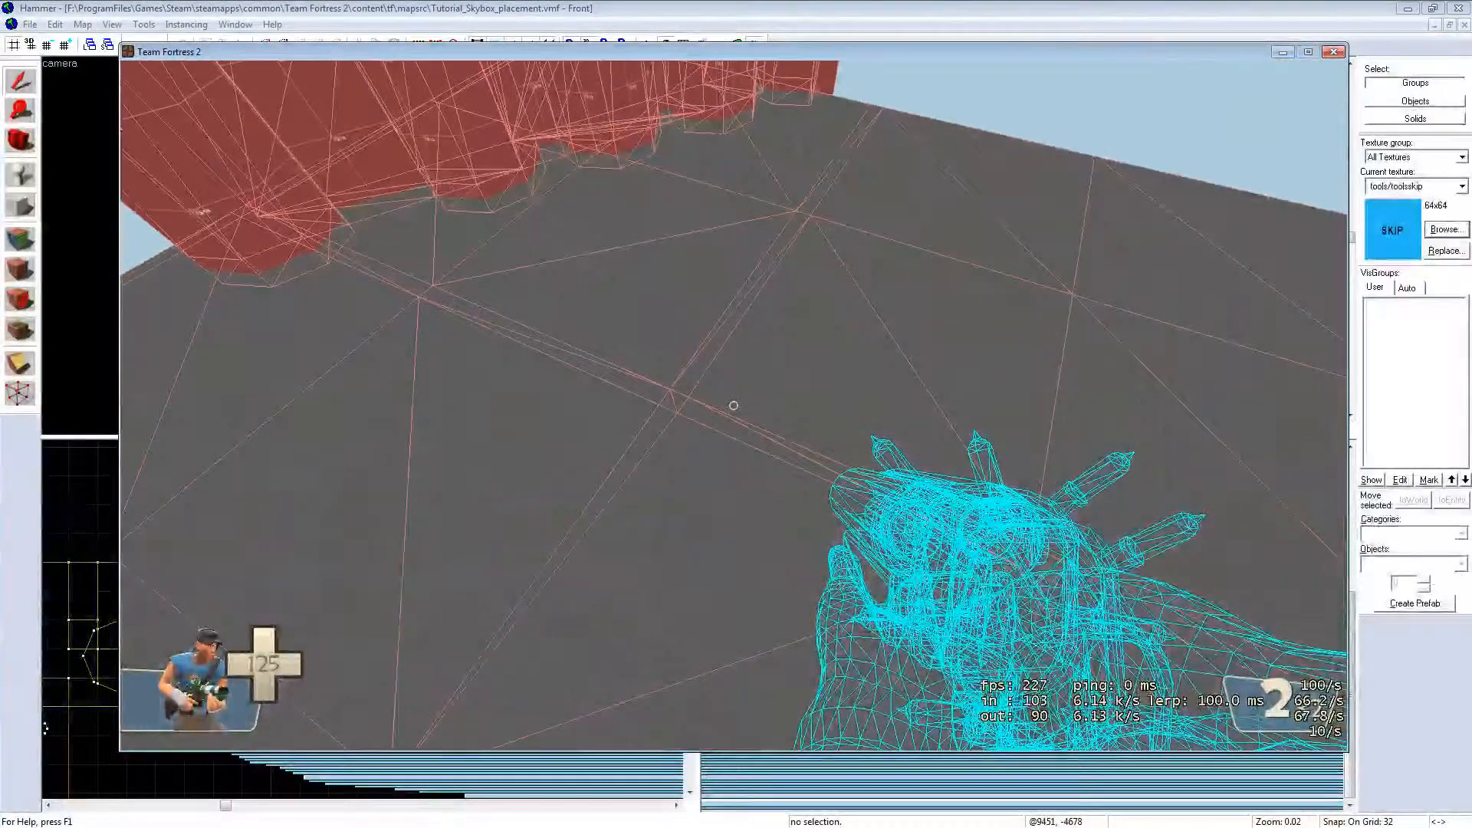
{"action": "key", "text": "w"}
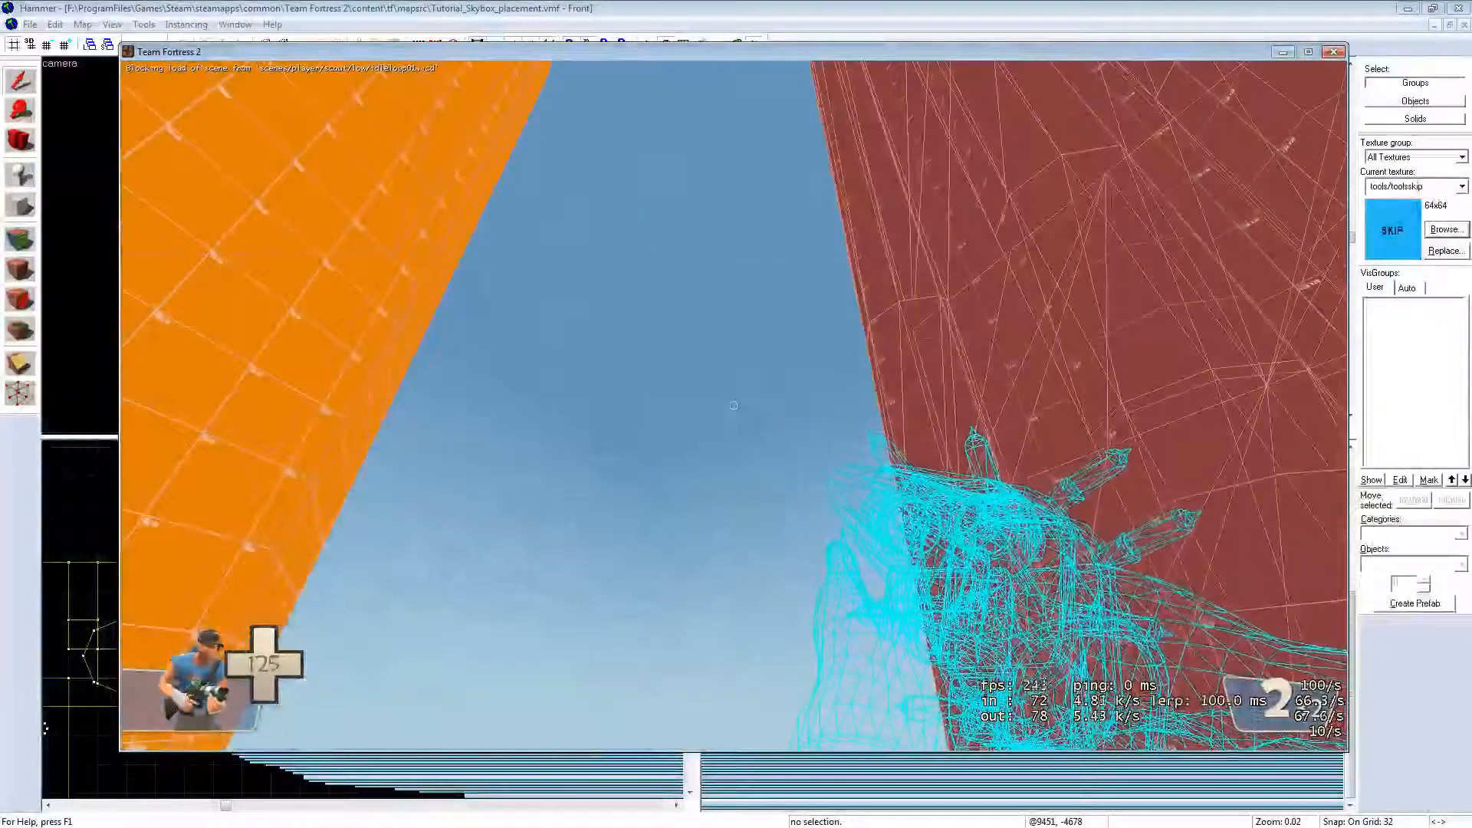
{"action": "key", "text": "w"}
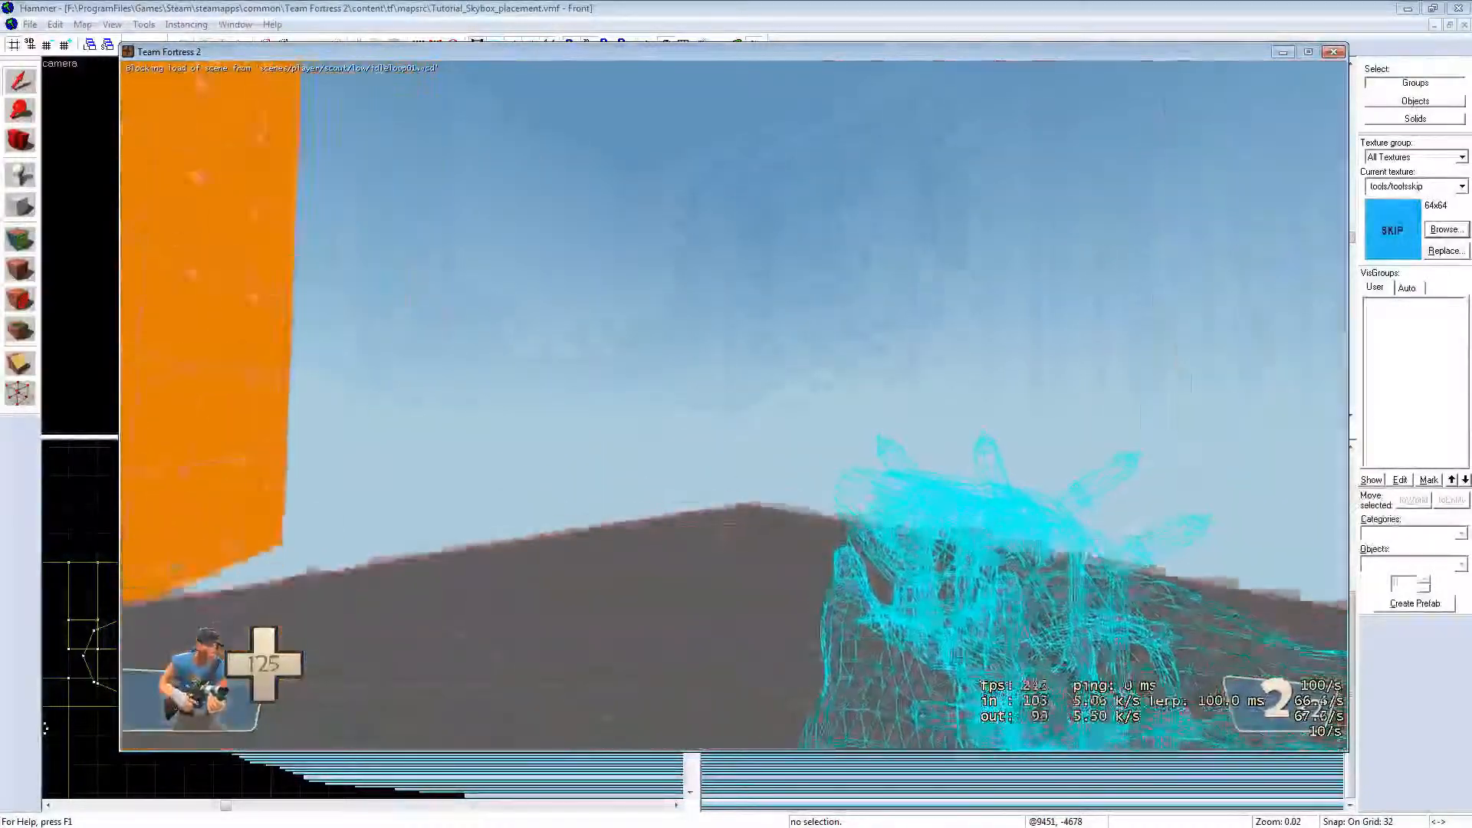
{"action": "key", "text": "w"}
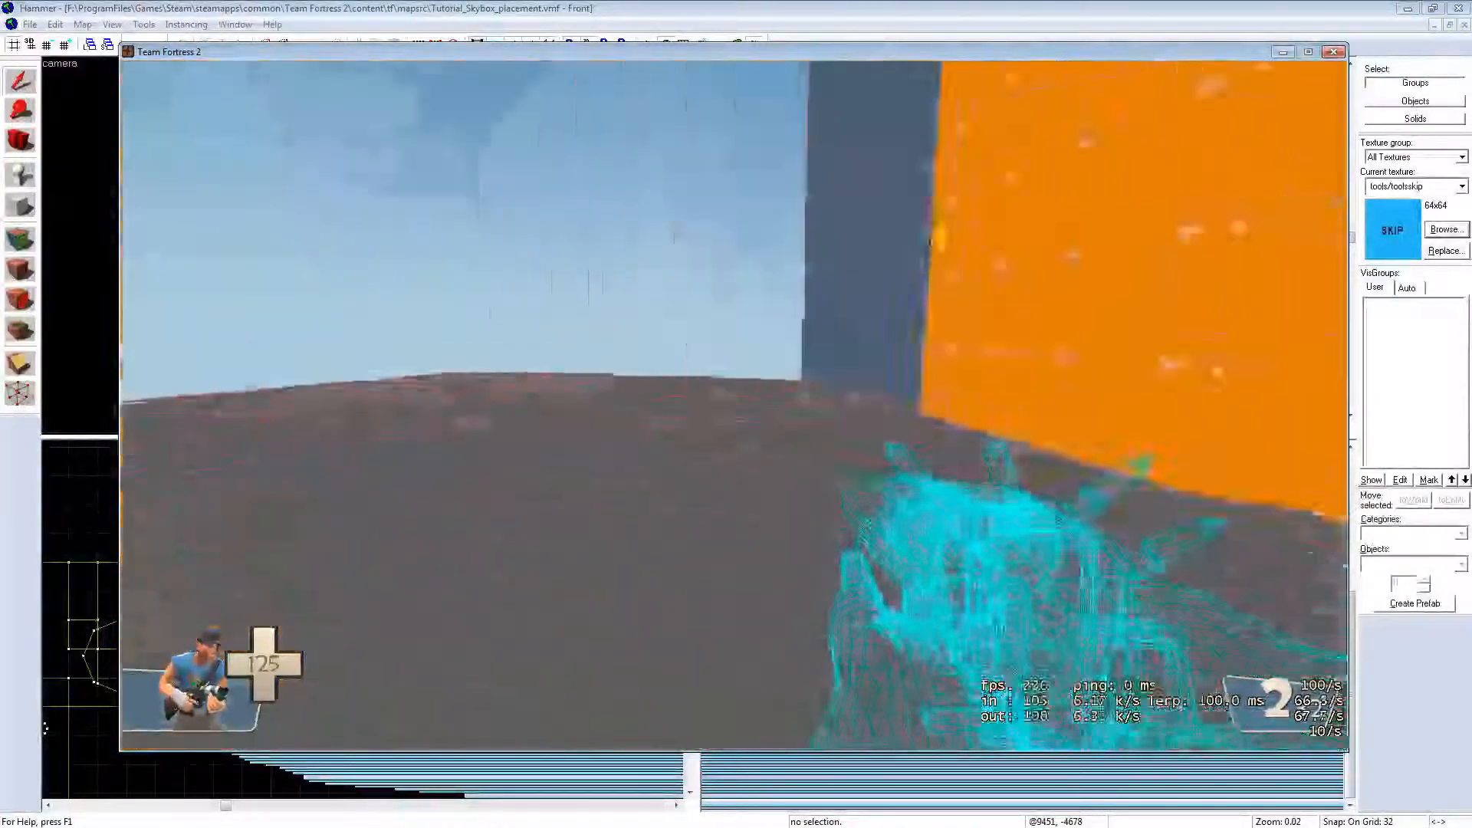
{"action": "key", "text": "w"}
{"action": "key", "text": "v"}
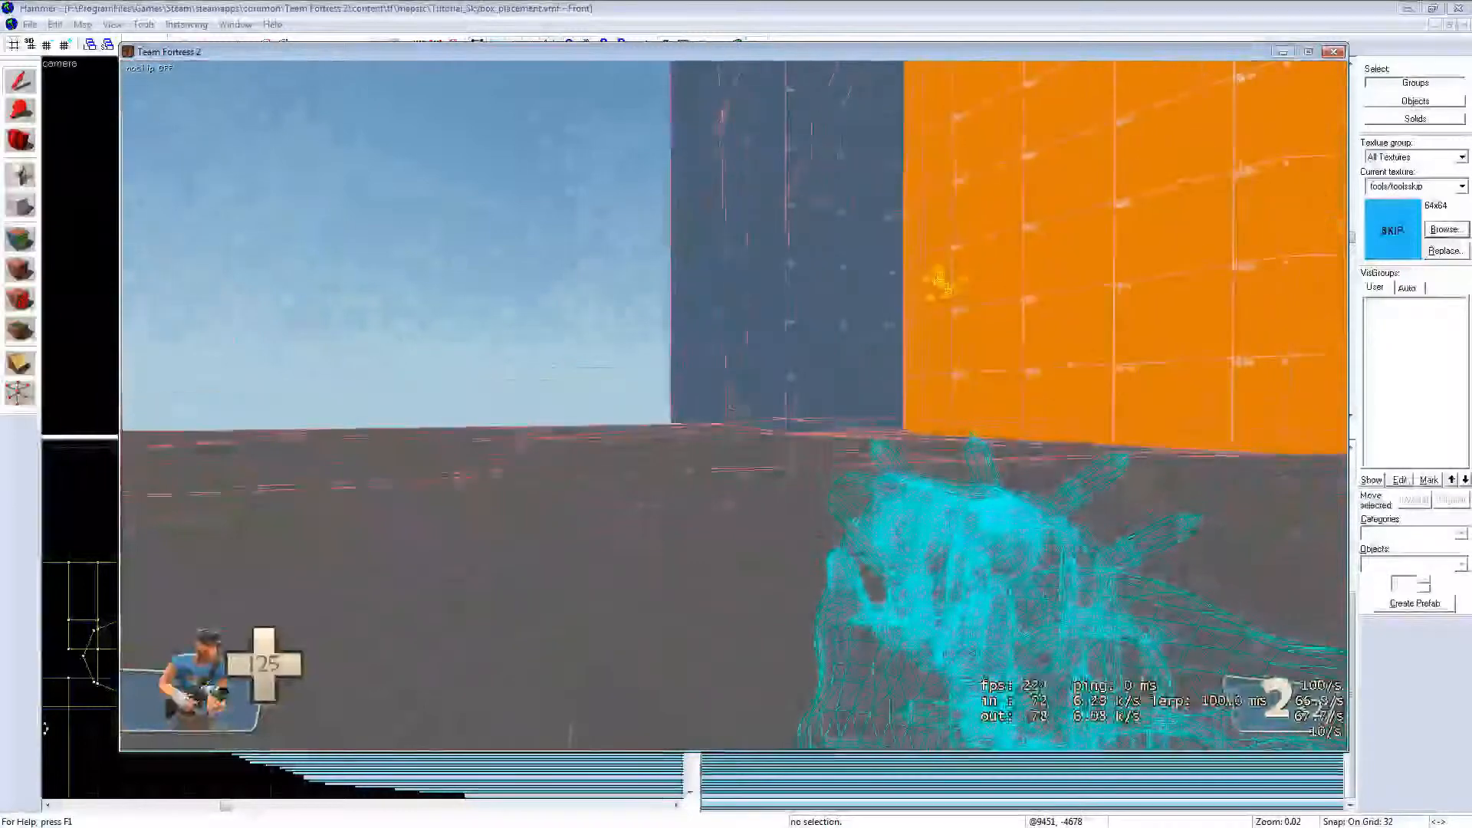
{"action": "key", "text": "e"}
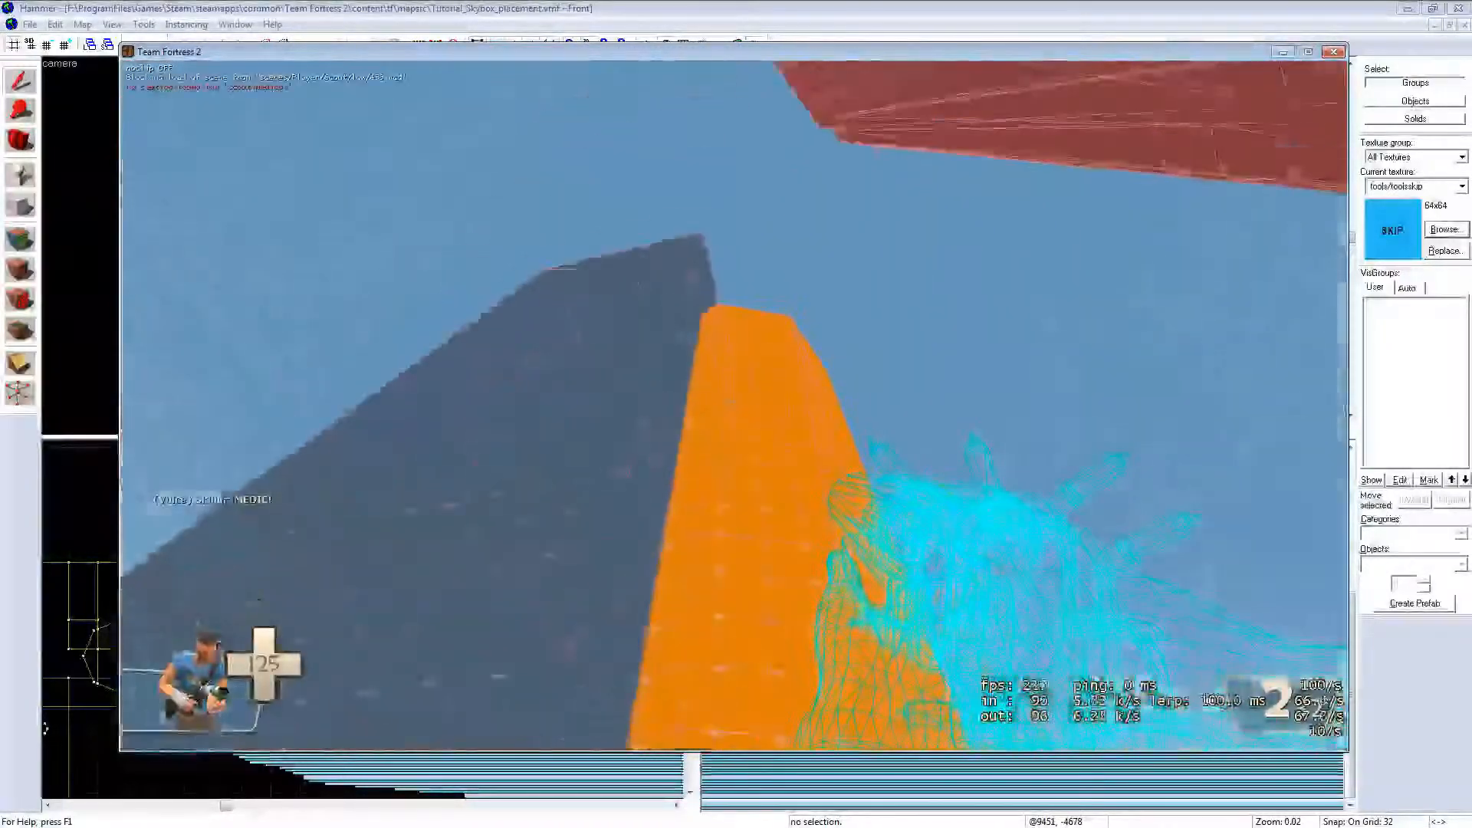
{"action": "key", "text": "w"}
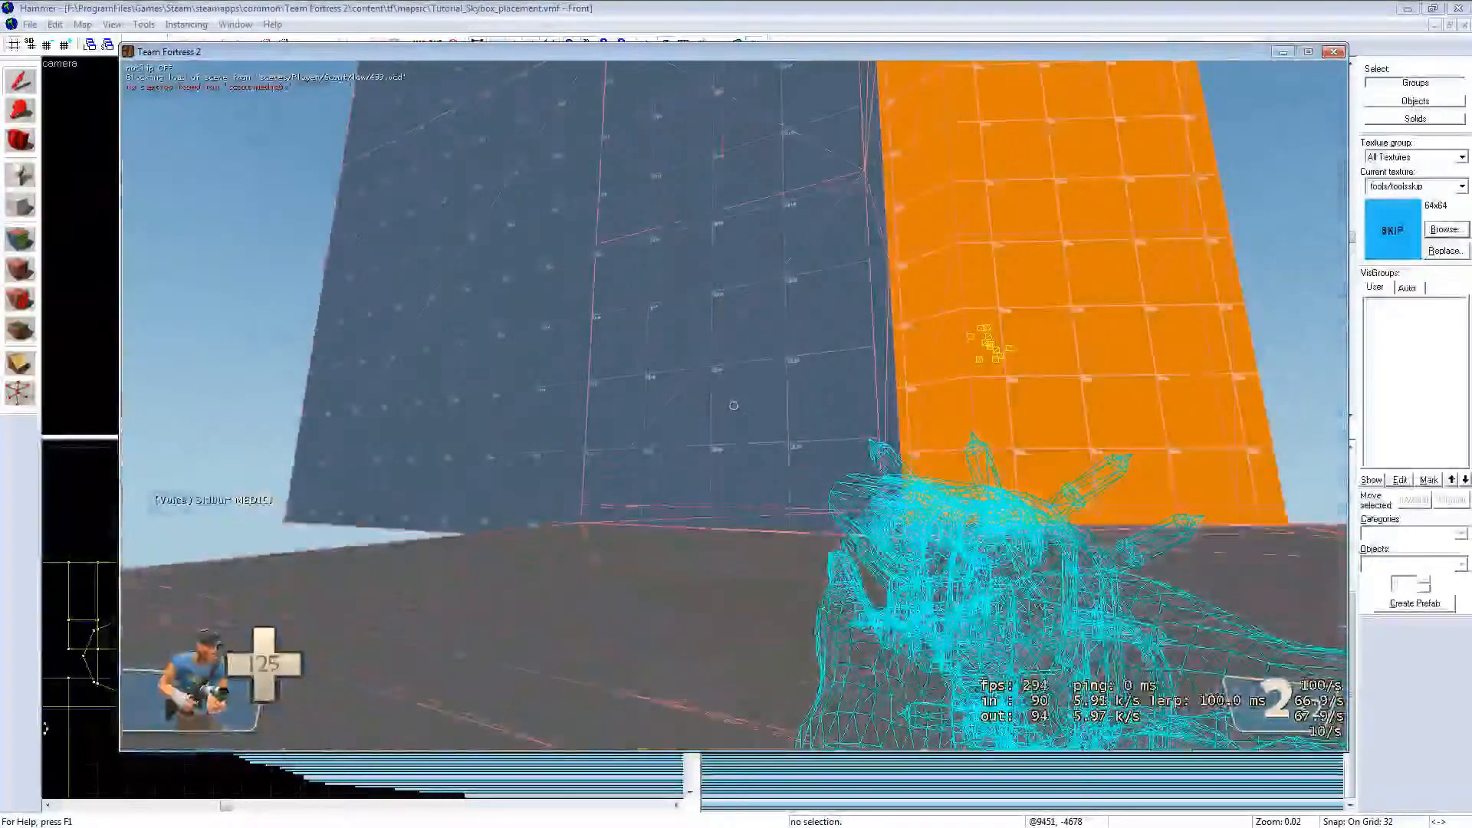
Step: Disconnect from the running game and confirm leaving the map
{"action": "key", "text": "Escape"}
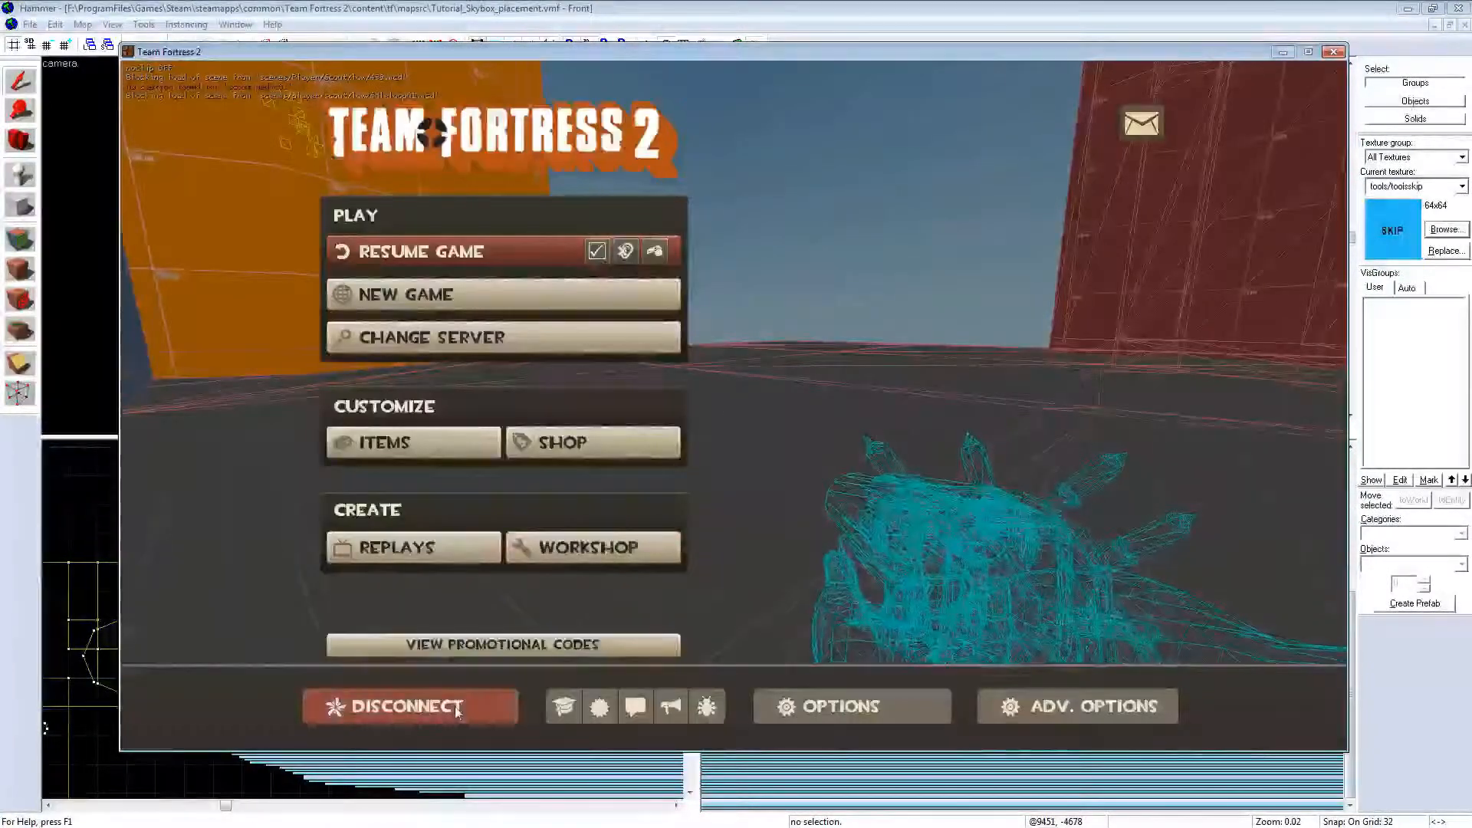
{"action": "left_click", "coordinate": [454, 706]}
{"action": "left_click", "coordinate": [446, 699]}
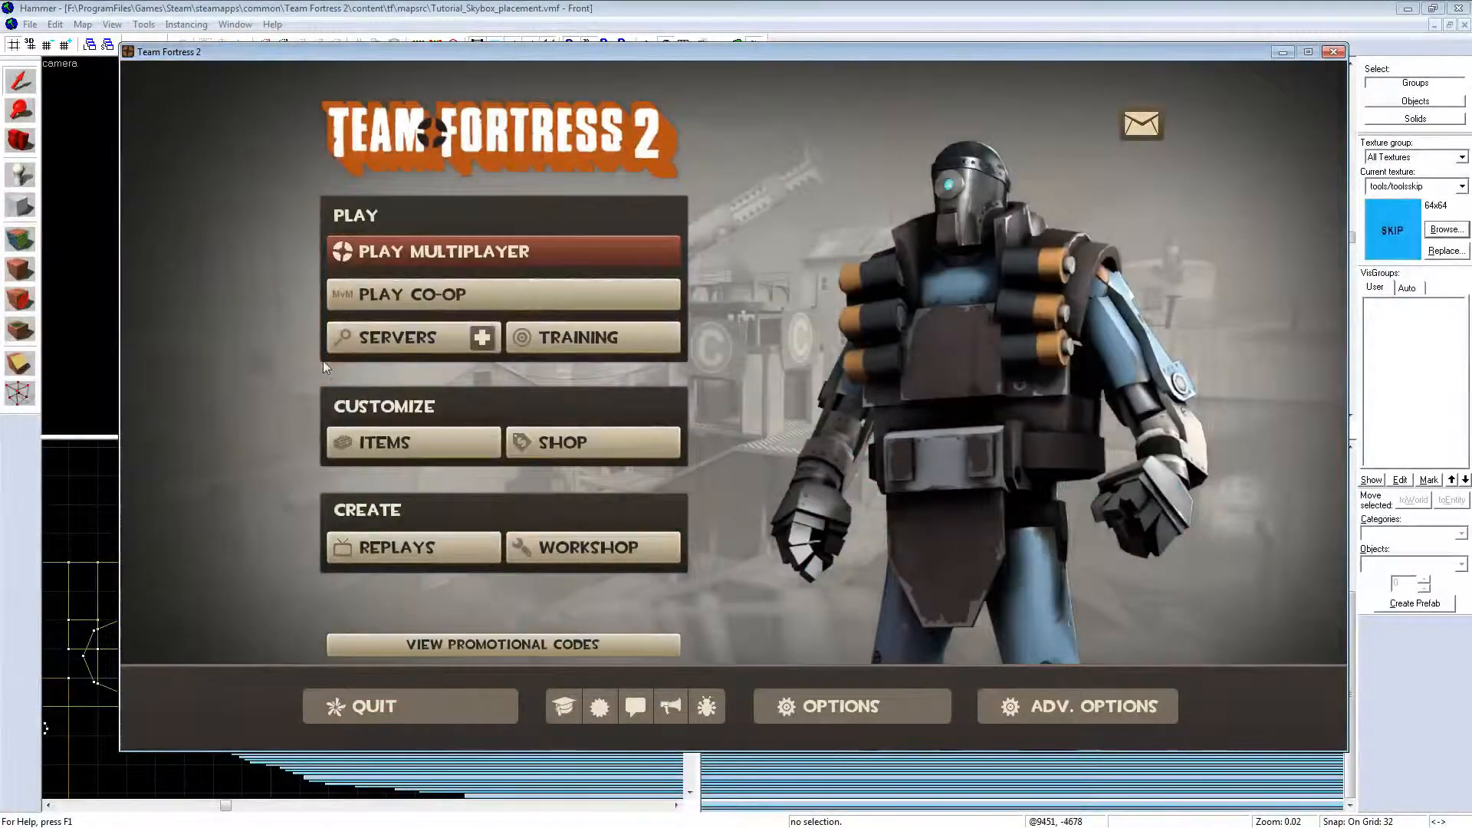
Step: Return to Hammer and change the class of the nearer info_player_teamspawn on the room's floor to prop_static
{"action": "key", "text": "z"}
{"action": "key", "text": "w"}
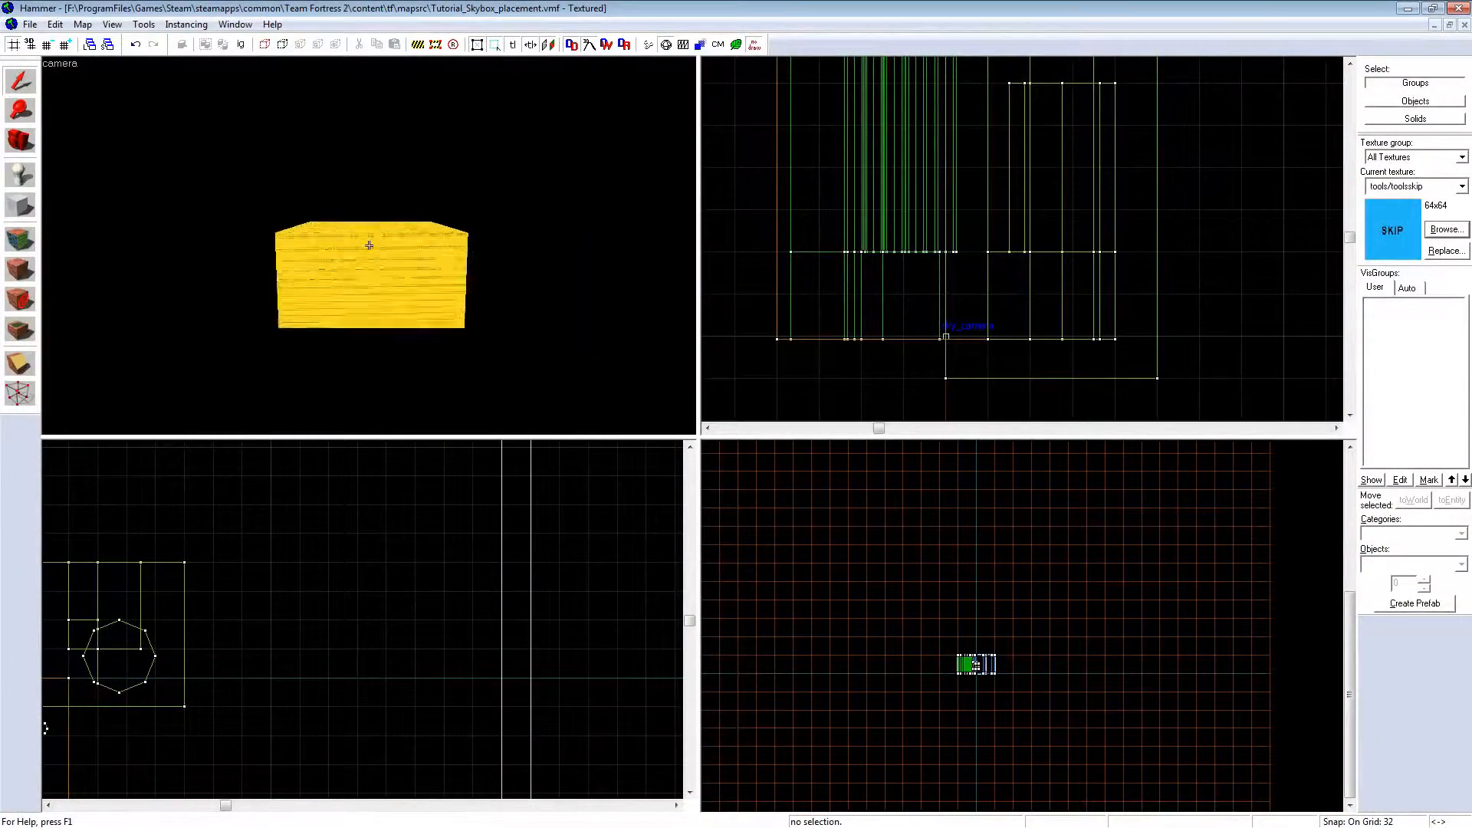
{"action": "key", "text": "w"}
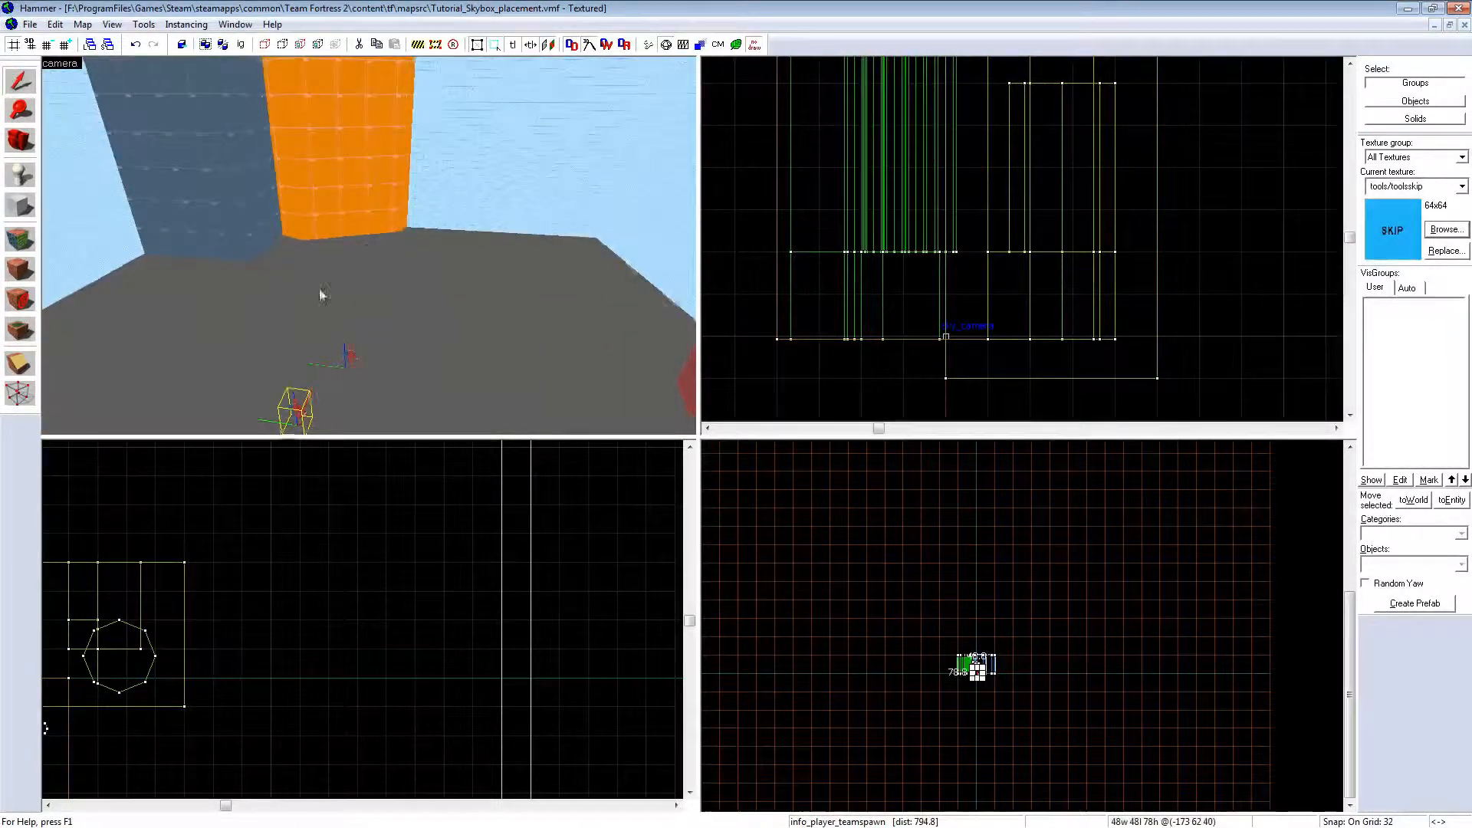
{"action": "key", "text": "w"}
{"action": "key", "text": "z"}
{"action": "double_click", "coordinate": [343, 225]}
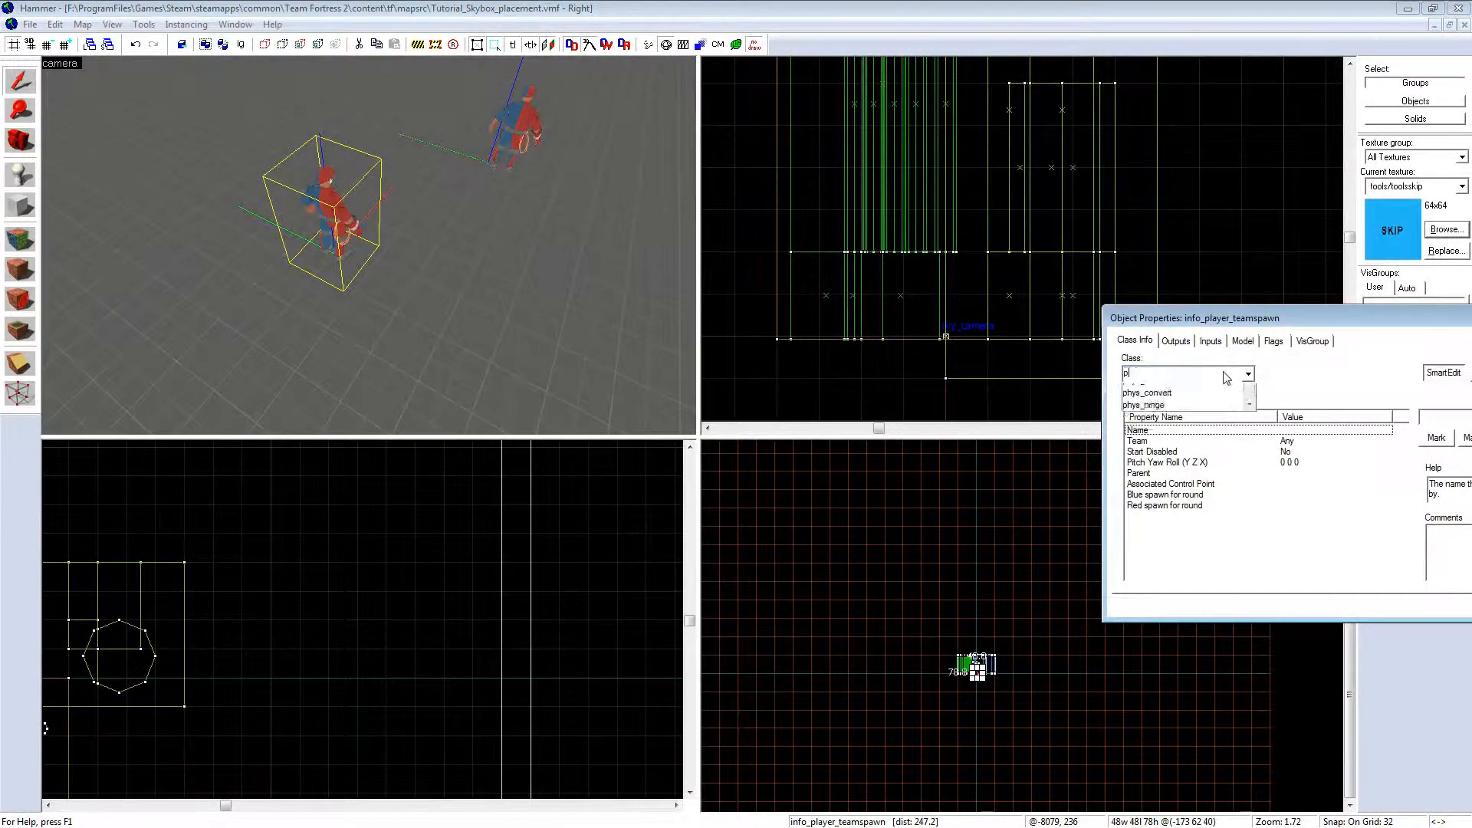
{"action": "type", "text": "prop_stat"}
{"action": "key", "text": "Return"}
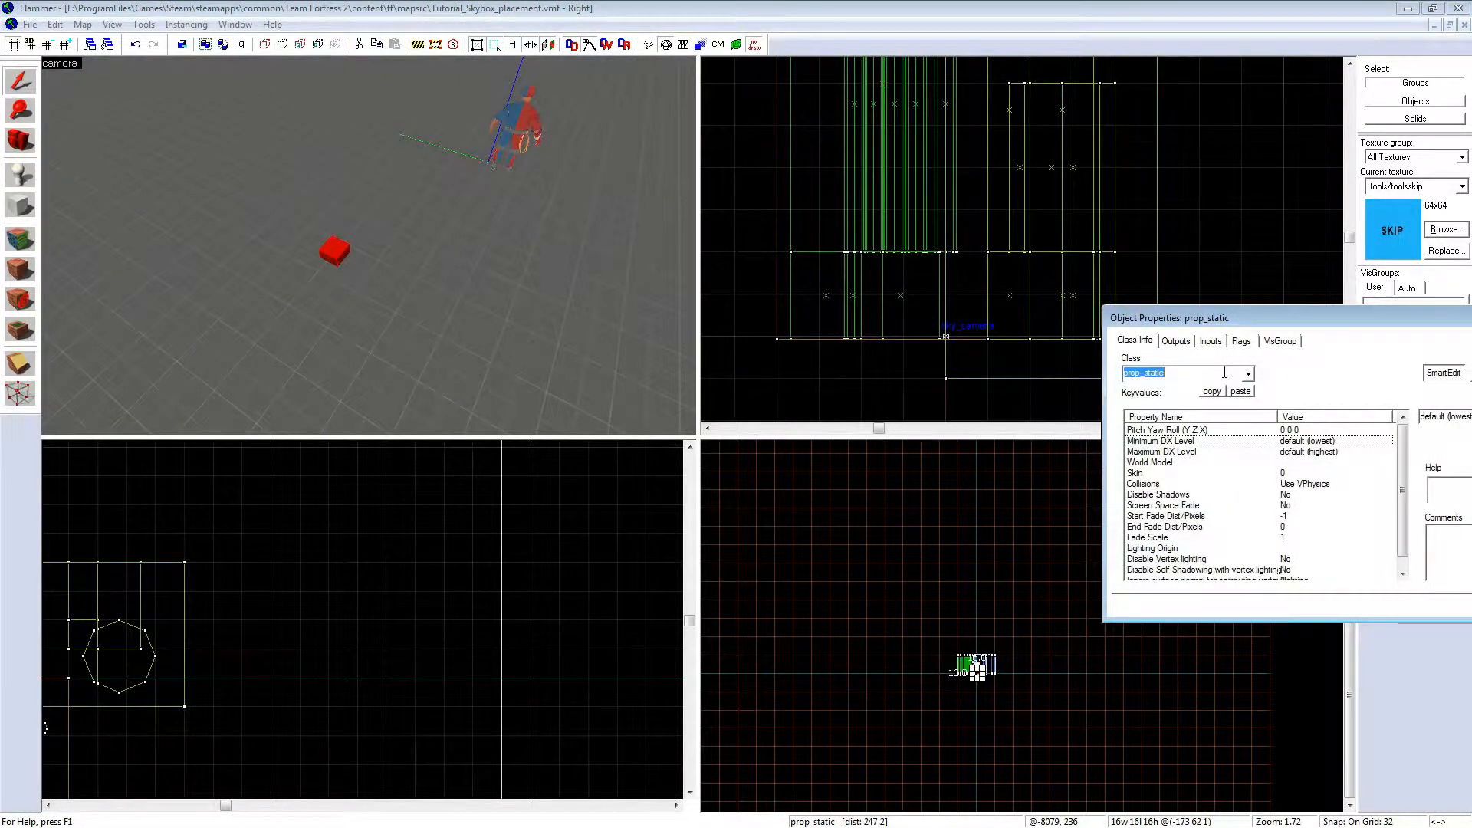
Step: Set the prop_static's world model to models/player/hwm/scout.mdl, apply it, and view it beside the player spawn
{"action": "left_click_drag", "start_coordinate": [1225, 329], "coordinate": [940, 253]}
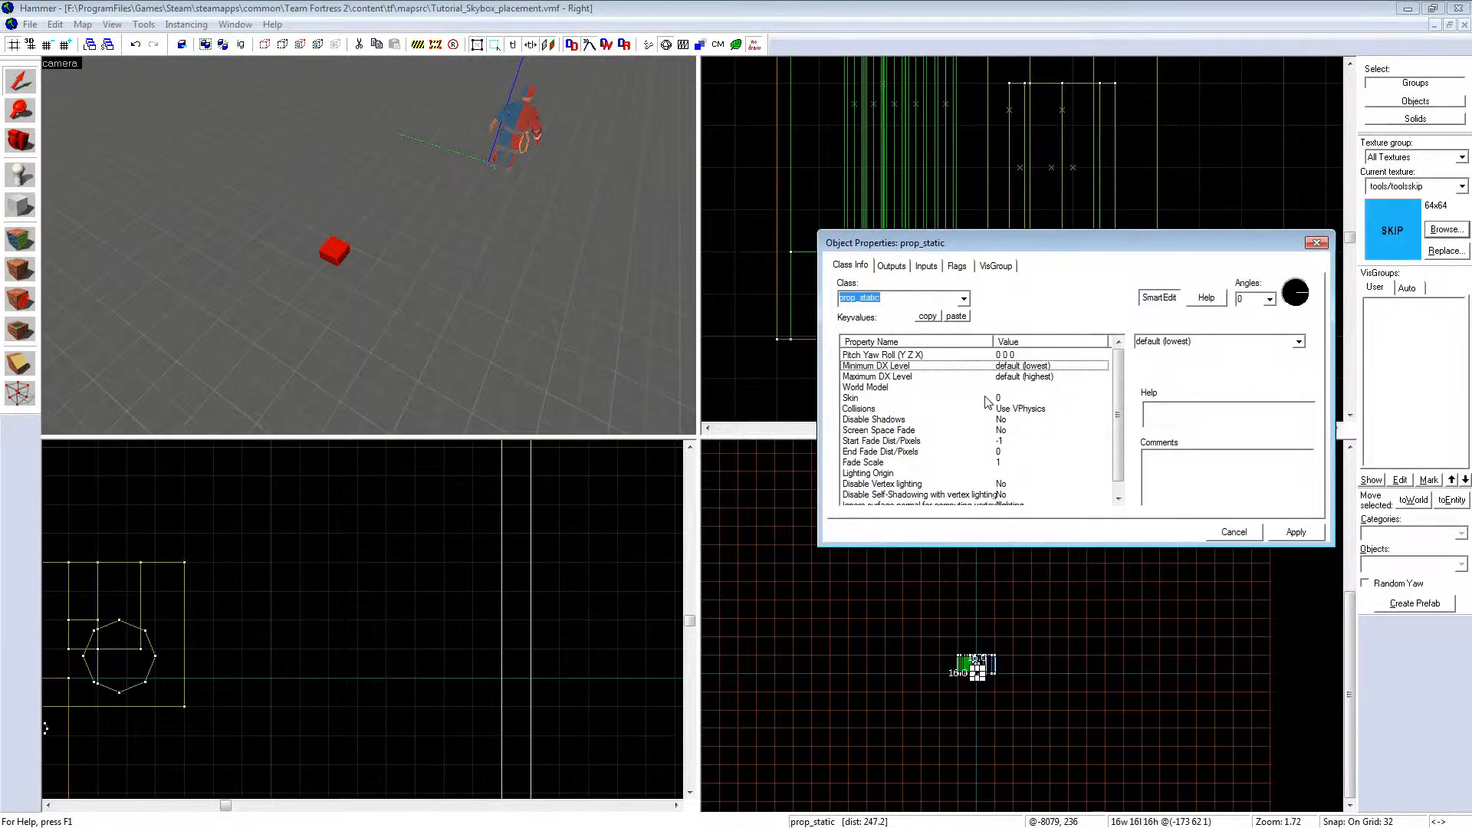
{"action": "left_click", "coordinate": [1150, 365]}
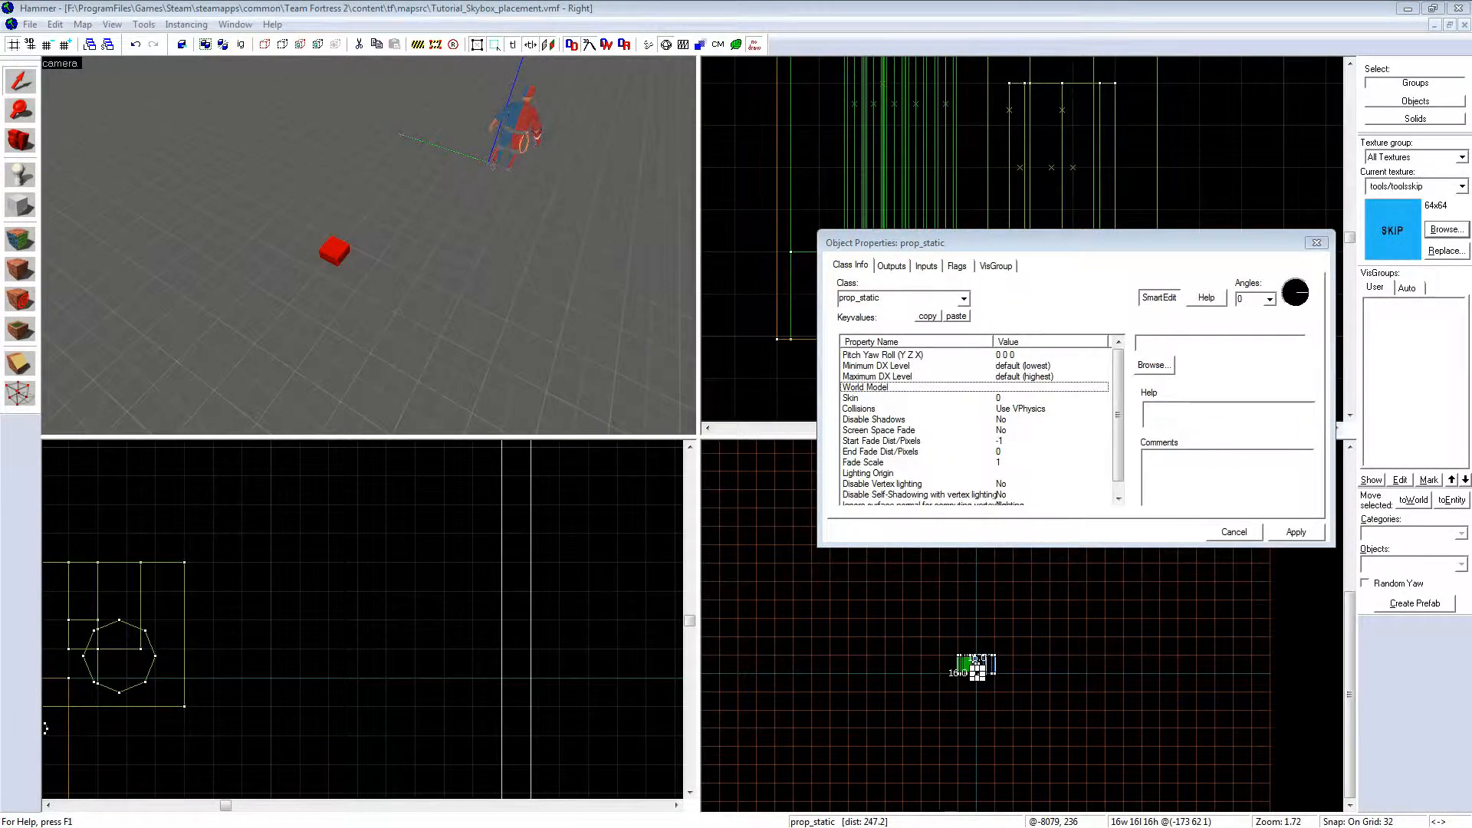
{"action": "left_click_drag", "start_coordinate": [1016, 105], "coordinate": [520, 73]}
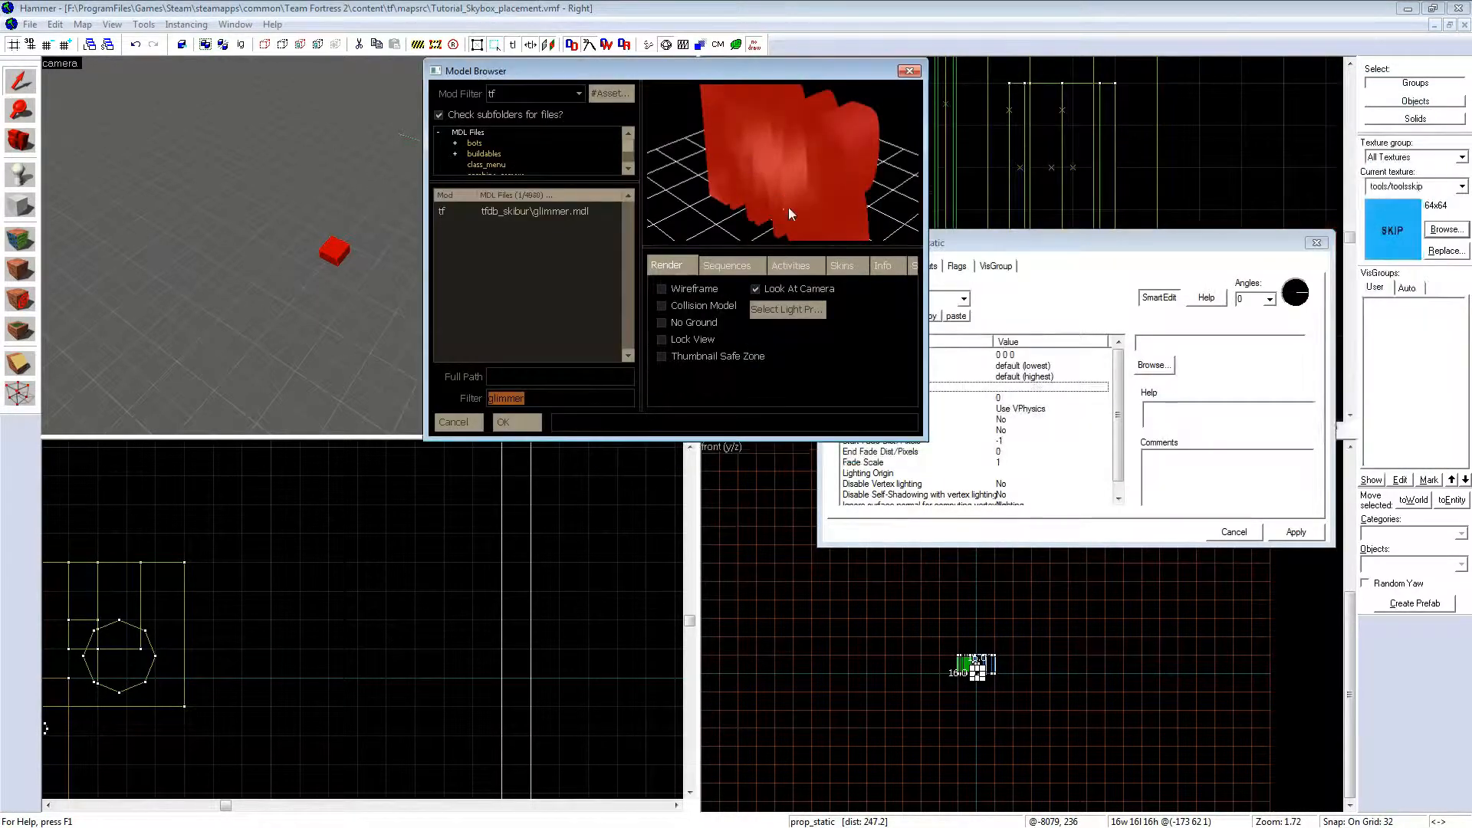
{"action": "type", "text": "scout"}
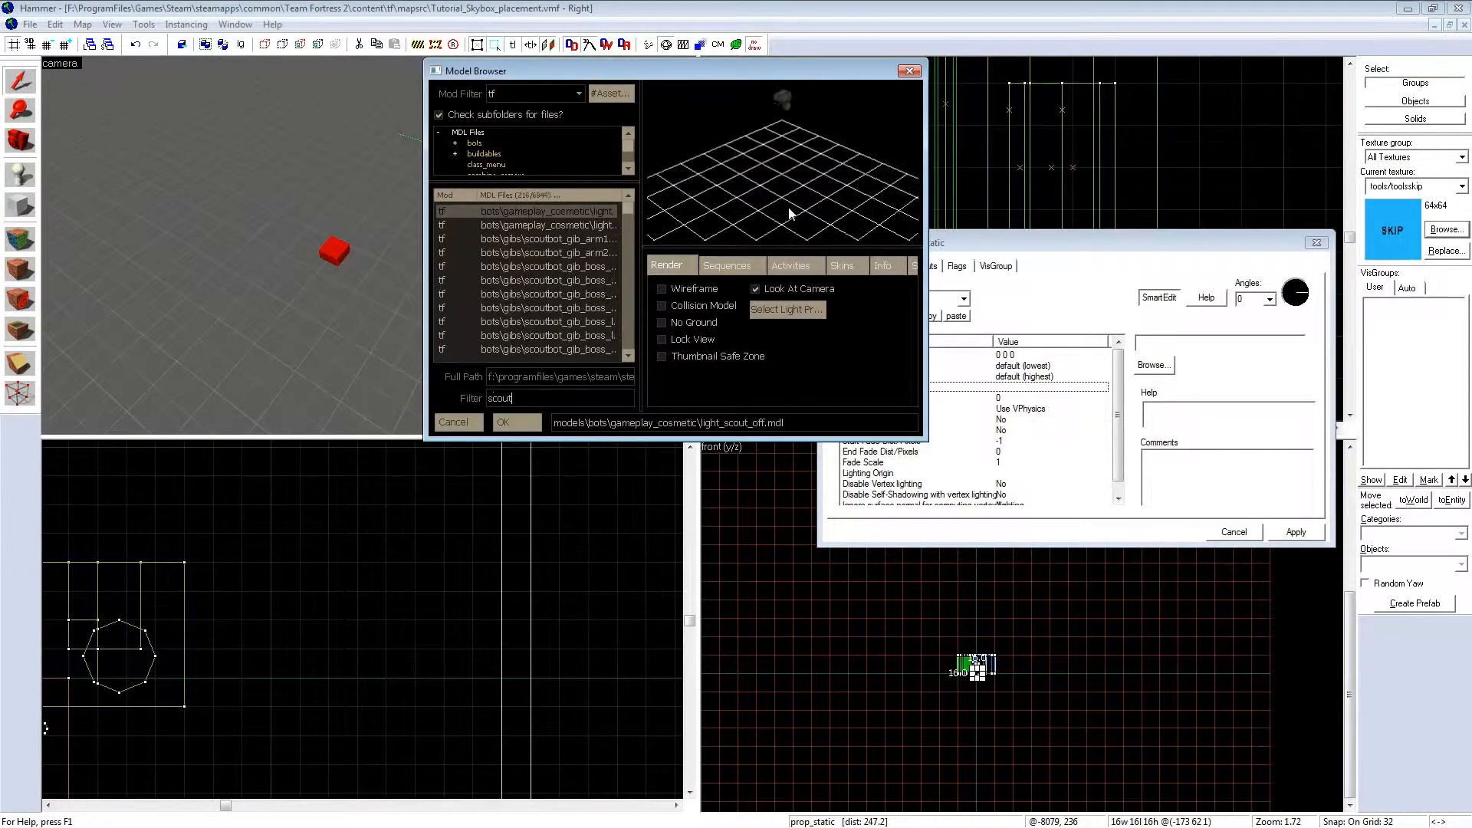
{"action": "left_click", "coordinate": [608, 239]}
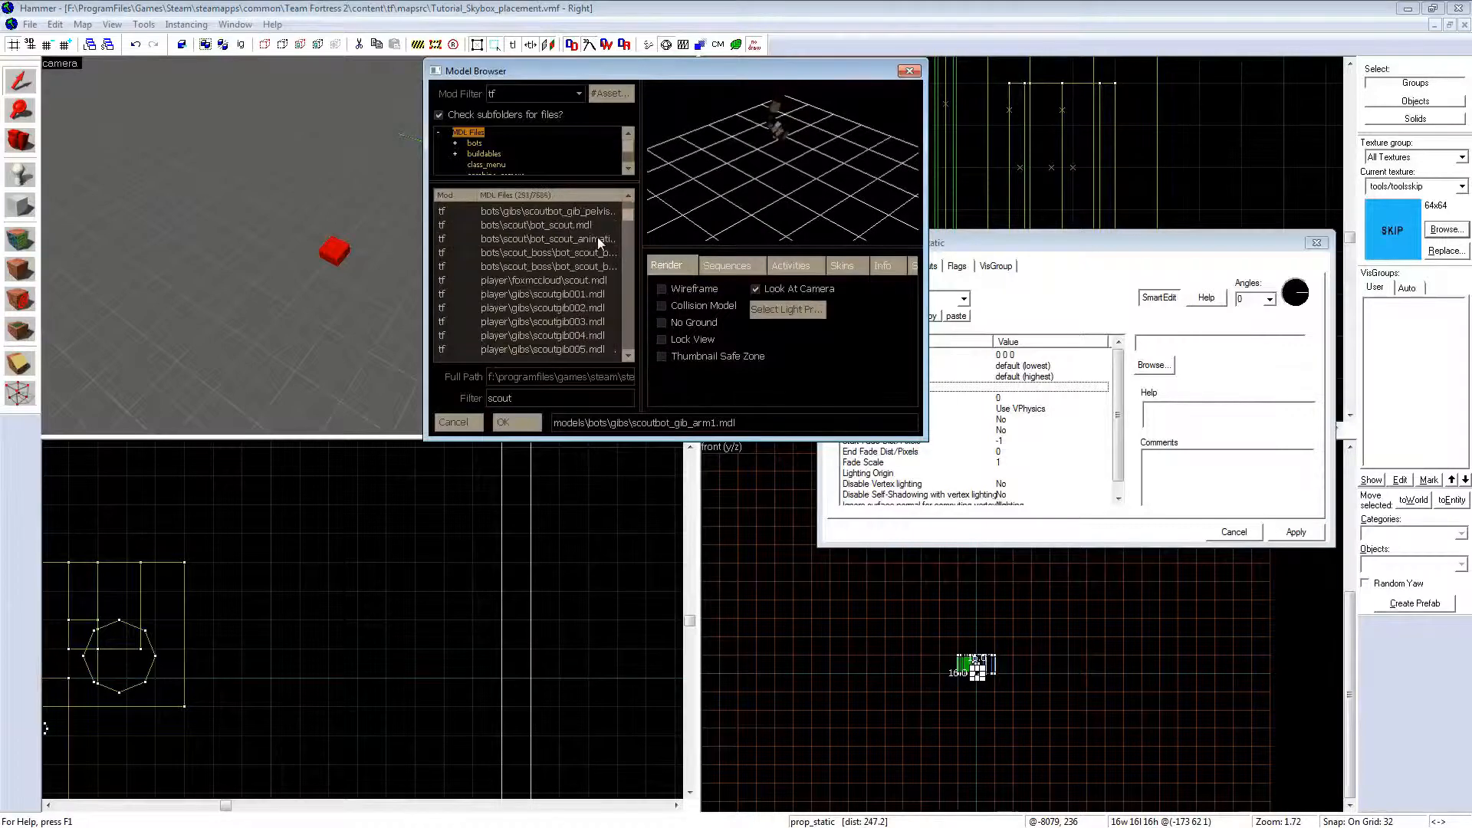
{"action": "scroll", "coordinate": [558, 306], "scroll_direction": "up", "scroll_amount": 2}
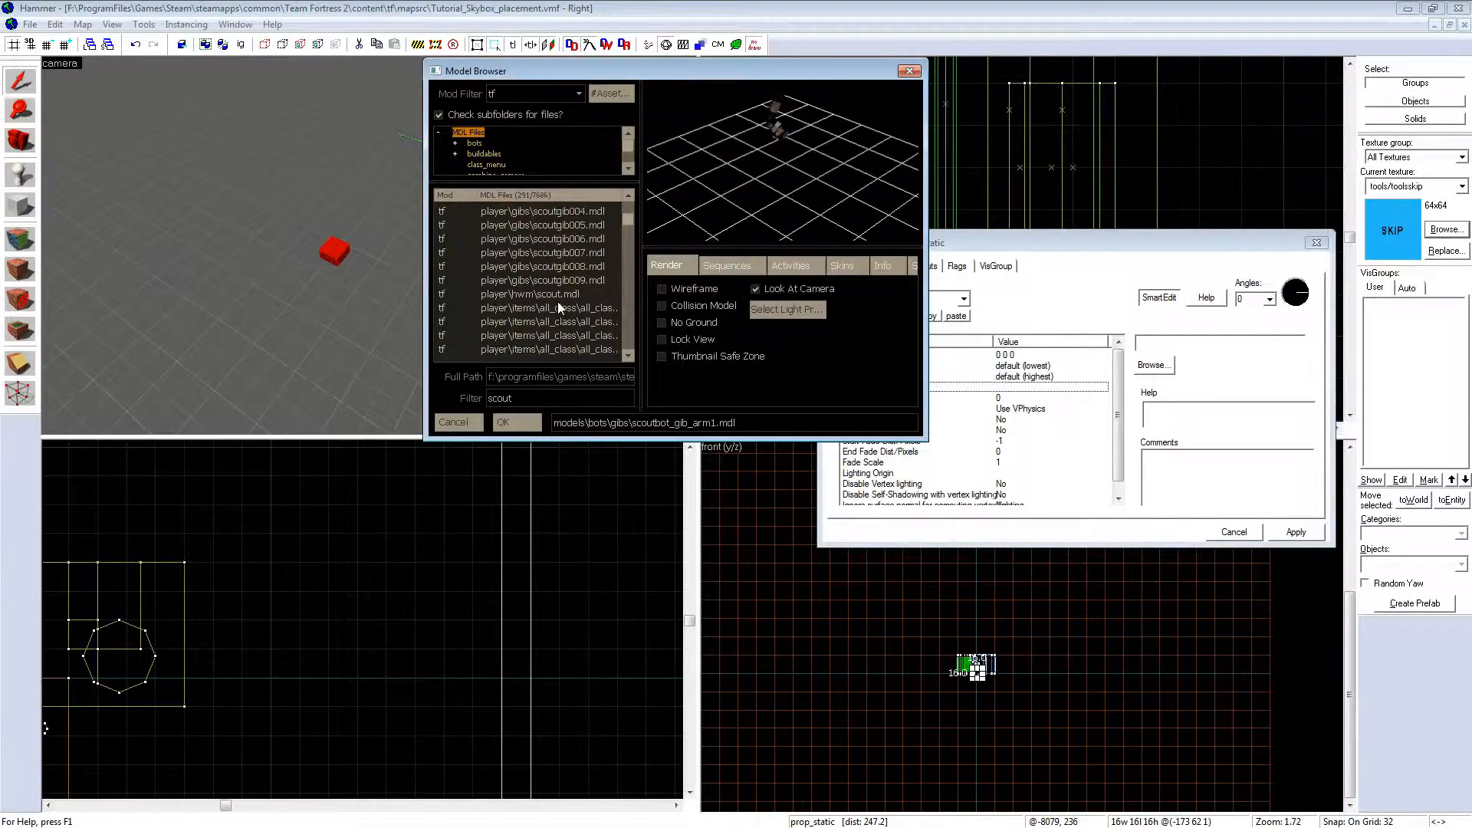
{"action": "double_click", "coordinate": [540, 294]}
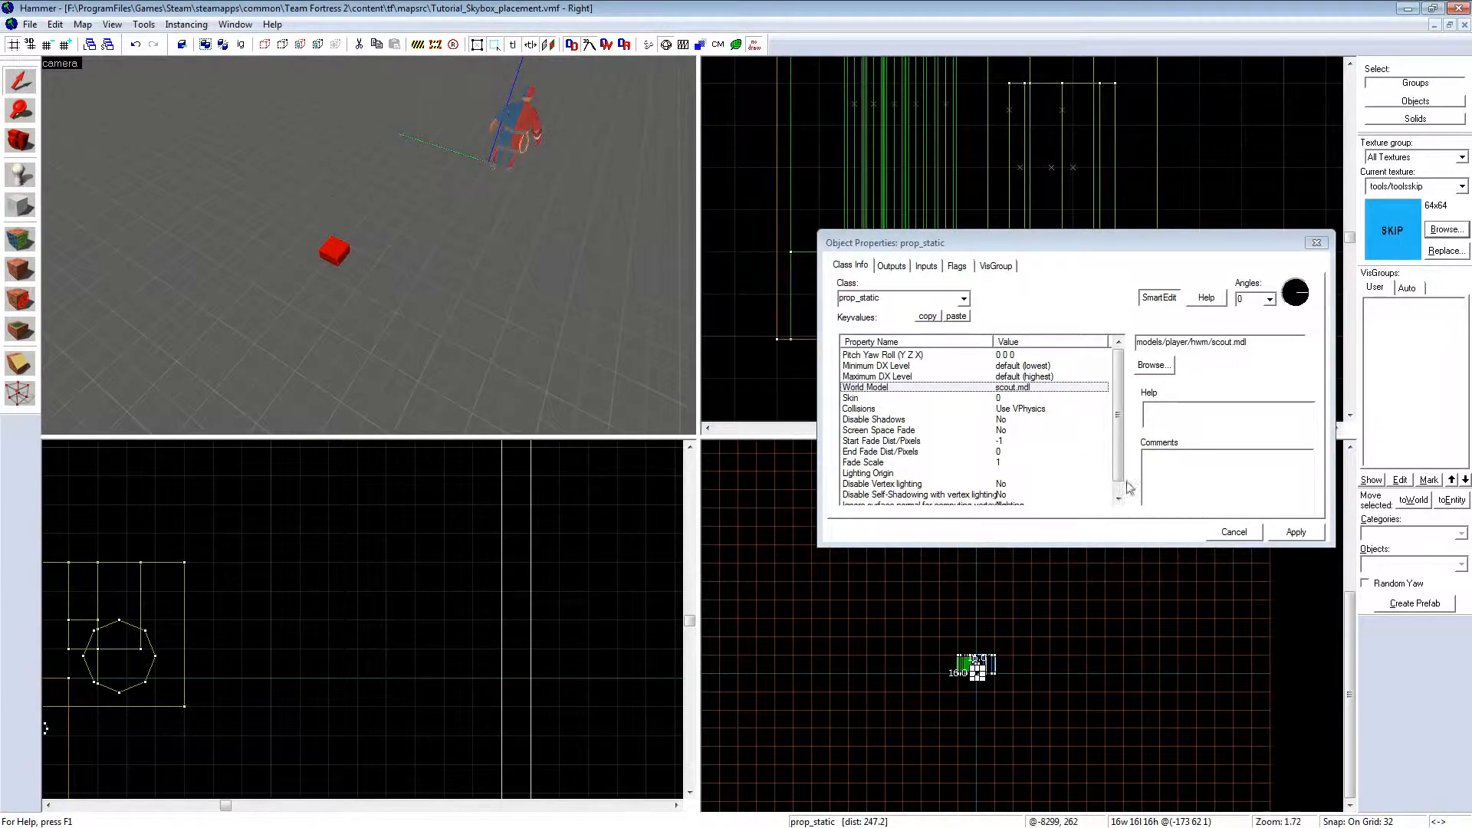
{"action": "left_click", "coordinate": [1295, 534]}
{"action": "key", "text": "z"}
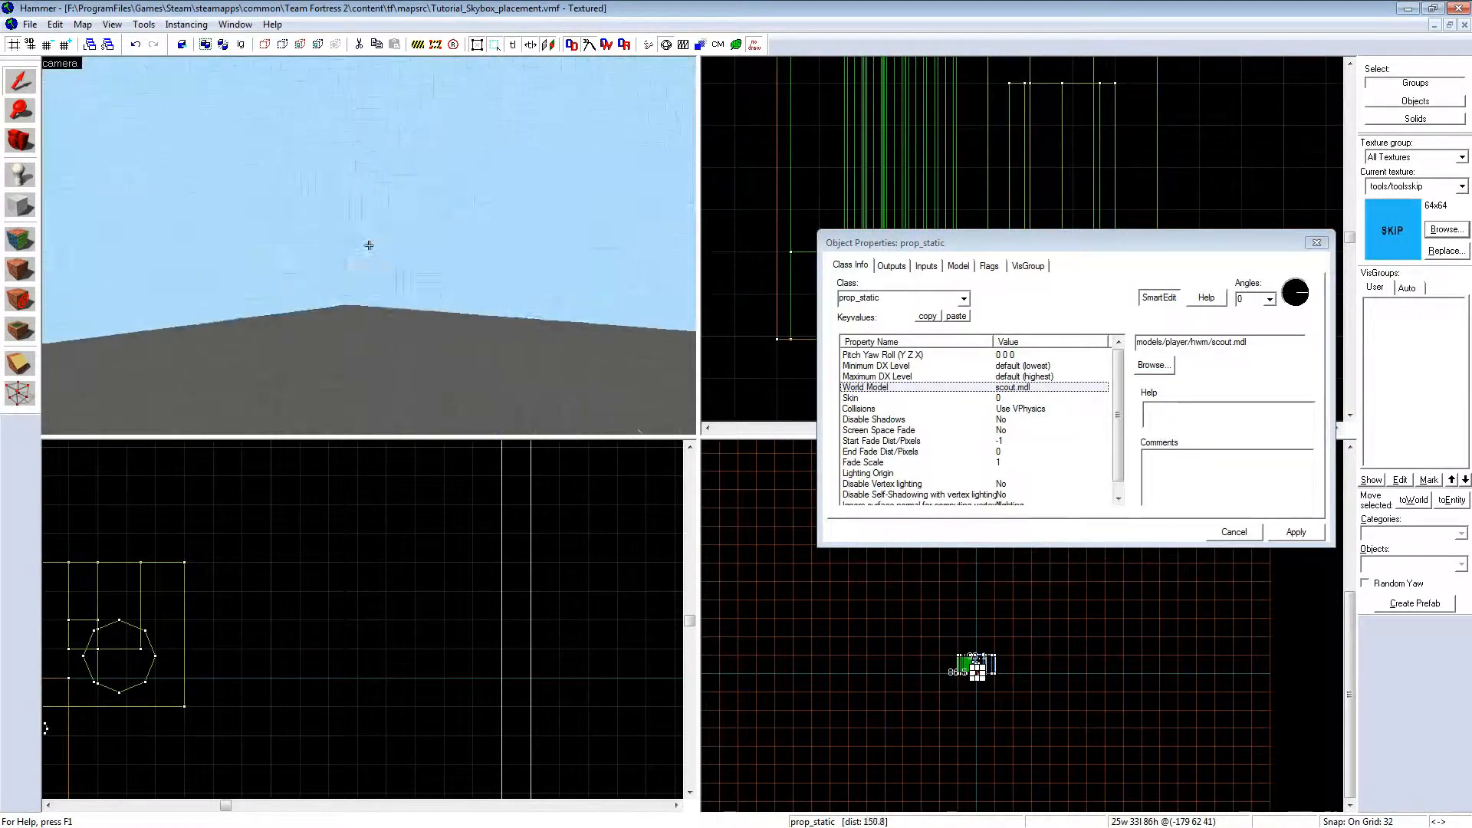
{"action": "key", "text": "z"}
Step: Filter the model library for rock and browse the rock models, previewing several such as halloween_rock003_large and rock_worn_cluster002
{"action": "left_click", "coordinate": [1160, 363]}
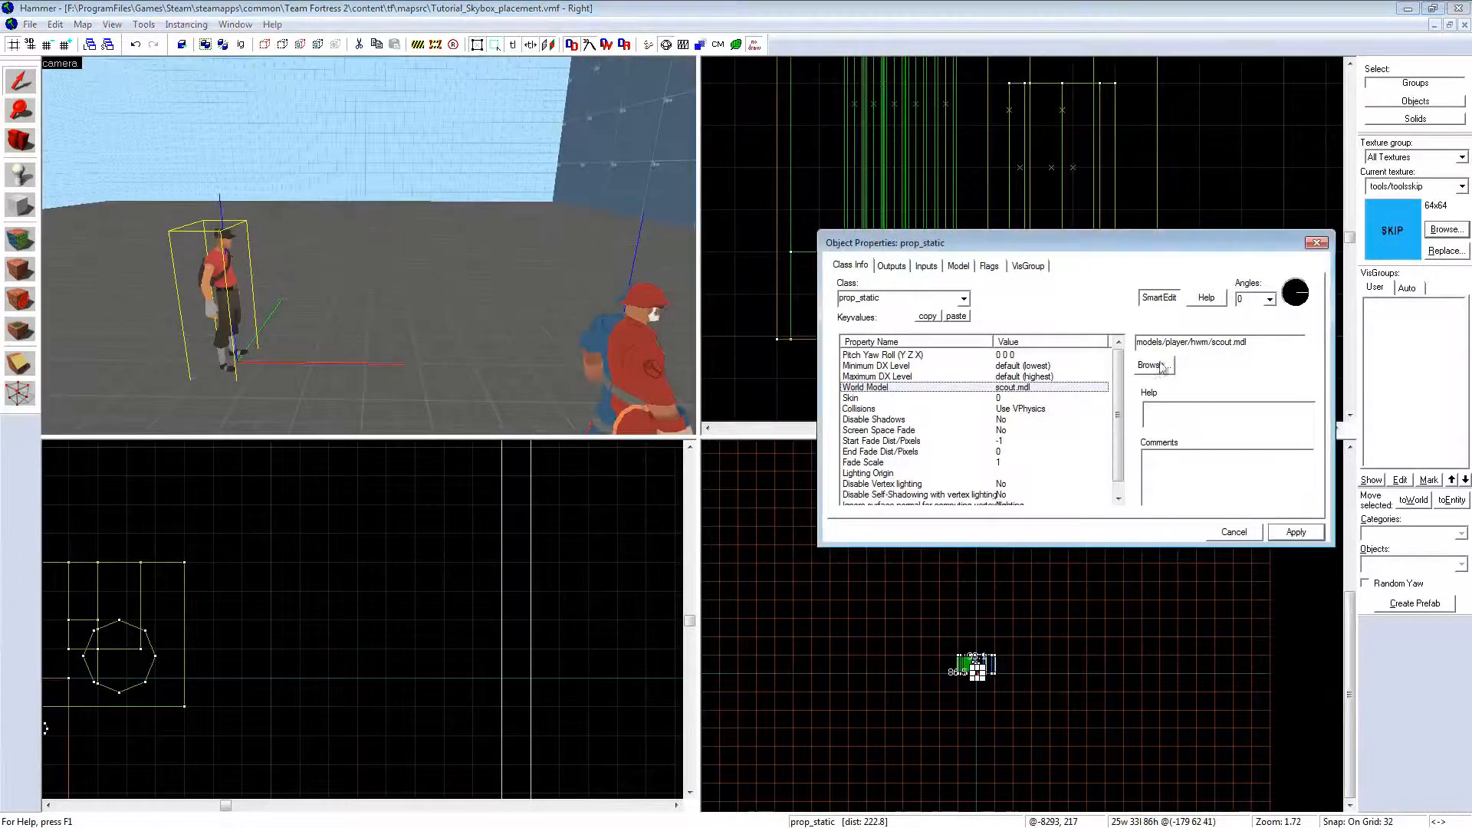
{"action": "left_click", "coordinate": [1138, 367]}
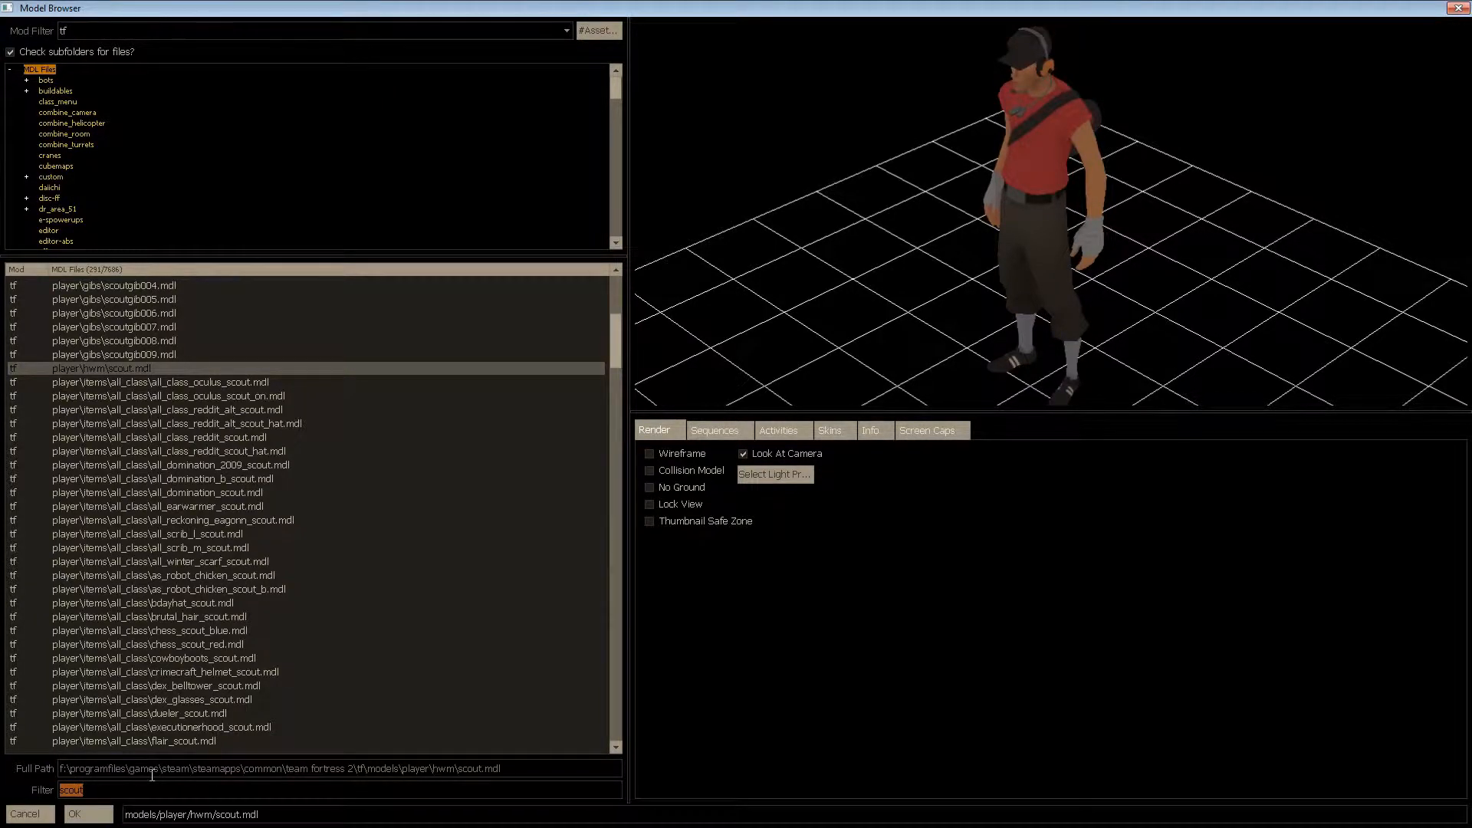
{"action": "type", "text": "rock"}
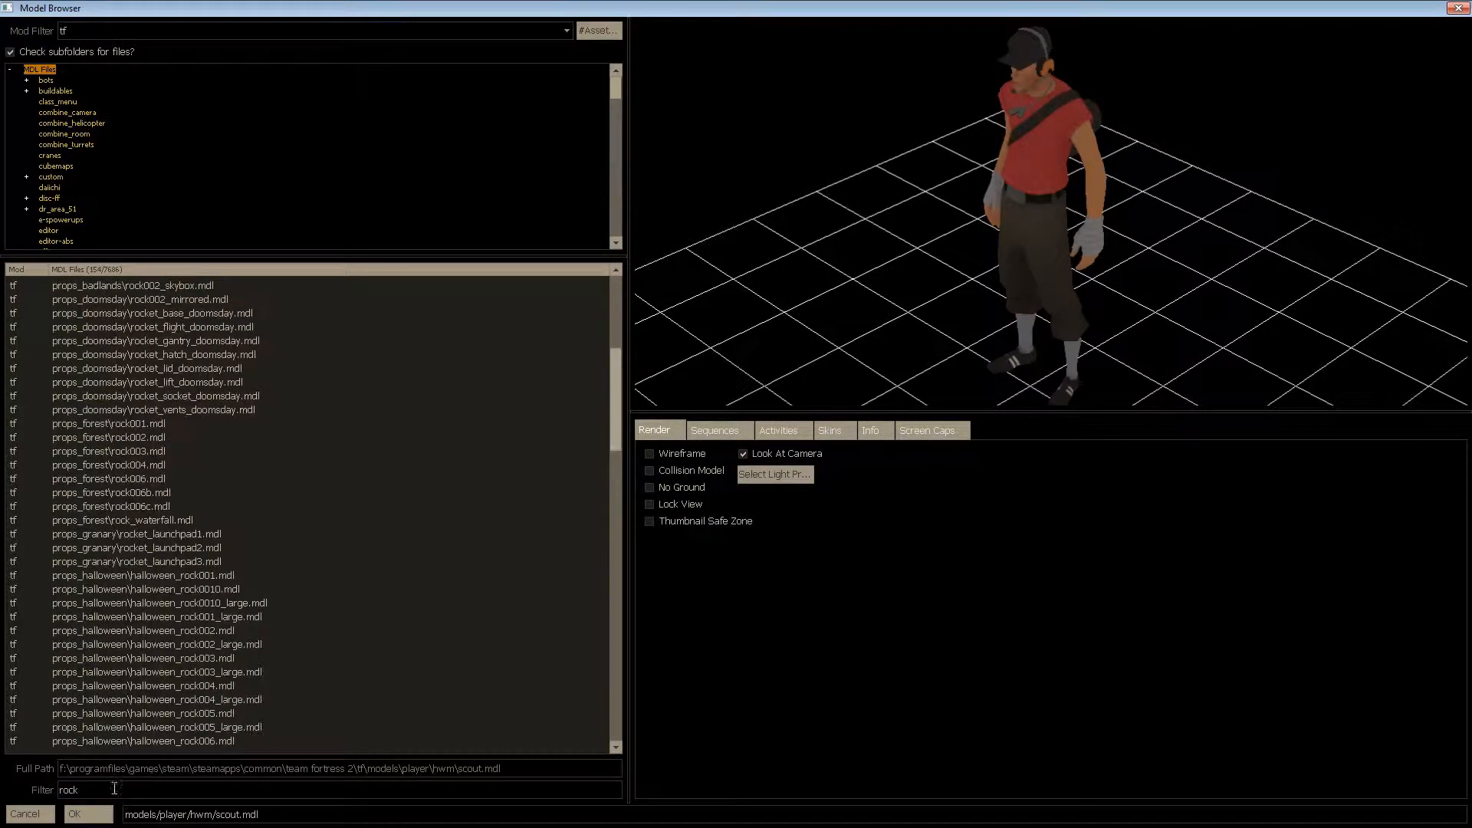
{"action": "left_click", "coordinate": [129, 548]}
{"action": "scroll", "coordinate": [128, 547], "scroll_direction": "down", "scroll_amount": 3}
{"action": "left_click", "coordinate": [129, 547]}
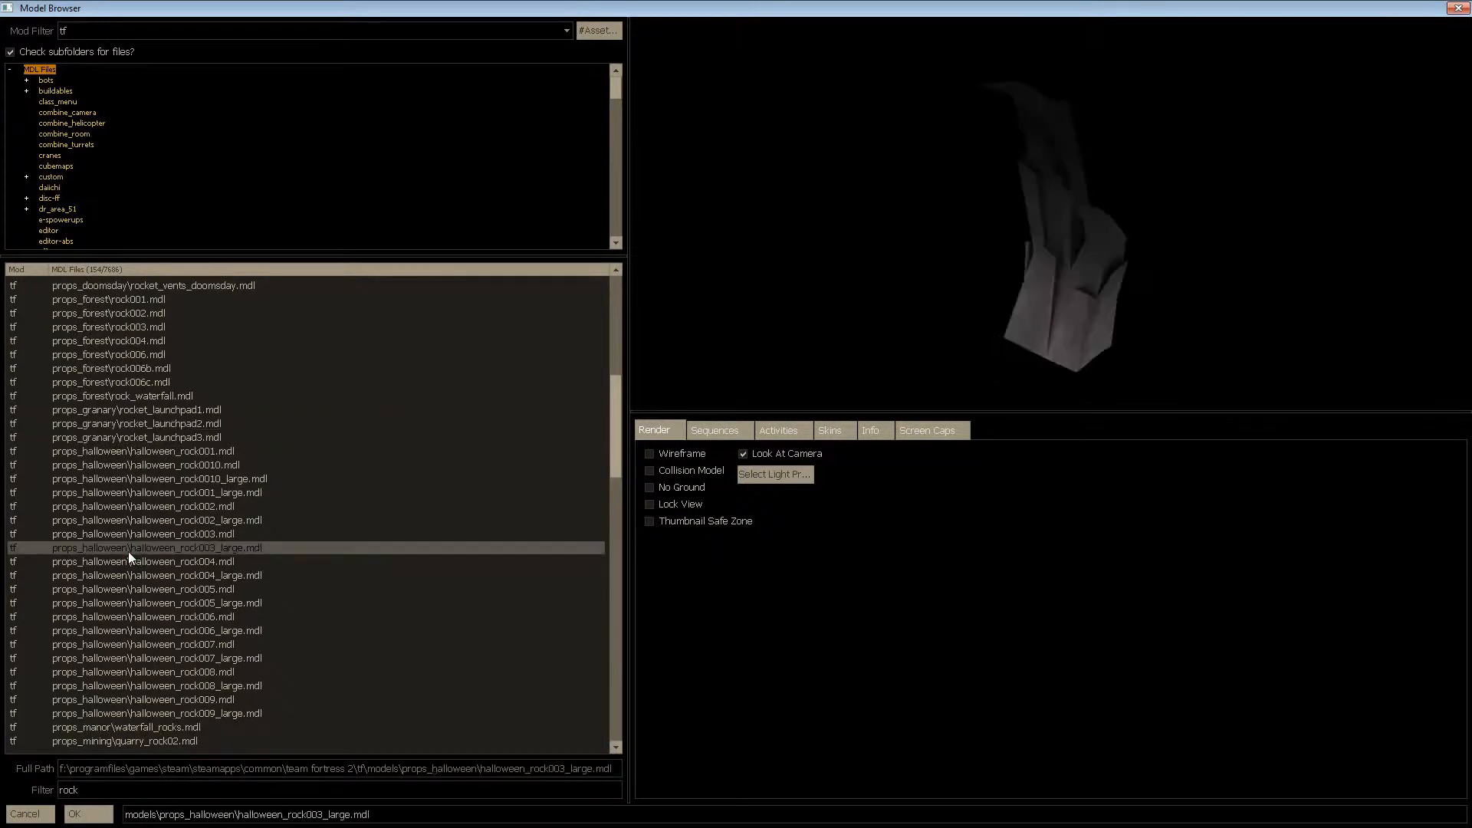
{"action": "scroll", "coordinate": [129, 547], "scroll_direction": "down", "scroll_amount": 3}
{"action": "scroll", "coordinate": [141, 491], "scroll_direction": "down", "scroll_amount": 8}
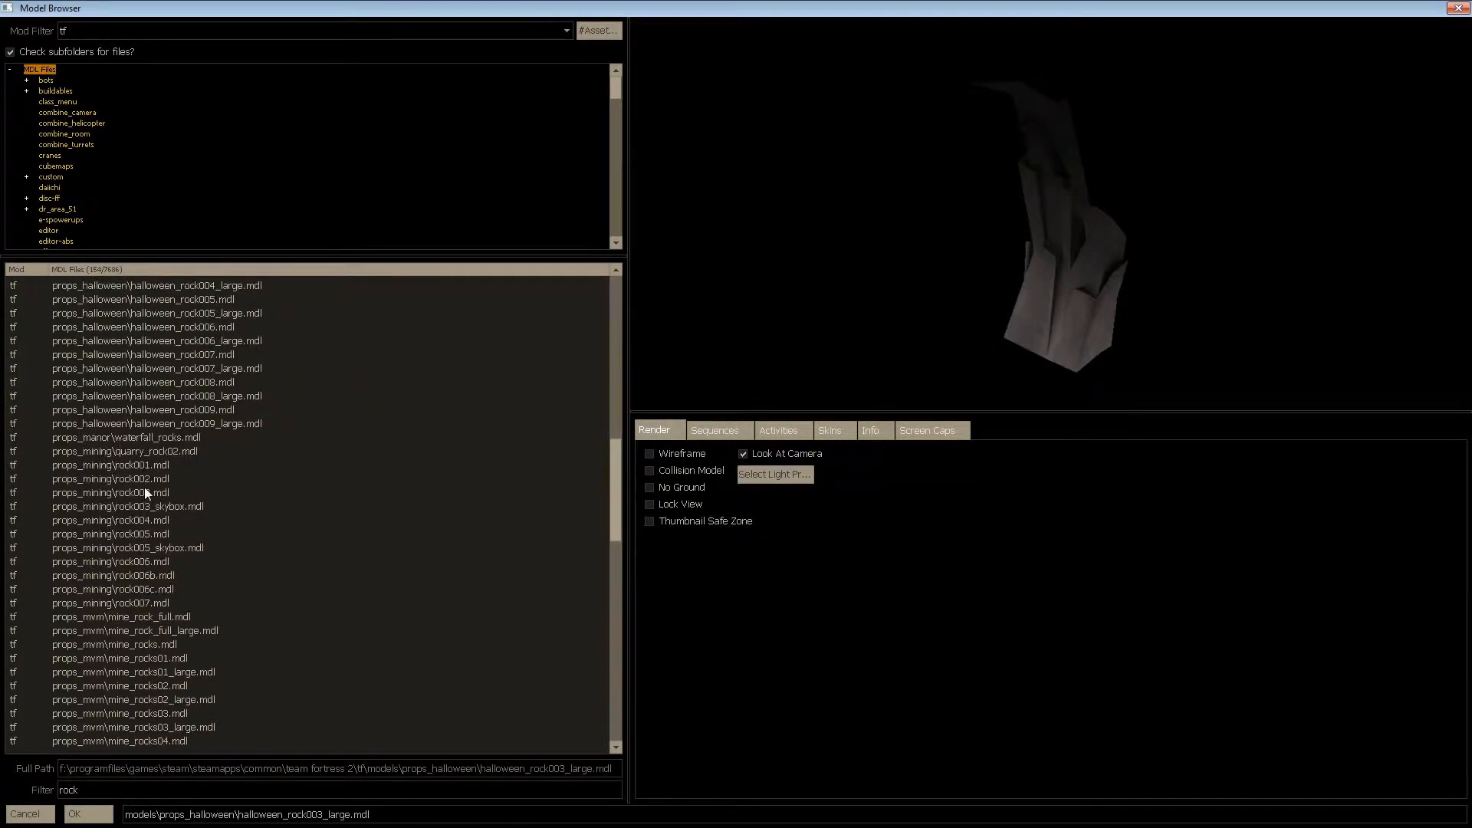
{"action": "scroll", "coordinate": [144, 487], "scroll_direction": "down", "scroll_amount": 5}
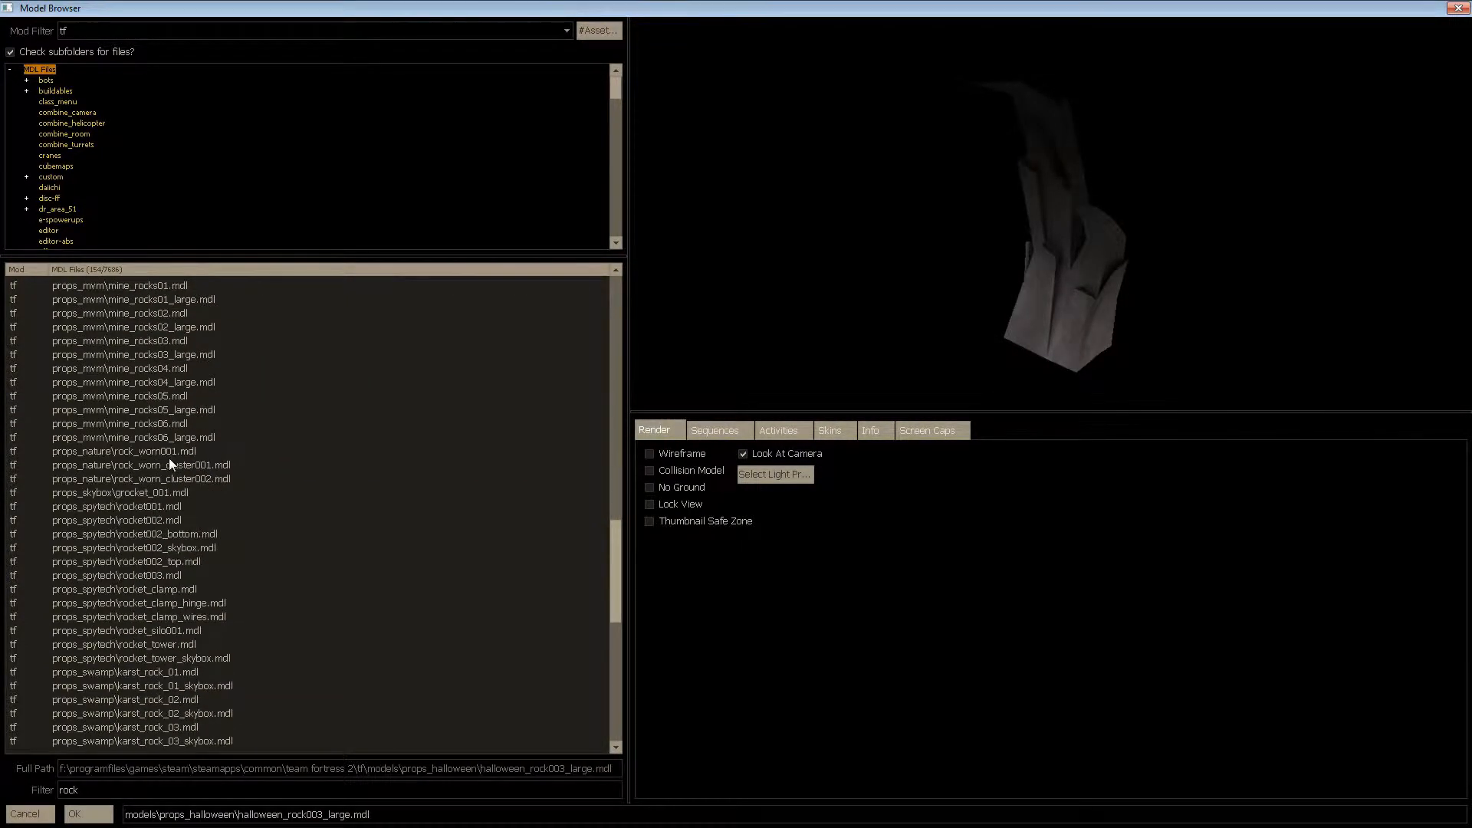
{"action": "left_click", "coordinate": [168, 457]}
{"action": "scroll", "coordinate": [169, 458], "scroll_direction": "down", "scroll_amount": 7}
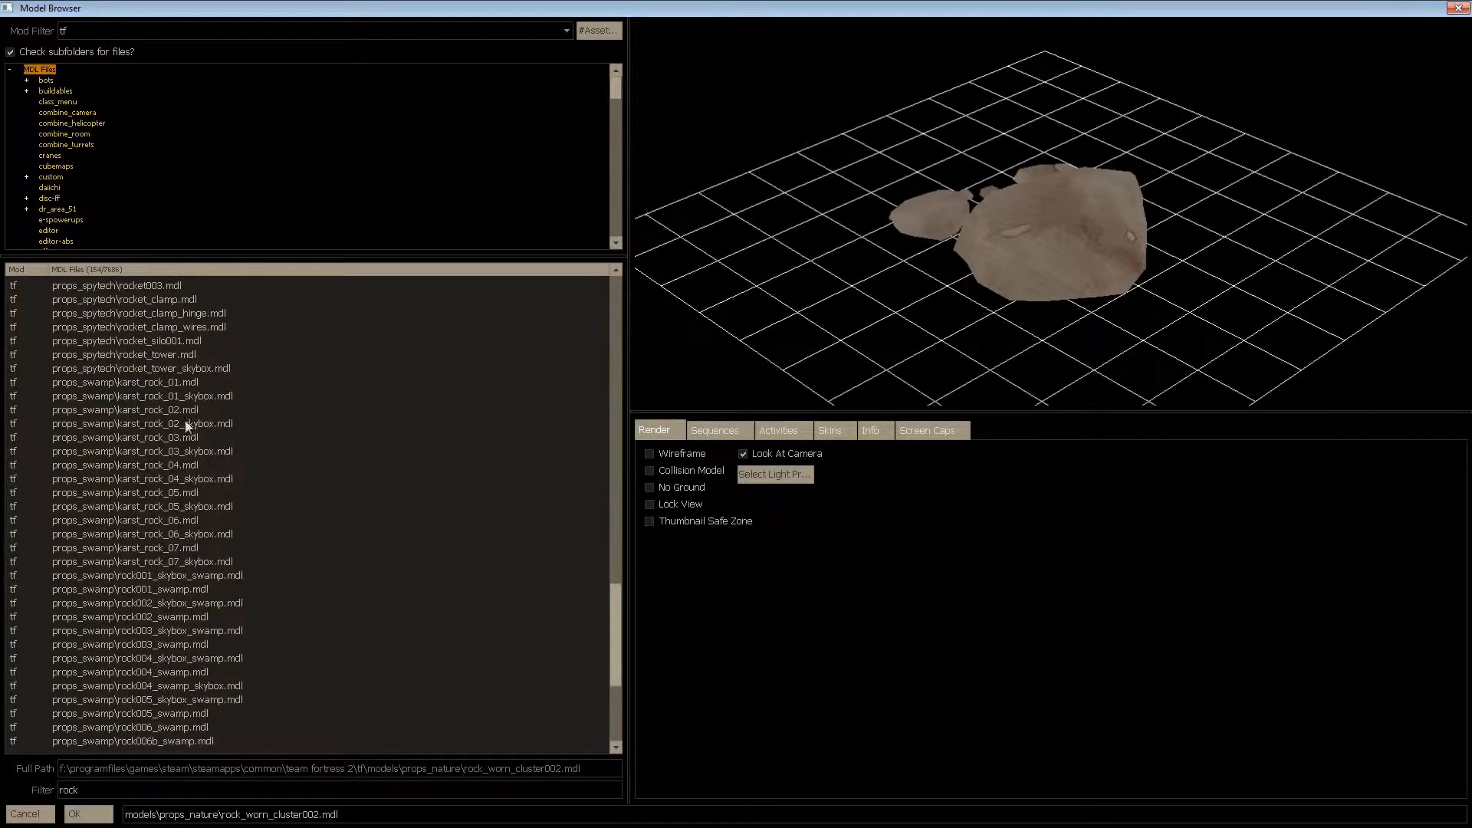
Step: Compare the preview size of props_swamp/karst_rock_01.mdl with that of its skybox version, karst_rock_01_skybox.mdl
{"action": "left_click", "coordinate": [146, 383]}
{"action": "left_click_drag", "start_coordinate": [1125, 383], "coordinate": [1166, 315]}
{"action": "right_click_drag", "start_coordinate": [1144, 310], "coordinate": [1143, 176]}
{"action": "left_click_drag", "start_coordinate": [862, 270], "coordinate": [1086, 223]}
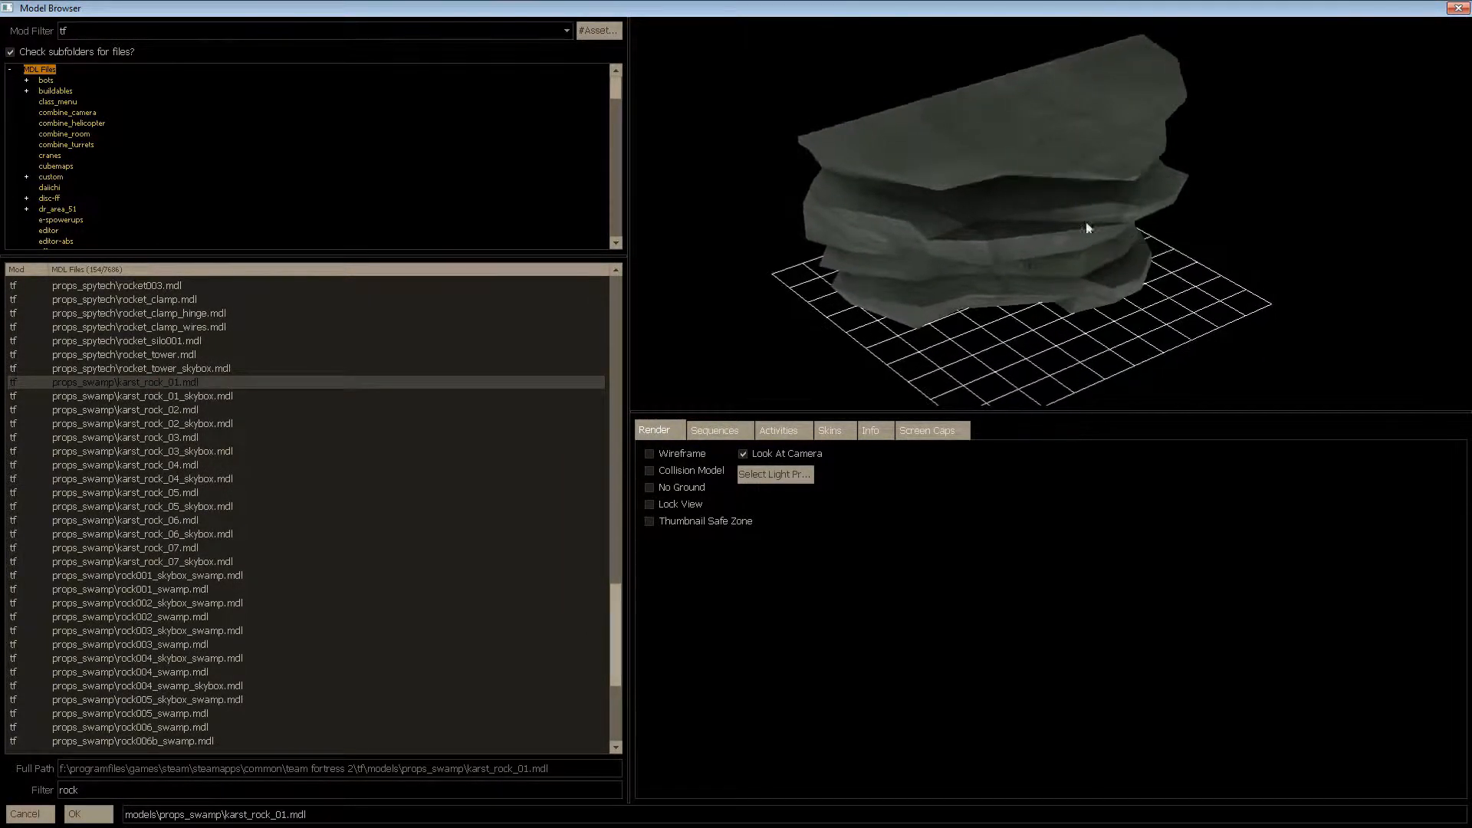
{"action": "left_click", "coordinate": [155, 394]}
{"action": "right_click_drag", "start_coordinate": [1095, 299], "coordinate": [1082, 265]}
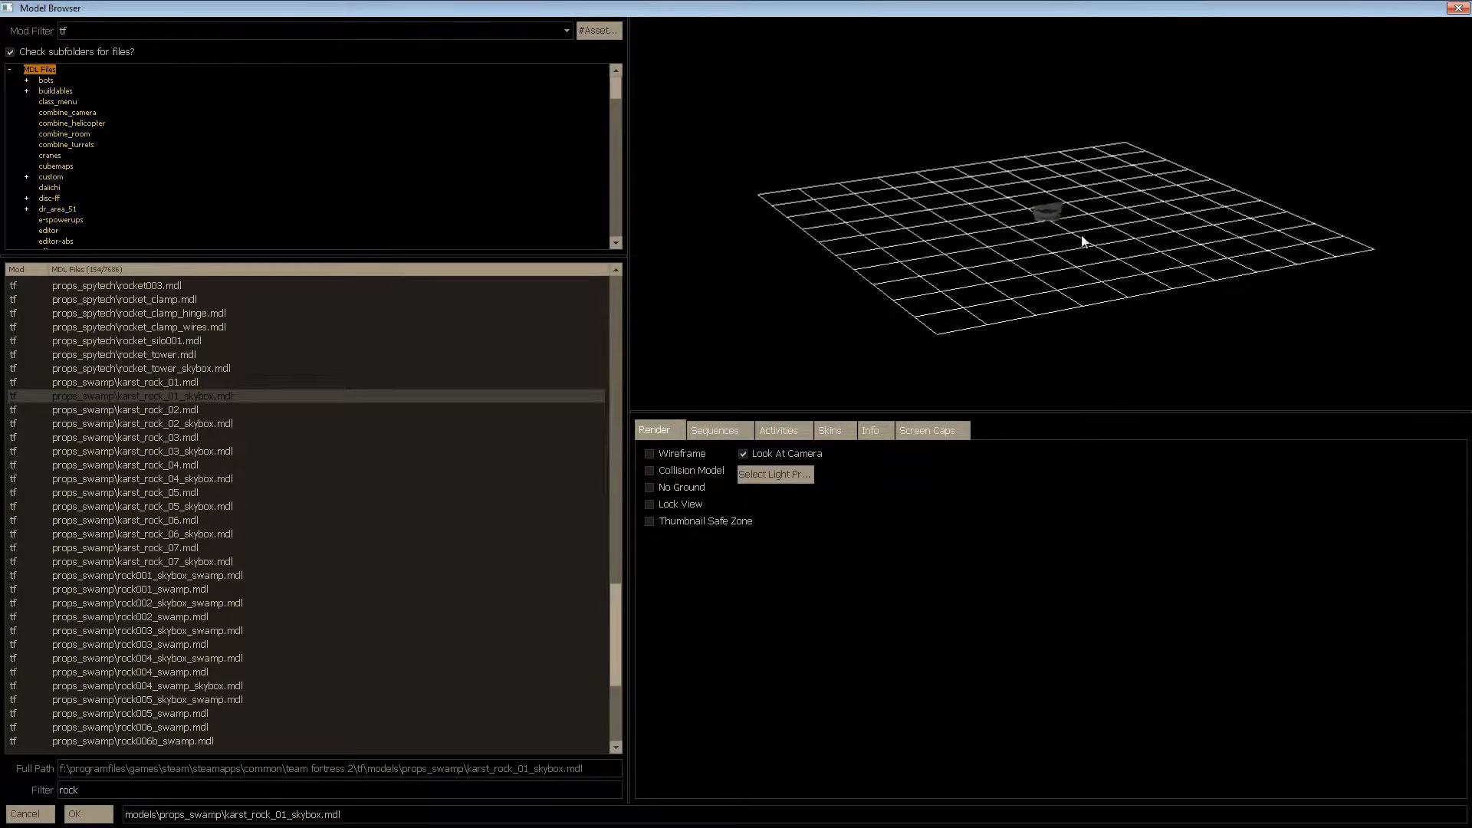
{"action": "left_click_drag", "start_coordinate": [1081, 234], "coordinate": [1079, 176]}
{"action": "right_click_drag", "start_coordinate": [1078, 176], "coordinate": [1079, 58]}
Step: Assign the model props_swamp/karst_rock_01.mdl to the prop_static and apply it
{"action": "left_click", "coordinate": [149, 381]}
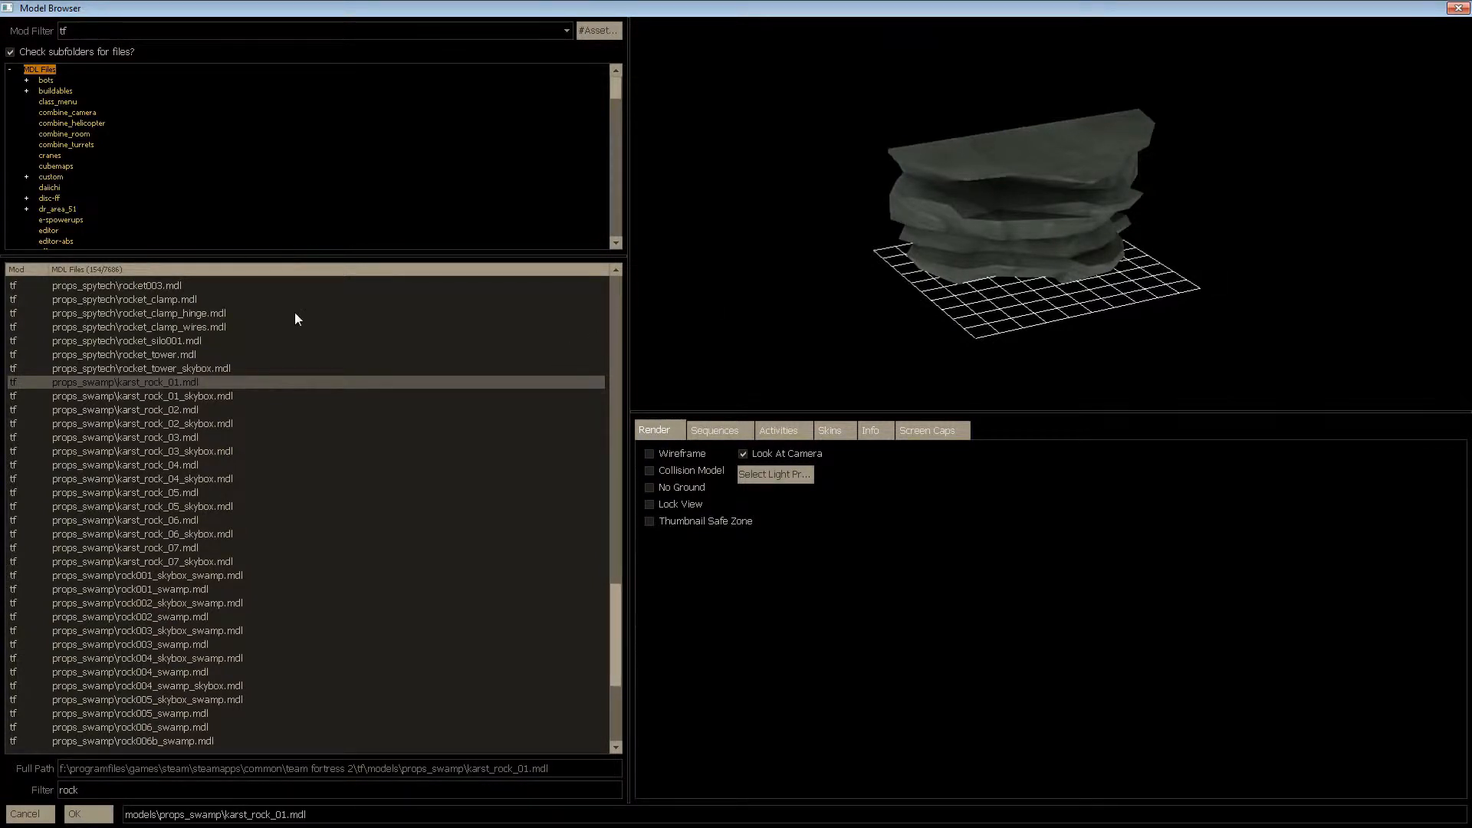
{"action": "key", "text": "Return"}
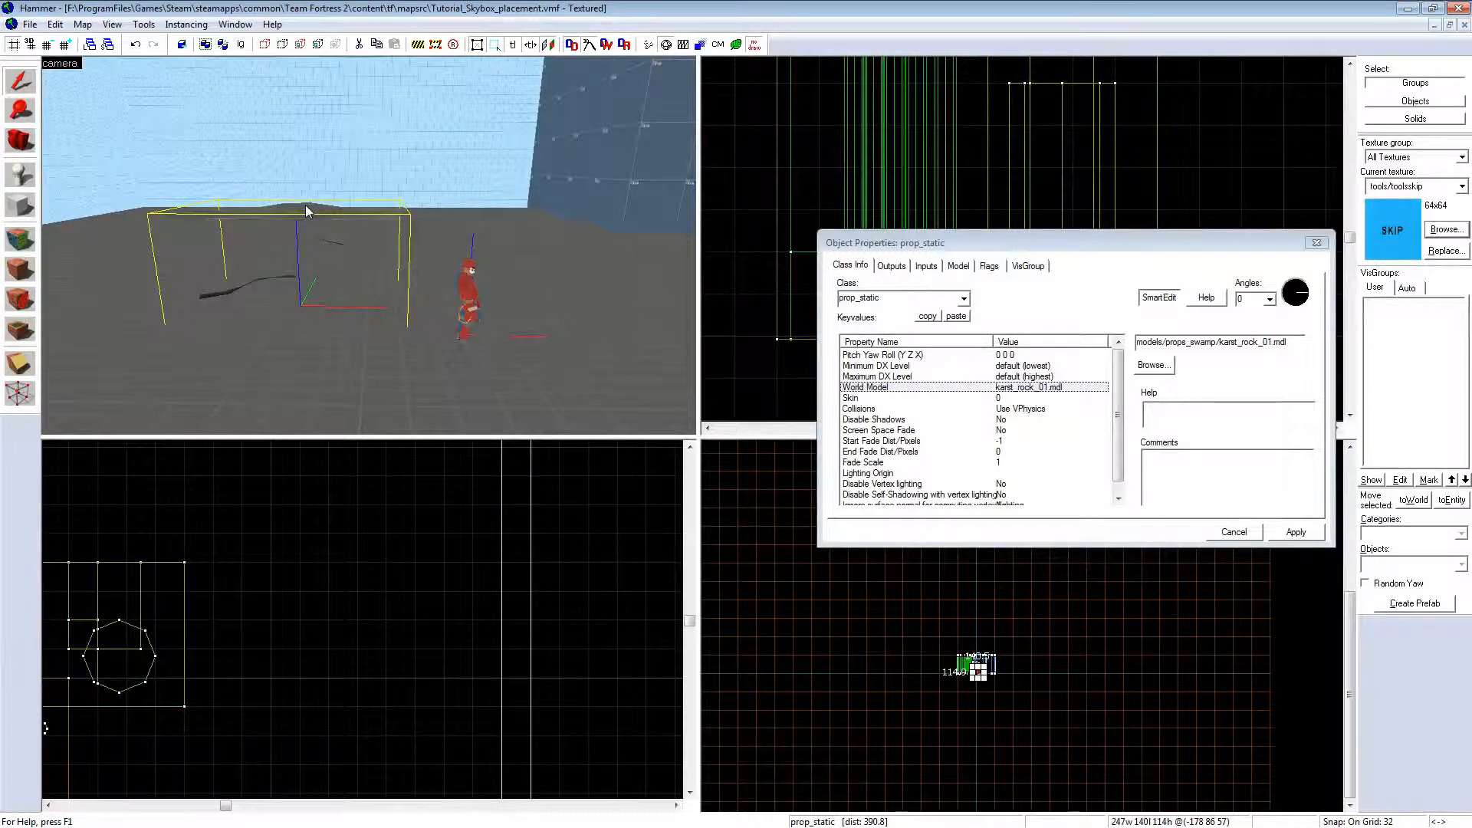
{"action": "key", "text": "z"}
{"action": "key", "text": "w"}
{"action": "key", "text": "z"}
Step: Cut the rock prop from the room's floor and paste it high up beside the top of the red tower
{"action": "key", "text": "ctrl+x"}
{"action": "key", "text": "z"}
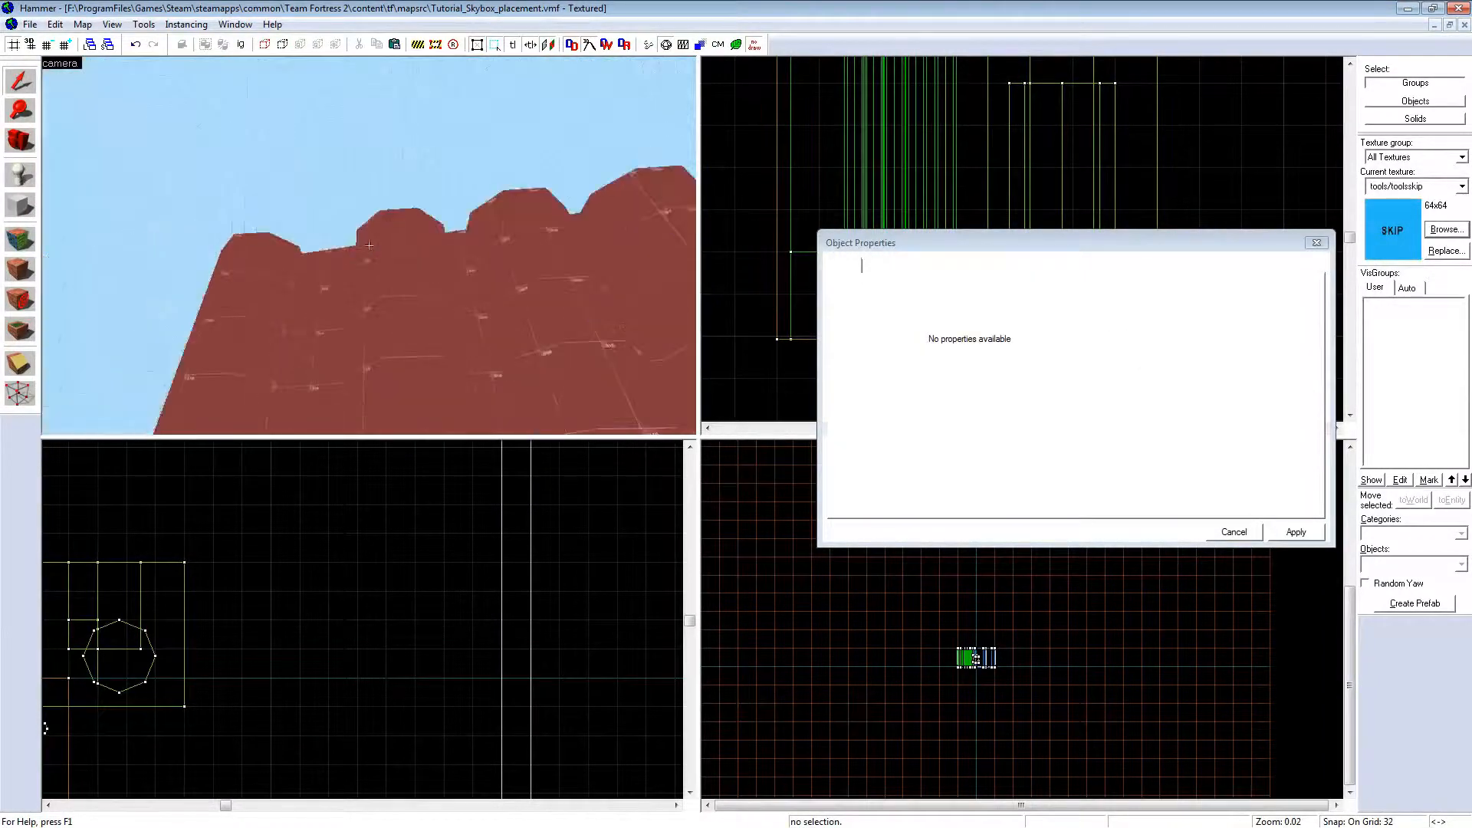
{"action": "key", "text": "z"}
{"action": "key", "text": "ctrl+v"}
{"action": "key", "text": "z"}
{"action": "key", "text": "w"}
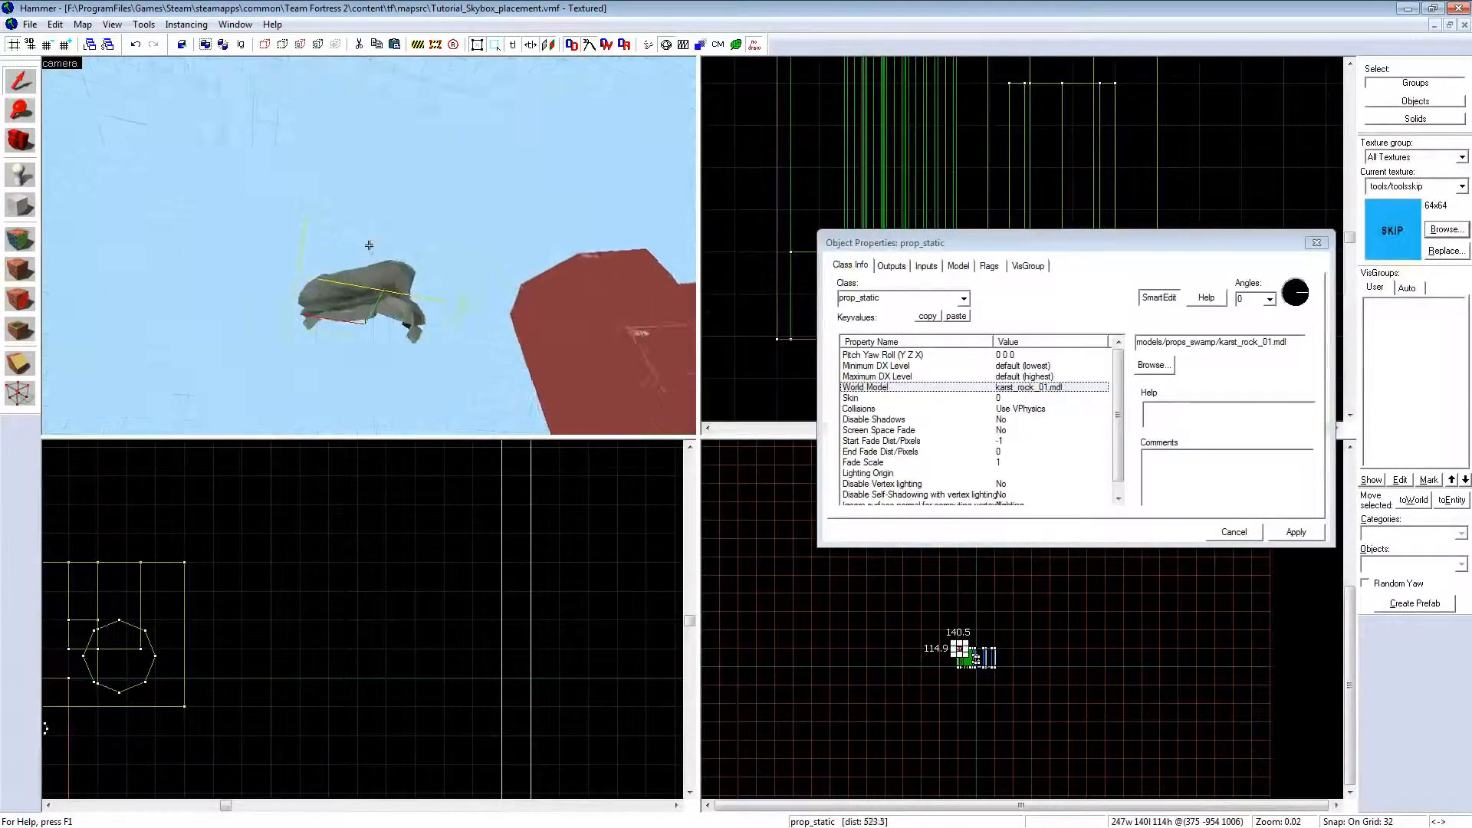
Step: Raise the pasted rock prop about 42 units beside the red tower and inspect it from several sides
{"action": "key", "text": "z"}
{"action": "left_click_drag", "start_coordinate": [362, 235], "coordinate": [365, 192]}
{"action": "key", "text": "z"}
{"action": "key", "text": "w"}
{"action": "key", "text": "w"}
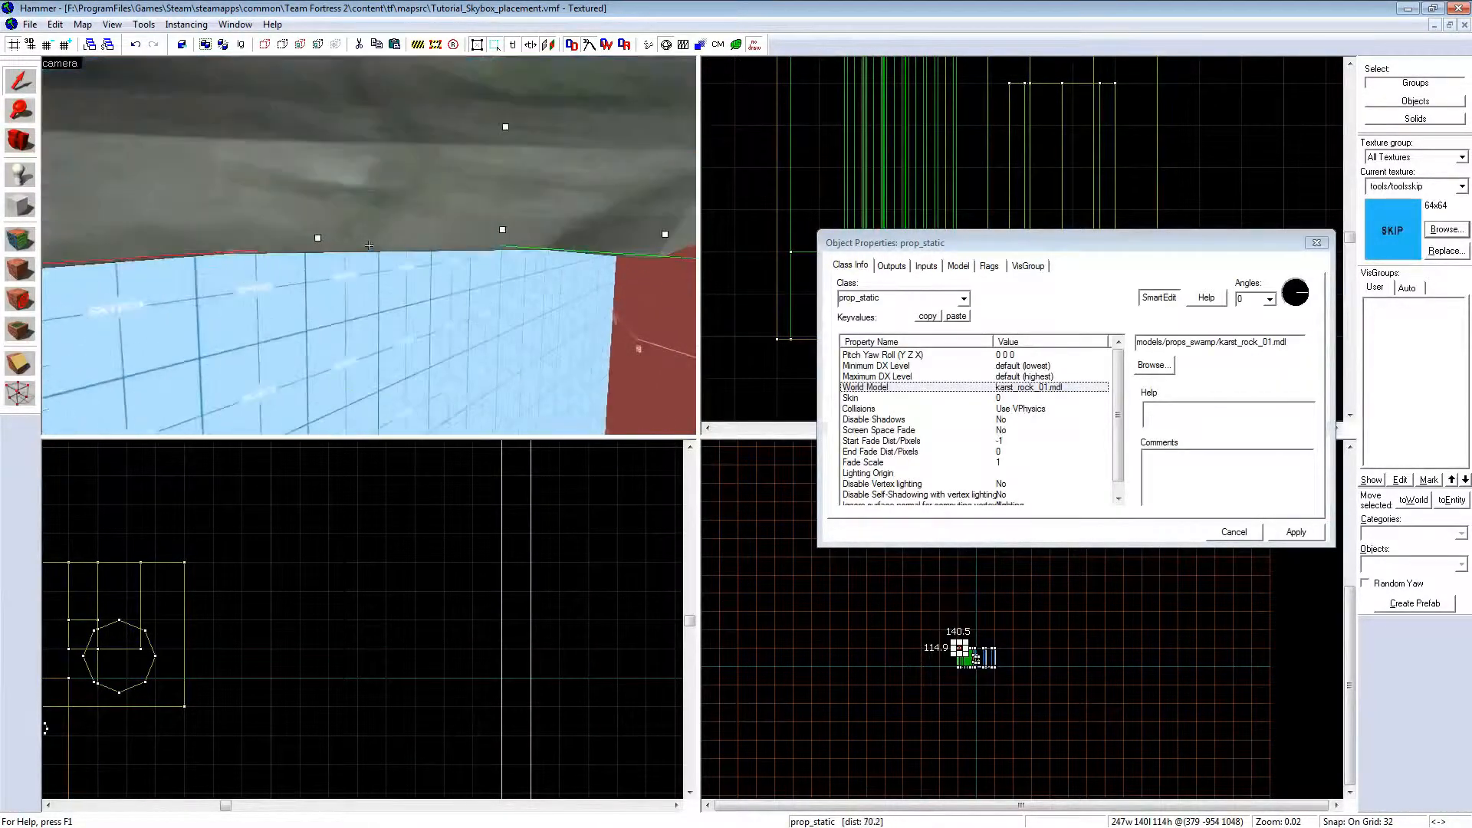
{"action": "key", "text": "z"}
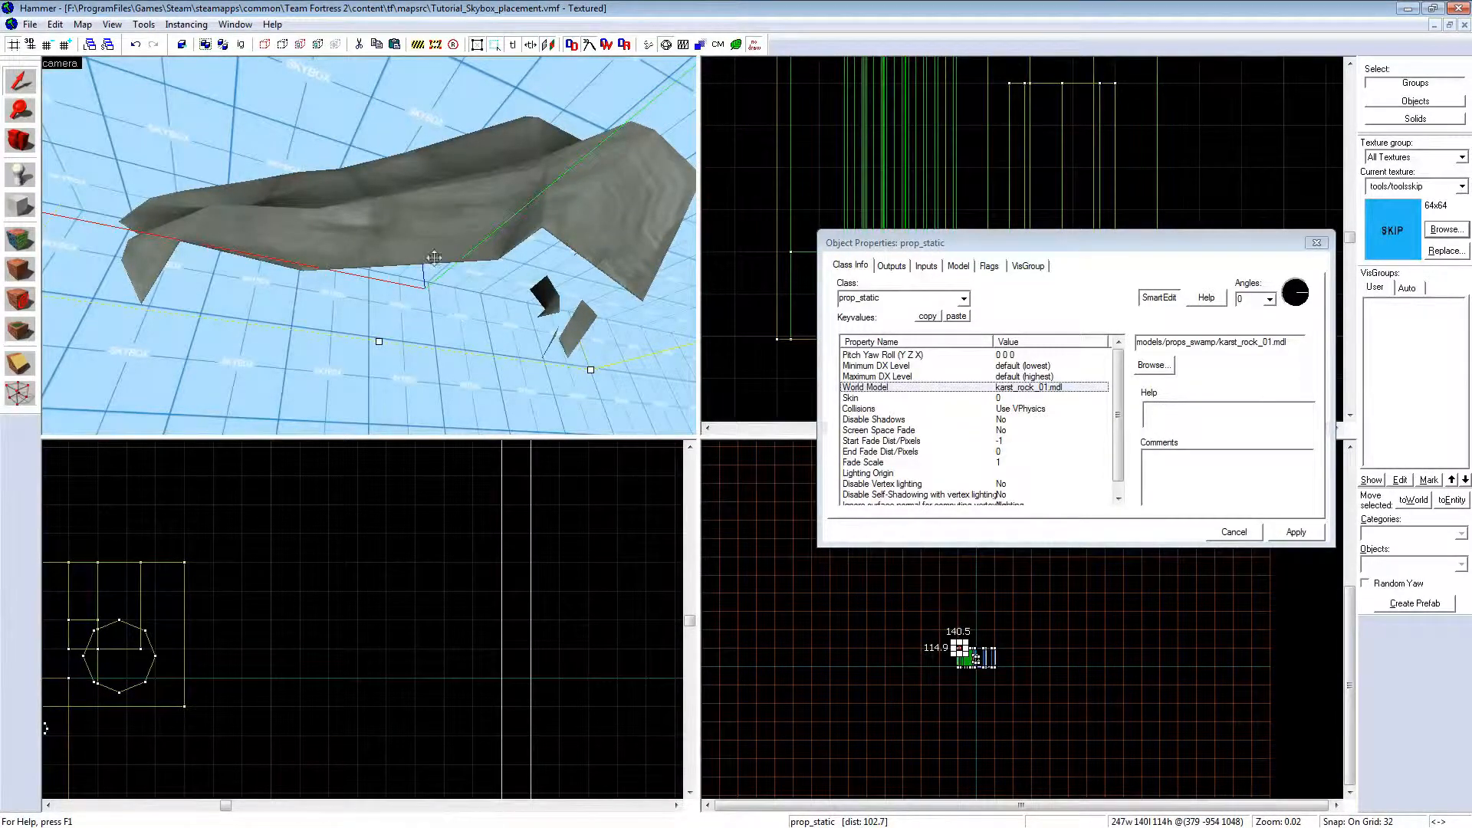
{"action": "key", "text": "z"}
{"action": "key", "text": "s"}
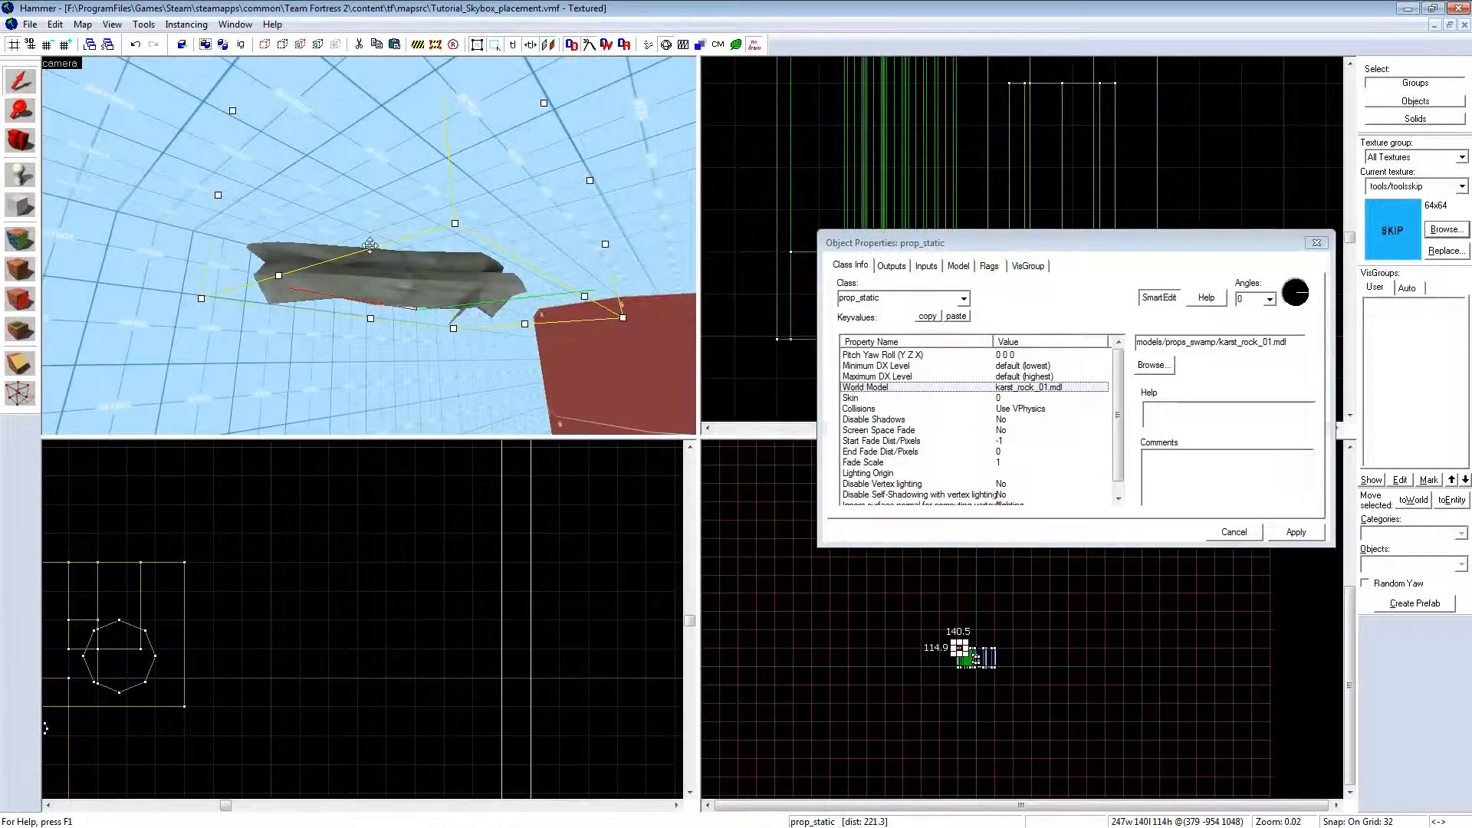
Step: Paste another copy of the rock prop onto the miniature towers in the 3D skybox
{"action": "key", "text": "z"}
{"action": "key", "text": "w"}
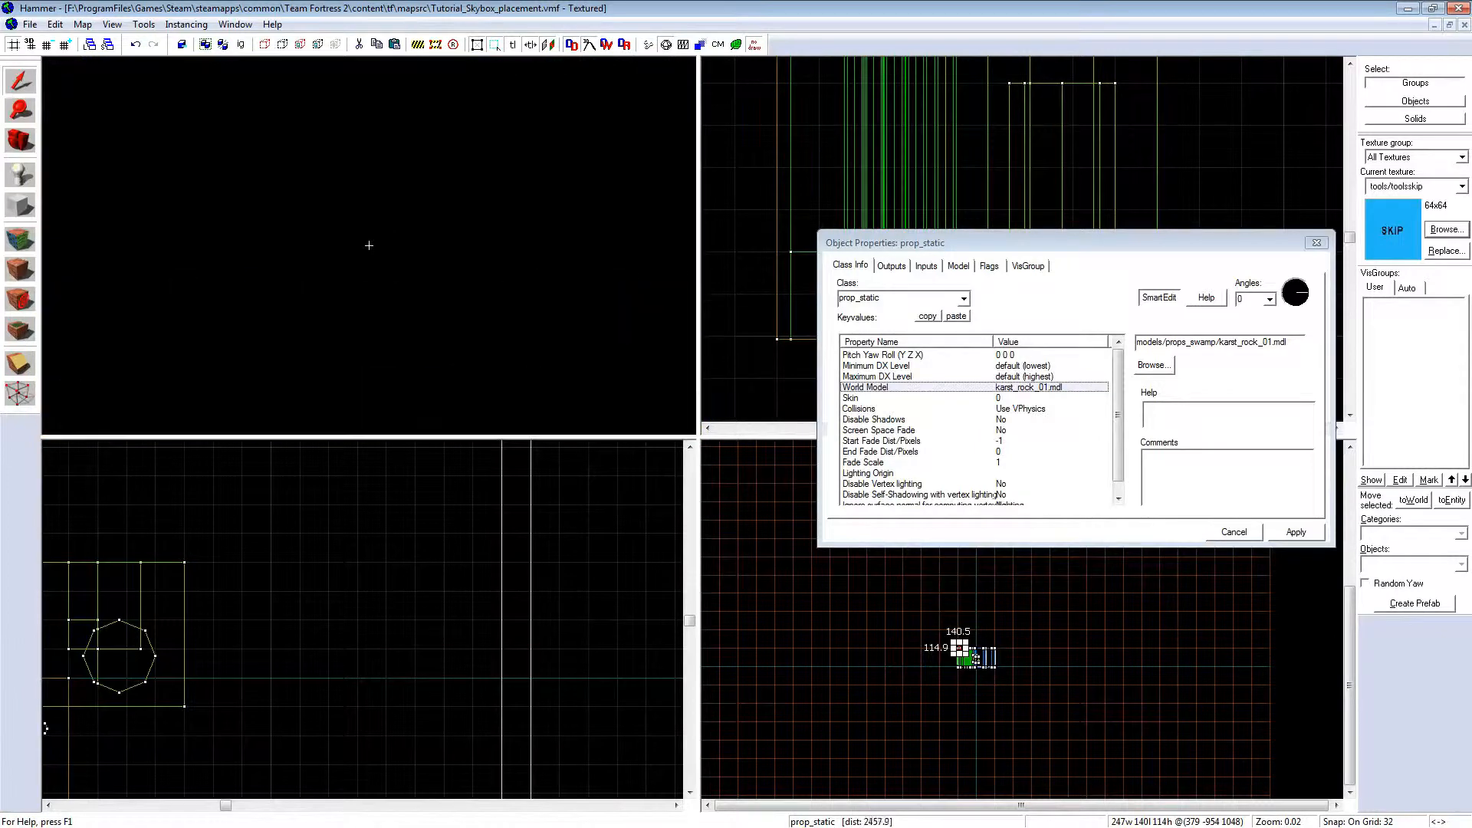
{"action": "key", "text": "w"}
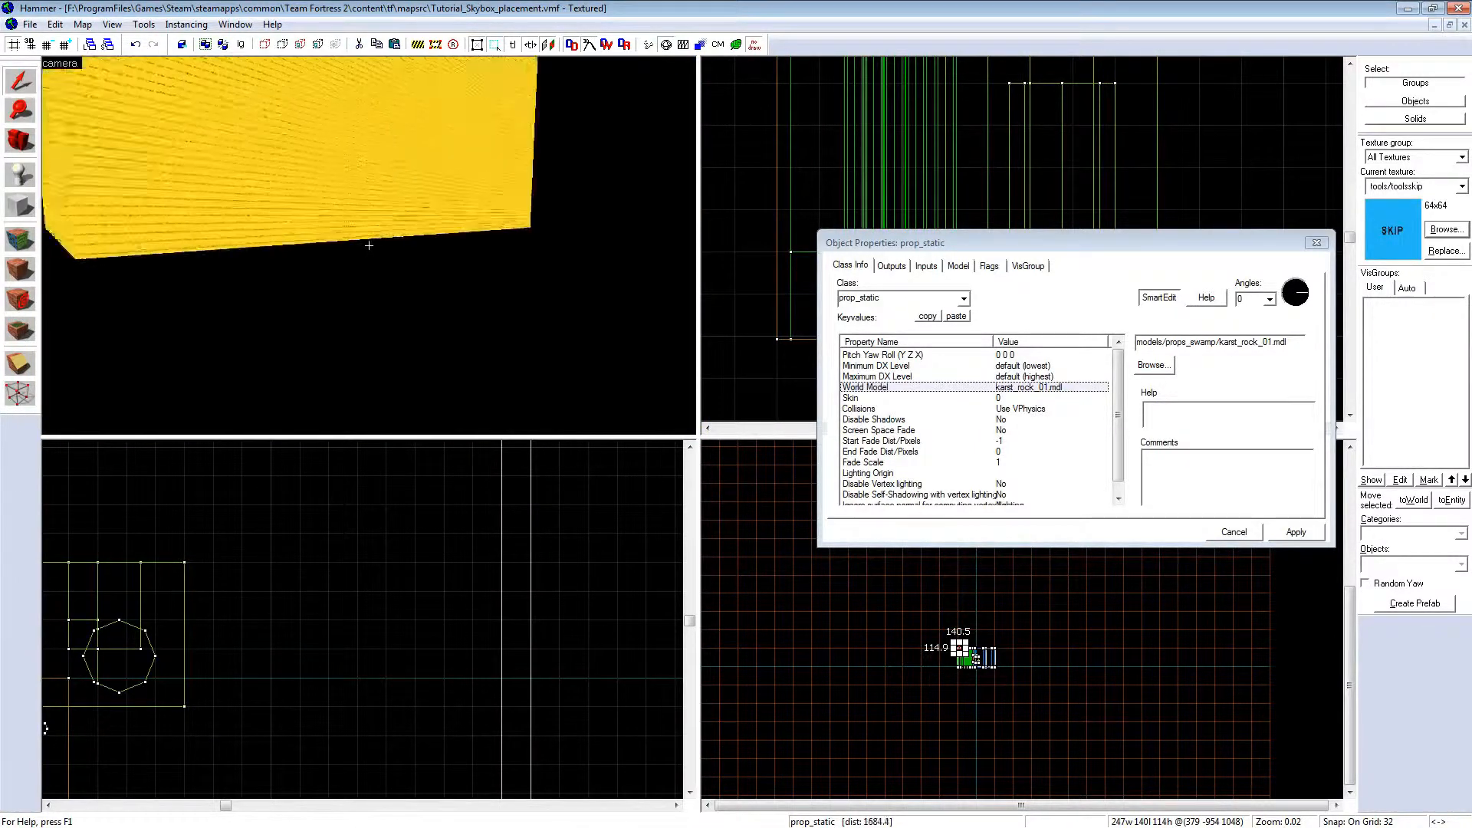
{"action": "key", "text": "w"}
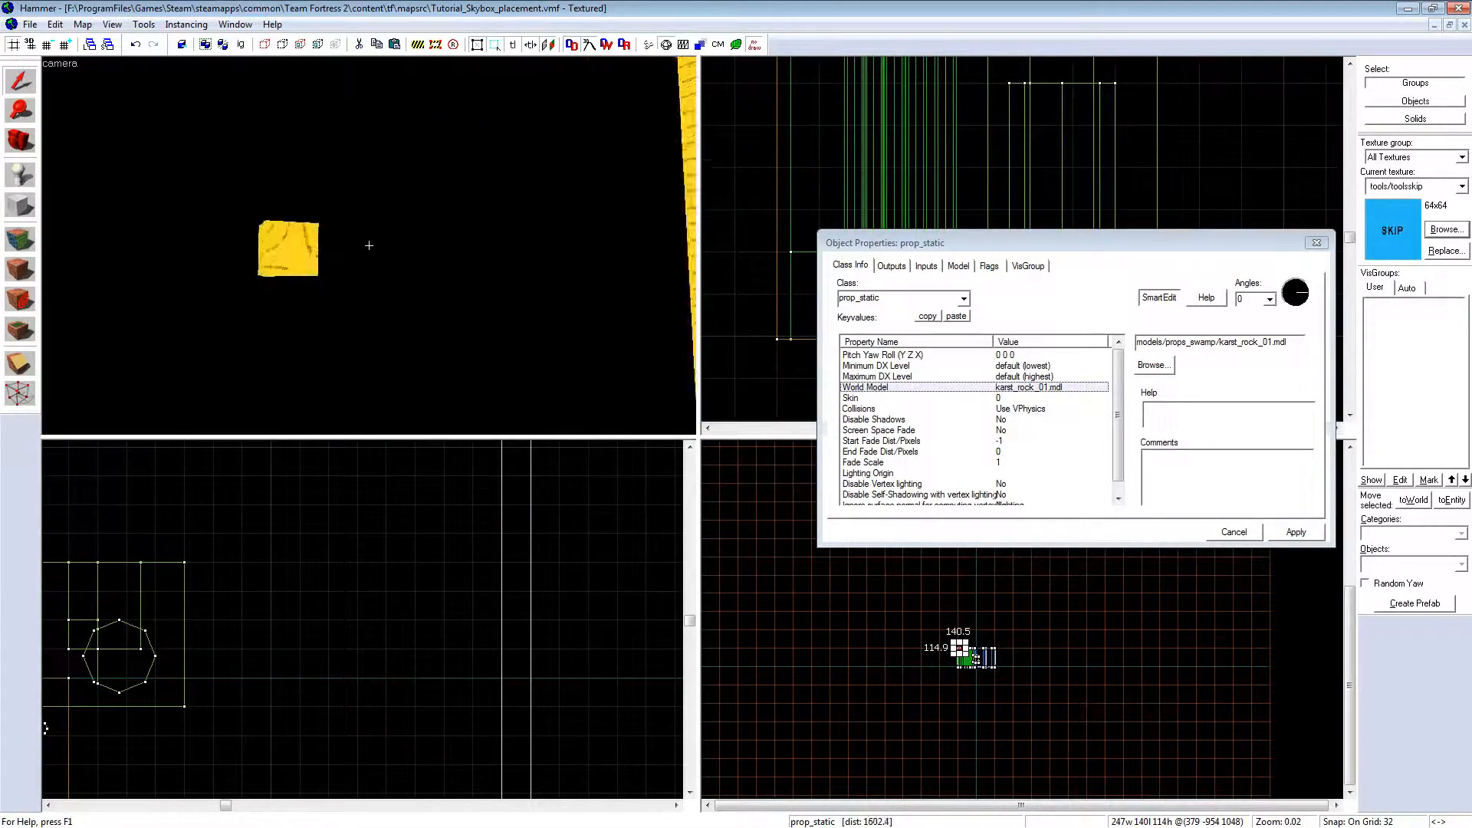
{"action": "key", "text": "w"}
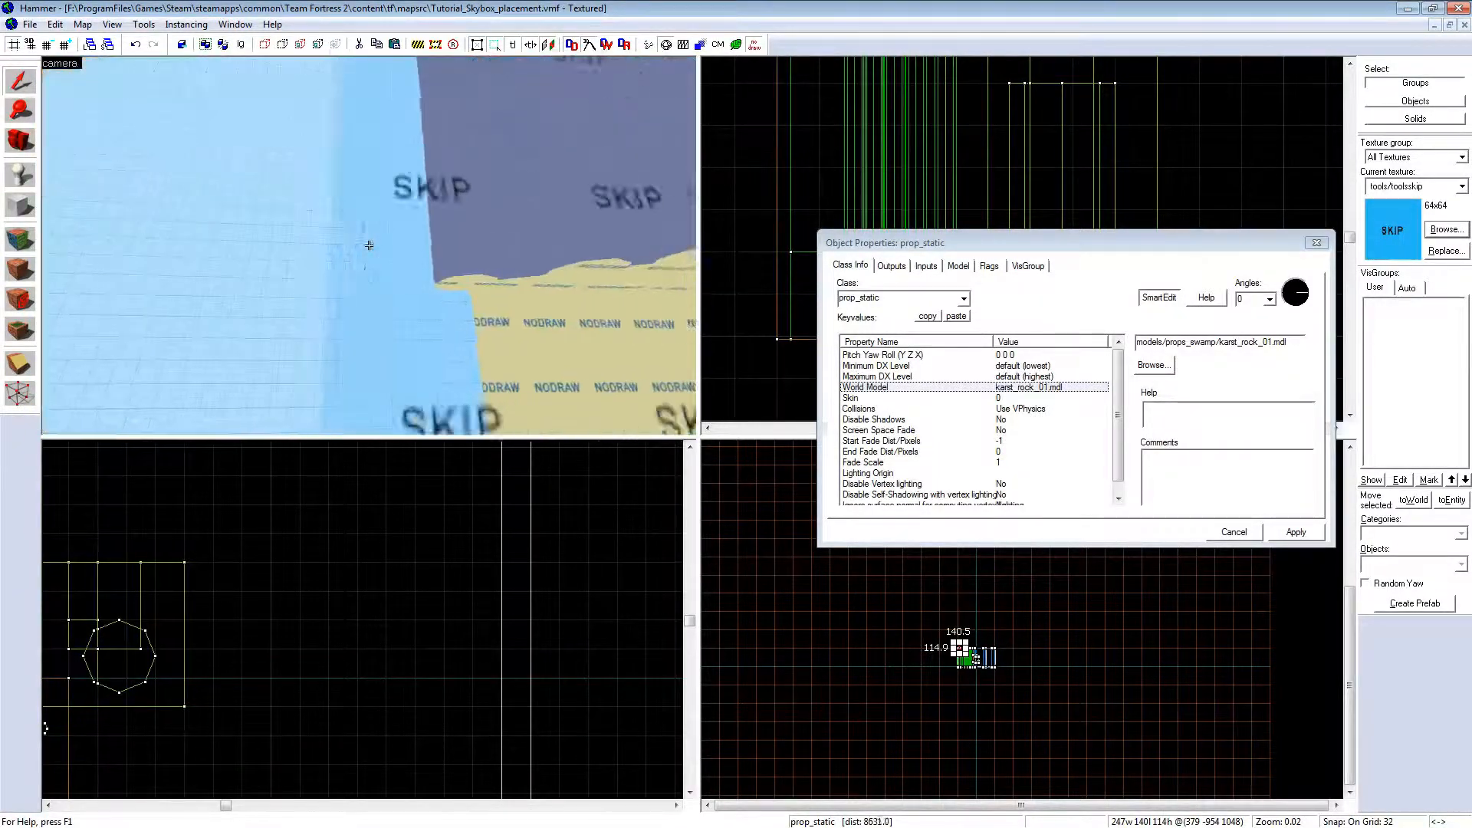
{"action": "key", "text": "z"}
{"action": "key", "text": "z"}
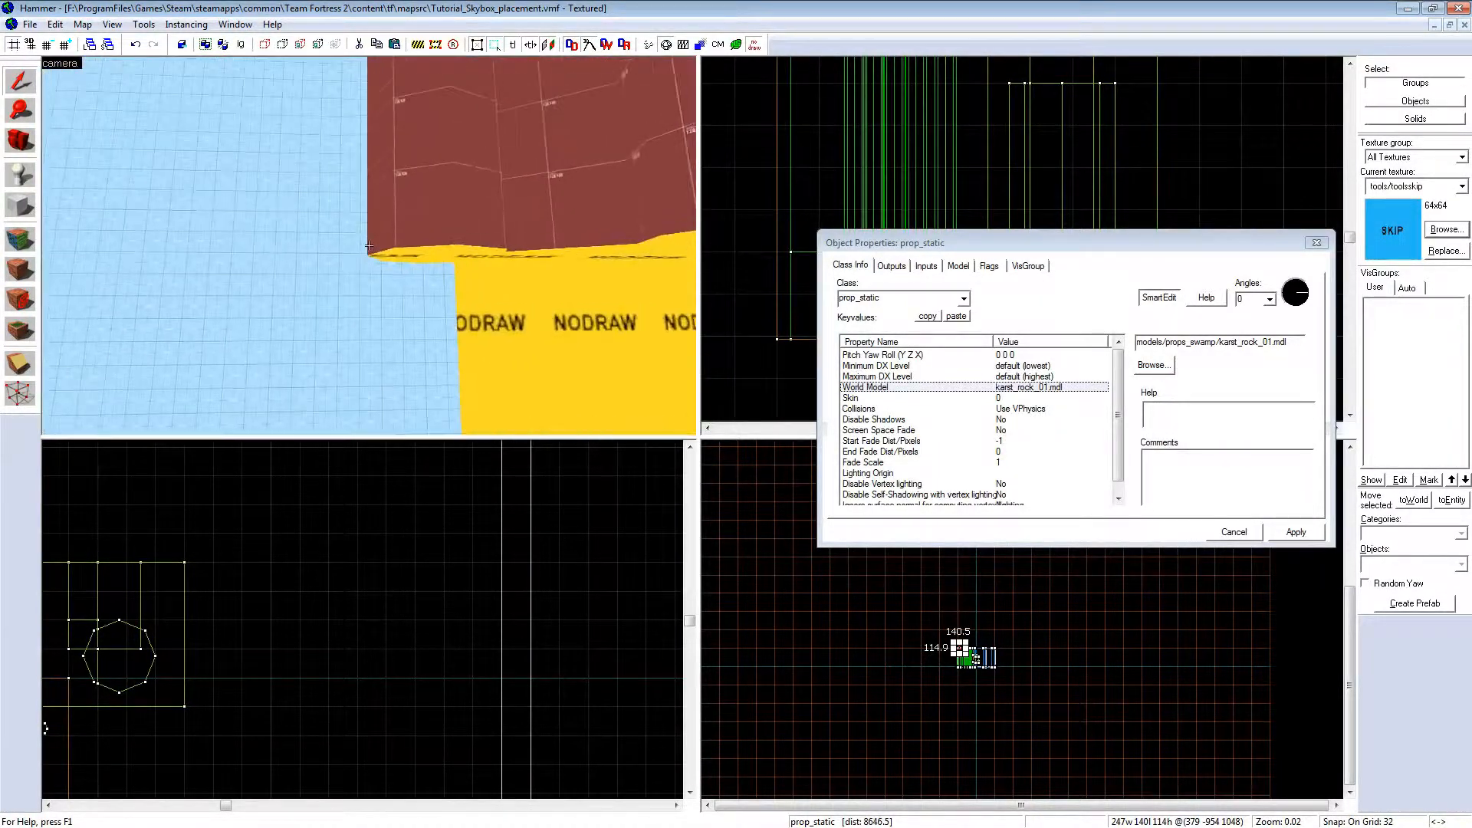
{"action": "key", "text": "ctrl+v"}
{"action": "key", "text": "s"}
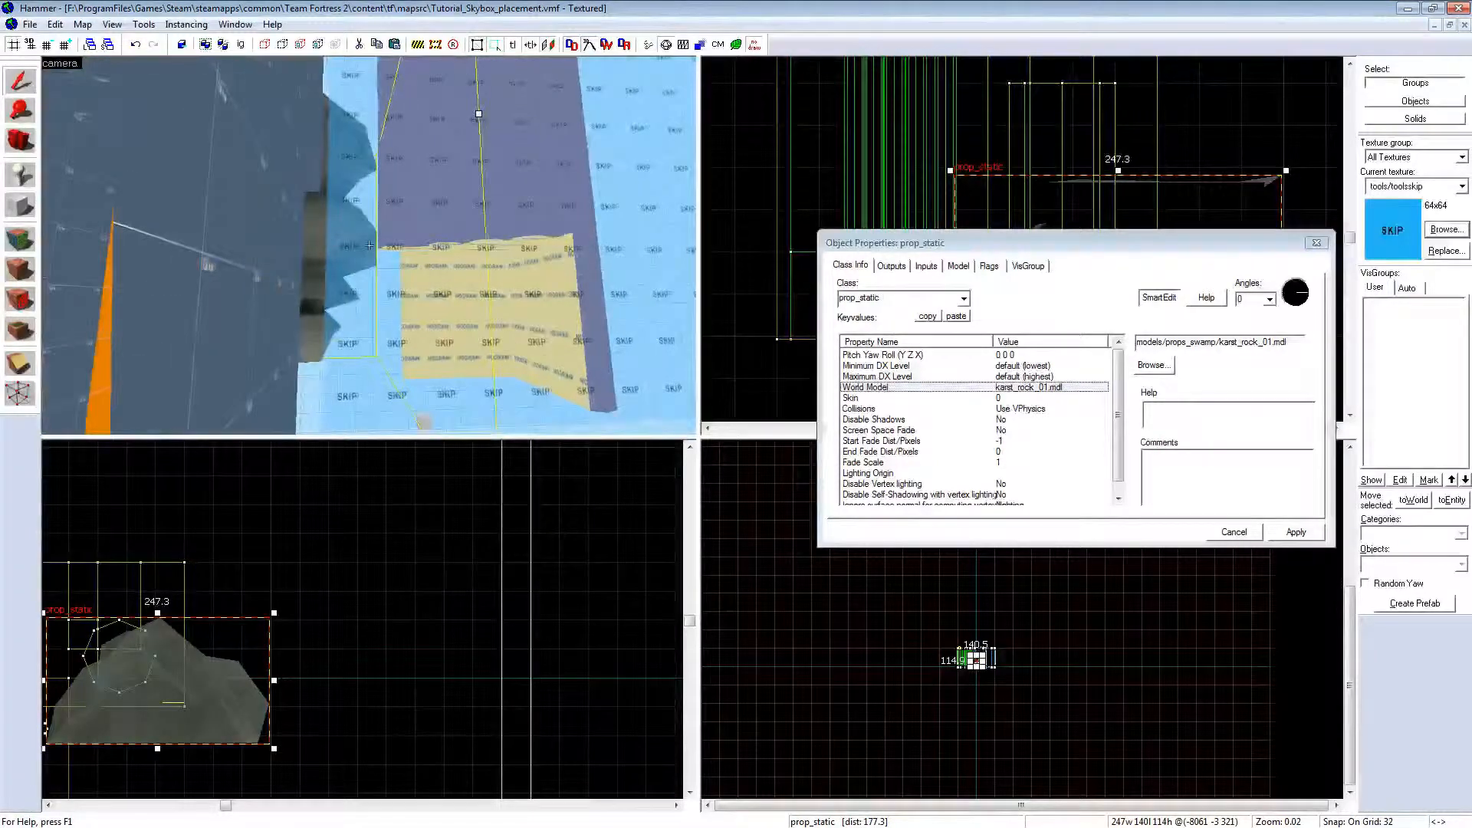
{"action": "key", "text": "s"}
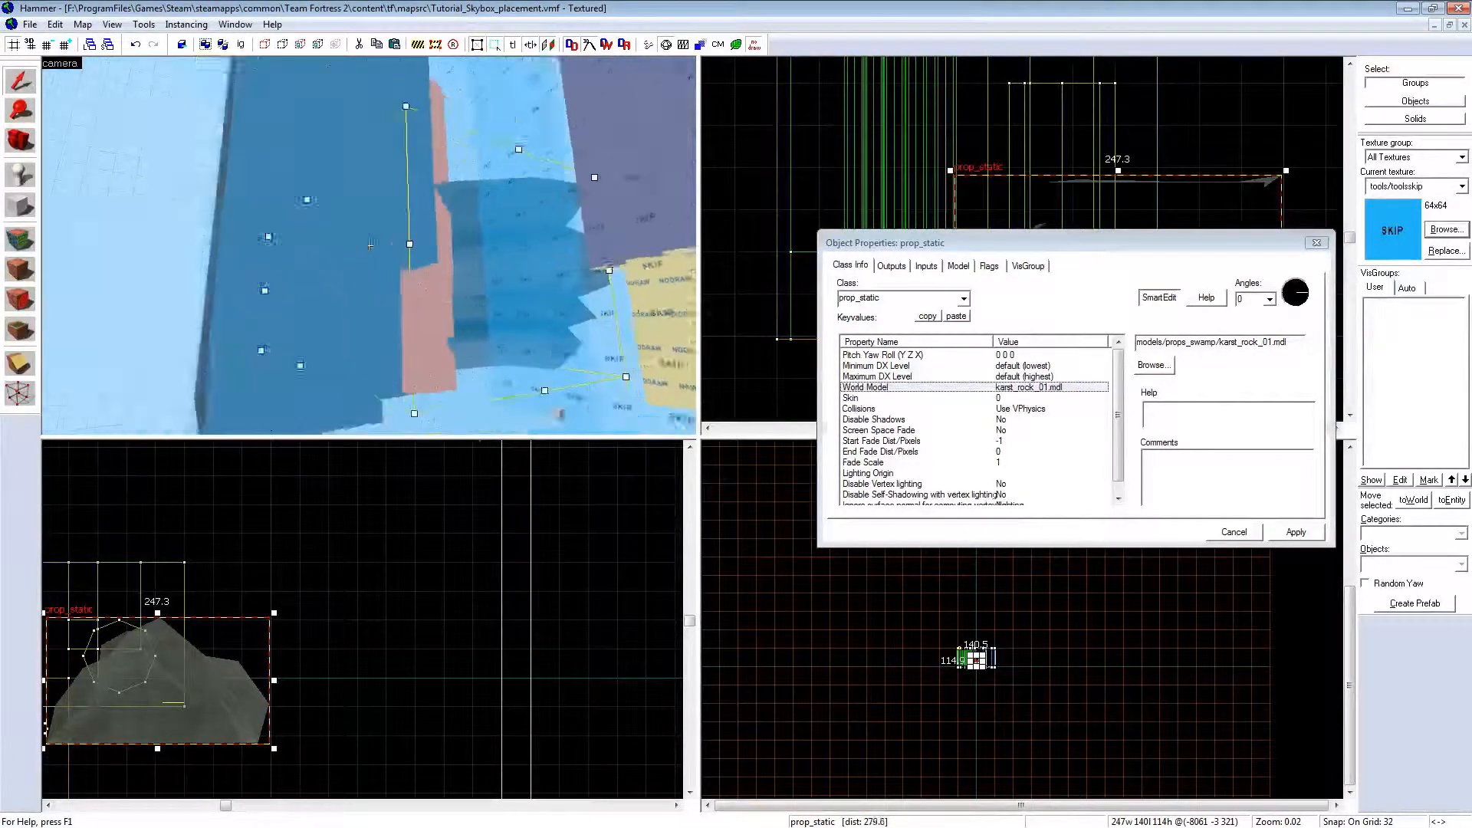
{"action": "key", "text": "w"}
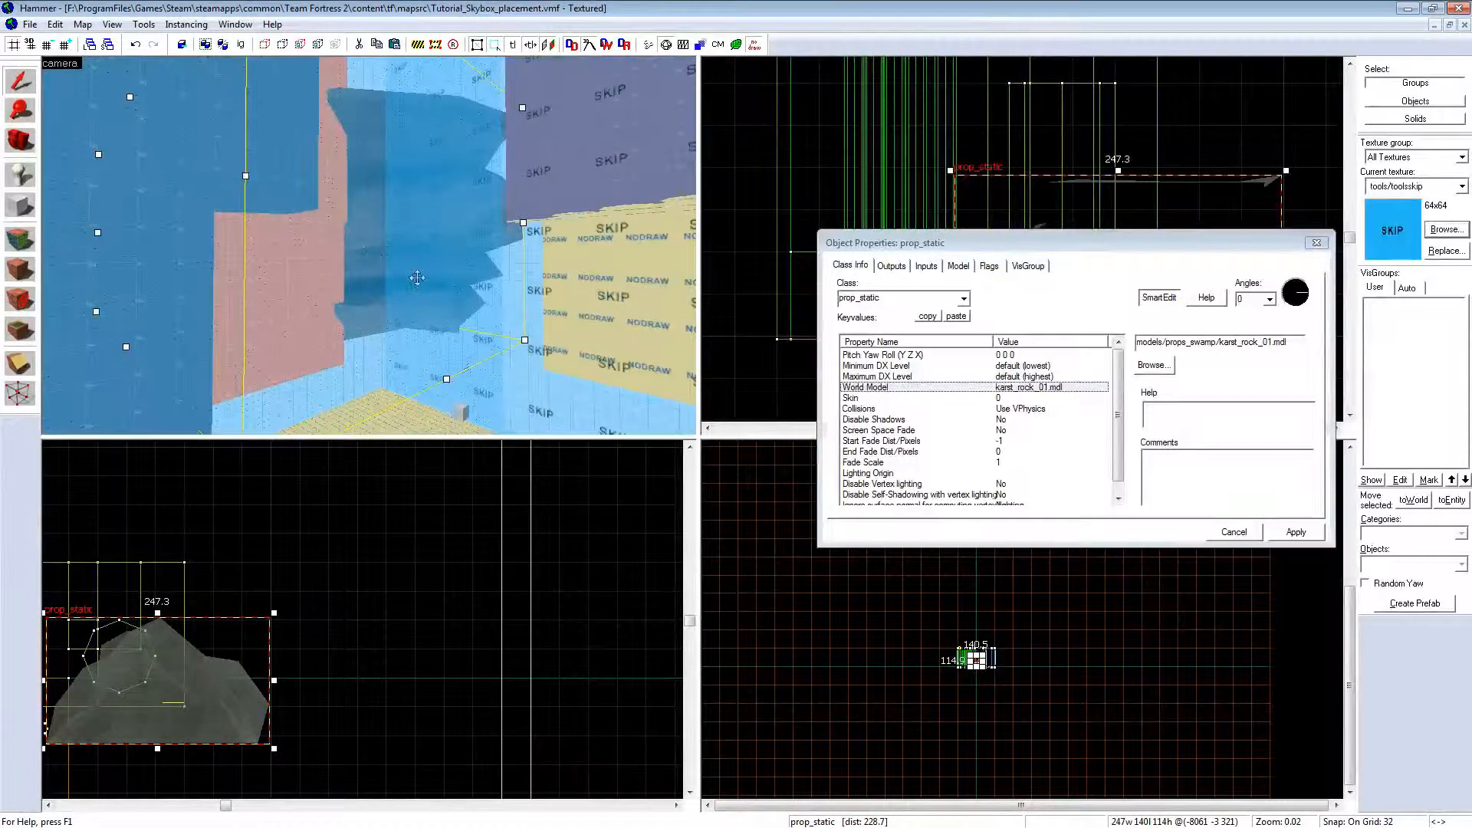
Step: Change the pasted rock's world model to props_swamp/karst_rock_01_skybox.mdl, apply it, and centre the views on the prop
{"action": "key", "text": "z"}
{"action": "key", "text": "s"}
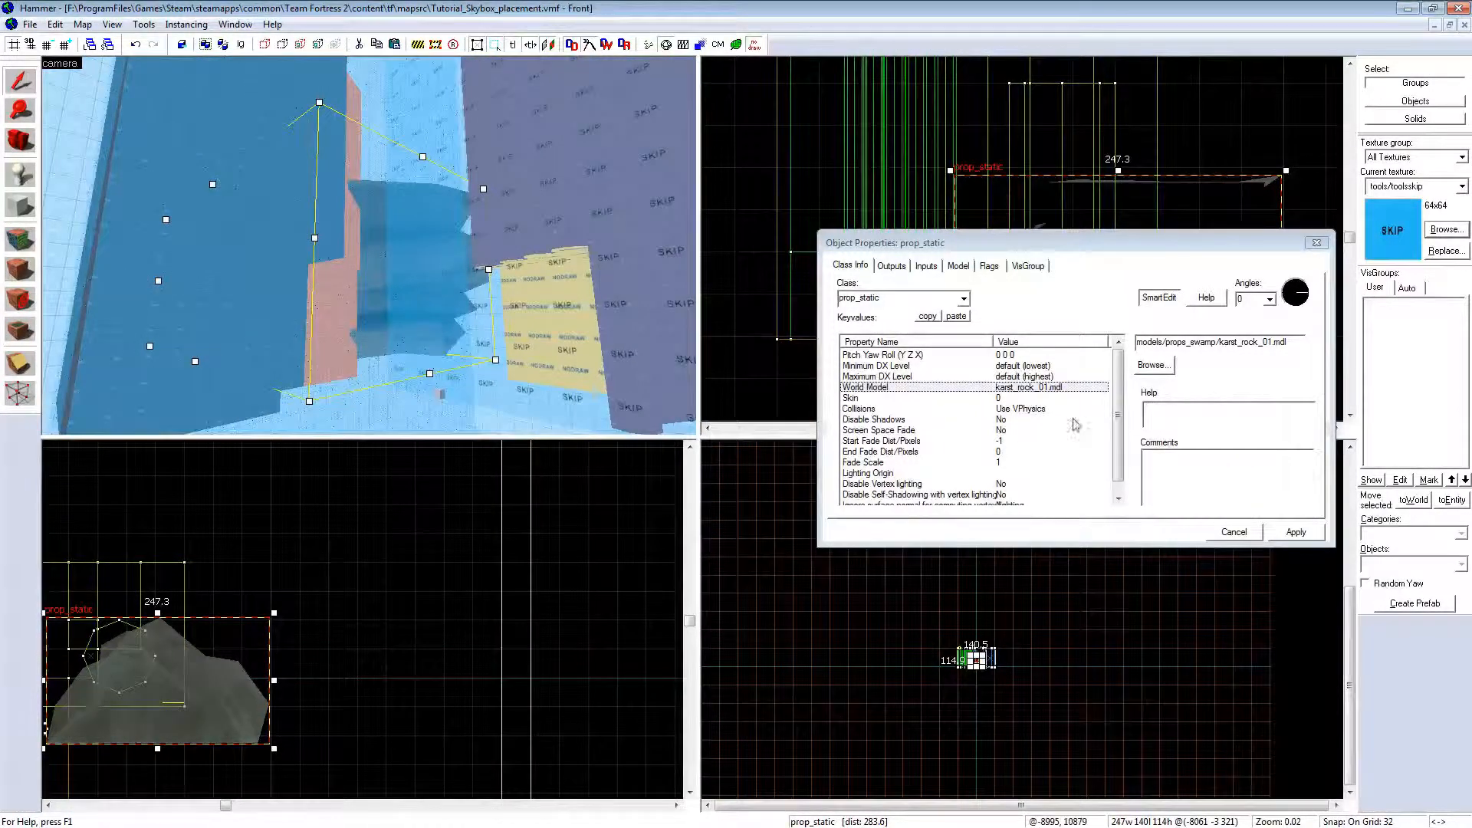
{"action": "left_click", "coordinate": [1152, 366]}
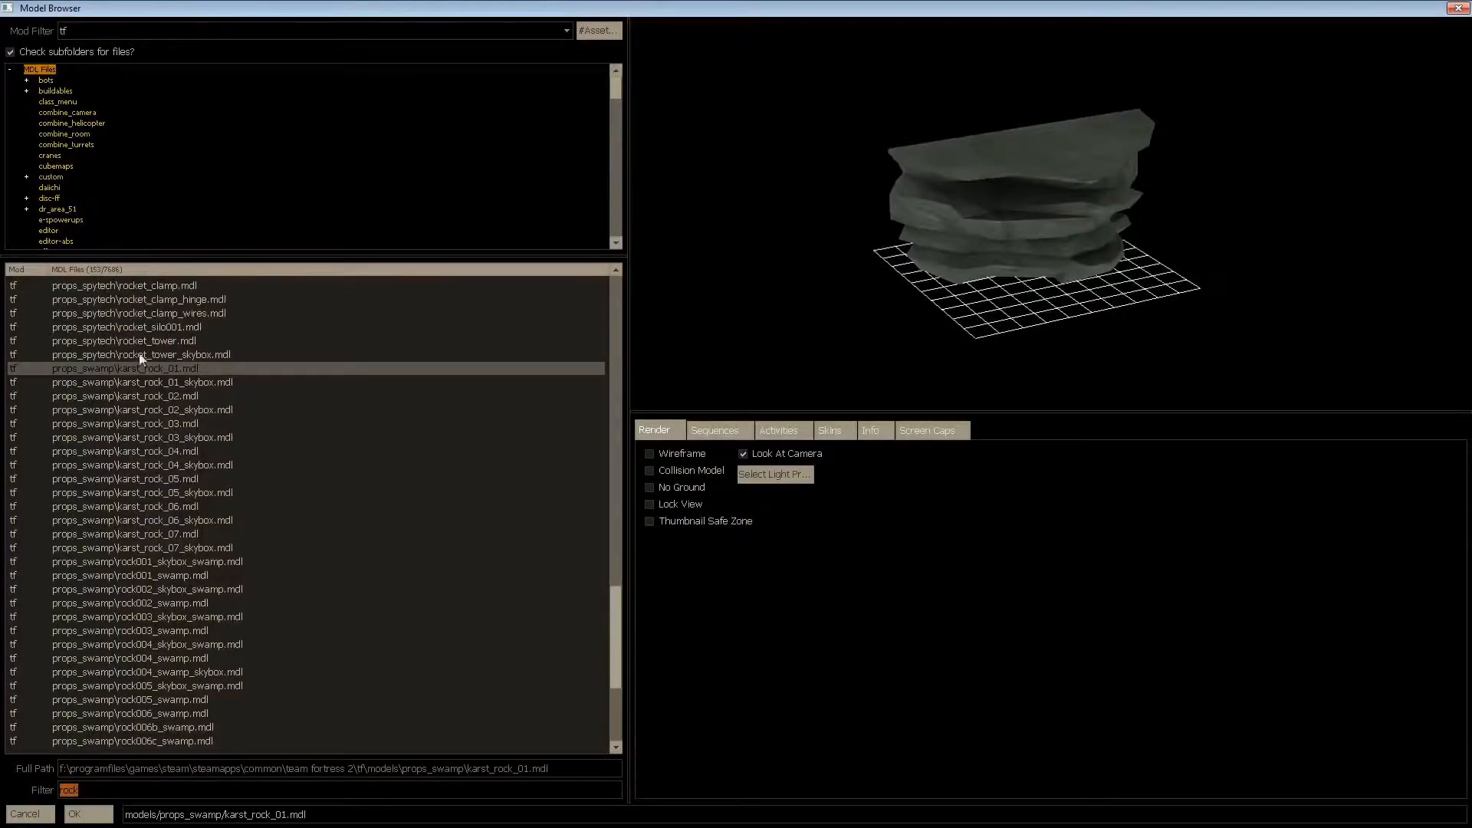
{"action": "double_click", "coordinate": [205, 388]}
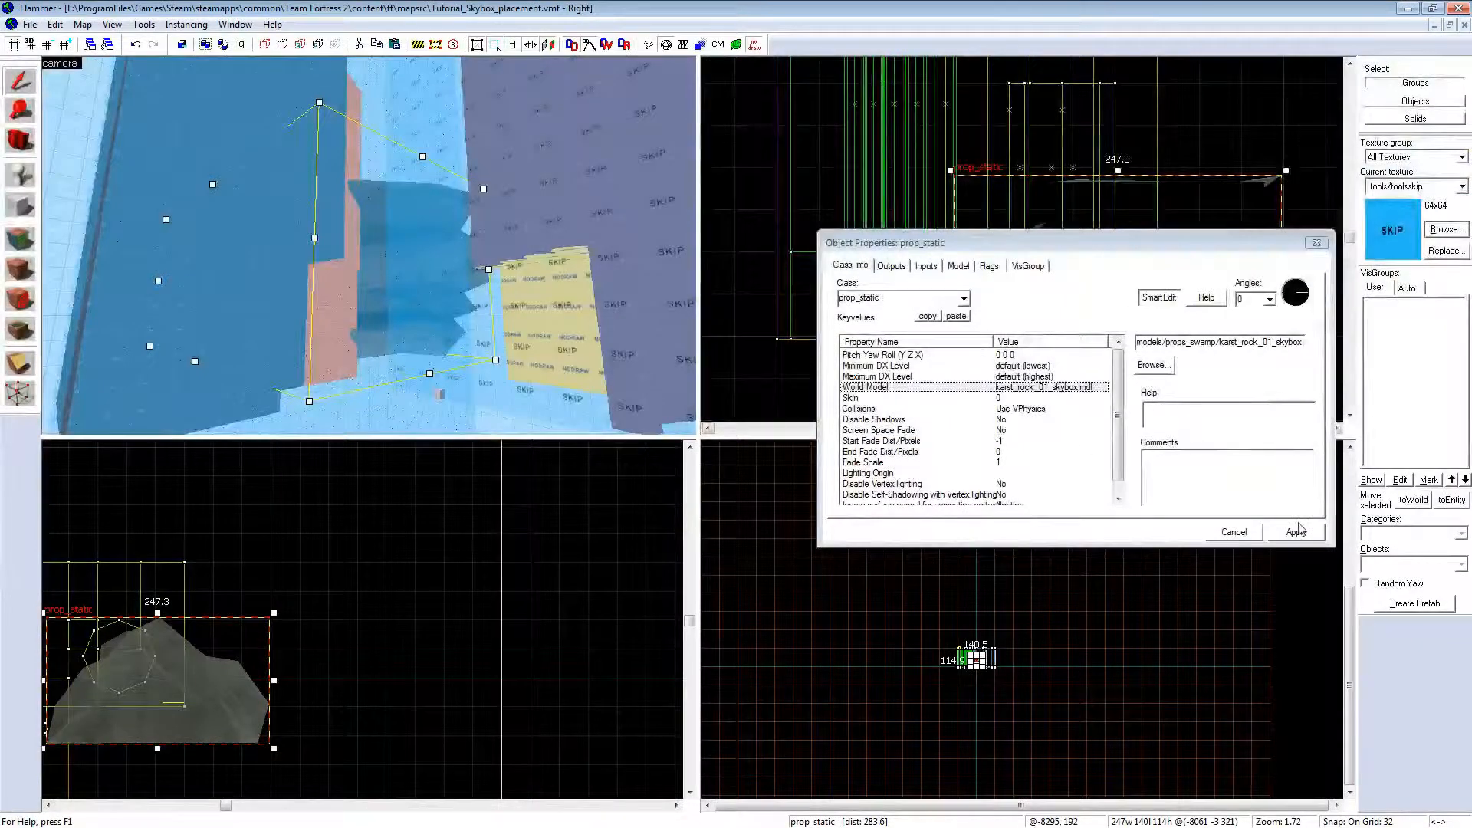
{"action": "left_click", "coordinate": [1296, 531]}
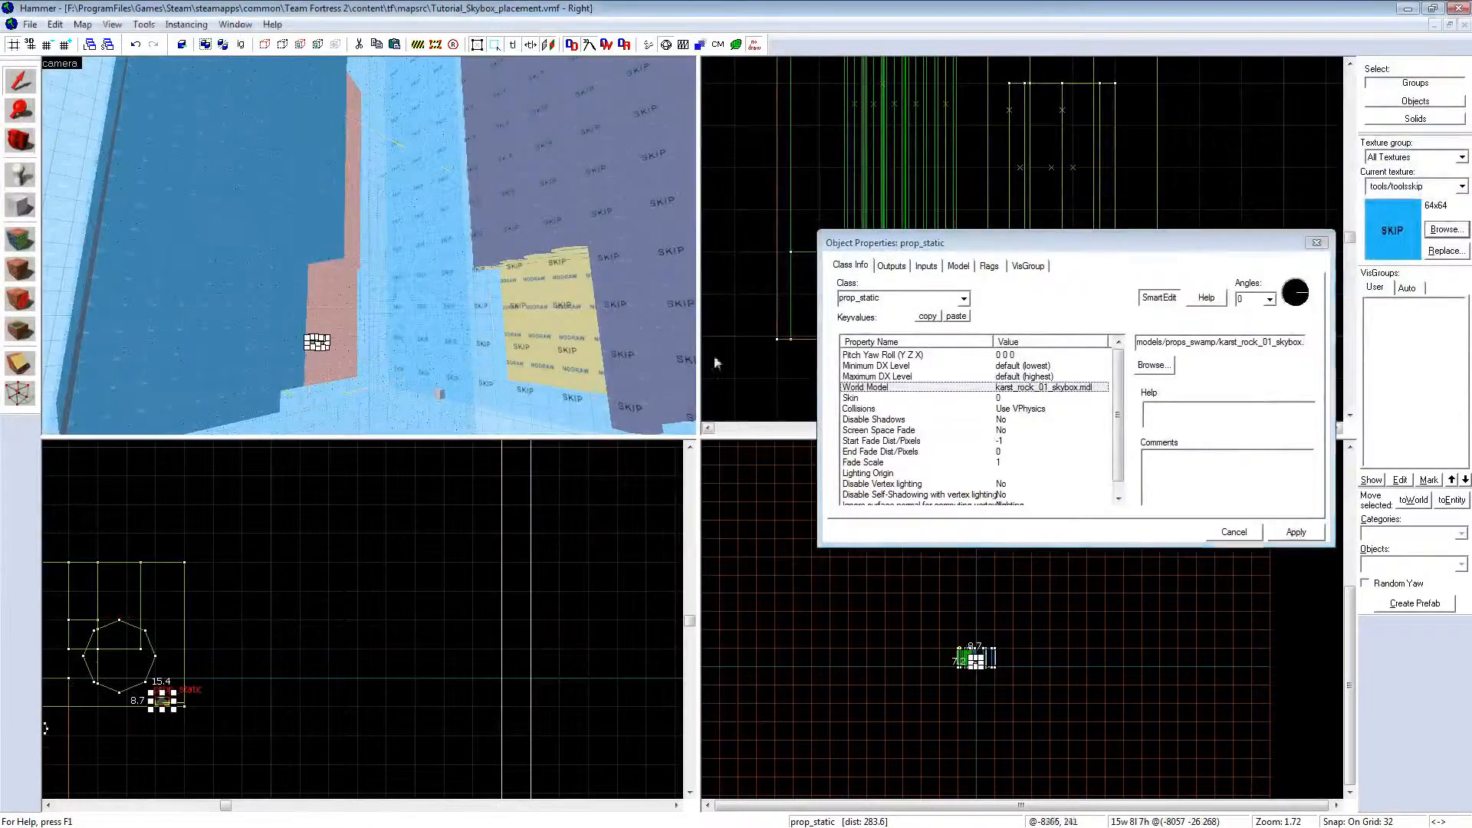
{"action": "key", "text": "ctrl+shift+e"}
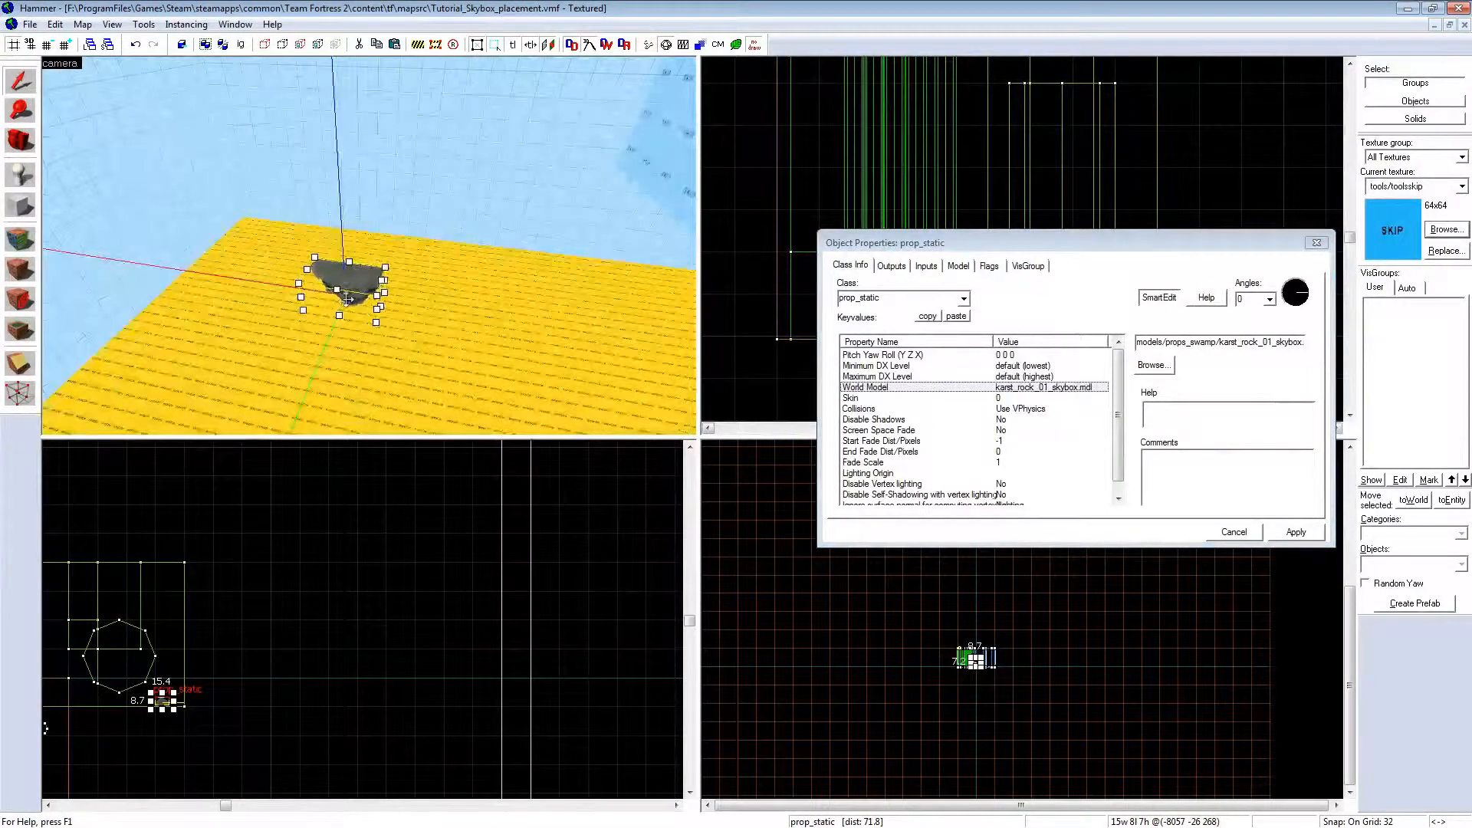
Step: Move the miniature rock away from the miniature towers to the open area near the sky_camera, and reduce the grid to 8
{"action": "left_click_drag", "start_coordinate": [348, 300], "coordinate": [652, 146]}
{"action": "key", "text": "z"}
{"action": "key", "text": "w"}
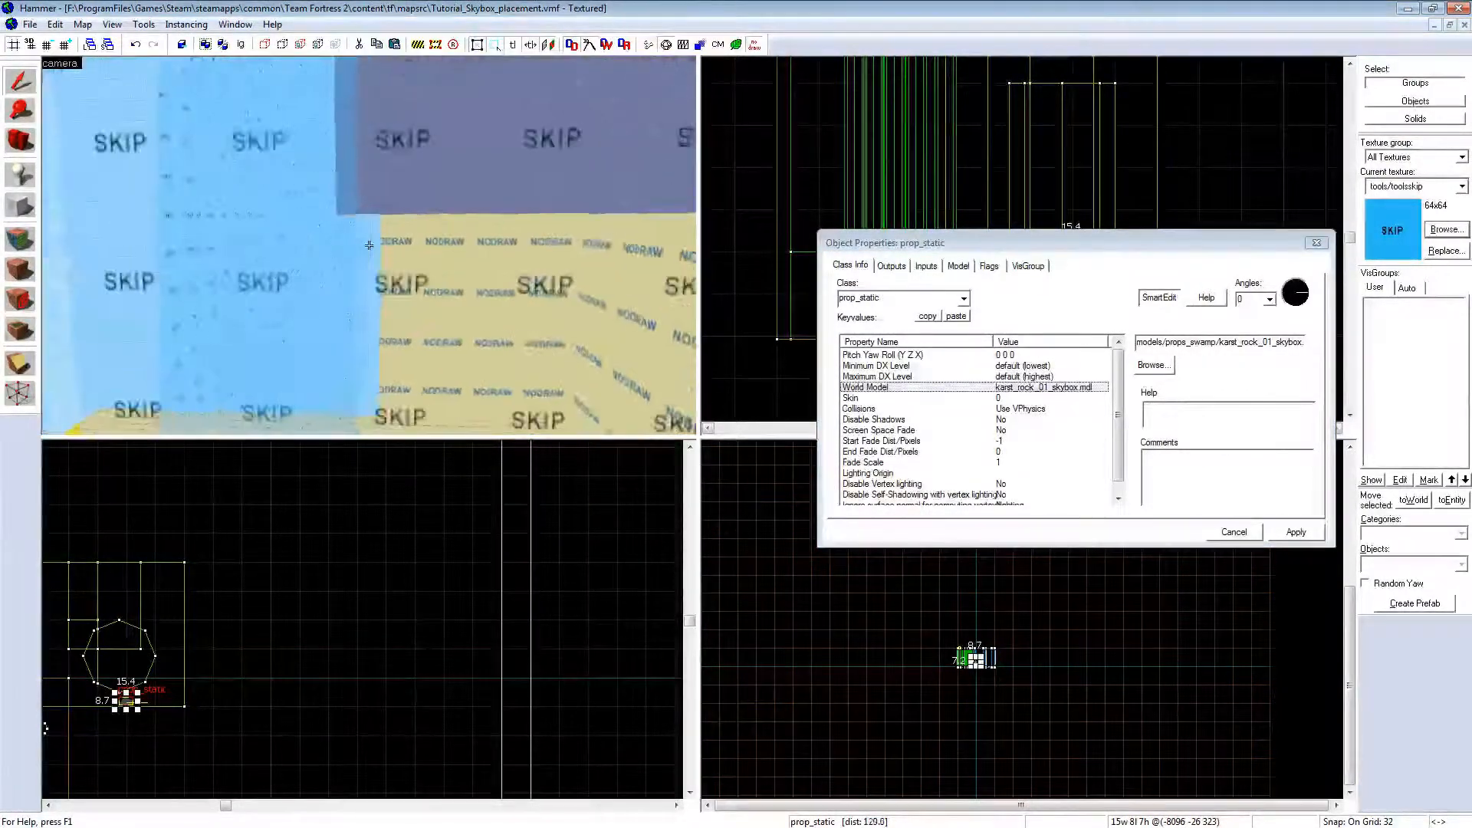
{"action": "key", "text": "s"}
{"action": "key", "text": "w"}
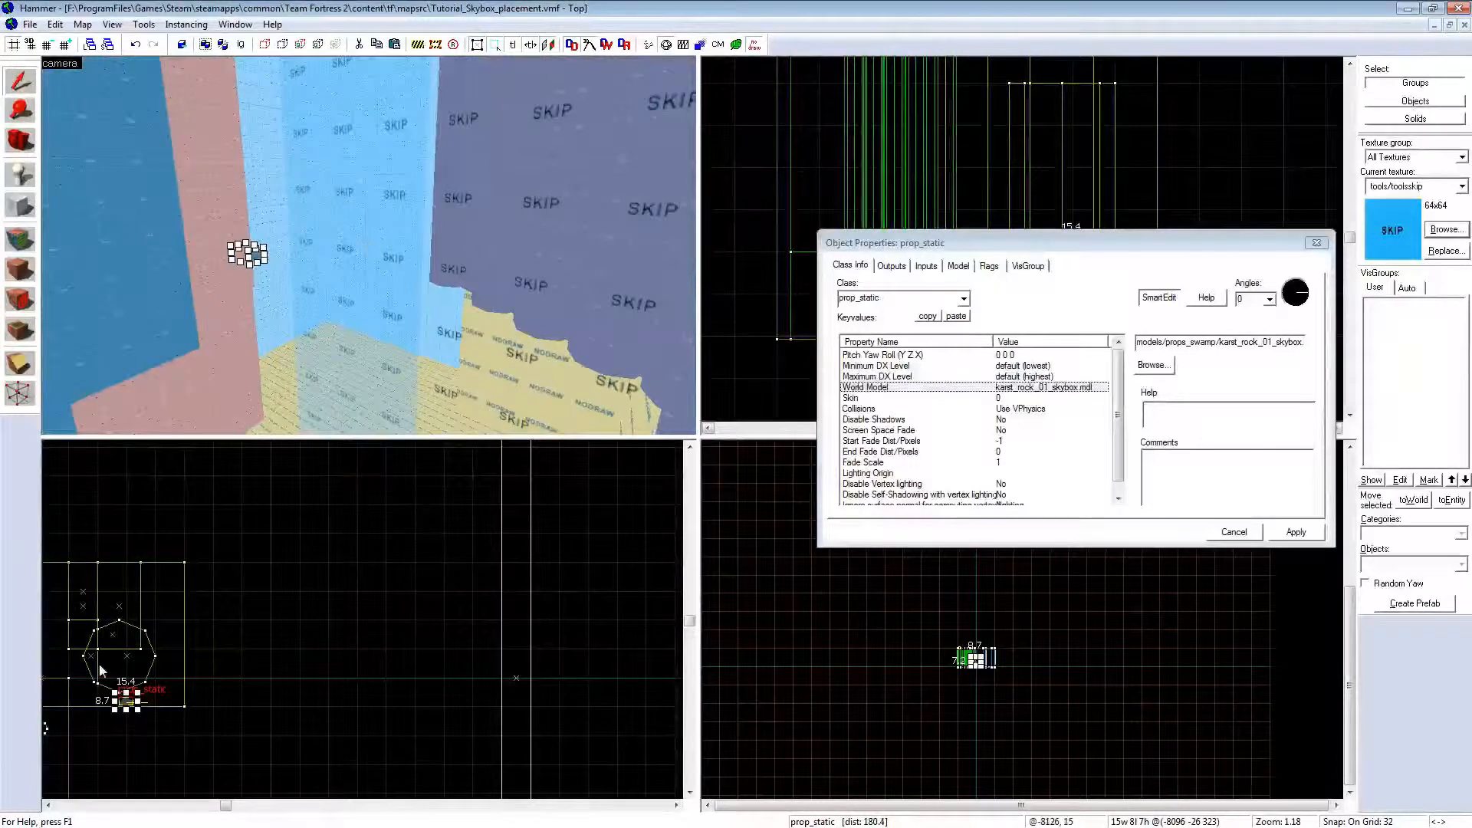
{"action": "scroll", "coordinate": [193, 667], "scroll_direction": "down", "scroll_amount": 3}
{"action": "scroll", "coordinate": [107, 725], "scroll_direction": "up", "scroll_amount": 10}
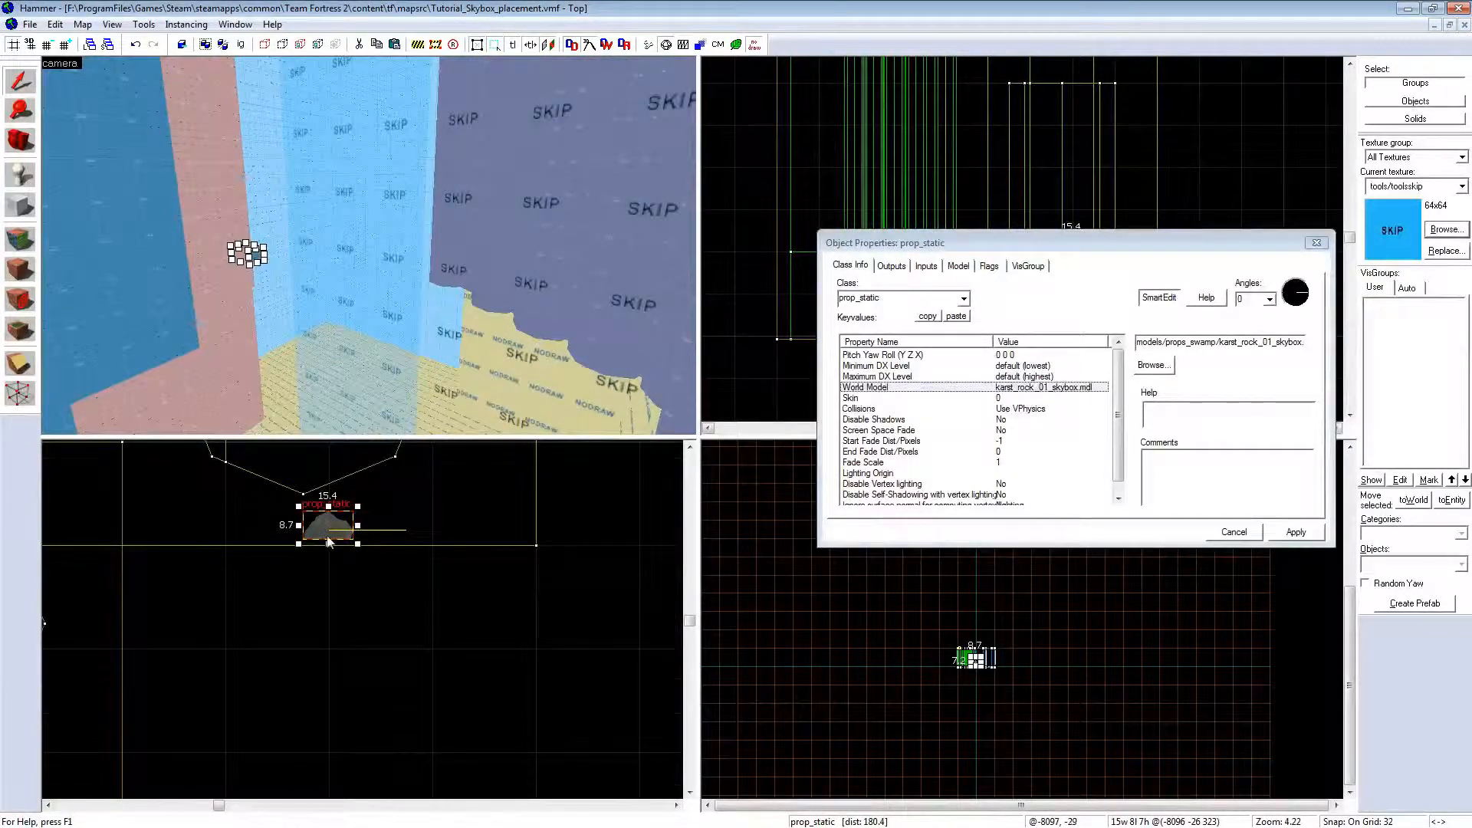
{"action": "scroll", "coordinate": [327, 541], "scroll_direction": "down", "scroll_amount": 2}
{"action": "left_click_drag", "start_coordinate": [327, 541], "coordinate": [282, 654]}
{"action": "key", "text": "["}
{"action": "key", "text": "["}
Step: Shift the miniature rock 24 units along the X axis, lower it slightly using grid size 2, and deselect it
{"action": "key", "text": "z"}
{"action": "key", "text": "w"}
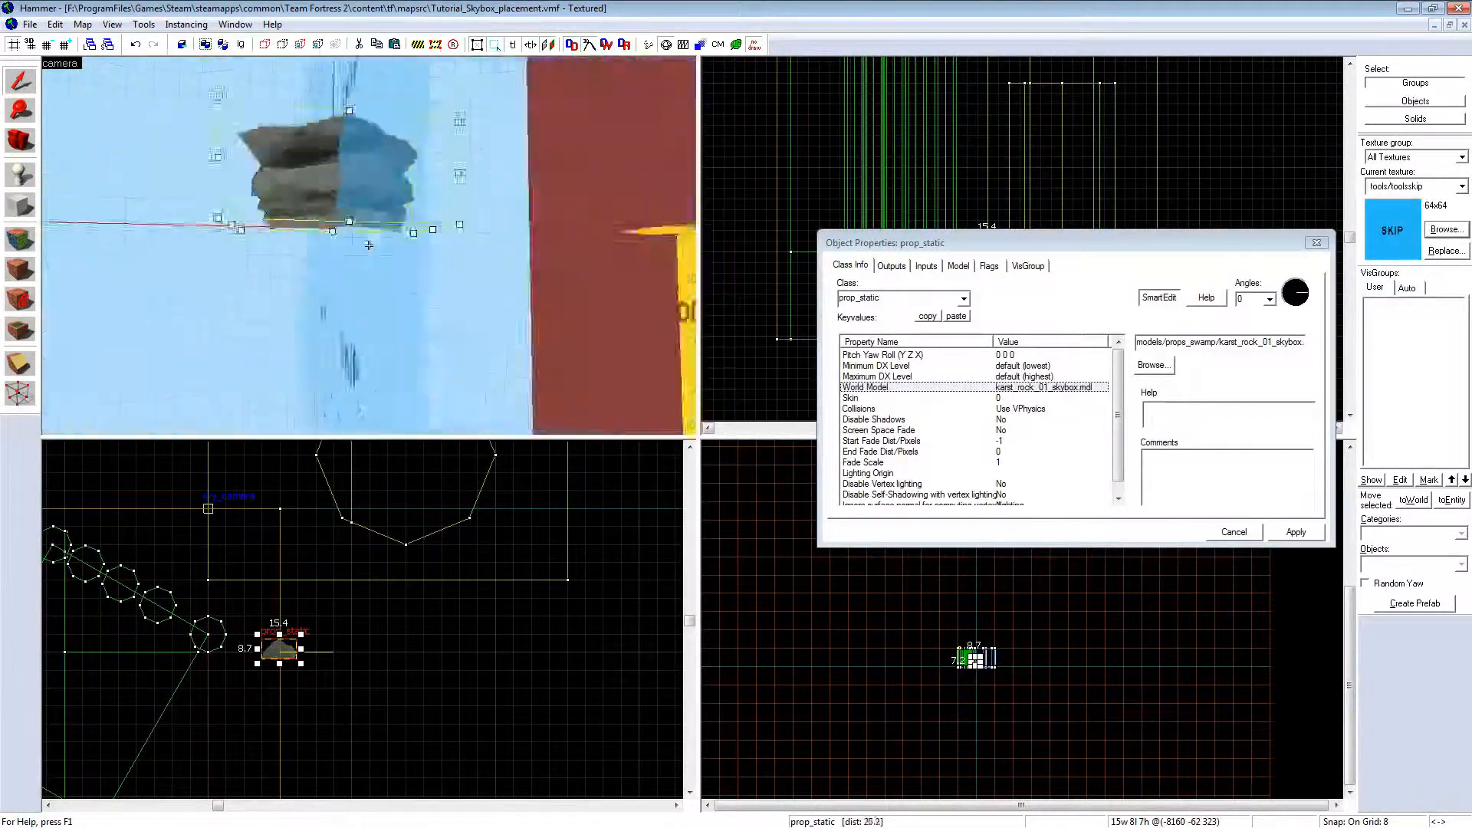
{"action": "key", "text": "s"}
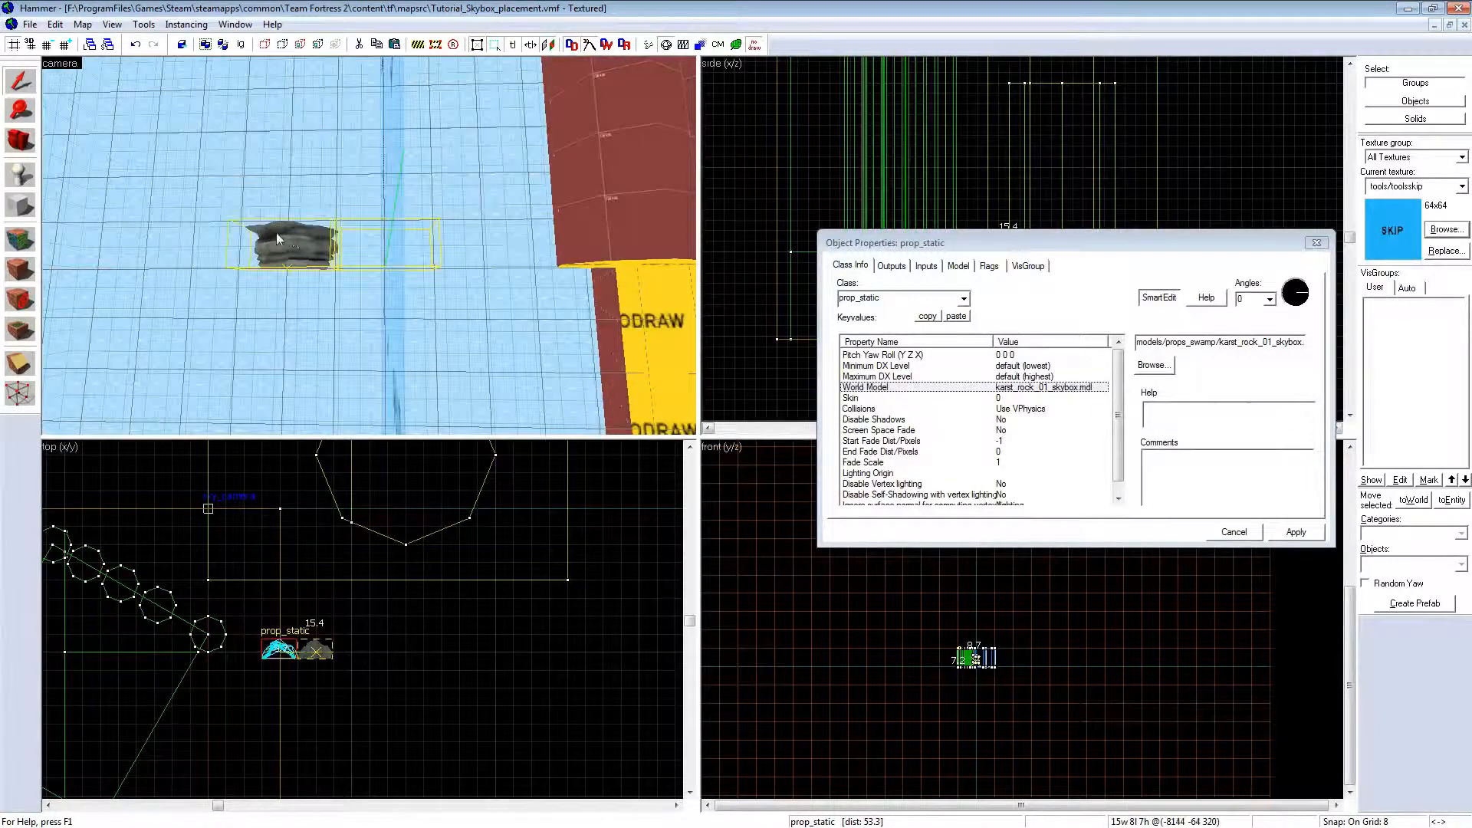
{"action": "left_click", "coordinate": [251, 238]}
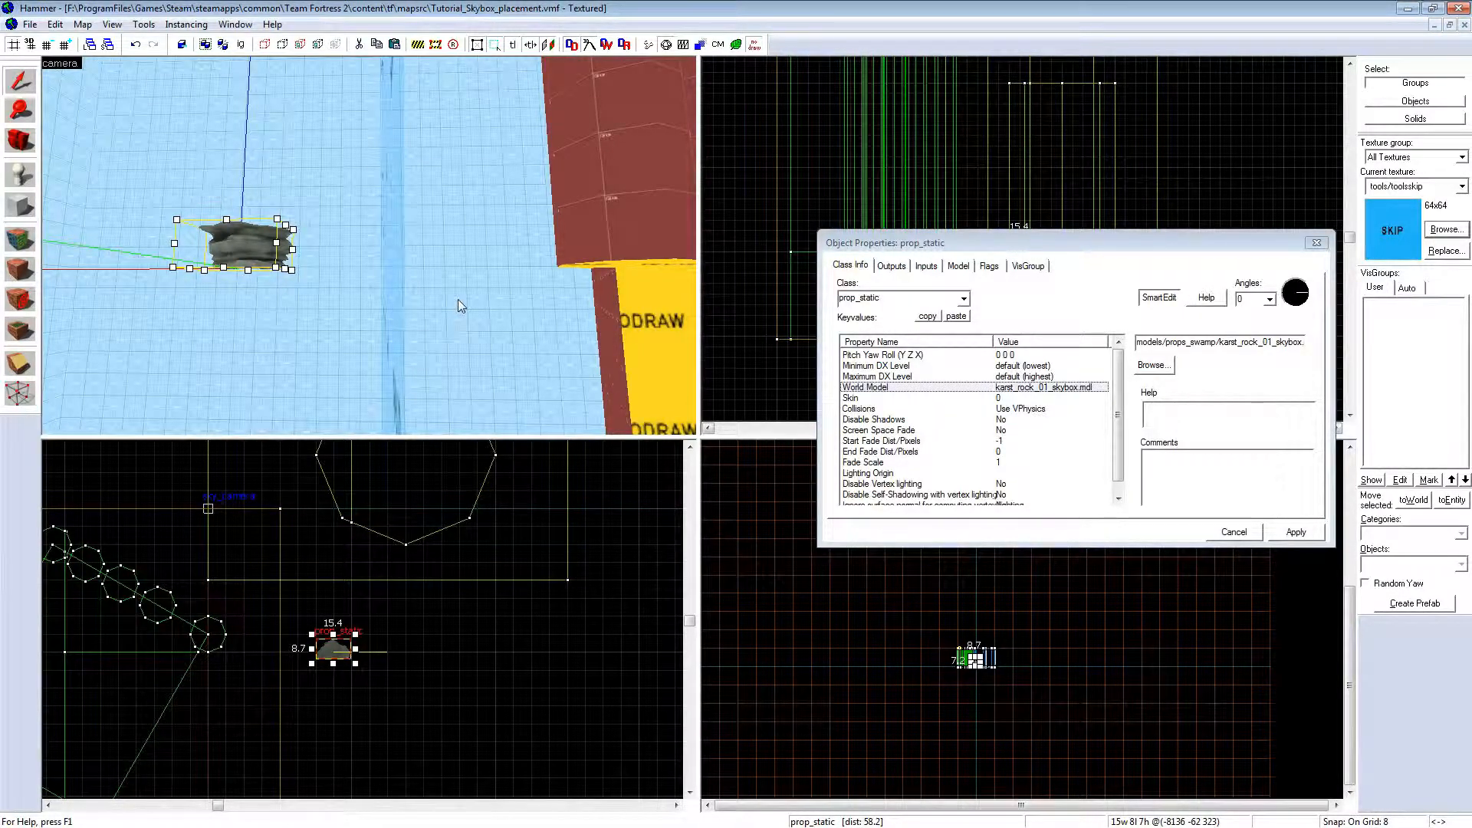
{"action": "scroll", "coordinate": [863, 664], "scroll_direction": "up", "scroll_amount": 6}
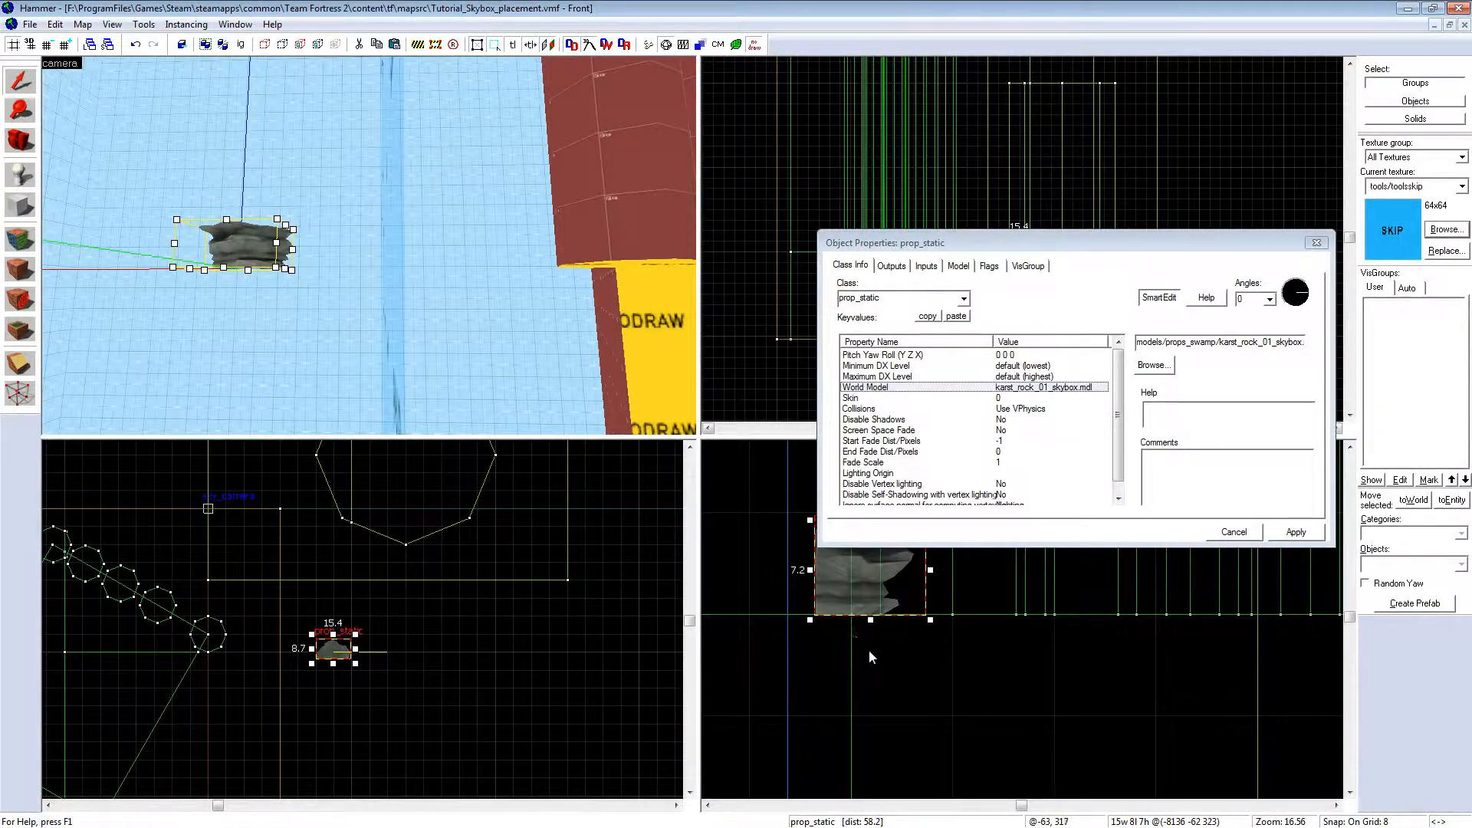
{"action": "left_click_drag", "start_coordinate": [869, 623], "coordinate": [867, 641]}
{"action": "left_click", "coordinate": [914, 674]}
Step: Compile and run the map with BSP set to Normal and both VIS and RAD set to Fast
{"action": "scroll", "coordinate": [80, 184], "scroll_direction": "down", "scroll_amount": 3}
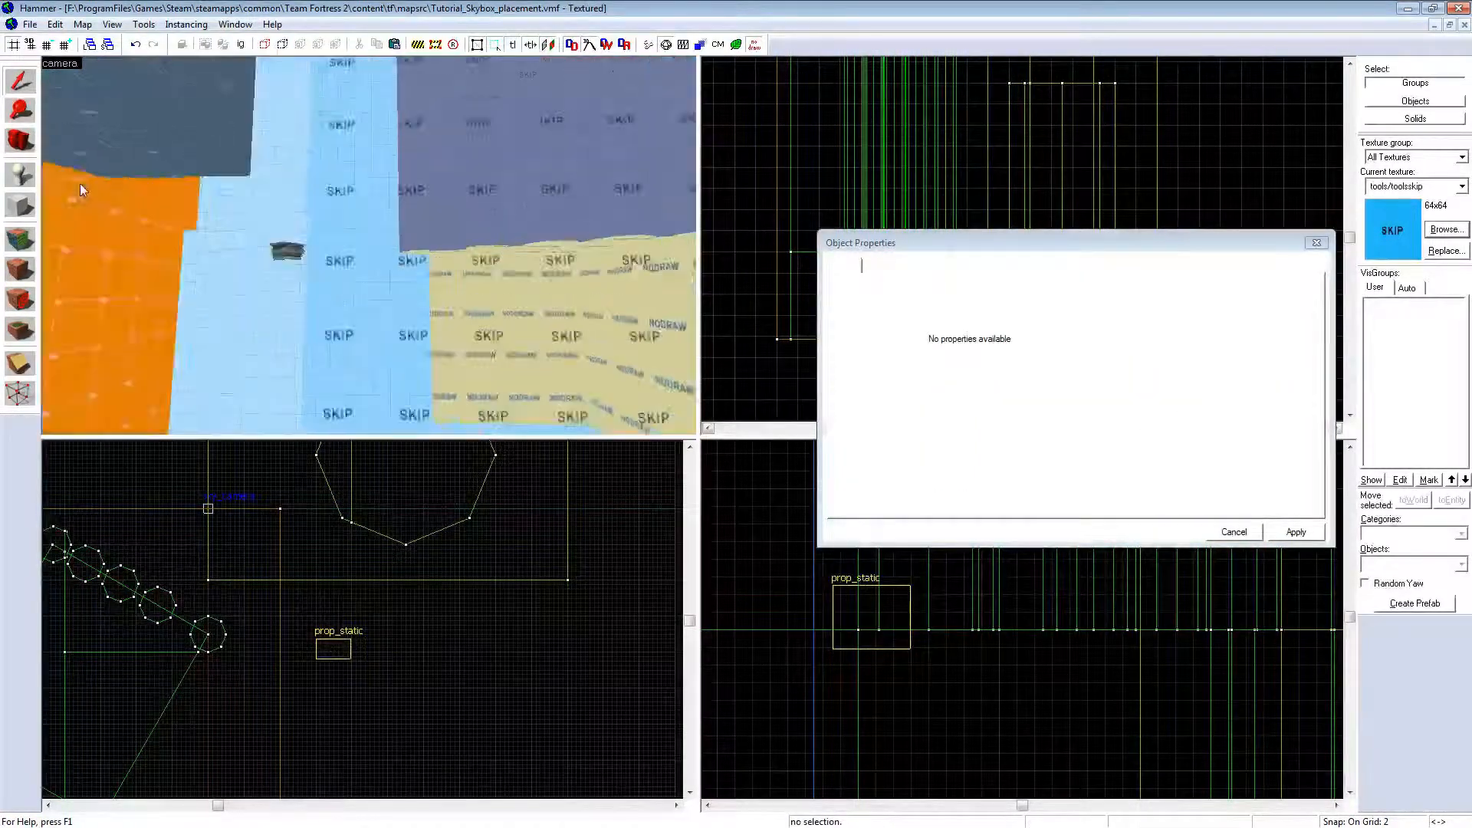
{"action": "scroll", "coordinate": [80, 184], "scroll_direction": "up", "scroll_amount": 1}
{"action": "key", "text": "z"}
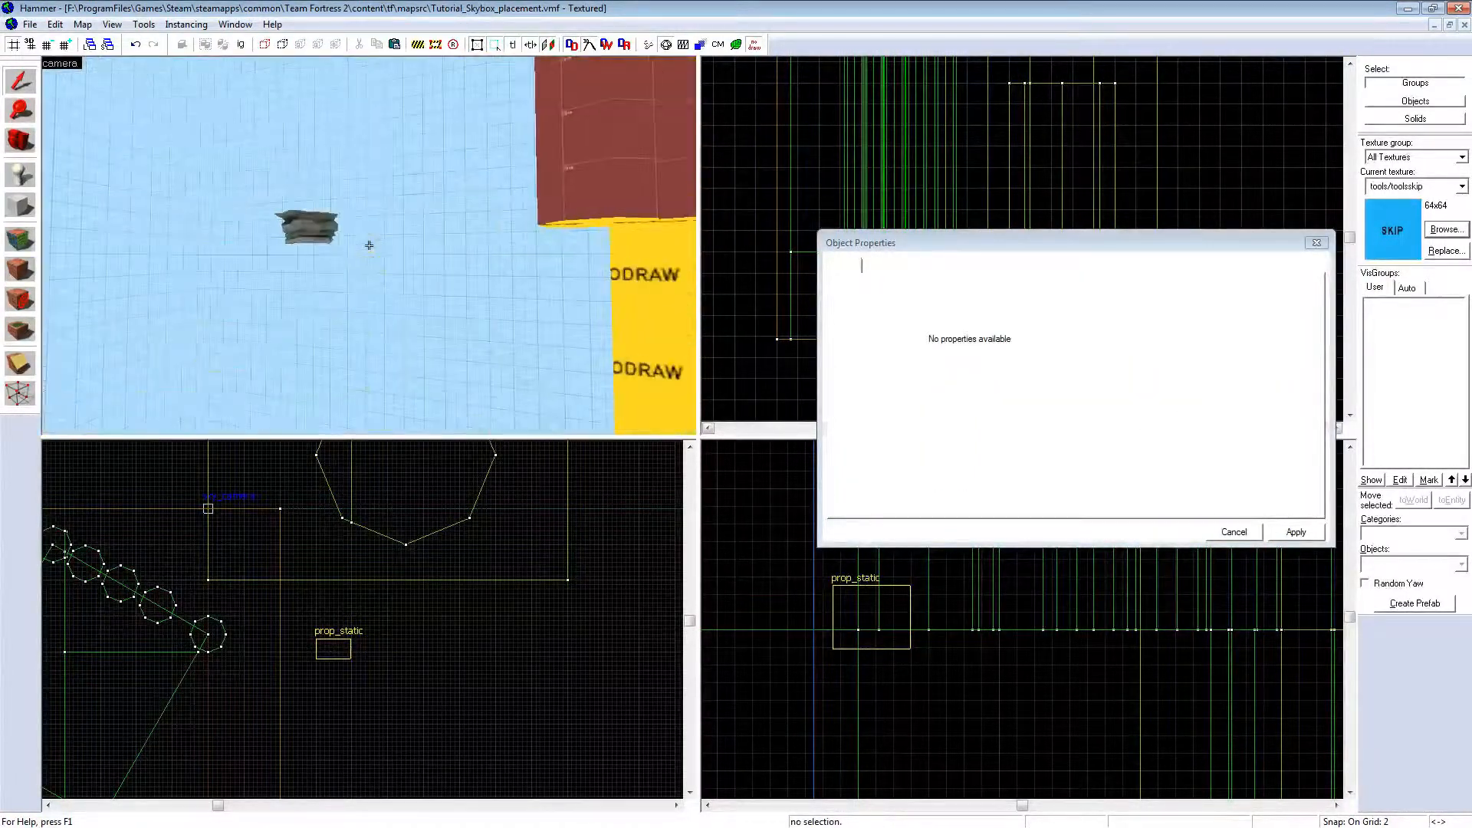
{"action": "left_click", "coordinate": [42, 25]}
{"action": "left_click", "coordinate": [84, 192]}
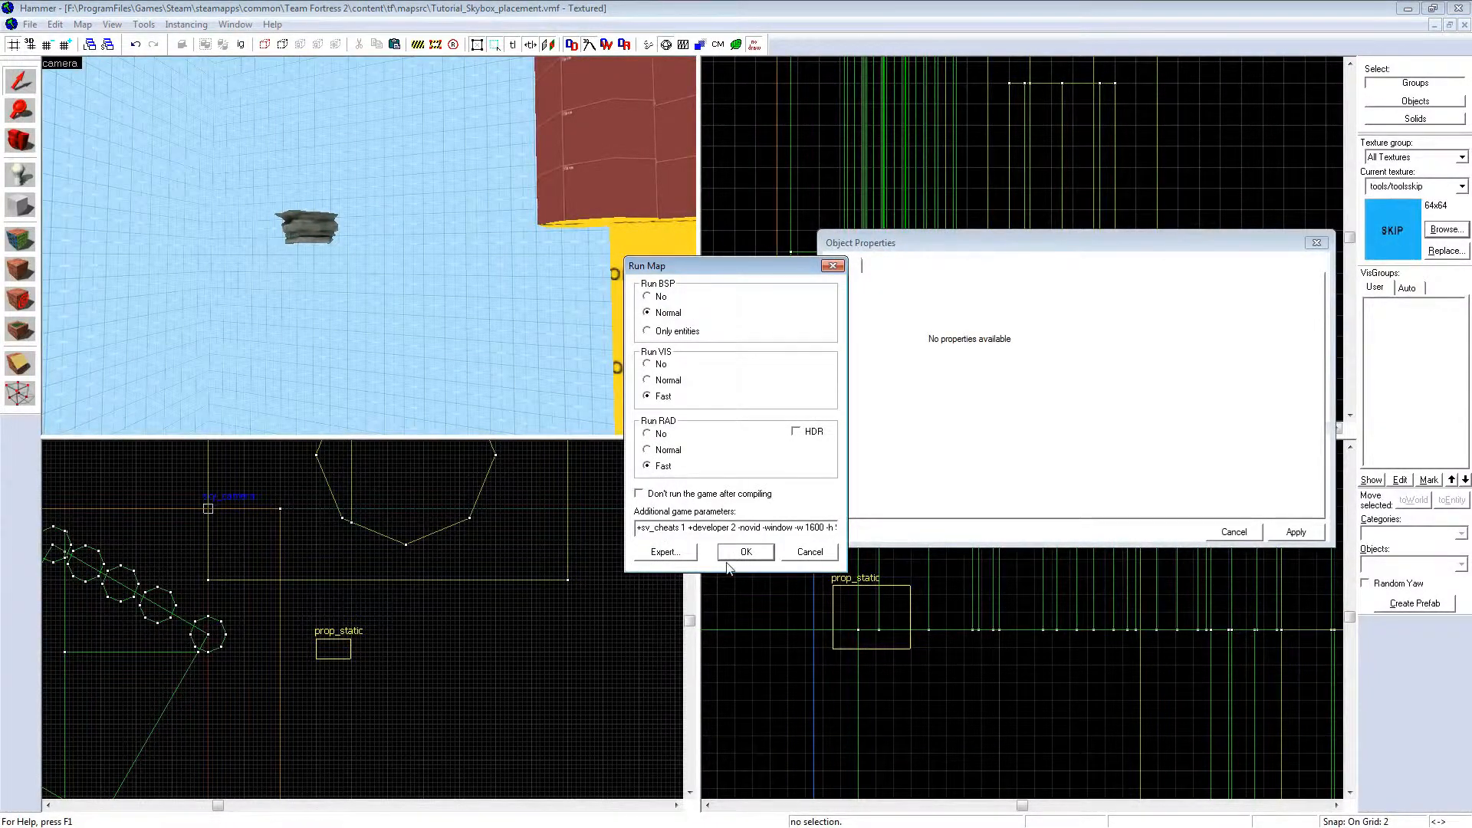
{"action": "left_click", "coordinate": [741, 554]}
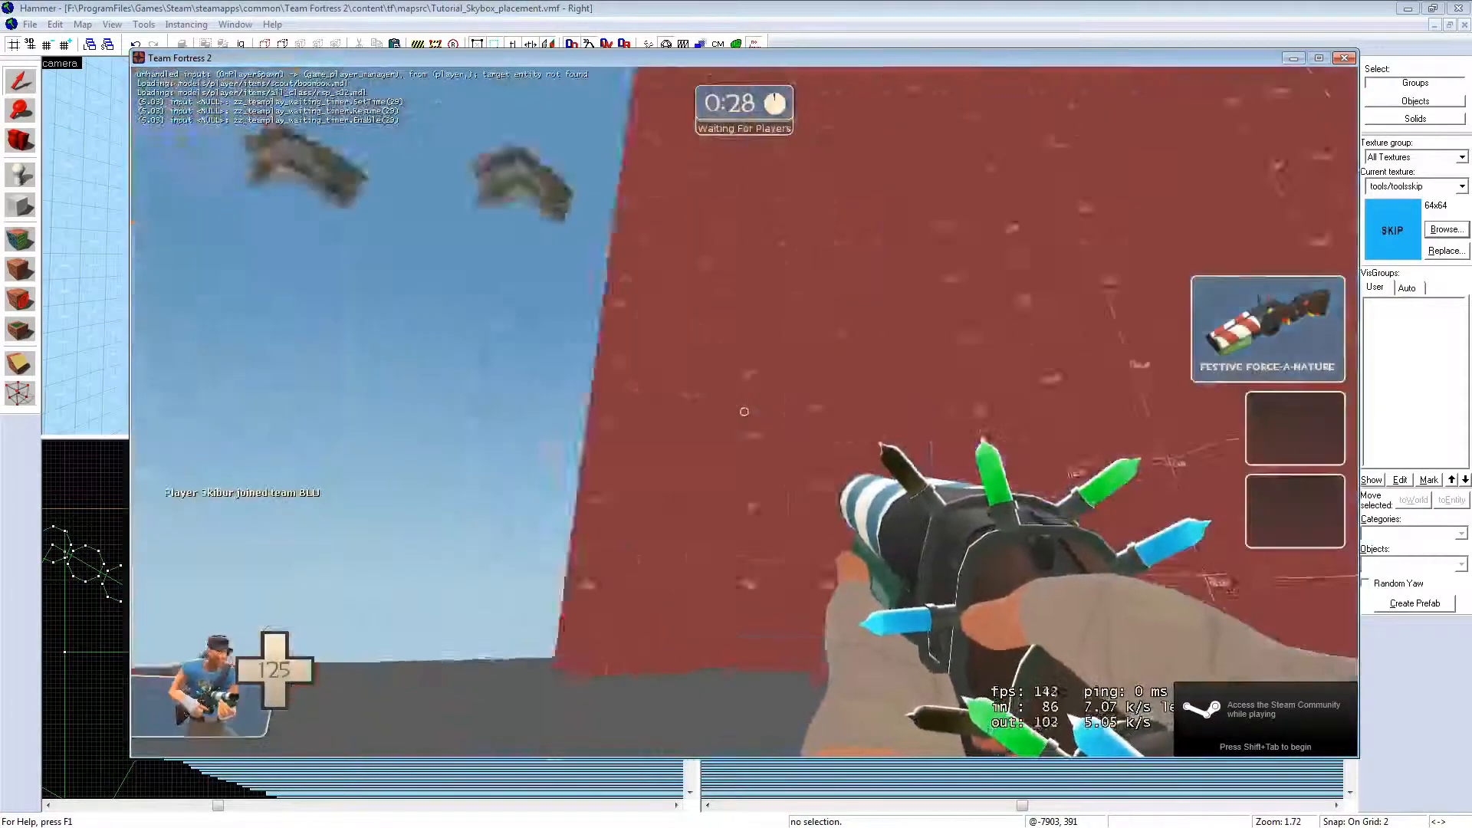
Step: Turn on noclip in Team Fortress 2 and compare the full-size rock with the skybox rock from several distances and angles
{"action": "scroll", "coordinate": [744, 412], "scroll_direction": "down", "scroll_amount": 2}
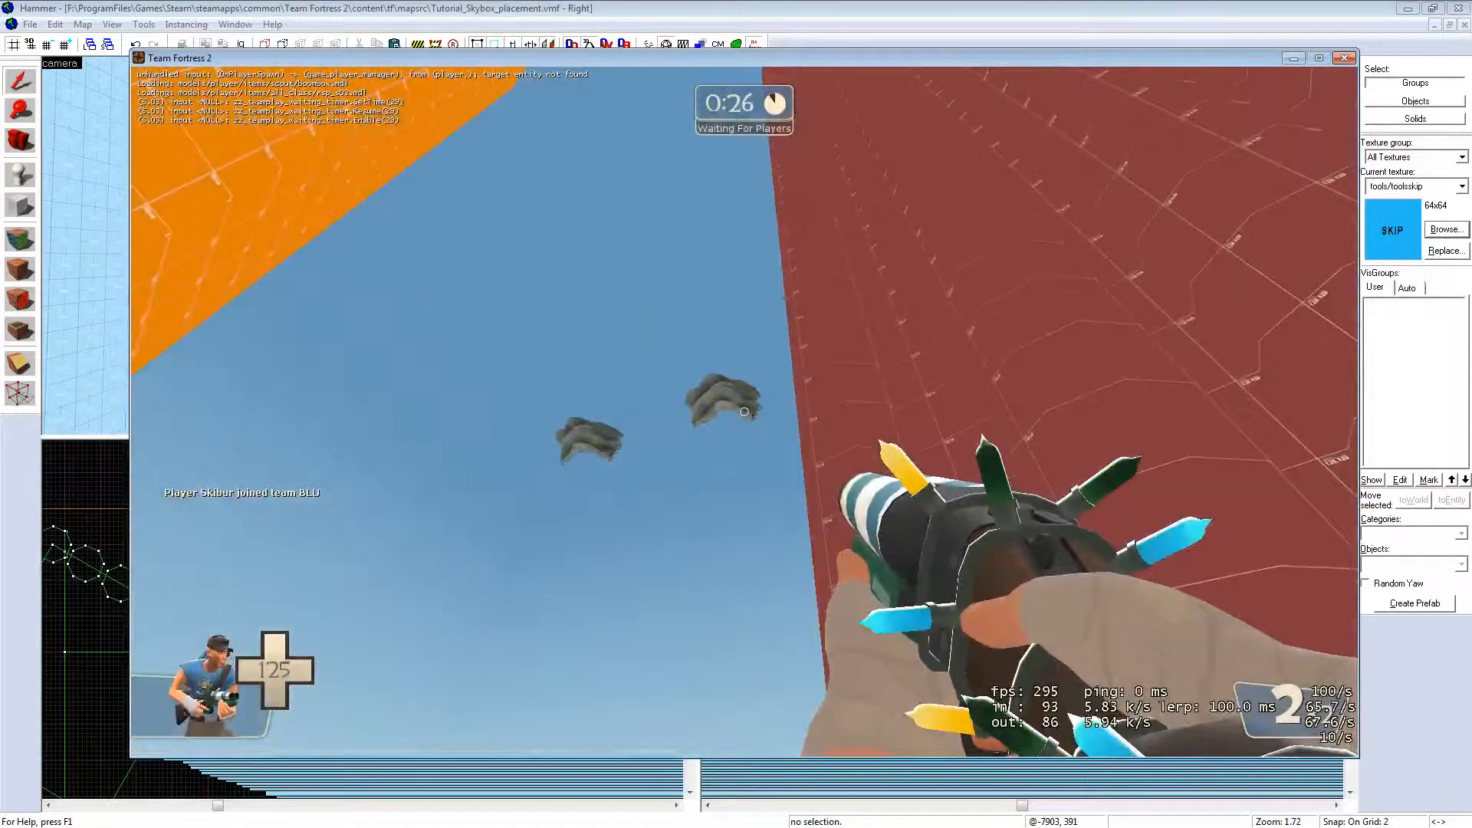
{"action": "key", "text": "v"}
{"action": "key", "text": "w"}
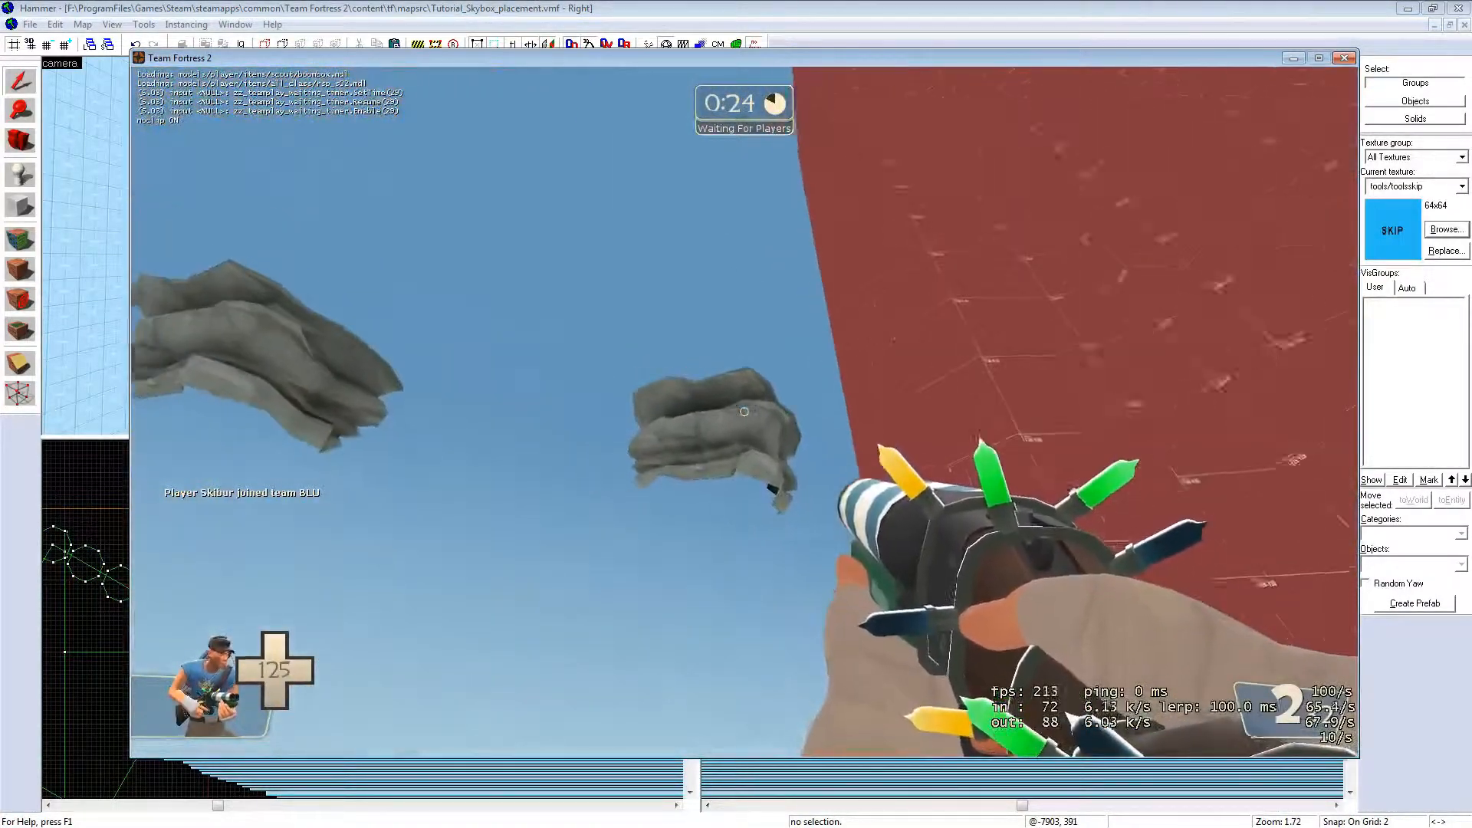
{"action": "left_click", "coordinate": [744, 412]}
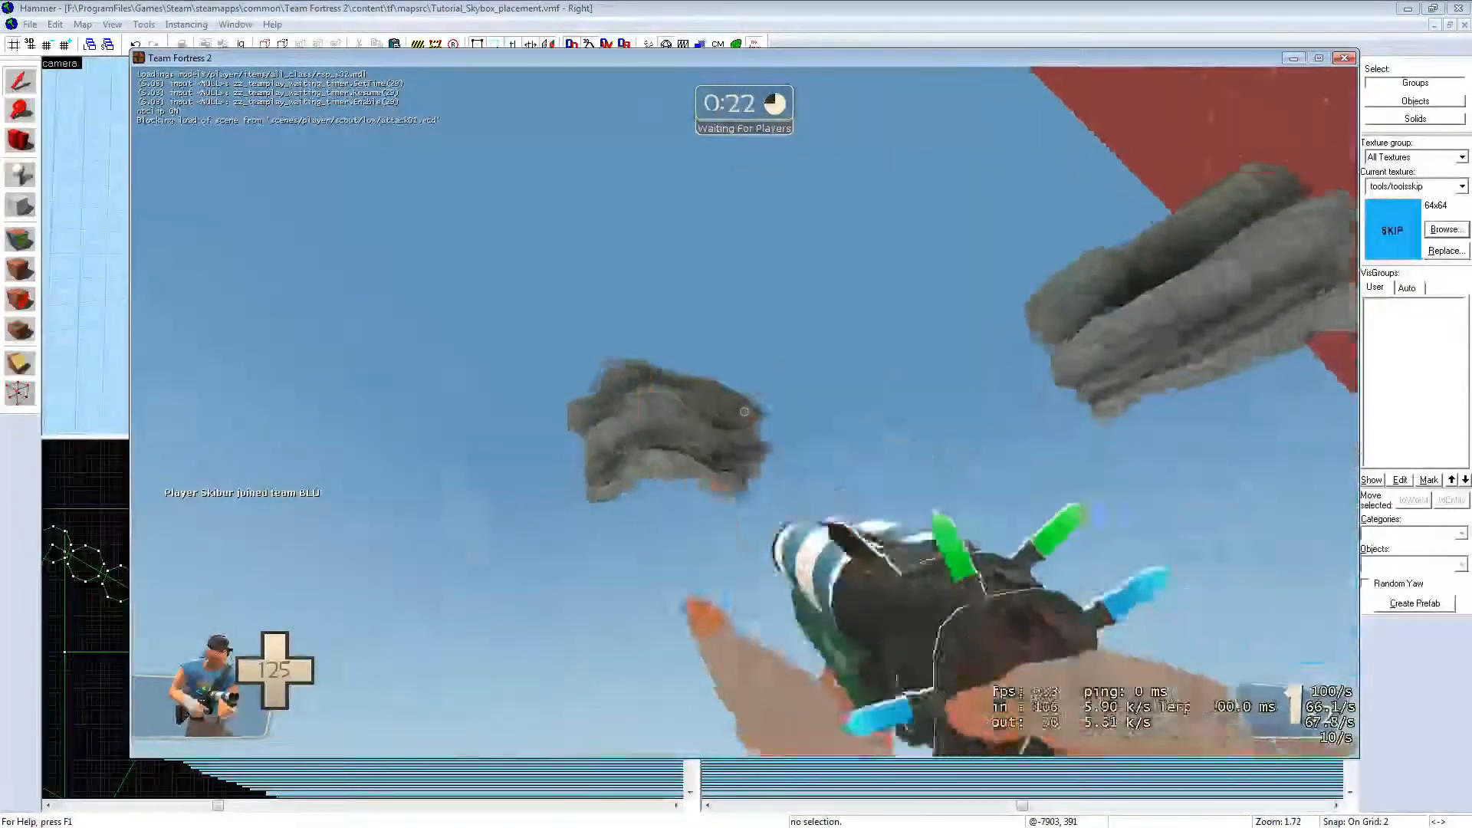
{"action": "key", "text": "w"}
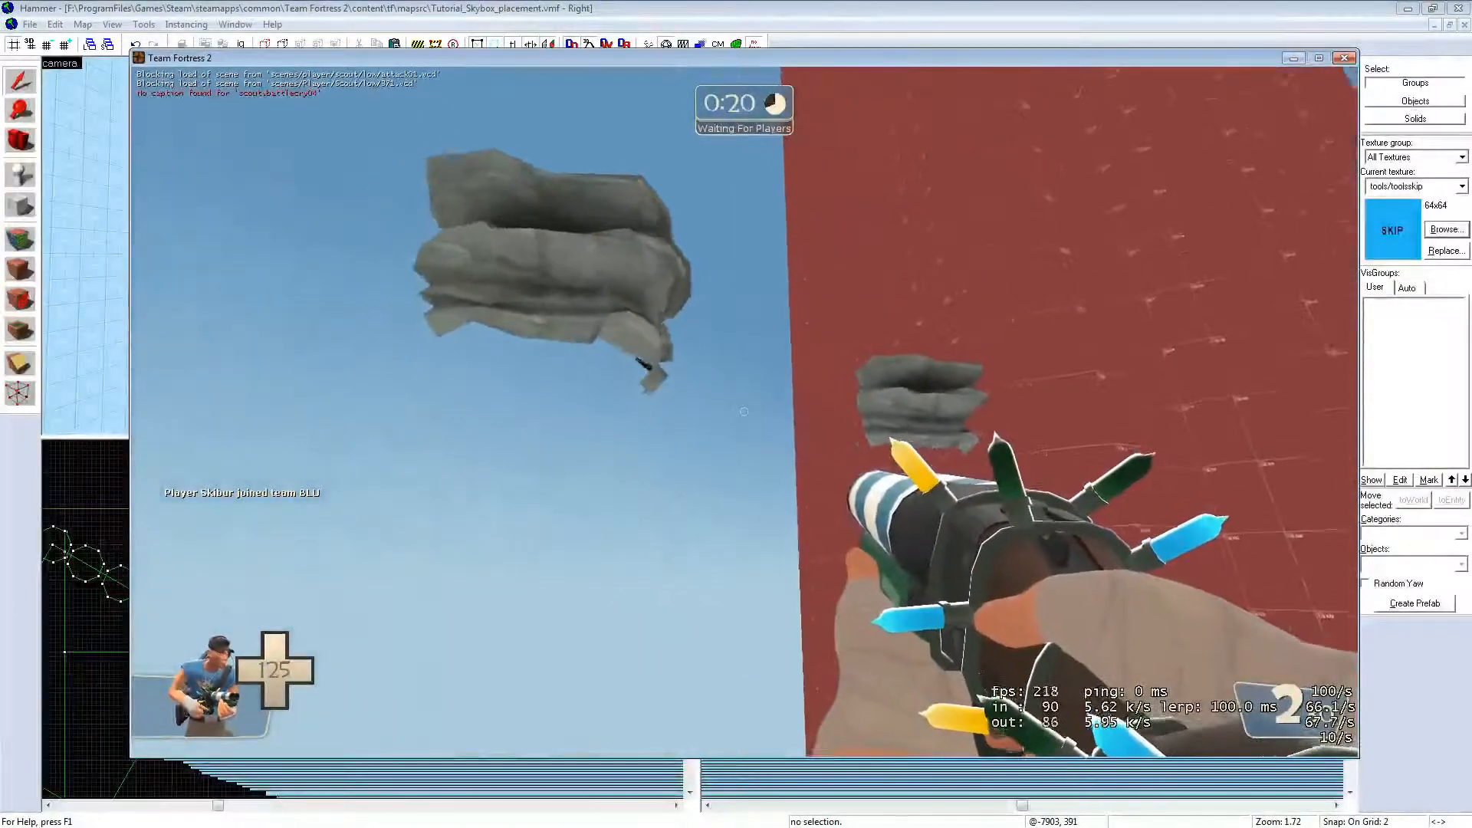
{"action": "key", "text": "w"}
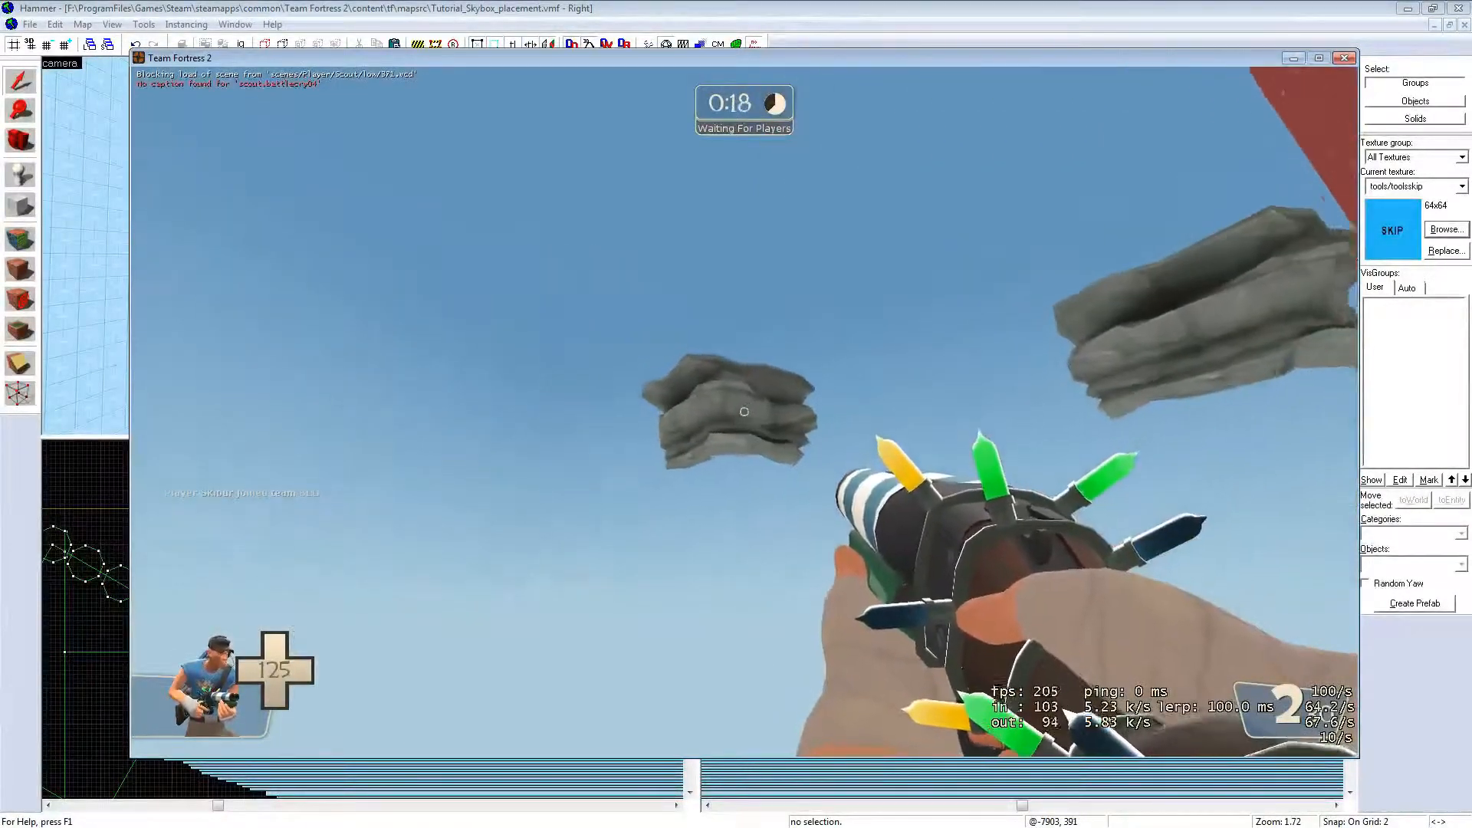
{"action": "key", "text": "w"}
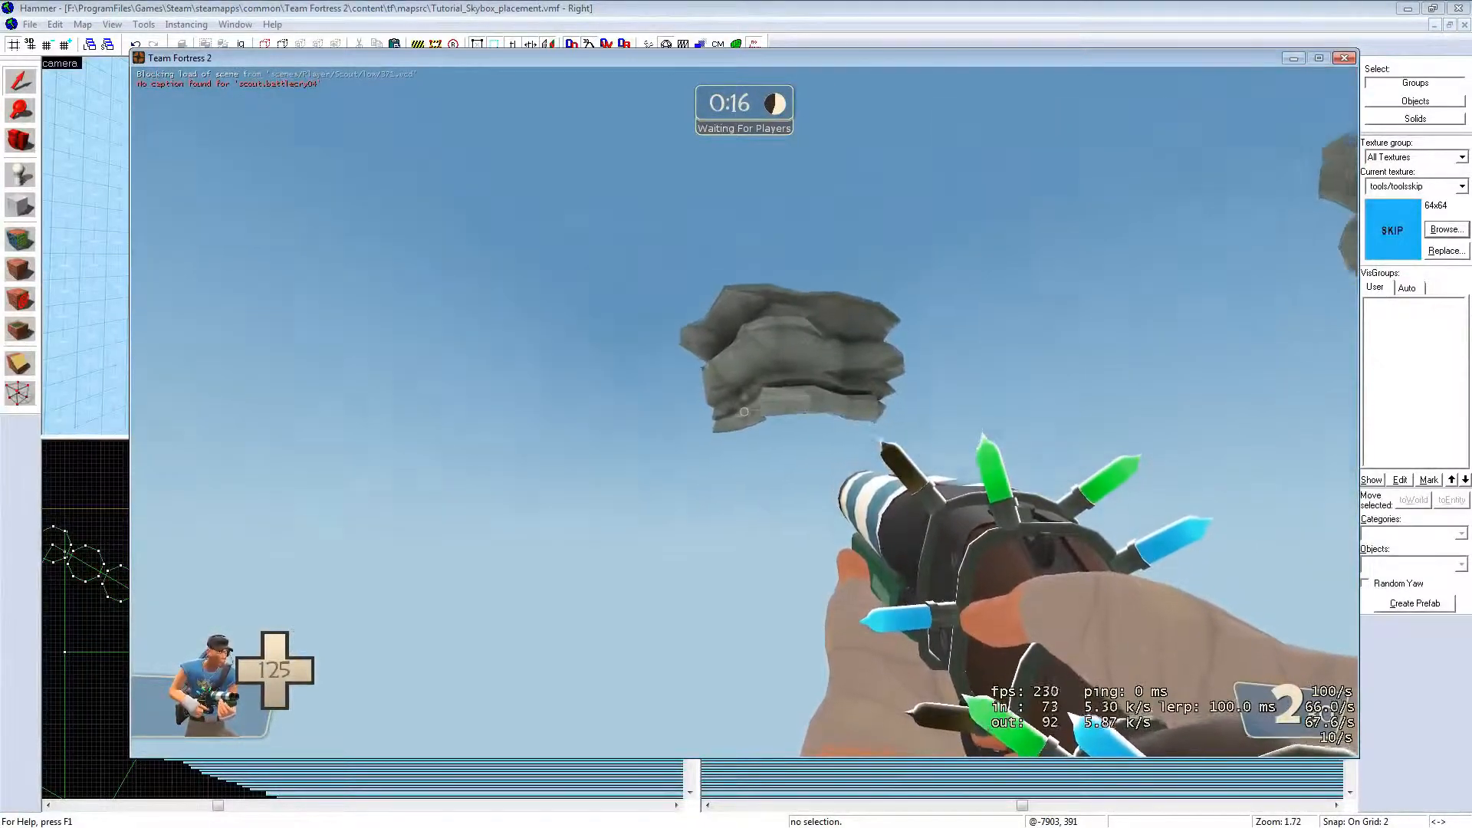
{"action": "key", "text": "w"}
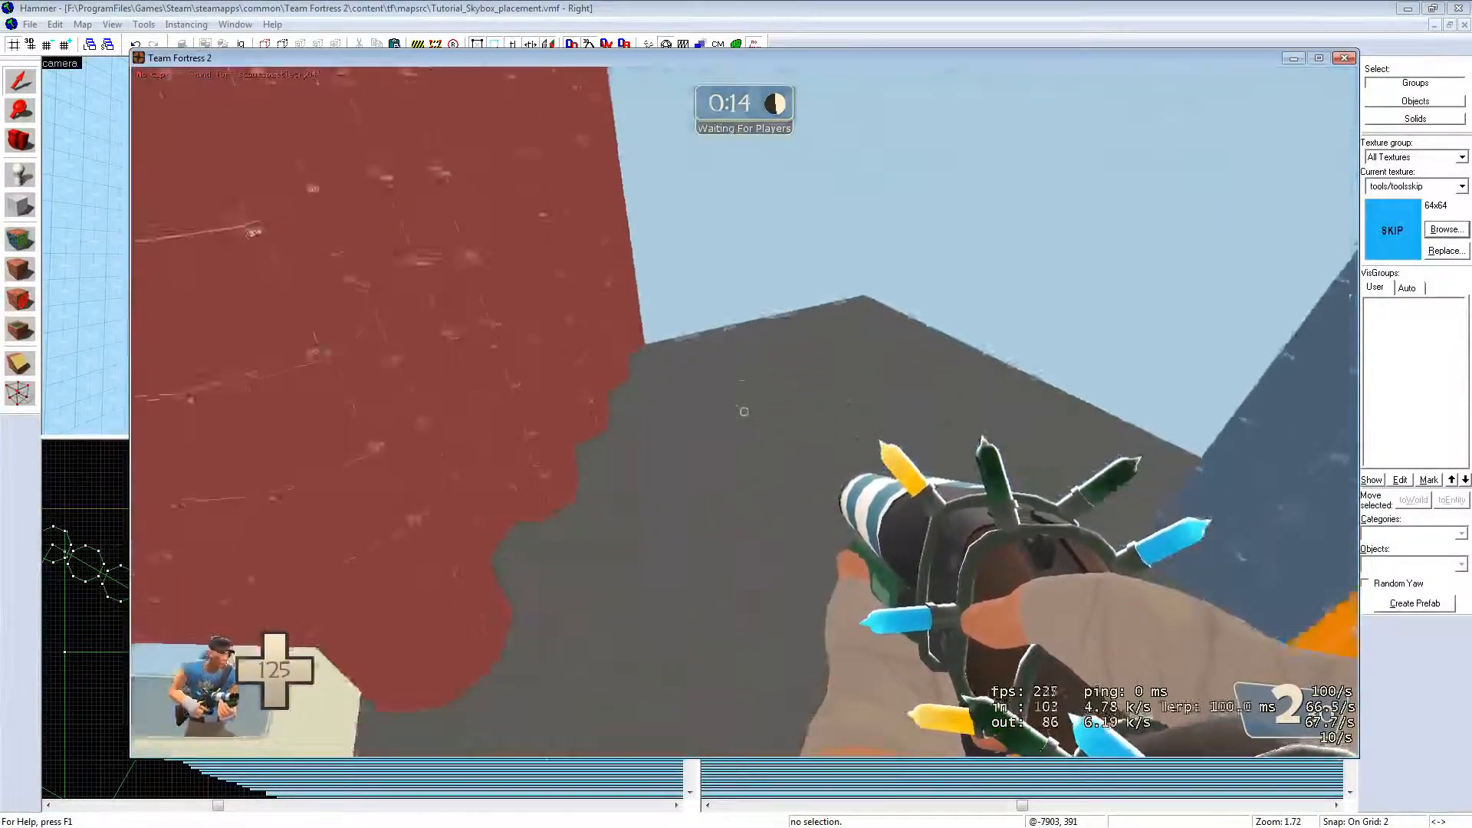
{"action": "key", "text": "w"}
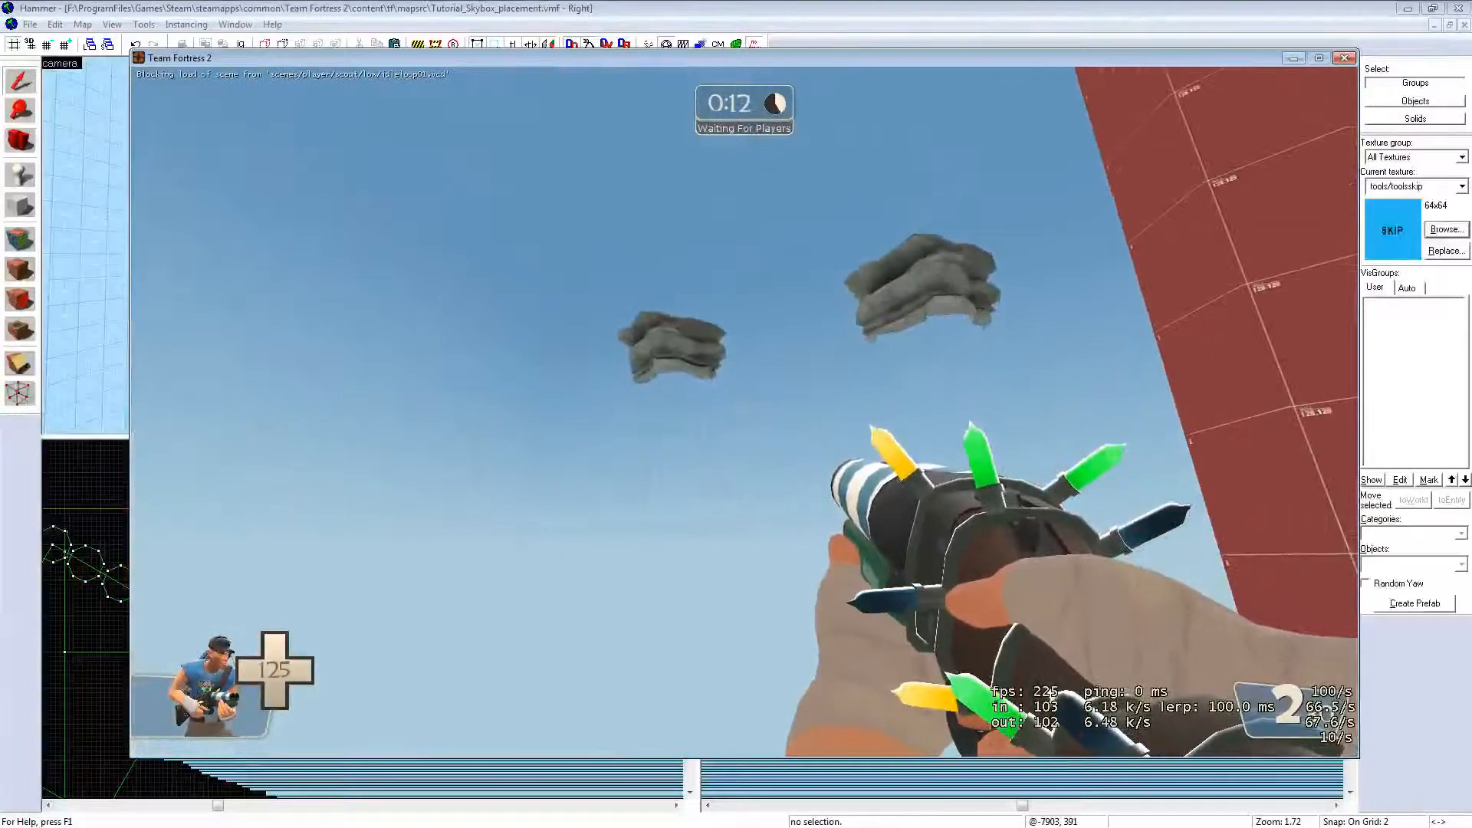
{"action": "key", "text": "w"}
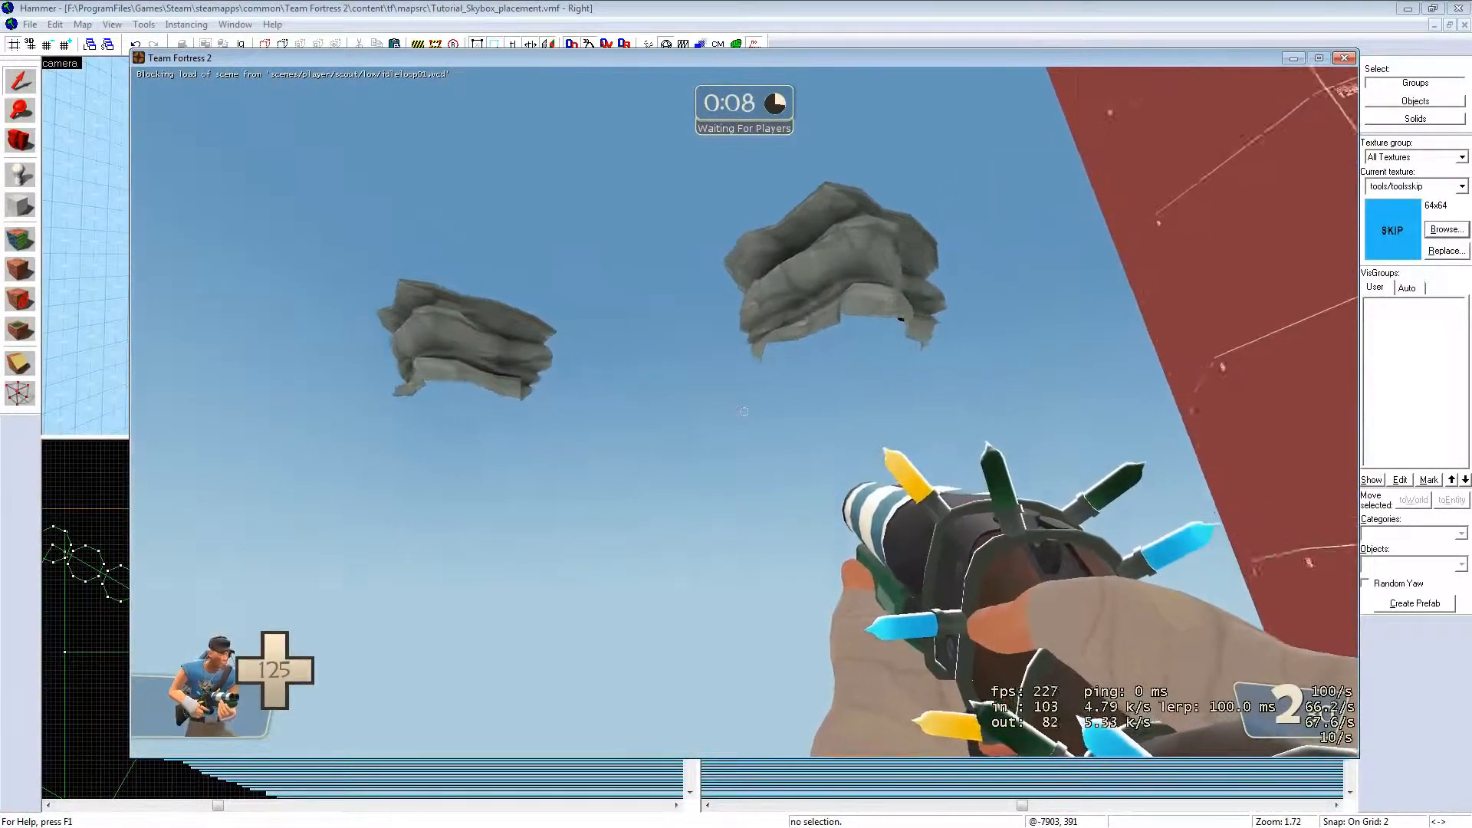
{"action": "key", "text": "w"}
{"action": "key", "text": "s"}
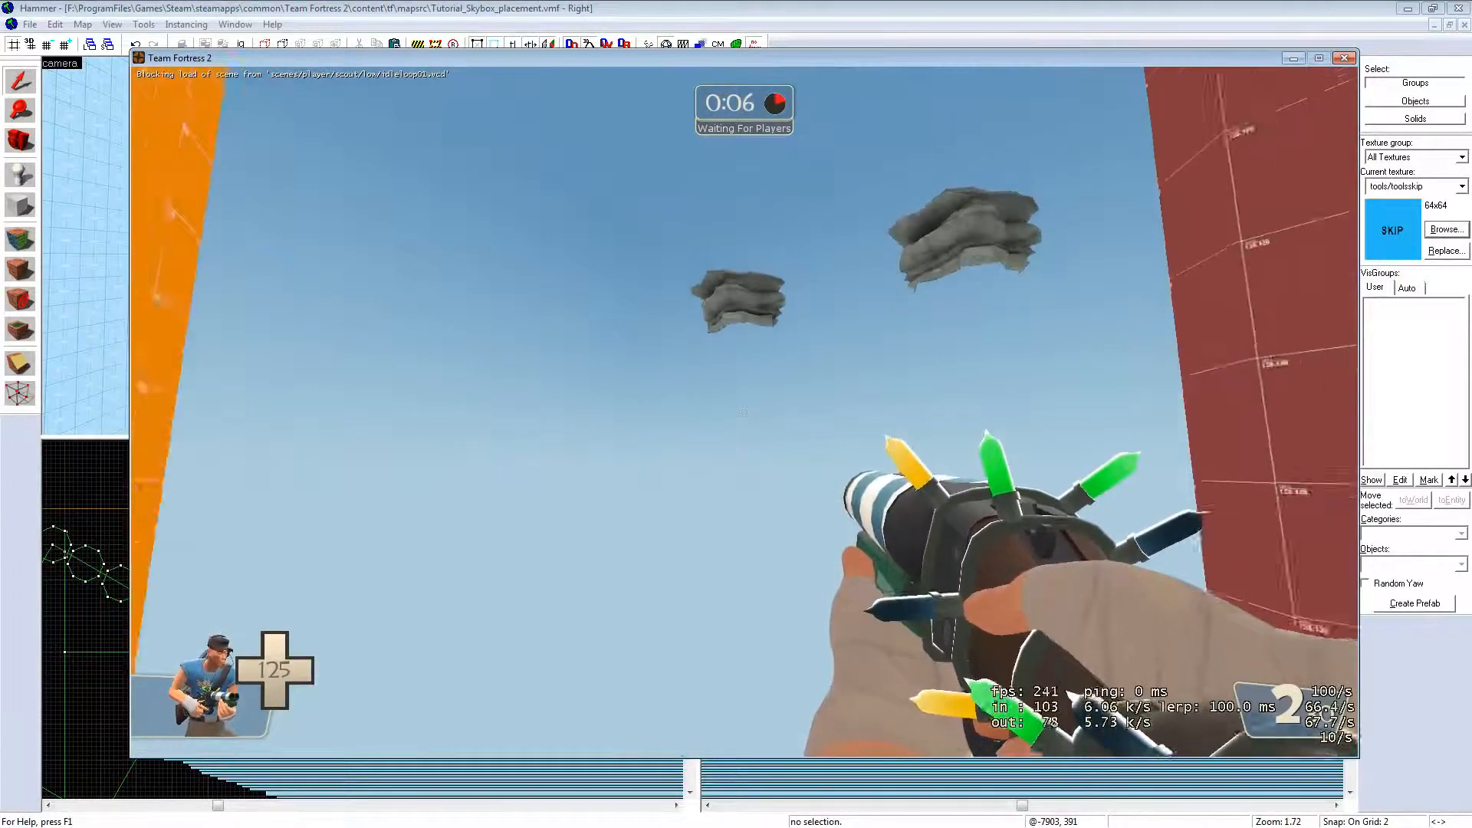
{"action": "key", "text": "w"}
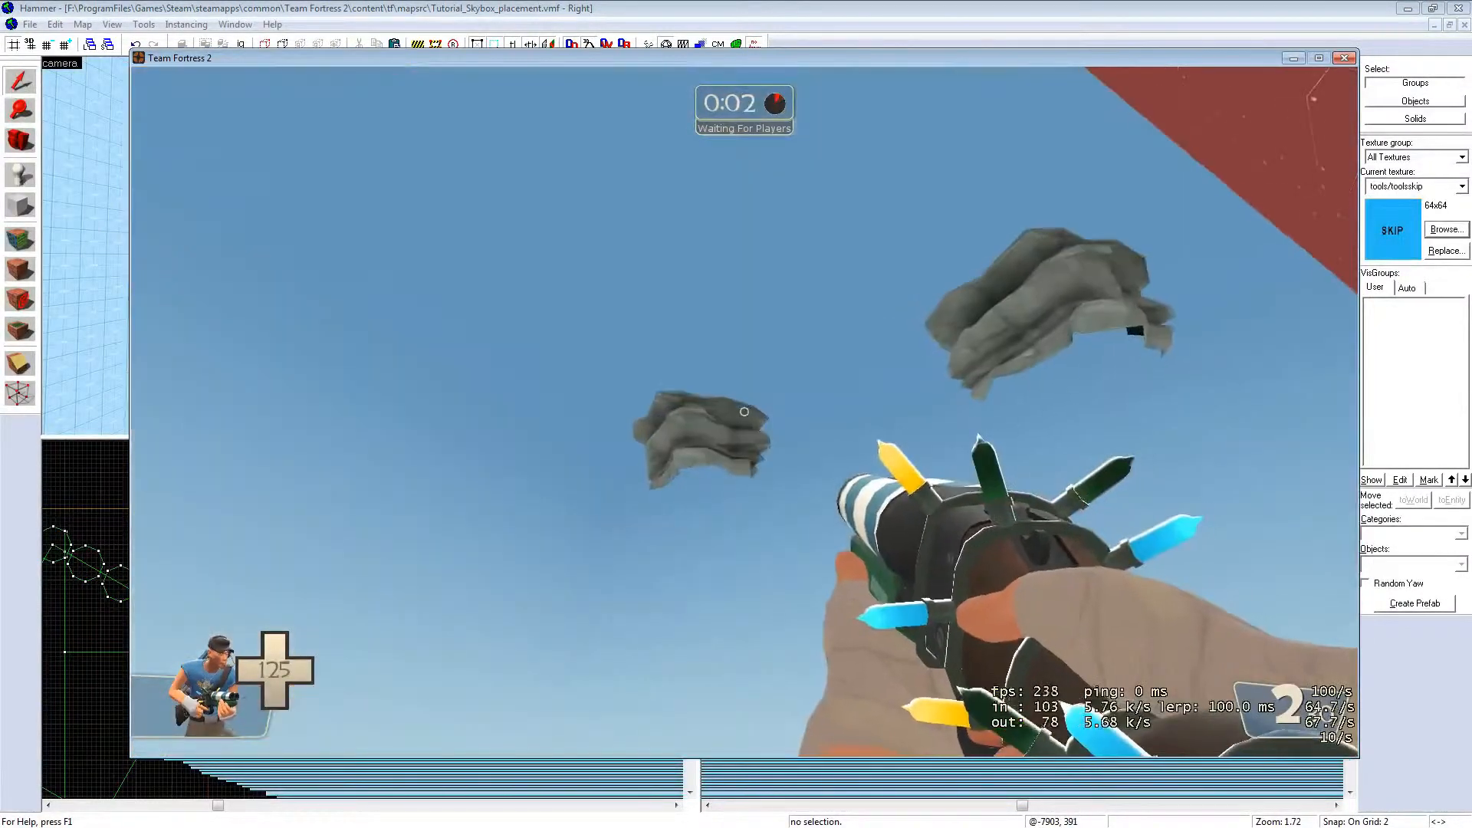
{"action": "key", "text": "a"}
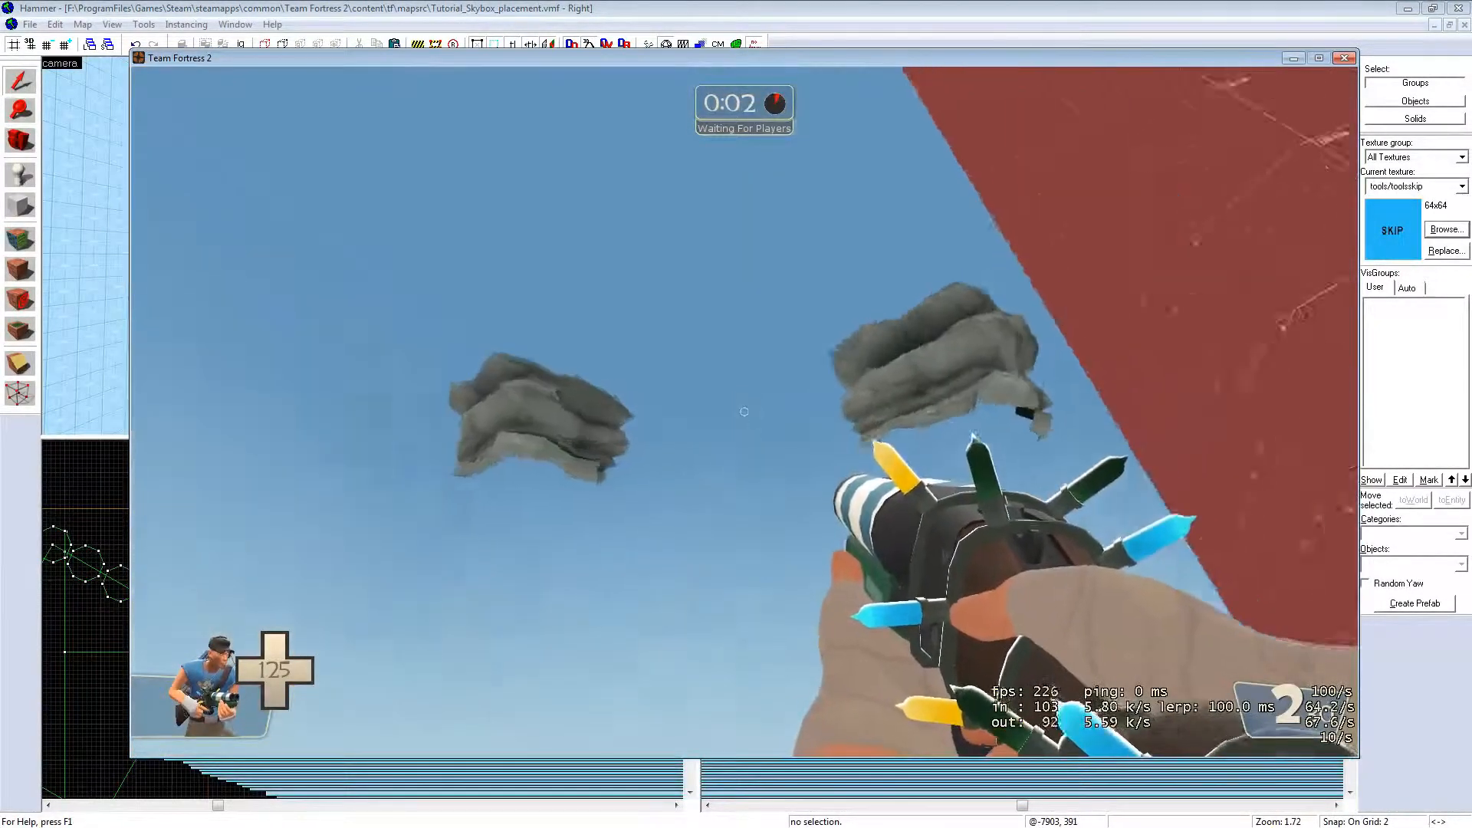
{"action": "key", "text": "w"}
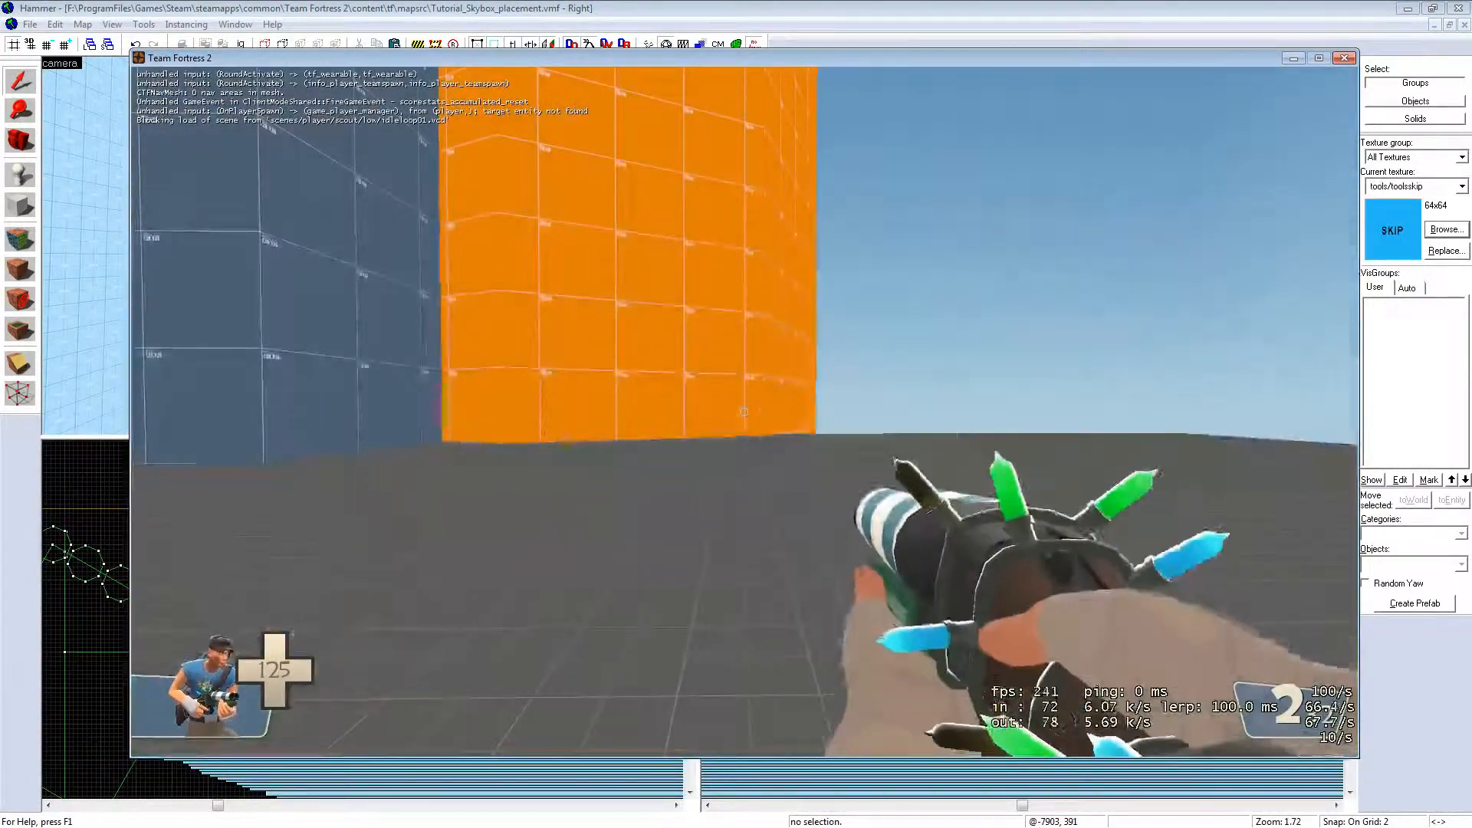
Step: Turn noclip back on and fly up to and past the full-size rock, examining the rocks from outside the room
{"action": "key", "text": "v"}
{"action": "key", "text": "w"}
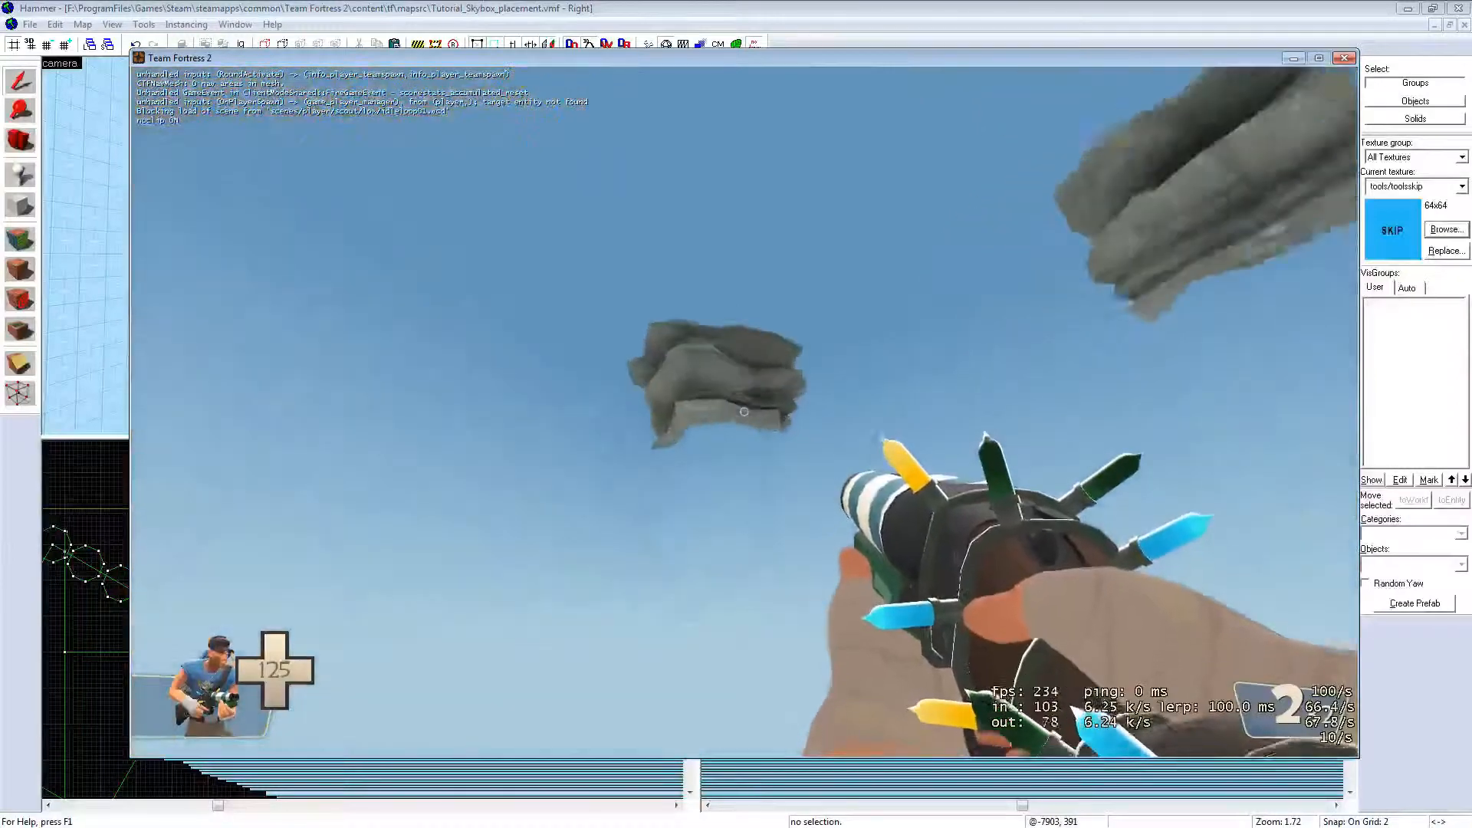
{"action": "key", "text": "w"}
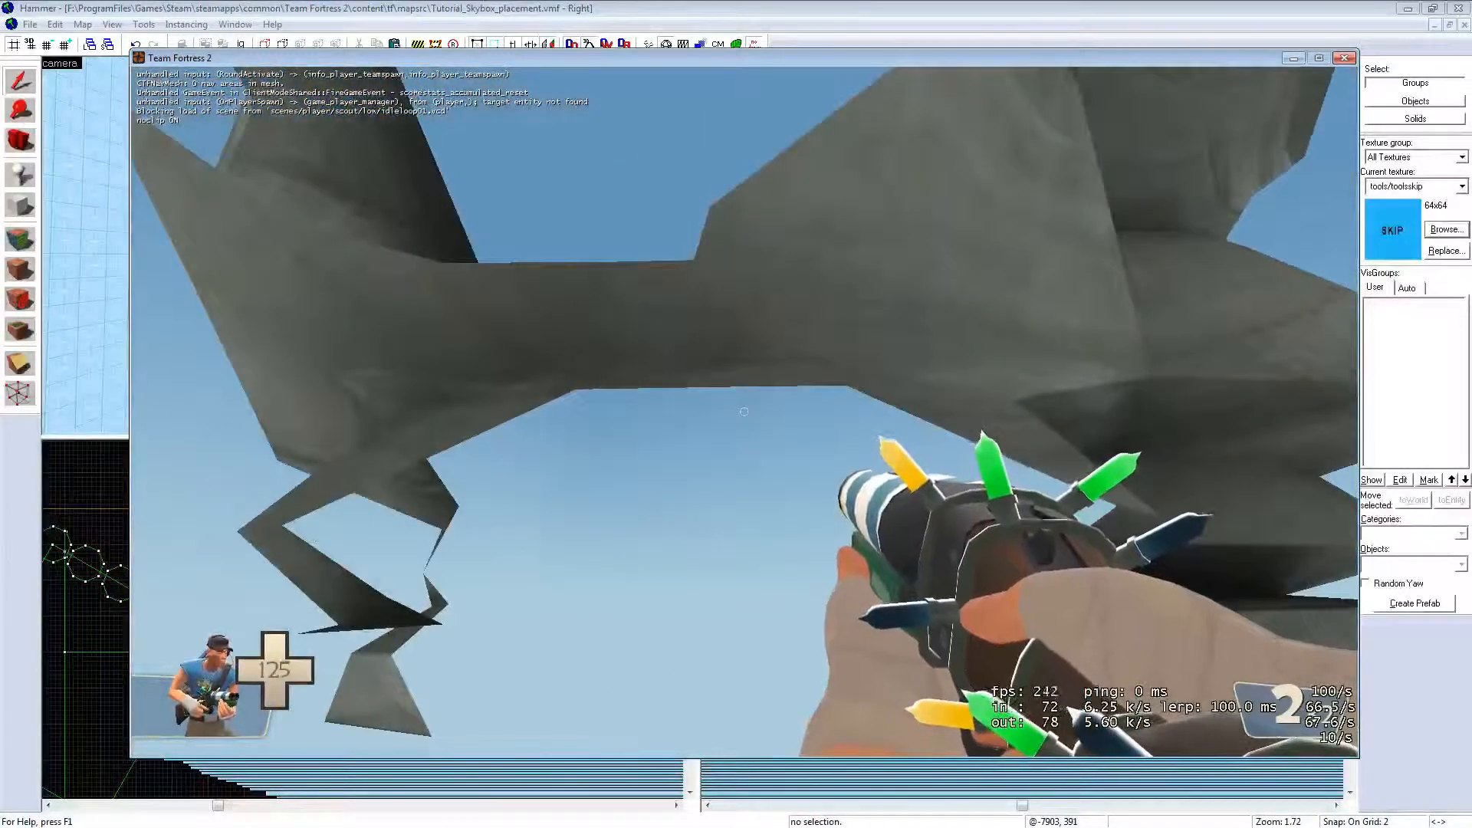
{"action": "key", "text": "w"}
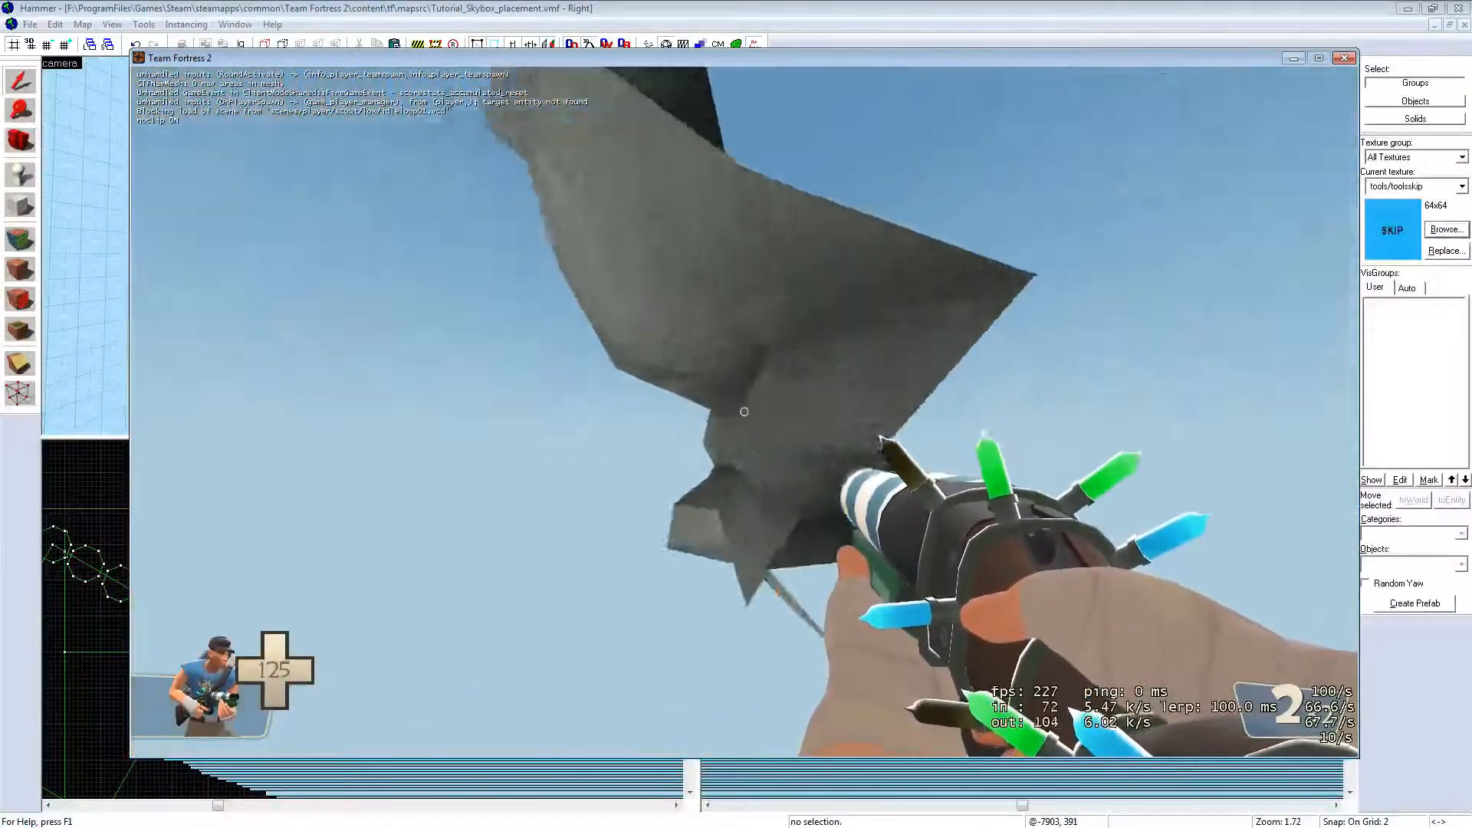
{"action": "key", "text": "w"}
{"action": "key", "text": "w"}
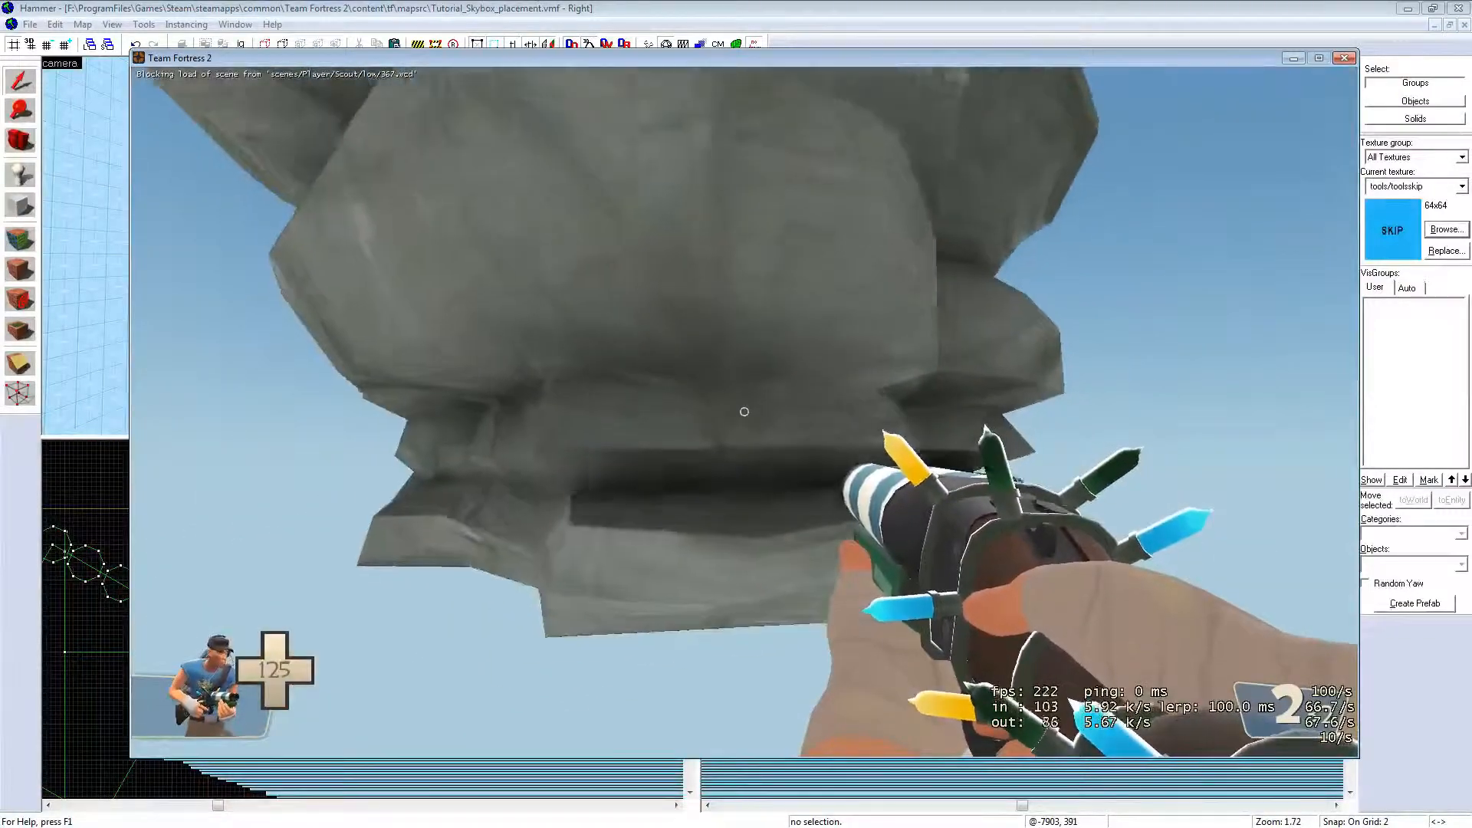
{"action": "key", "text": "w"}
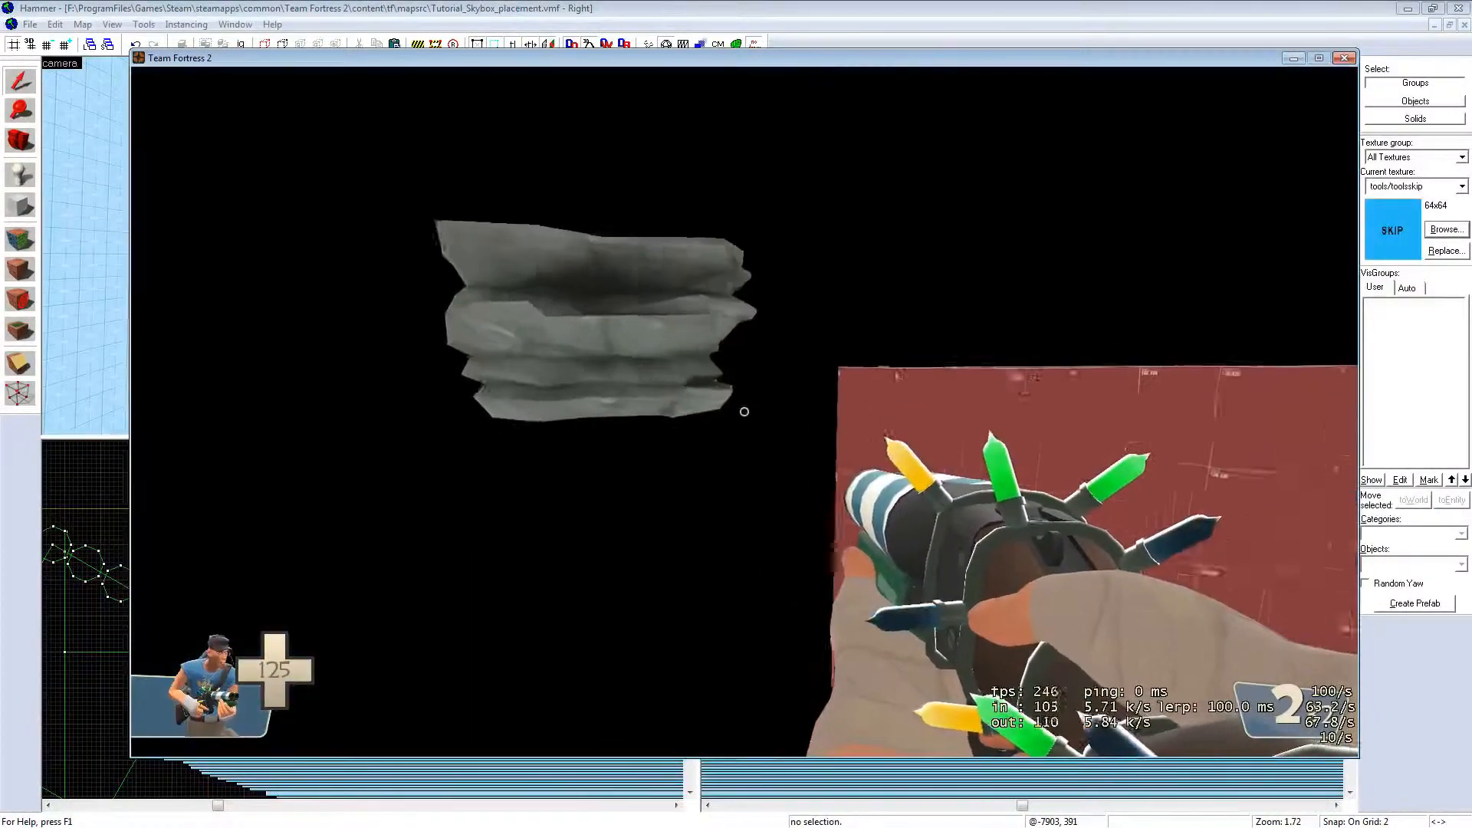
{"action": "key", "text": "w"}
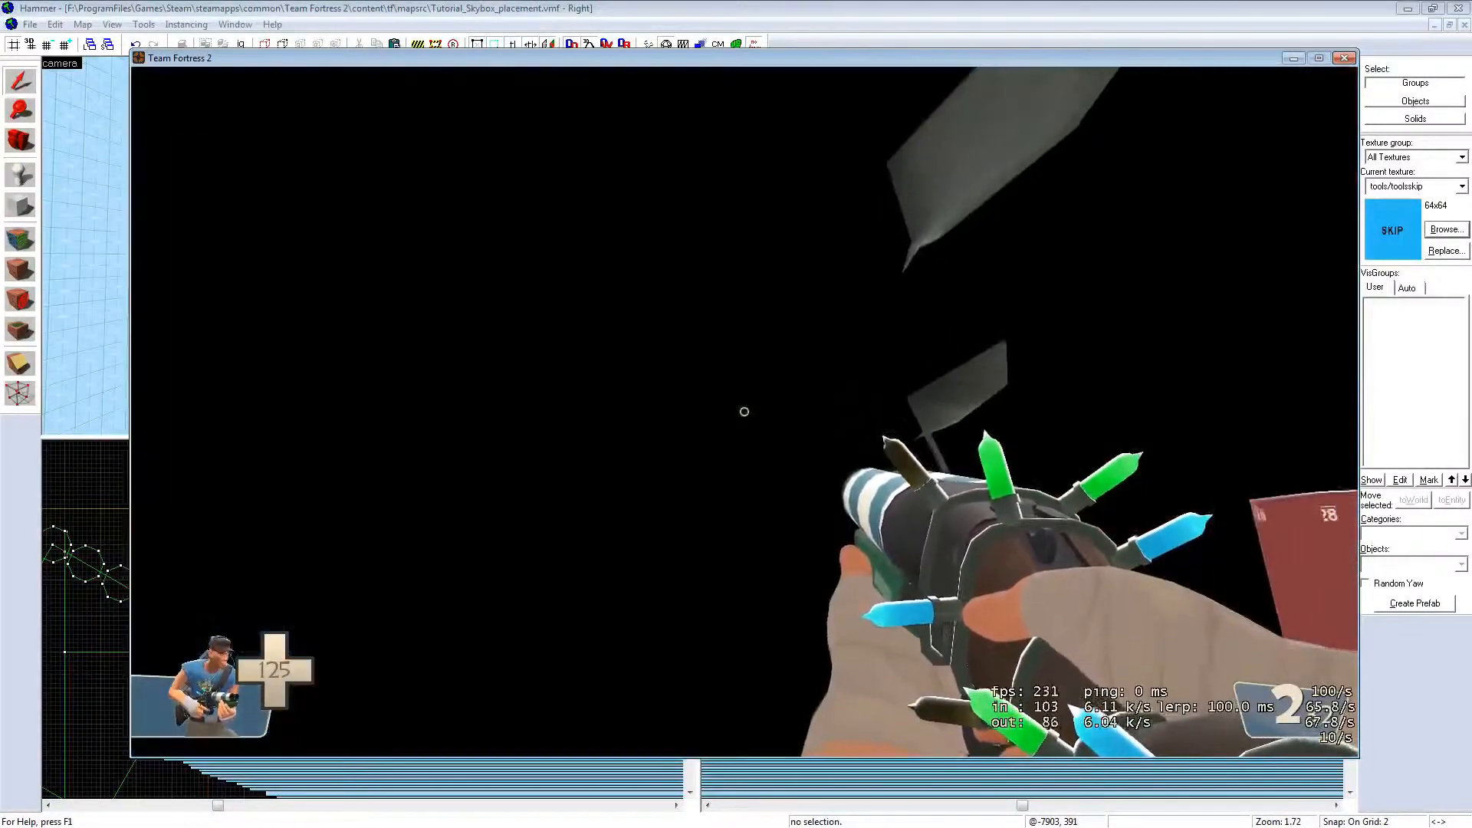
Step: Fly back inside the room and compare the two floating rocks from close up, from a distance and from near the floor
{"action": "key", "text": "s"}
{"action": "key", "text": "w"}
{"action": "key", "text": "s"}
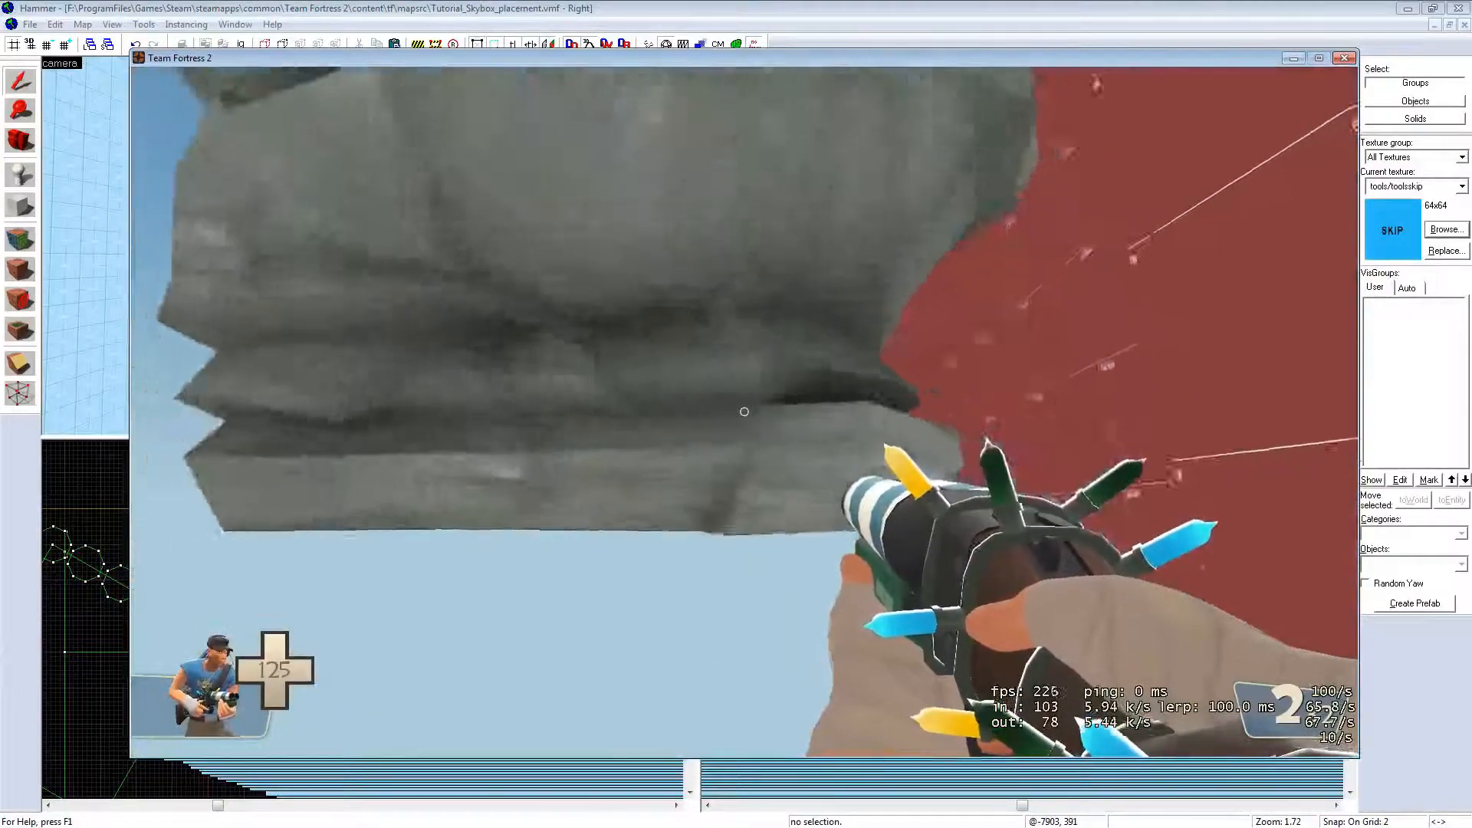
{"action": "key", "text": "w"}
{"action": "key", "text": "s"}
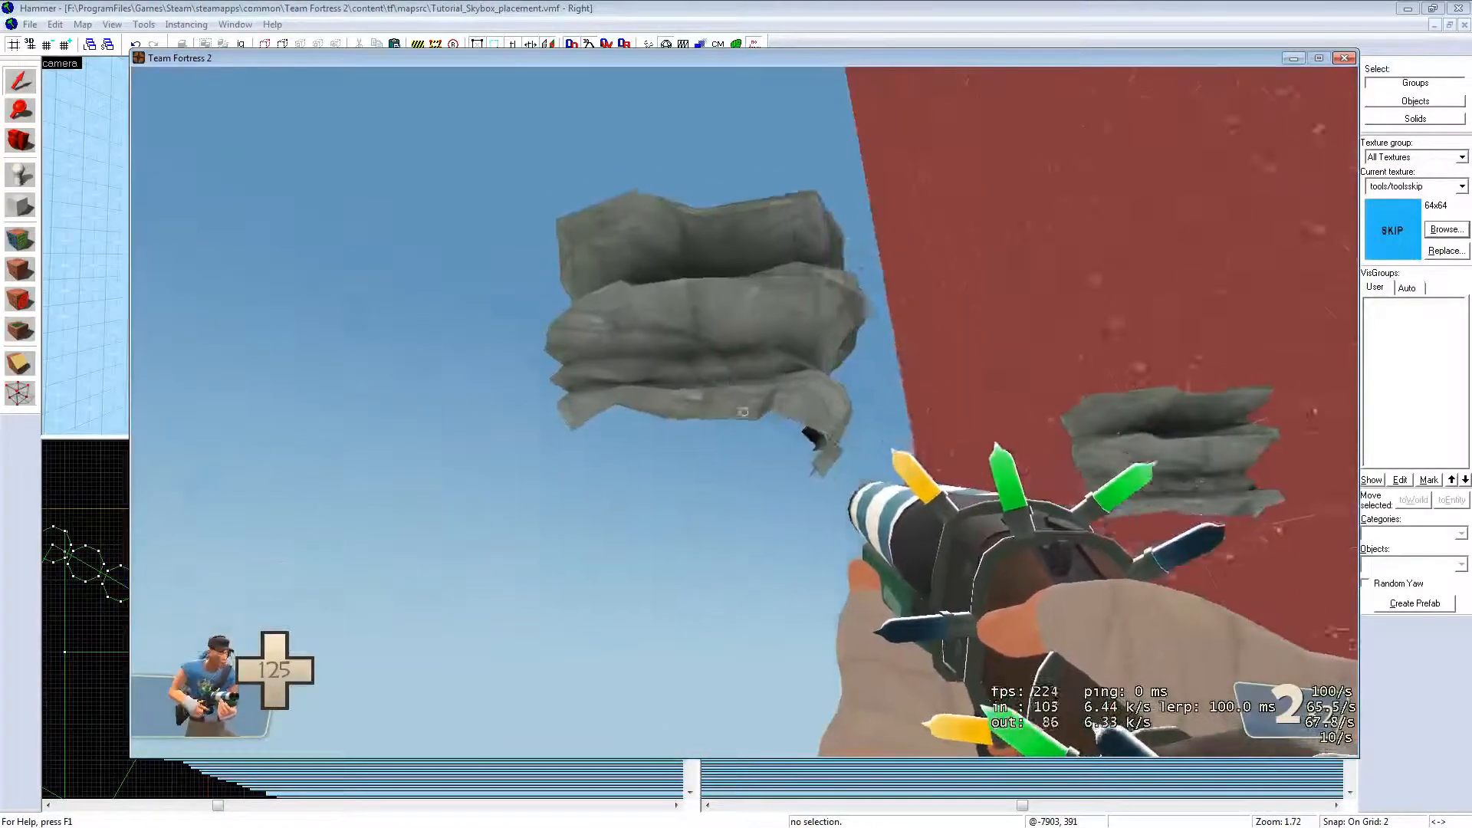
{"action": "key", "text": "d"}
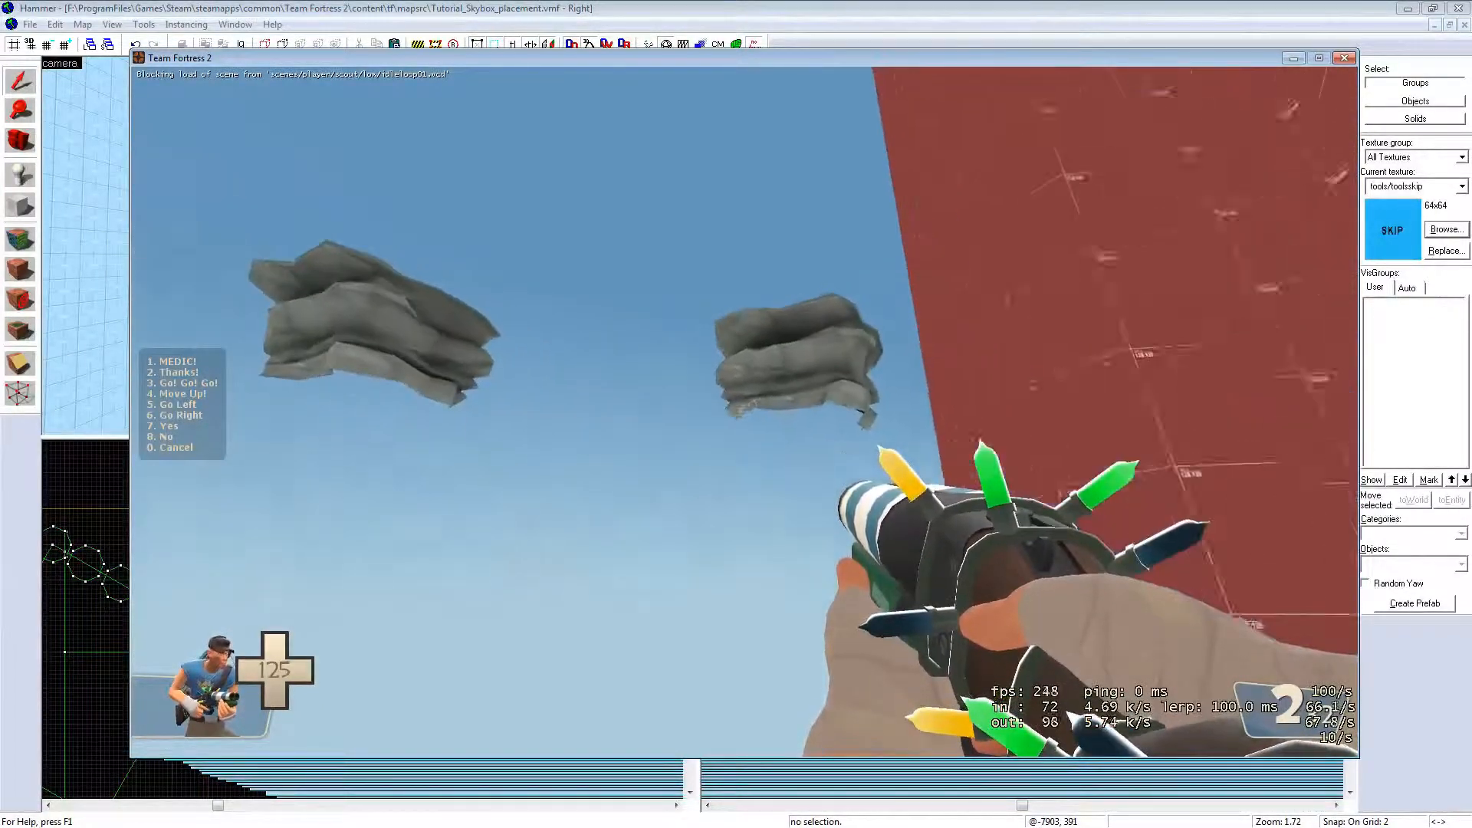
{"action": "left_click", "coordinate": [744, 411]}
{"action": "key", "text": "w"}
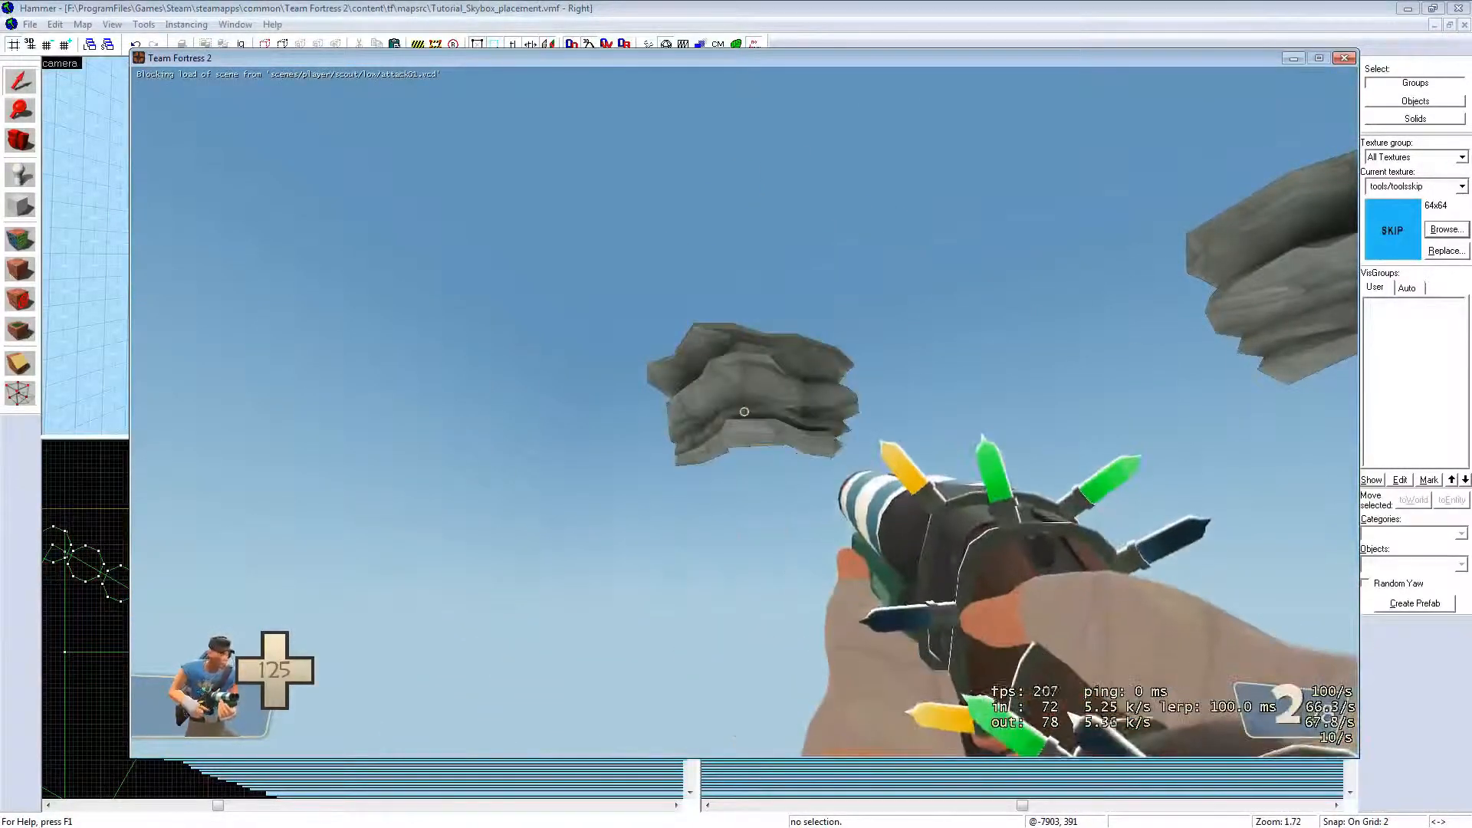
{"action": "key", "text": "s"}
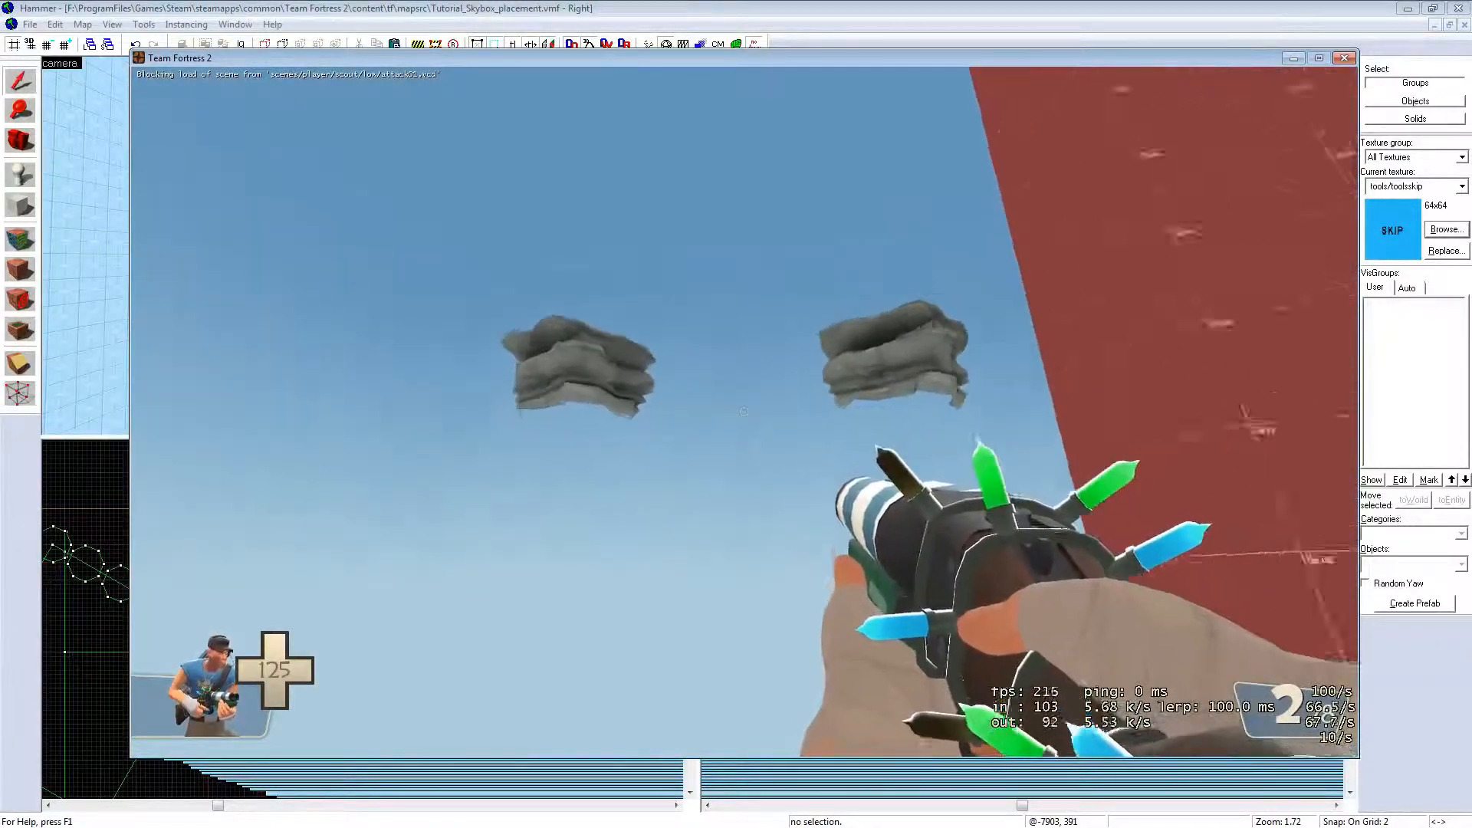
{"action": "key", "text": "w"}
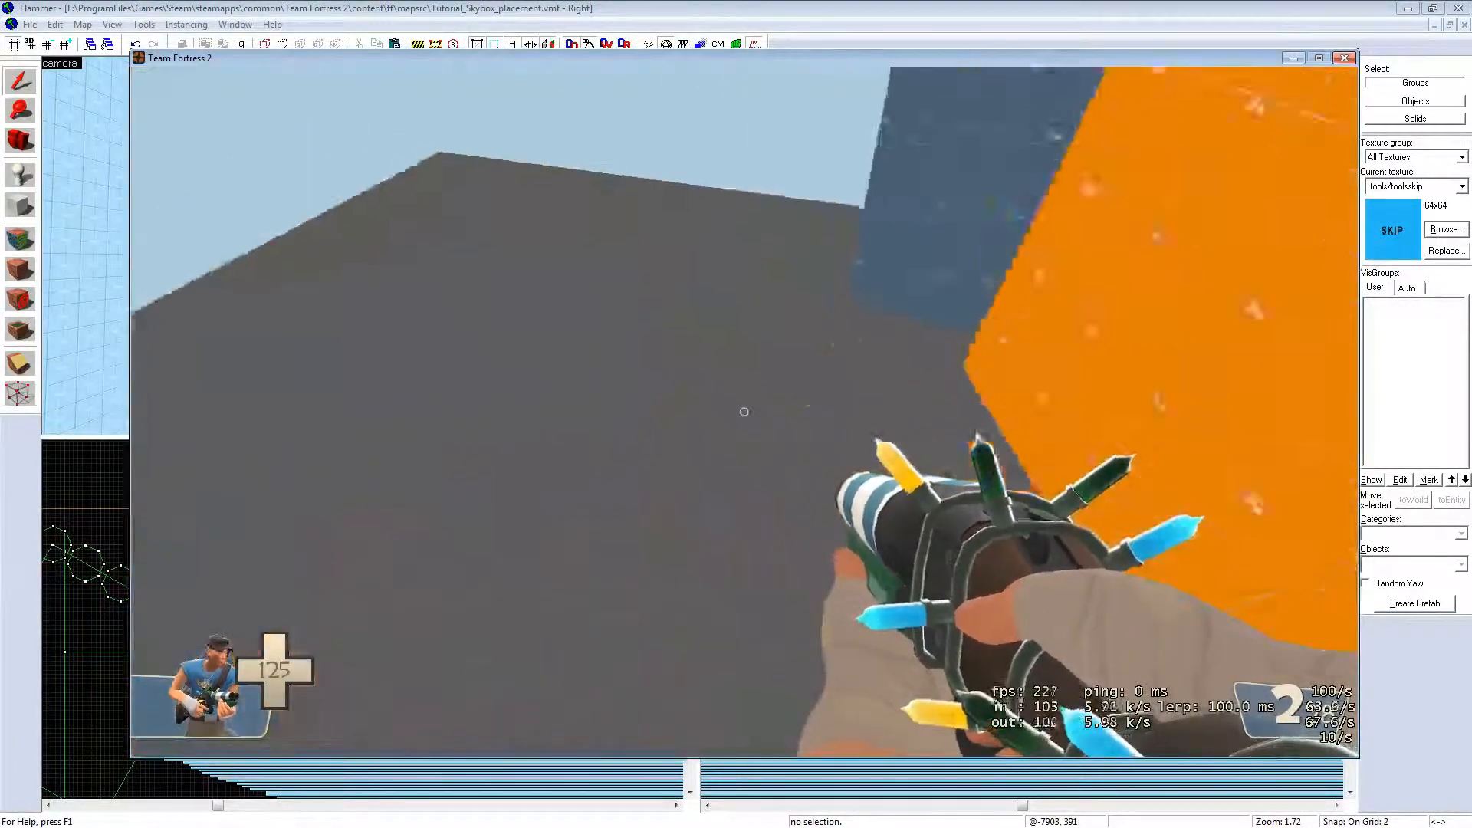
{"action": "key", "text": "w"}
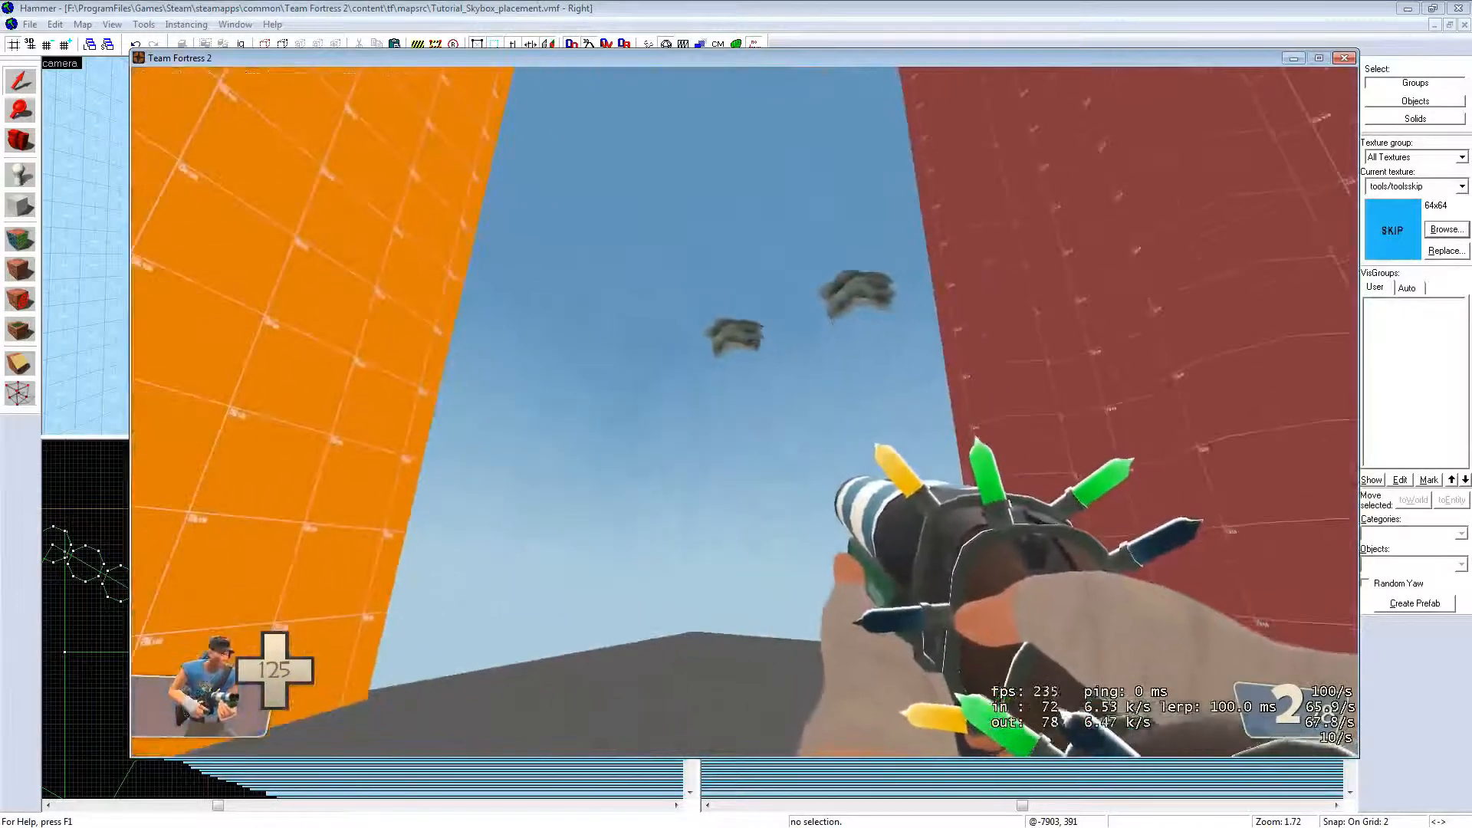